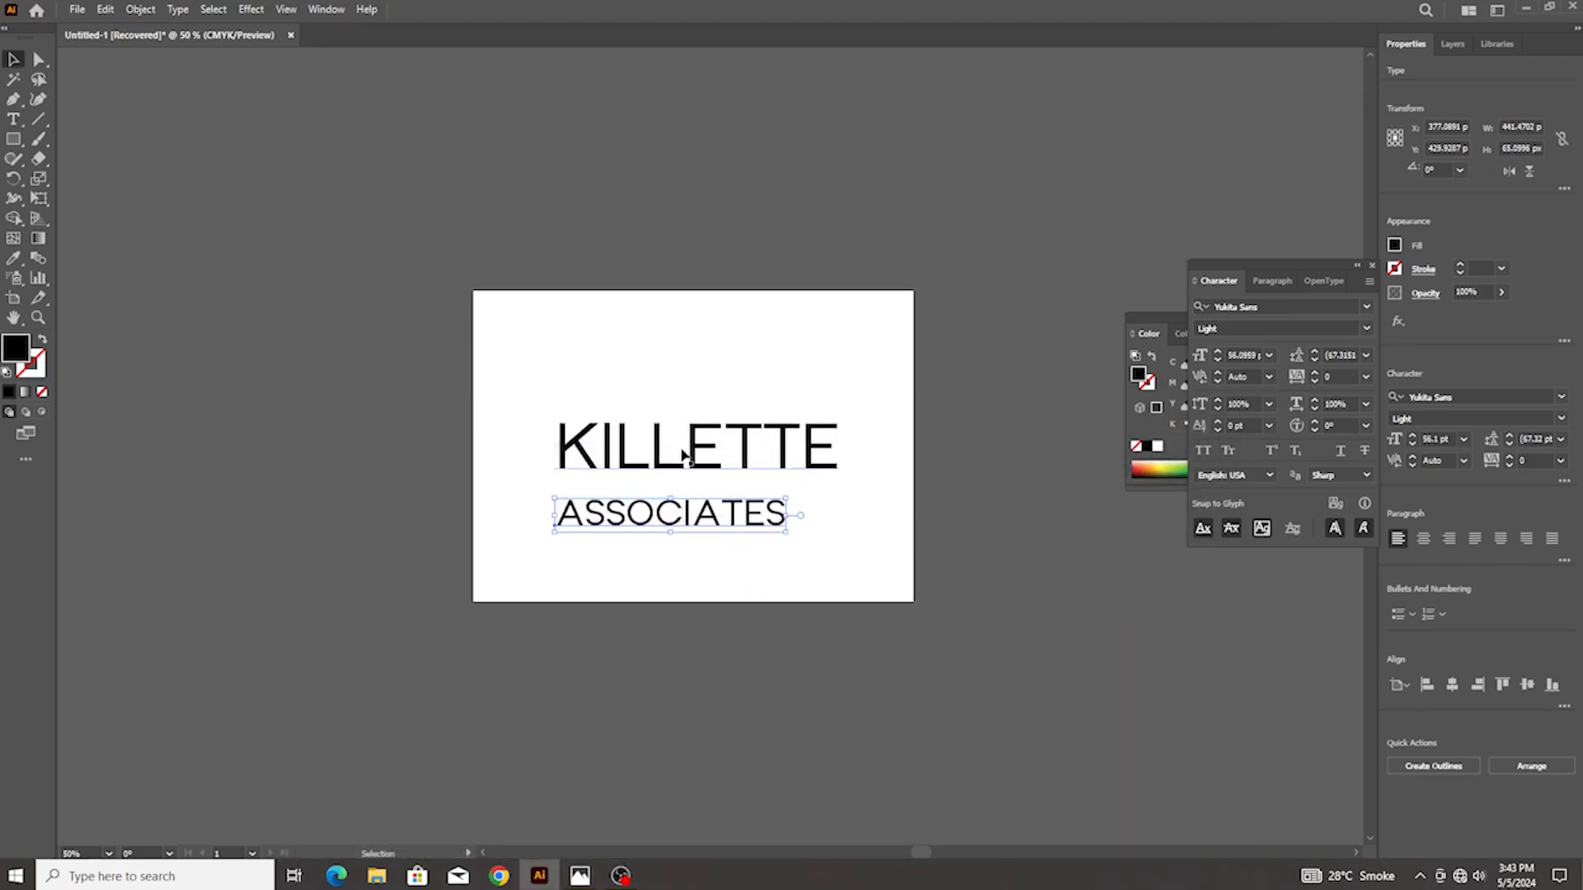
Centre KILLETTE and ASSOCIATES horizontally relative to each other and place a copy of both lines beyond the artboard's upper-left corner
key(ctrl+a)
click(1453, 686)
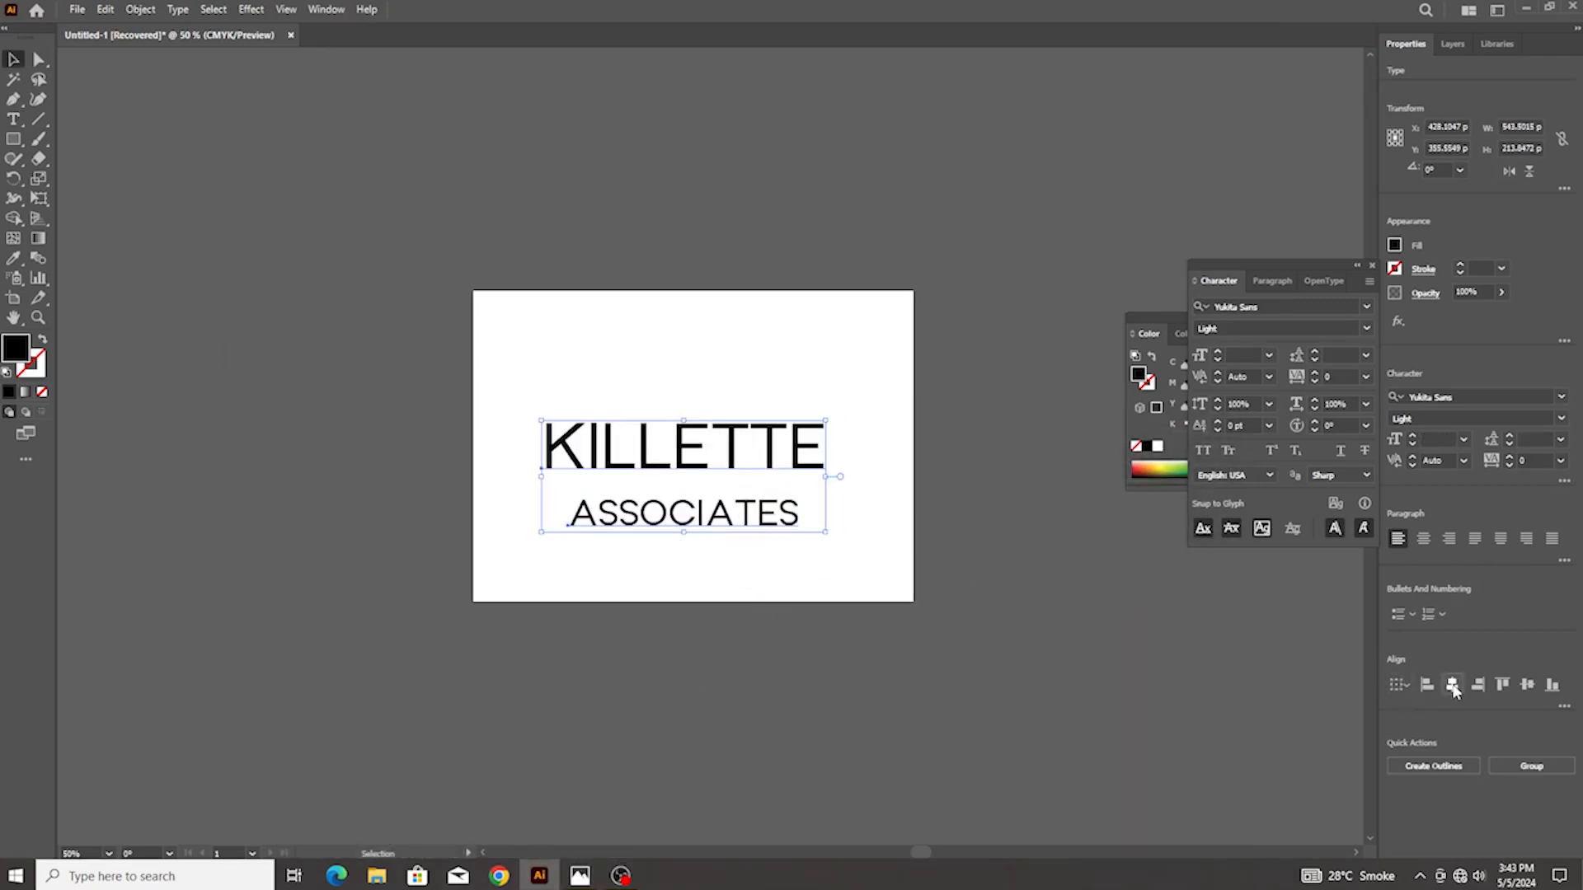
drag(635, 518, 271, 320)
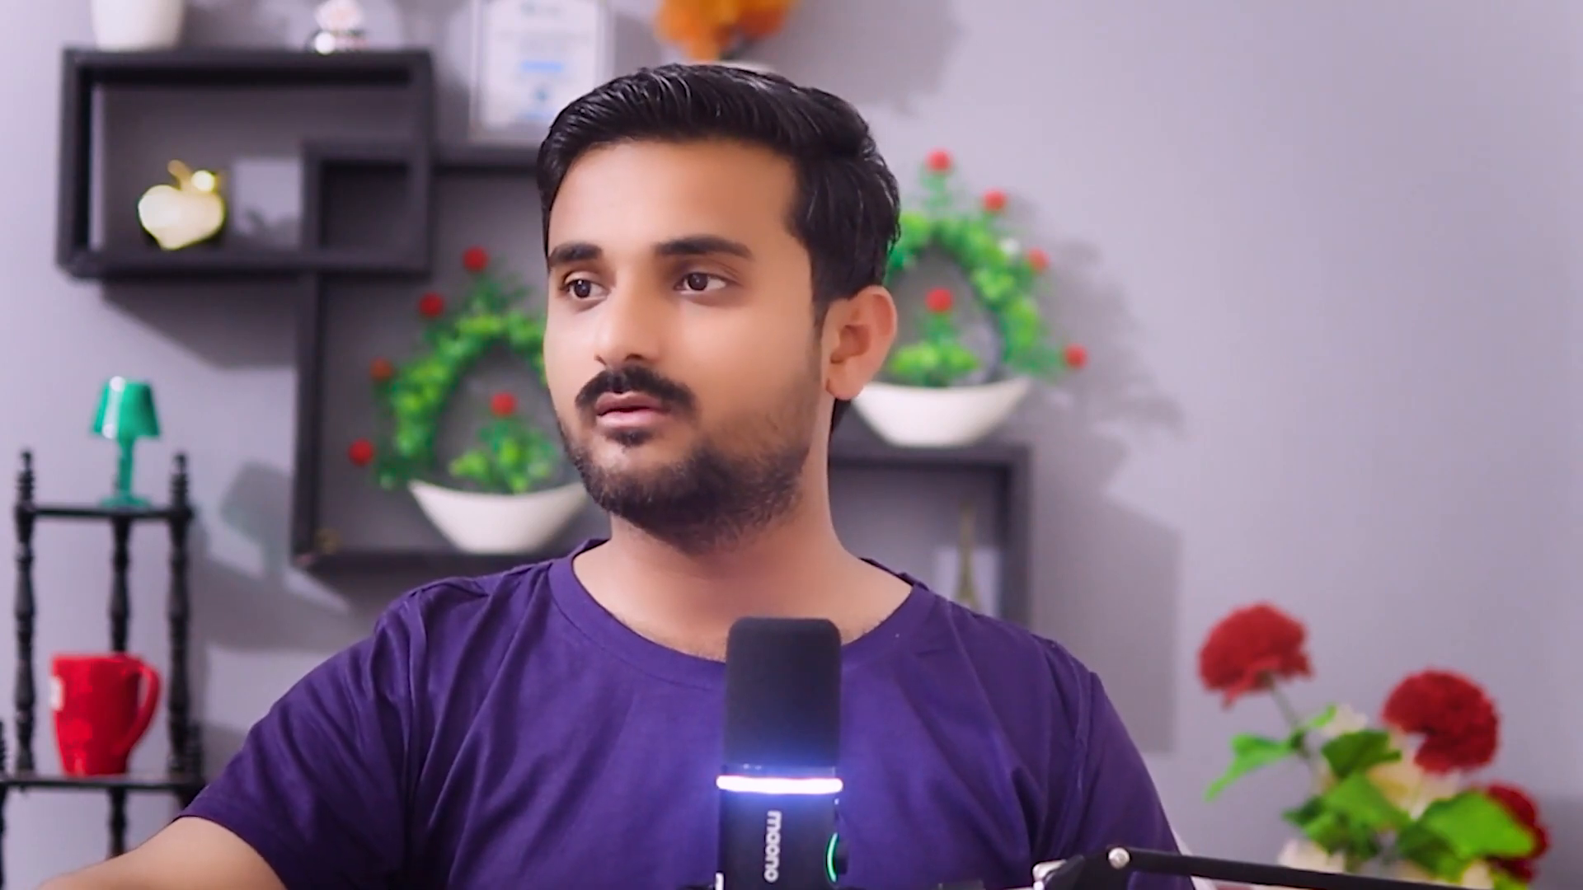
Shorten the KILLETTE text on the artboard to the initials KA
key(t)
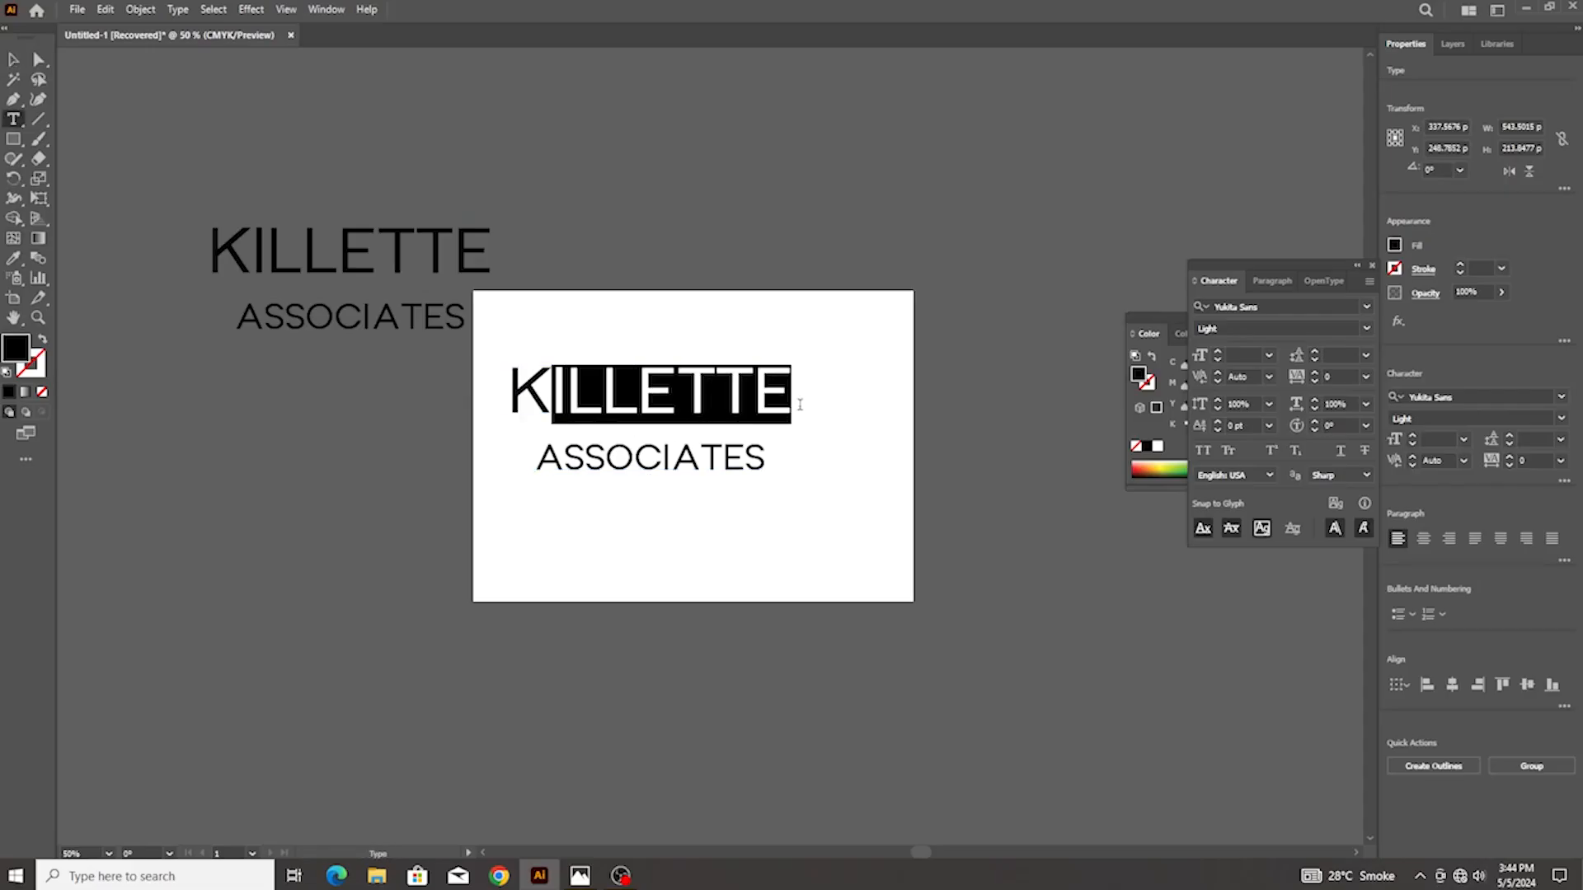
key(BackSpace)
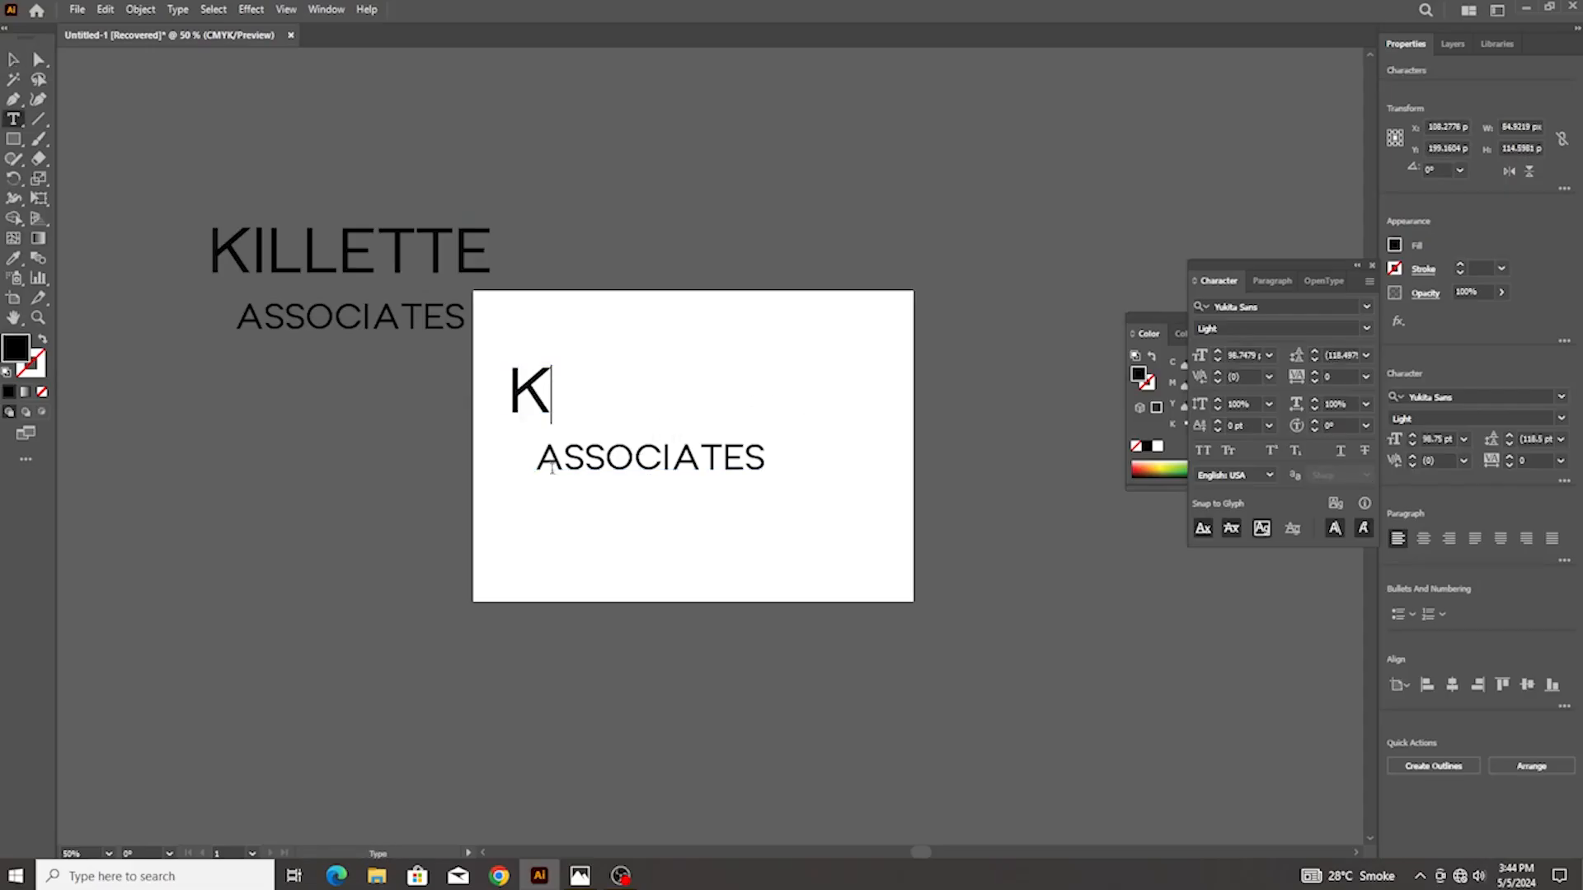
text(A)
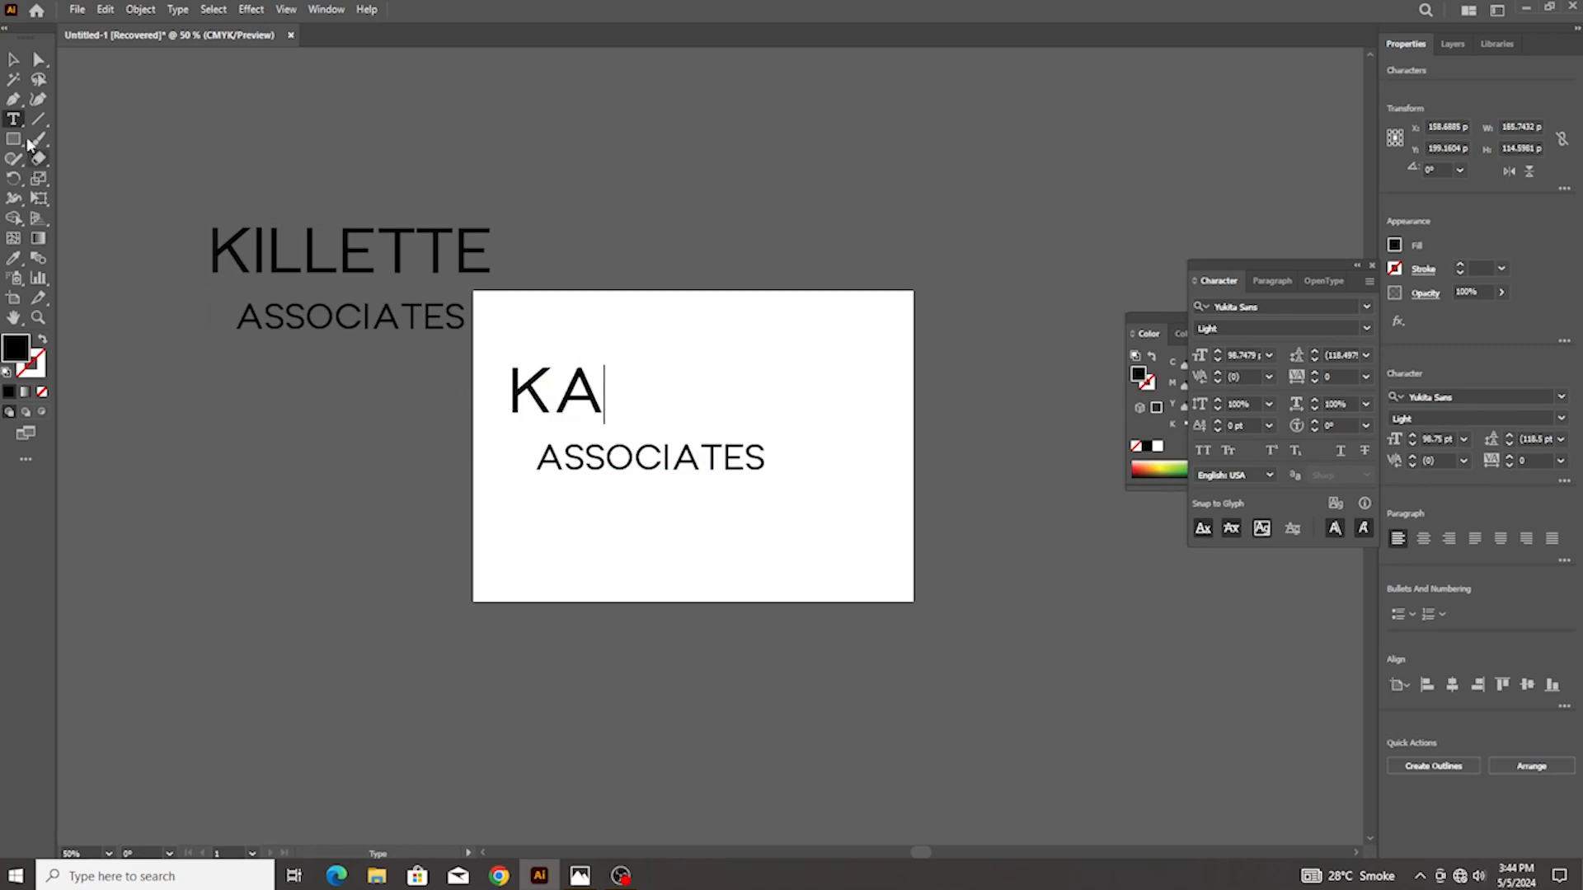
click(11, 59)
Delete ASSOCIATES from the artboard and move the KA initials to the artboard's centre
click(676, 456)
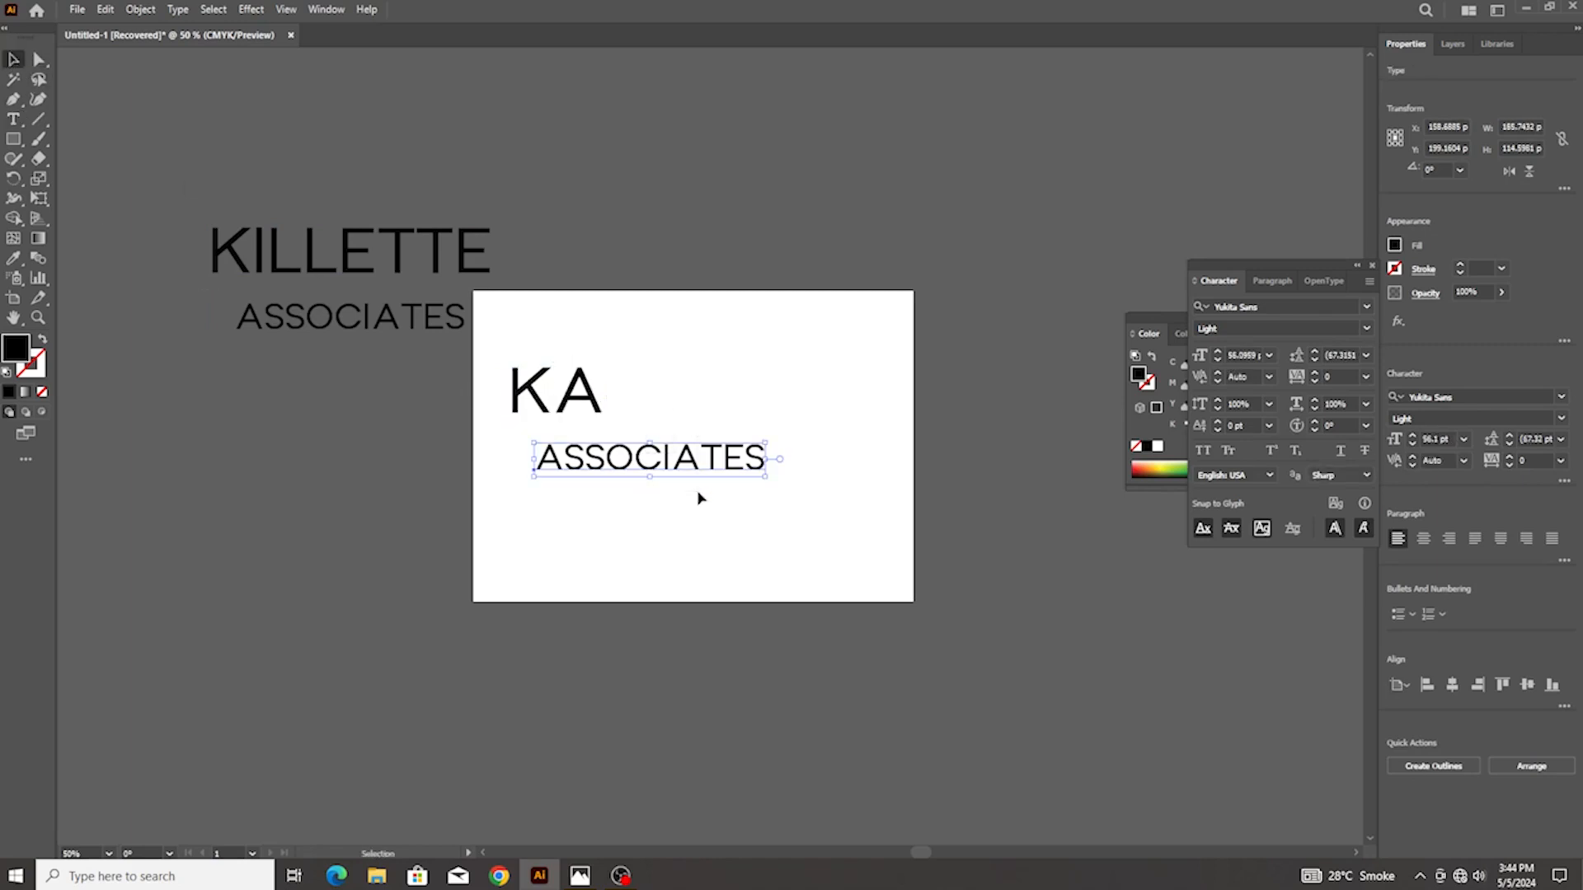
key(Delete)
drag(527, 392, 711, 451)
click(1259, 307)
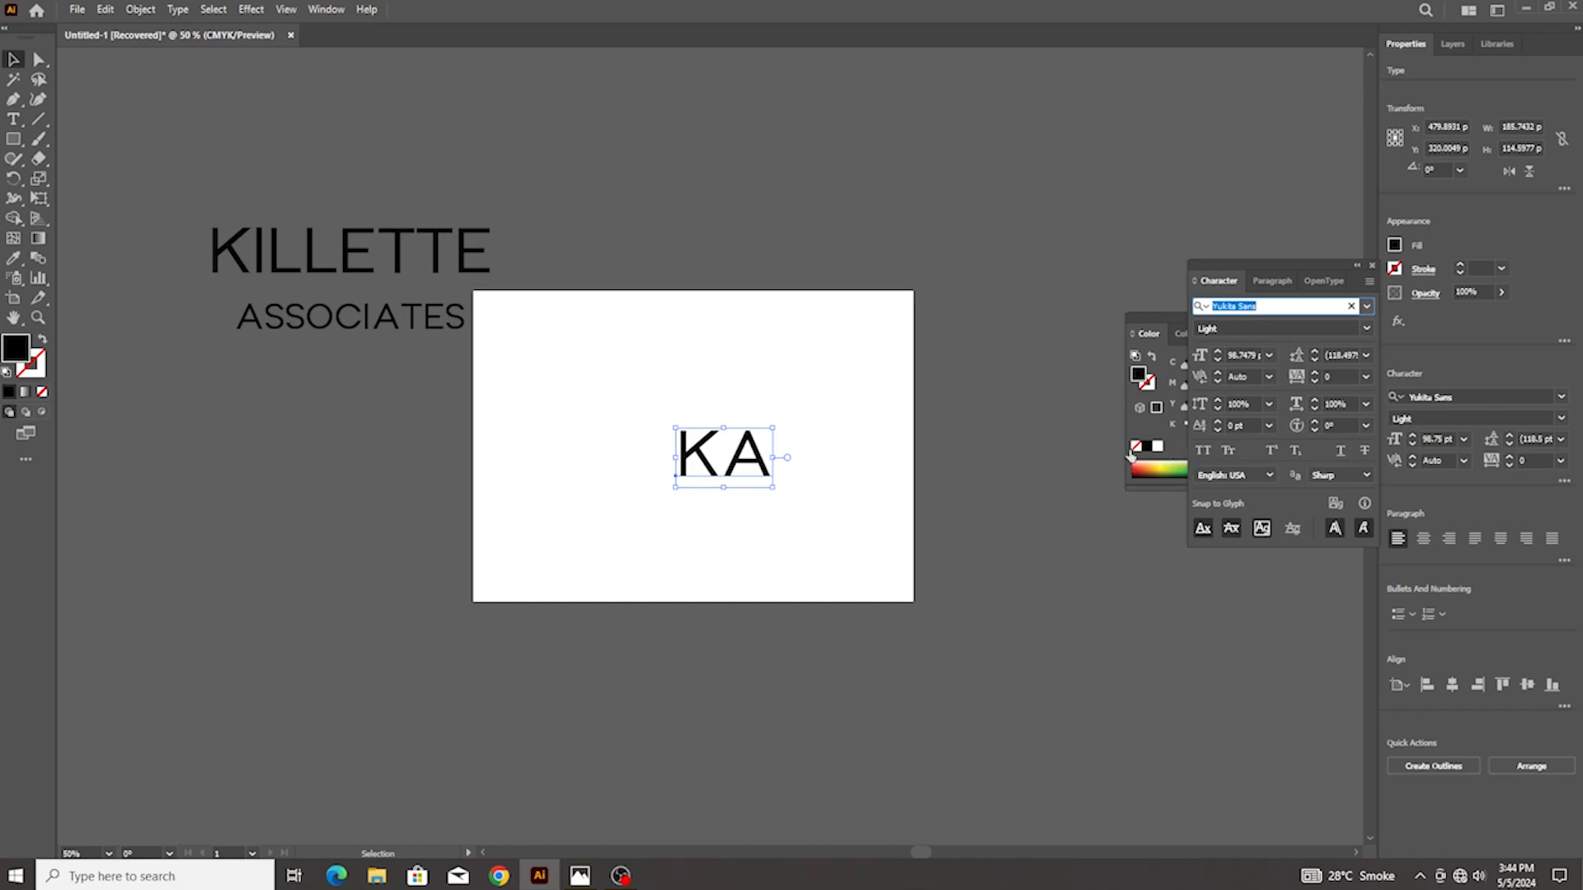
text(T)
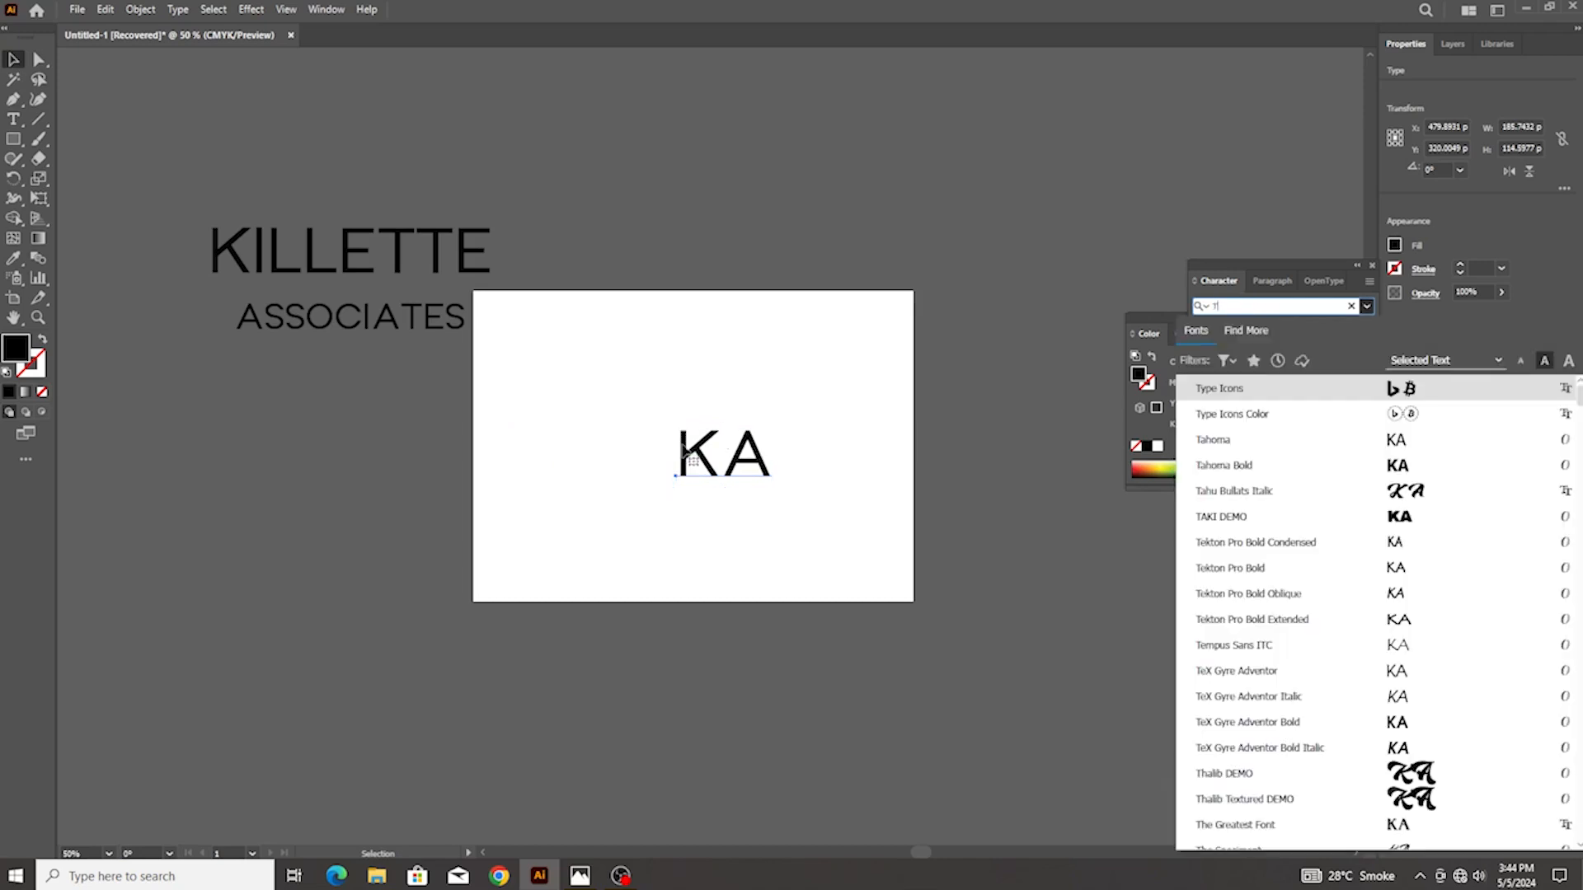
click(685, 452)
Replace the KA initials with lowercase ka
double_click(681, 452)
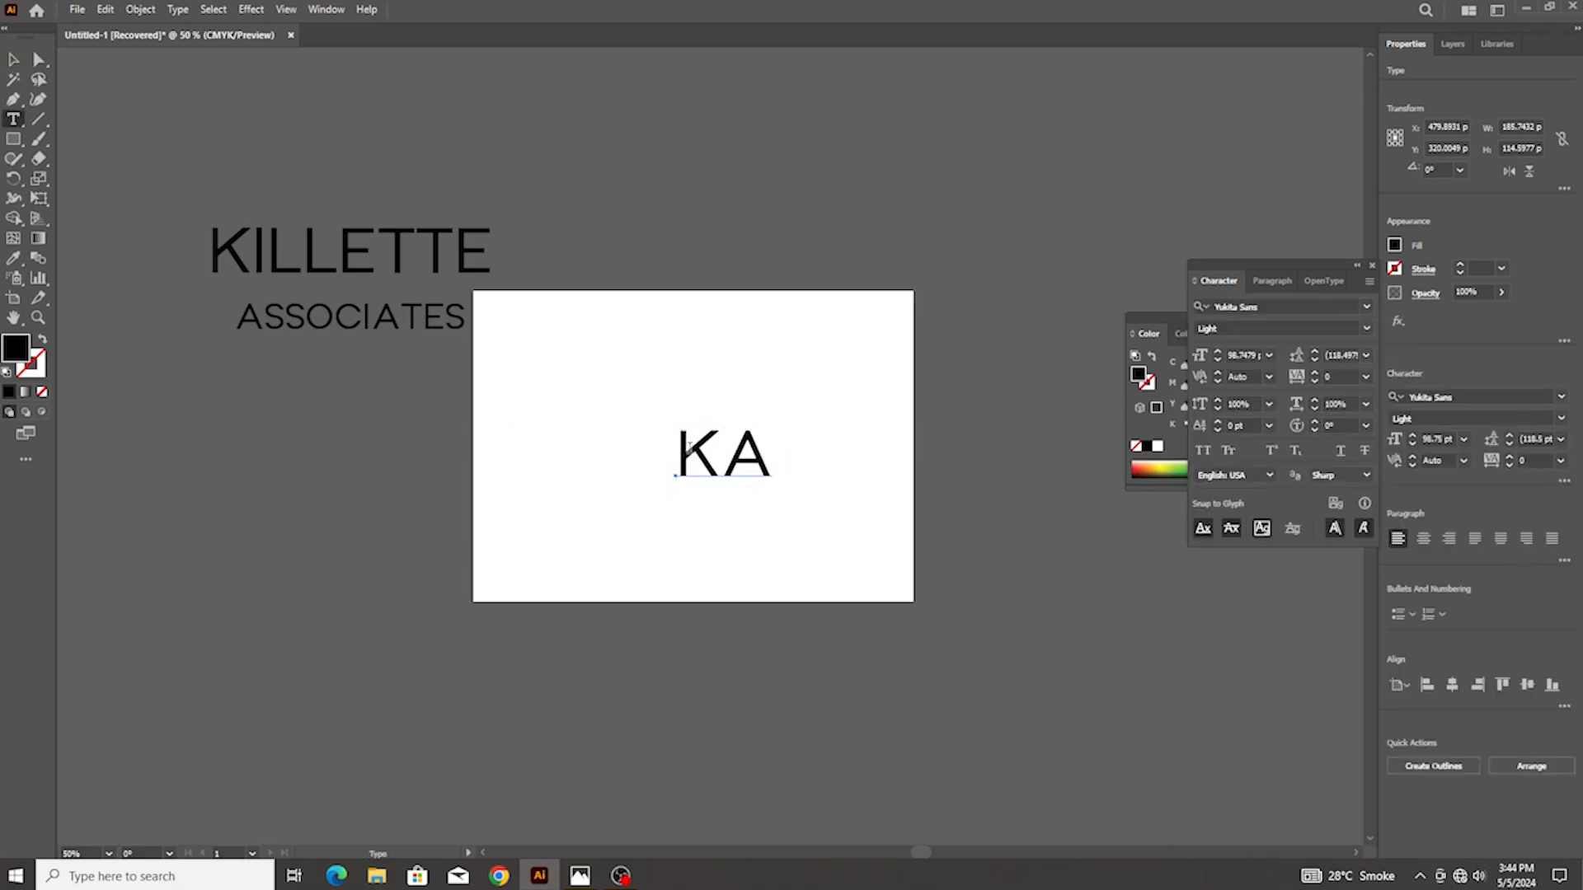
key(ctrl+a)
key(BackSpace)
text(K)
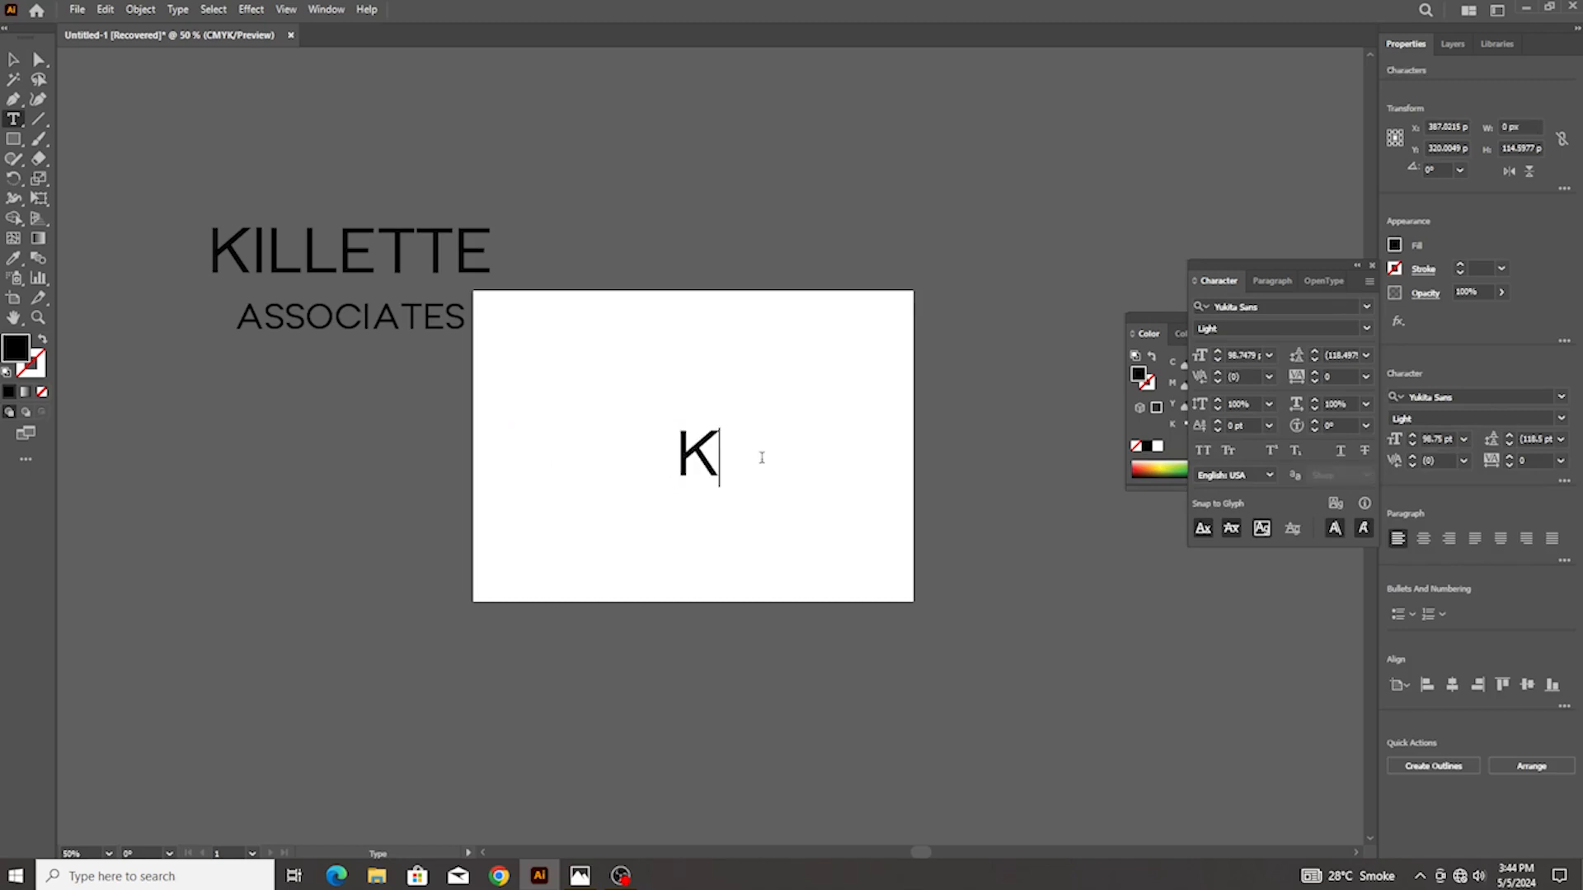
key(BackSpace)
text(ka)
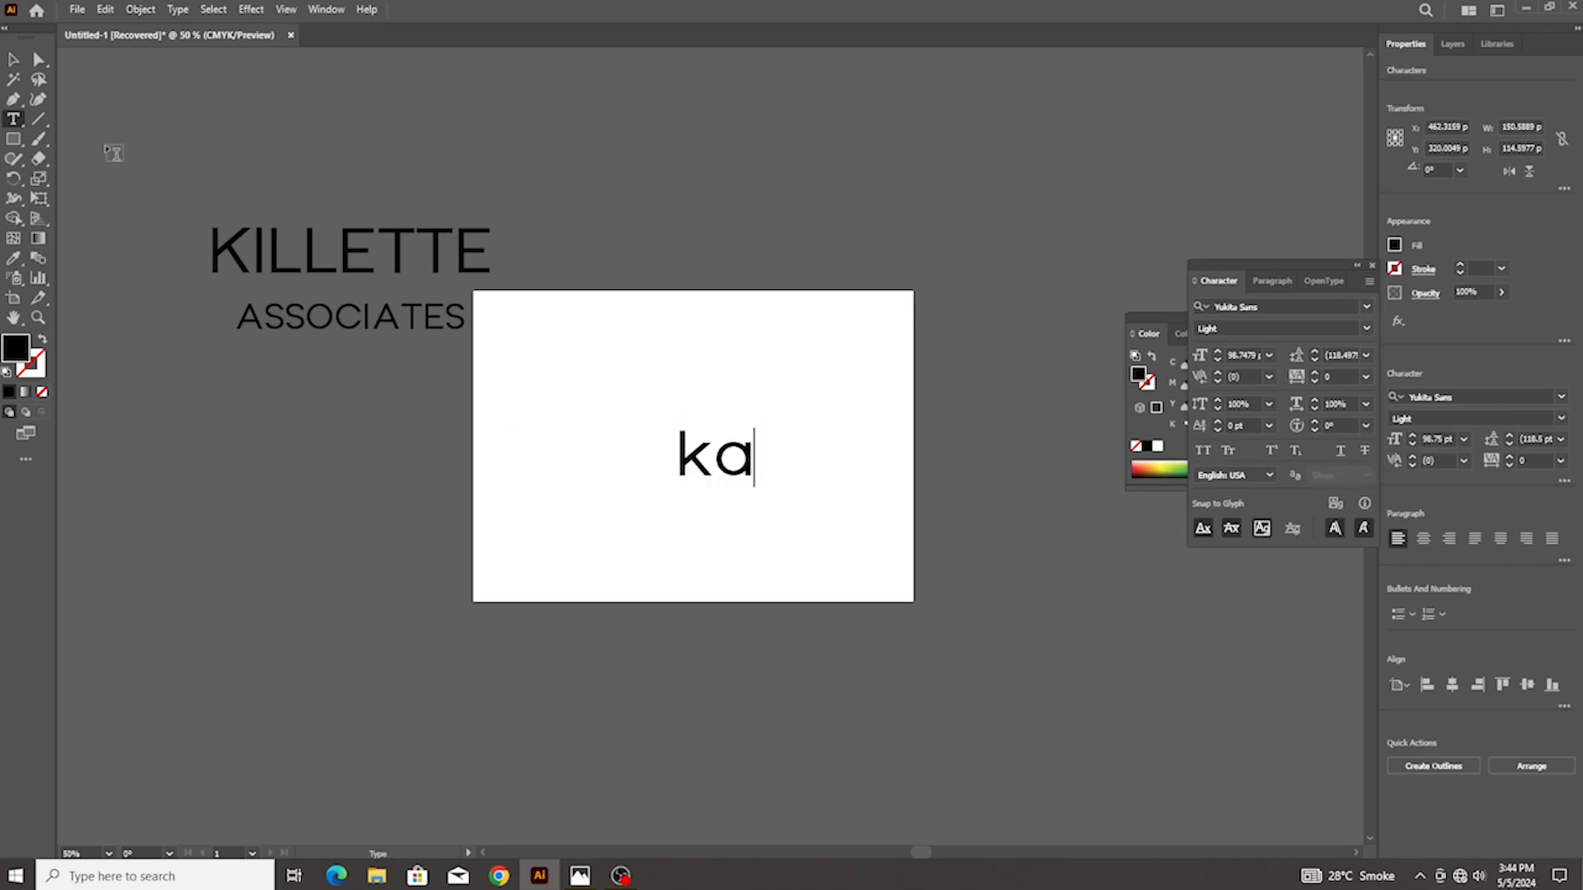
click(13, 61)
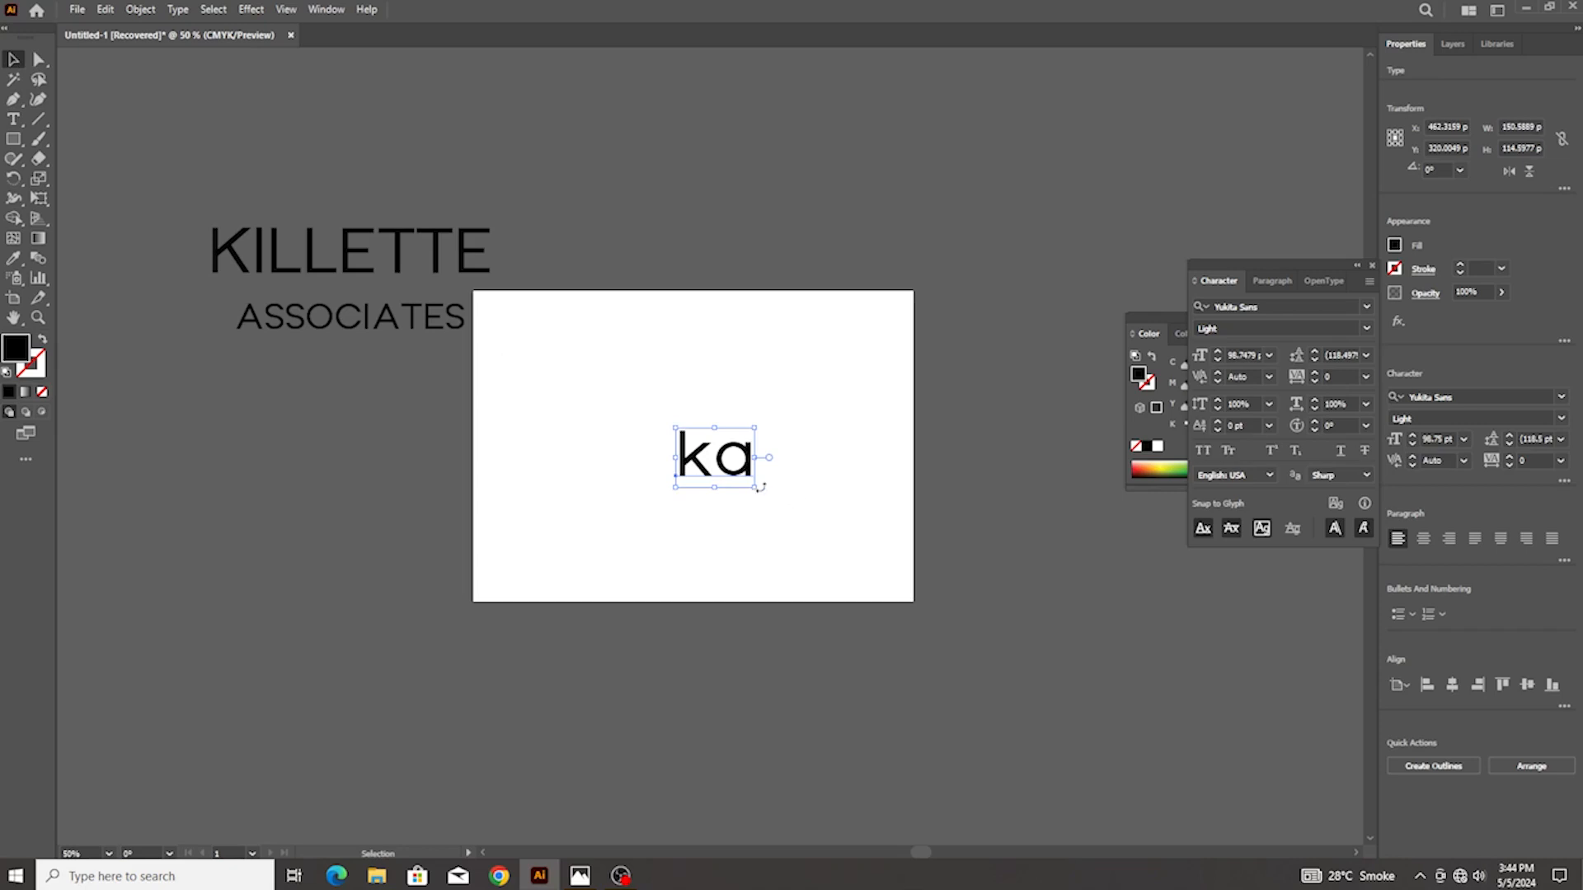
Enlarge the ka text to about 207 pt and set its font weight to Medium
drag(757, 488, 824, 527)
click(1369, 329)
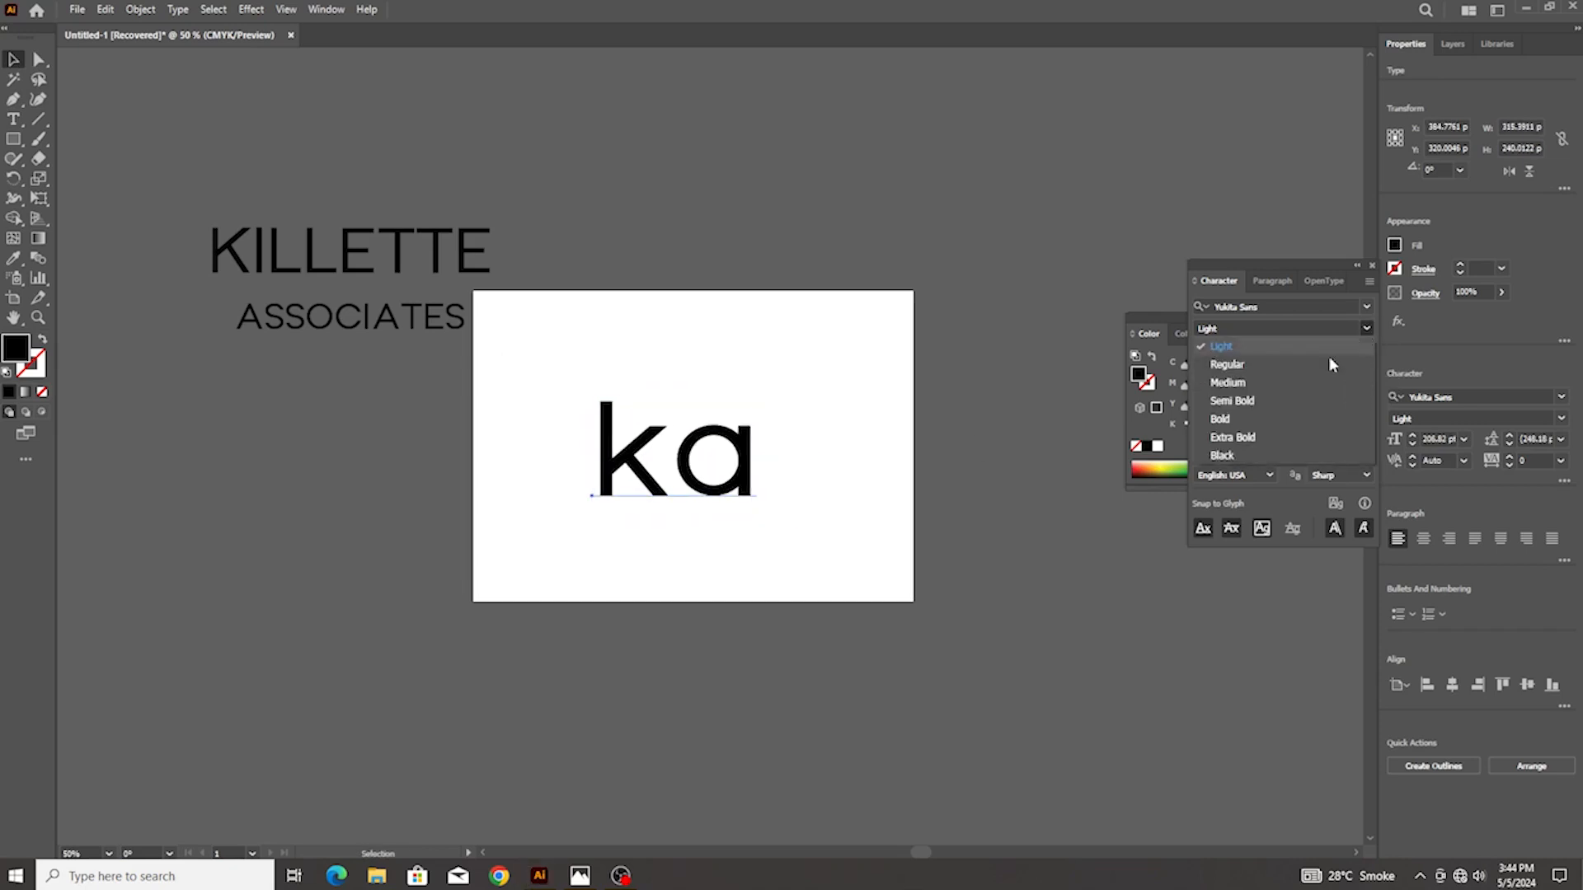
click(1228, 382)
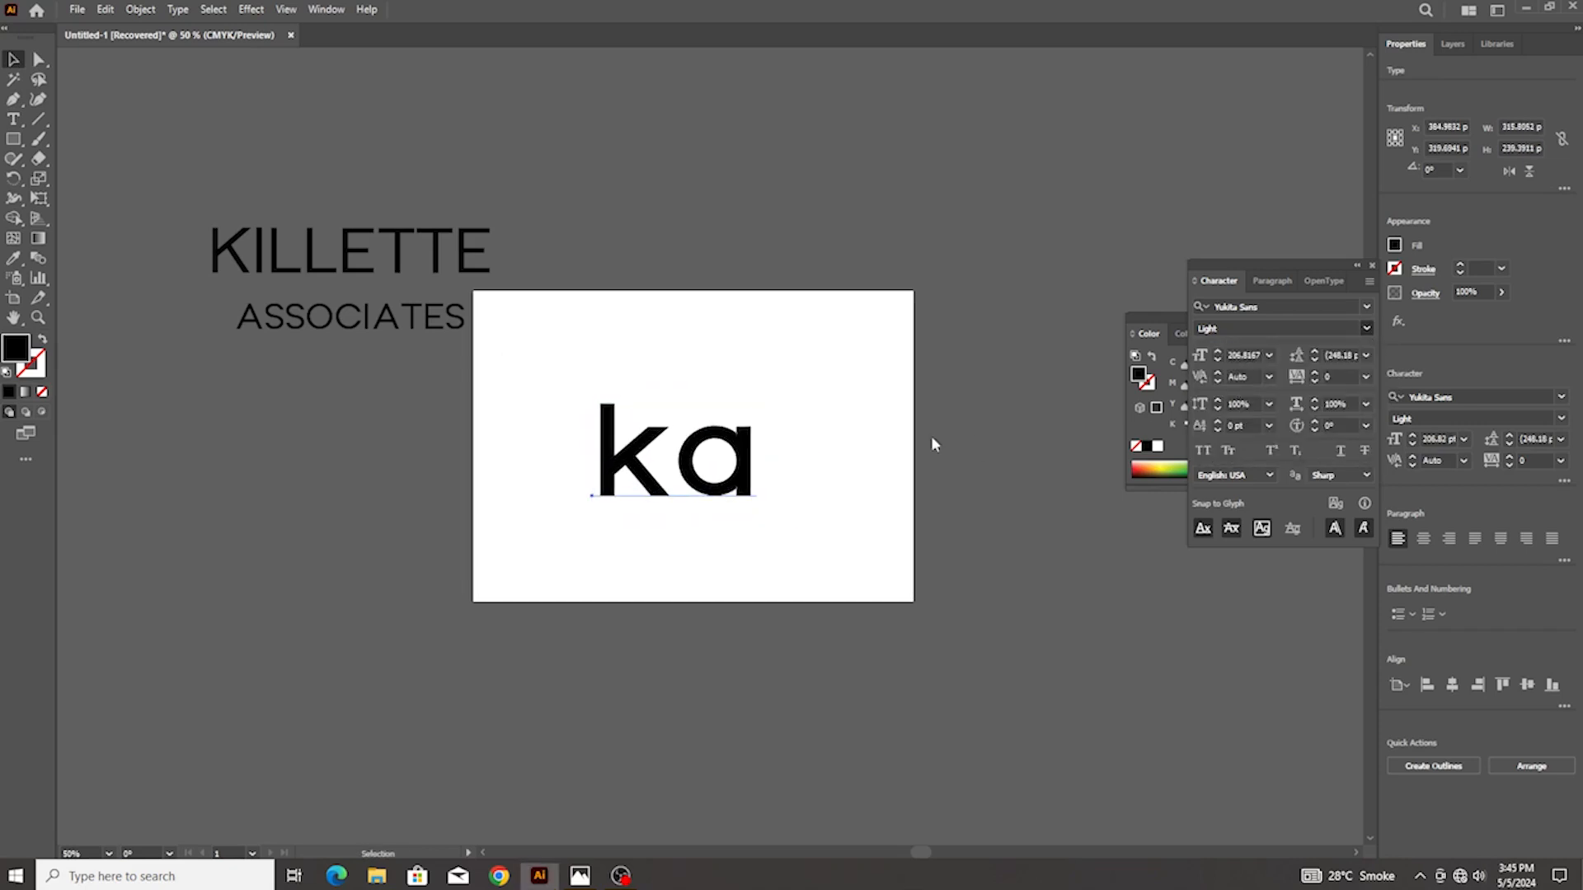
Convert the ka text to outlines and ungroup it into separate letter shapes
scroll(652, 507, up, 2)
right_click(746, 350)
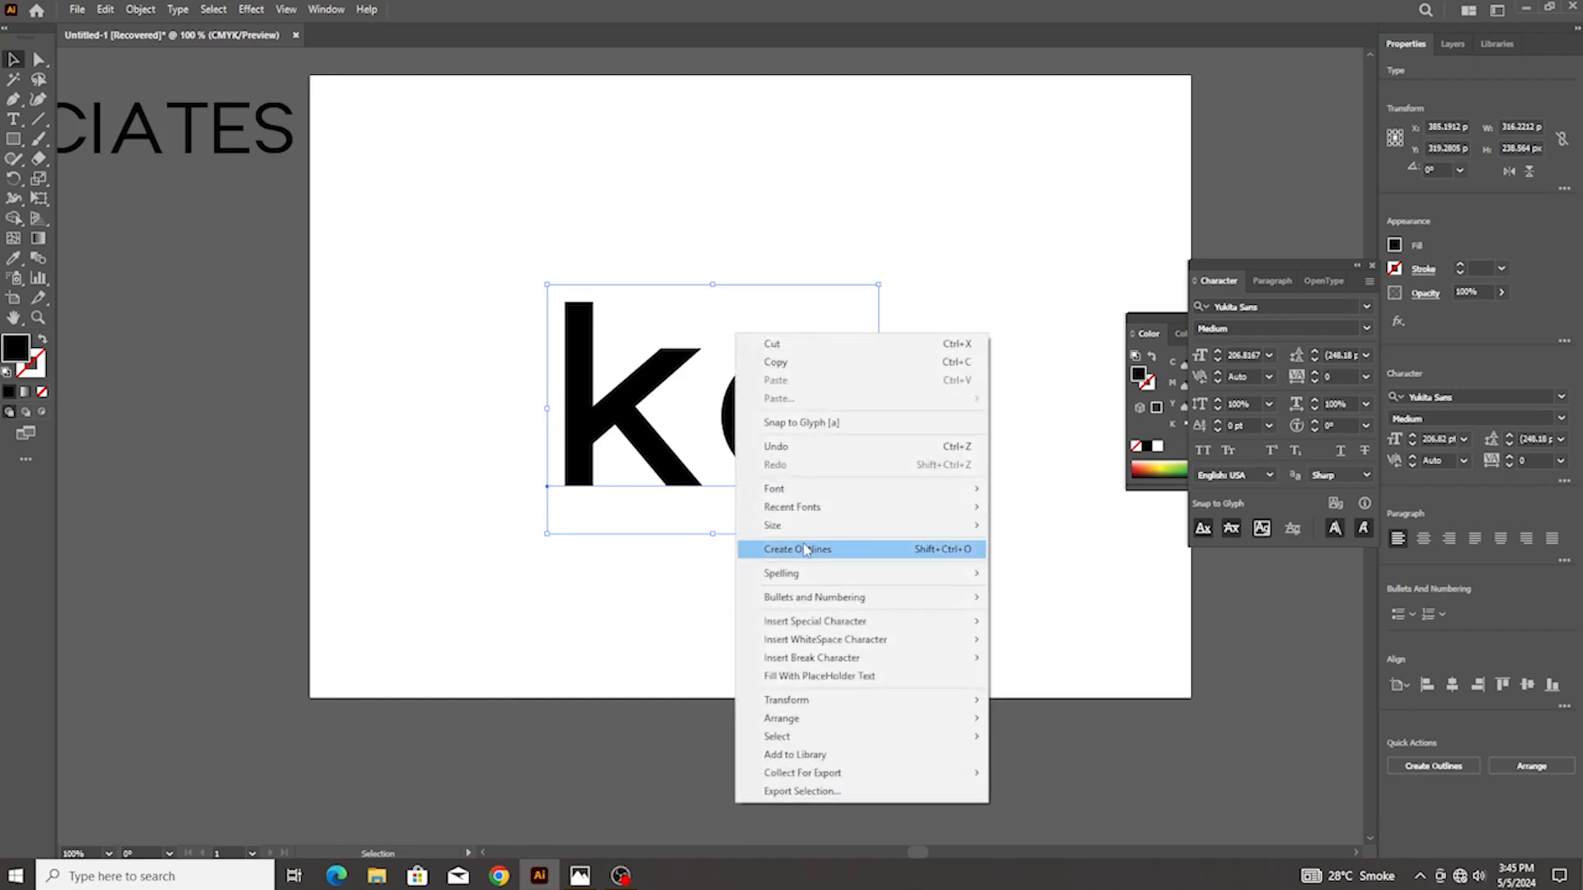
click(762, 550)
right_click(741, 367)
click(793, 583)
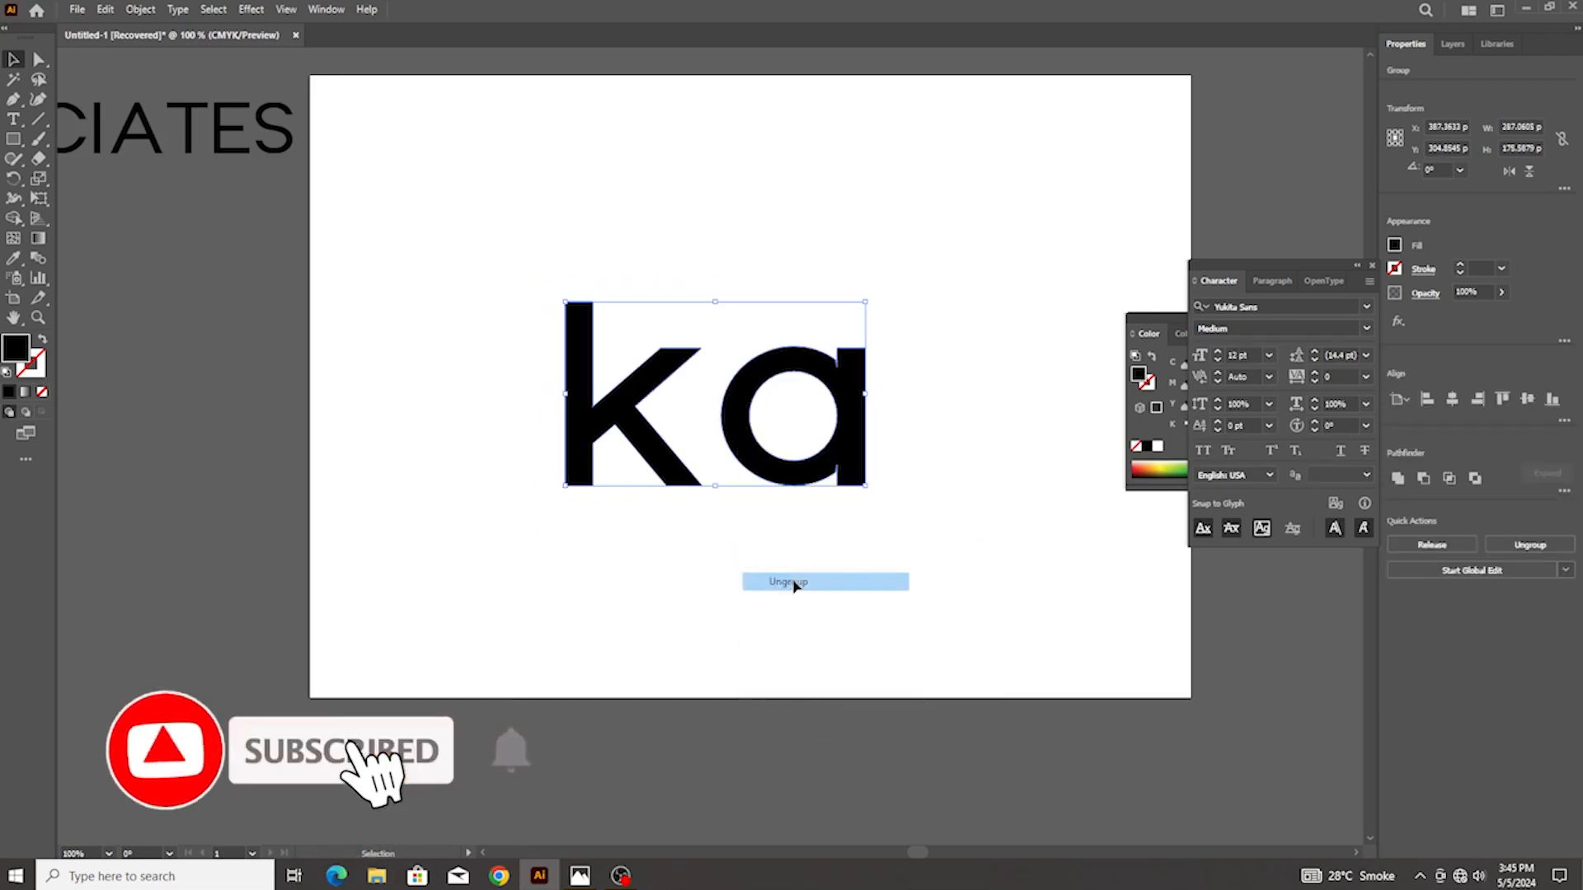
scroll(729, 450, up, 2)
click(678, 437)
scroll(679, 437, down, 3)
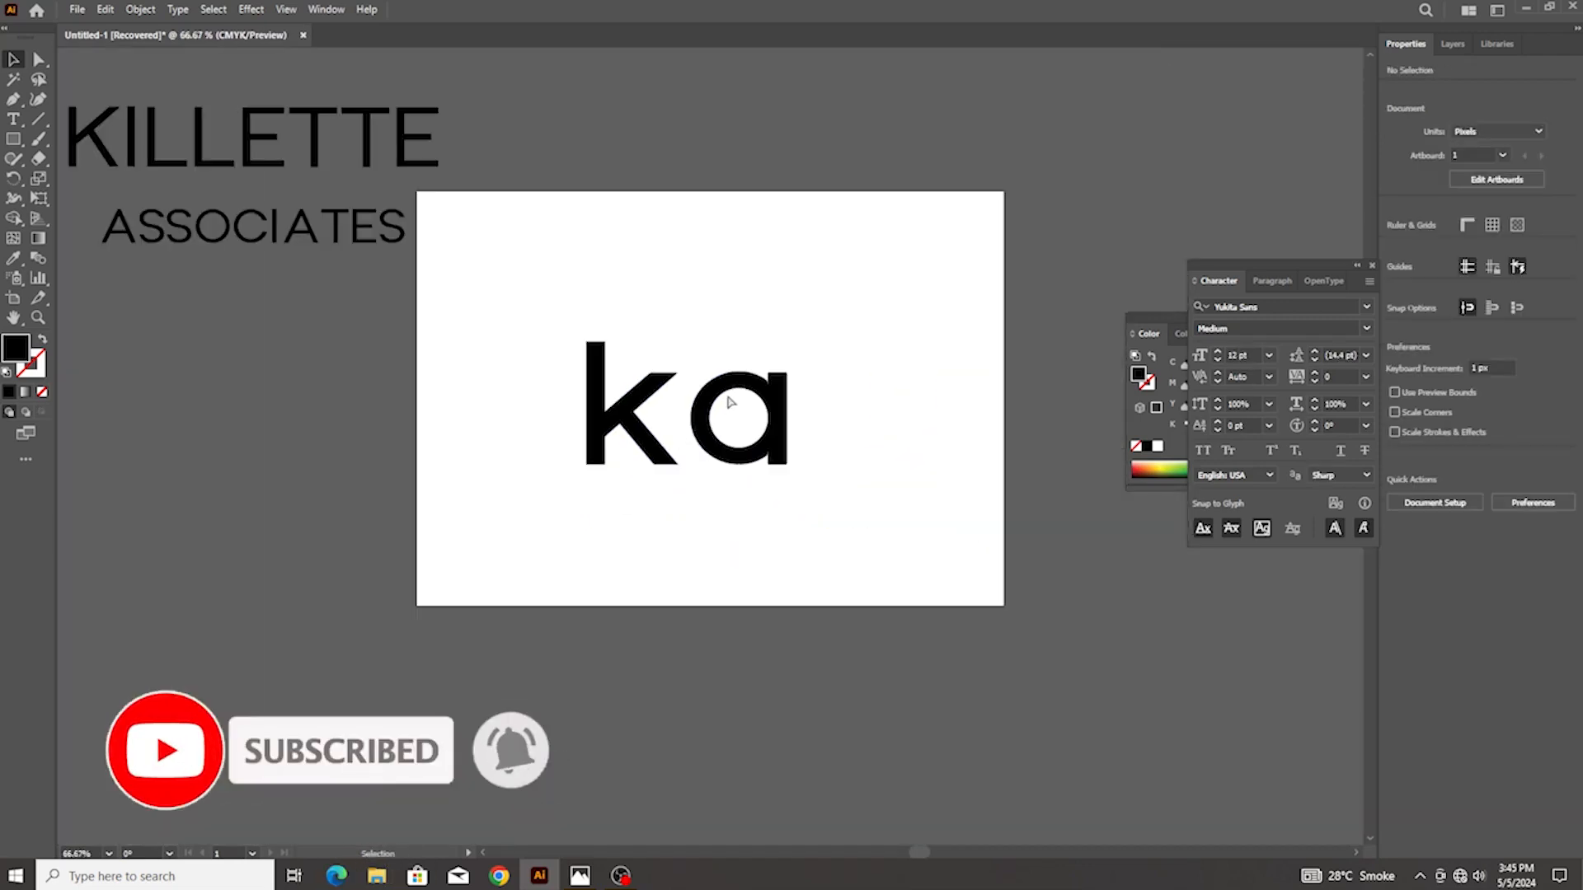
scroll(731, 405, up, 1)
Following the reference logo, draw an open inverted-V roof path about 112 px wide and 56 px high over the a with the Pen tool
click(580, 876)
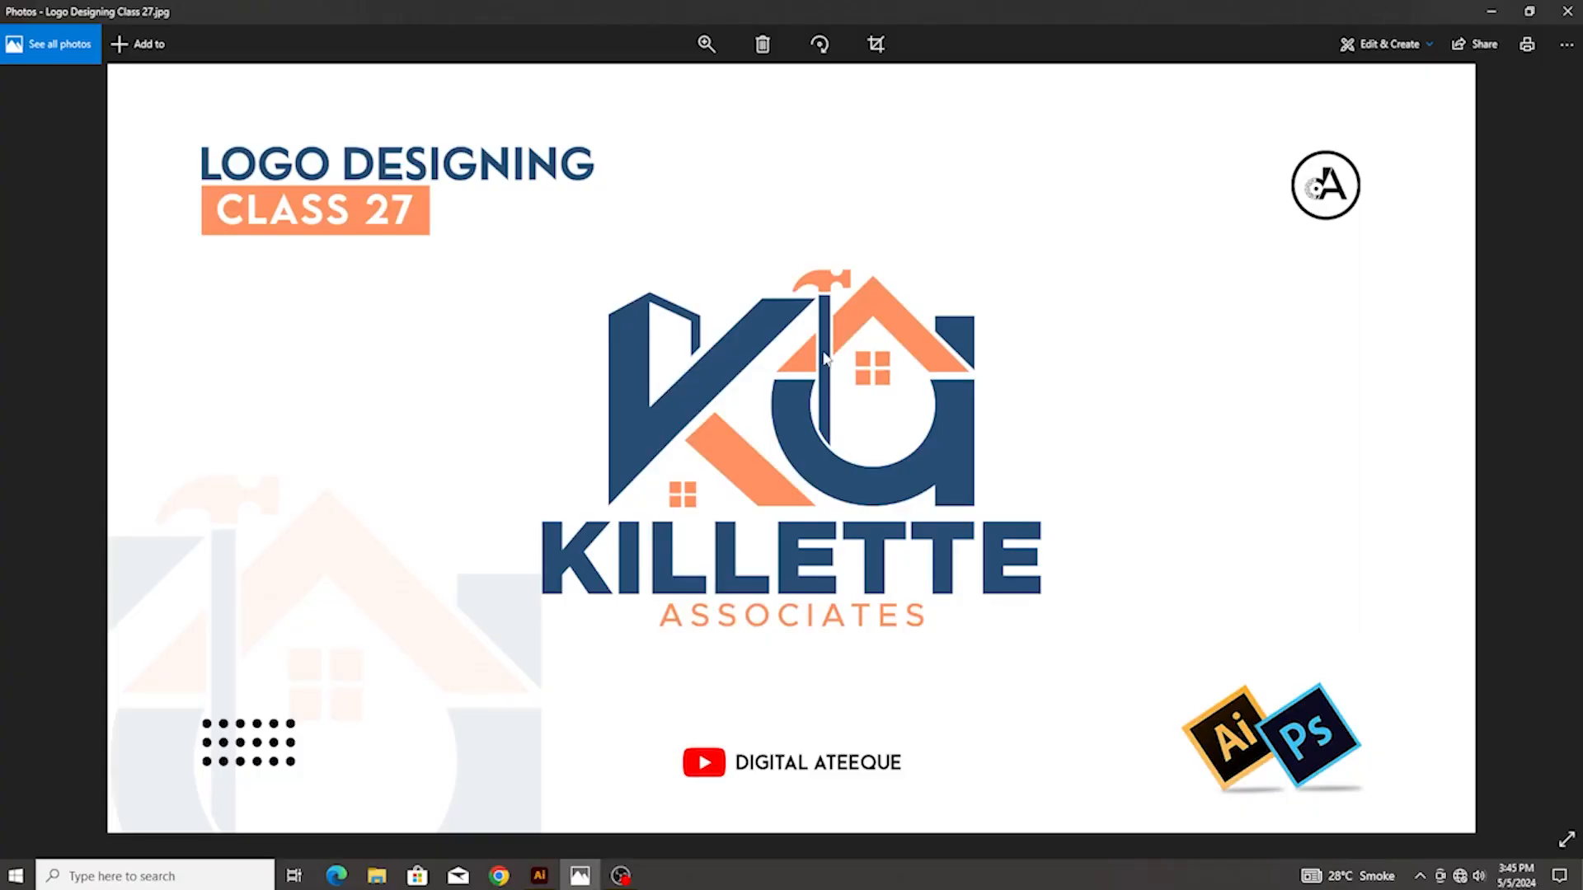
click(539, 876)
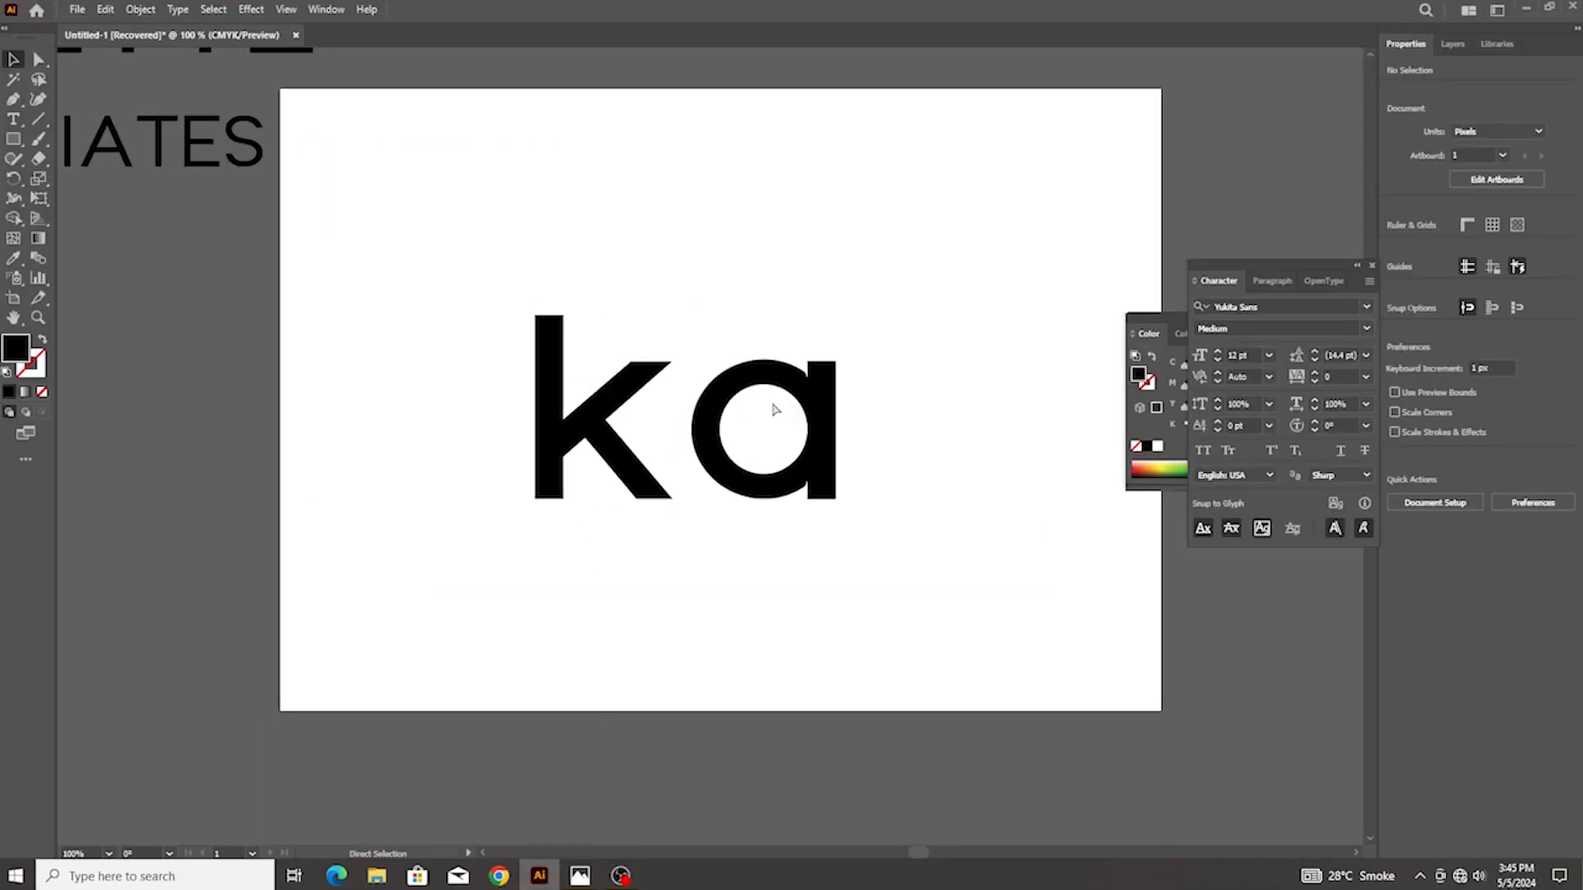
key(ctrl+plus)
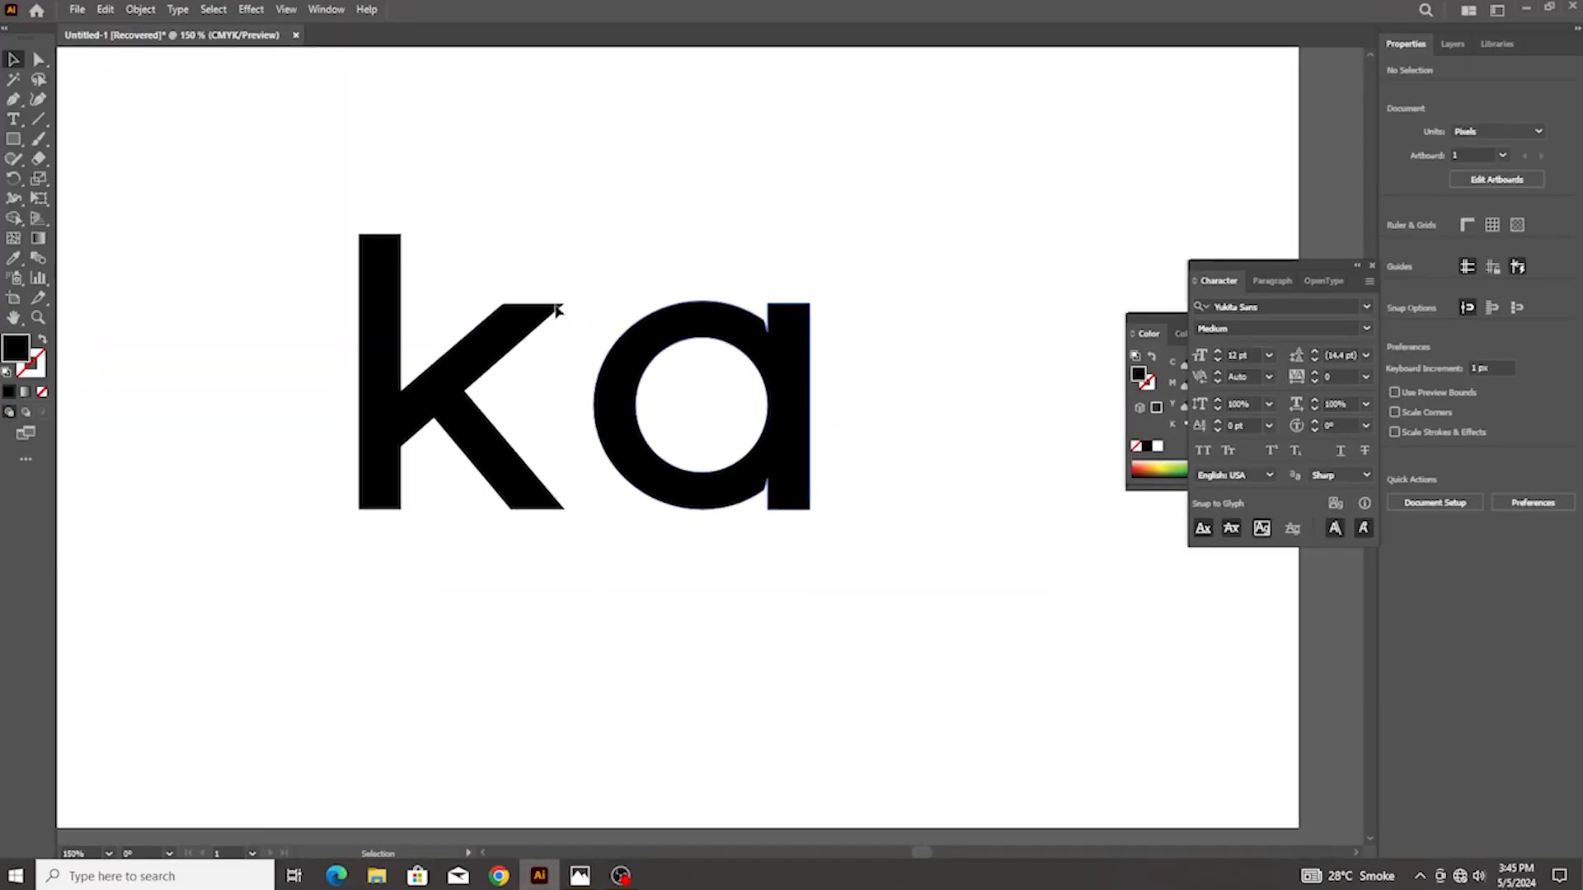
click(14, 101)
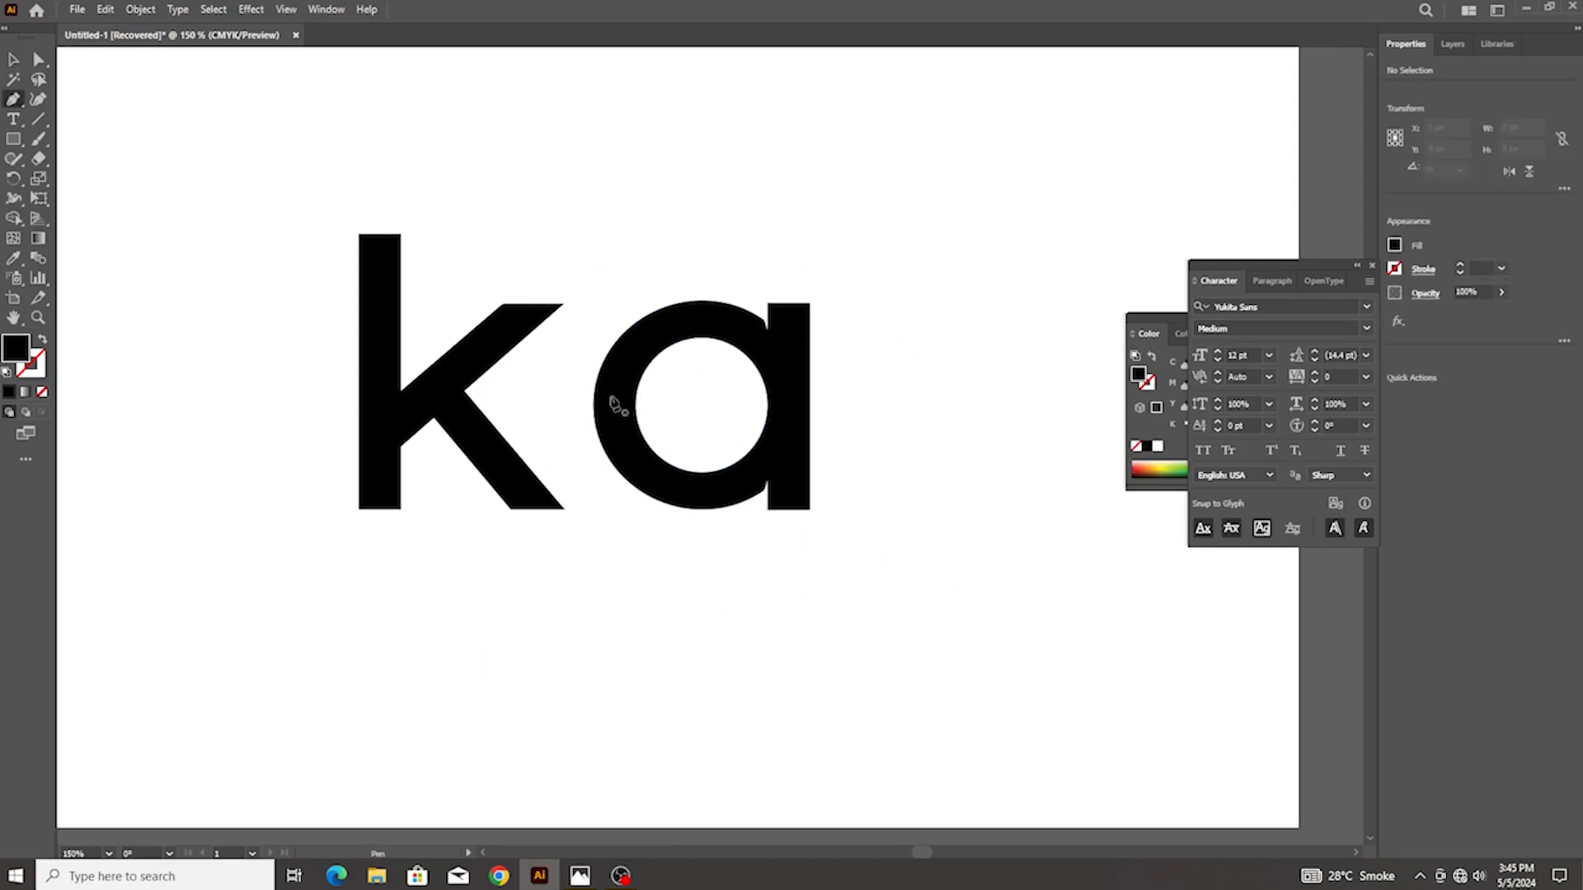
click(702, 301)
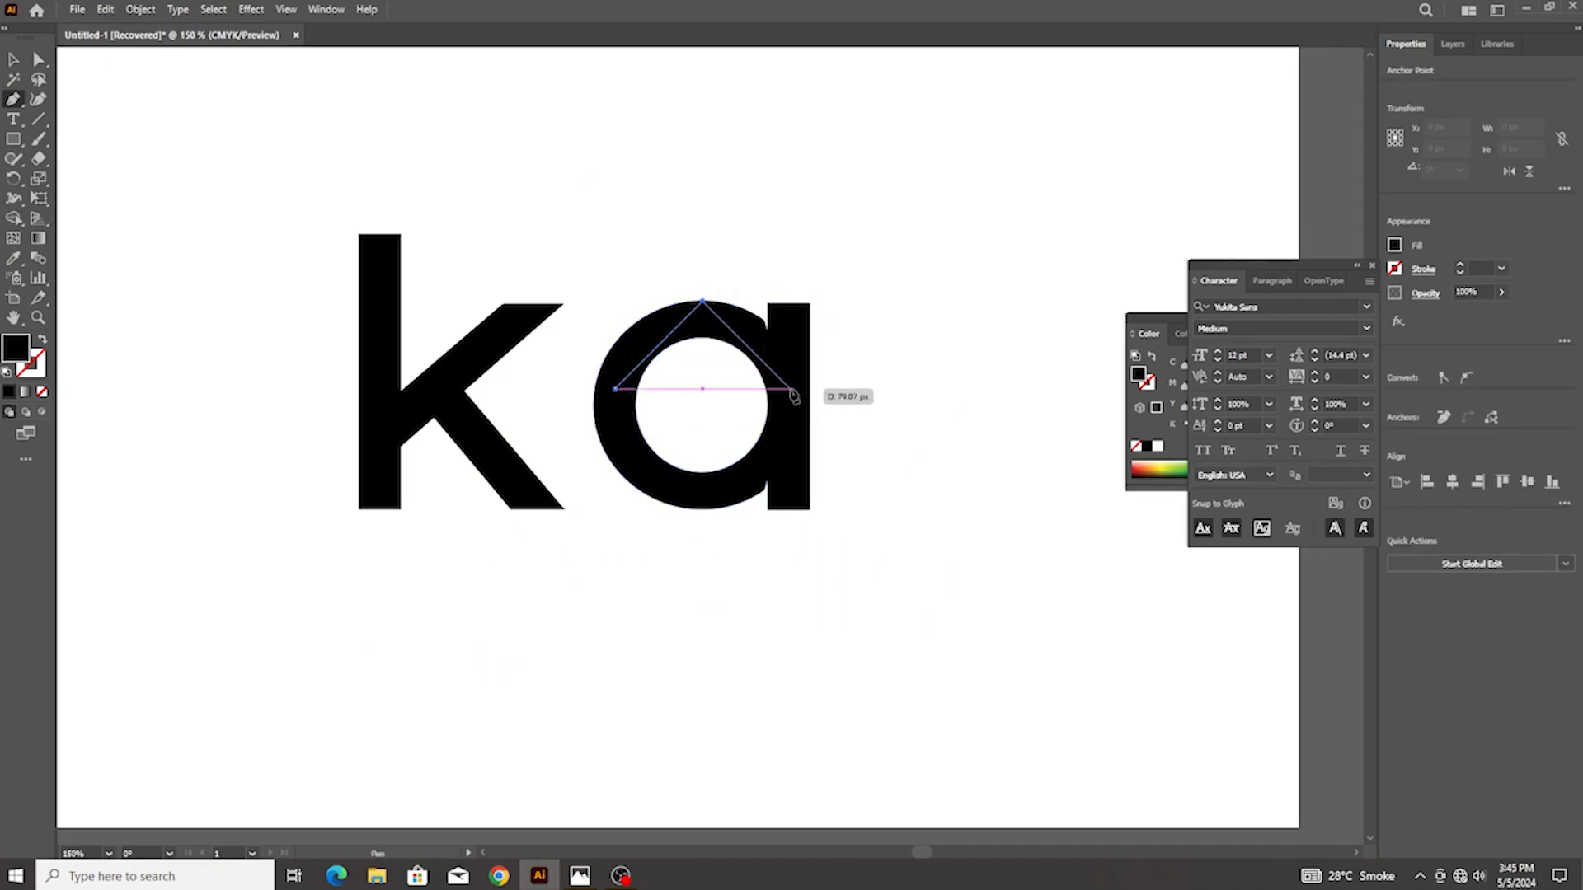
click(791, 389)
click(14, 62)
Give the roof path no fill and a red #F20045 stroke 20 pt thick
click(42, 339)
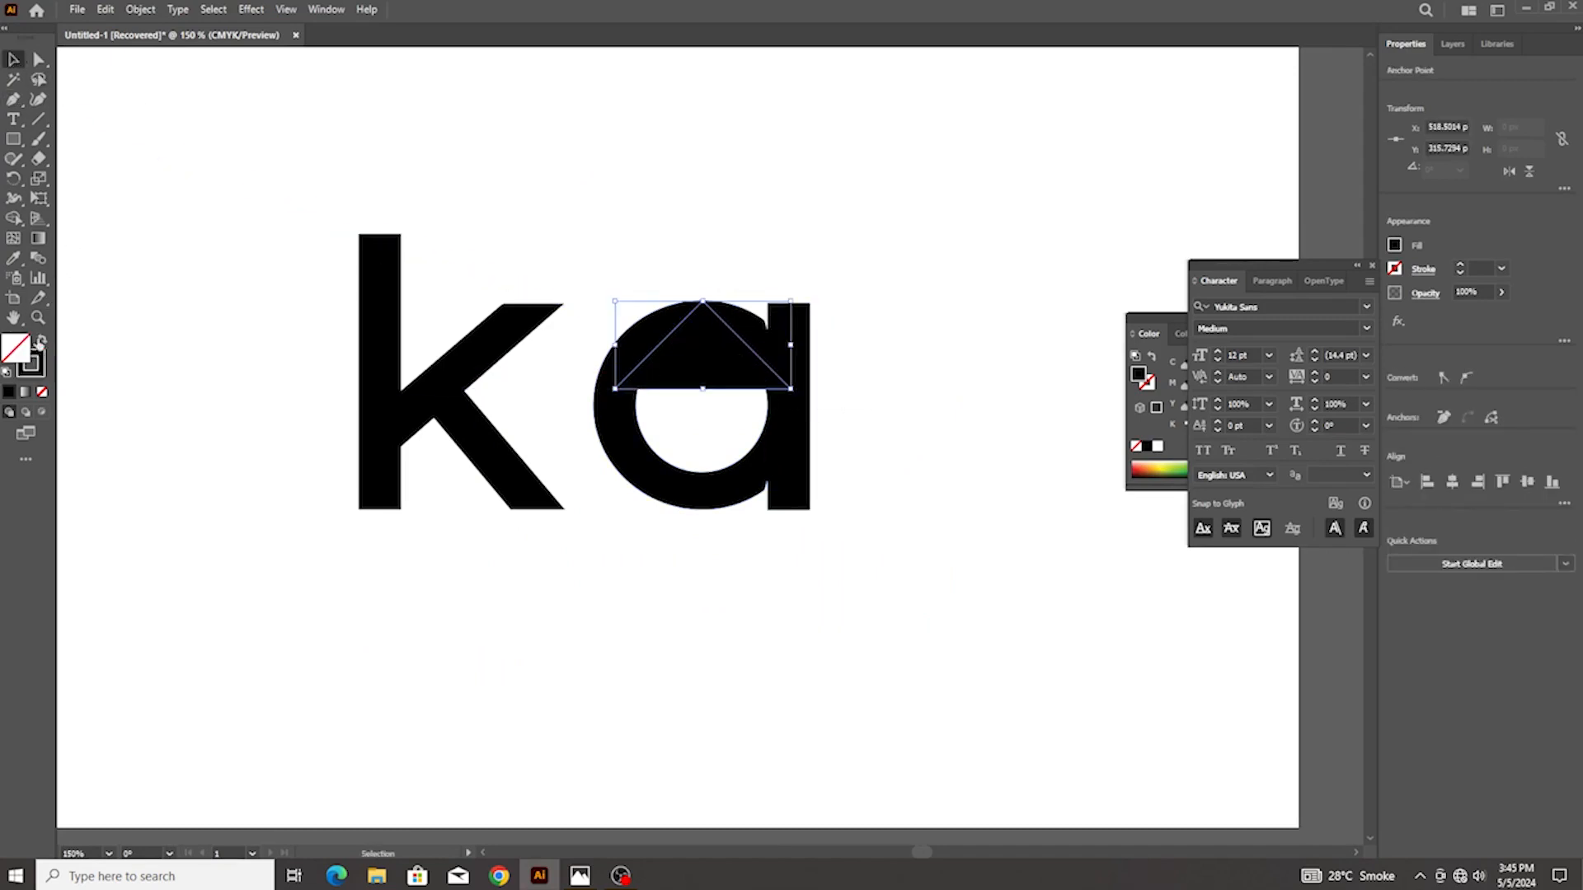
double_click(30, 363)
drag(926, 402, 976, 411)
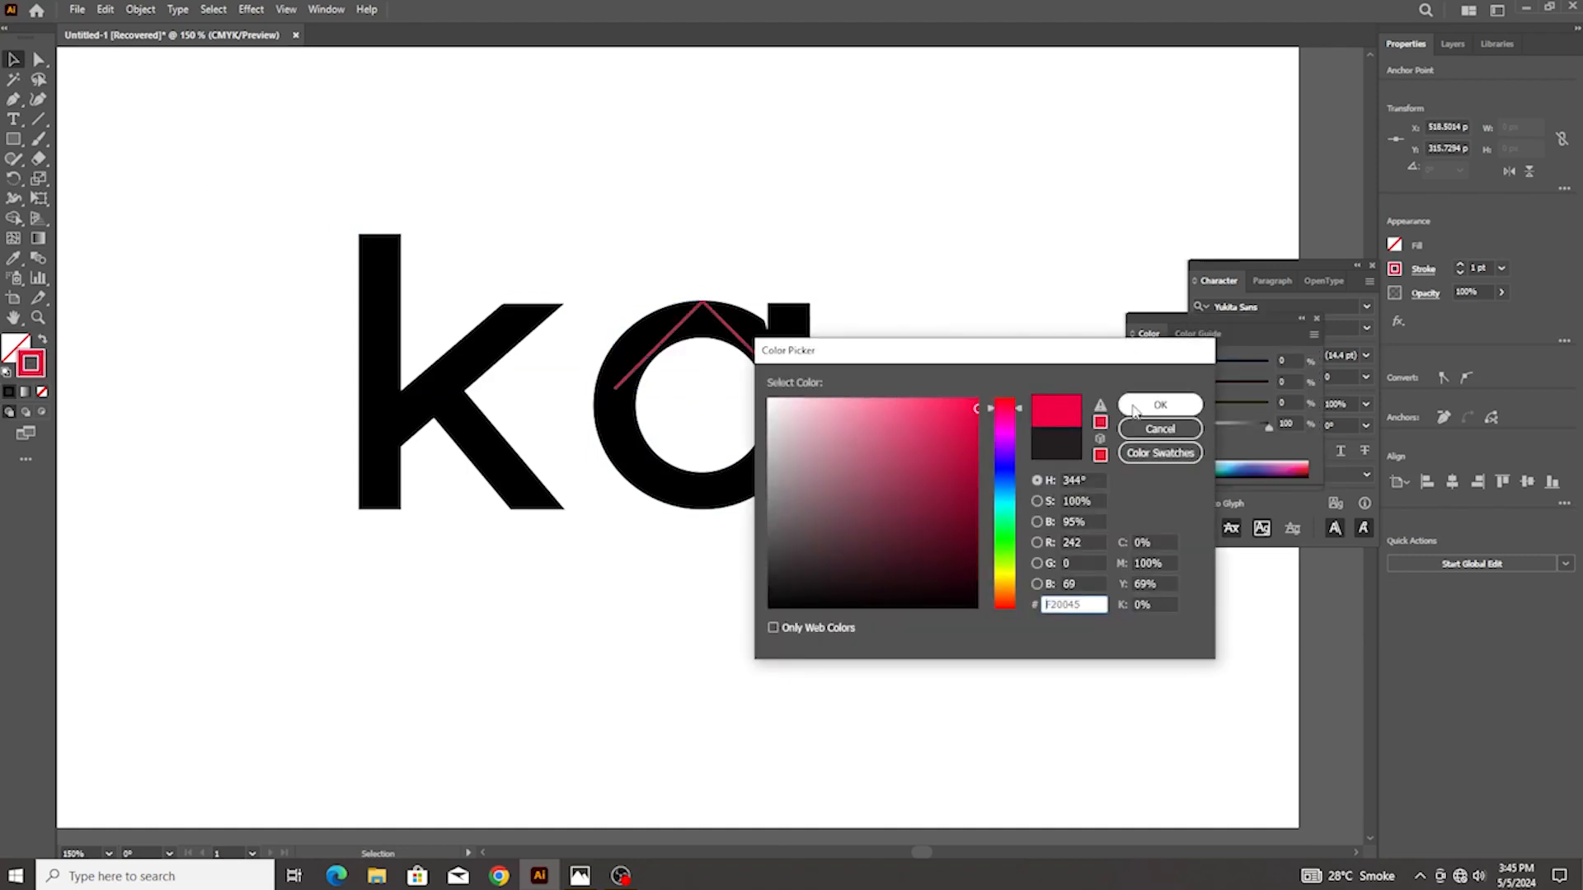
click(1160, 405)
click(1480, 264)
scroll(1479, 264, up, 14)
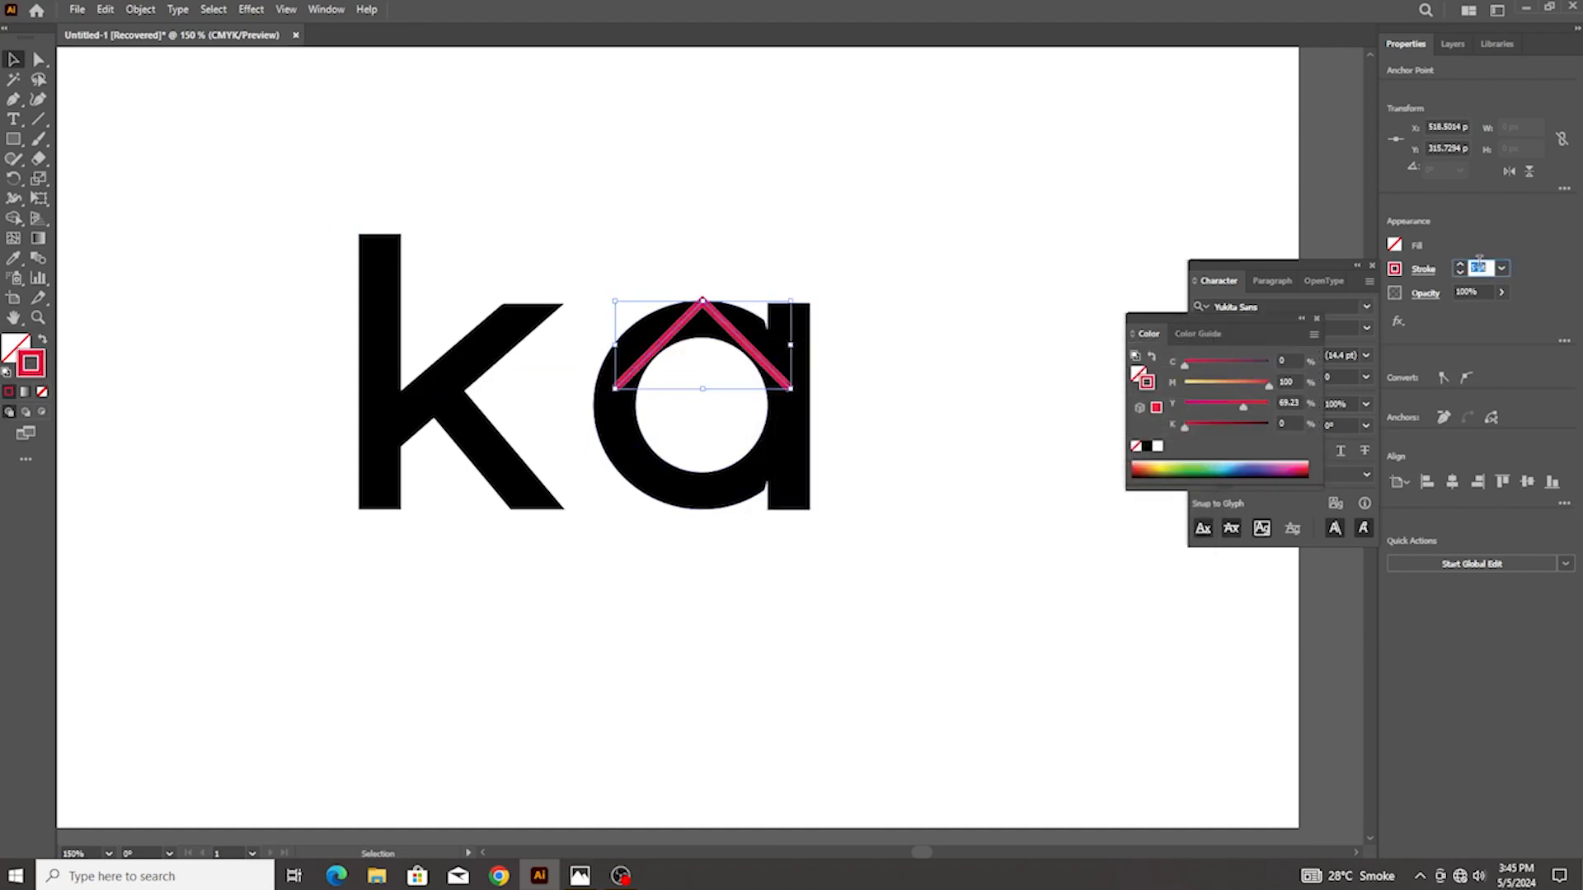
scroll(1479, 265, up, 1)
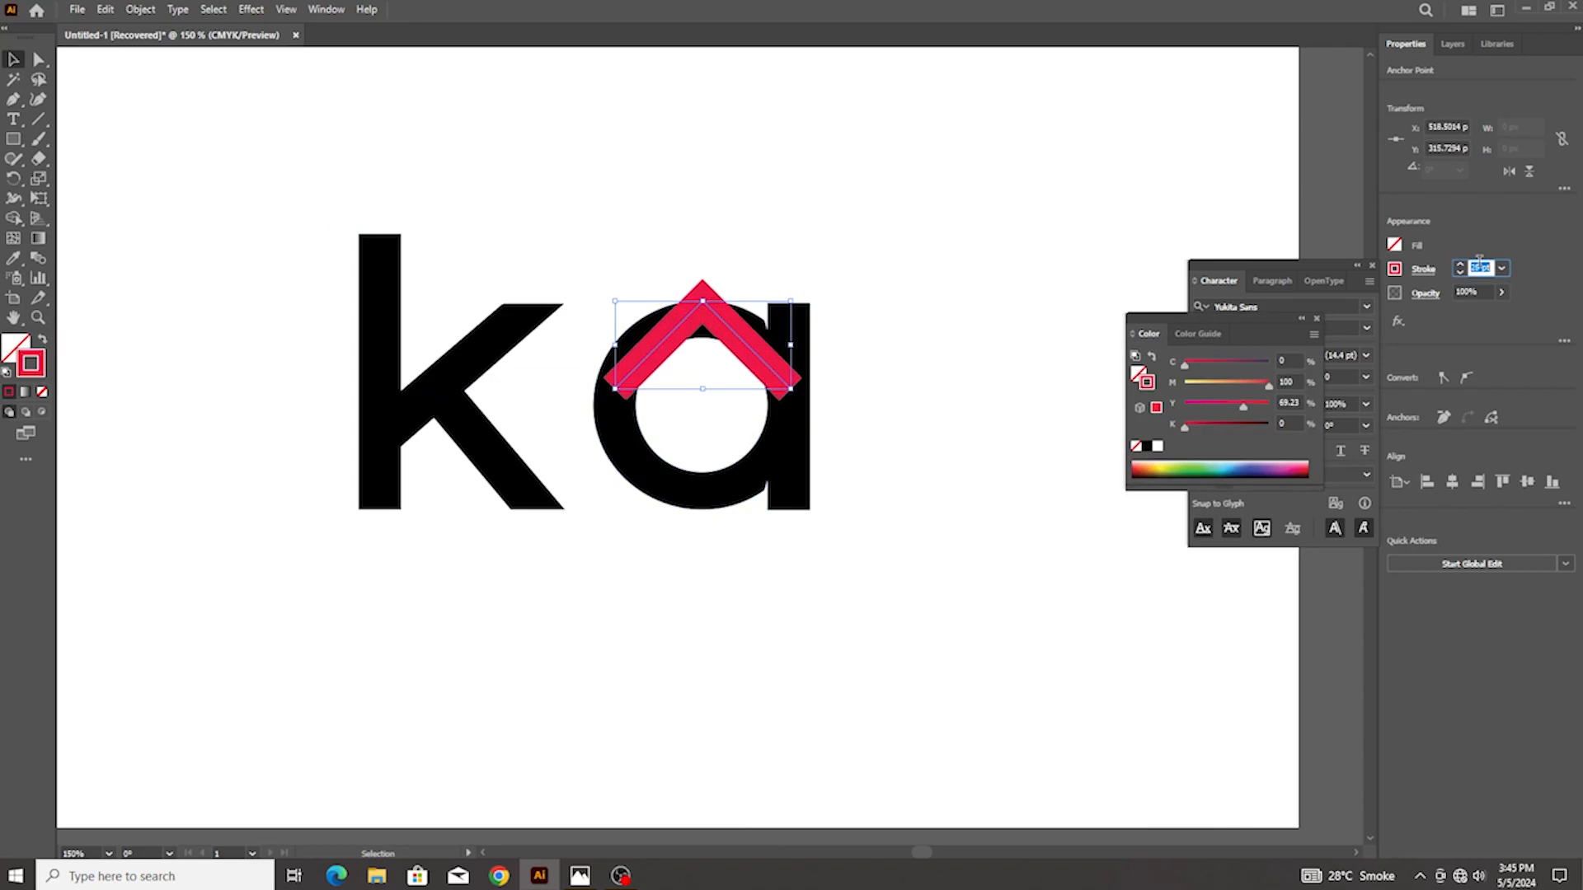
Scale the roof path proportionally to about 148 px wide so it spans the a, checking it against the reference logo
click(793, 395)
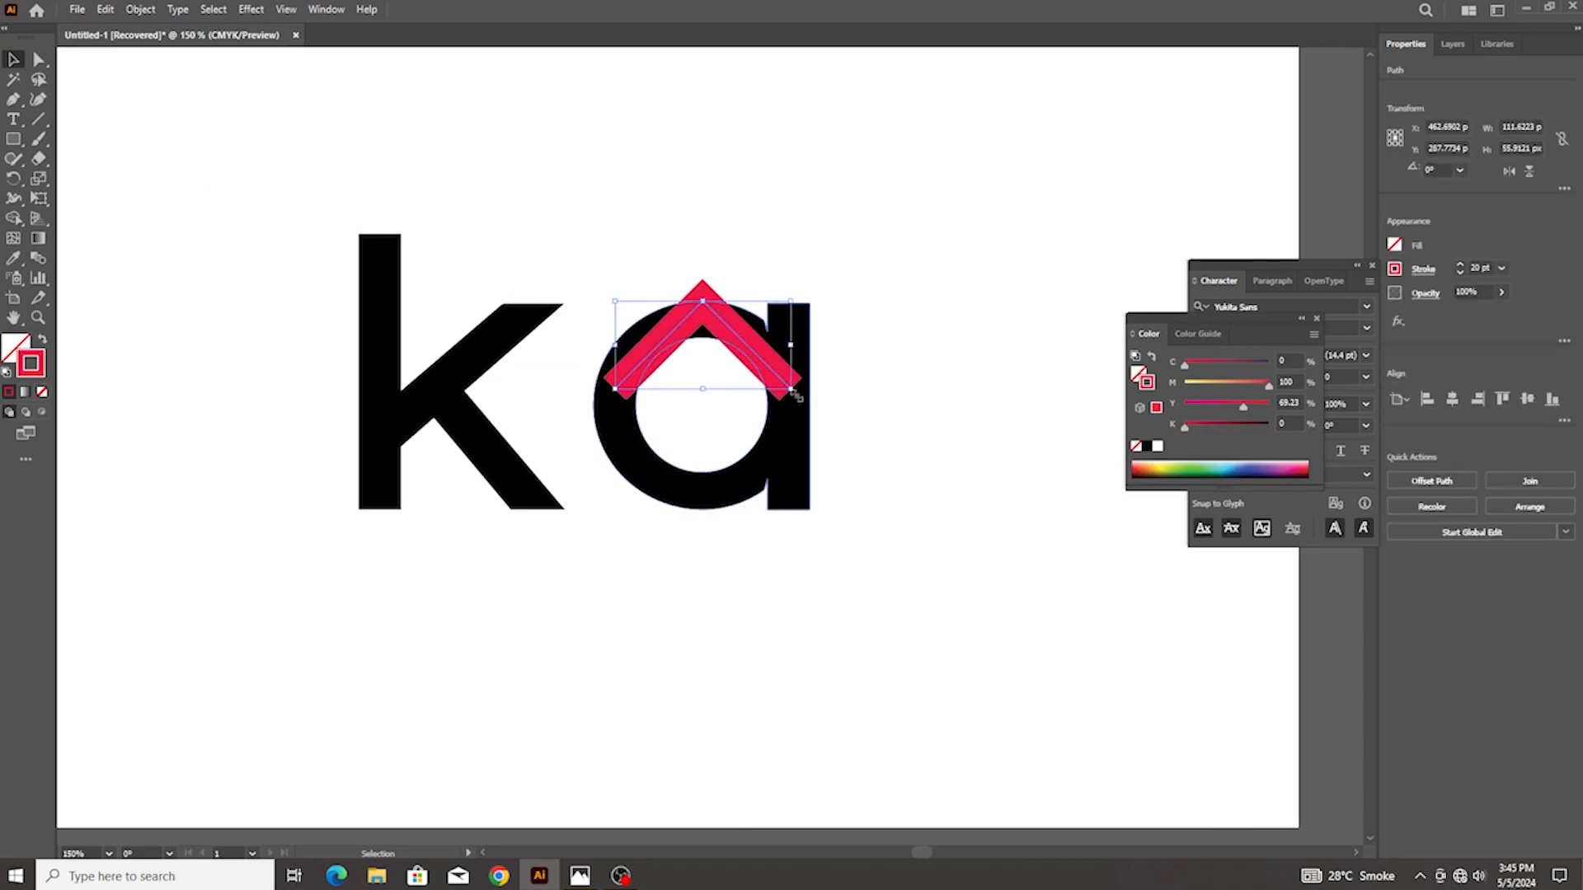
mouse_move(793, 395)
mouse_down()
mouse_move(821, 412)
mouse_move(790, 392)
mouse_up()
key(ctrl+z)
click(582, 871)
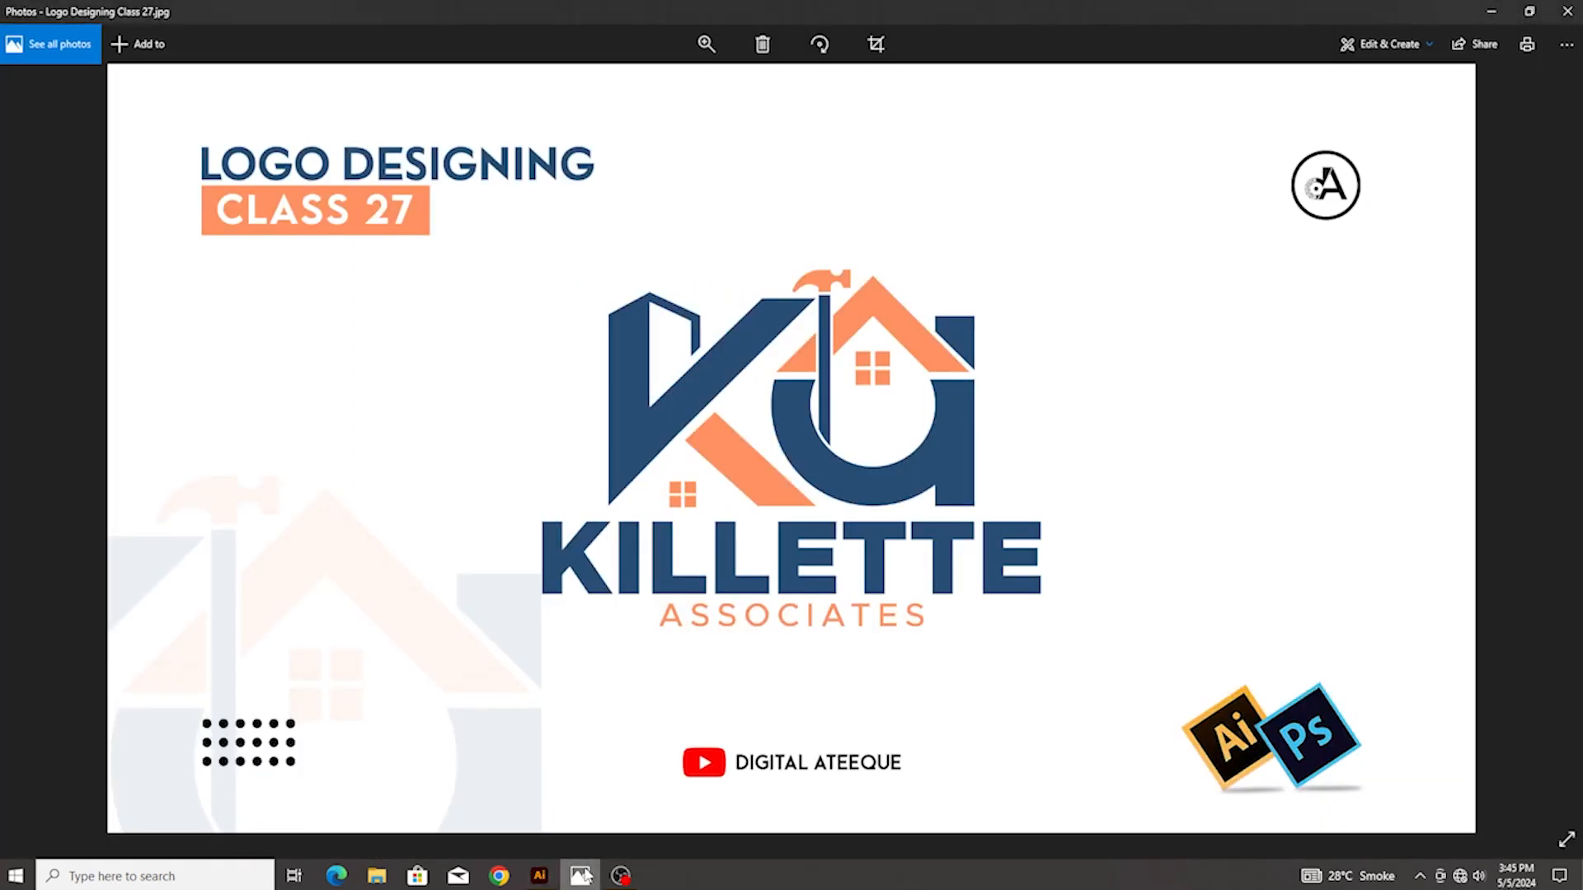
click(582, 874)
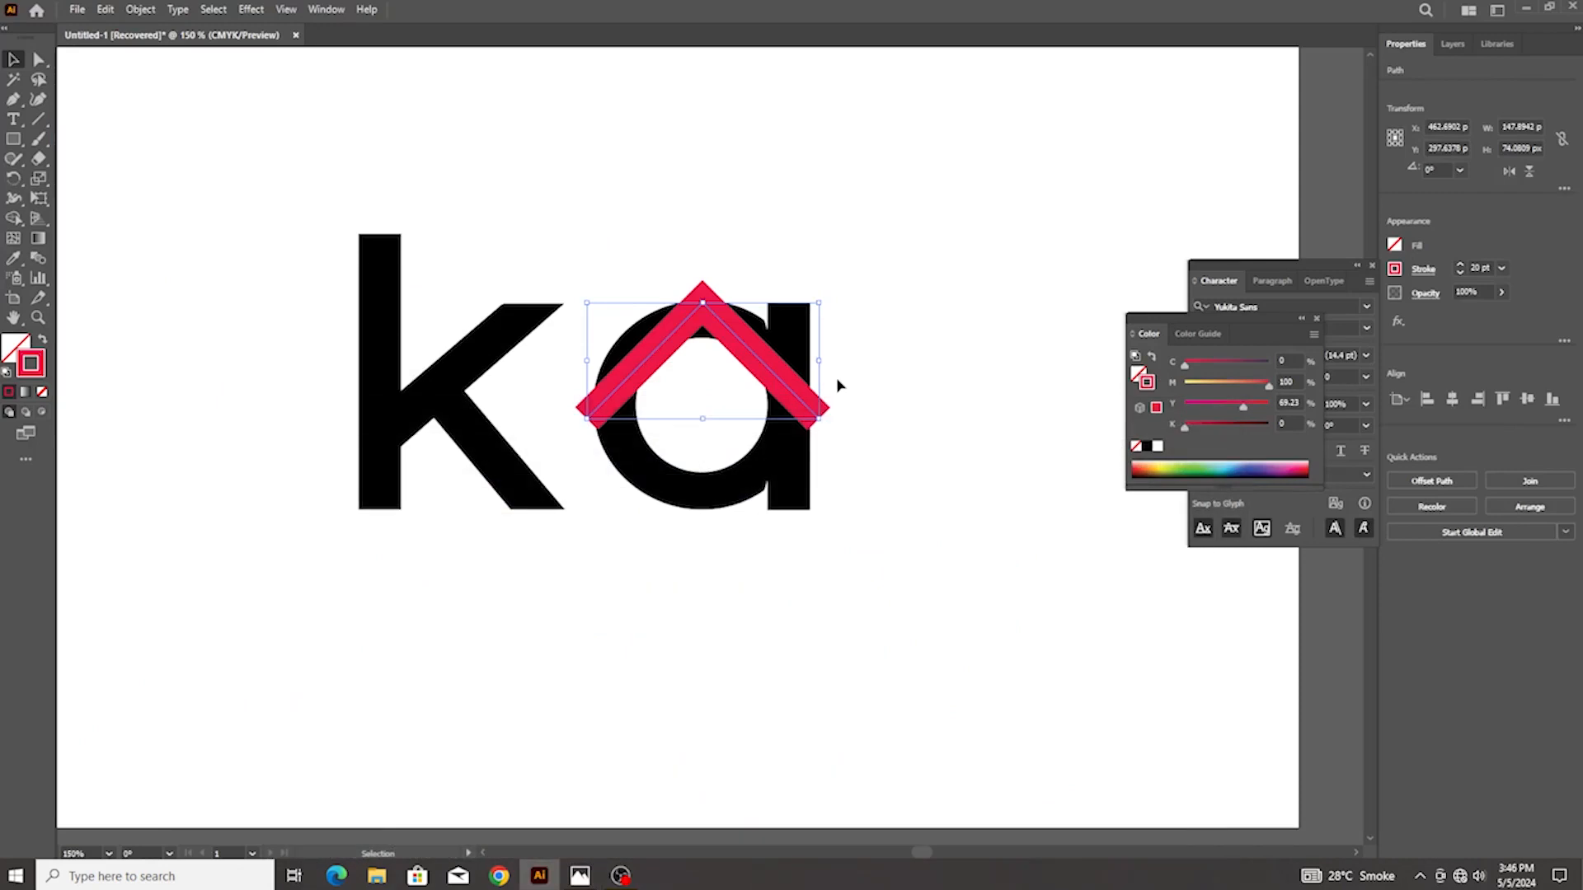
click(839, 386)
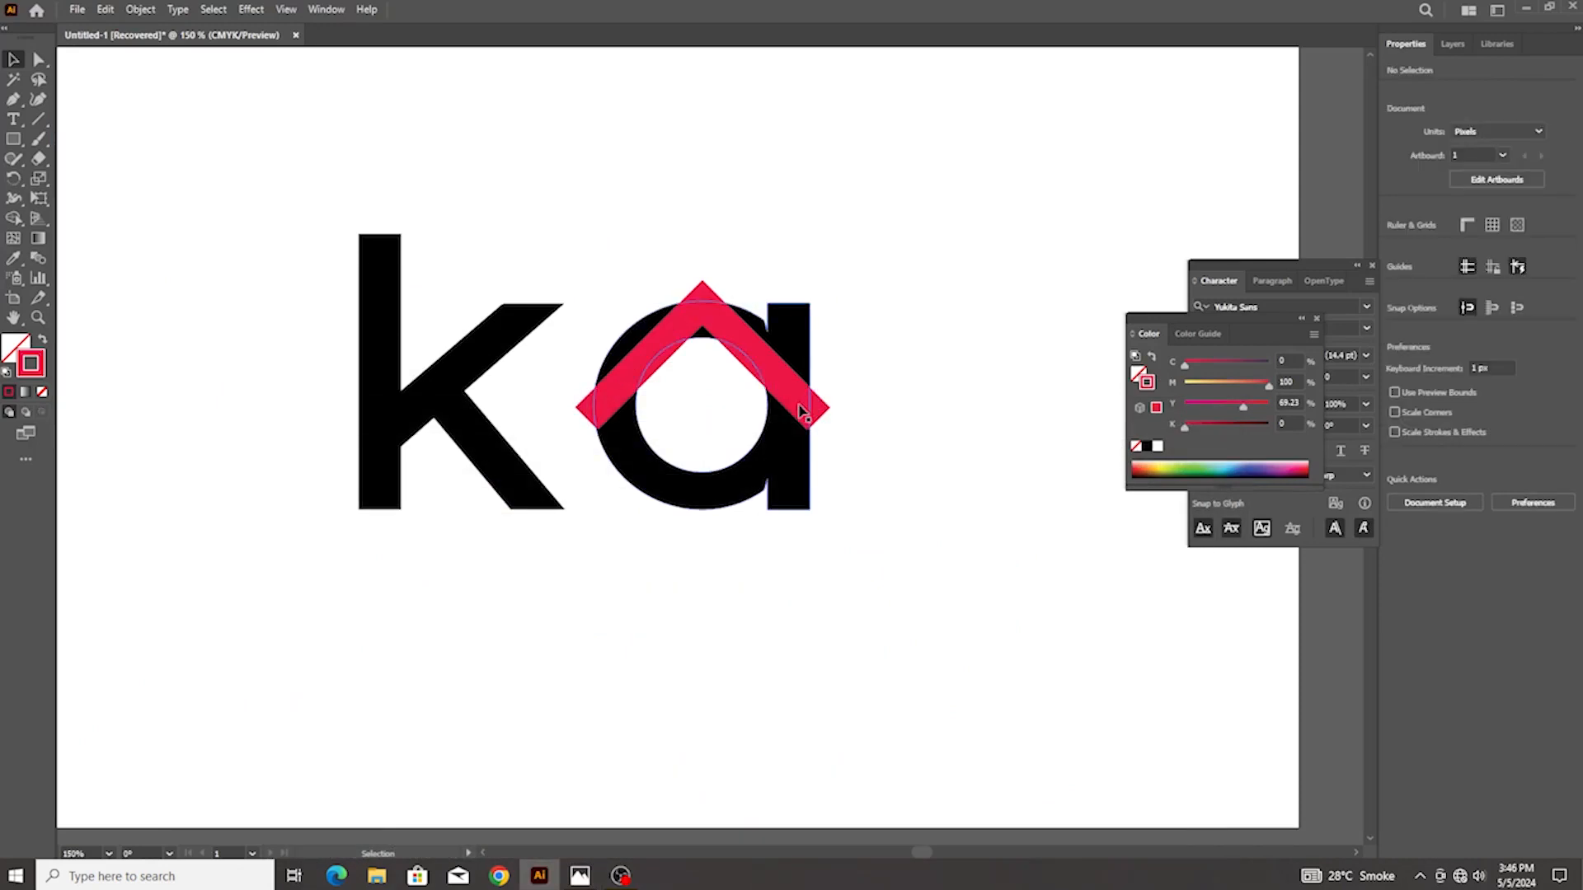
Move the roof path about 139 px right and 152 px down, clear of the letters, and delete the a shape
click(580, 876)
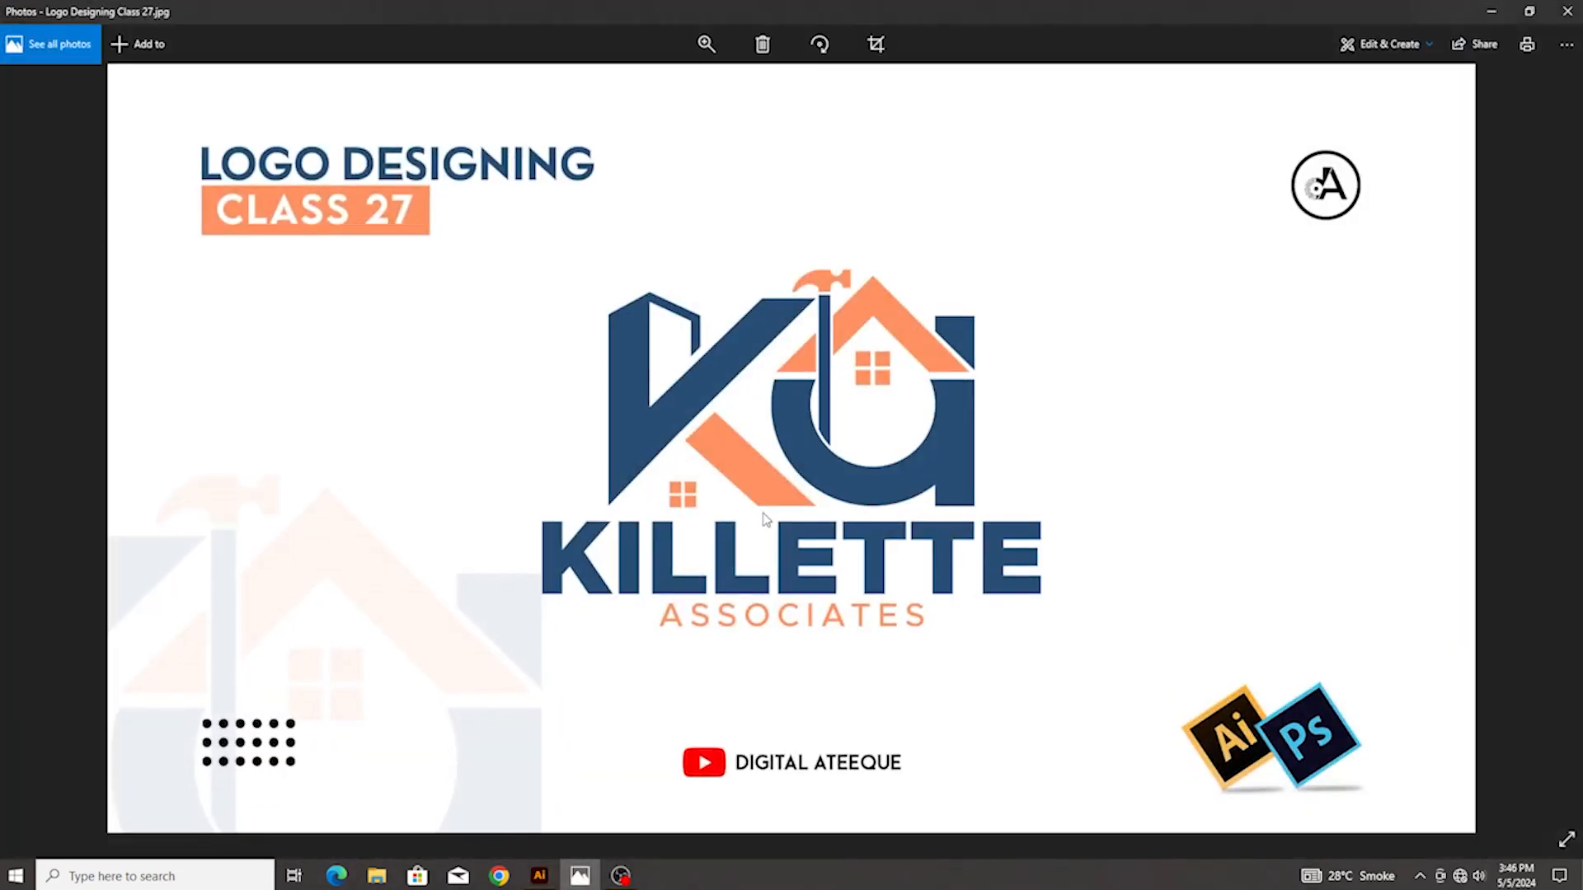
click(539, 875)
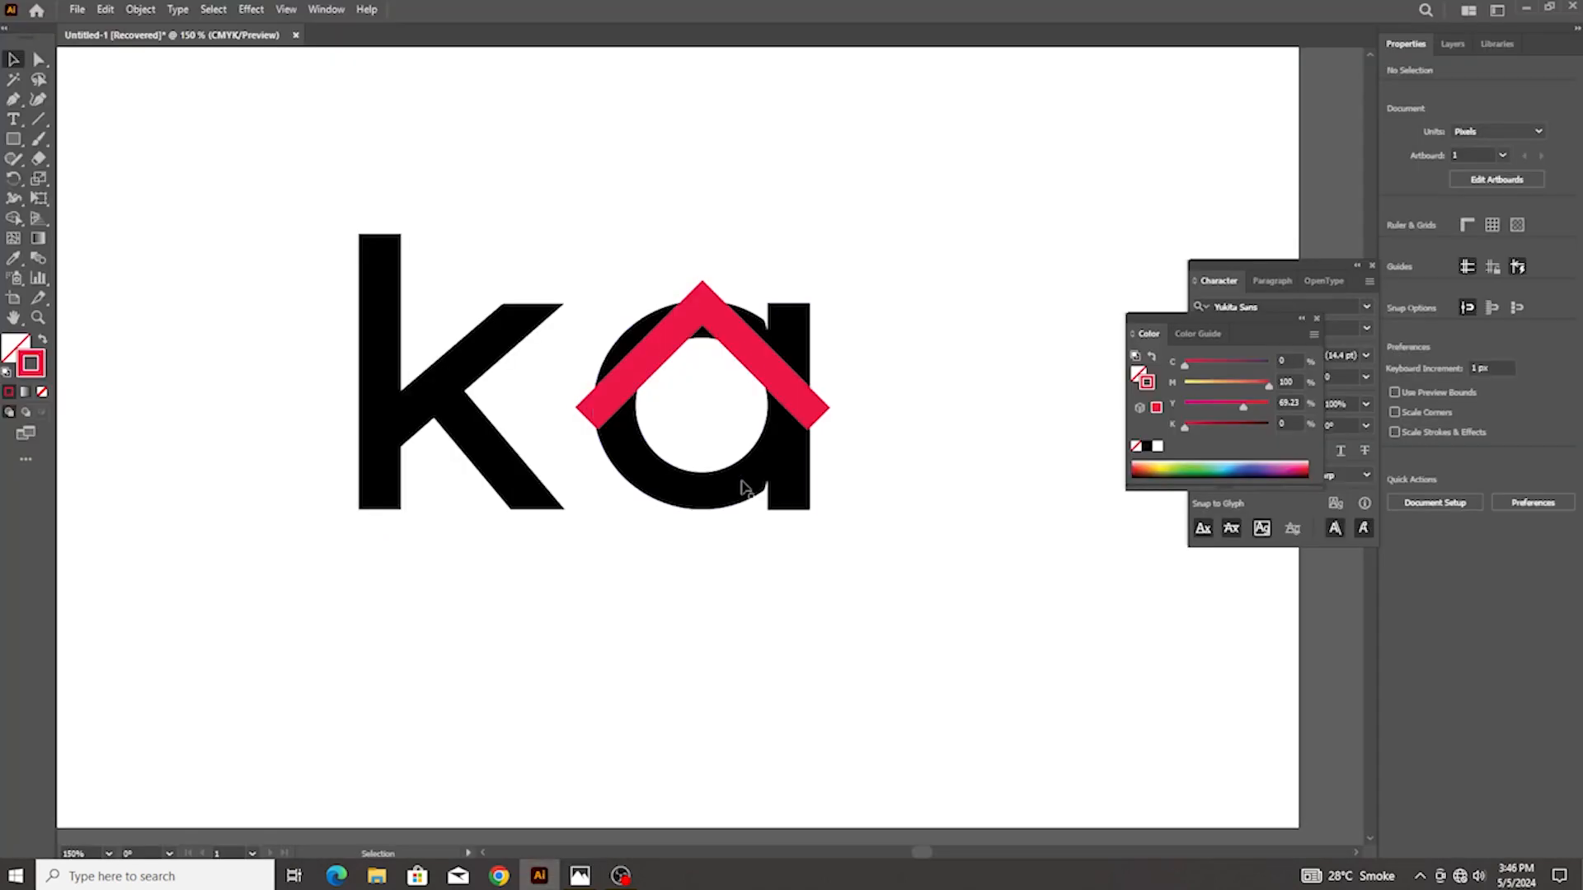
key(ctrl+minus)
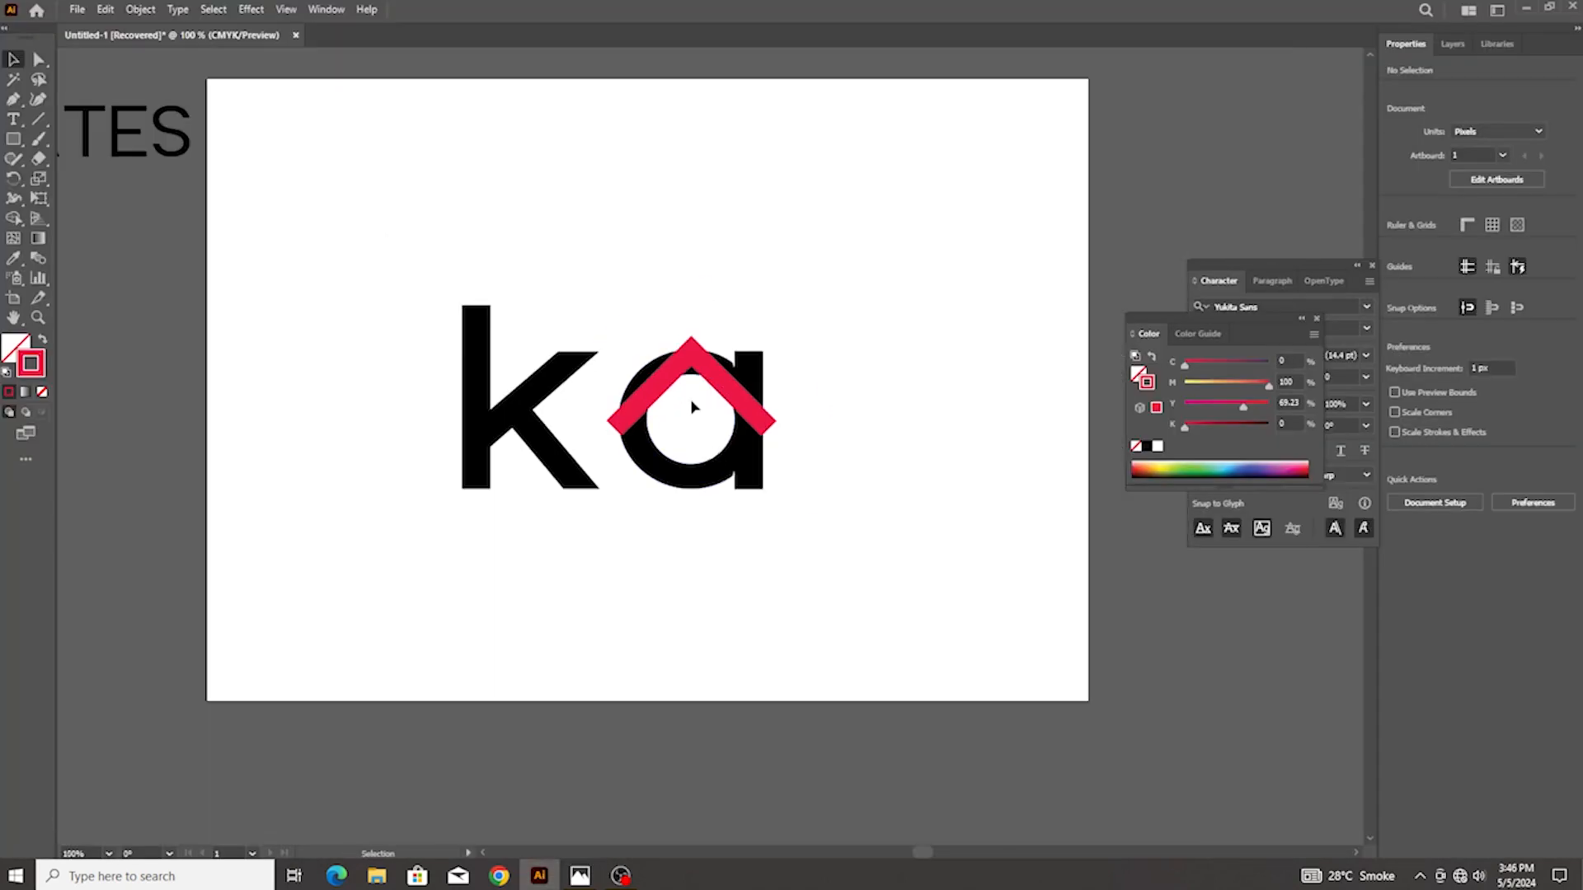
drag(728, 384, 875, 543)
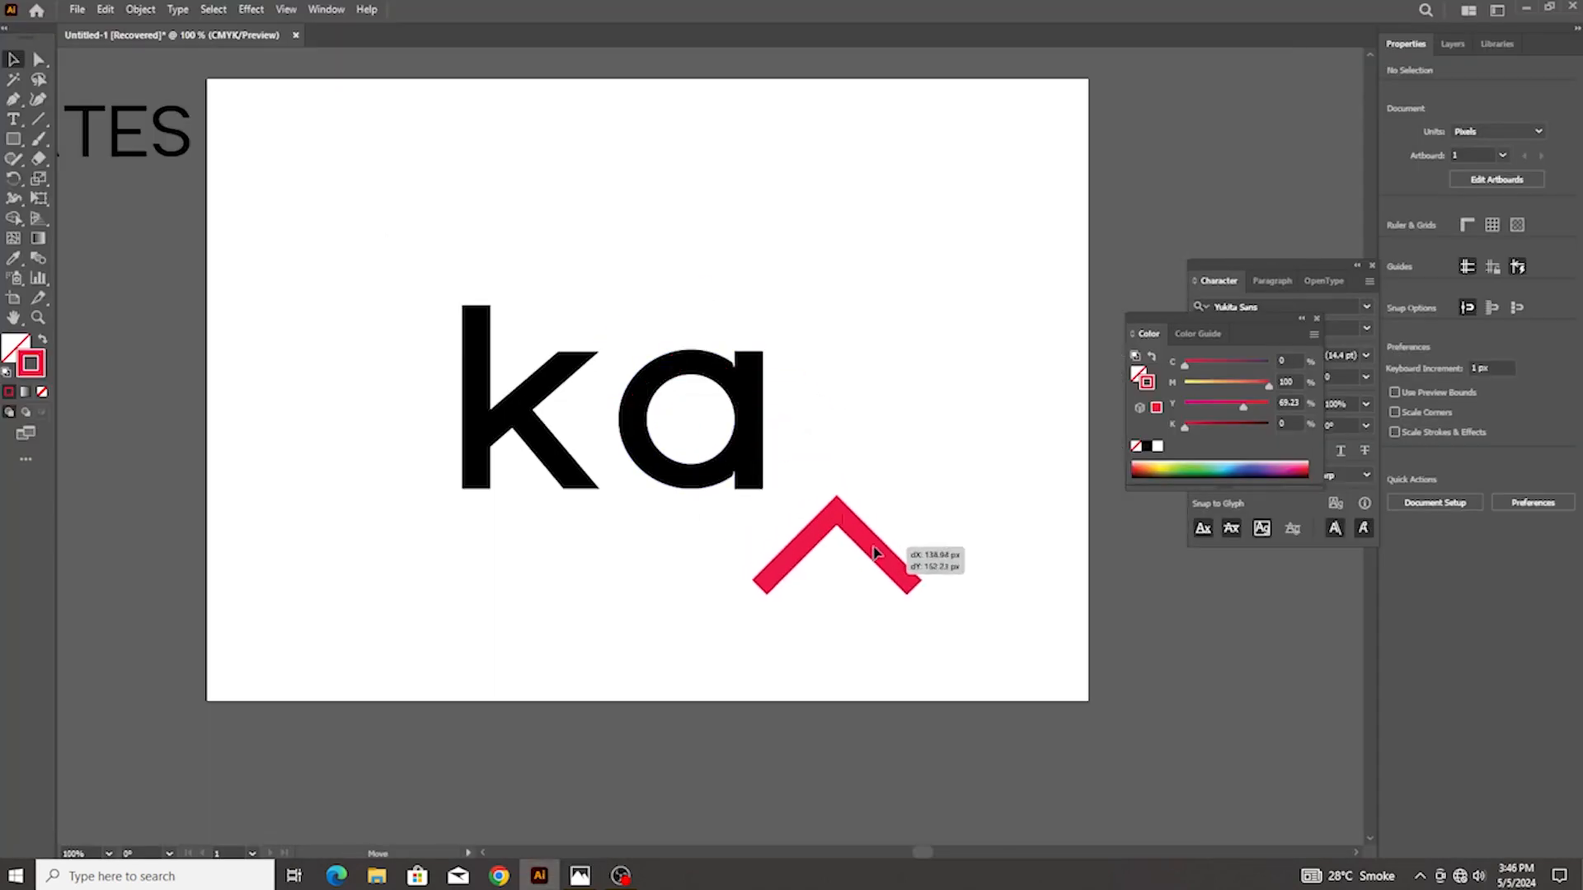
click(754, 462)
key(Delete)
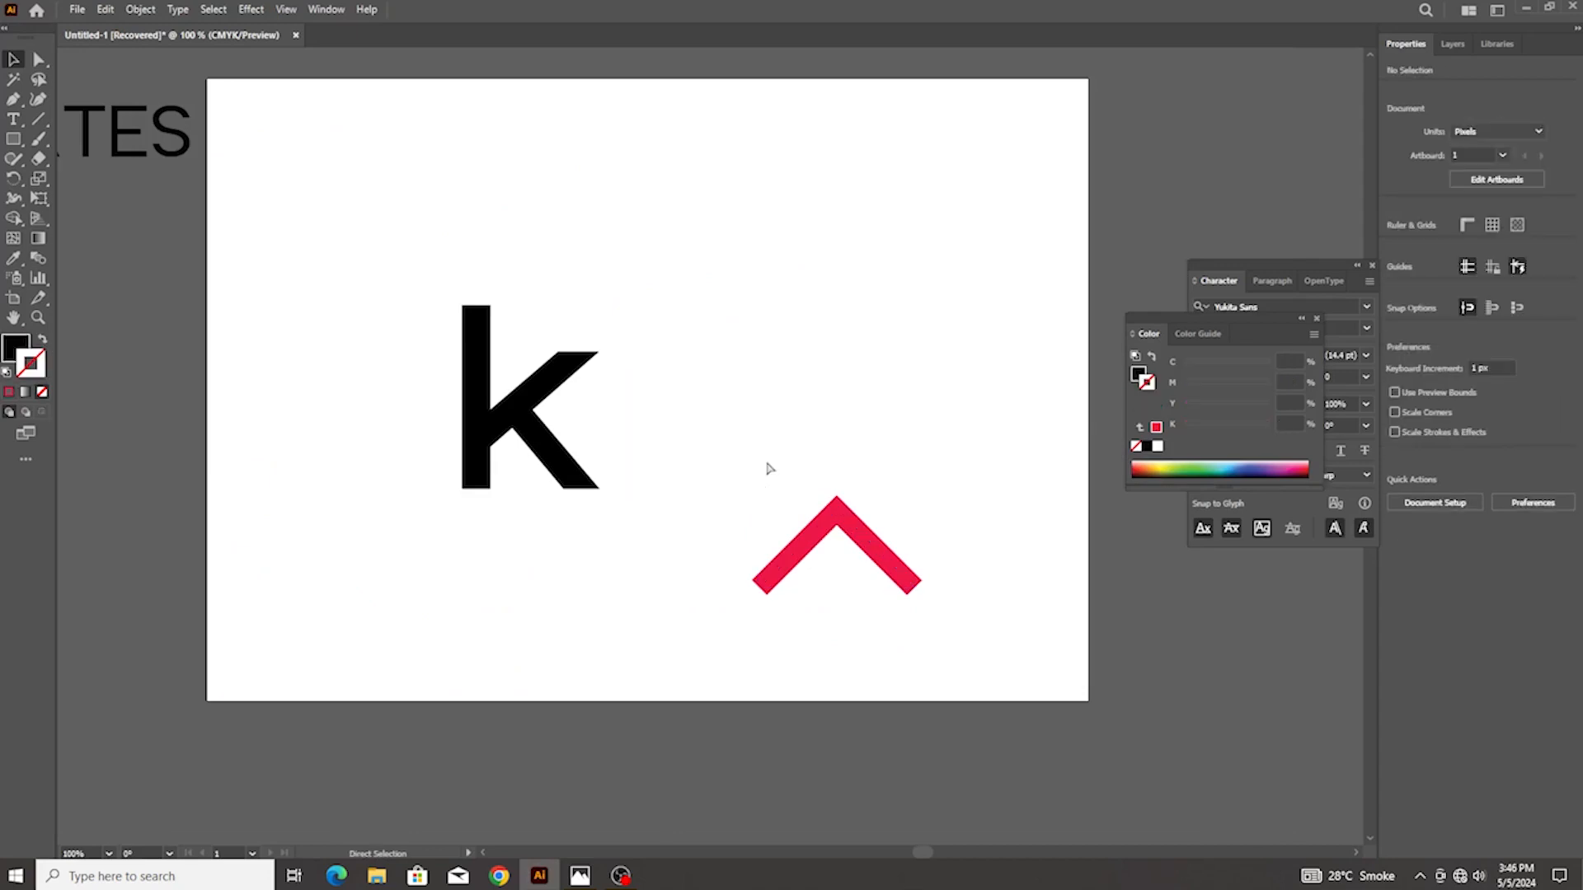
Undo the deletion of the a and draw a circle about 108 px in diameter centred on its bowl
key(ctrl+z)
click(650, 233)
click(12, 138)
drag(13, 139, 50, 178)
drag(690, 418, 747, 476)
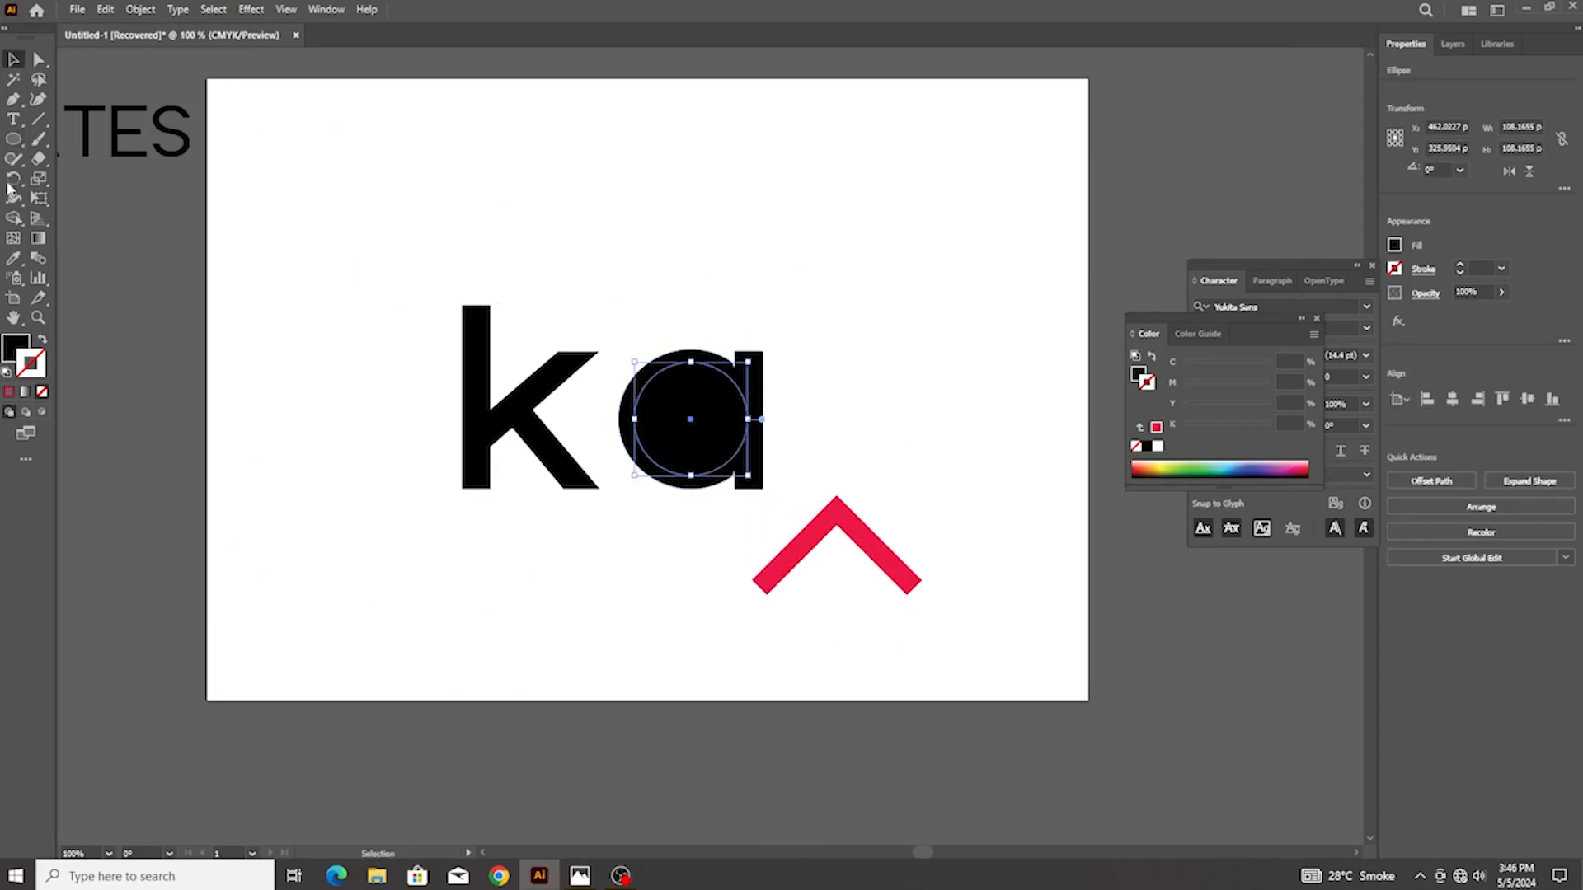
Give the circle no fill and a red #FF0049 stroke 25 pt thick, matching the thickness of the a's bowl
click(42, 341)
double_click(31, 363)
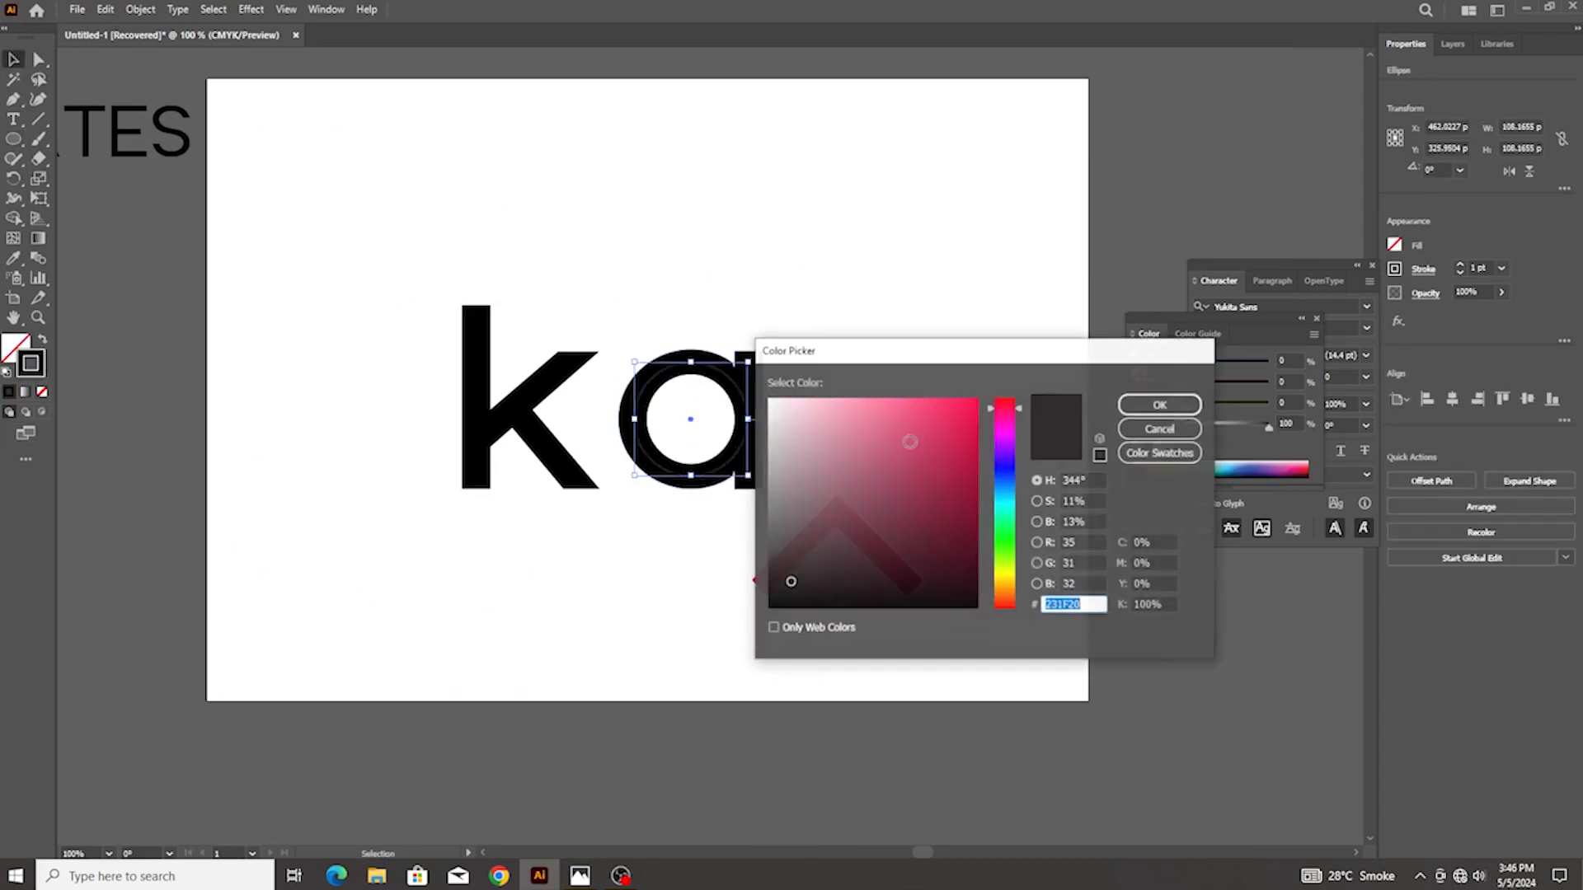
text(FF0049)
key(Return)
scroll(925, 368, up, 3)
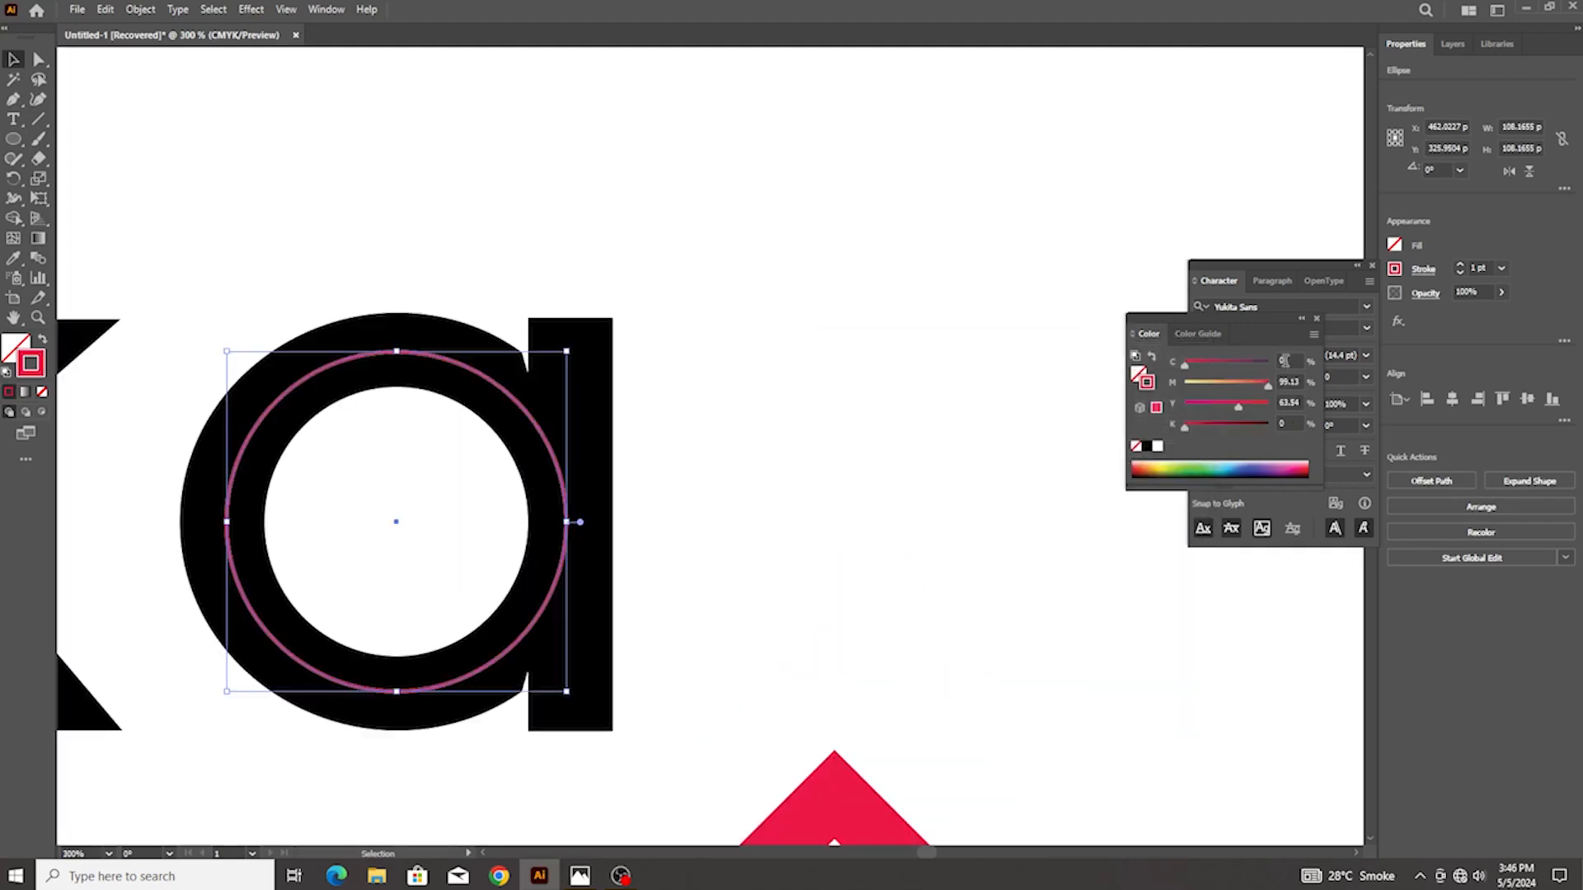
scroll(1483, 266, up, 20)
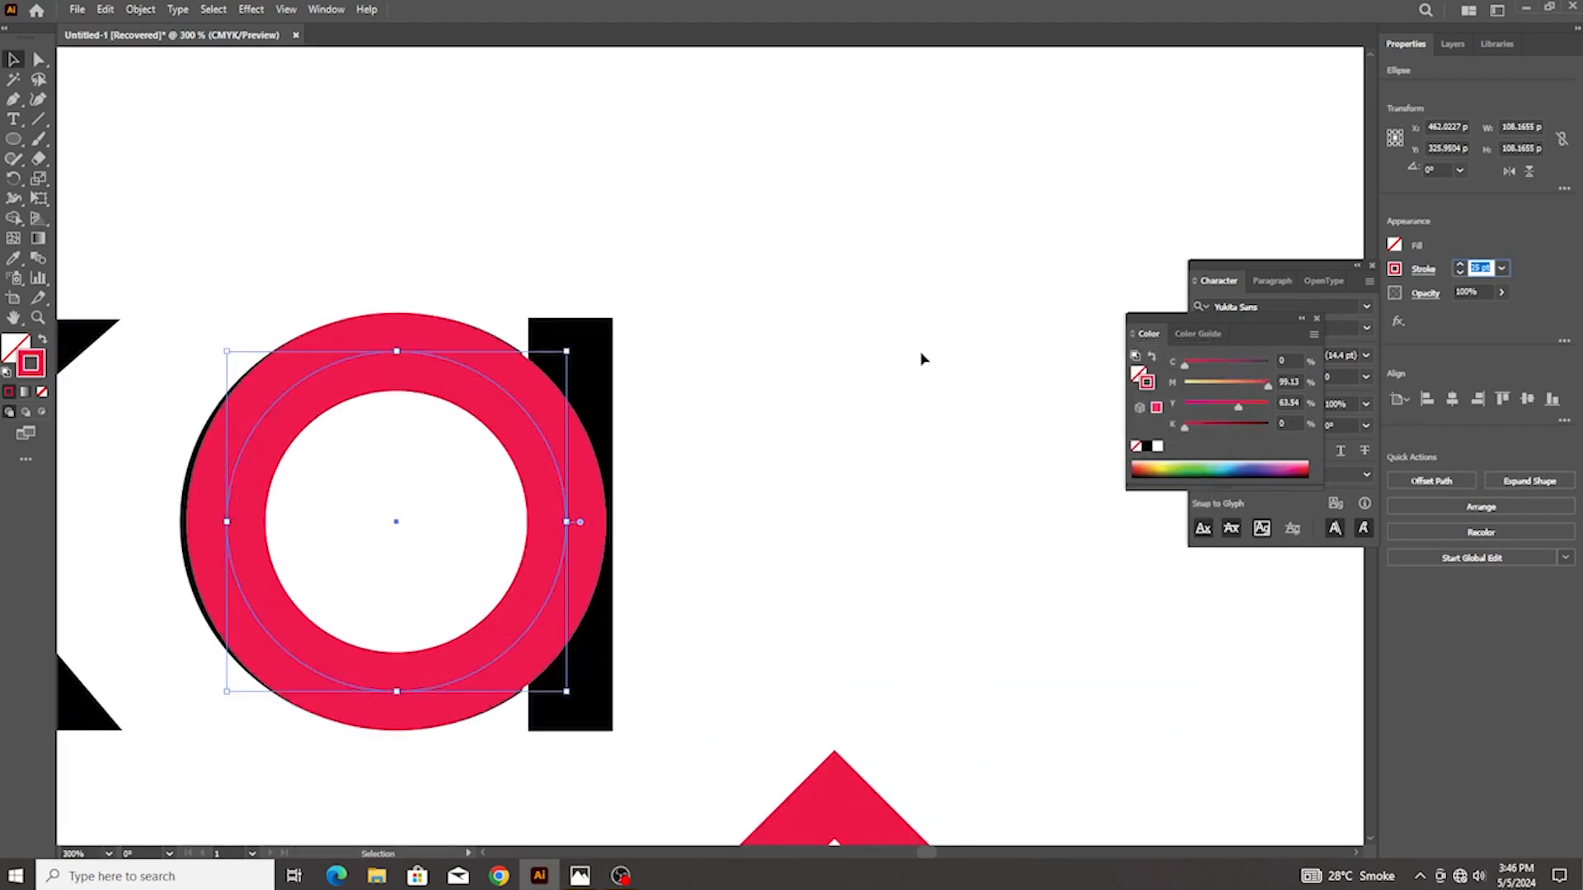
Move the red ring straight up about 158 px, clear of the a
scroll(922, 360, down, 3)
drag(731, 399, 708, 241)
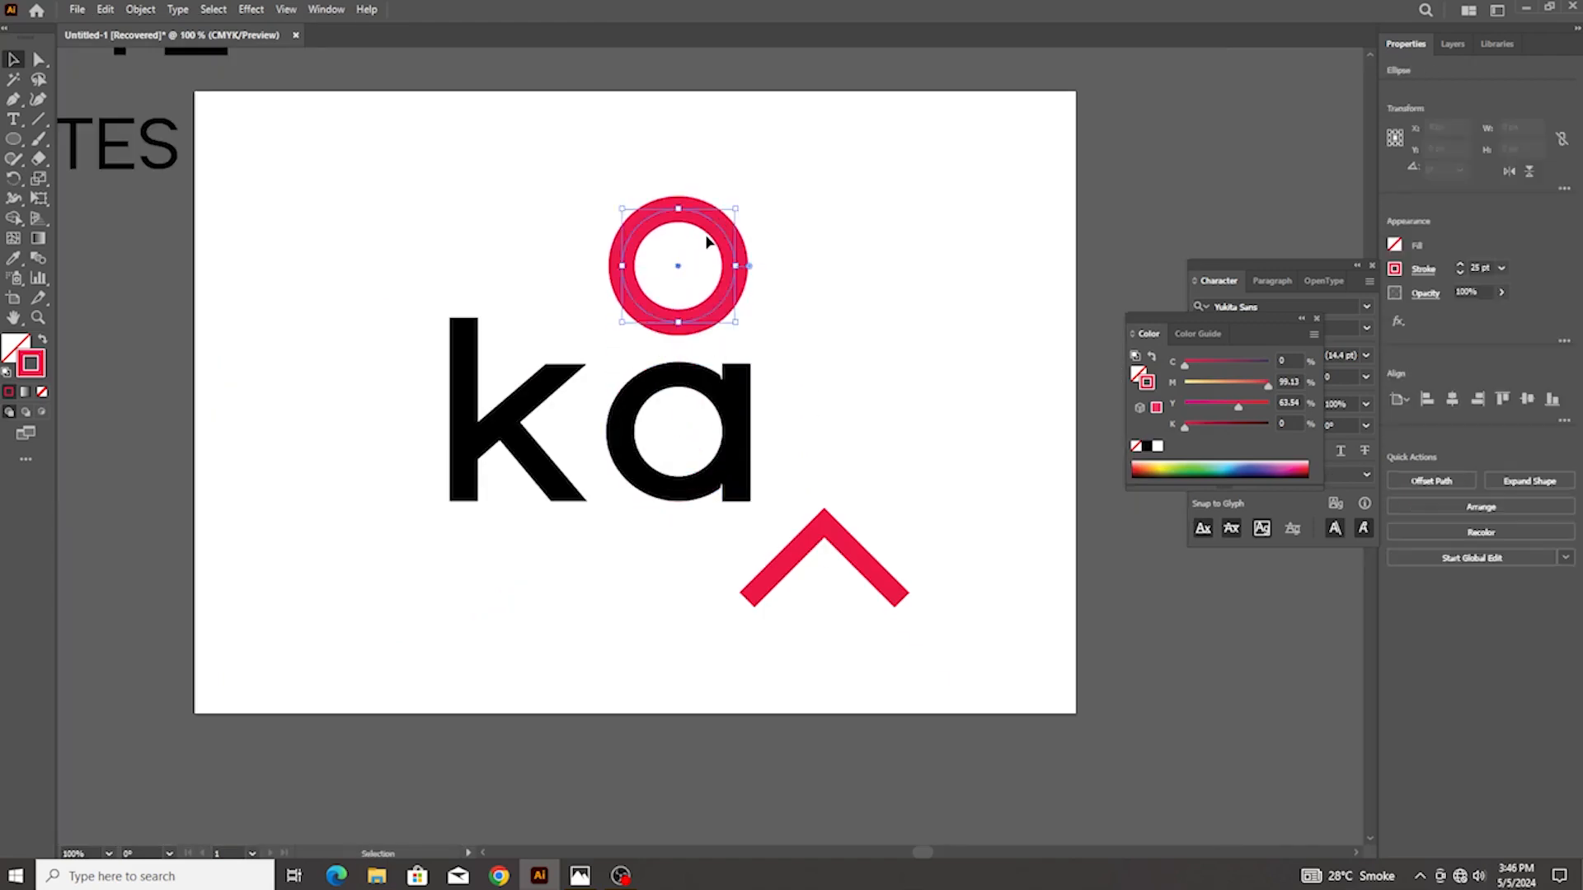
scroll(756, 247, up, 2)
click(130, 233)
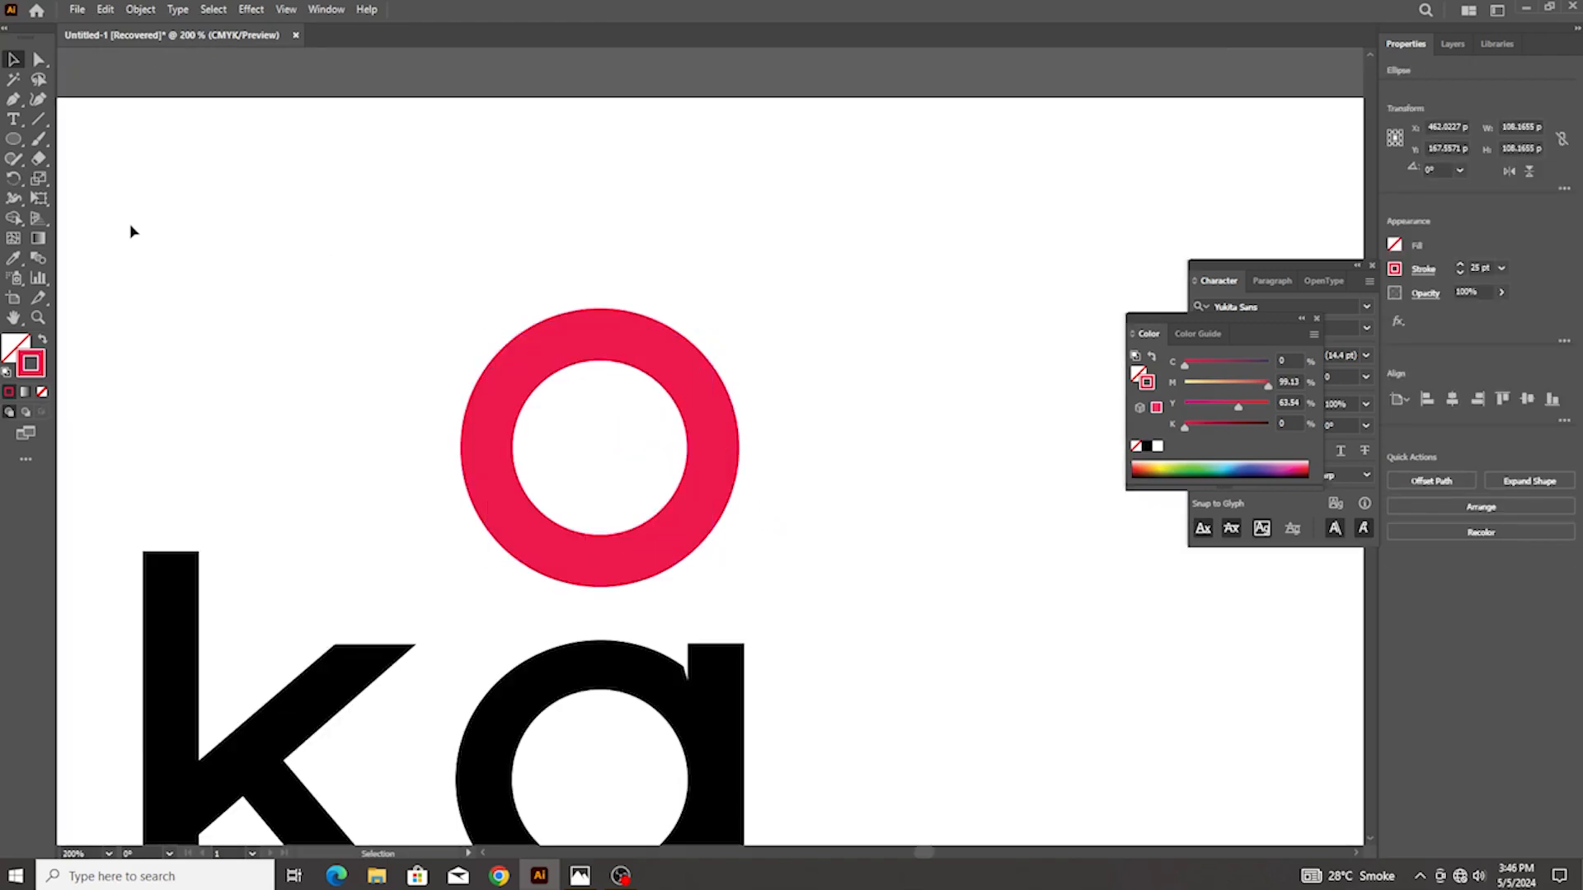
Draw a horizontal line about 172 px long across the upper part of the red ring
click(37, 121)
key(v)
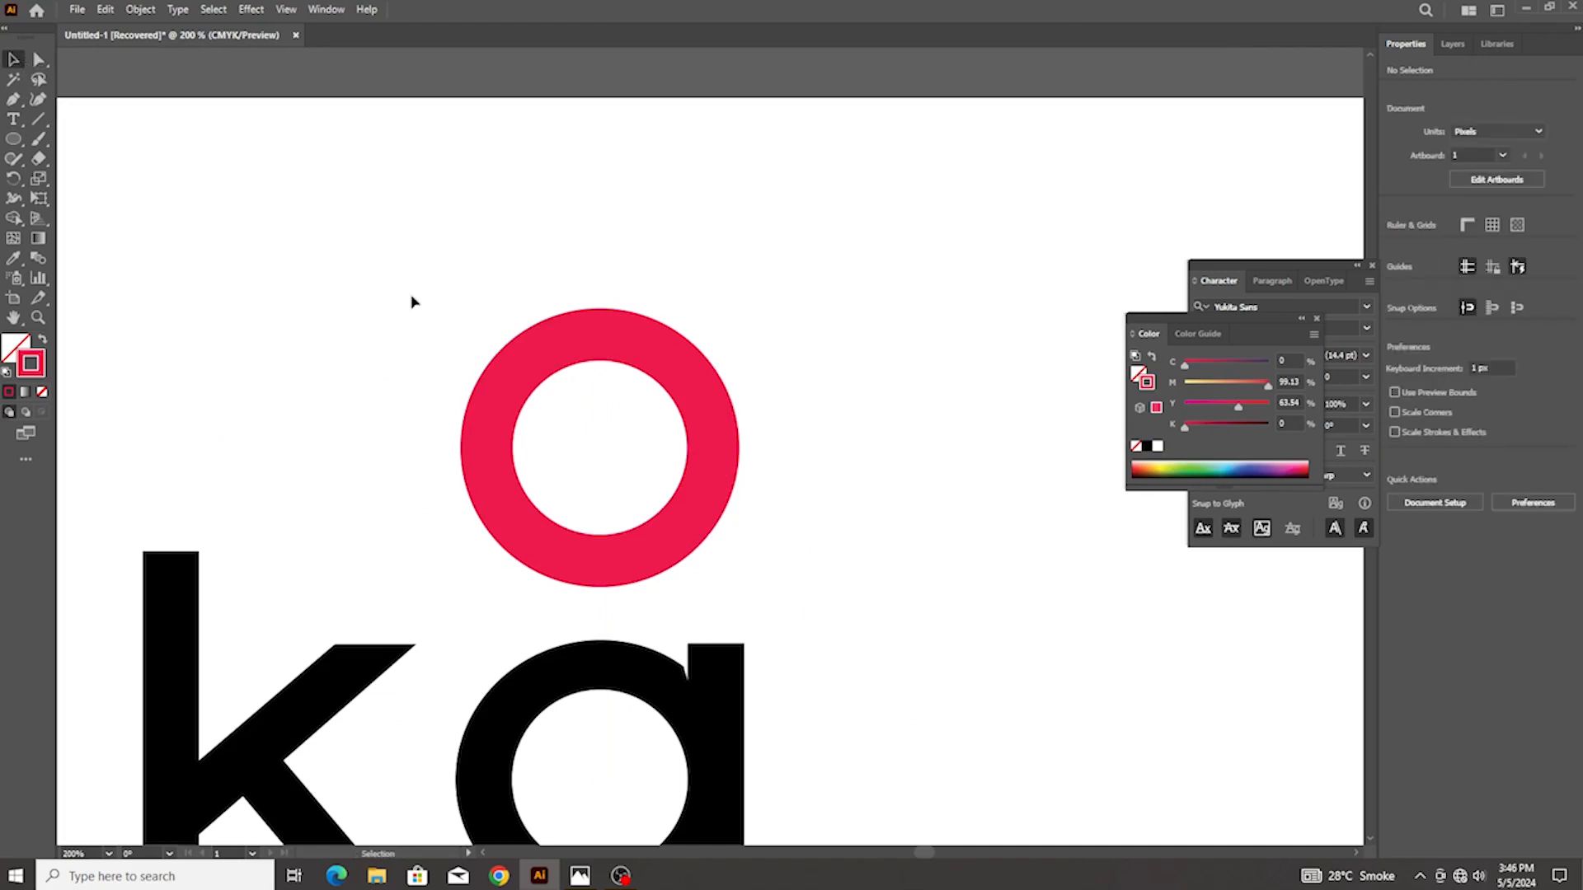
click(36, 121)
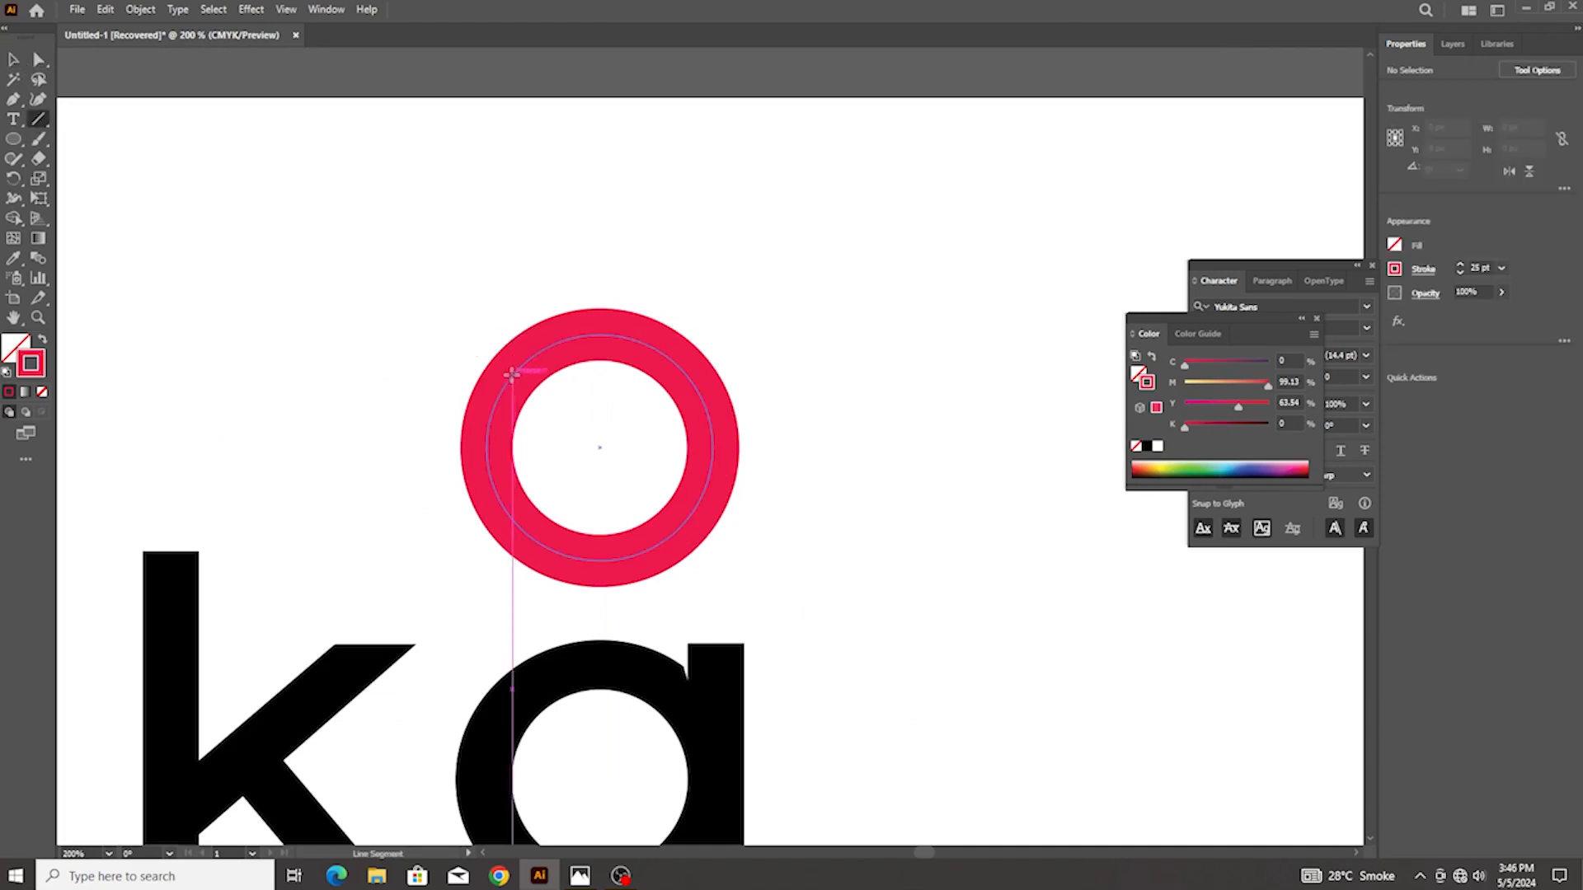
drag(495, 402, 861, 402)
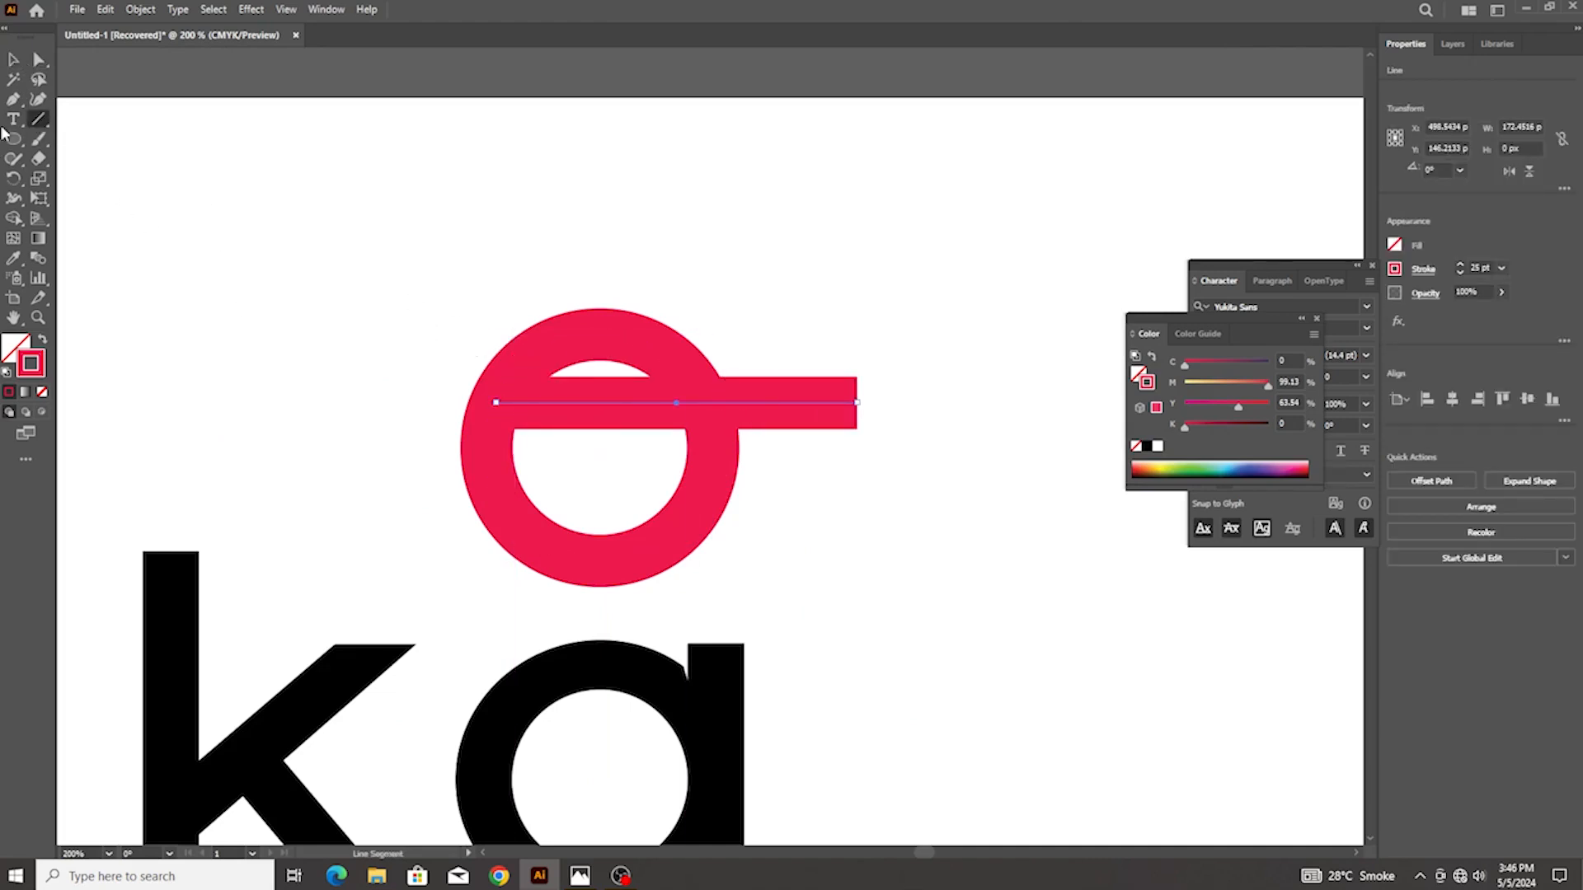
Align the ring and the horizontal line to each other on their horizontal centres
key(v)
drag(783, 489, 782, 489)
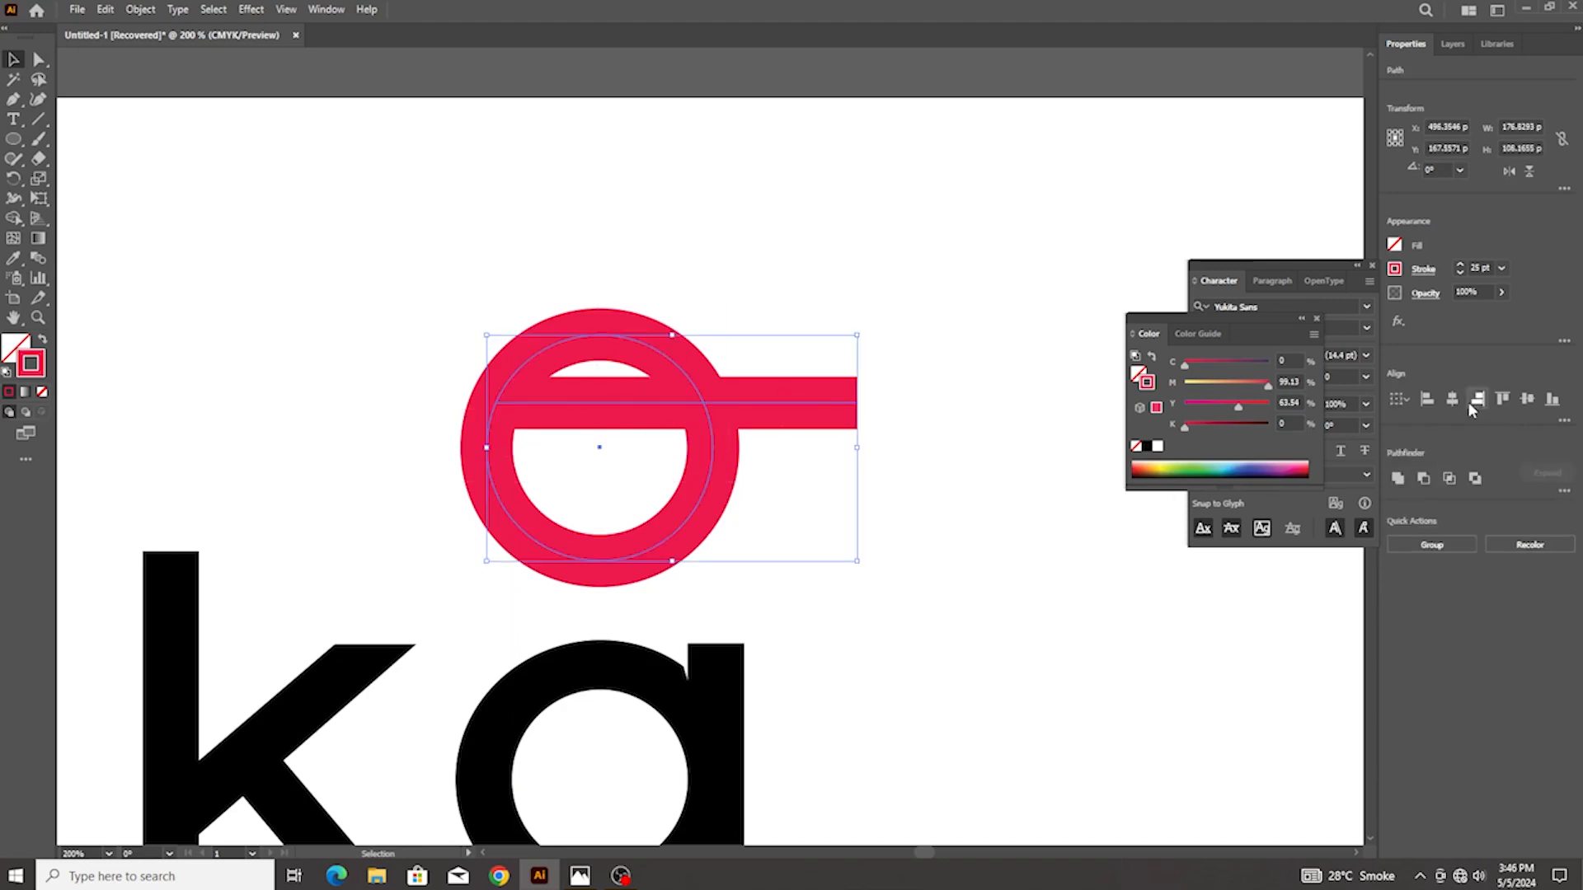
click(1452, 399)
click(822, 426)
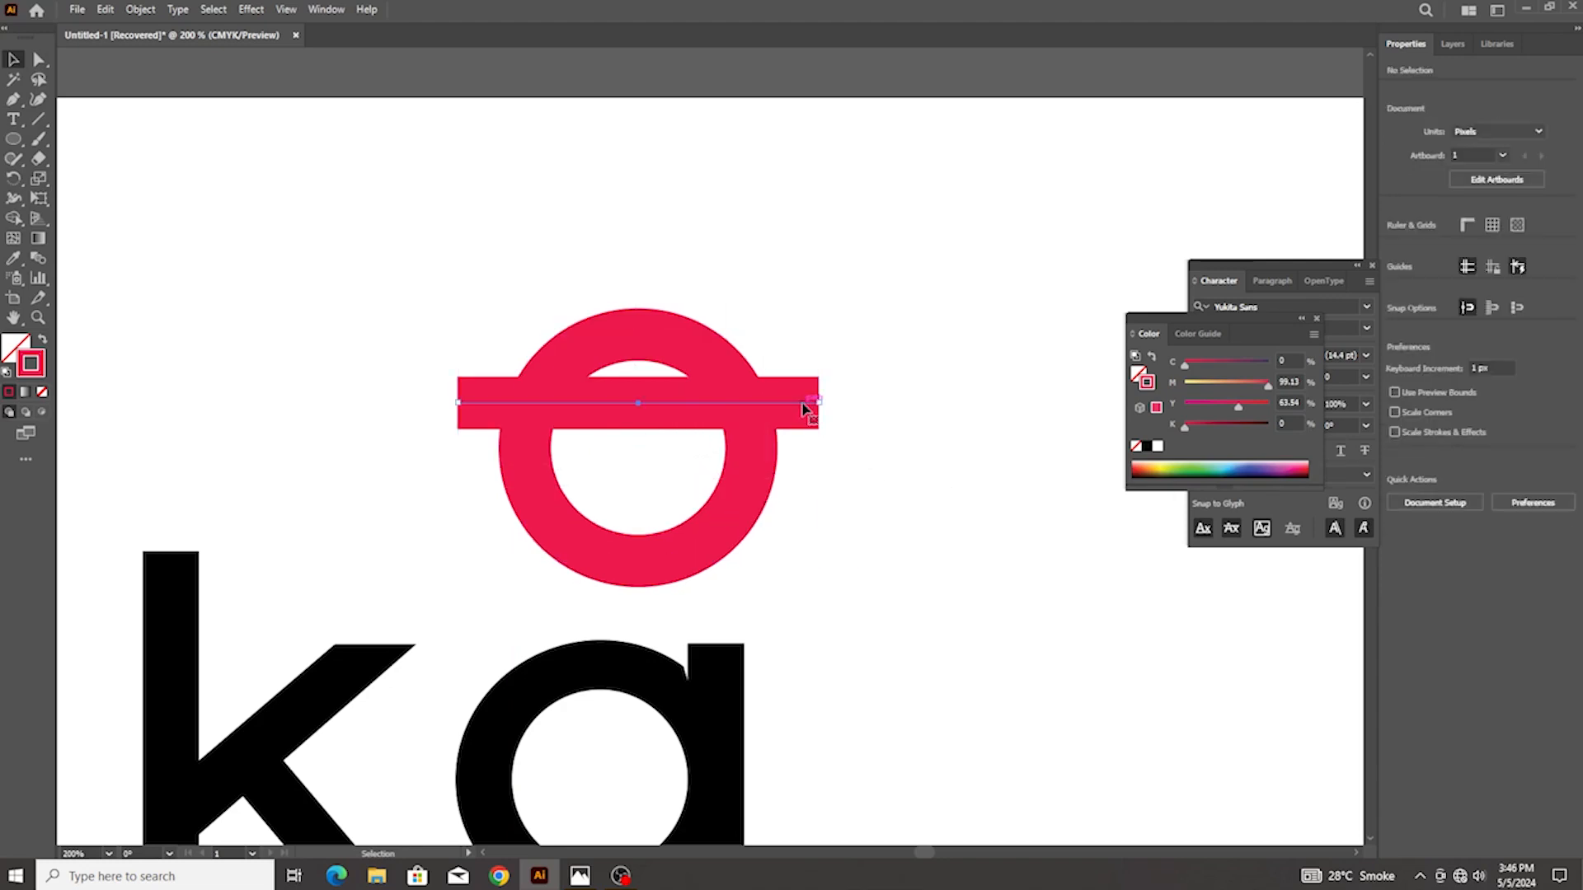
Set the horizontal line's stroke to 1 pt and colour it black
click(804, 404)
click(1480, 269)
scroll(1480, 268, down, 20)
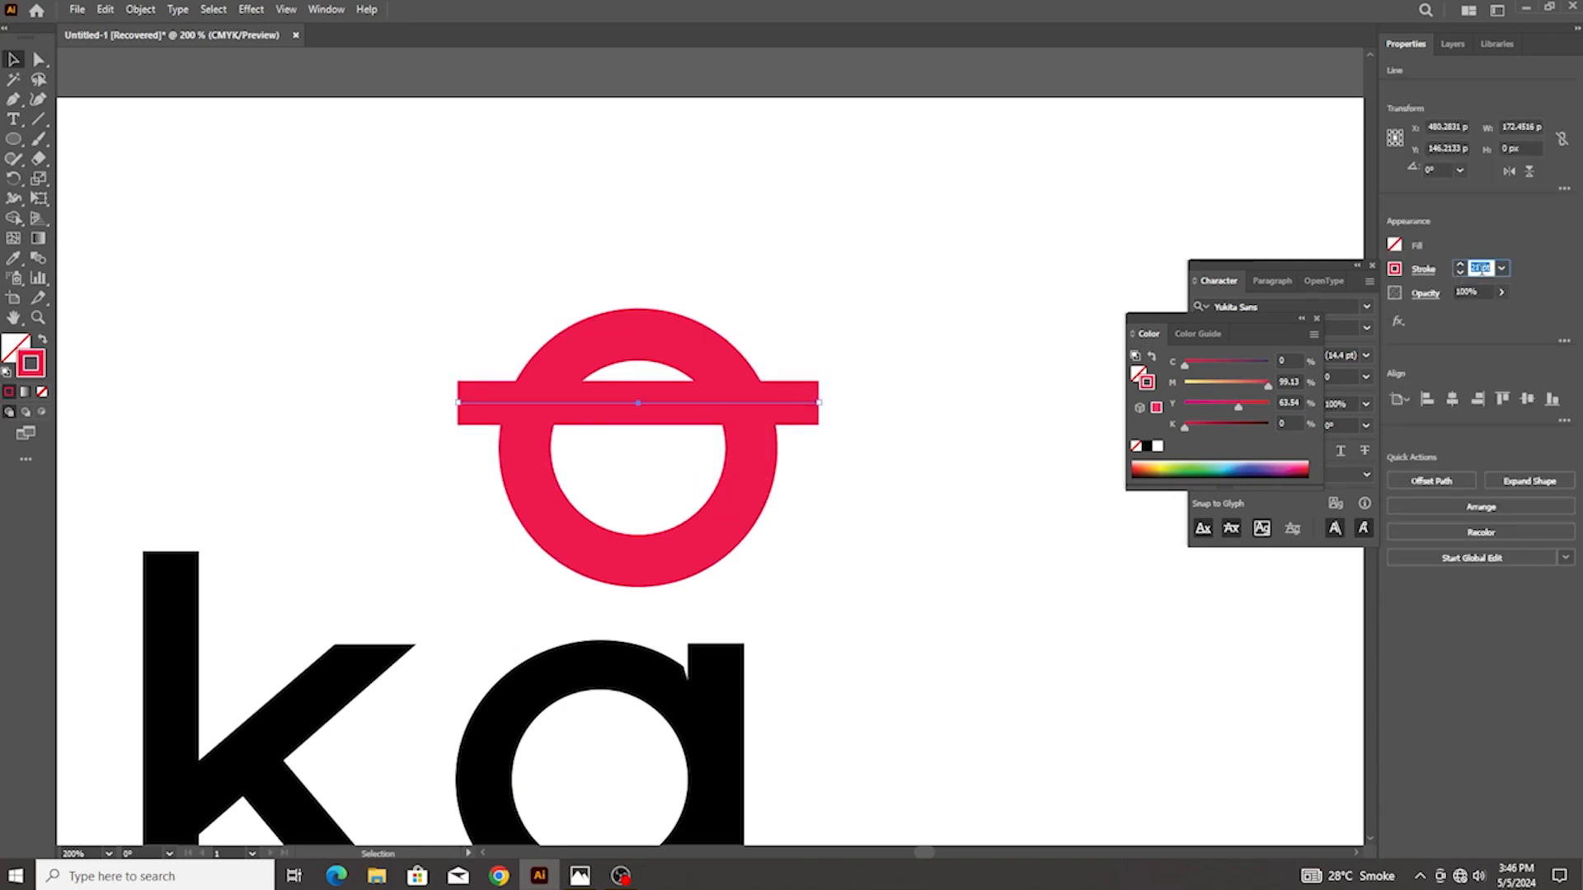
scroll(1481, 269, down, 2)
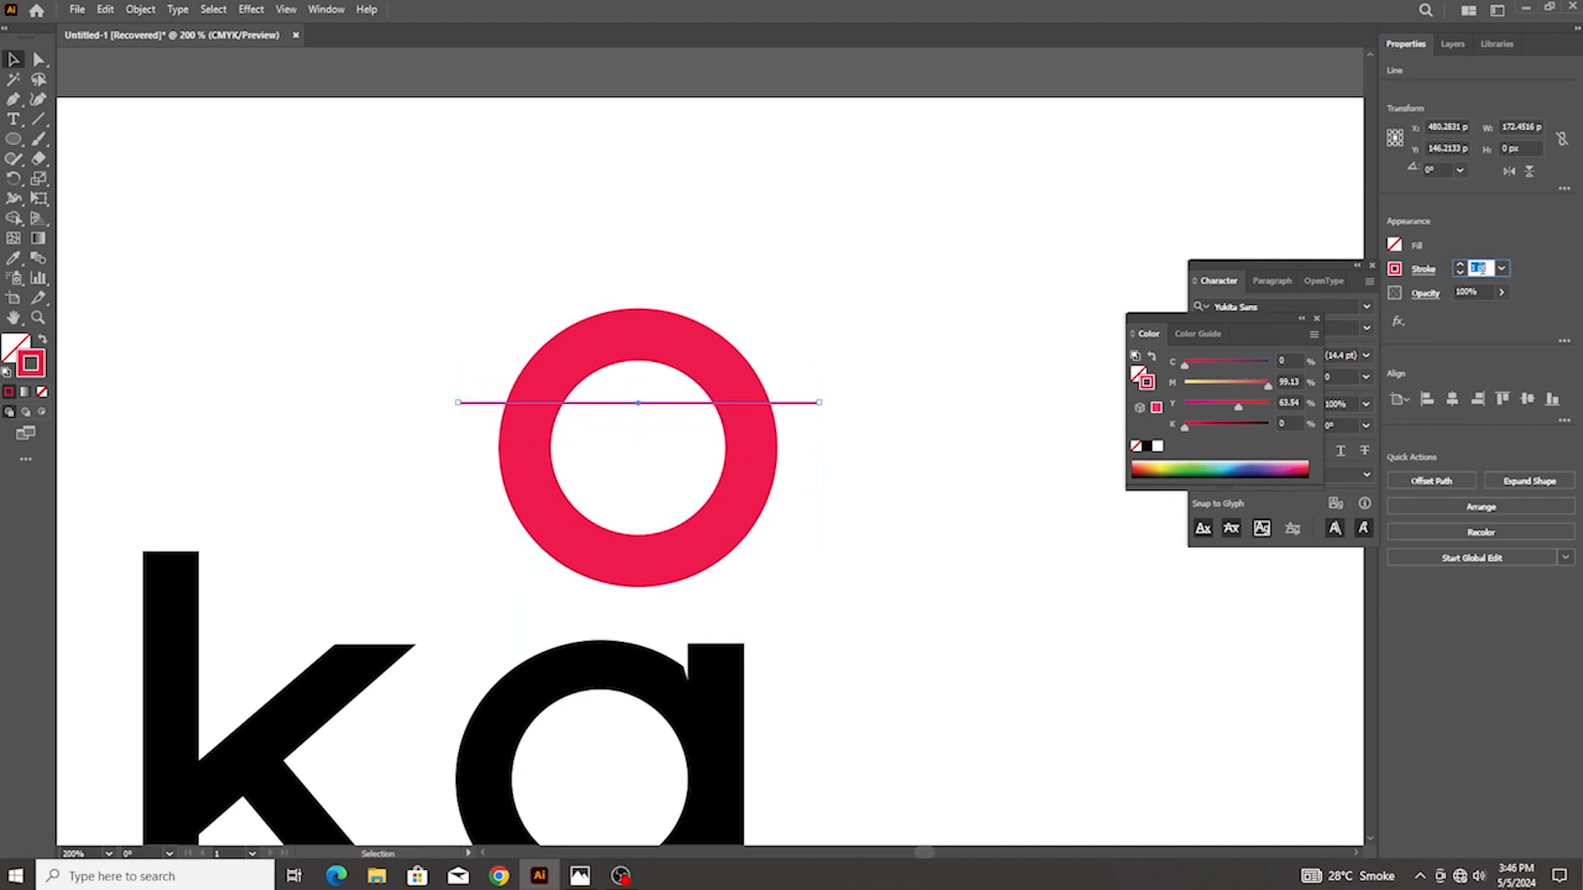
double_click(33, 360)
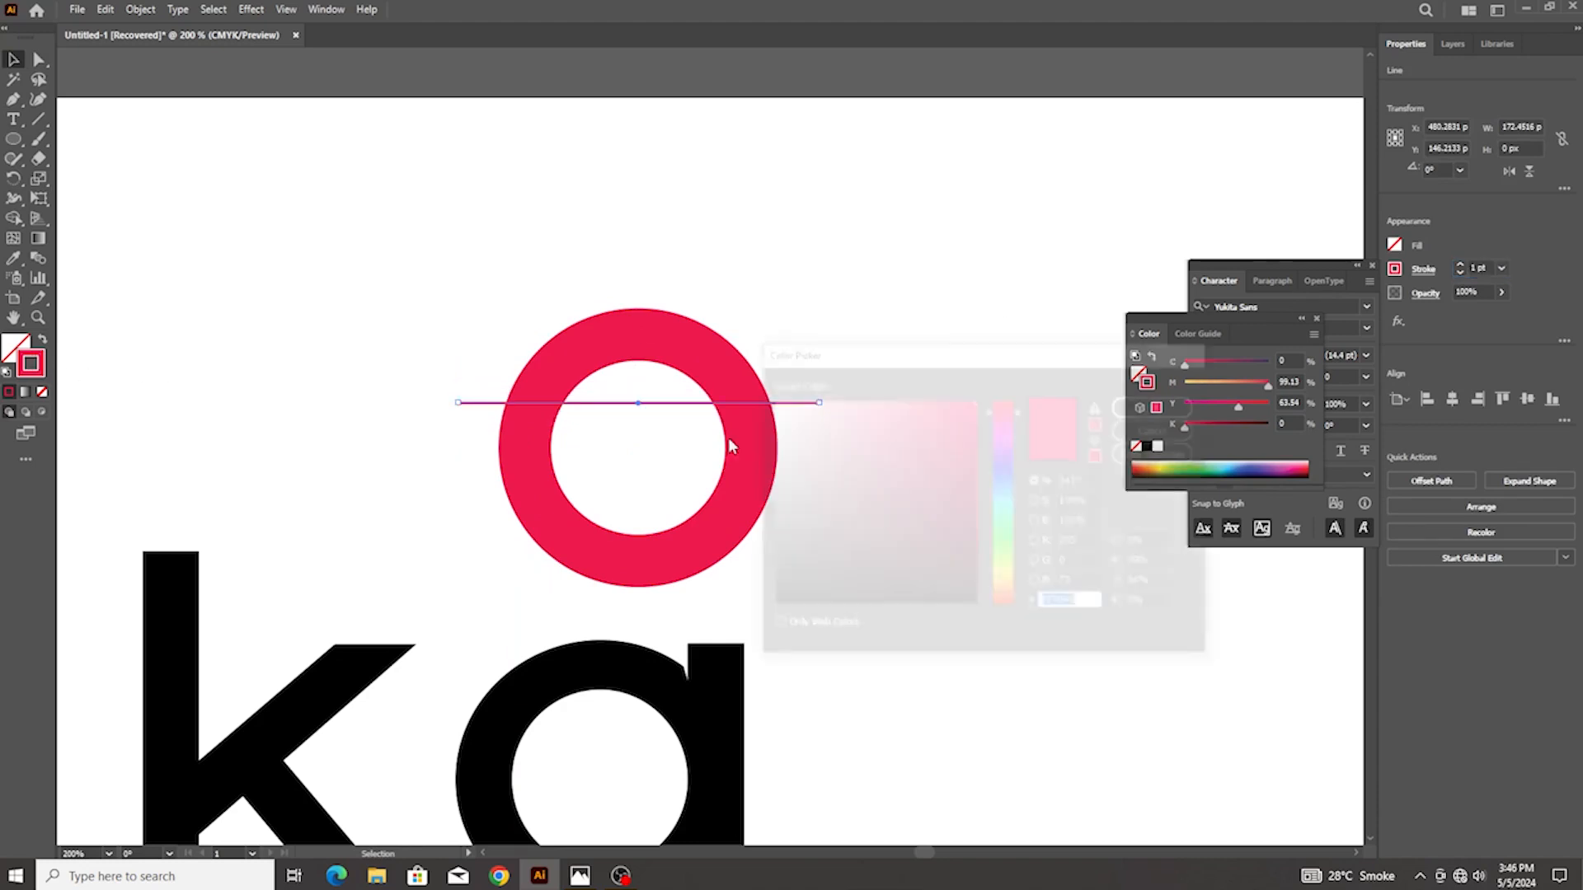
drag(878, 457, 935, 607)
click(1196, 403)
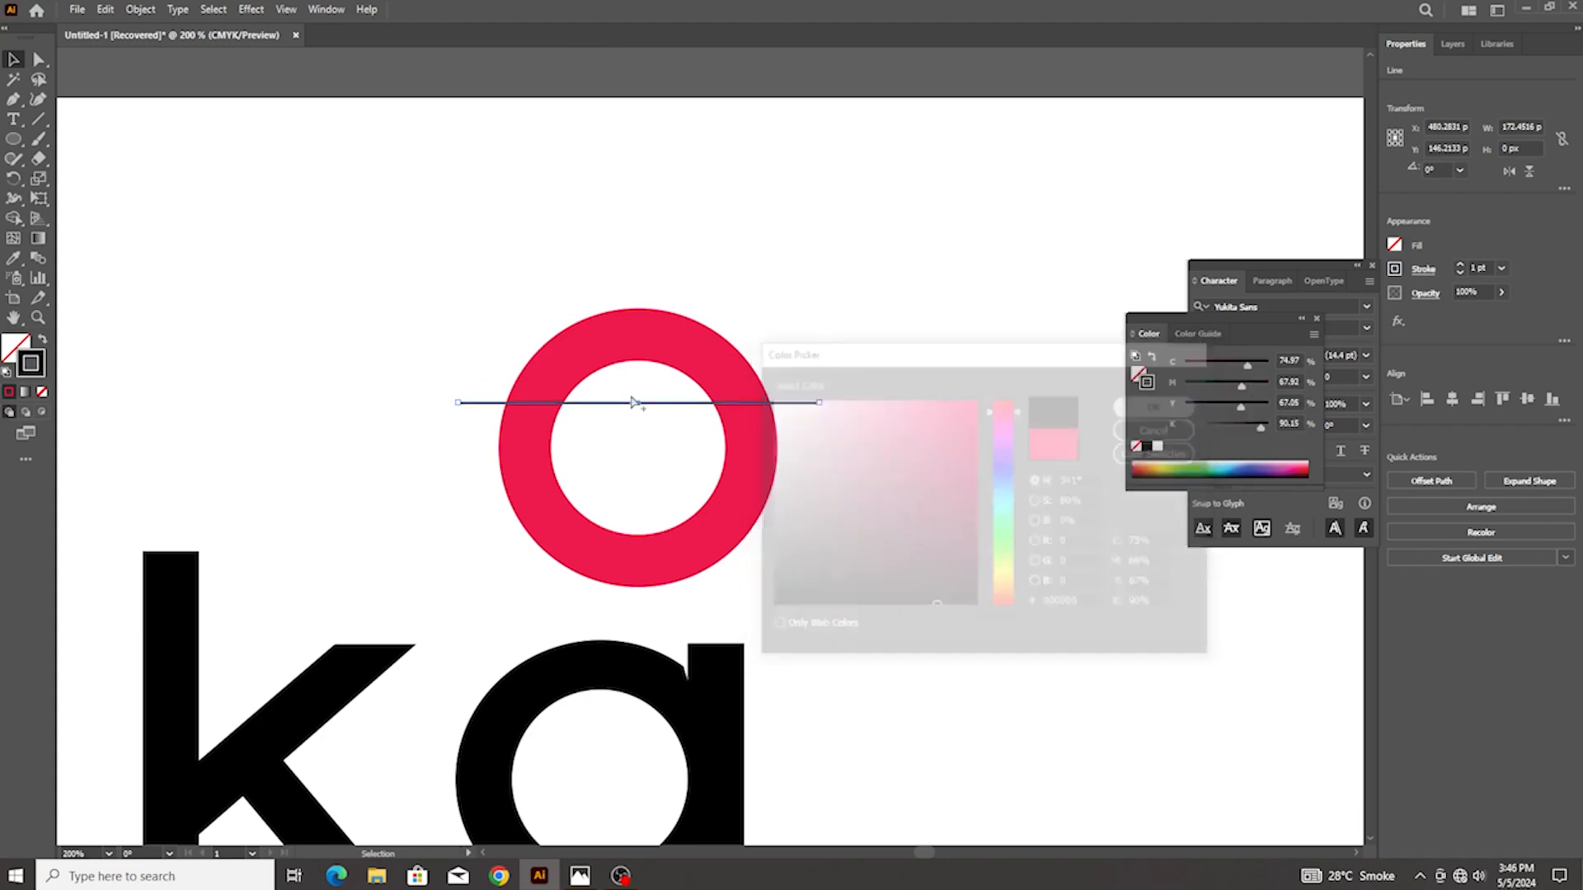
Lock the line and cut the ring path with the Scissors tool at both points where it crosses the line
key(ctrl+plus)
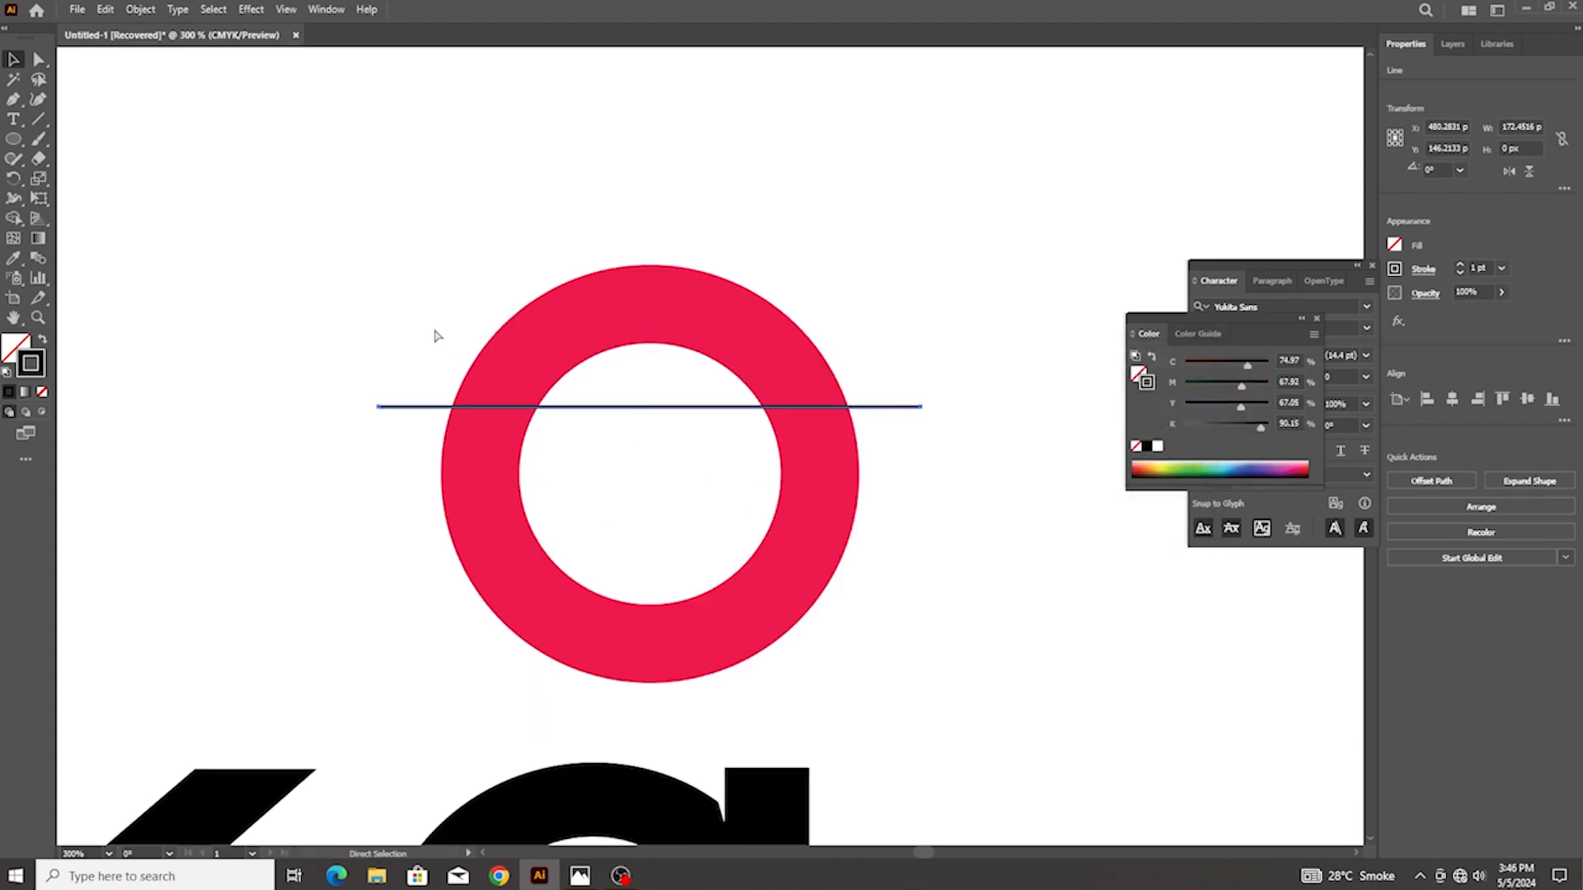
key(ctrl+2)
drag(437, 332, 747, 538)
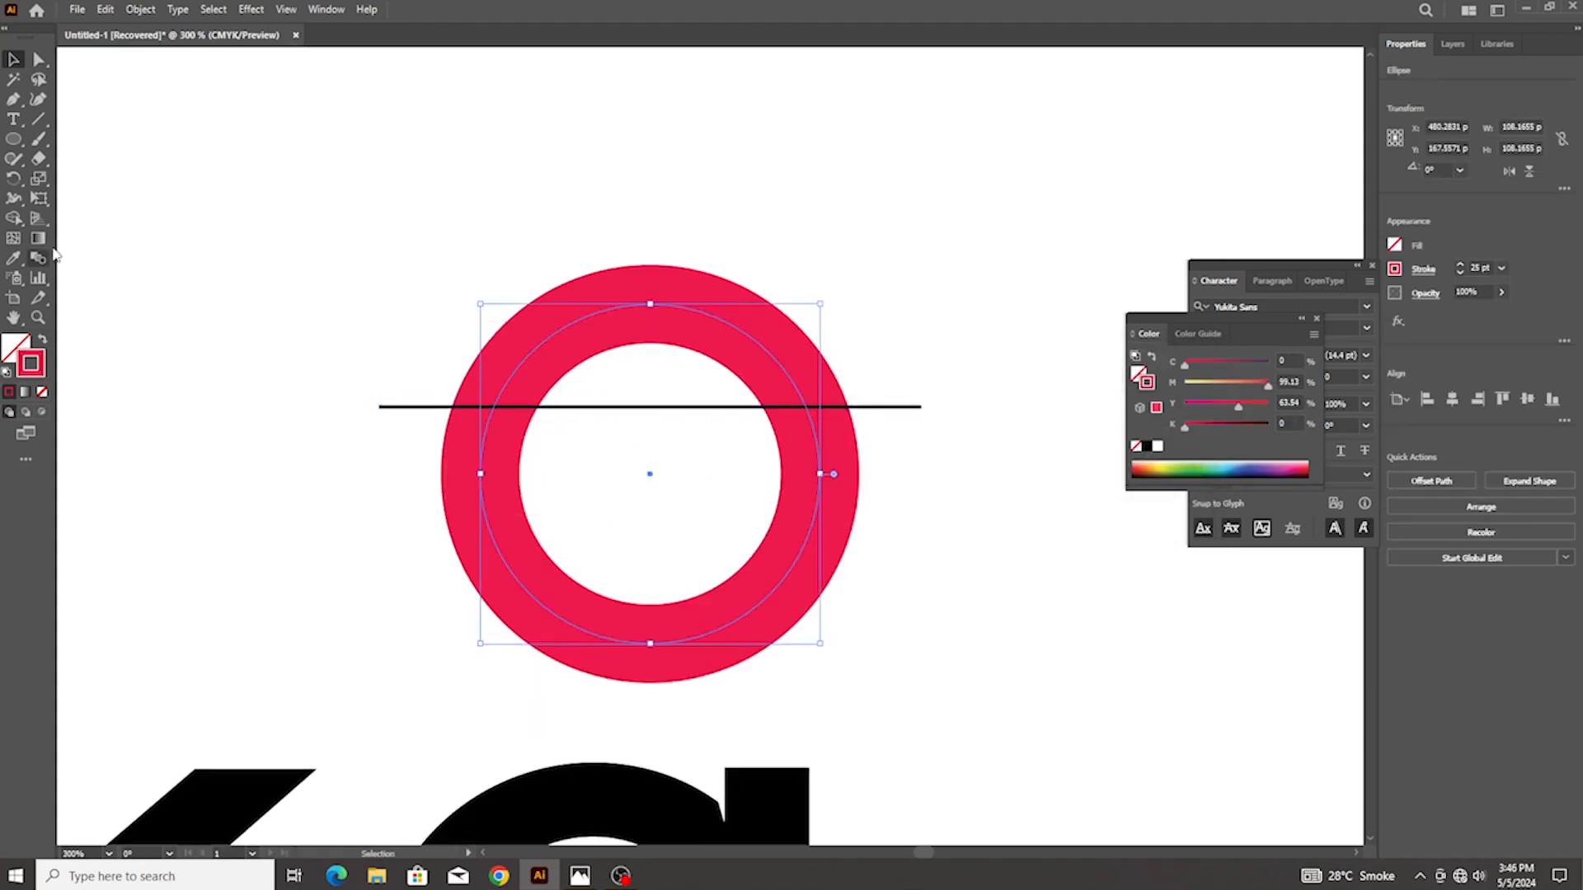
drag(38, 159, 79, 181)
scroll(543, 409, up, 1)
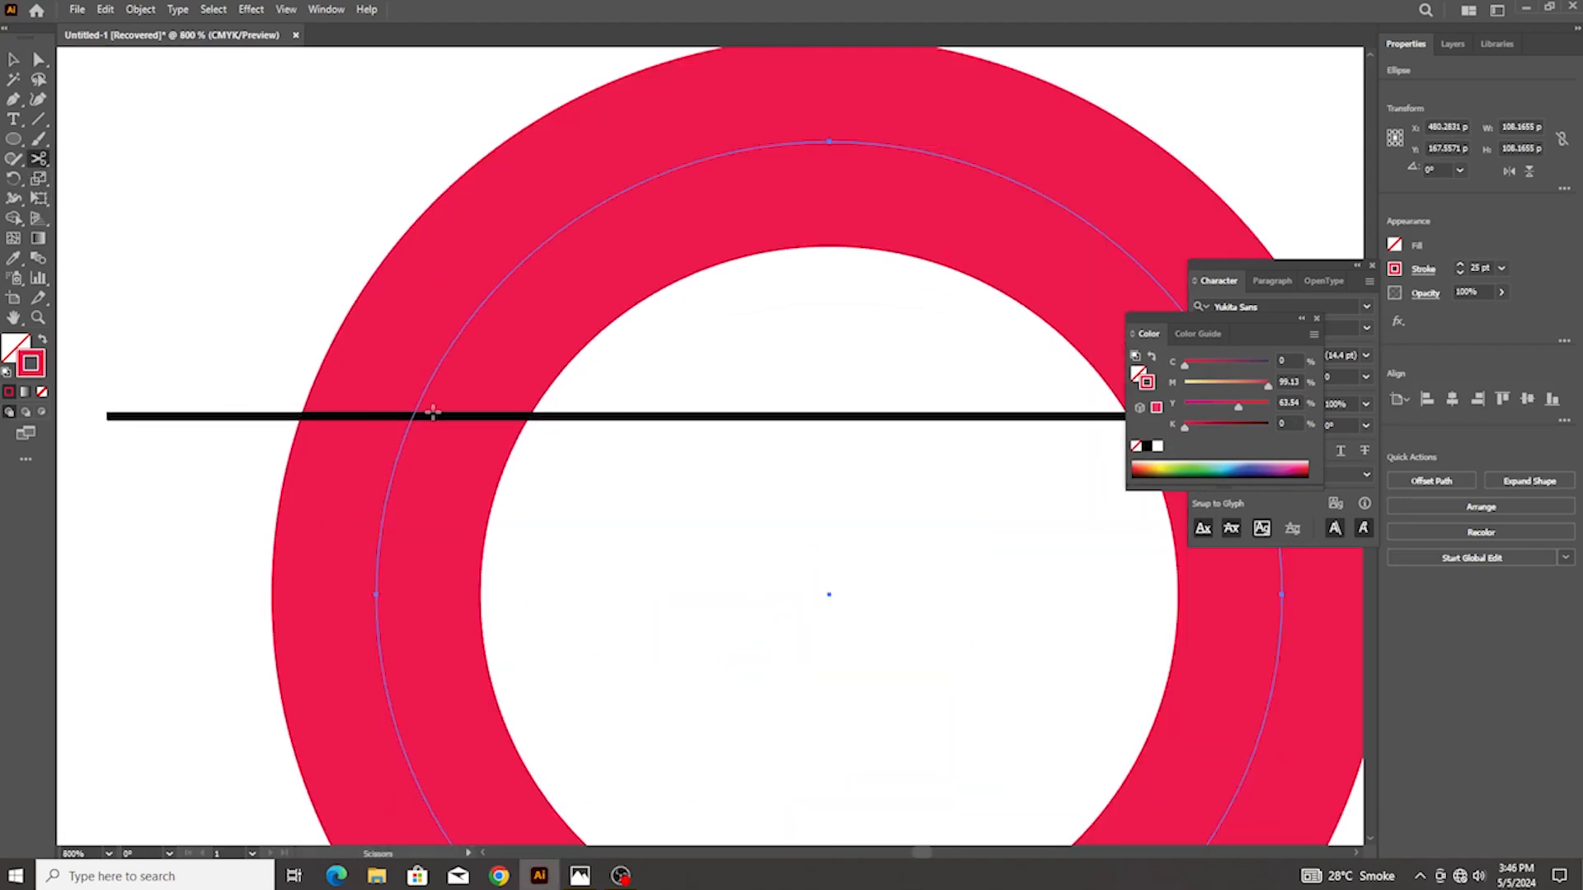
click(412, 414)
scroll(413, 420, down, 3)
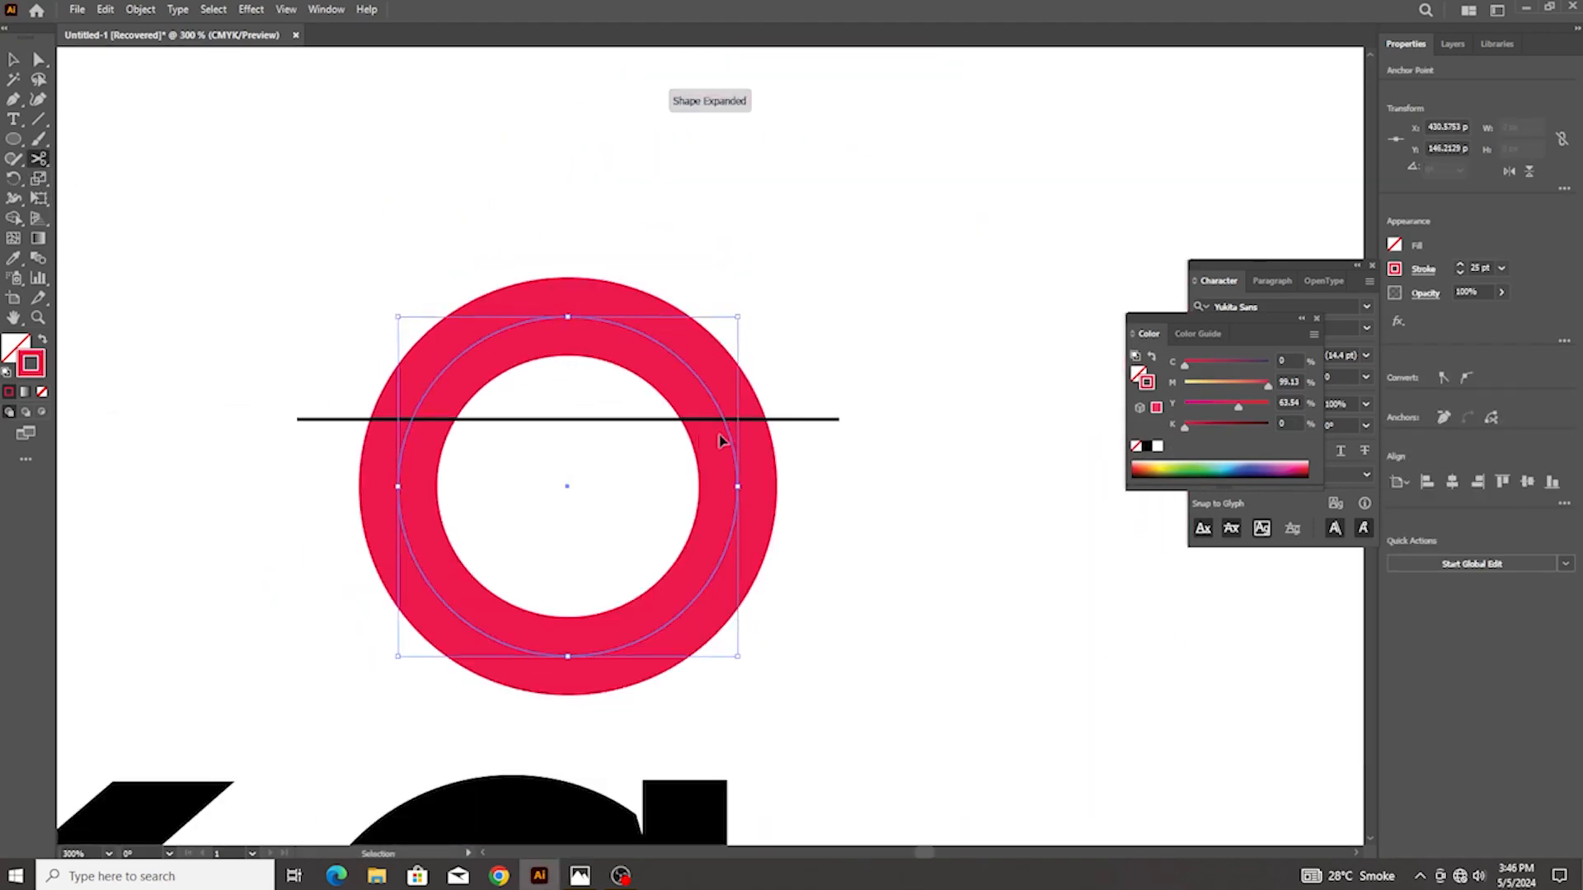
scroll(672, 401, up, 6)
click(672, 400)
scroll(672, 401, down, 8)
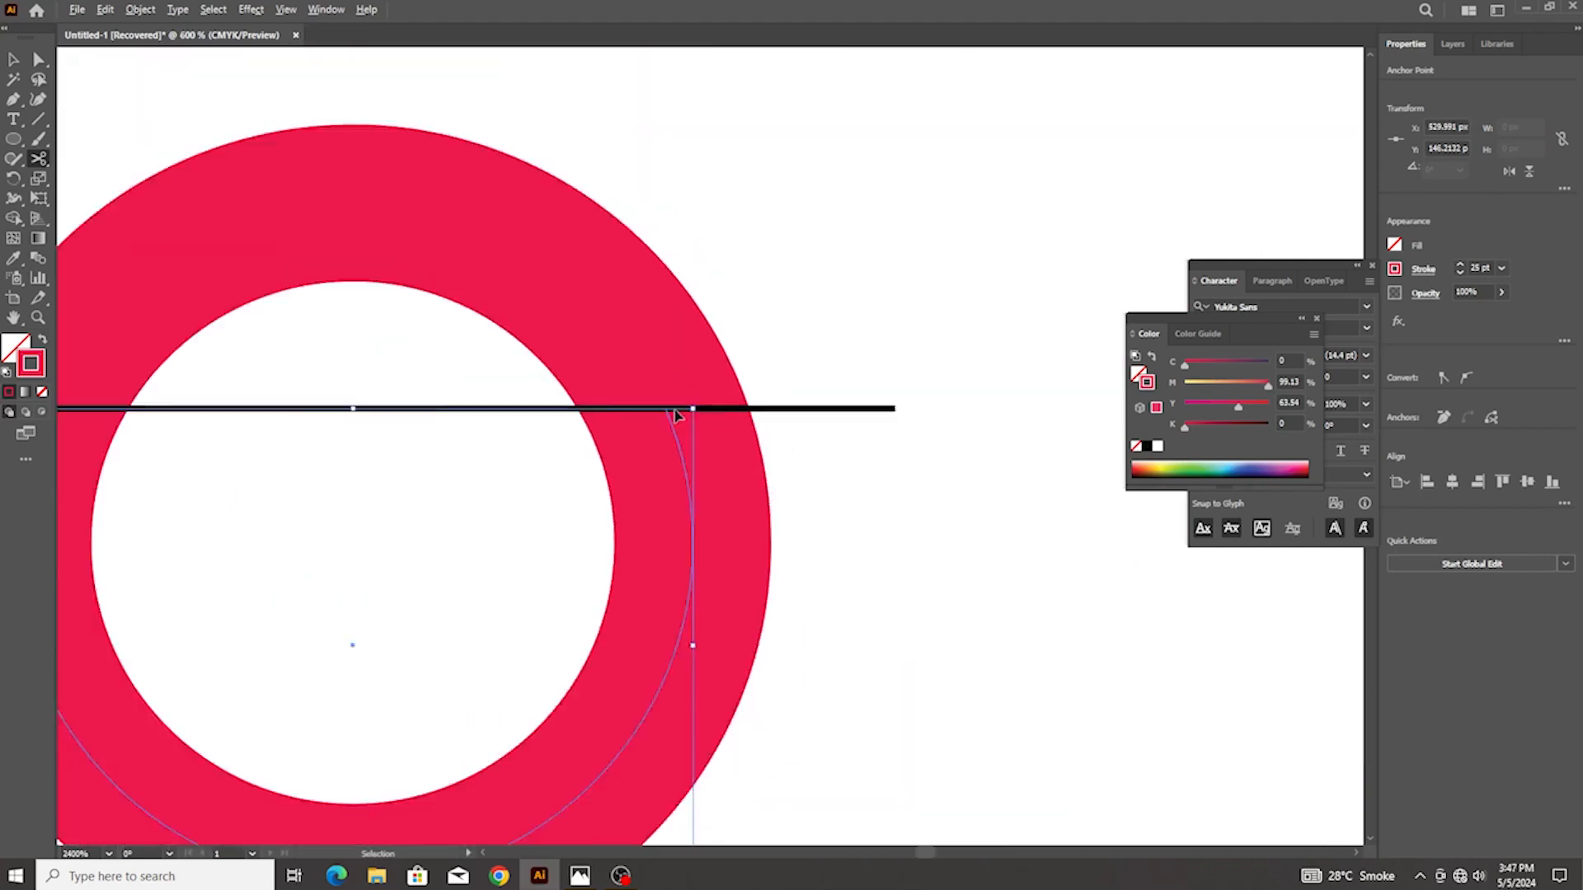
click(13, 59)
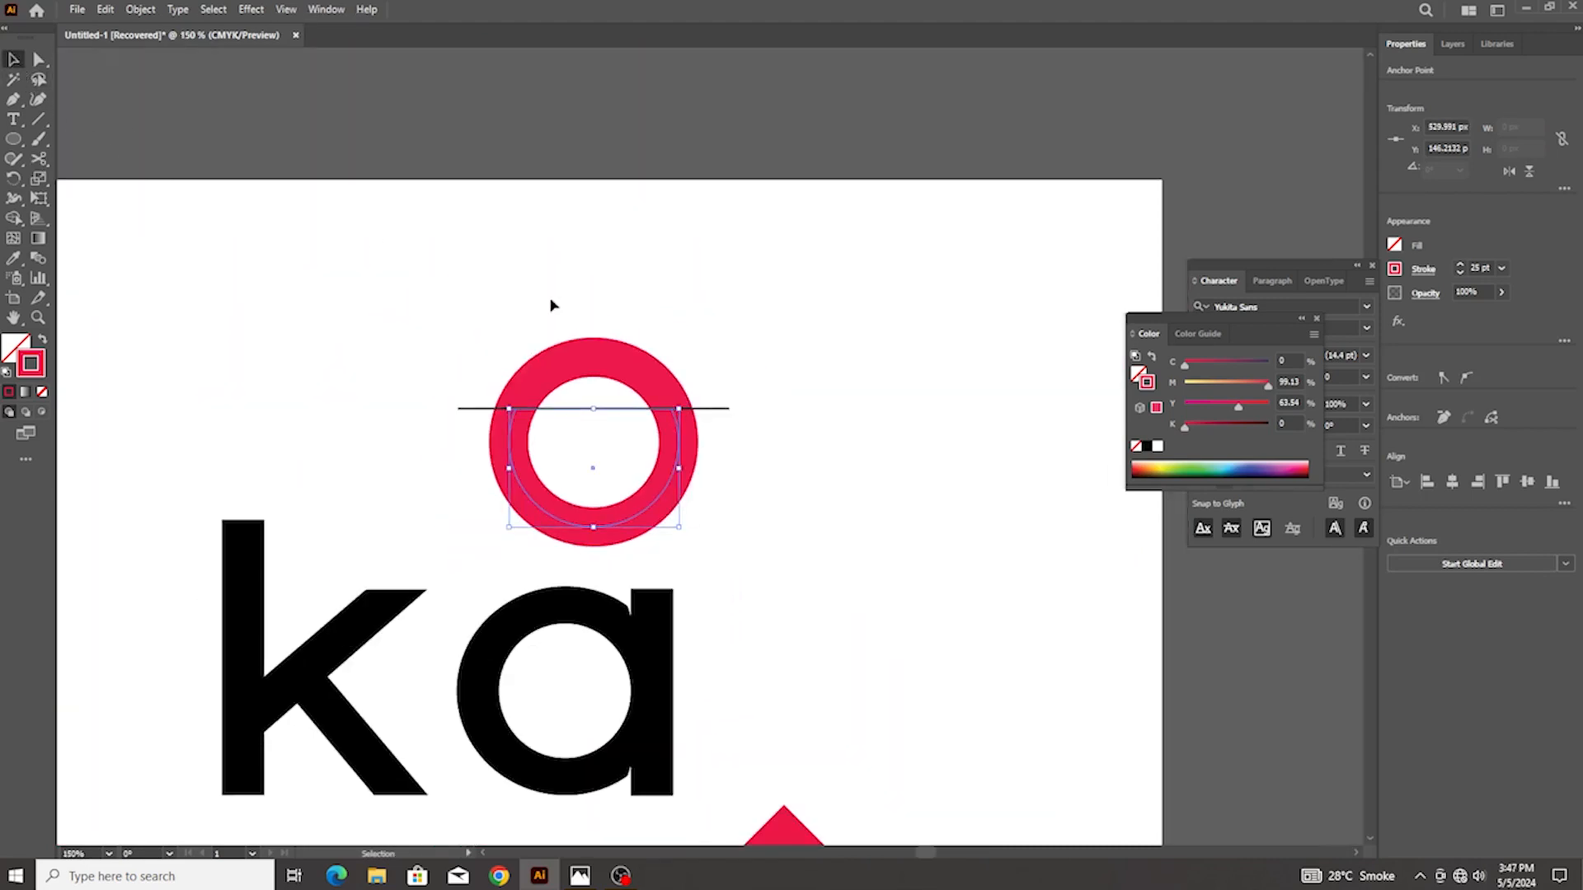
click(628, 385)
key(Delete)
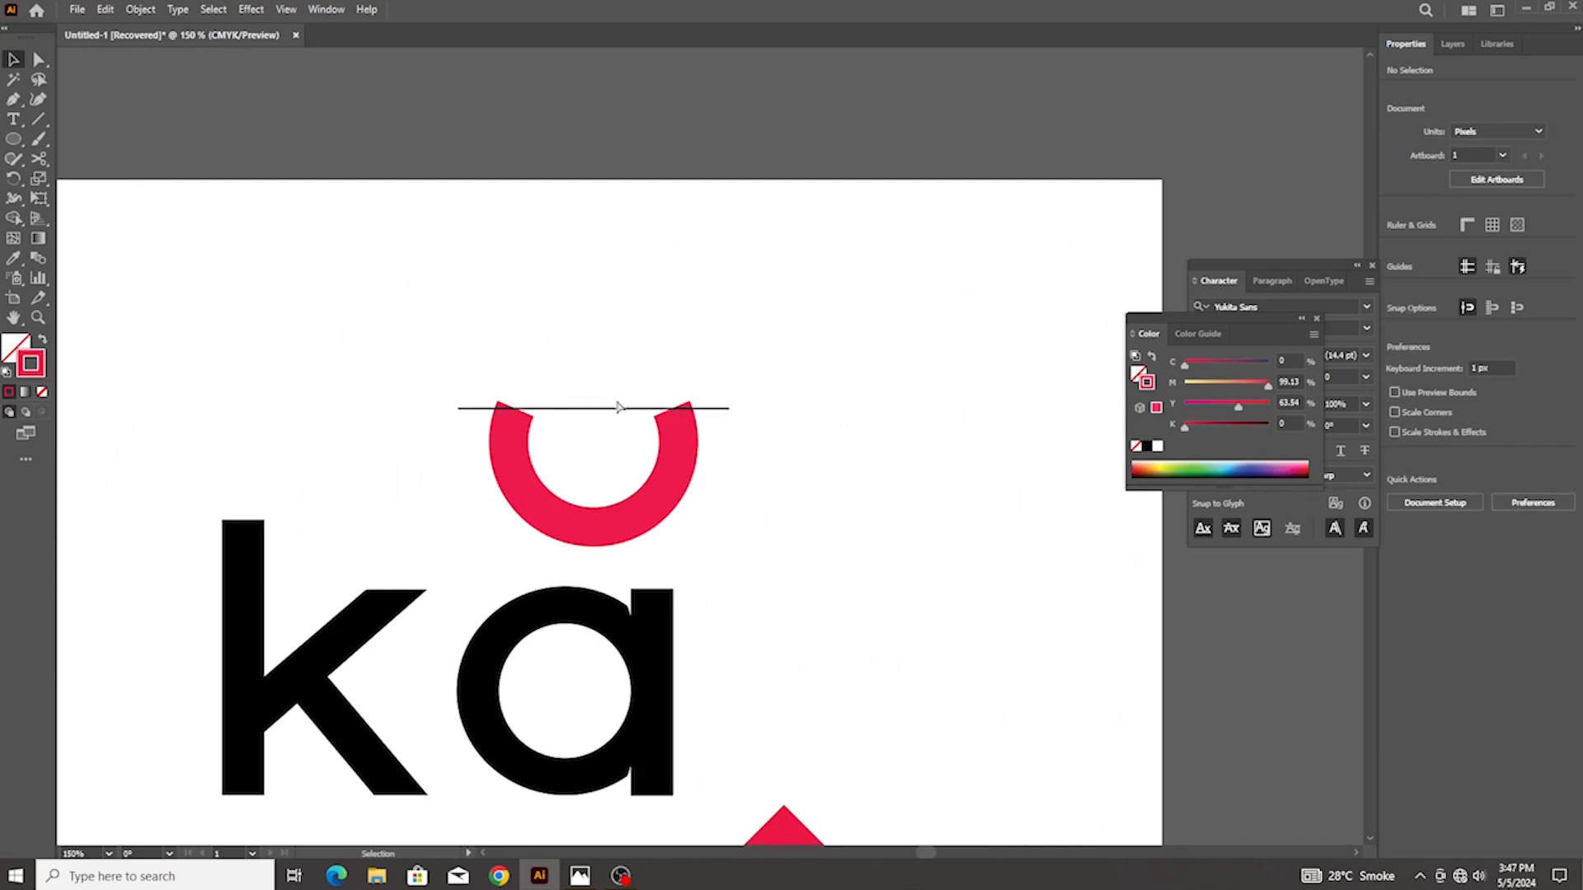
key(ctrl+z)
Delete the ring's upper arc, keeping the U-shaped lower part
scroll(560, 416, up, 4)
click(642, 419)
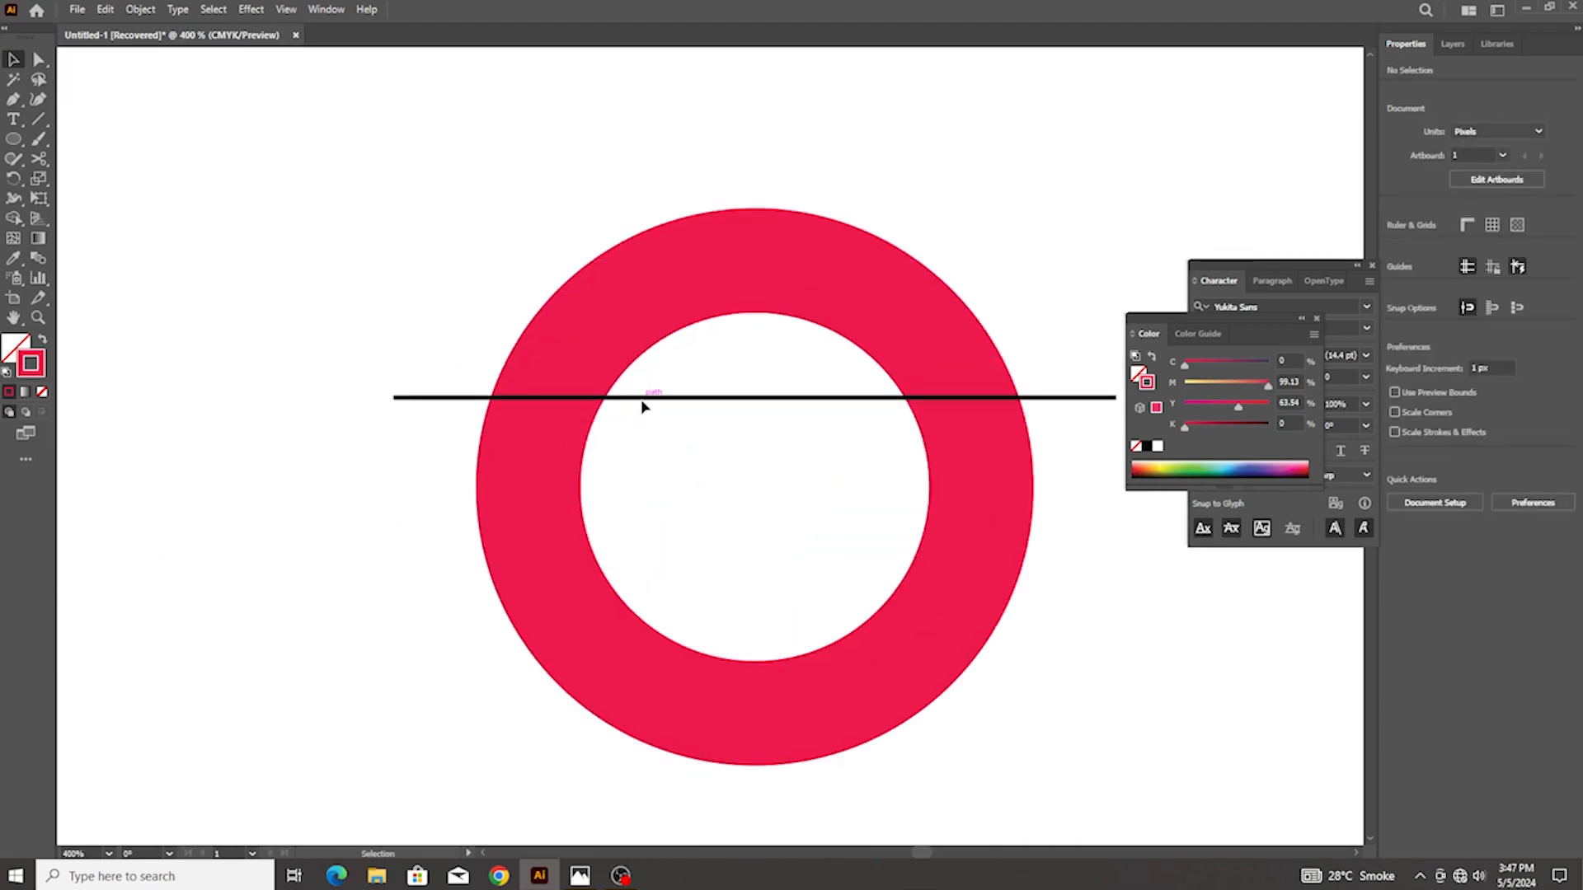
click(686, 219)
key(Delete)
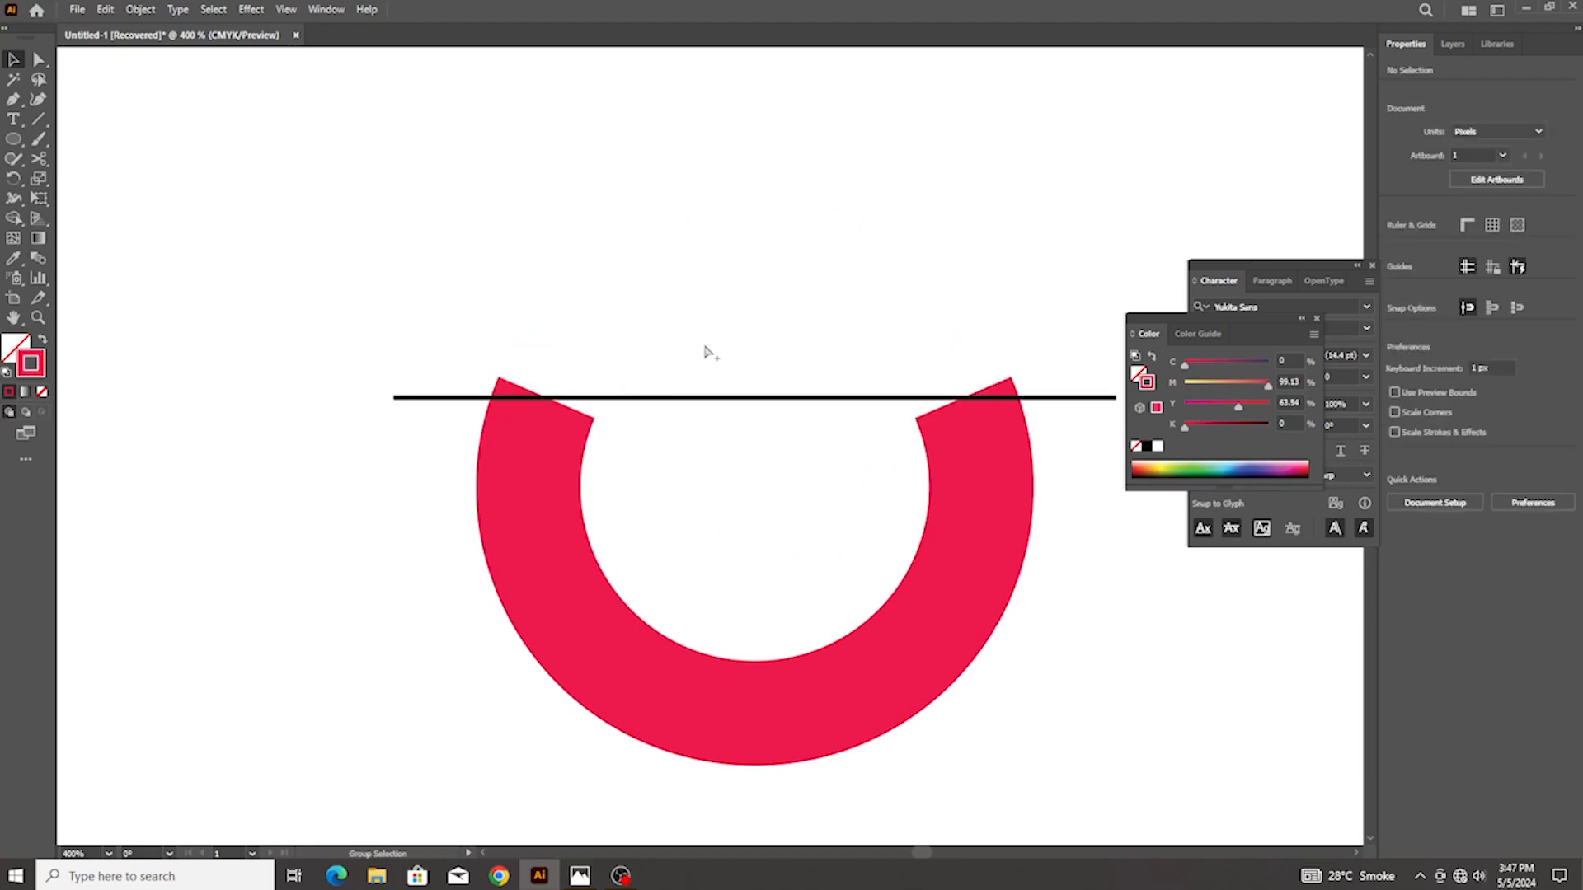
Move the line down about 5 px to the arc's inner end corners and expand the arc's fill and stroke
click(690, 397)
drag(706, 399, 702, 422)
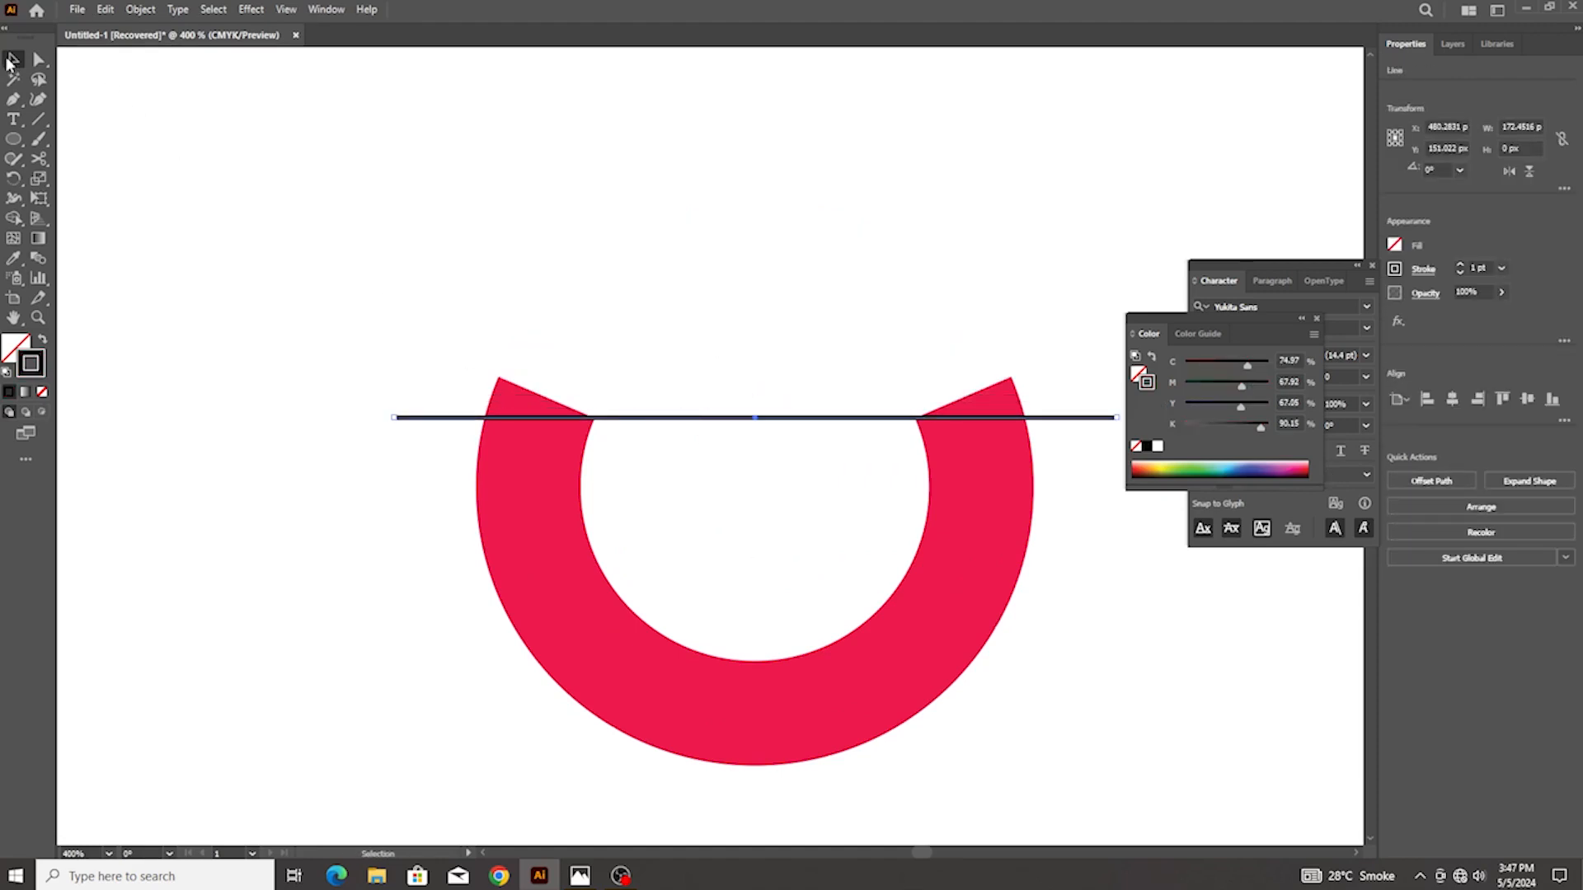
drag(464, 495, 644, 566)
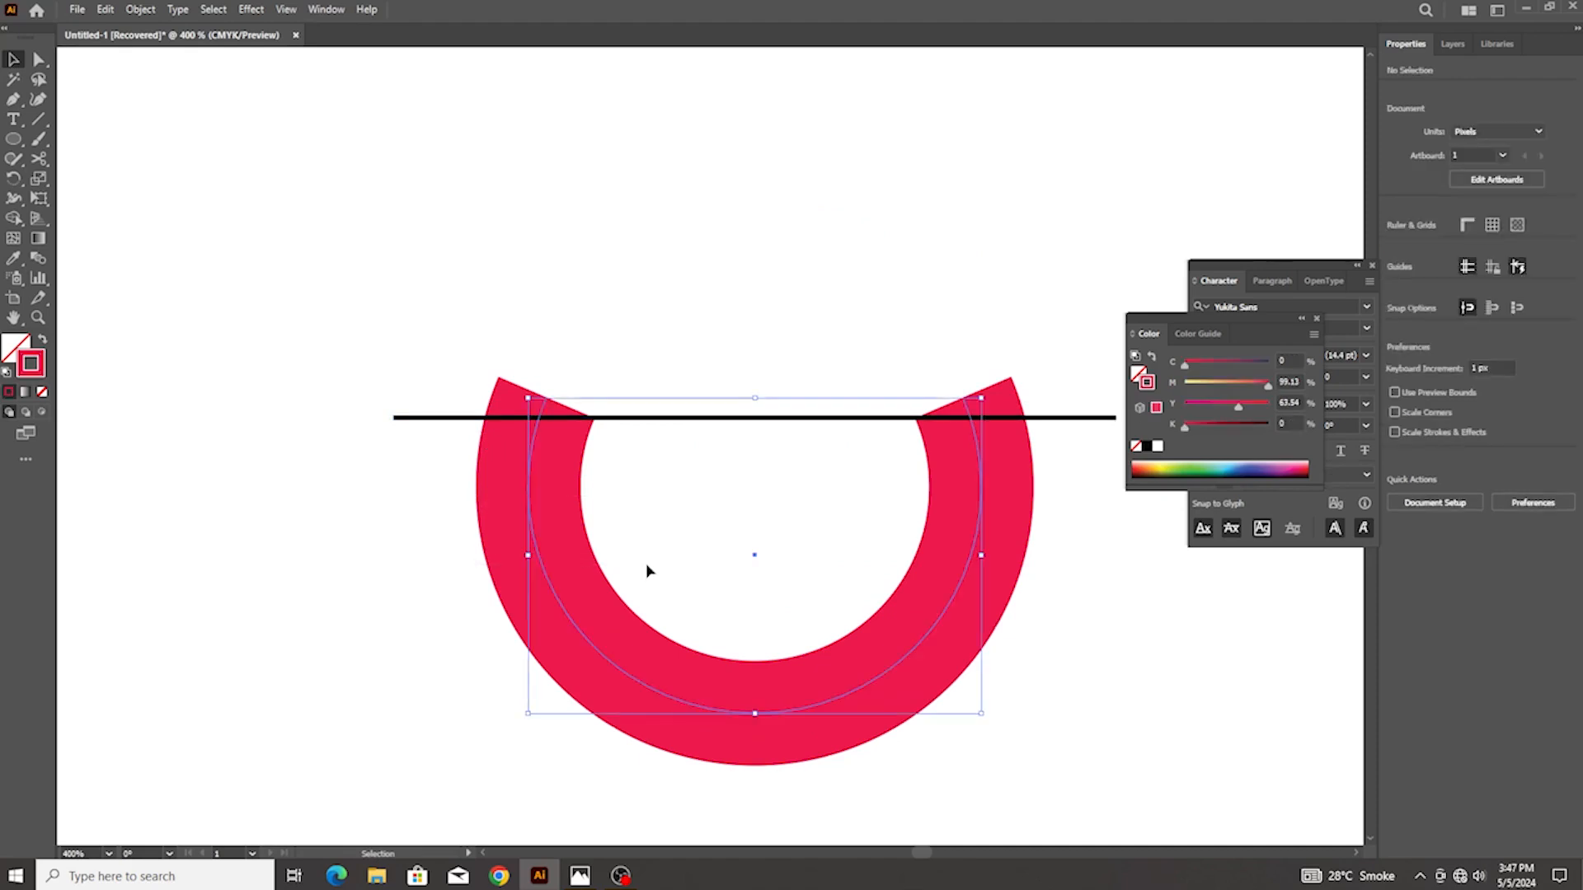
click(136, 11)
click(169, 222)
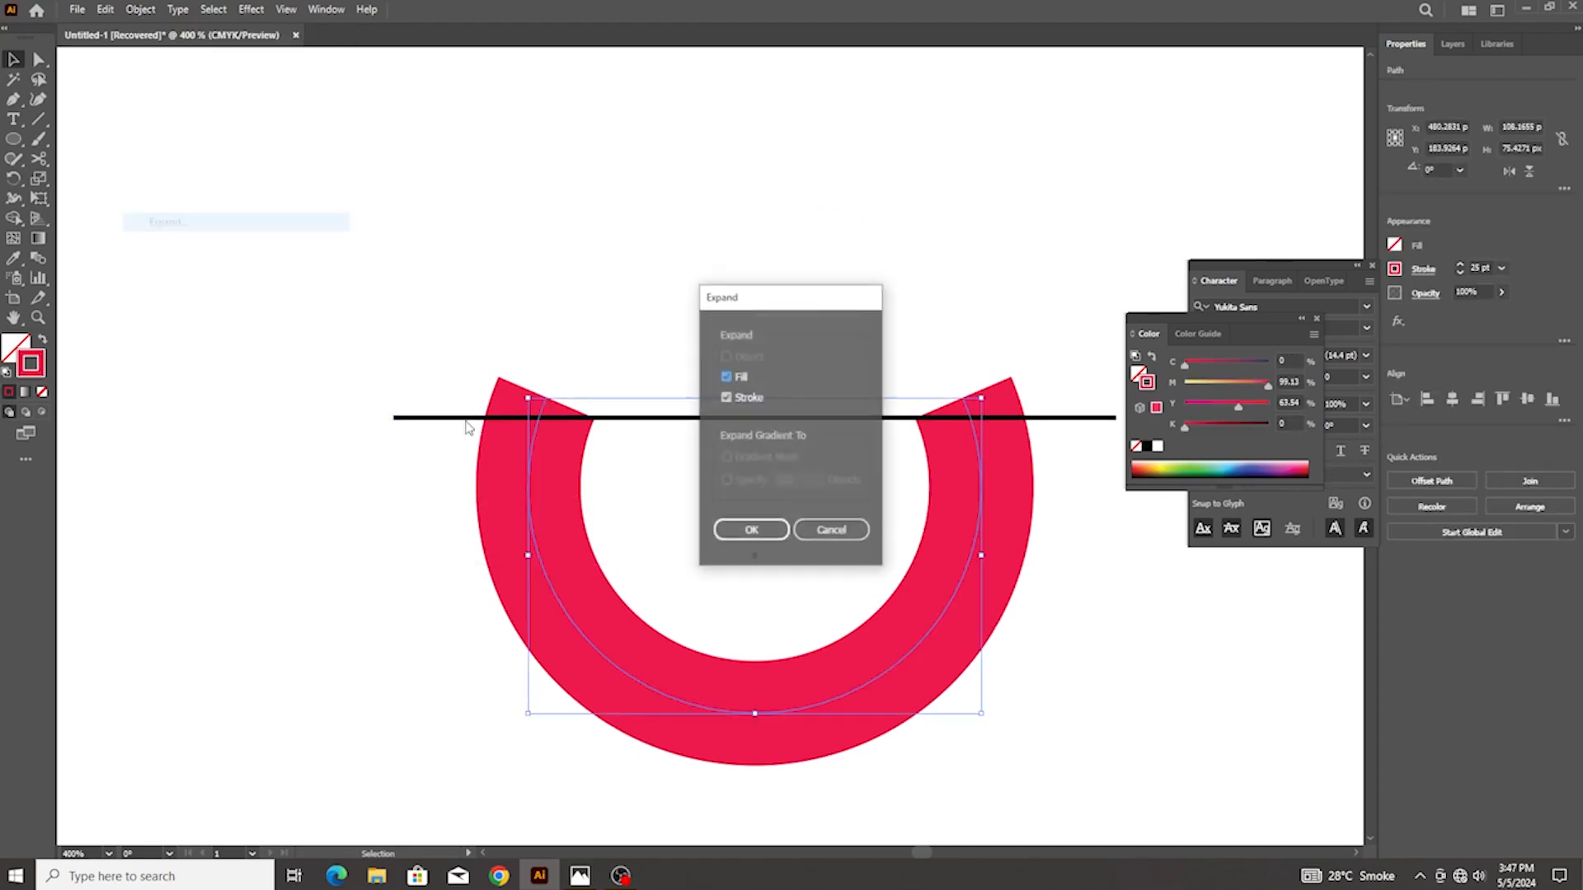
click(739, 526)
Nudge the line down about 0.6 px so it meets the inner end corners of the expanded arc
key(a)
scroll(711, 454, up, 2)
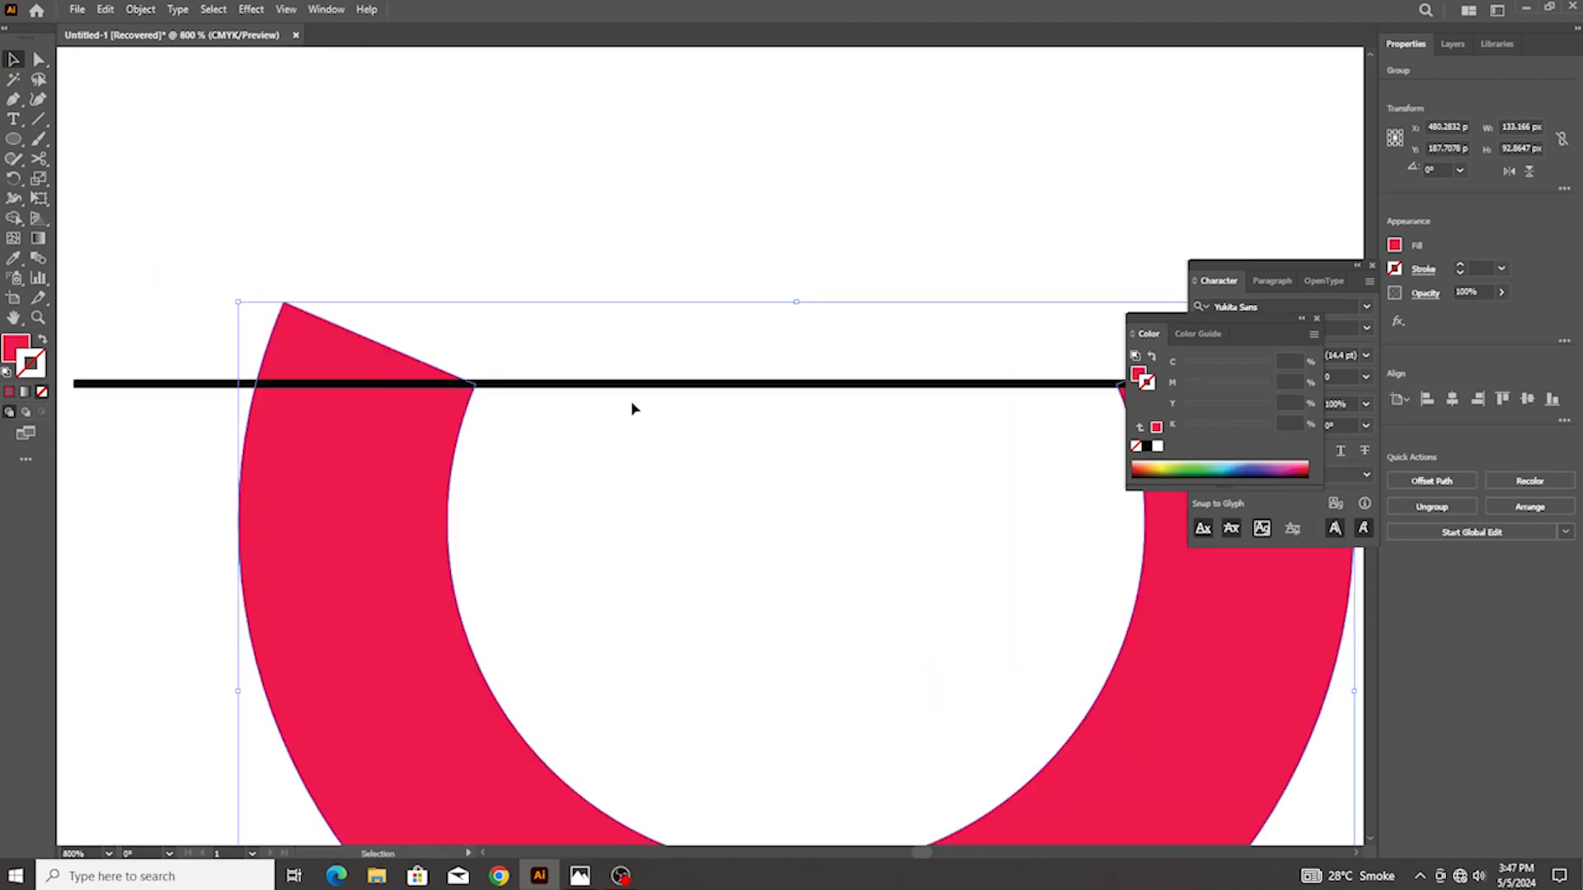
scroll(536, 376, up, 3)
click(516, 424)
drag(493, 401, 495, 419)
scroll(495, 417, down, 3)
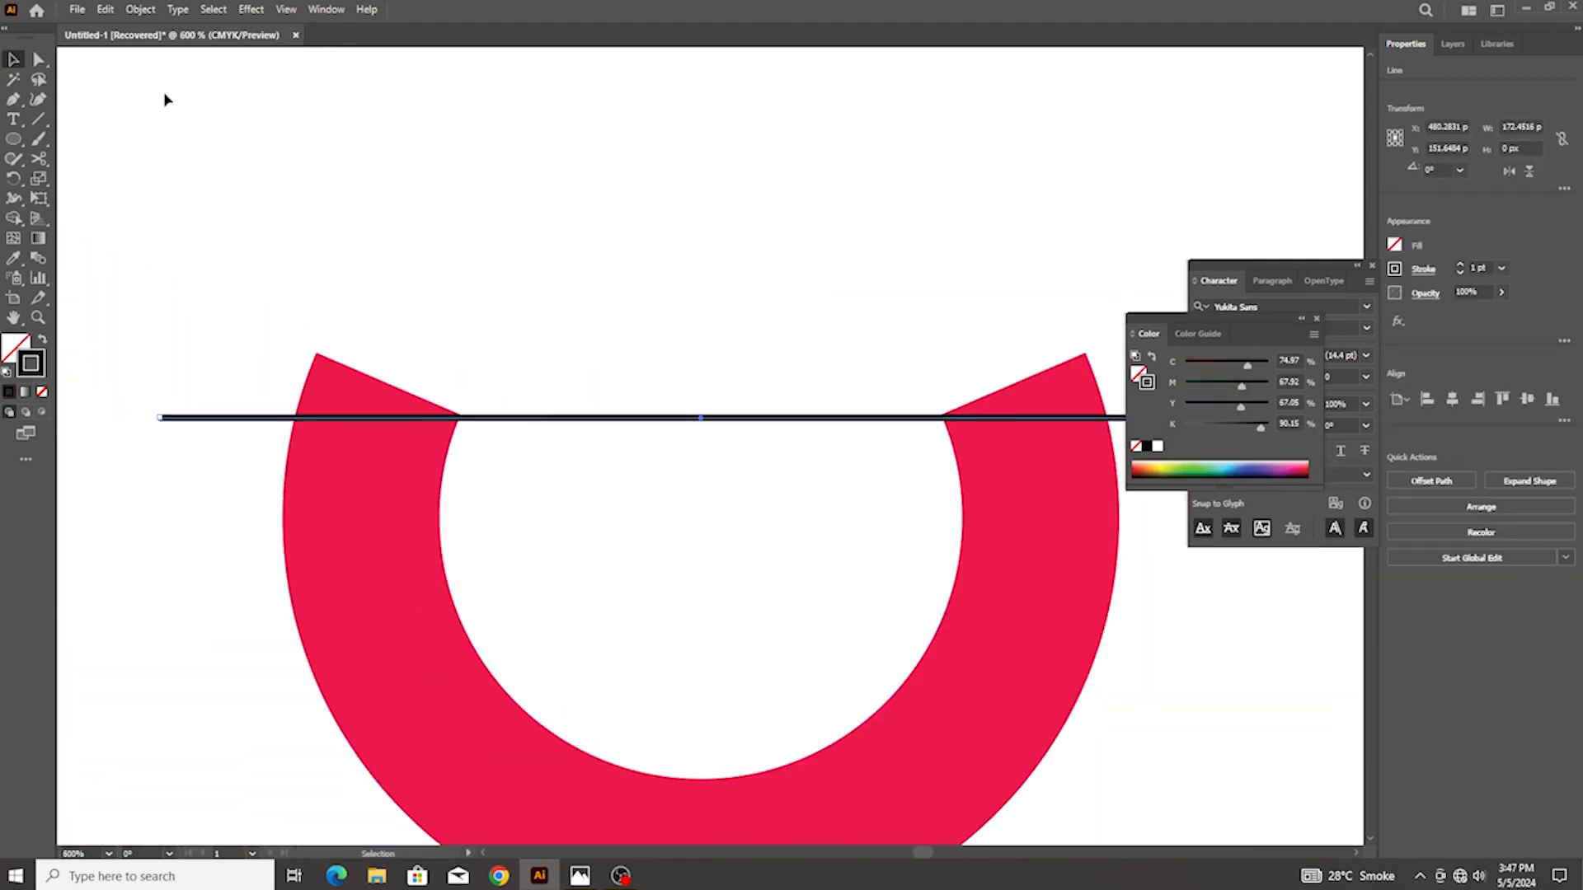
Remove the line's stroke and use it to divide the objects below
click(140, 10)
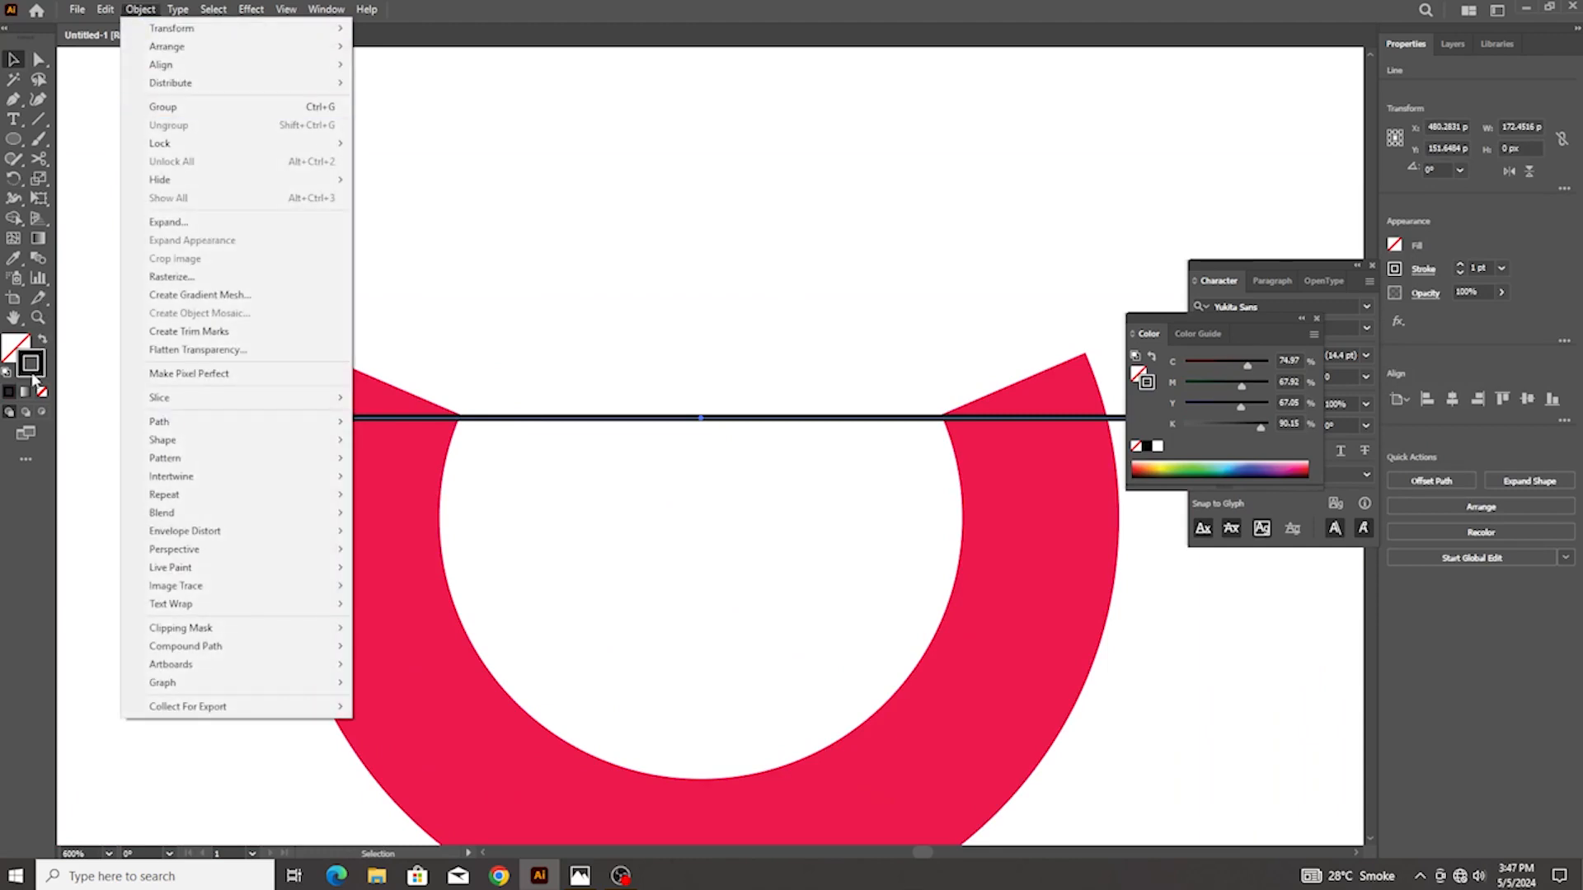
click(42, 393)
click(140, 9)
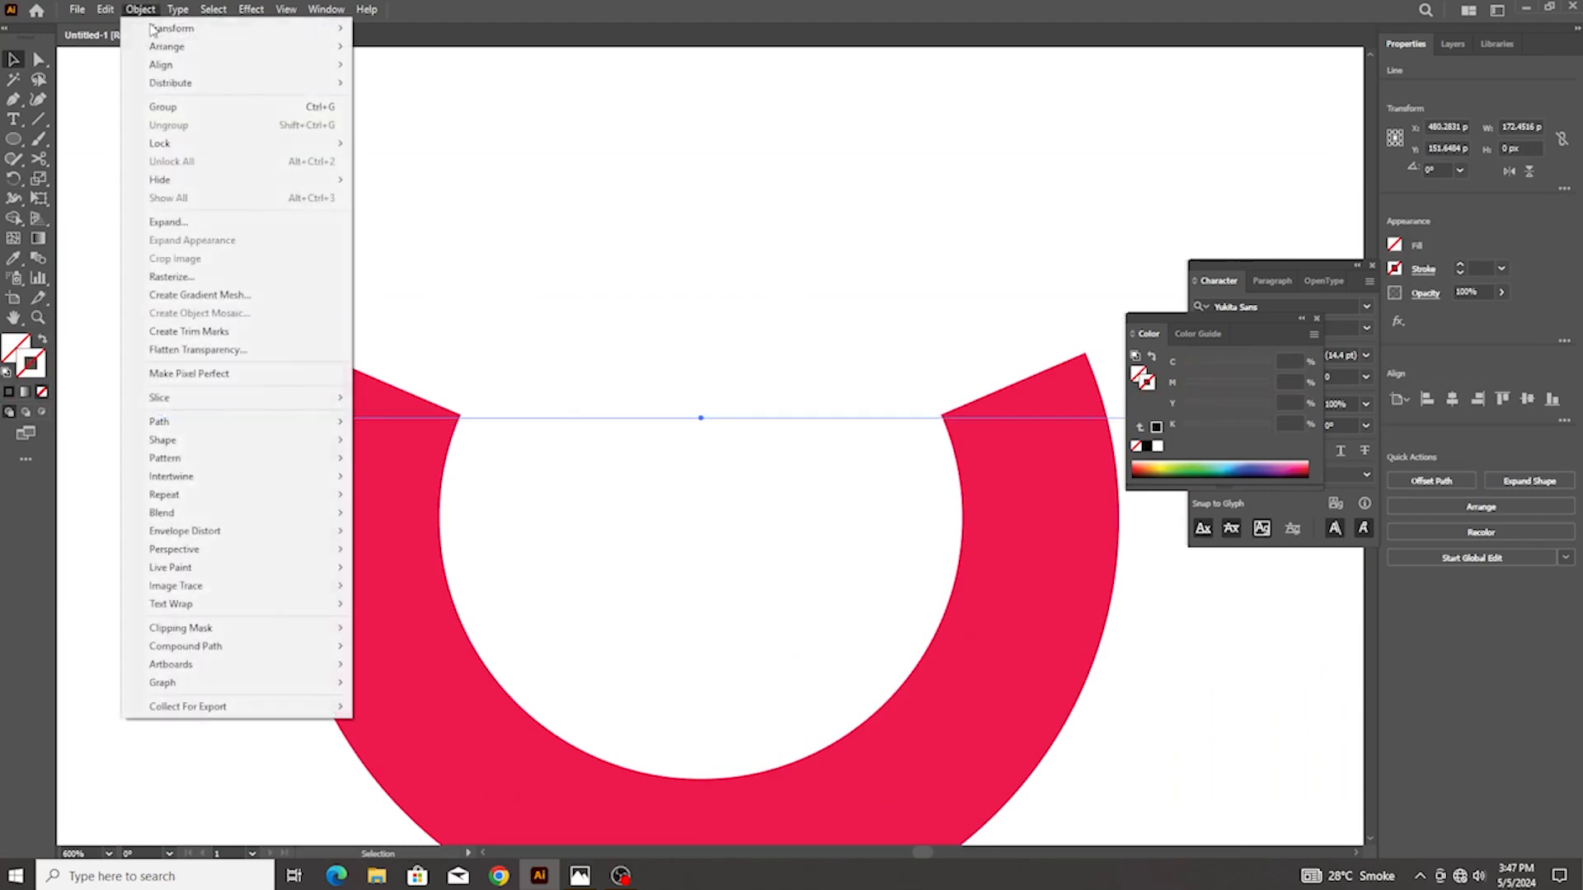
mouse_move(248, 421)
click(481, 589)
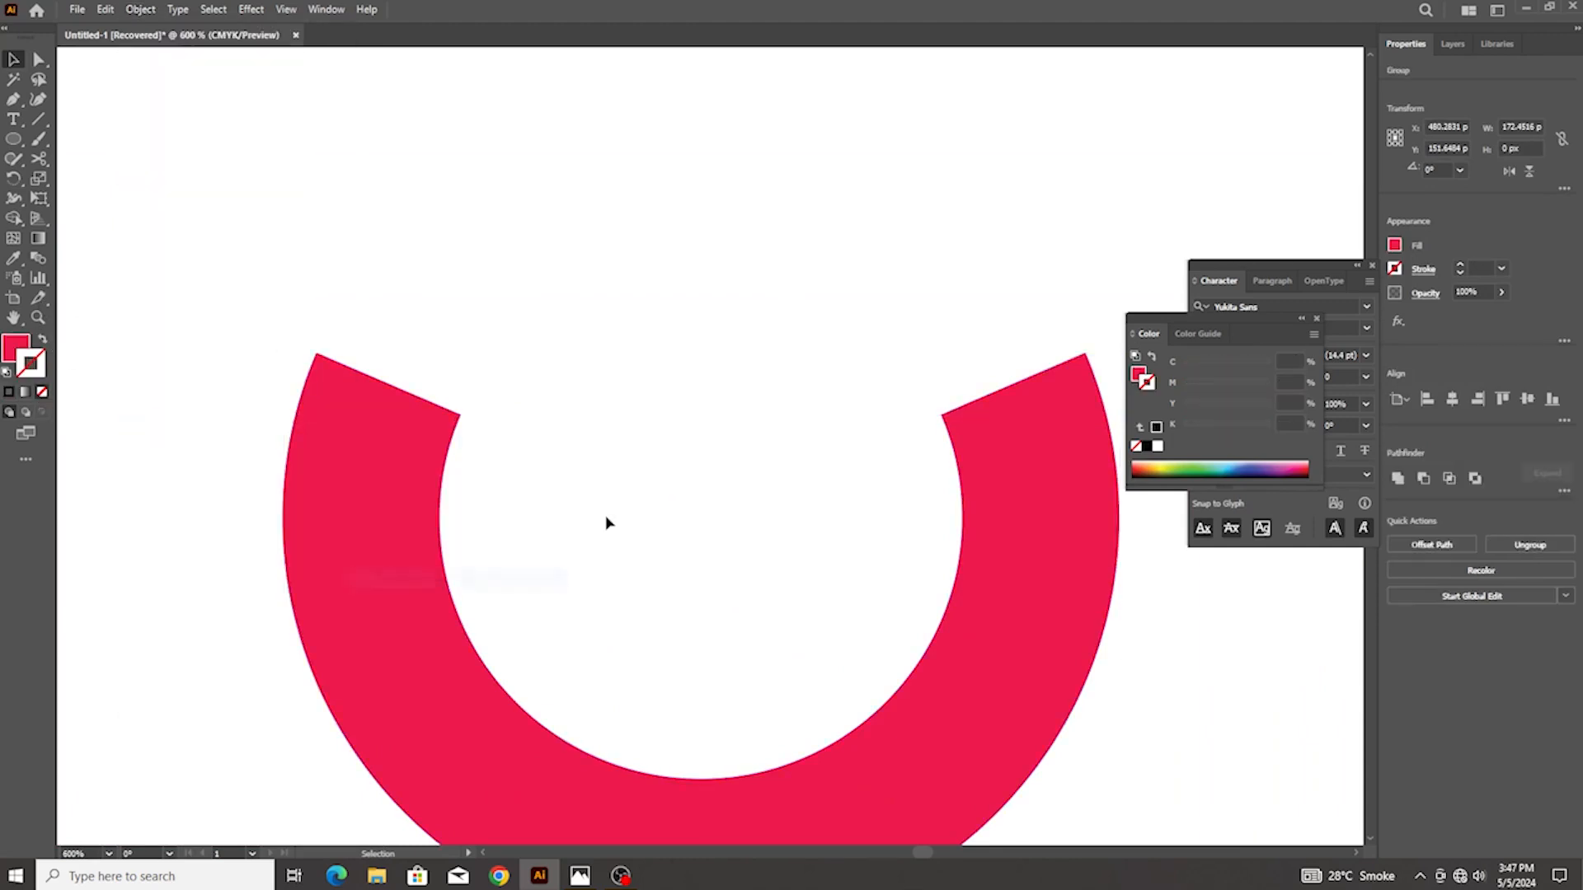
Ungroup the divided arc and delete the two slanted end pieces above the cut, leaving flat horizontal ends
scroll(609, 523, down, 2)
click(516, 462)
right_click(512, 462)
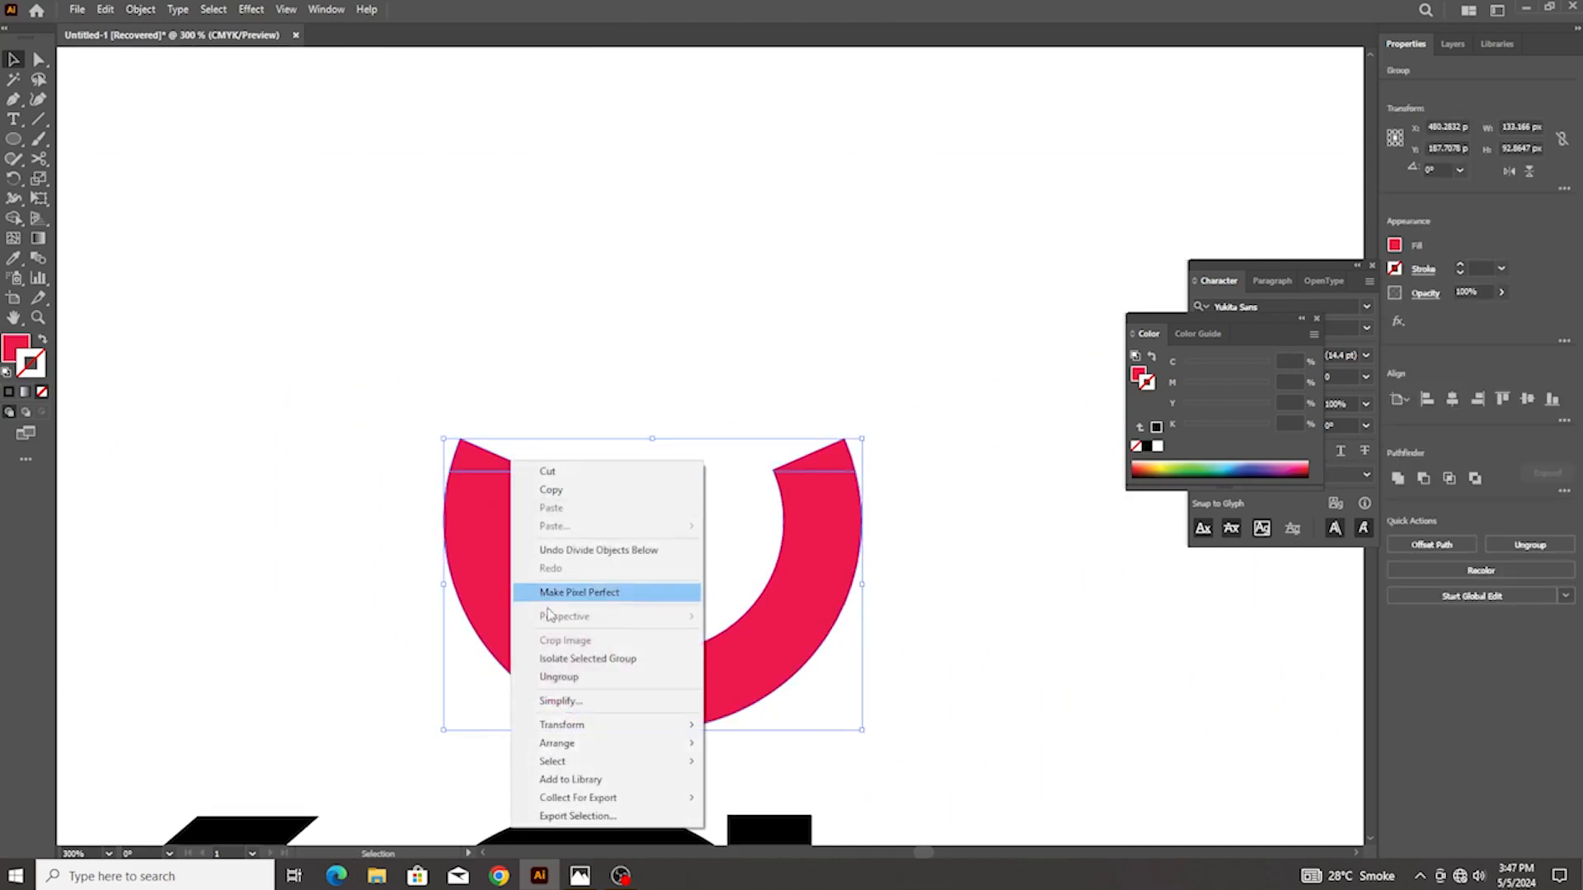
click(559, 677)
click(484, 464)
key(Delete)
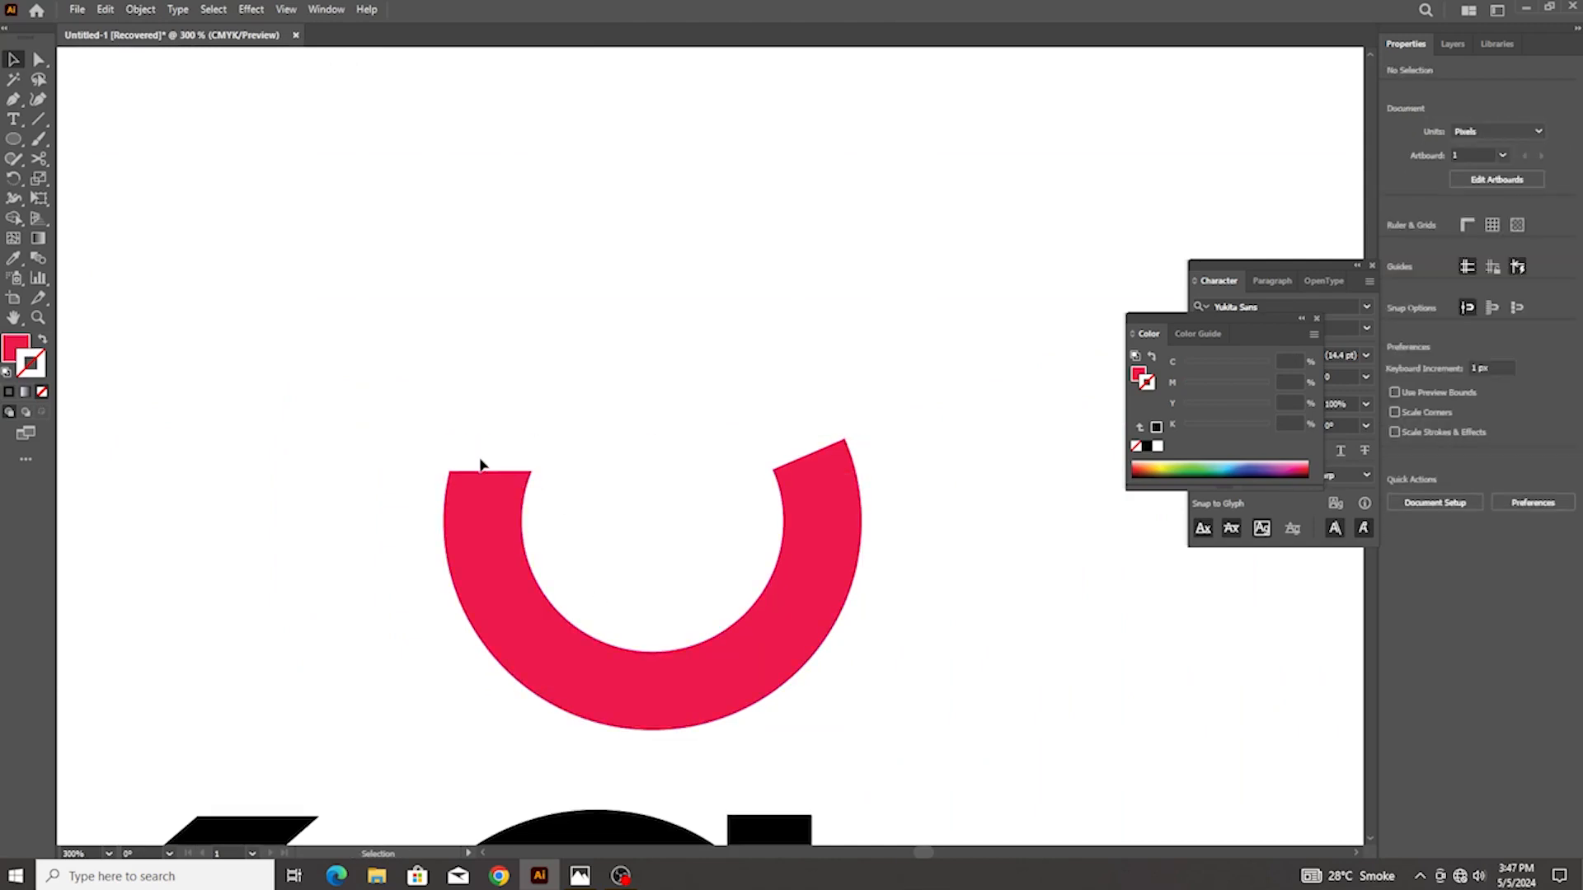
key(Delete)
scroll(816, 467, down, 2)
scroll(778, 464, right, 2)
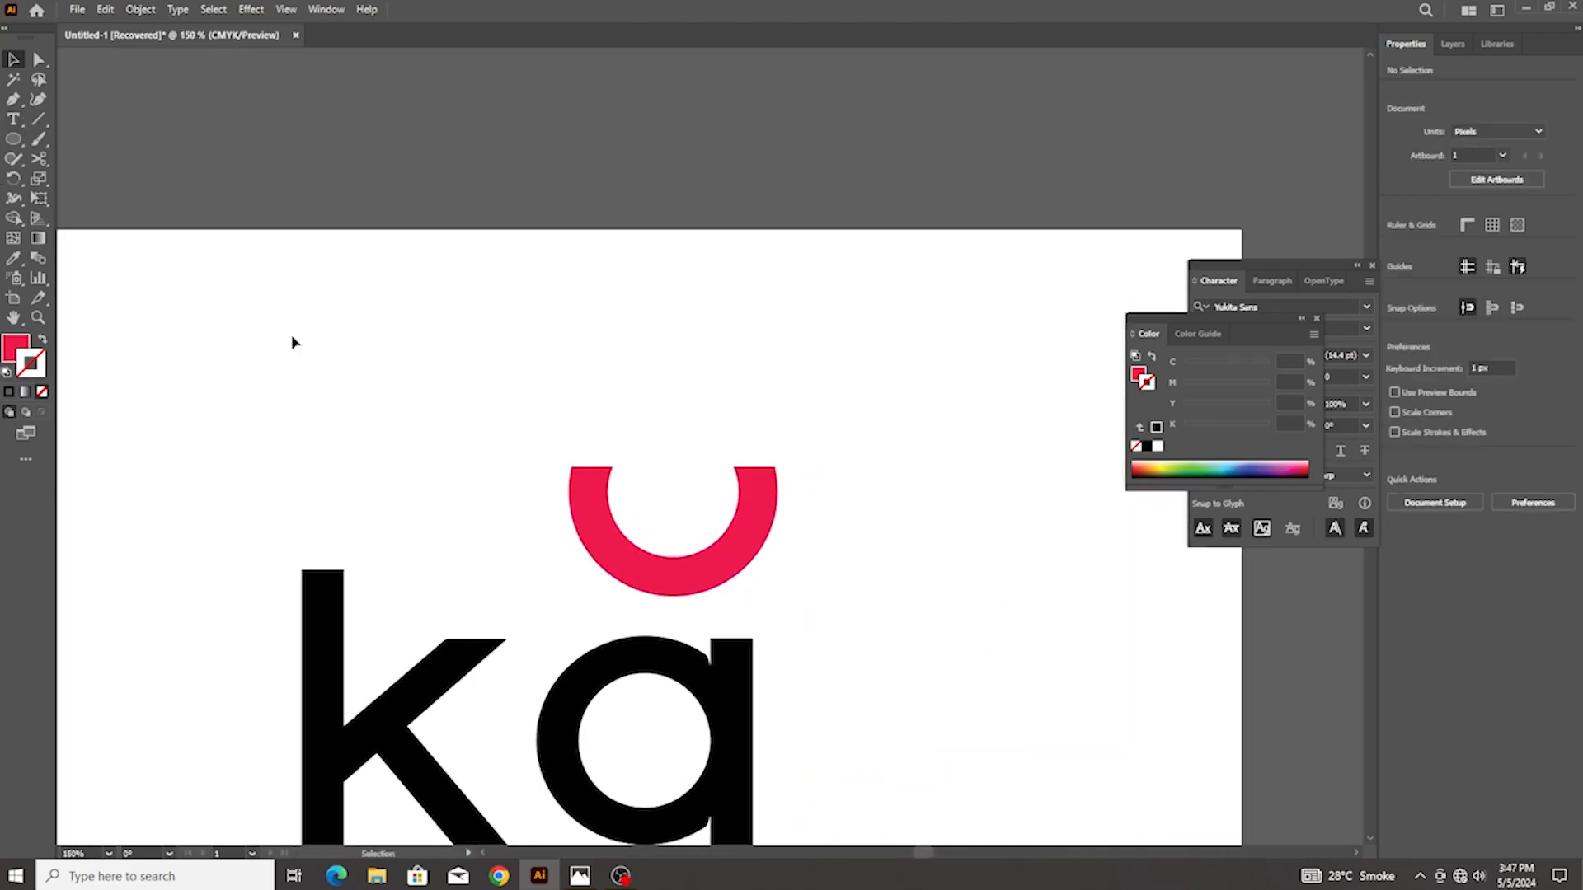
Move the roof-shaped path onto the flat-cut arc so its apex is centred above the arc's opening
scroll(549, 437, down, 1)
drag(779, 751, 683, 409)
scroll(682, 410, up, 3)
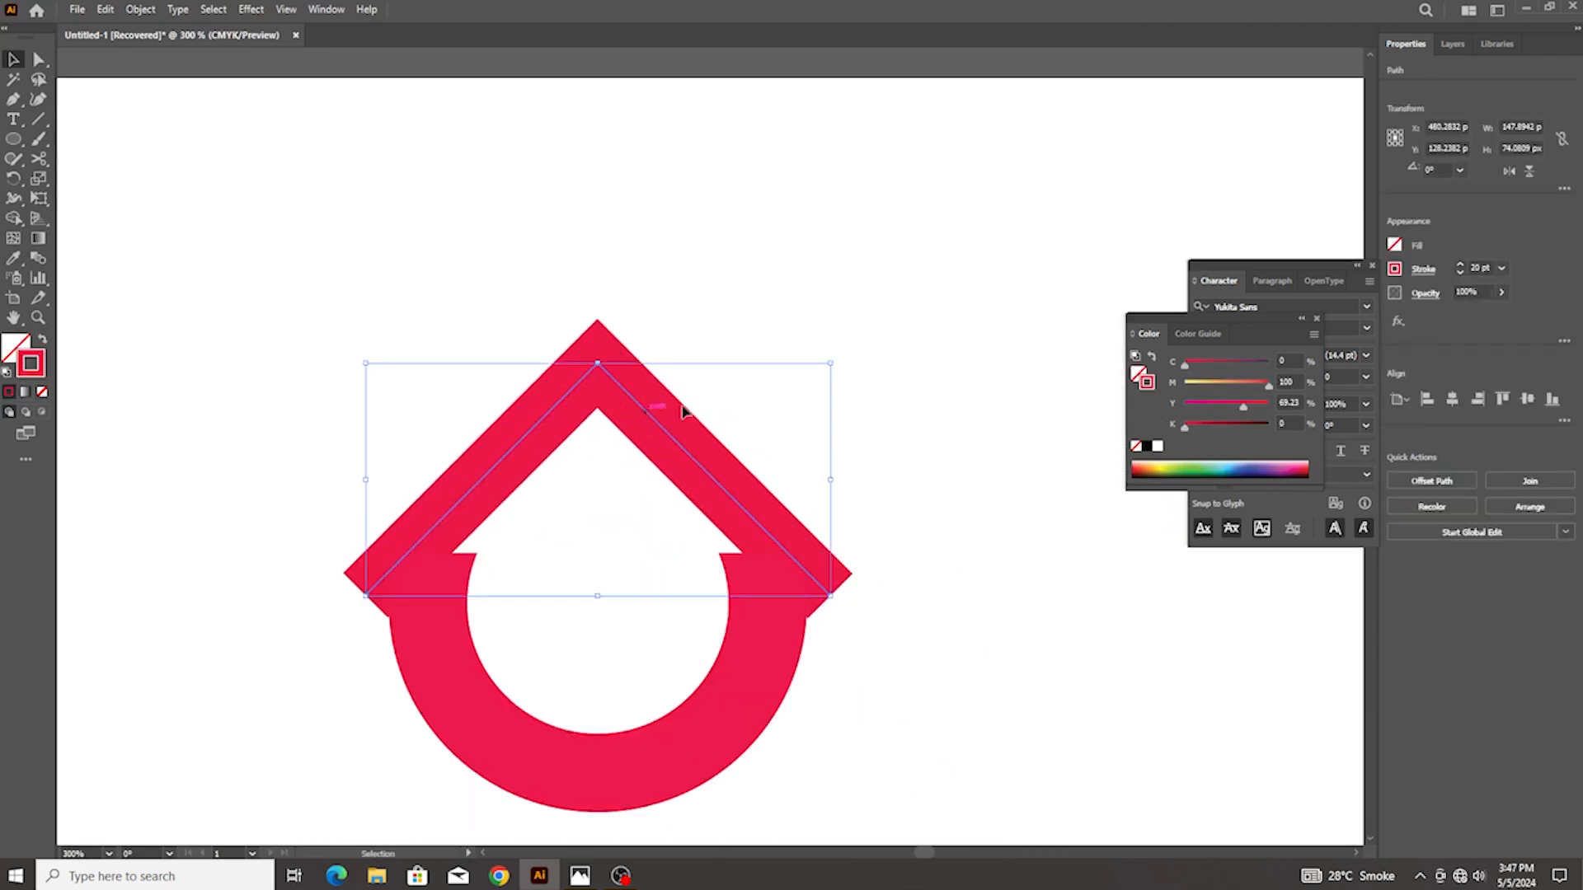
shift+click(455, 680)
click(1072, 546)
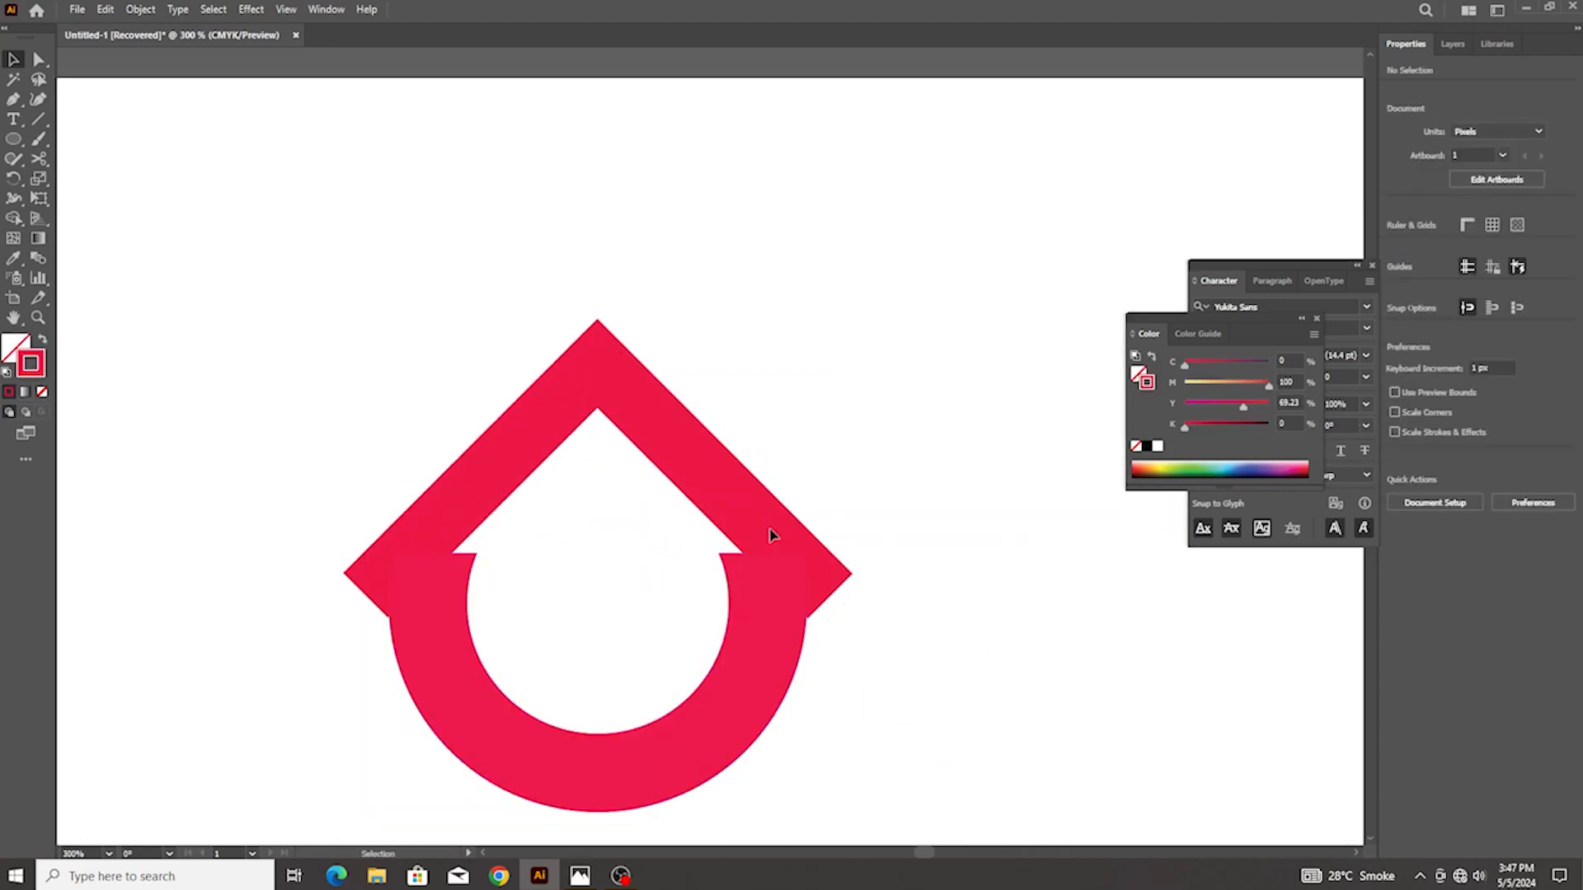
Scale the roof path down to about 96 px wide just above the arc's flat ends, and compare it with the reference logo
drag(771, 536, 760, 508)
drag(592, 339, 599, 378)
click(580, 875)
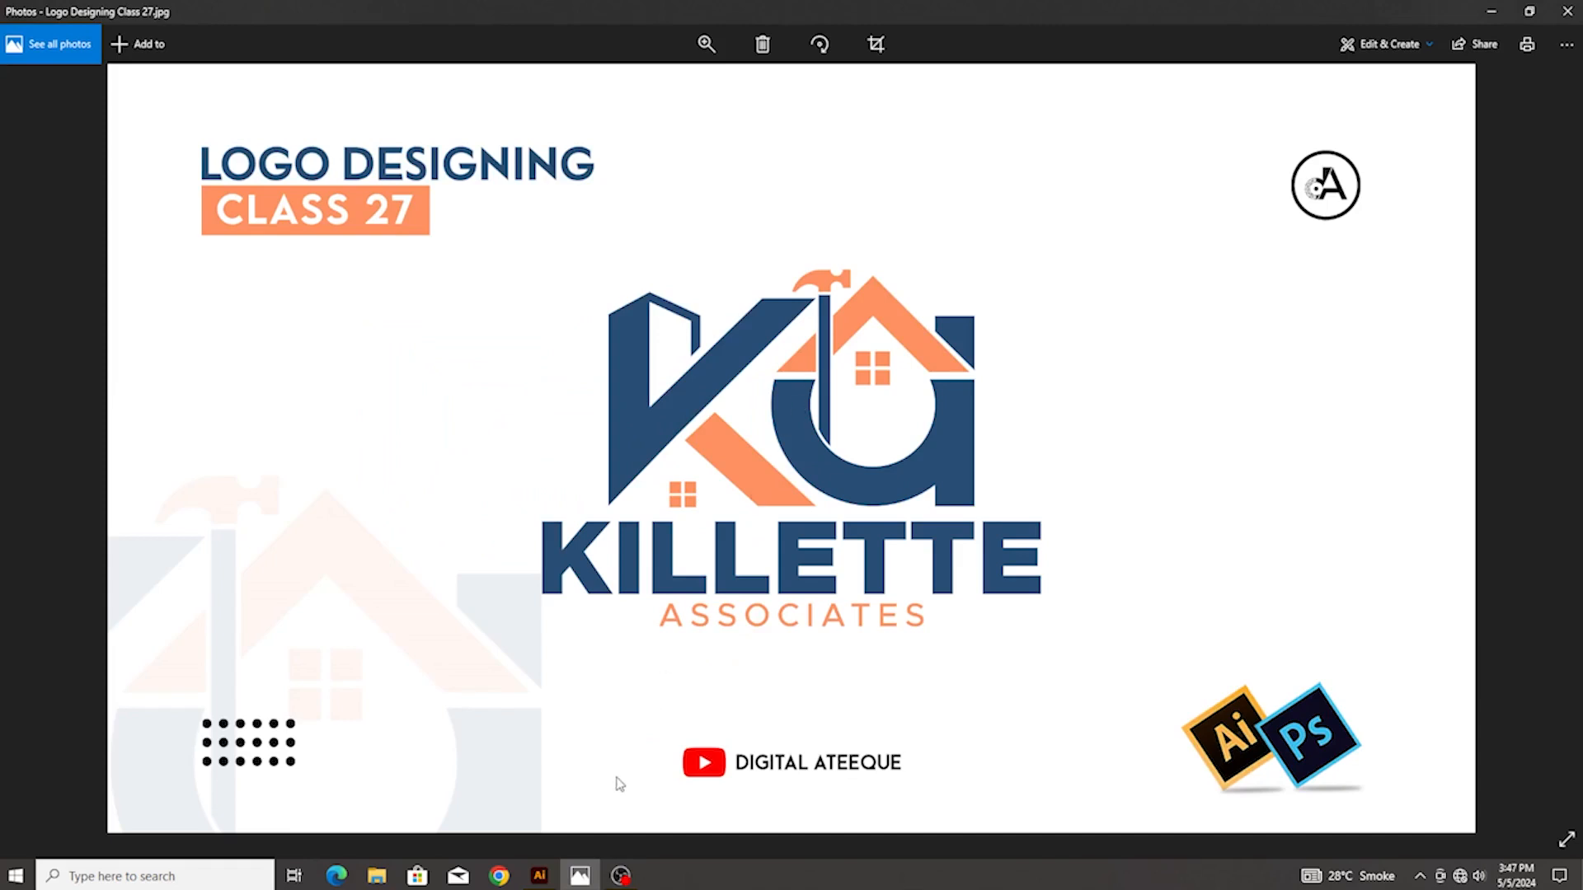
click(539, 875)
scroll(592, 455, up, 2)
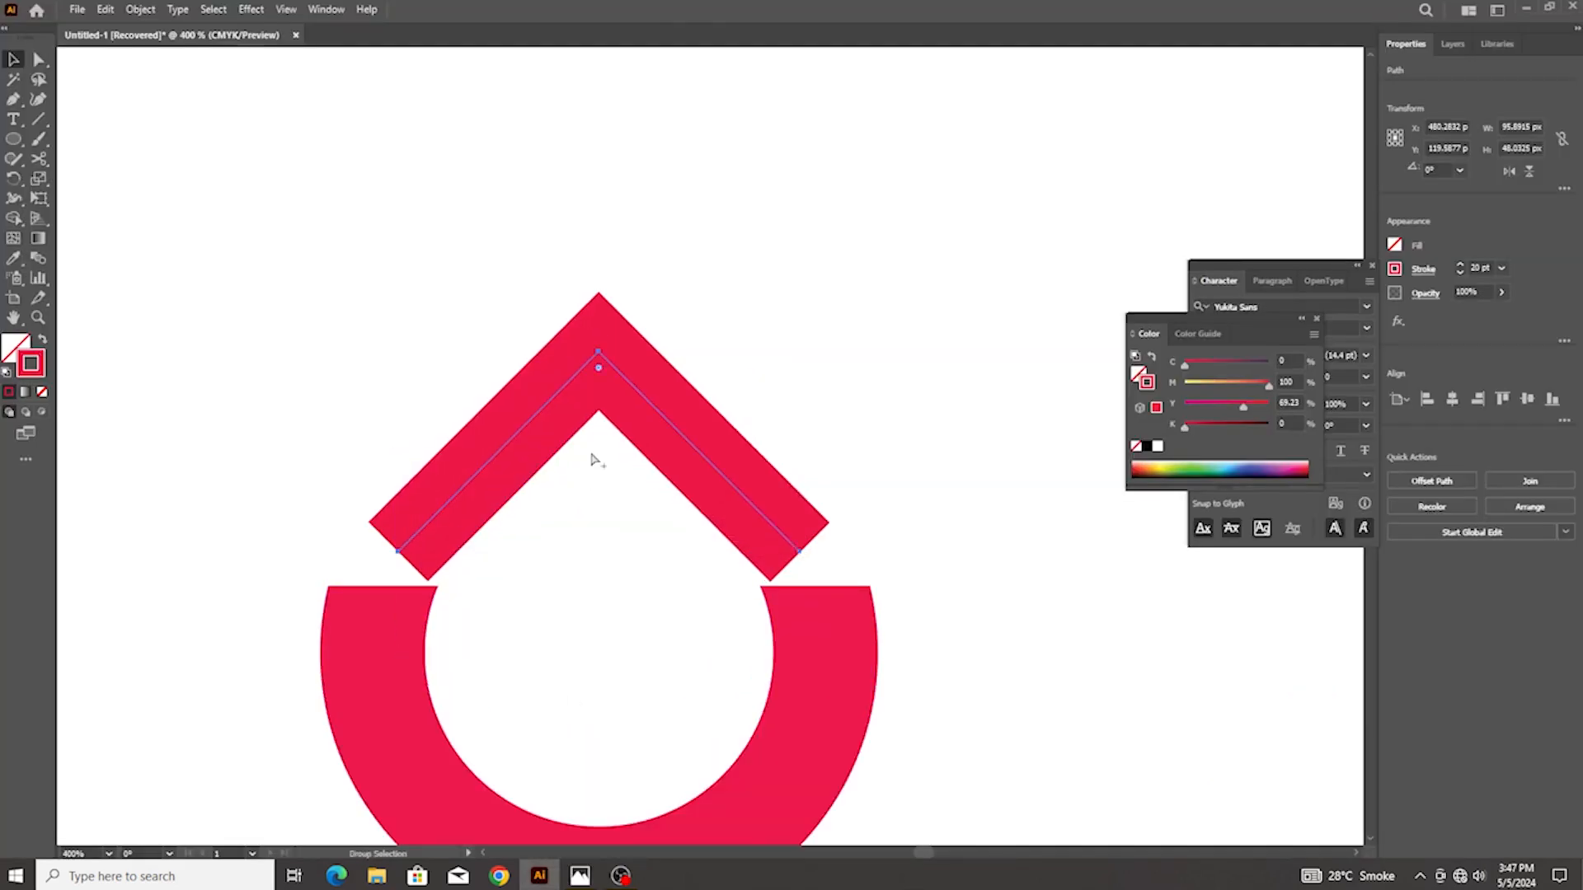
Move the stroked roof path aside onto the empty area to the right of the arc and deselect it
scroll(592, 459, down, 2)
drag(635, 449, 1019, 449)
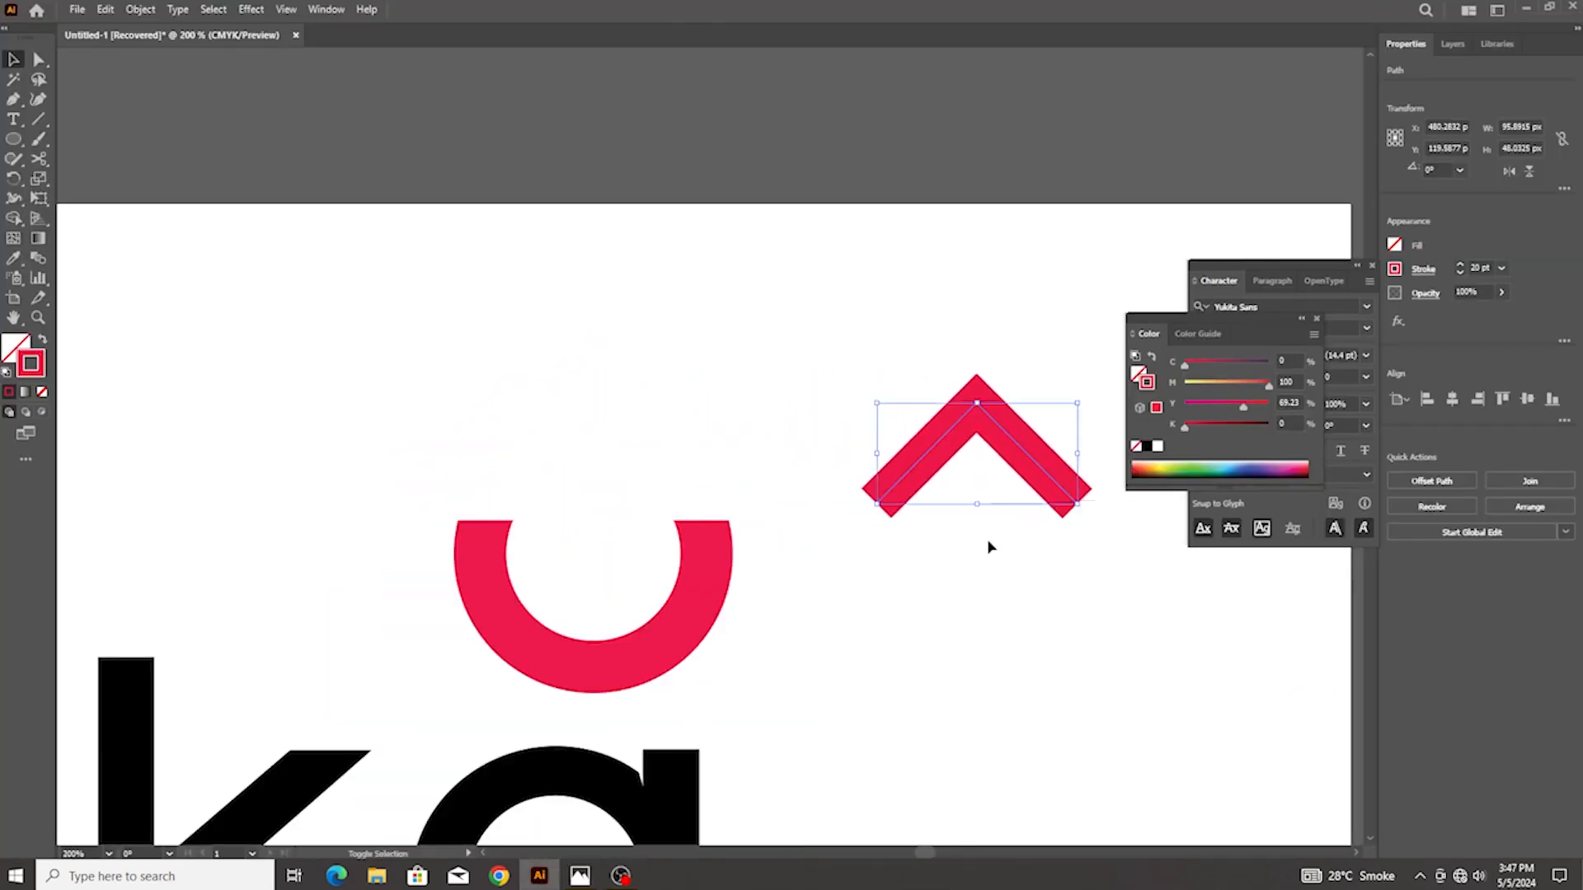
click(989, 544)
Draw the new roof's outer edges with the Pen tool between the arc's outer ends via a centred apex, ending inward at the right inner corner
click(13, 100)
scroll(470, 521, up, 2)
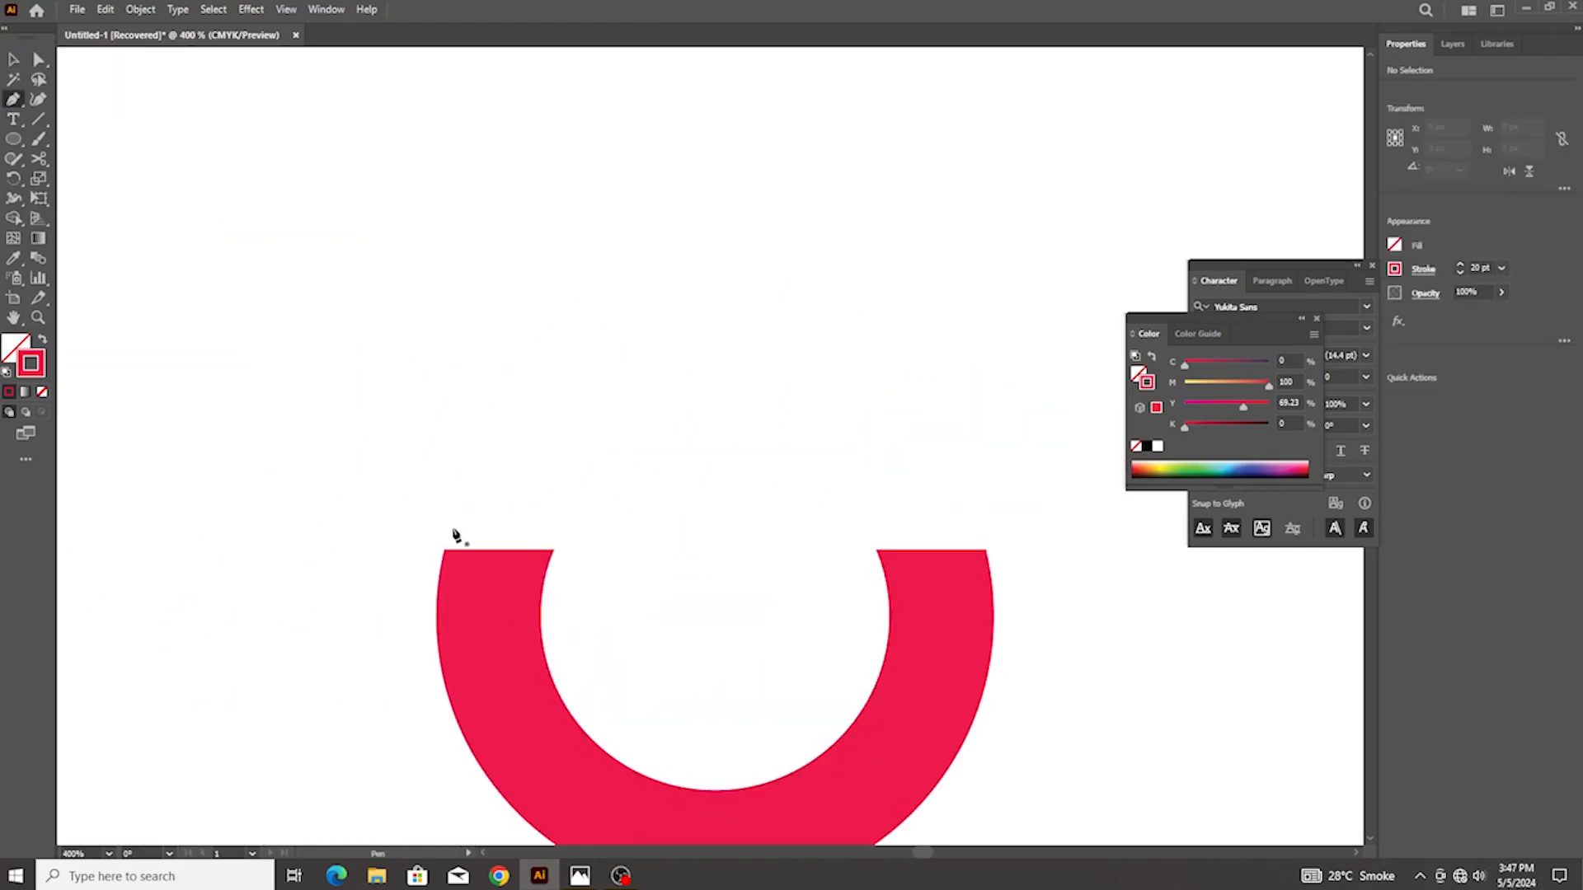
click(444, 534)
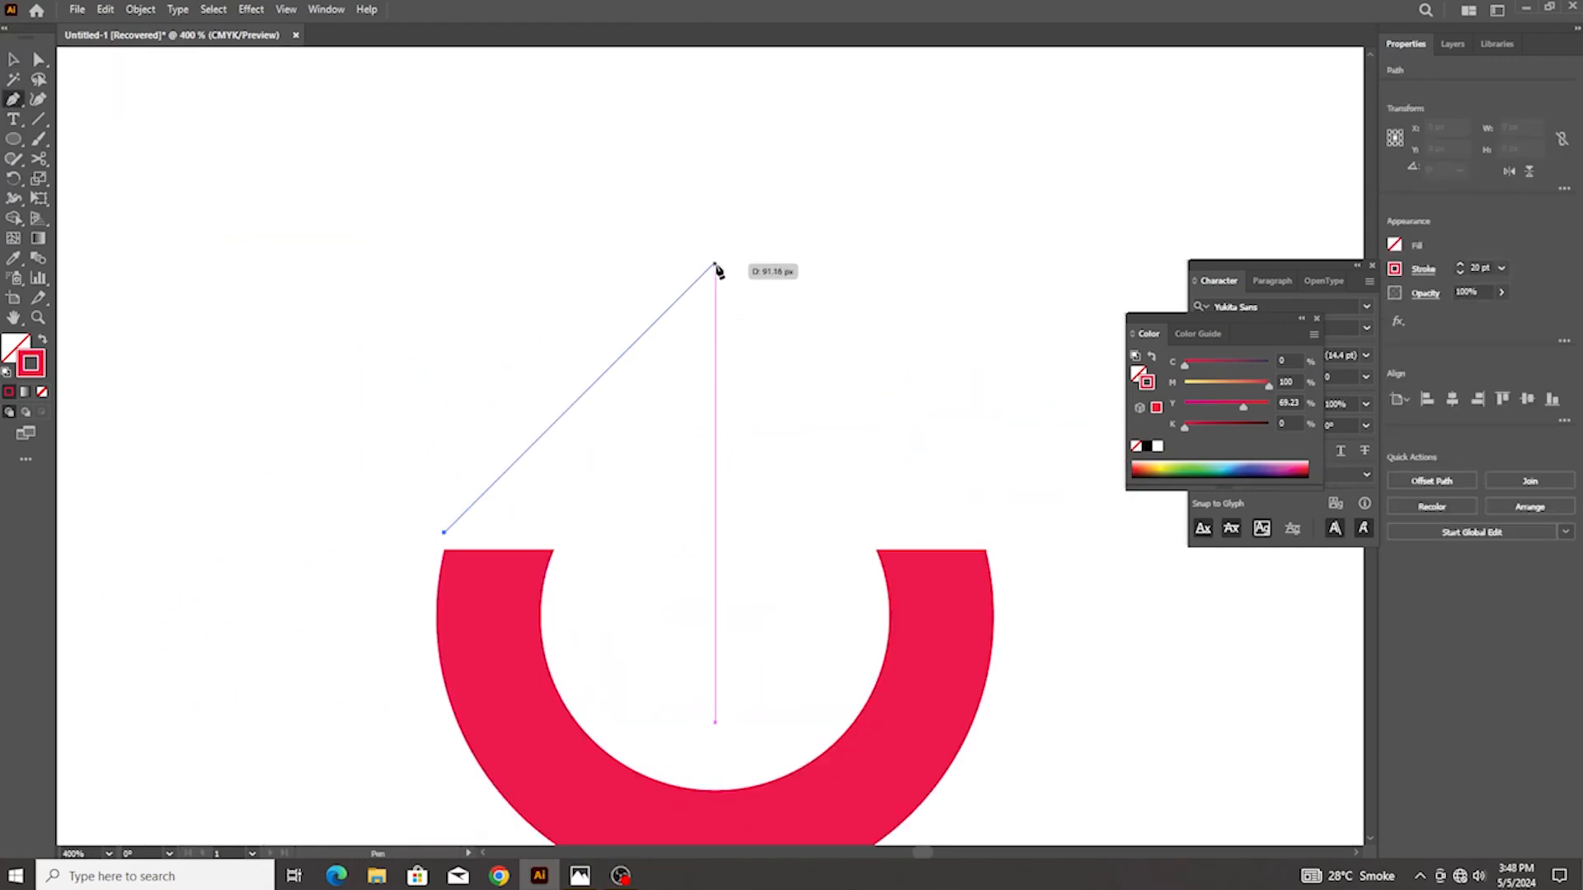
click(714, 263)
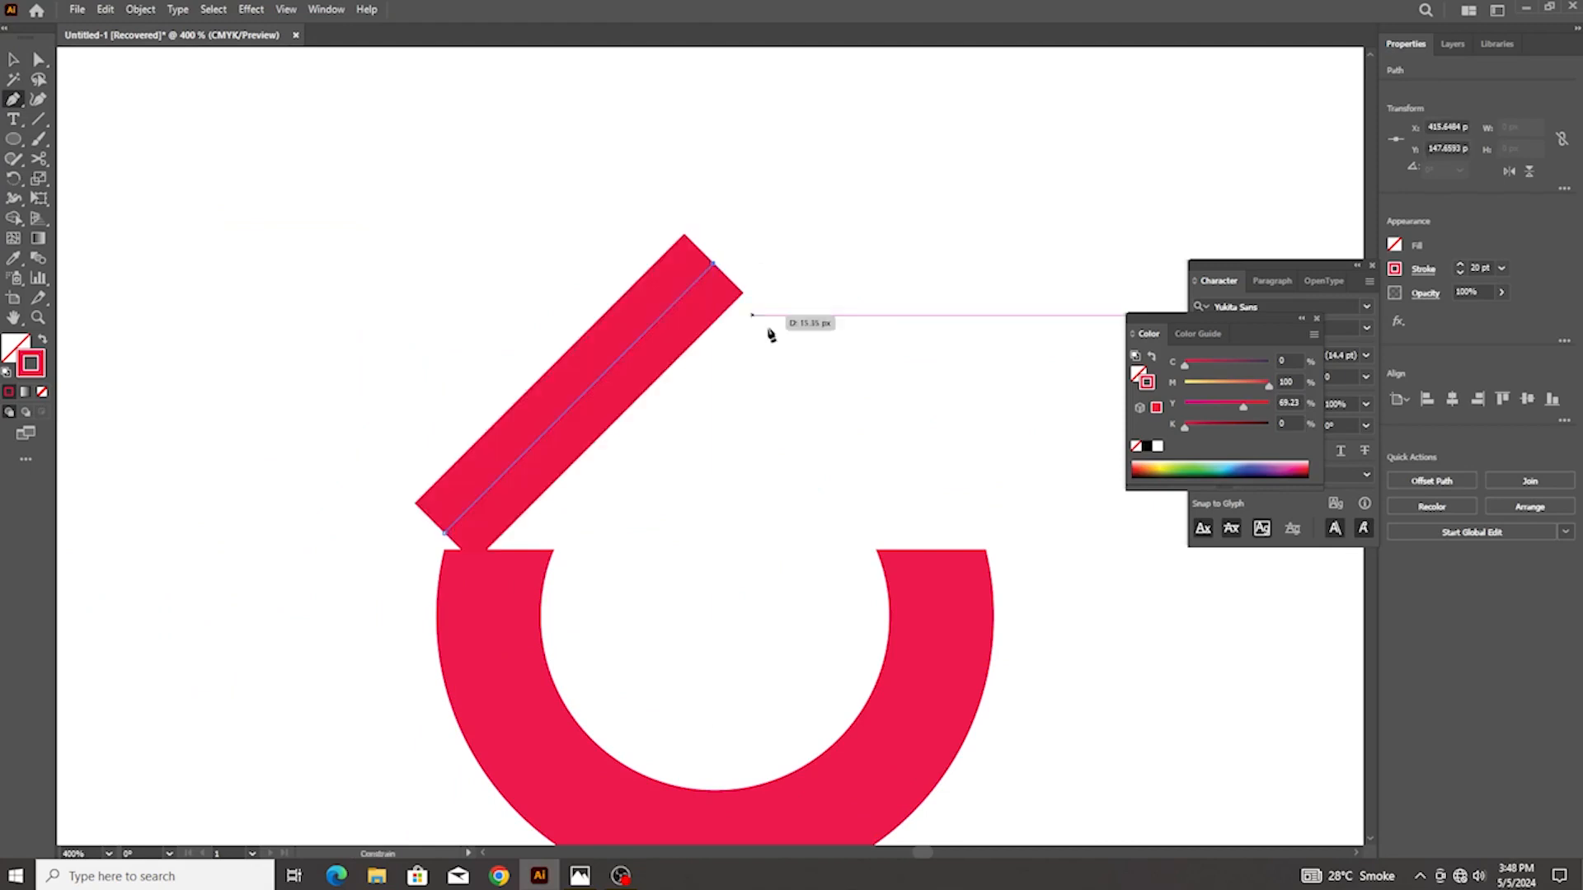
shift+click(983, 533)
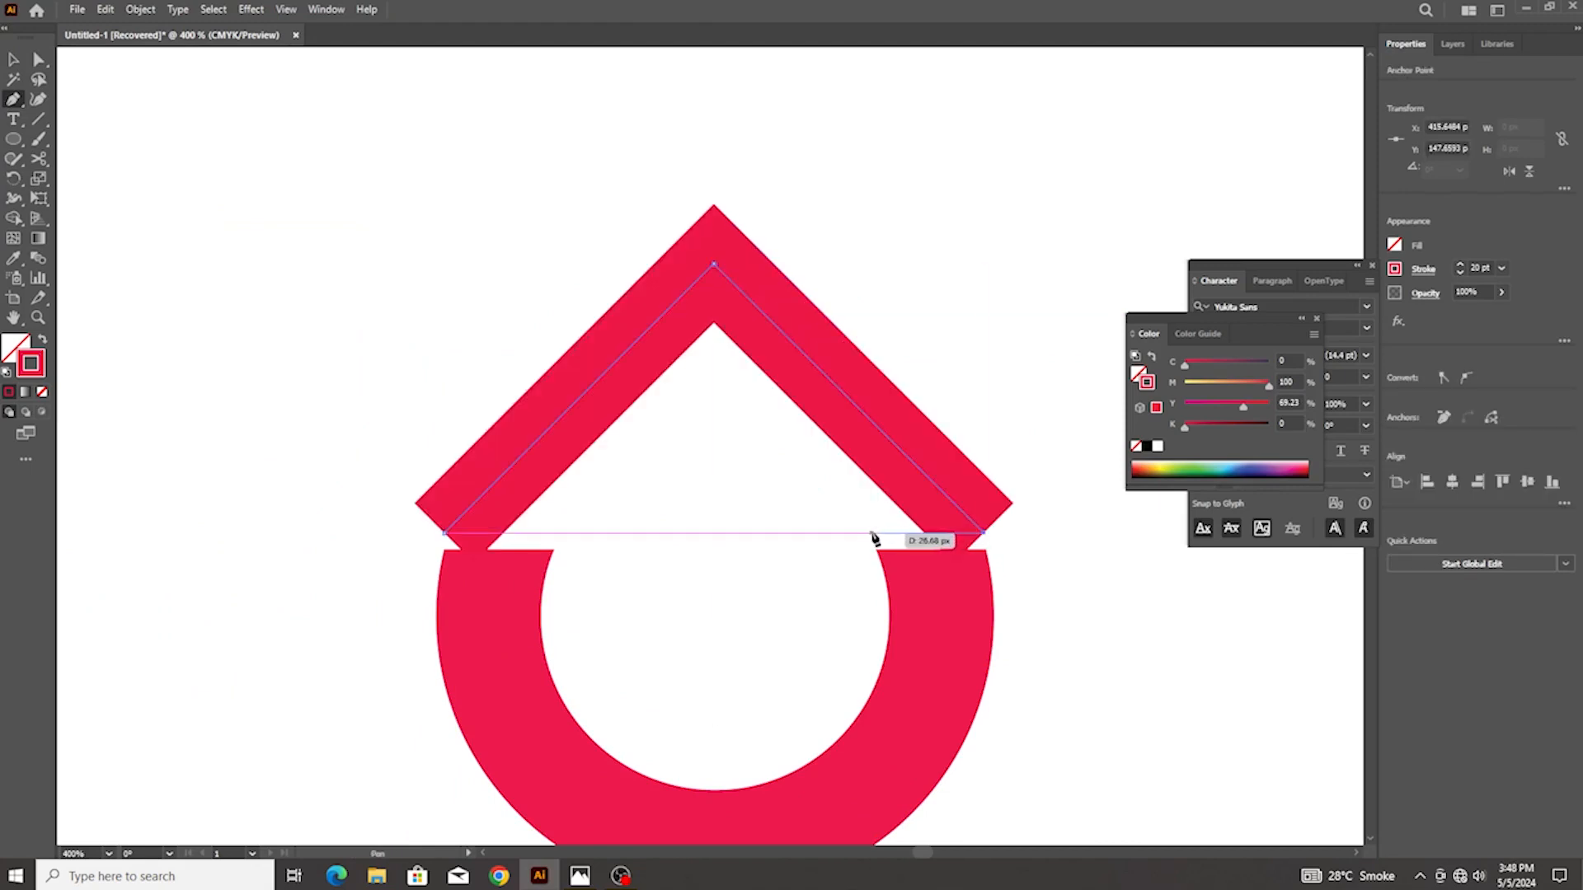
click(872, 534)
Reset the path's stroke to 1 pt without fill and close the roof outline with inner slopes parallel to the outer ones
click(42, 339)
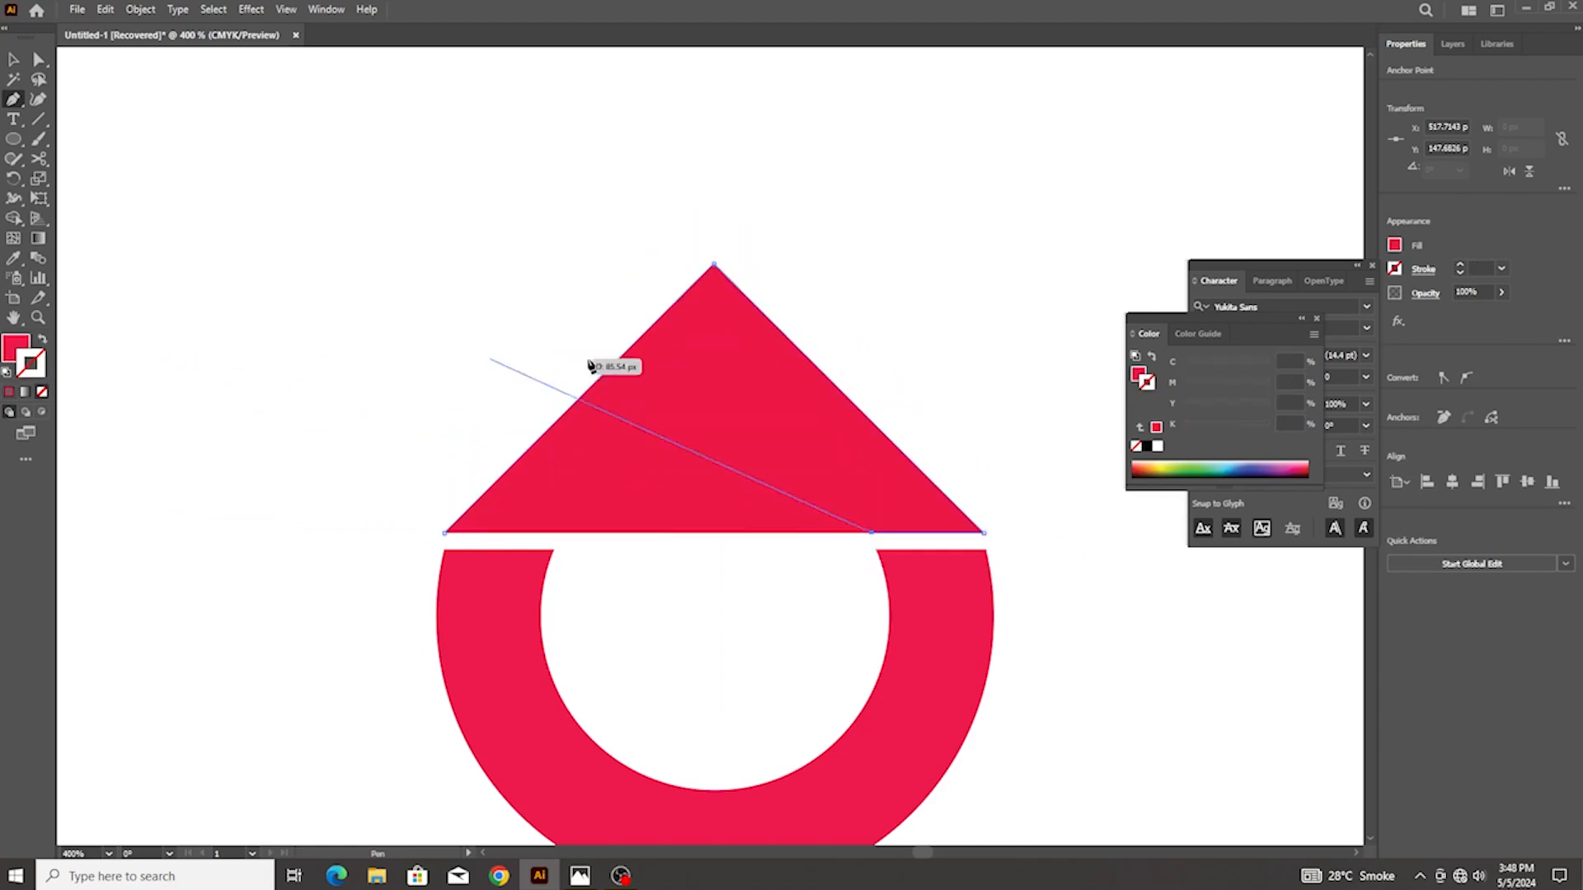
click(42, 339)
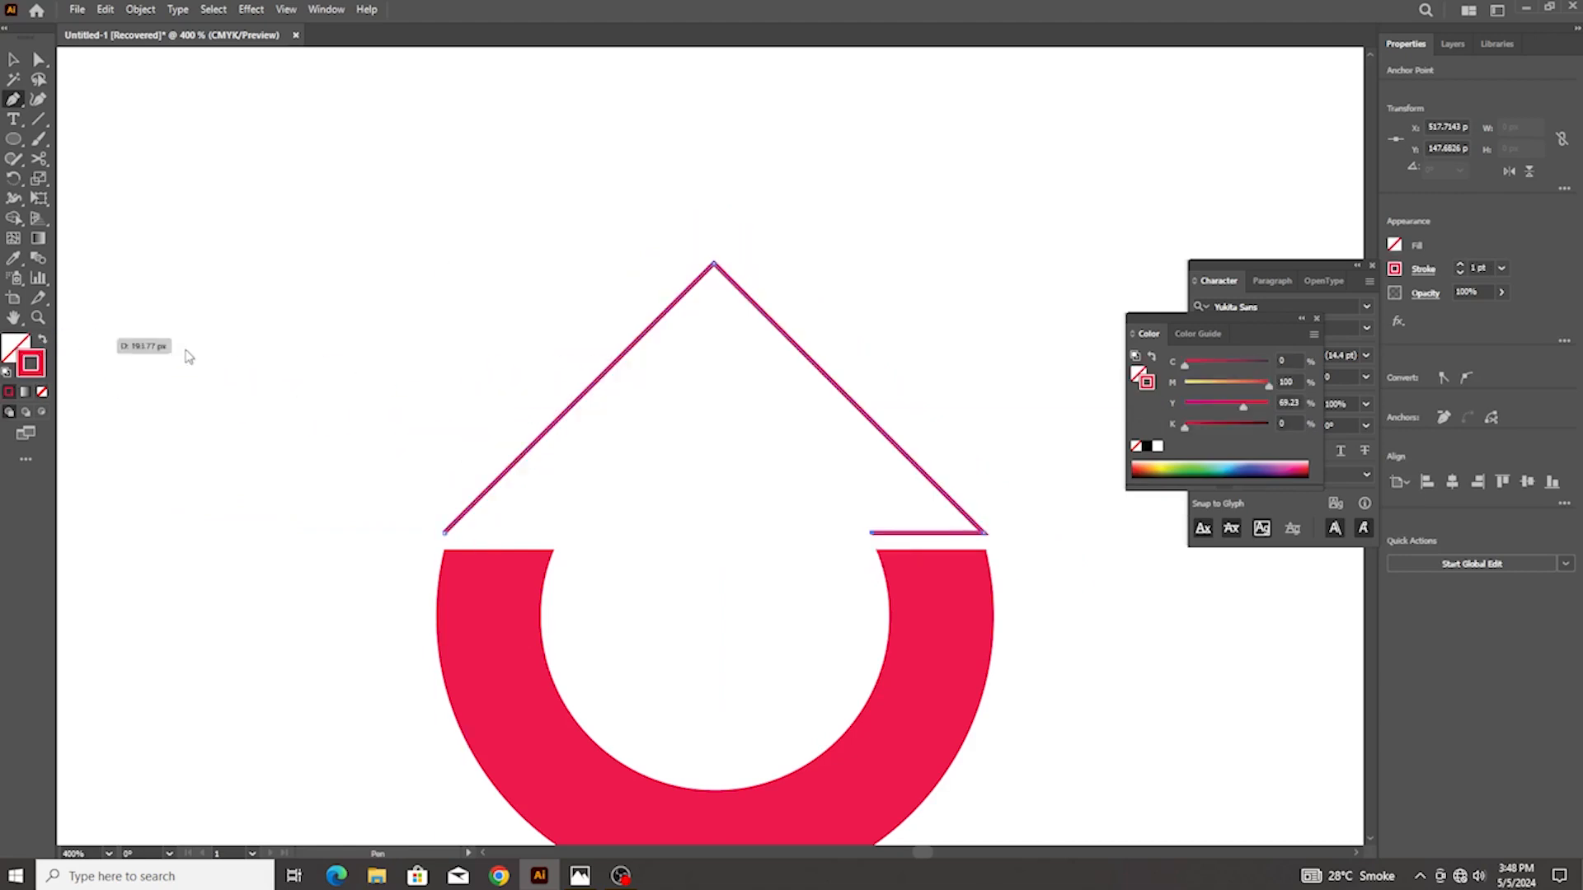
click(716, 380)
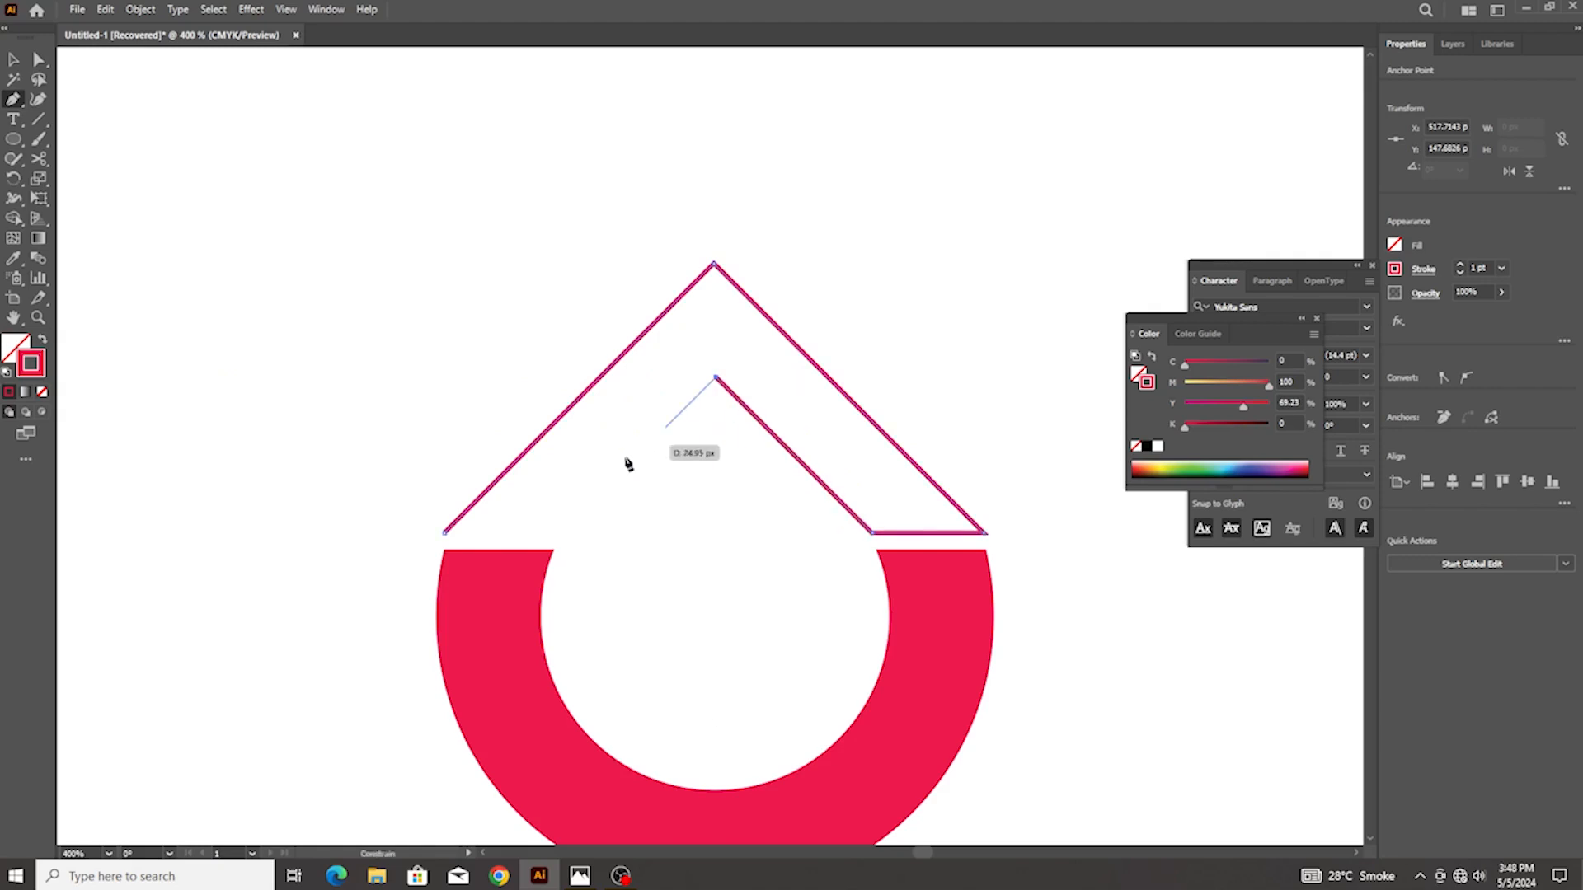
click(558, 535)
click(446, 534)
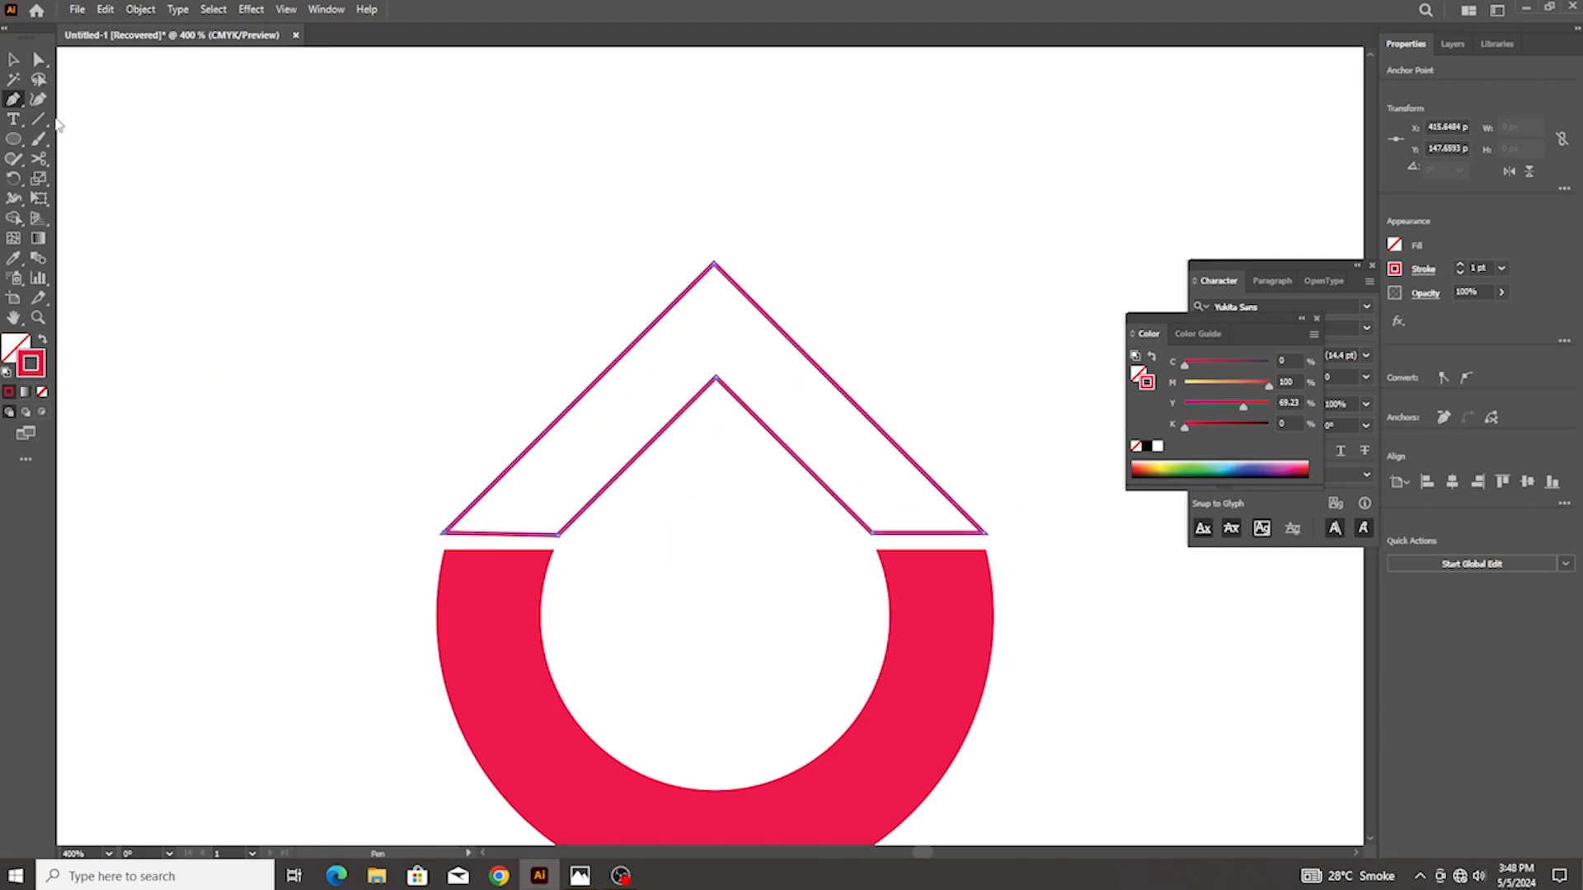
Give the closed roof outline a red fill with no stroke and deselect it
click(15, 59)
click(43, 341)
click(545, 382)
scroll(544, 381, down, 5)
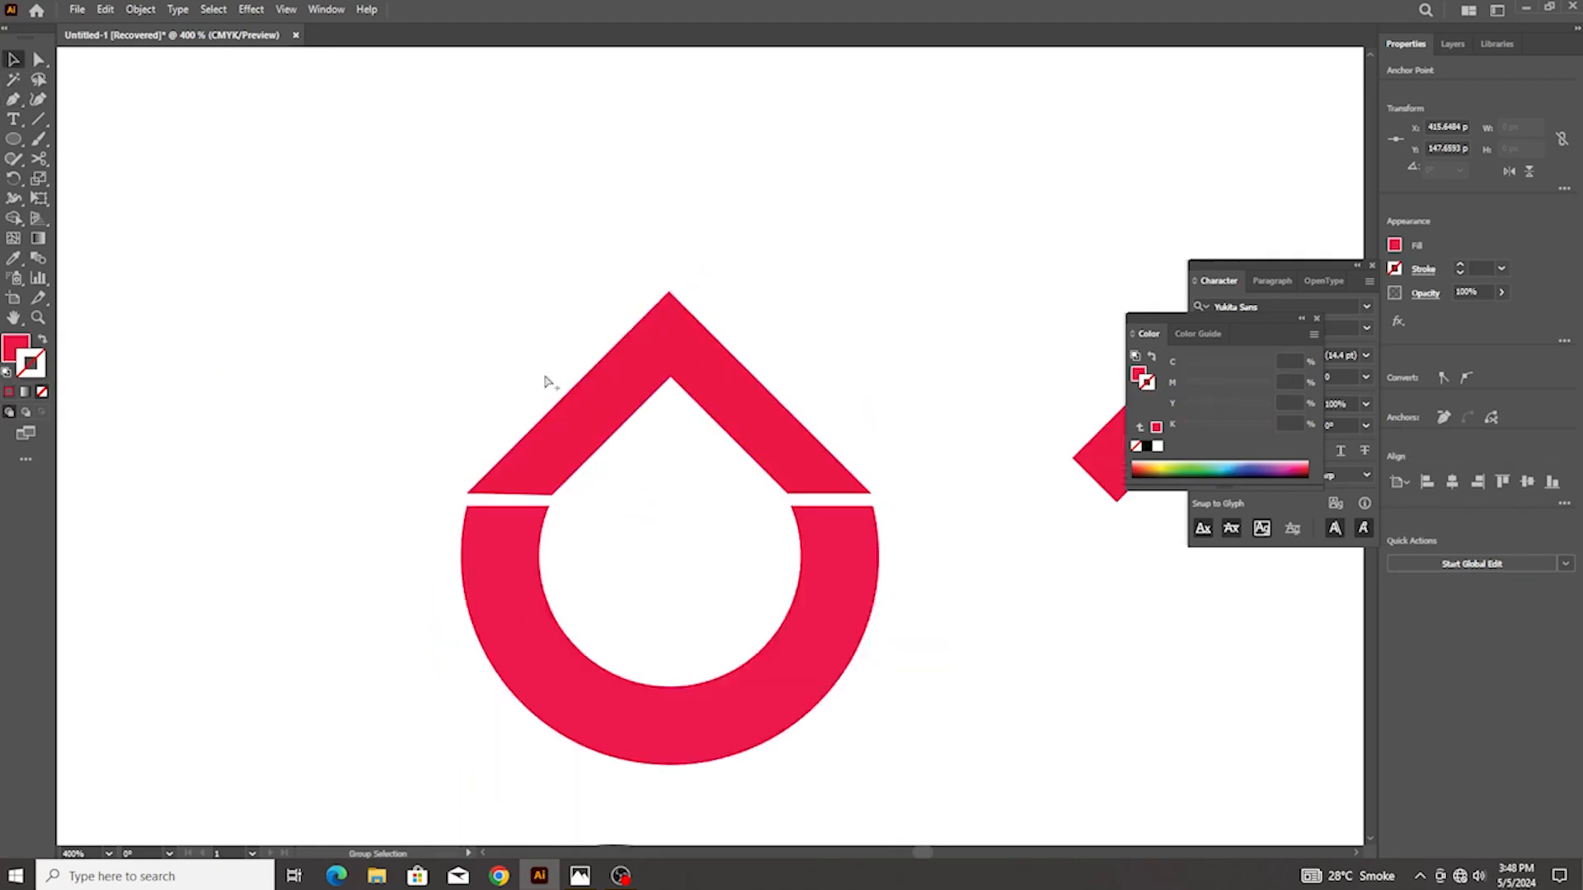
scroll(601, 475, up, 2)
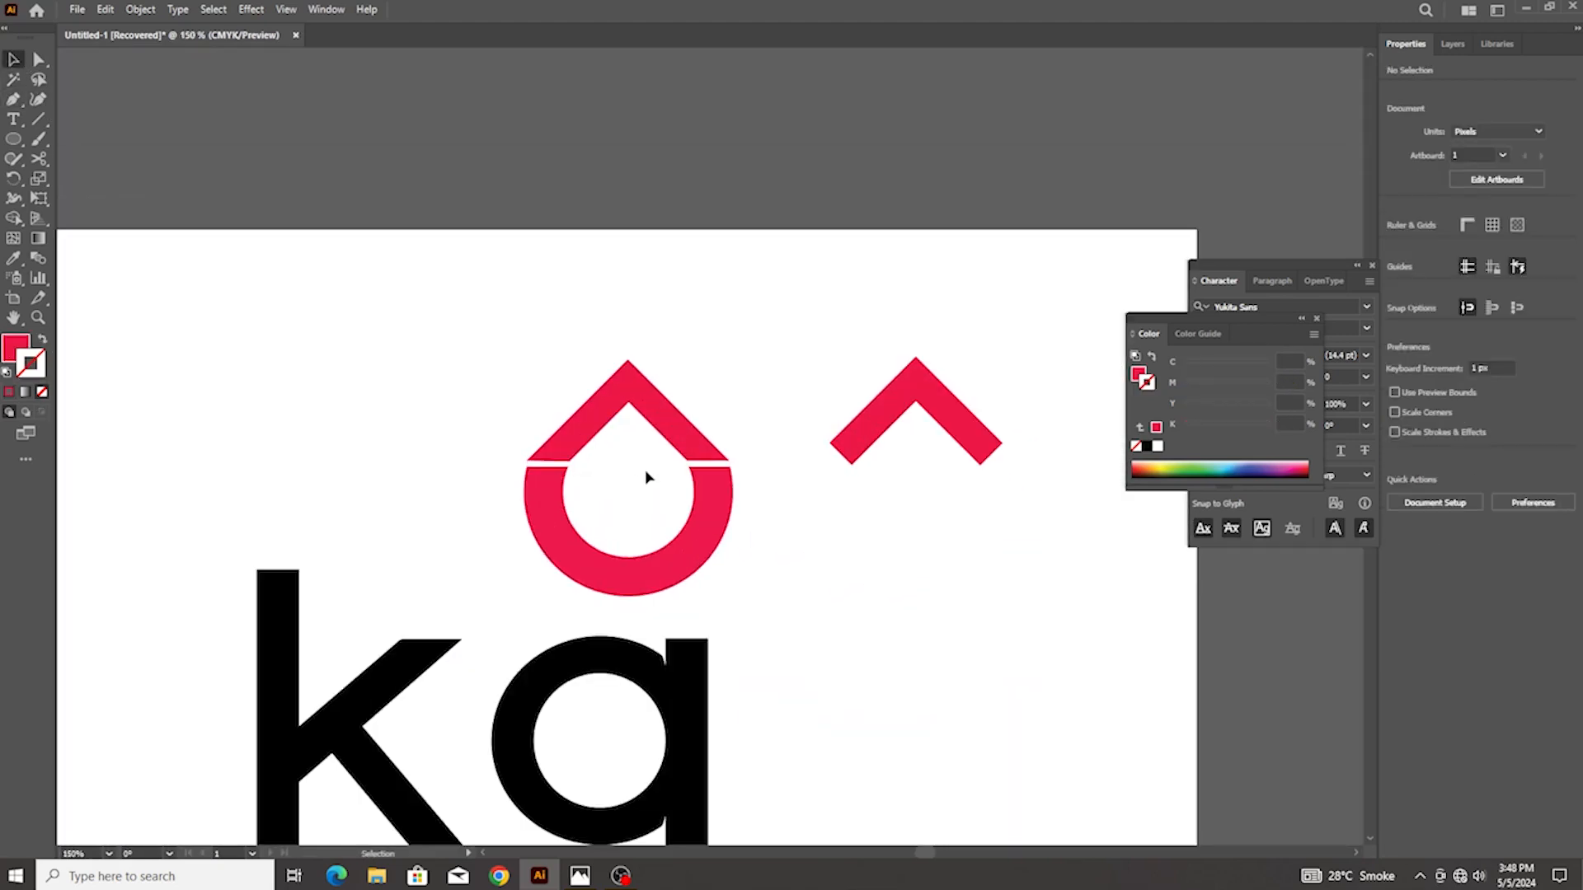
Try adding a red stroke around the filled roof shape and undo it
scroll(648, 477, up, 3)
click(708, 375)
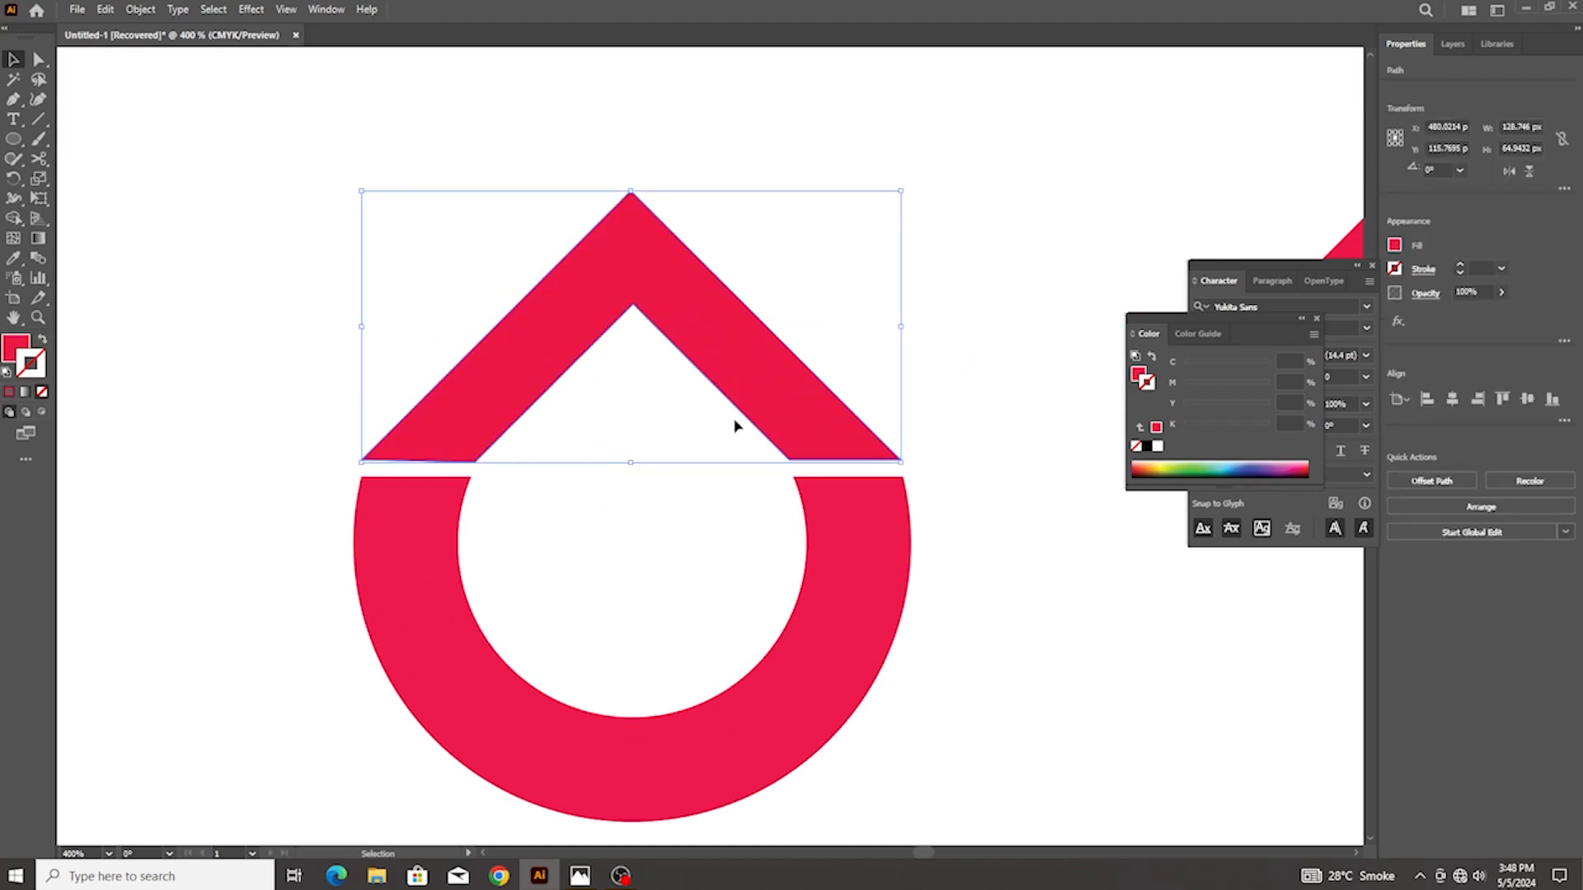
scroll(883, 462, up, 1)
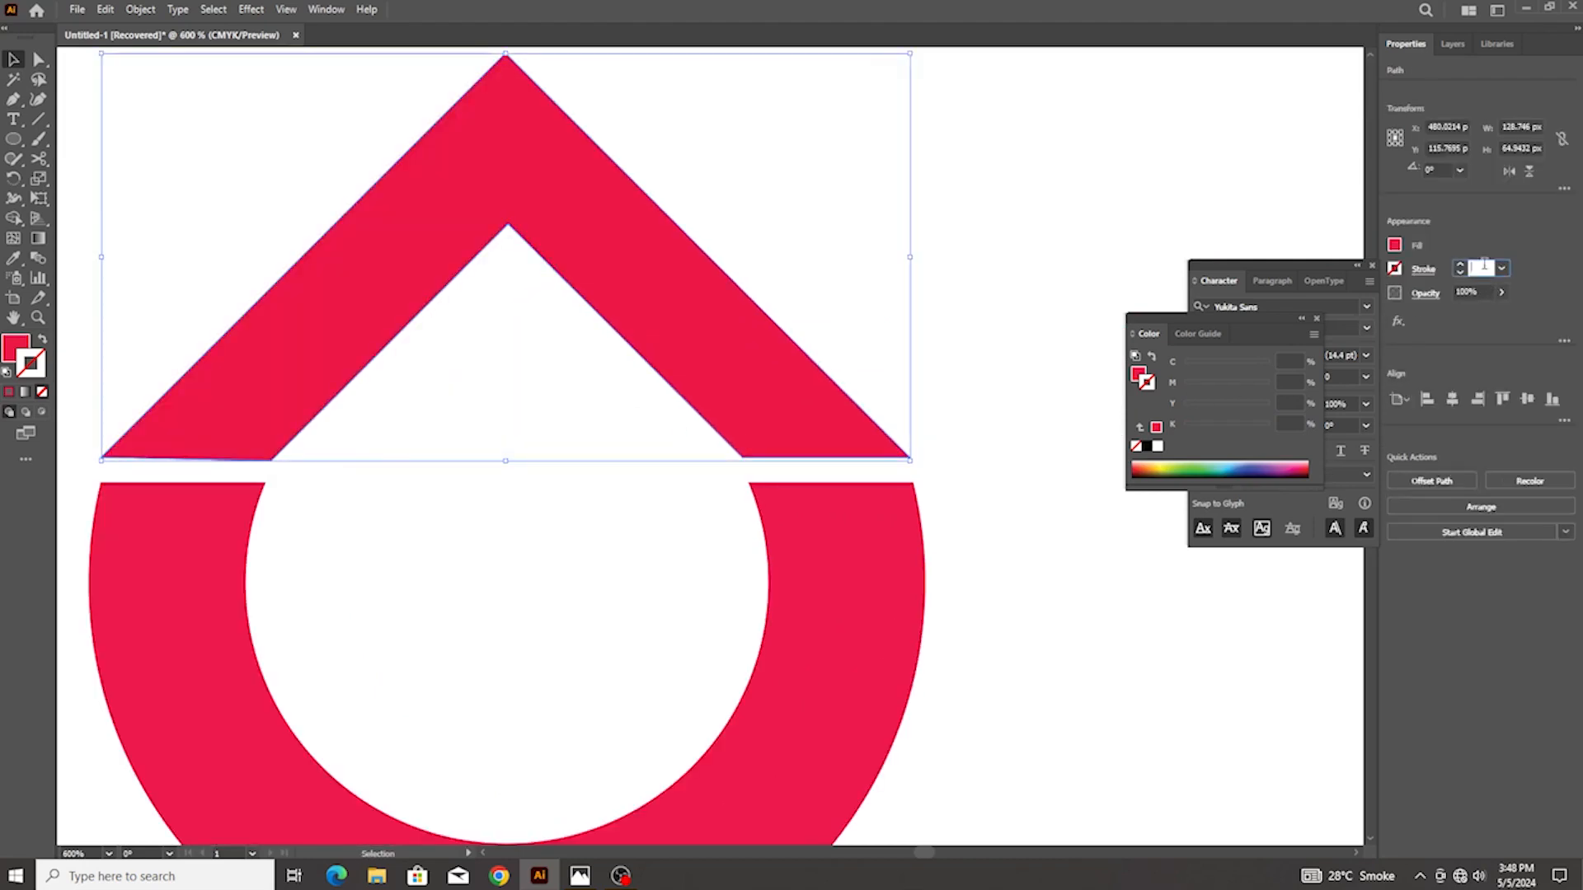
scroll(1484, 264, up, 1)
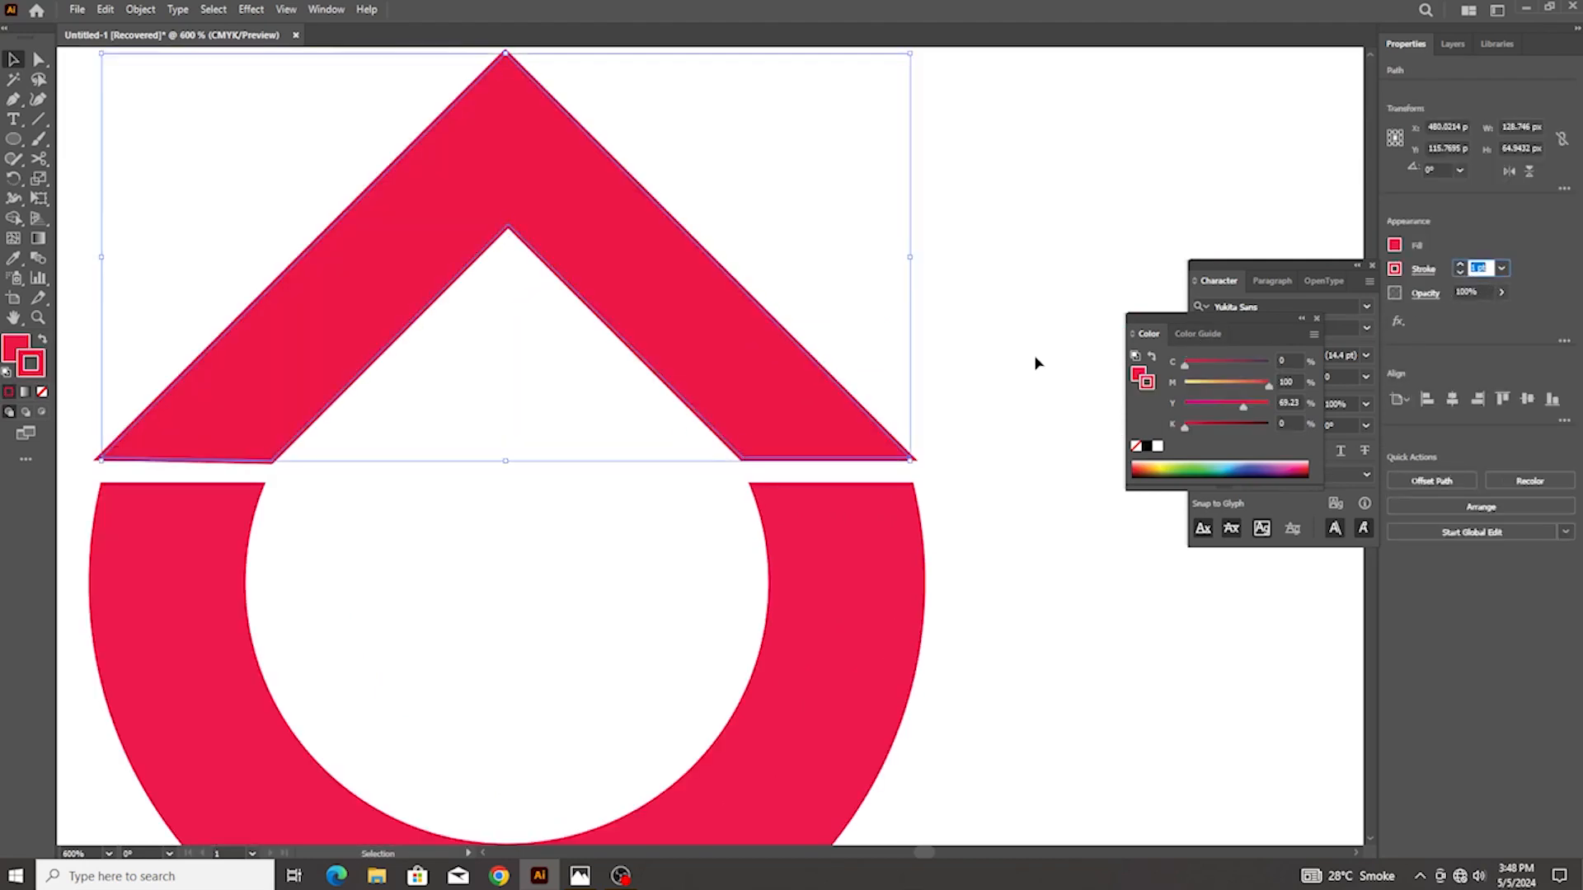
click(966, 358)
key(ctrl+z)
scroll(970, 362, down, 1)
scroll(493, 342, down, 3)
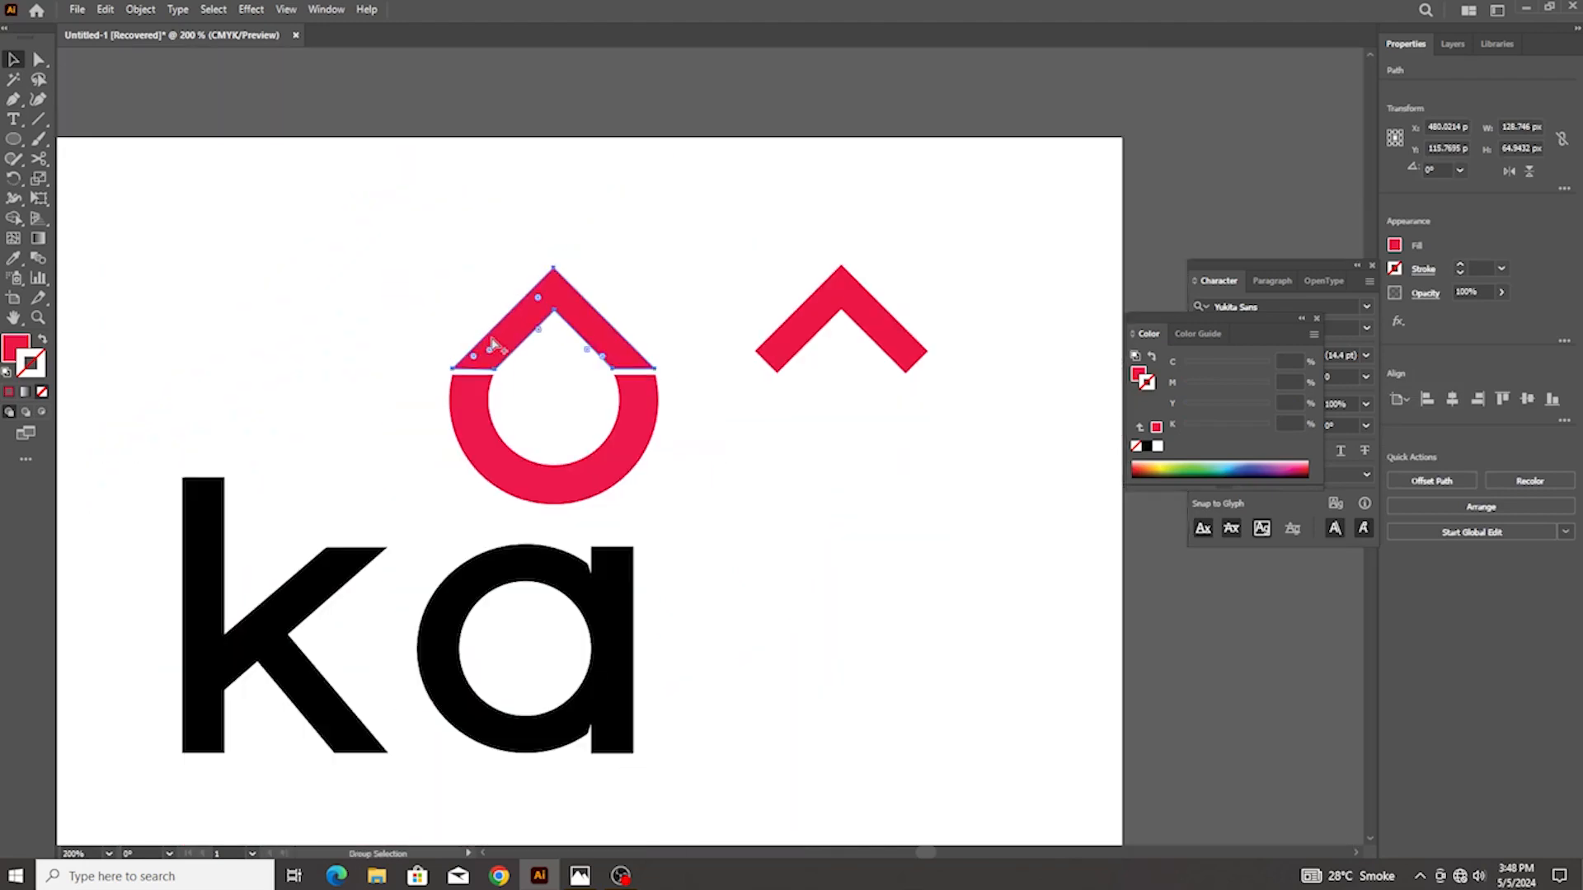
Centre the roof and the arc horizontally on each other and deselect them
drag(399, 267, 686, 466)
click(790, 499)
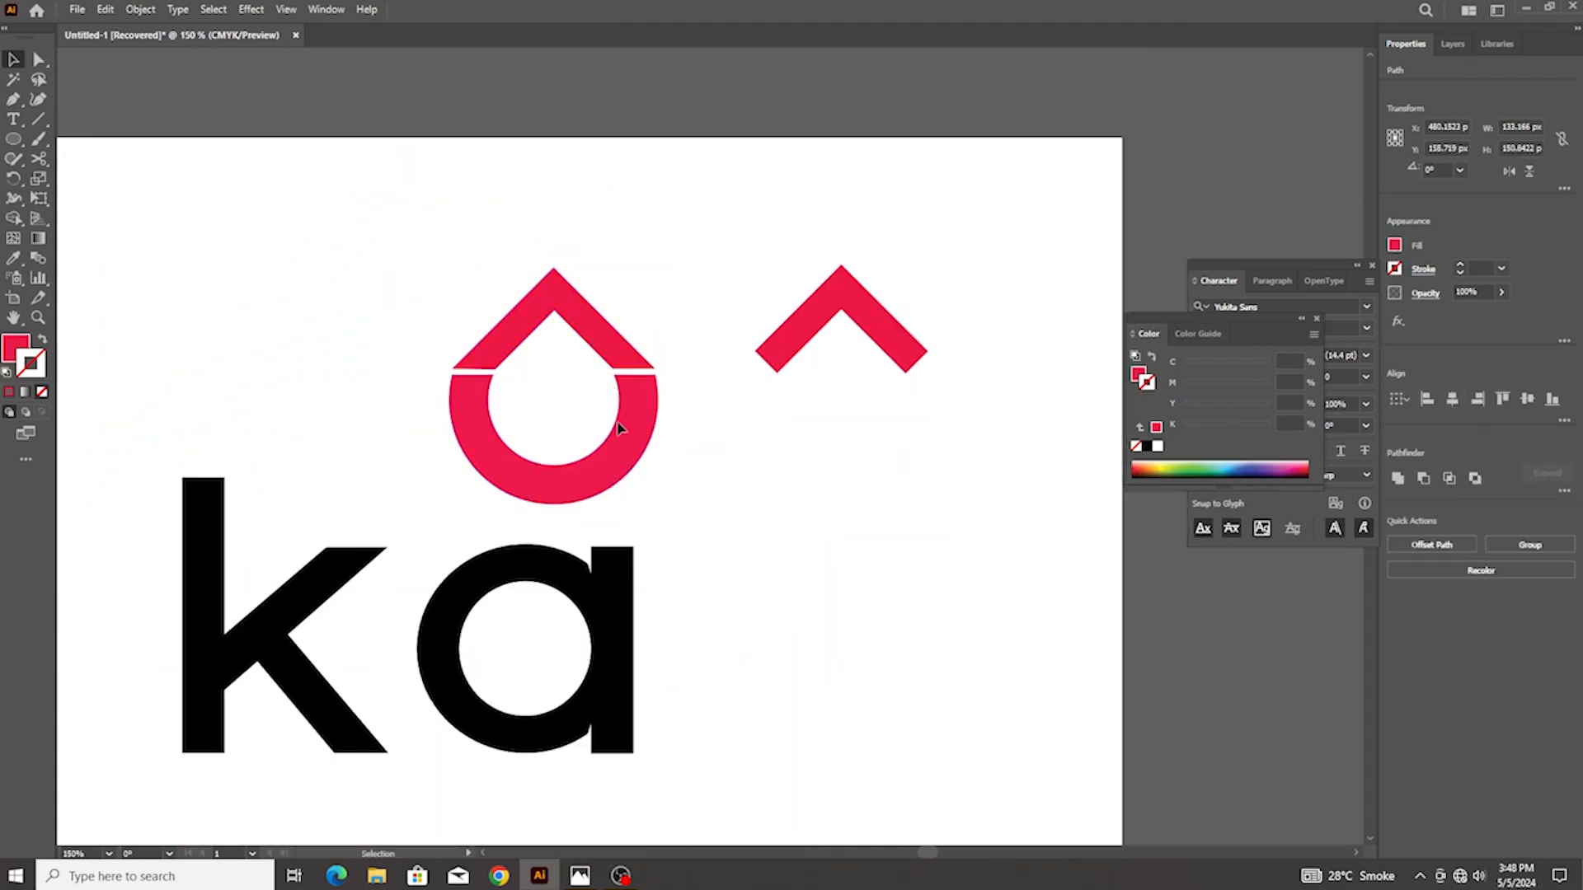
scroll(559, 358, up, 2)
scroll(494, 352, up, 1)
scroll(490, 353, down, 2)
scroll(490, 353, down, 1)
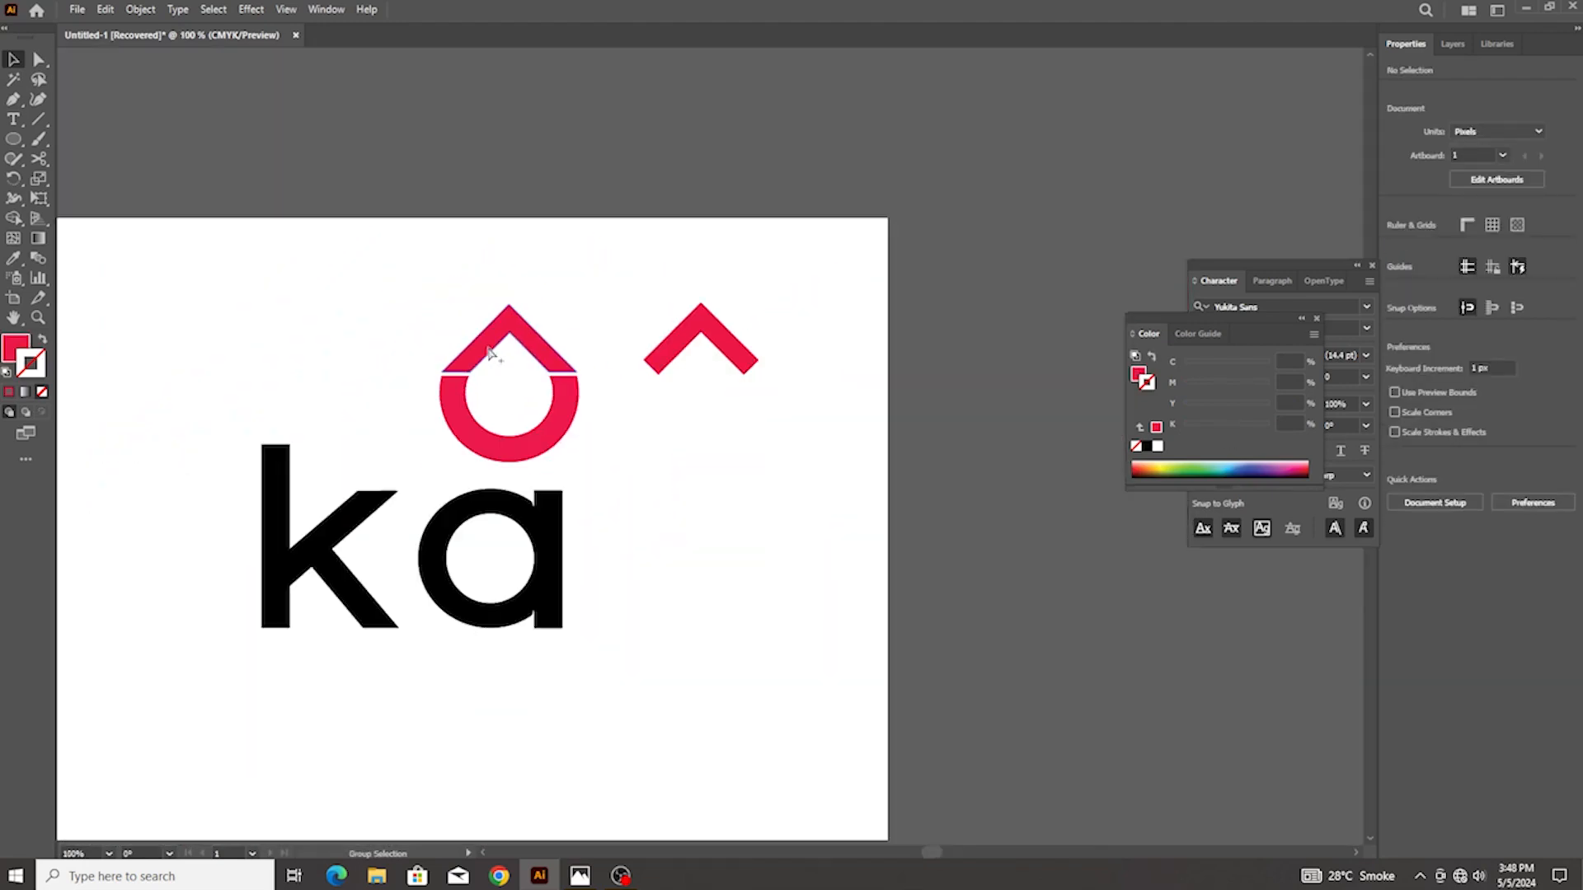
scroll(572, 437, up, 1)
scroll(506, 409, up, 1)
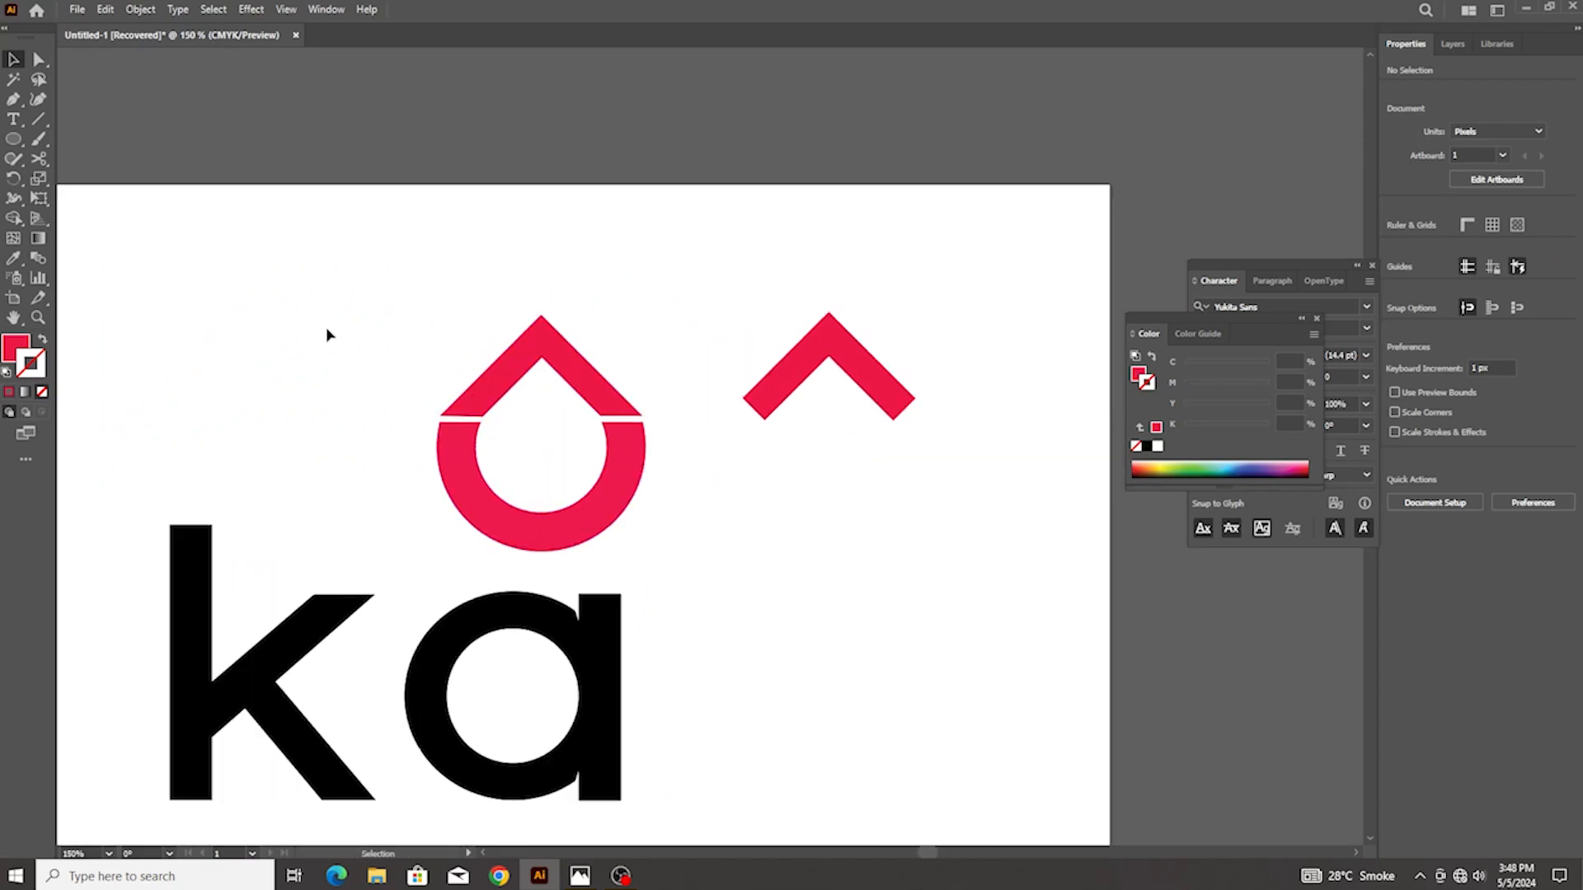
scroll(378, 359, down, 1)
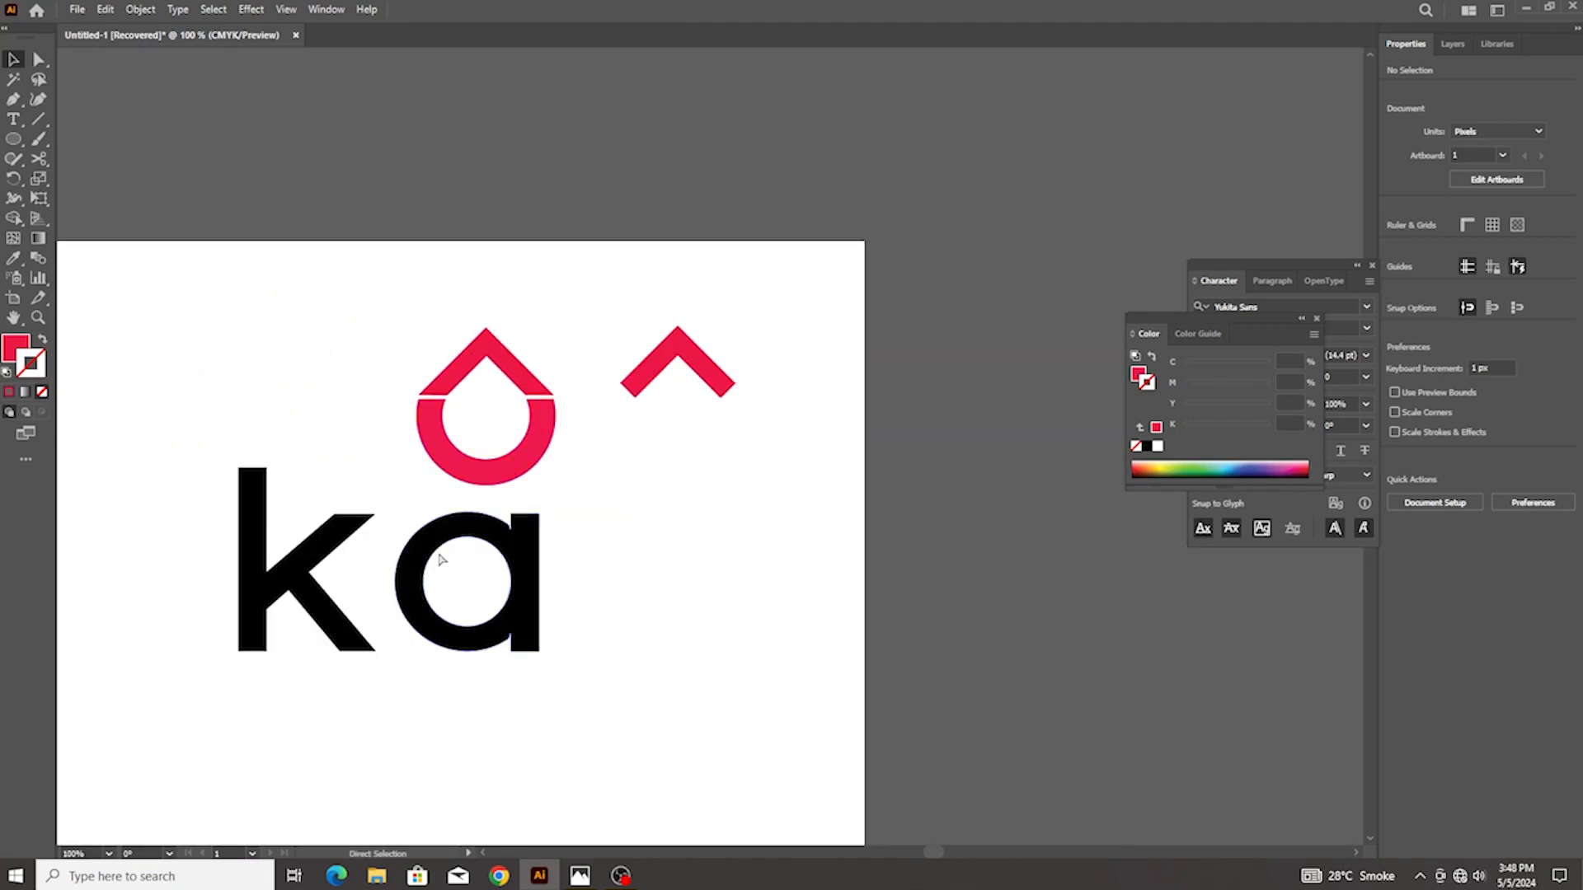
key(v)
scroll(520, 427, up, 1)
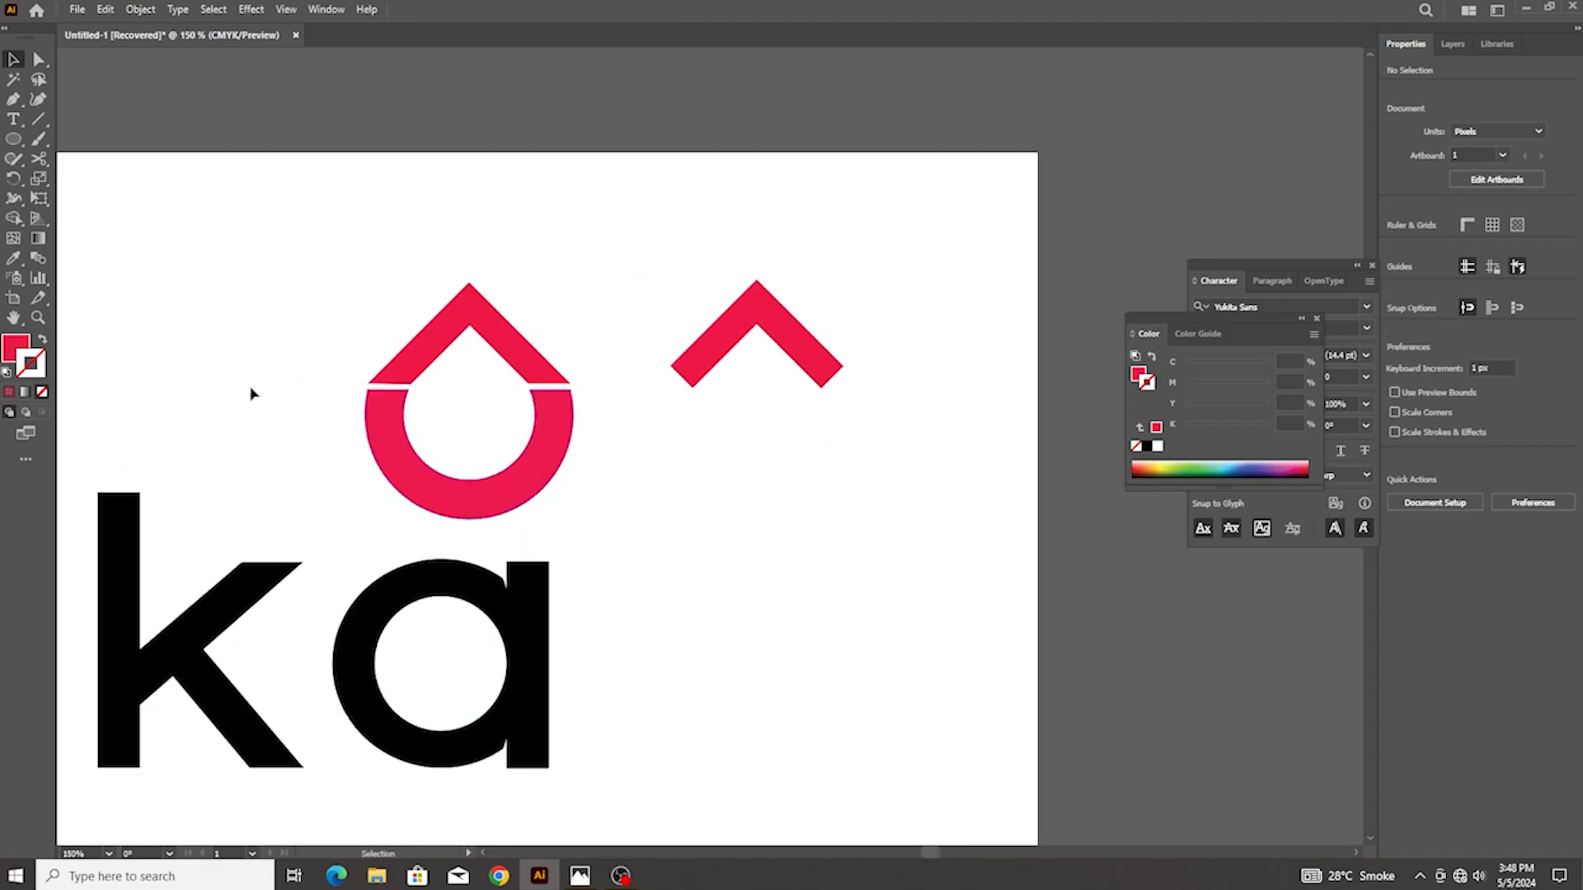
Draw a rectangle about 27 × 54 px over the lower stem of the letter a, matching the stem's width
right_click(15, 140)
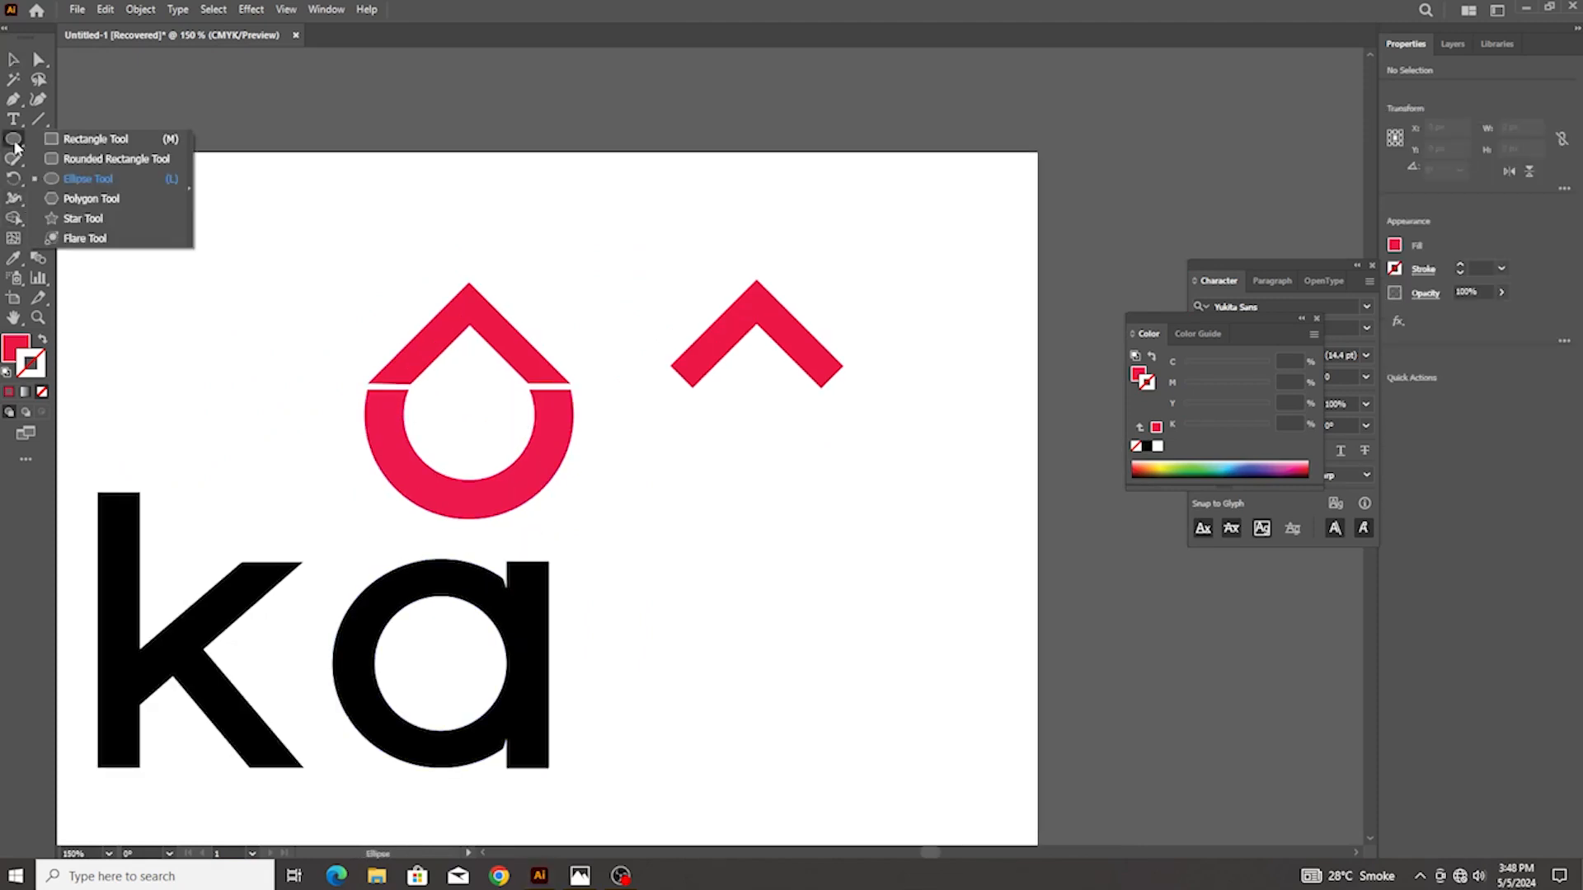
click(76, 142)
scroll(459, 622, up, 4)
scroll(535, 649, down, 2)
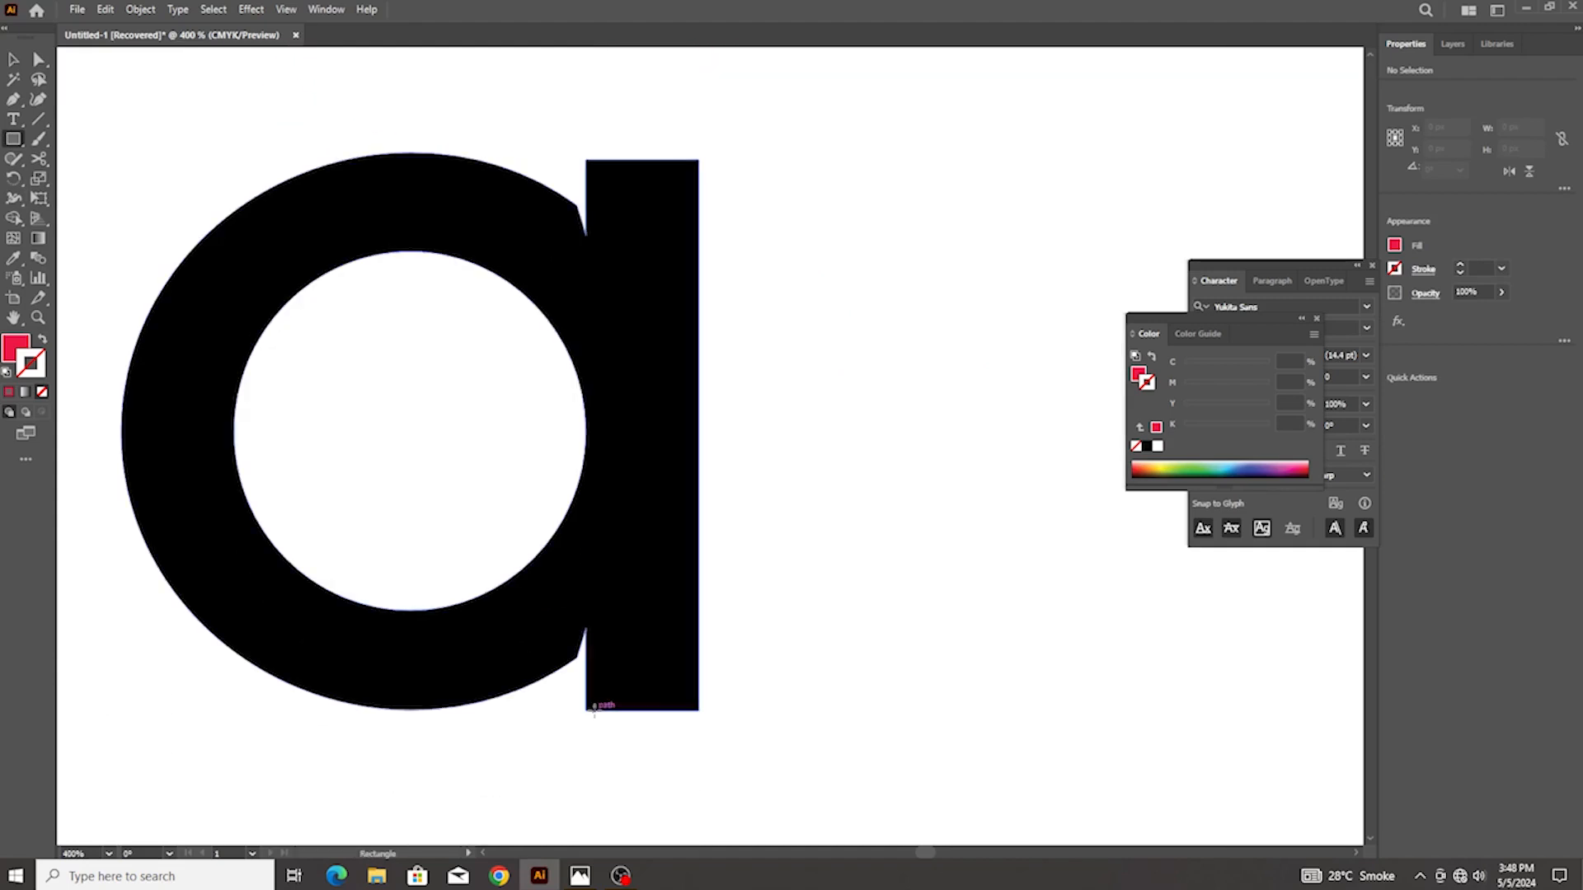
mouse_move(586, 711)
mouse_down()
mouse_move(698, 641)
mouse_move(699, 485)
mouse_up()
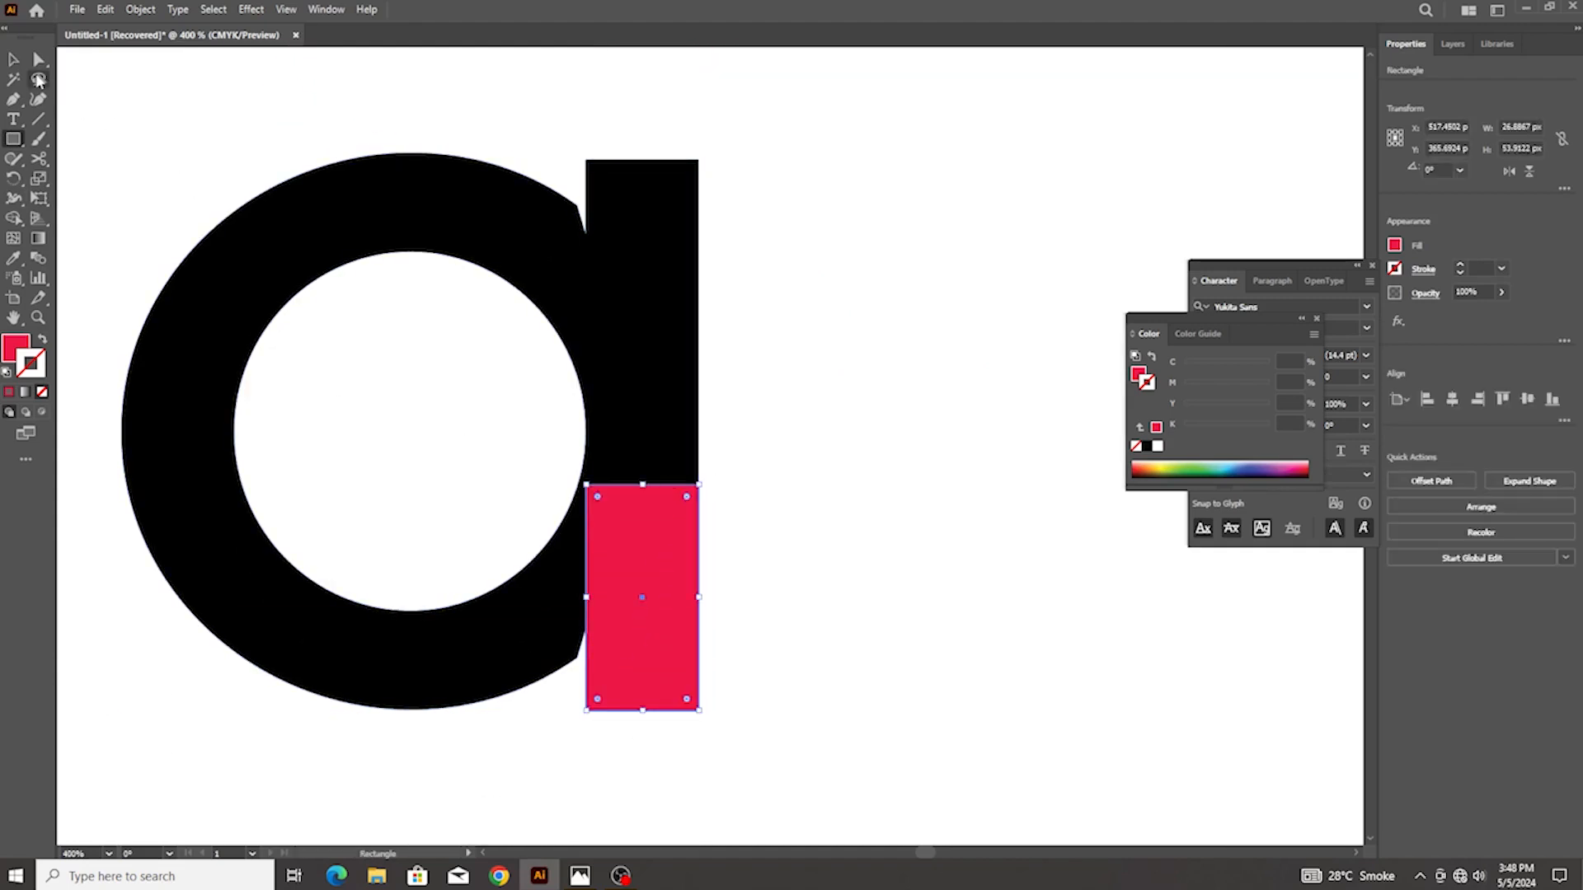
scroll(774, 566, up, 3)
scroll(554, 681, up, 4)
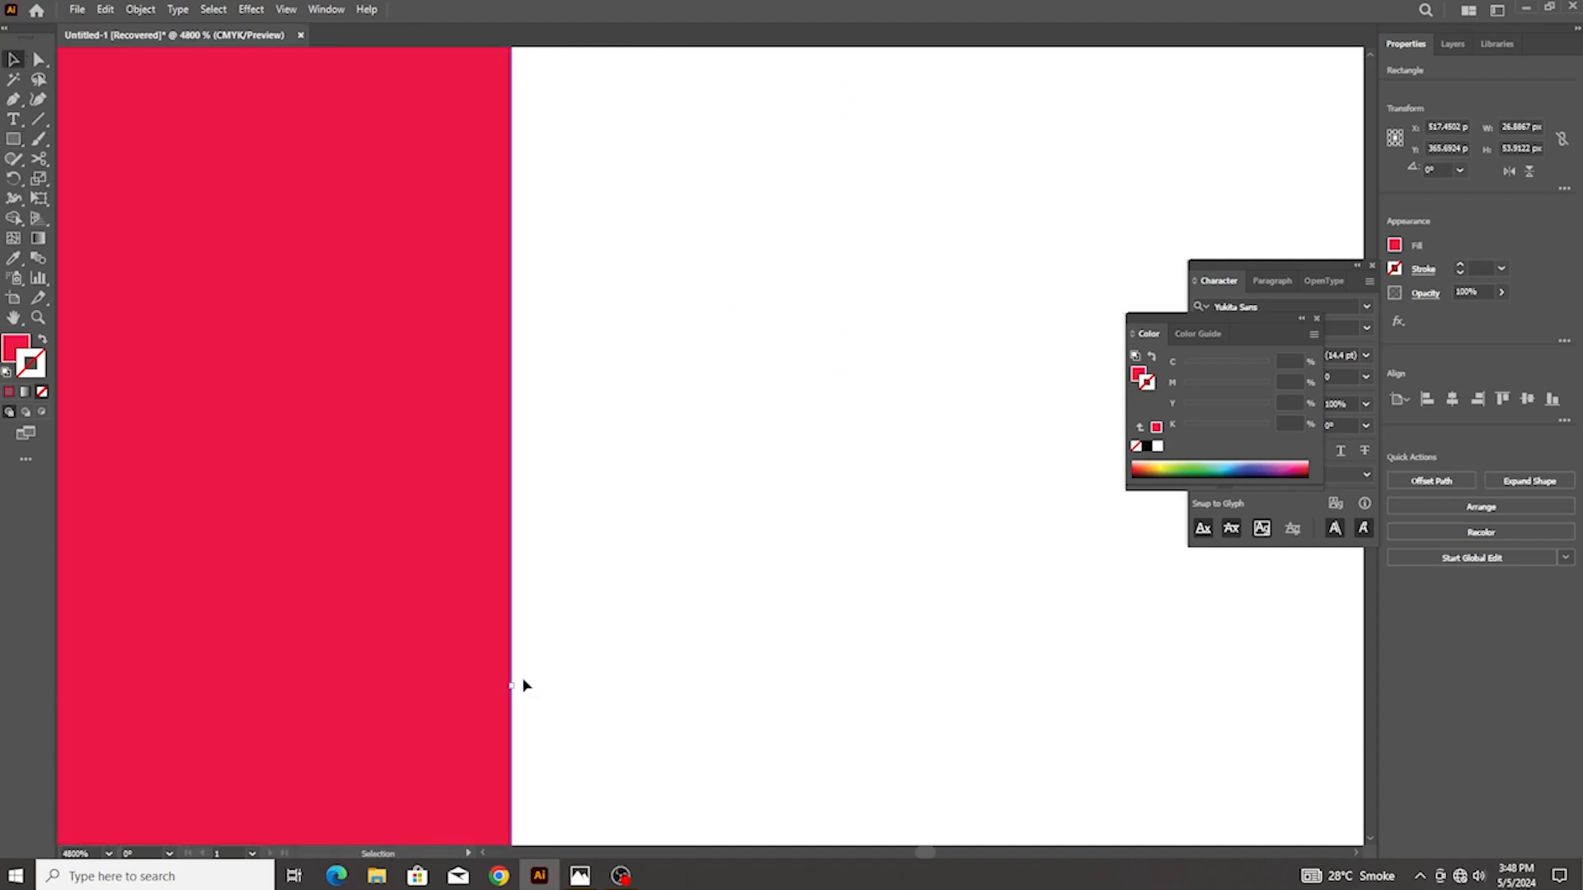
scroll(513, 685, down, 10)
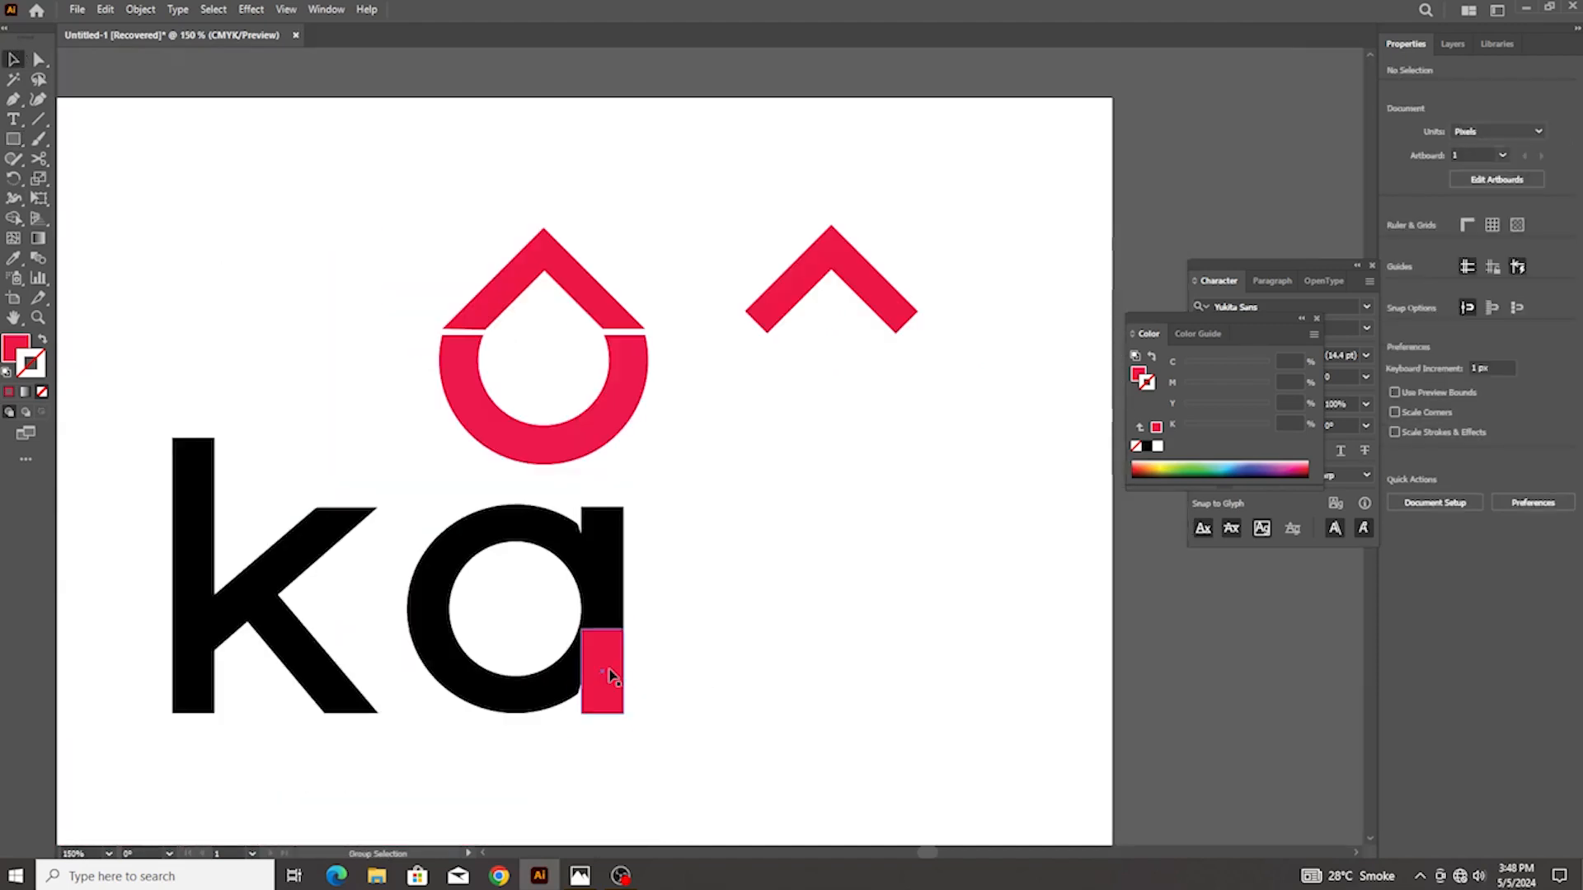
Move the rectangle onto the right side of the red arc and give it the black fill of the letter a
drag(608, 661, 647, 340)
click(560, 521)
key(v)
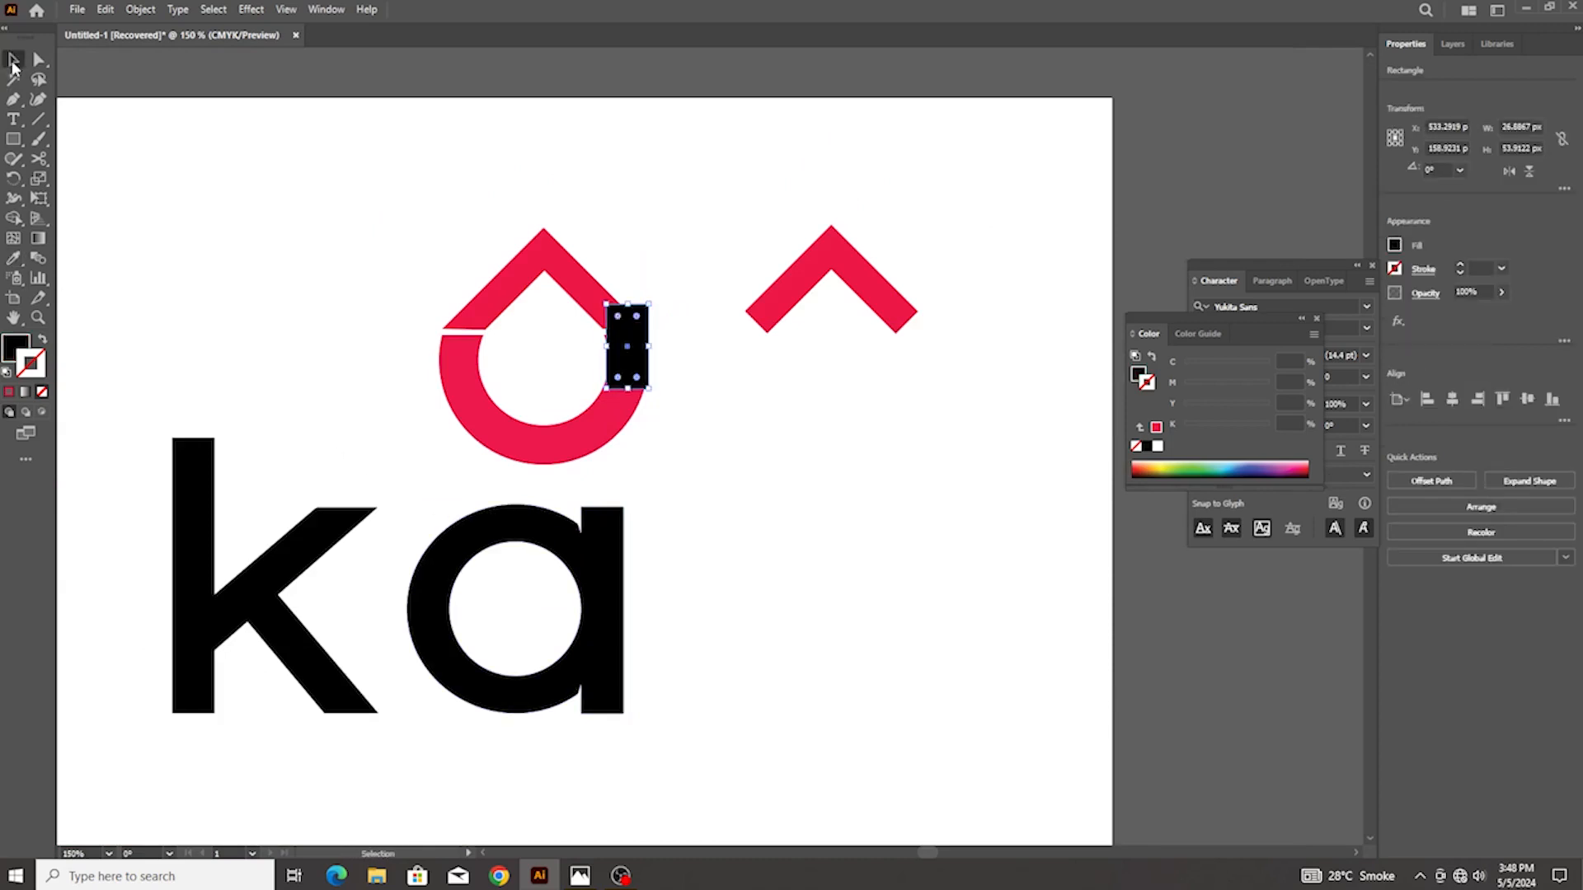
Narrow the black rectangle to about 25 px by bringing its left edge to the arc's inner edge
scroll(627, 346, up, 3)
scroll(653, 340, up, 2)
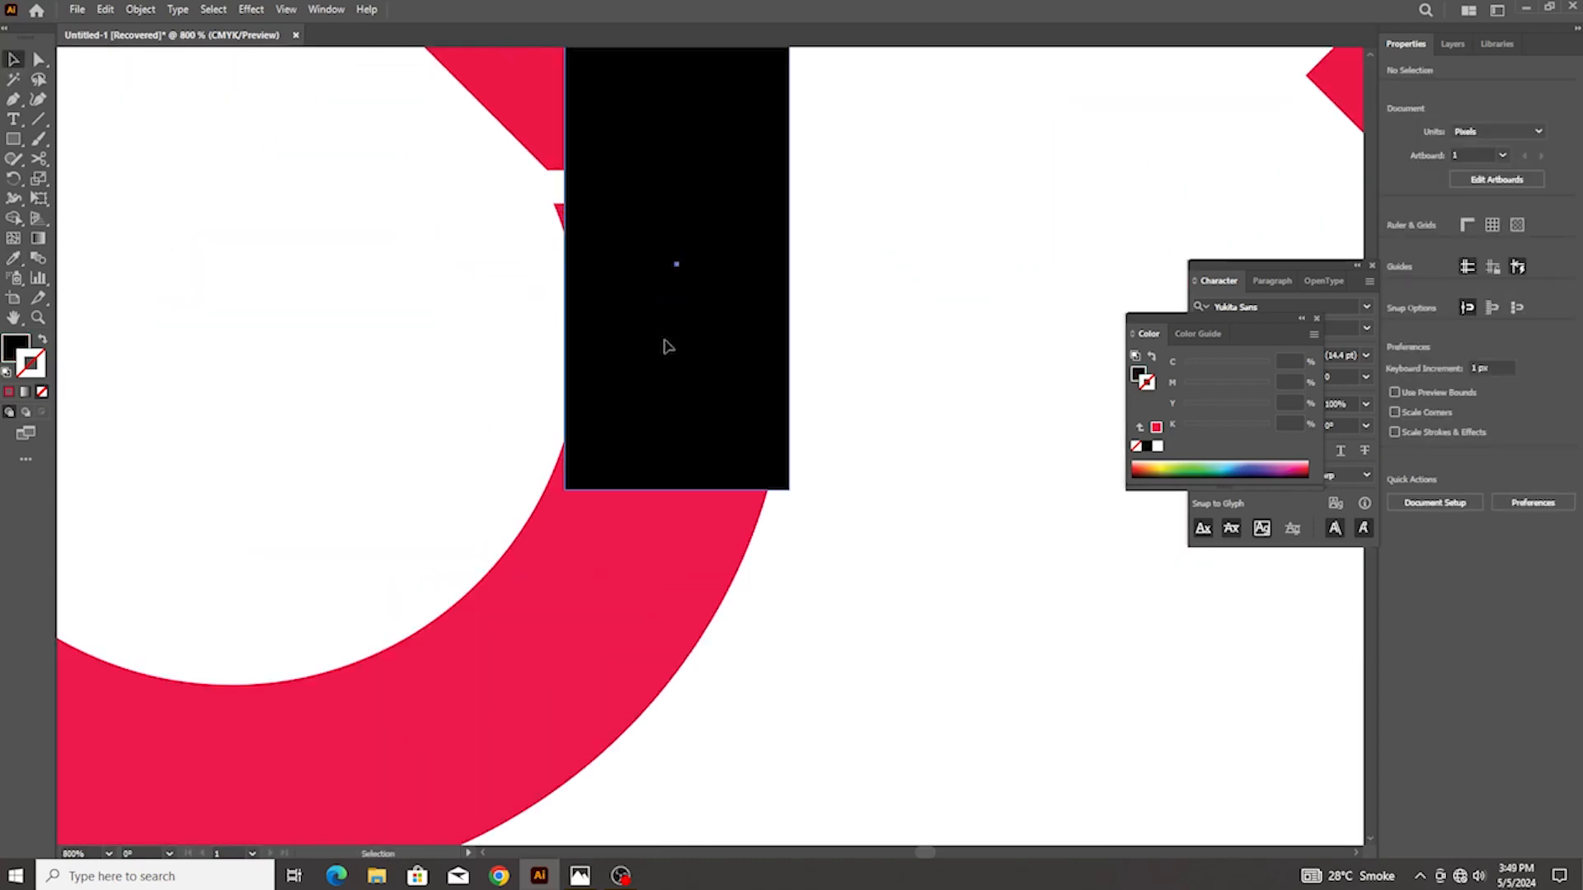
scroll(668, 359, down, 2)
drag(622, 319, 629, 322)
scroll(719, 345, up, 2)
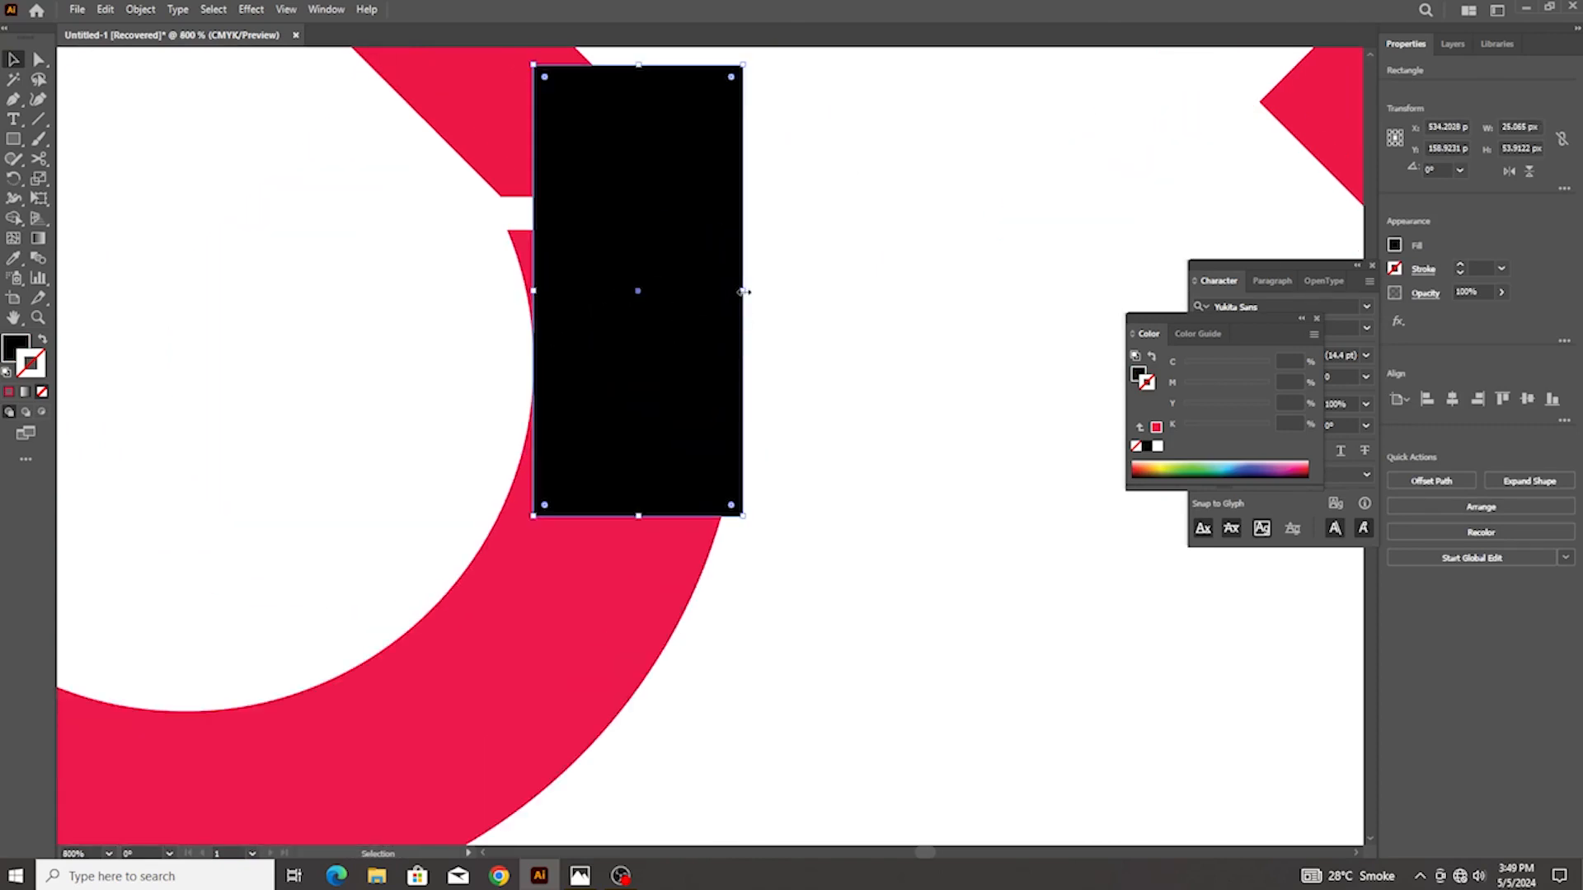
mouse_move(743, 291)
mouse_down()
mouse_move(727, 295)
mouse_move(745, 313)
mouse_up()
Extend the black rectangle down to the arc's lowest level and up beside the roof's slope to form the a's stem
scroll(692, 427, down, 3)
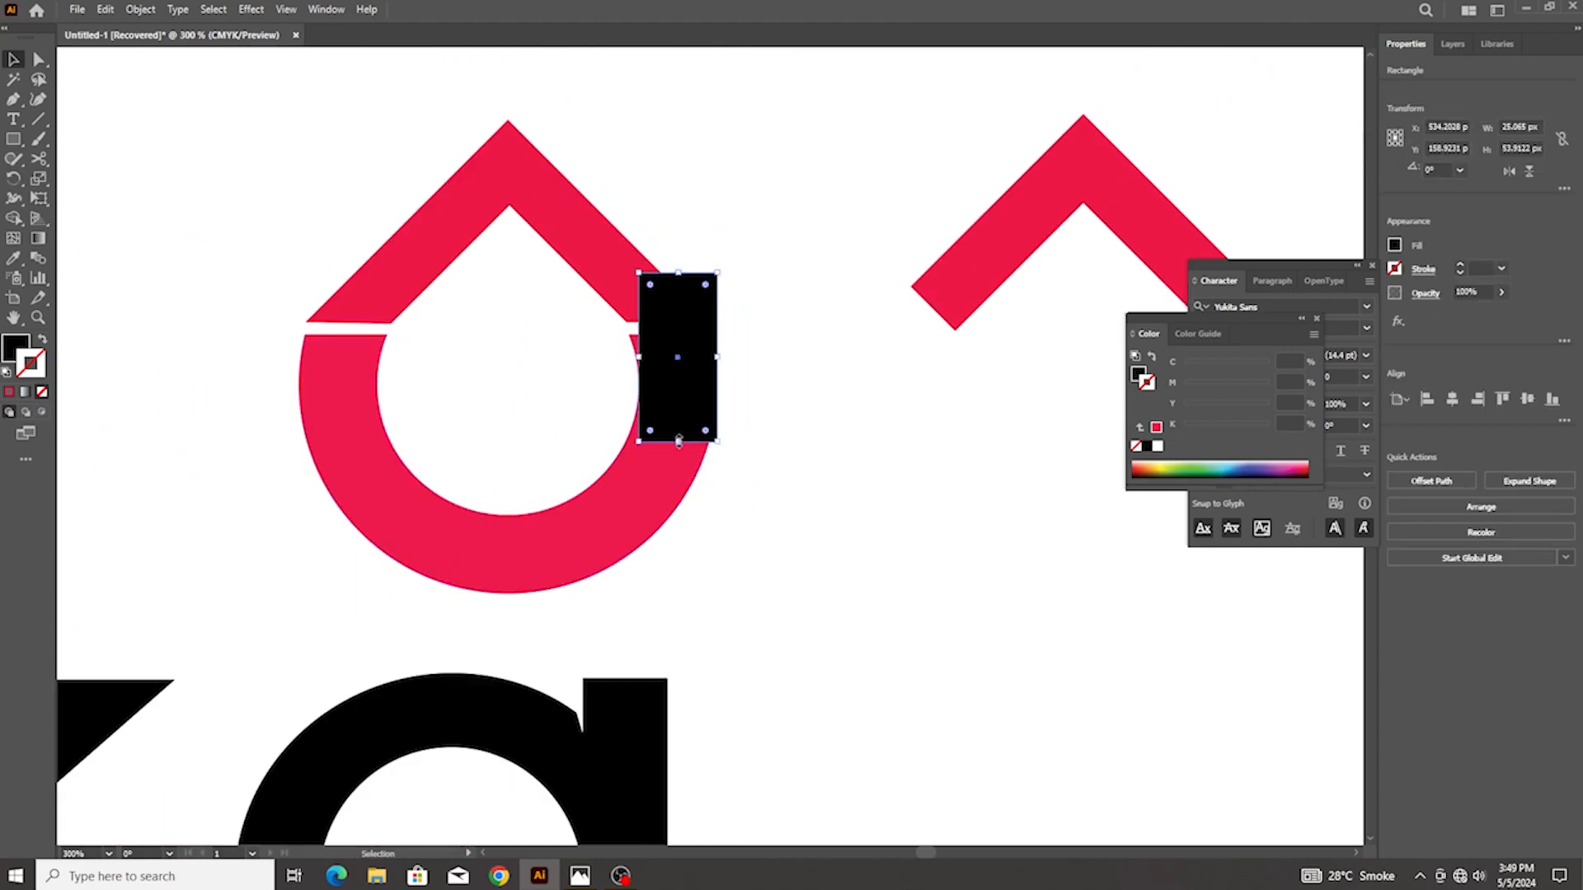
drag(678, 442, 685, 594)
drag(681, 274, 696, 201)
click(756, 354)
Offset the red roof's path outward by 2 px with mitered joins
click(617, 266)
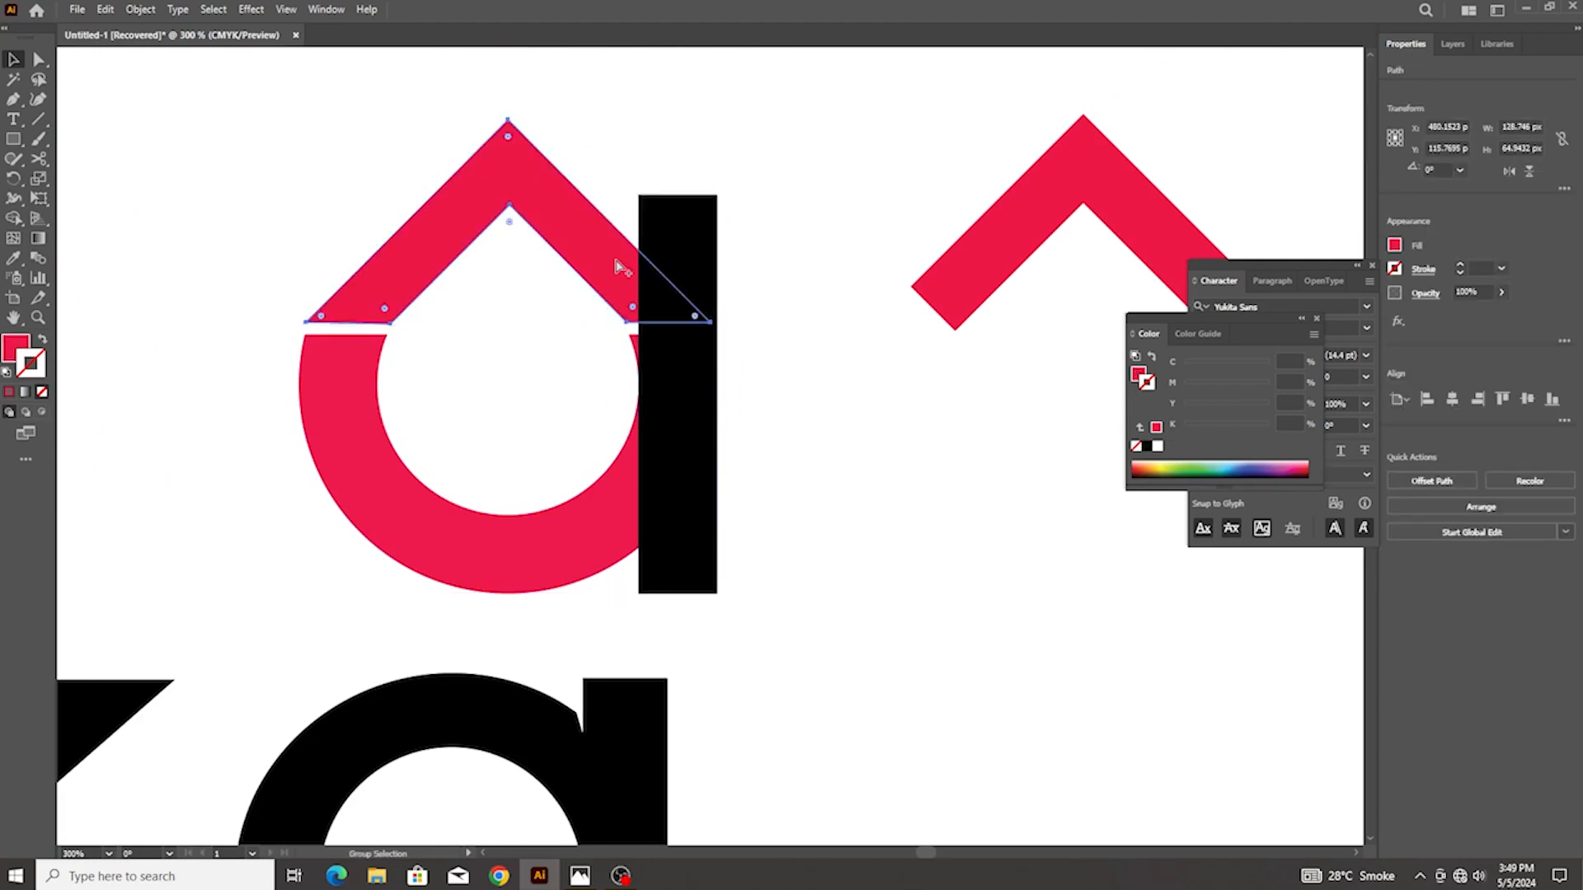
scroll(610, 314, up, 1)
scroll(606, 324, down, 1)
click(141, 9)
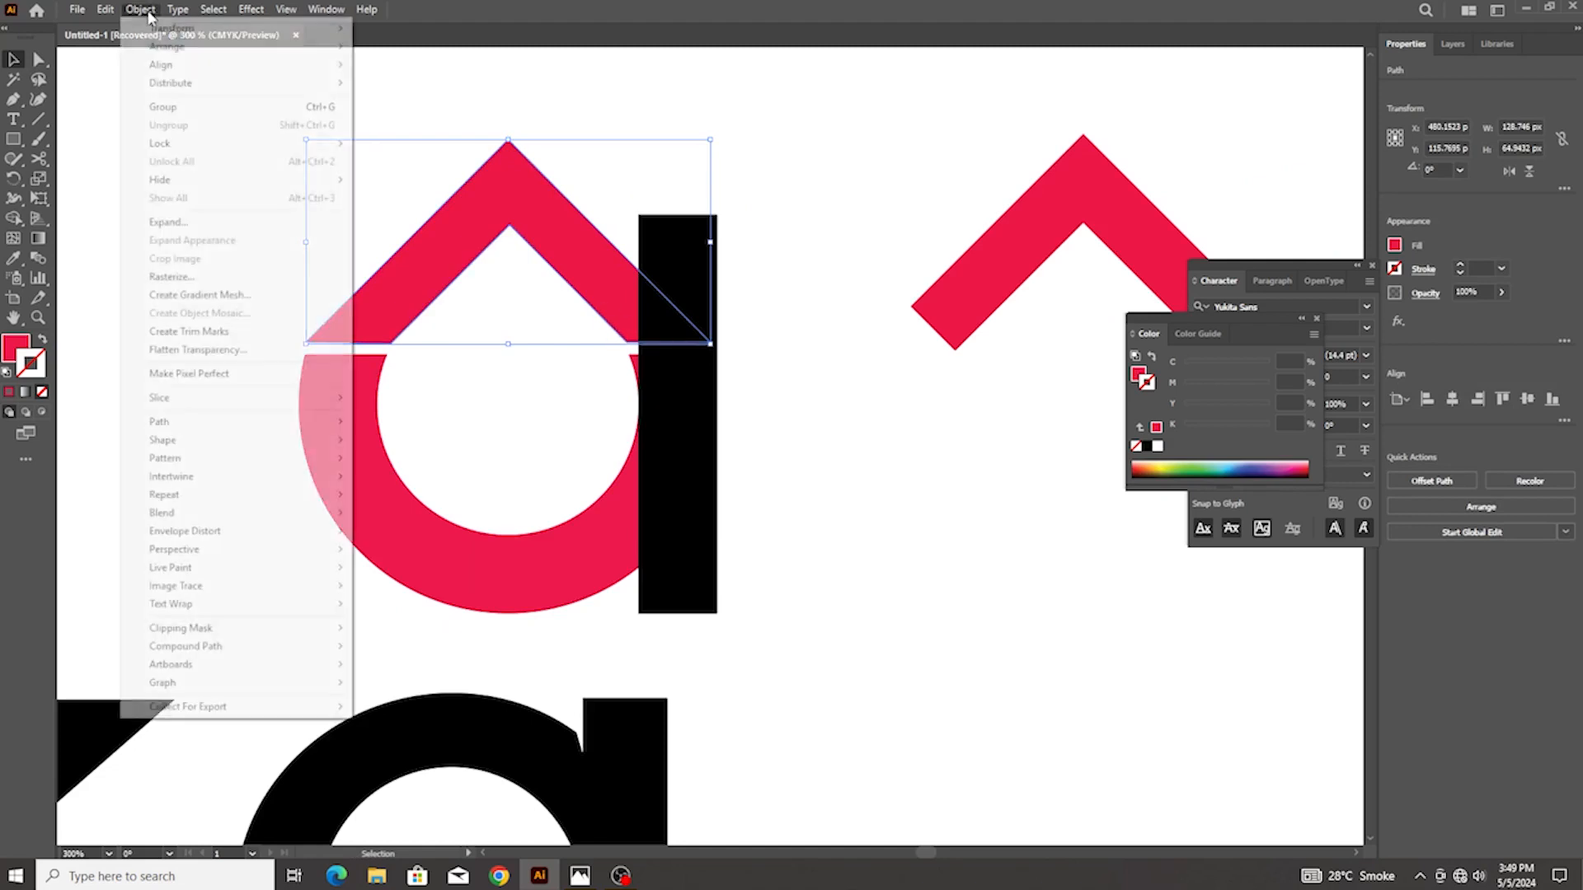
mouse_move(257, 426)
click(432, 490)
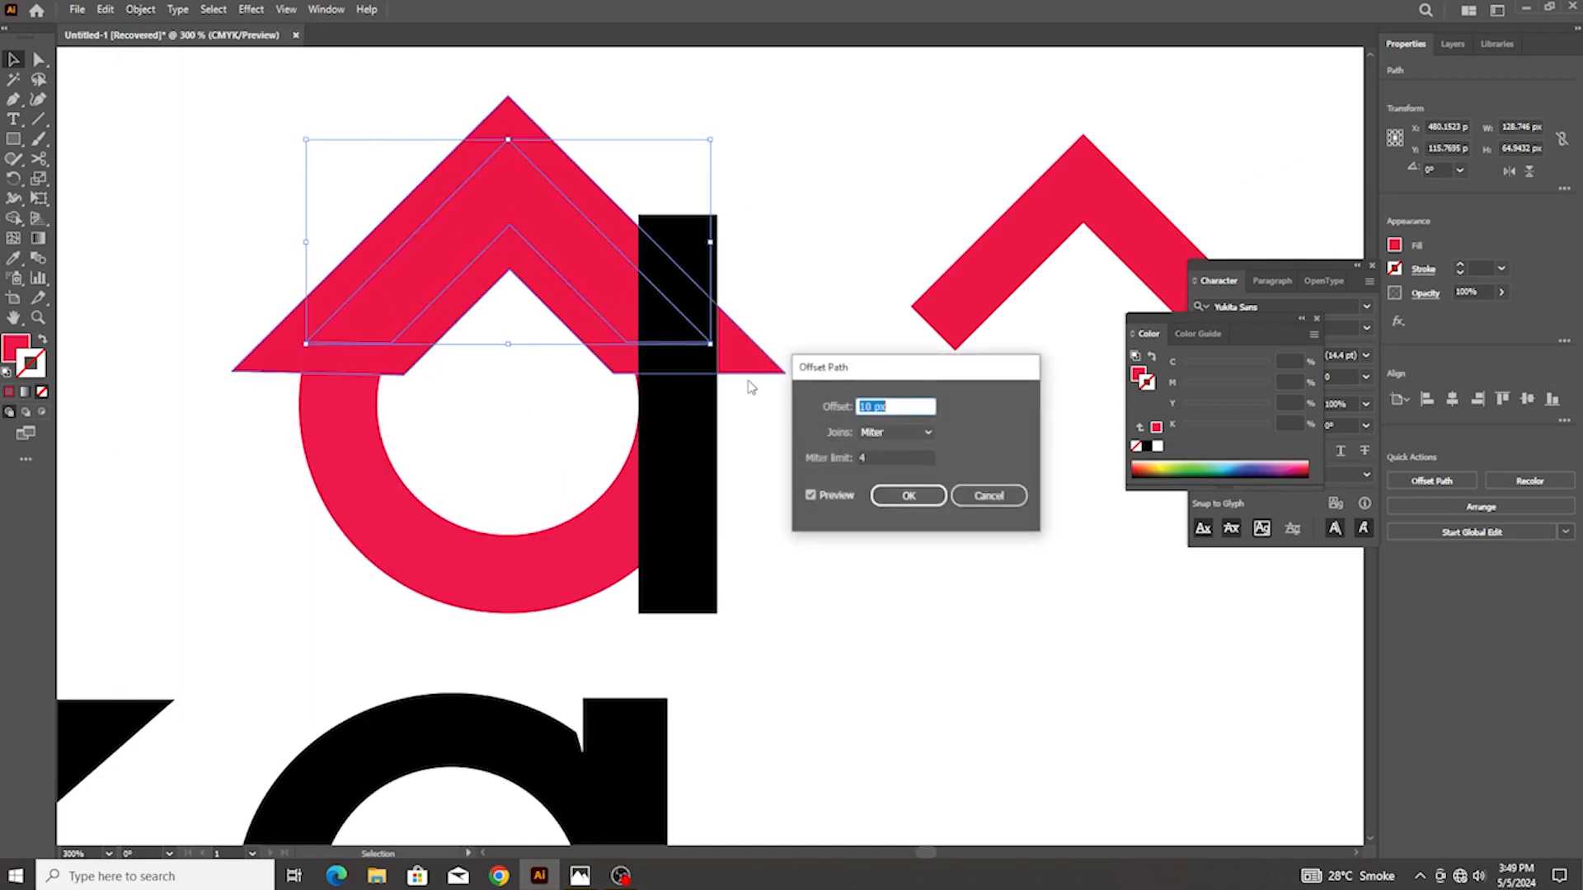
key(Up)
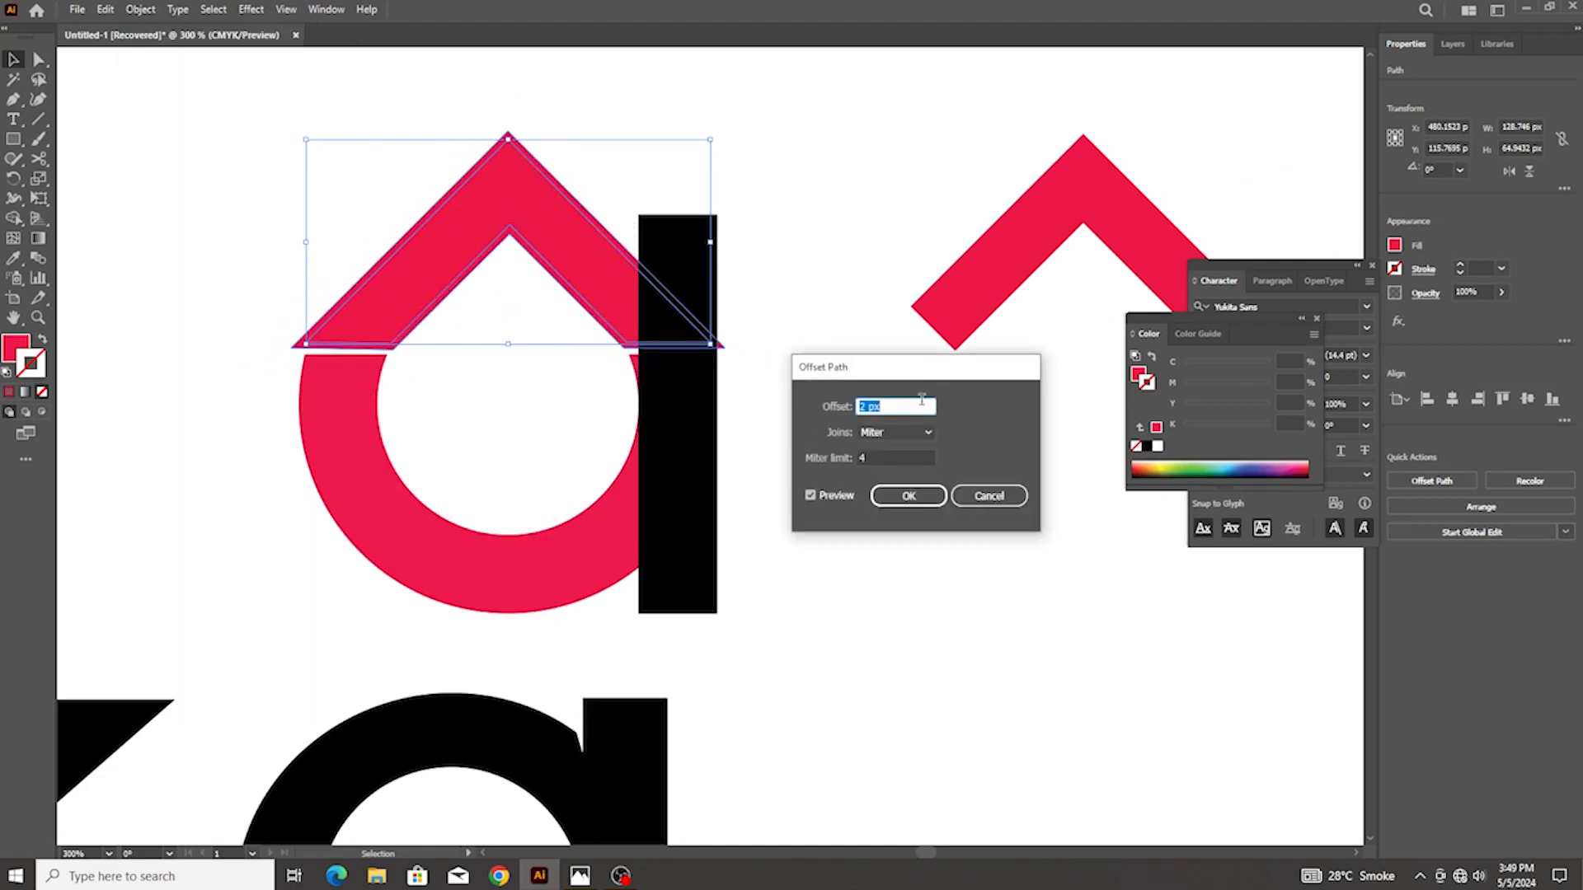
click(907, 497)
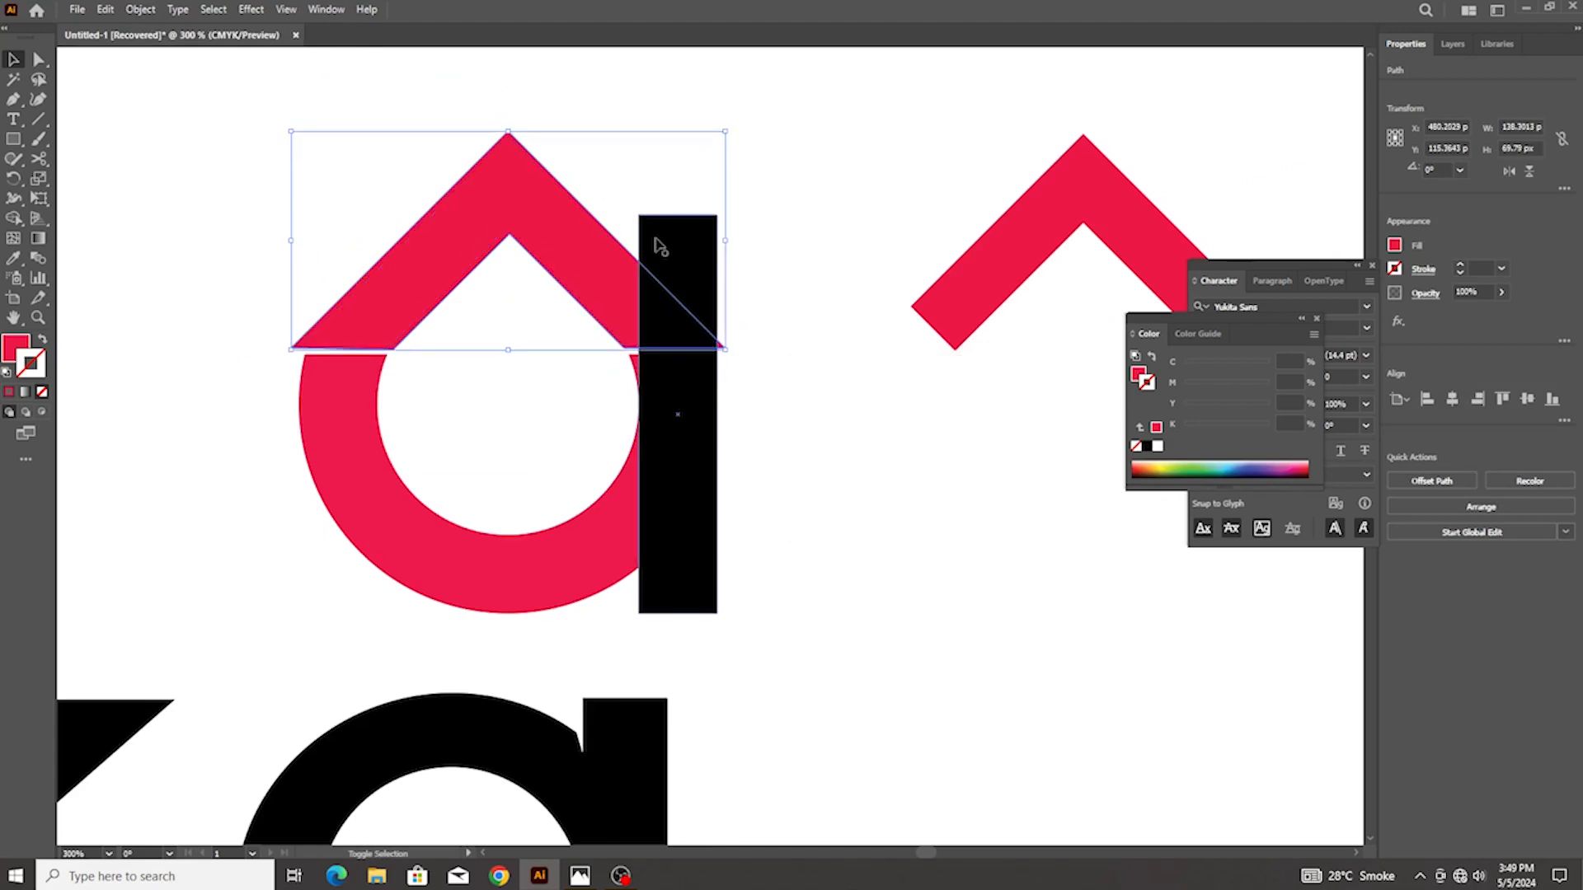
Cut the offset roof area out of the black stem with Shape Builder, leaving a white gap around the roof's edge
click(21, 215)
drag(664, 310, 604, 303)
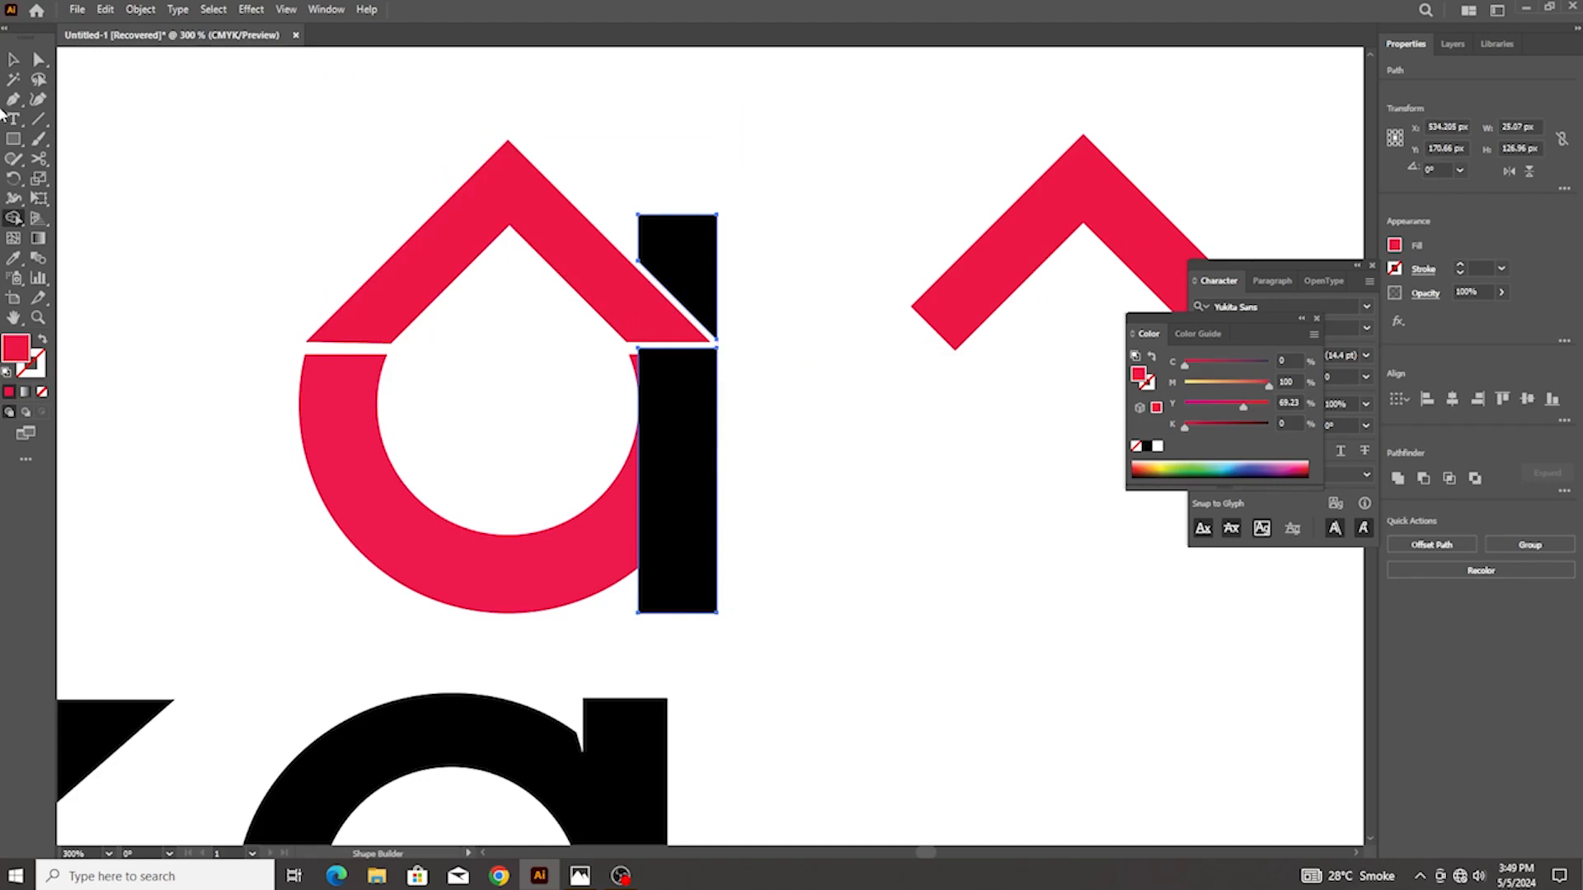
key(v)
click(399, 240)
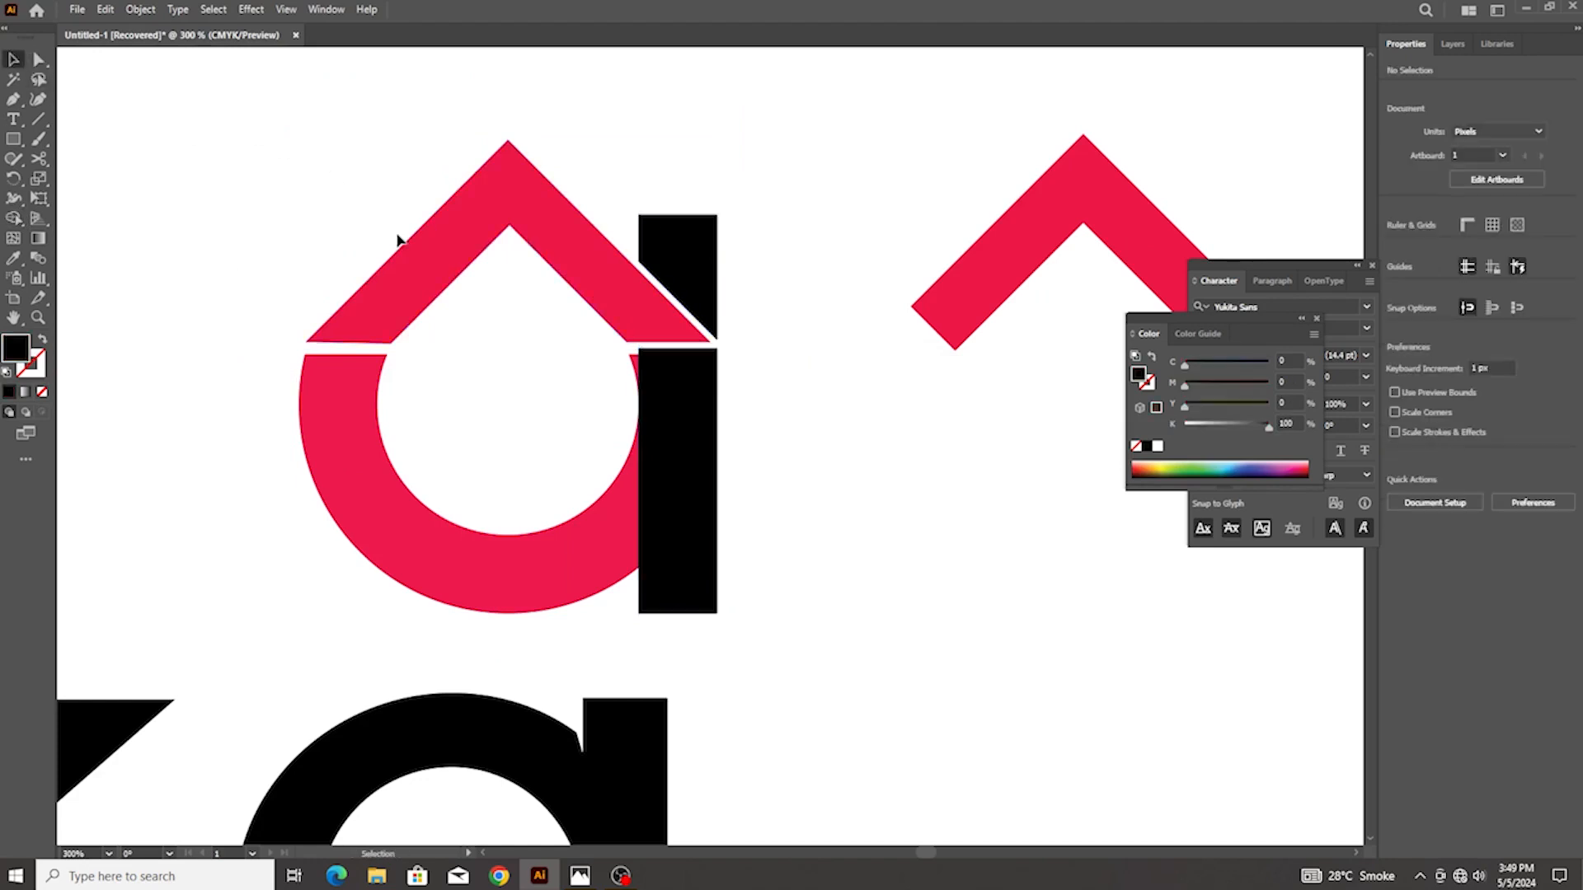
Draw a horizontal line about 34 px long from the arc's flat top edge across the lower stem
scroll(558, 328, up, 3)
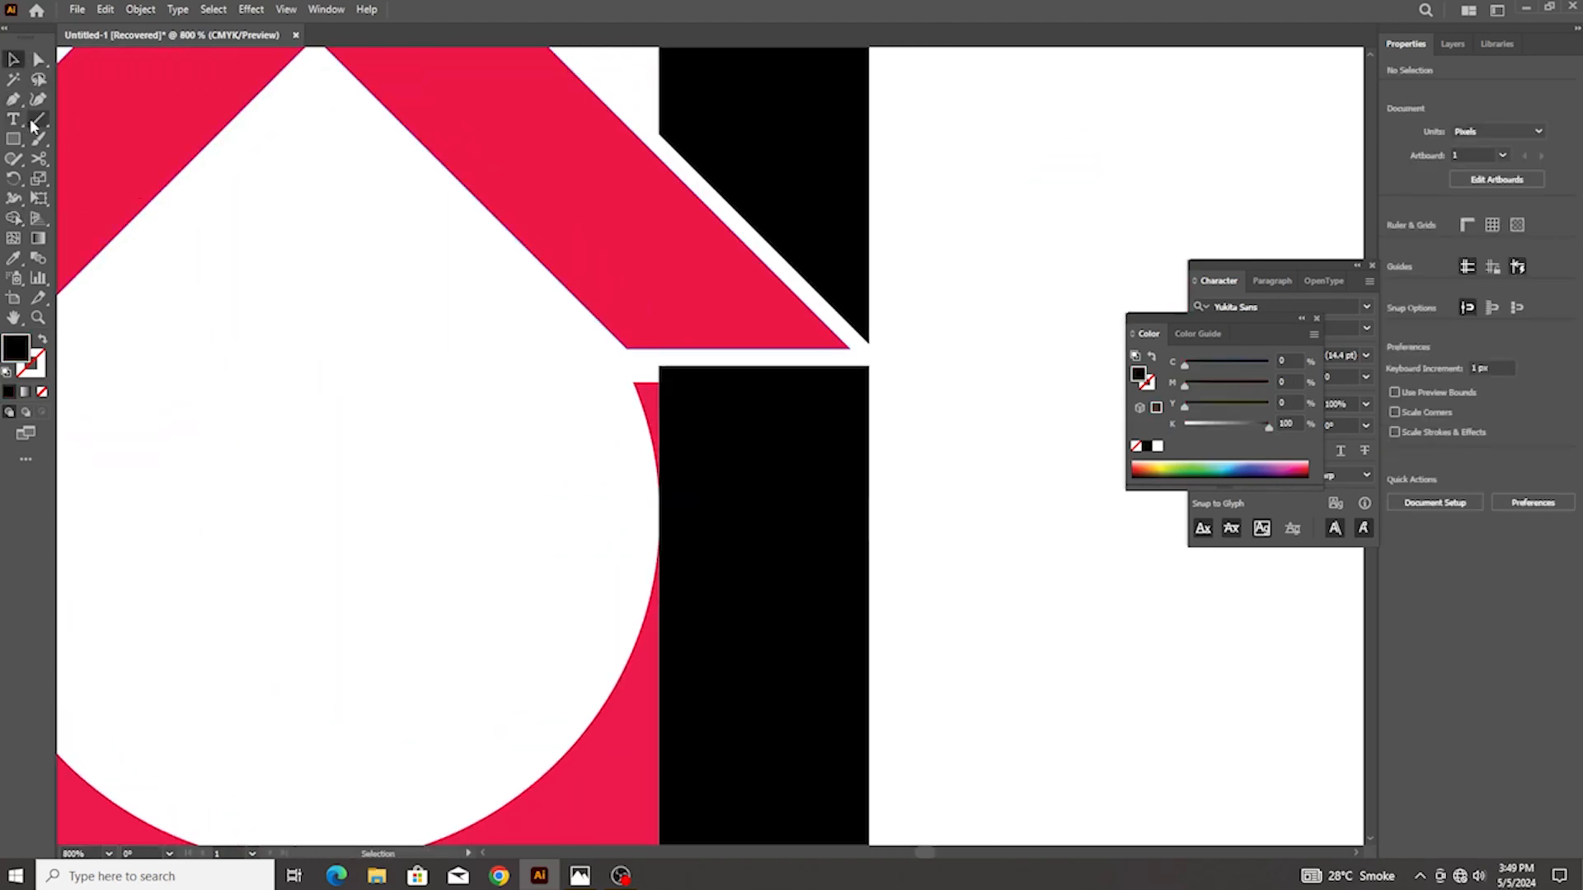
click(33, 124)
scroll(671, 388, right, 4)
drag(553, 382, 841, 382)
Remove the sliver of the lower stem above the line with Shape Builder, making its top level with the arc
key(ctrl)
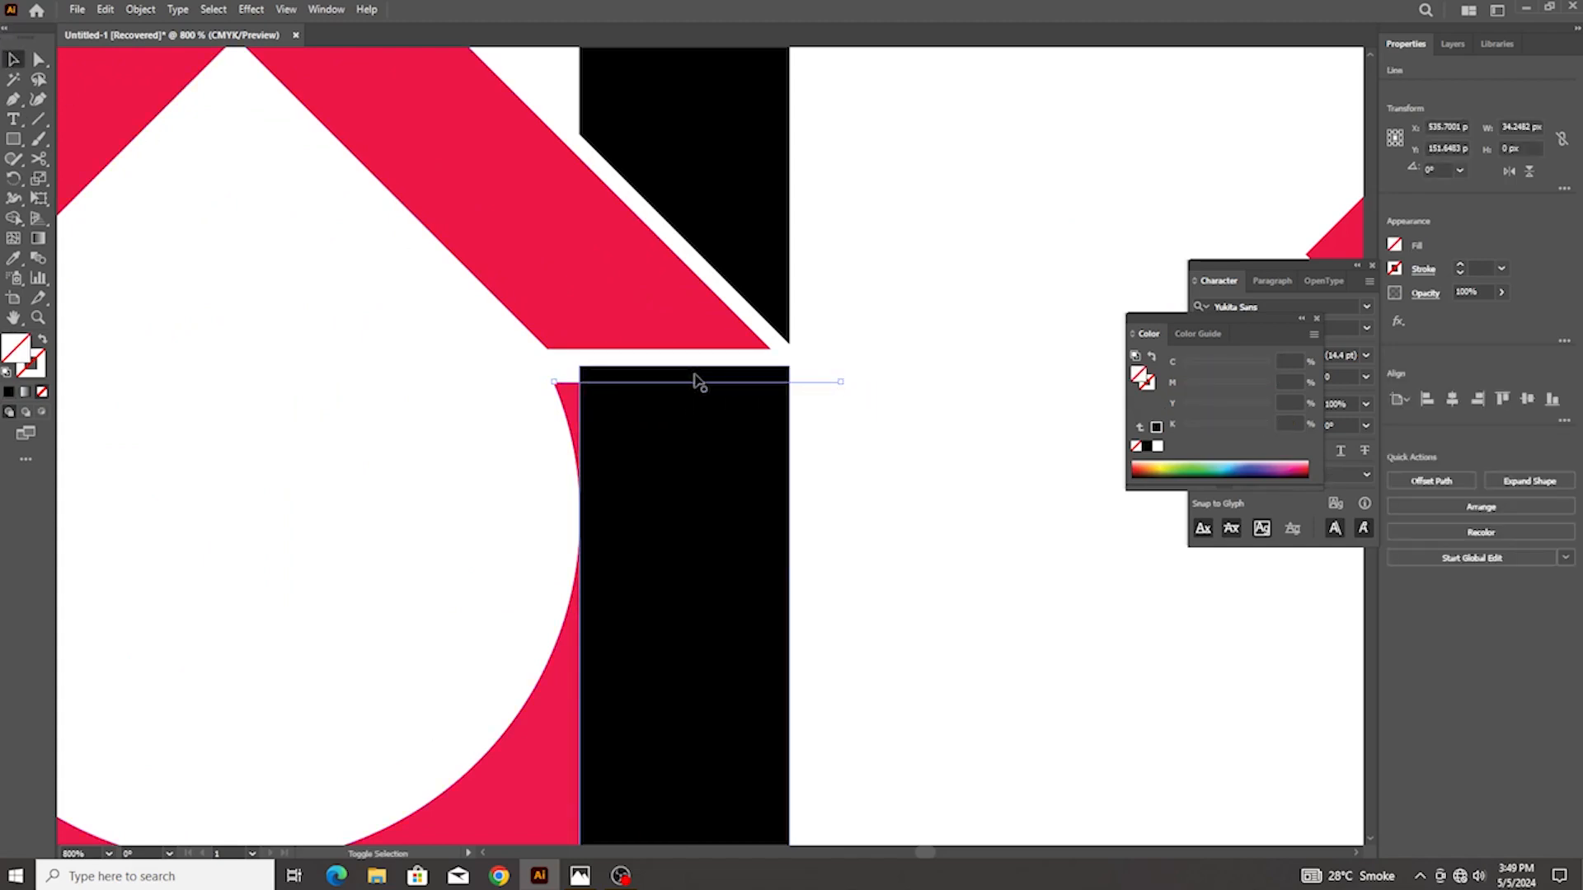
shift+click(708, 387)
key(shift+m)
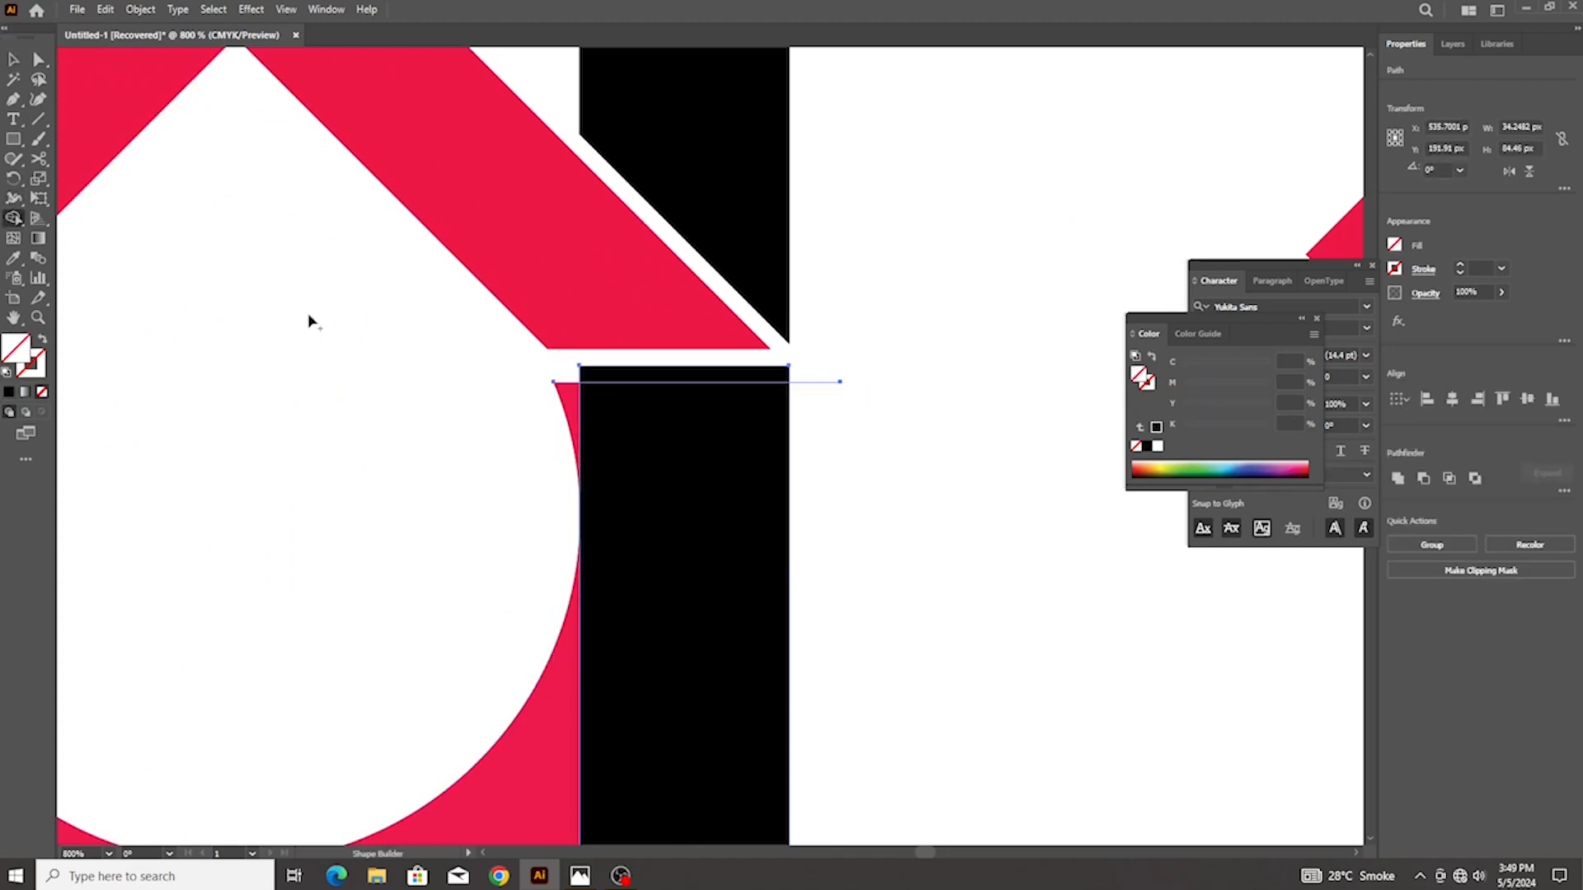
alt+click(681, 377)
scroll(808, 449, down, 4)
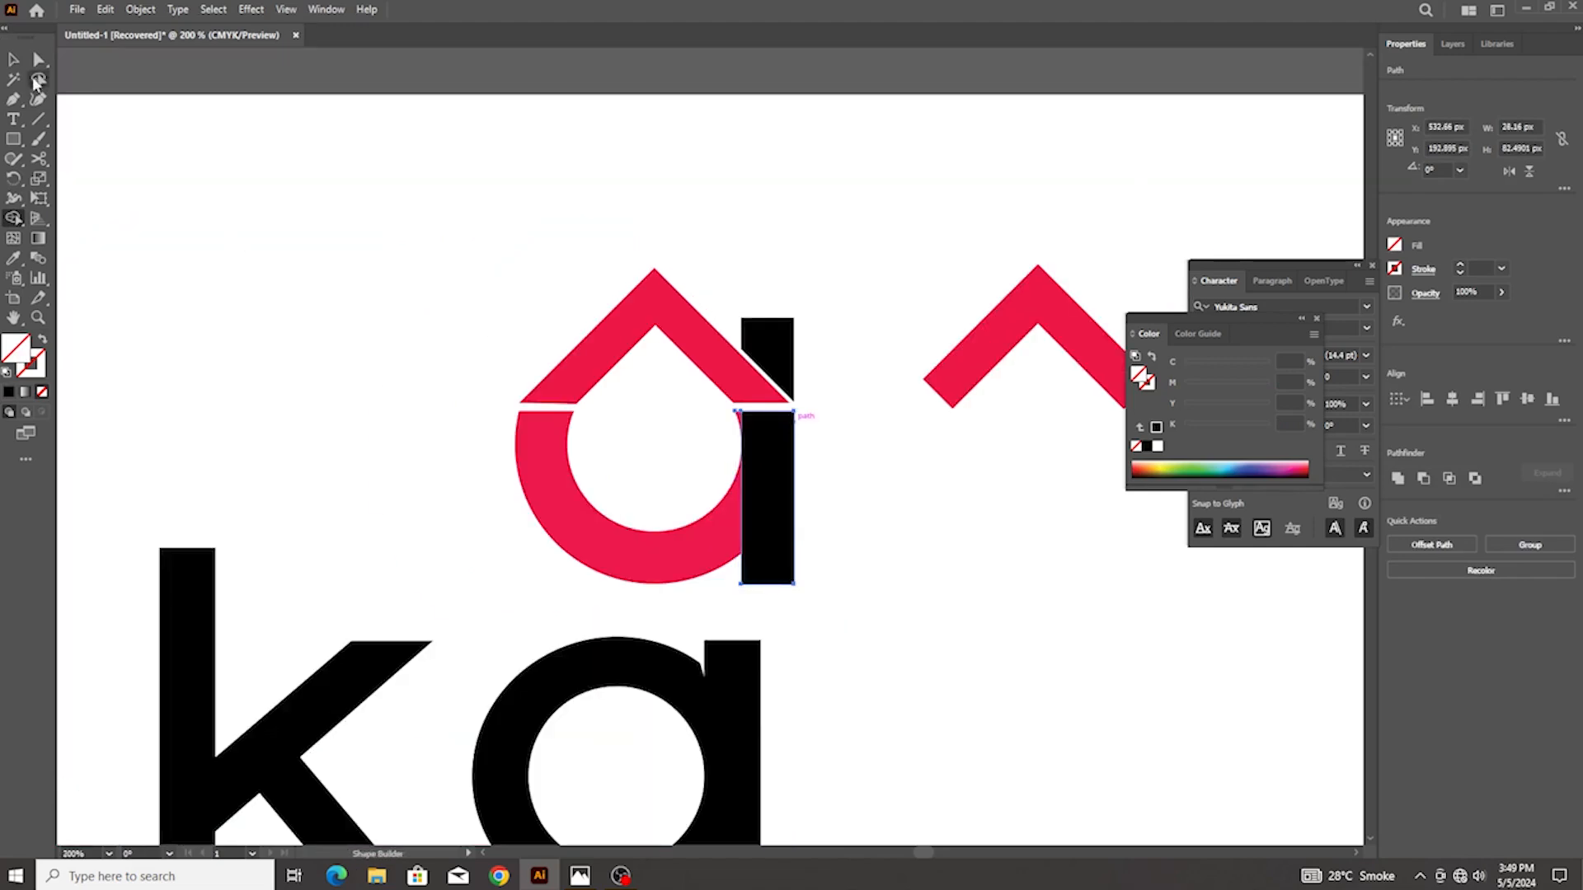
Unite the lower stem and the red arc into a single black shape
key(v)
shift+click(727, 503)
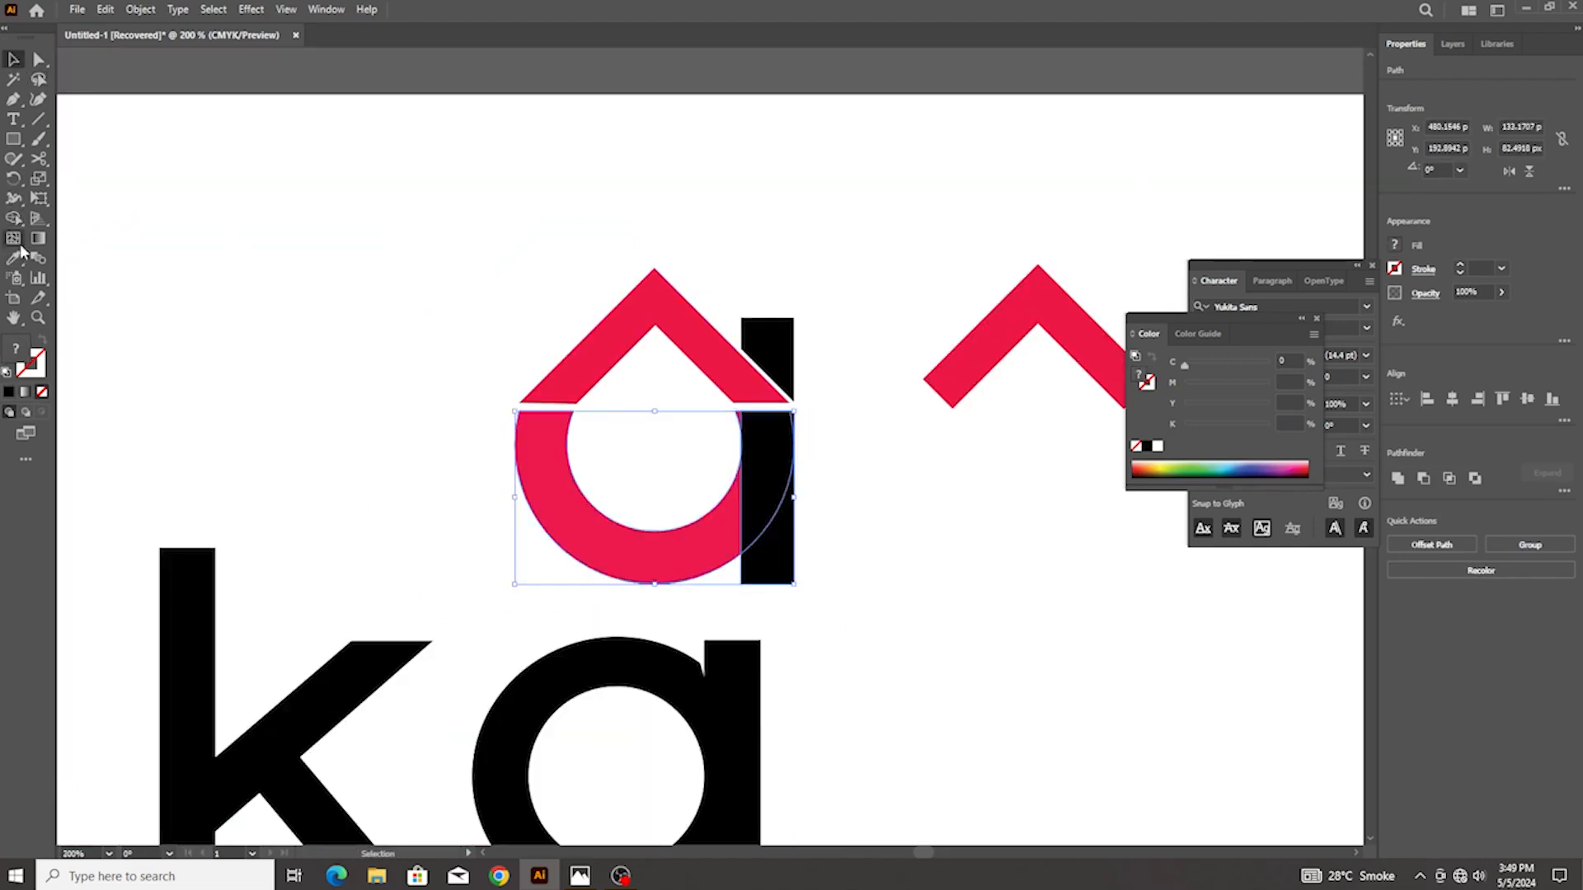
click(1398, 479)
scroll(869, 494, down, 2)
click(870, 518)
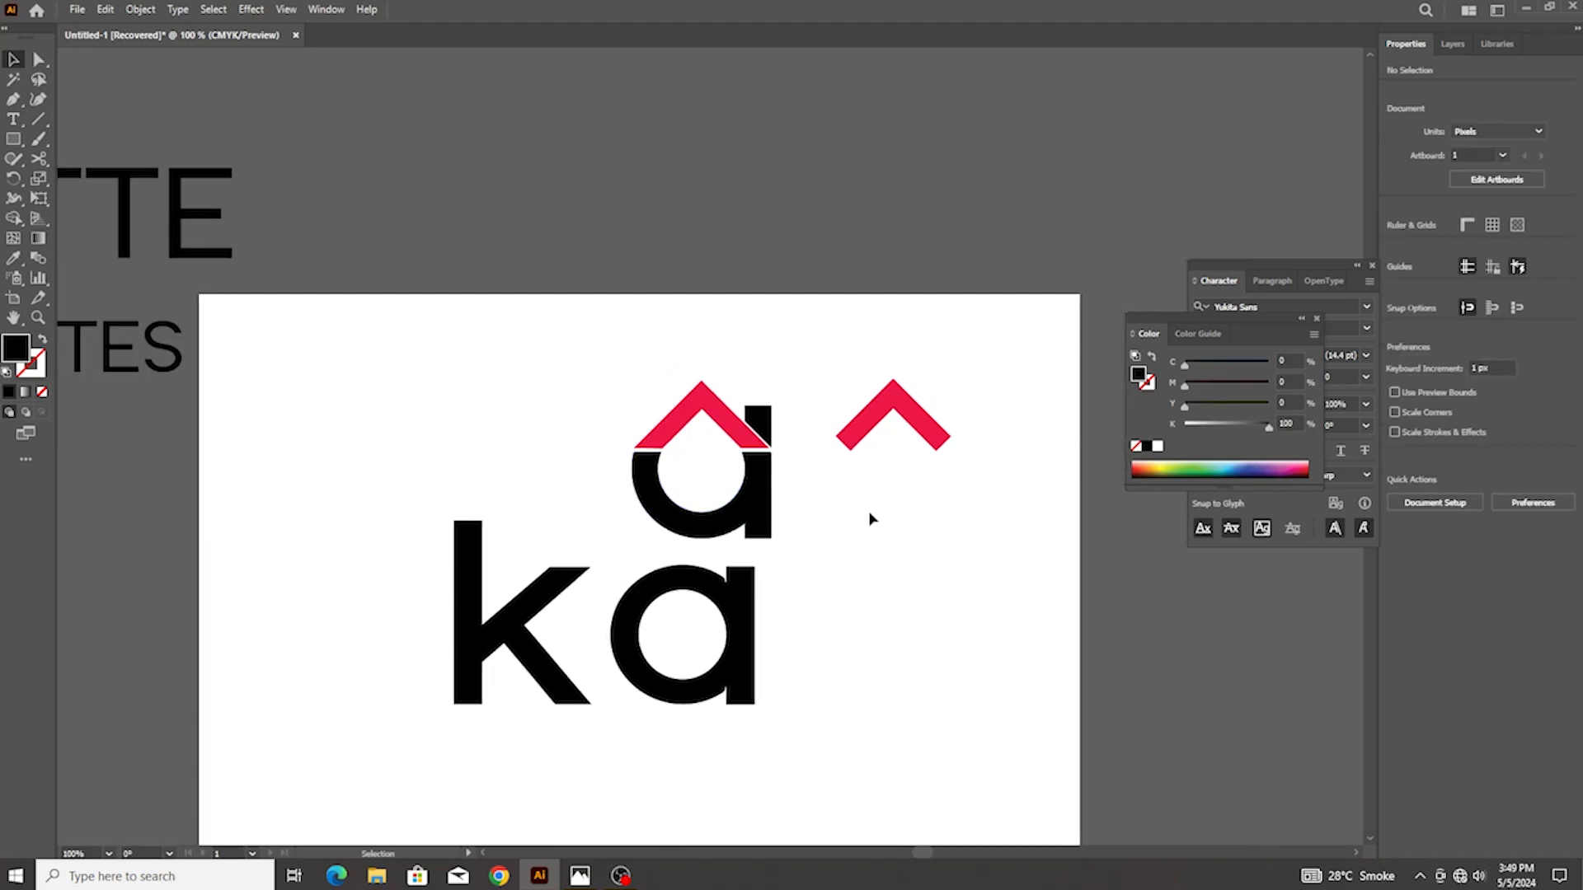
scroll(853, 508, down, 1)
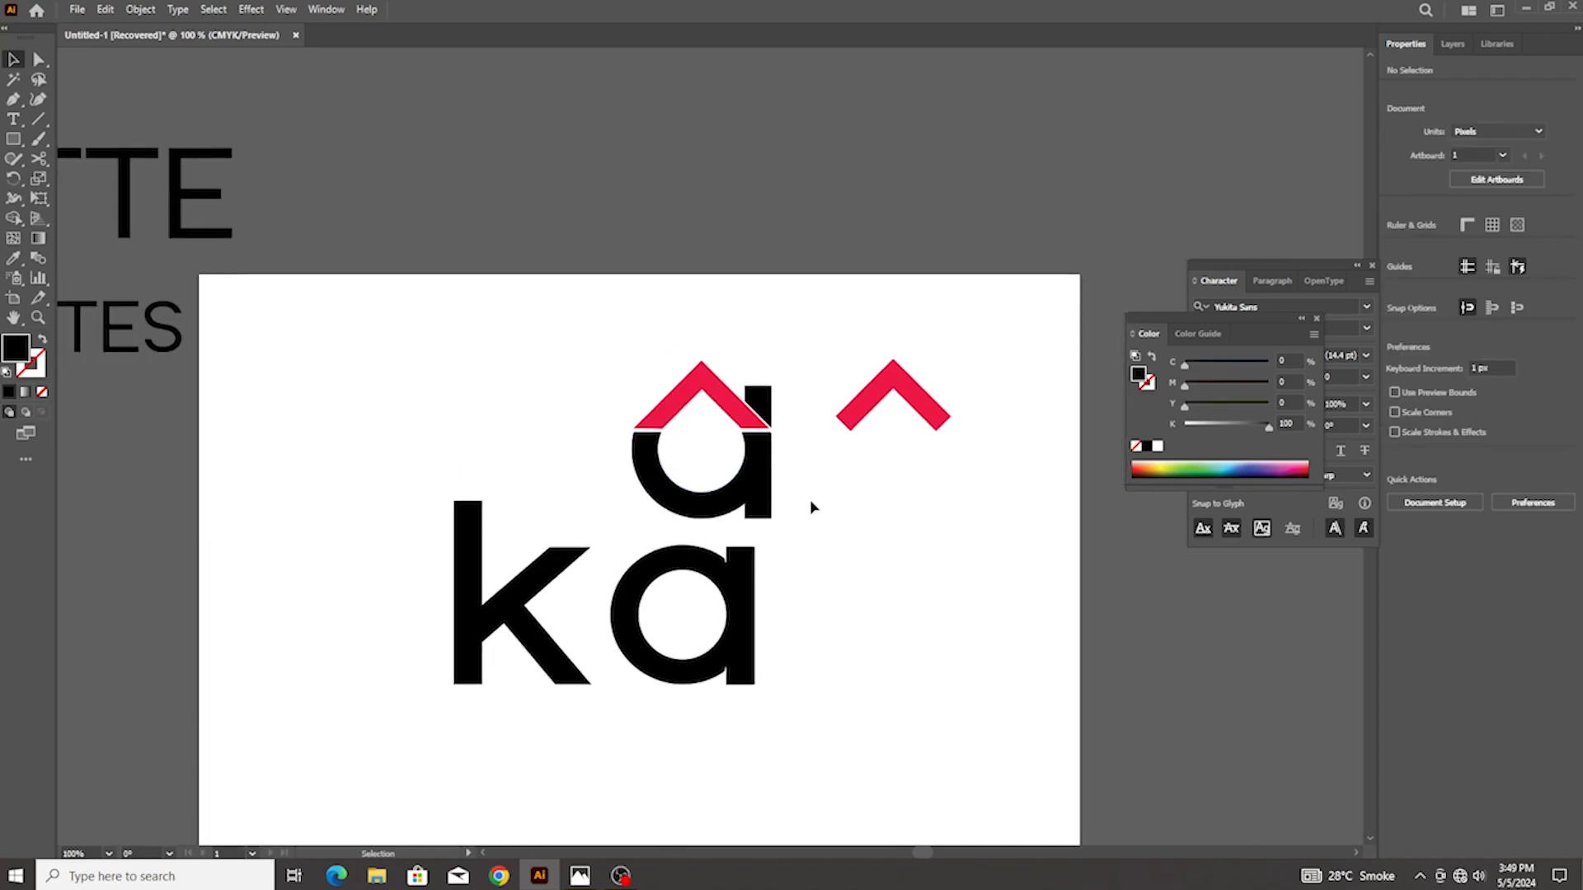
scroll(732, 470, down, 2)
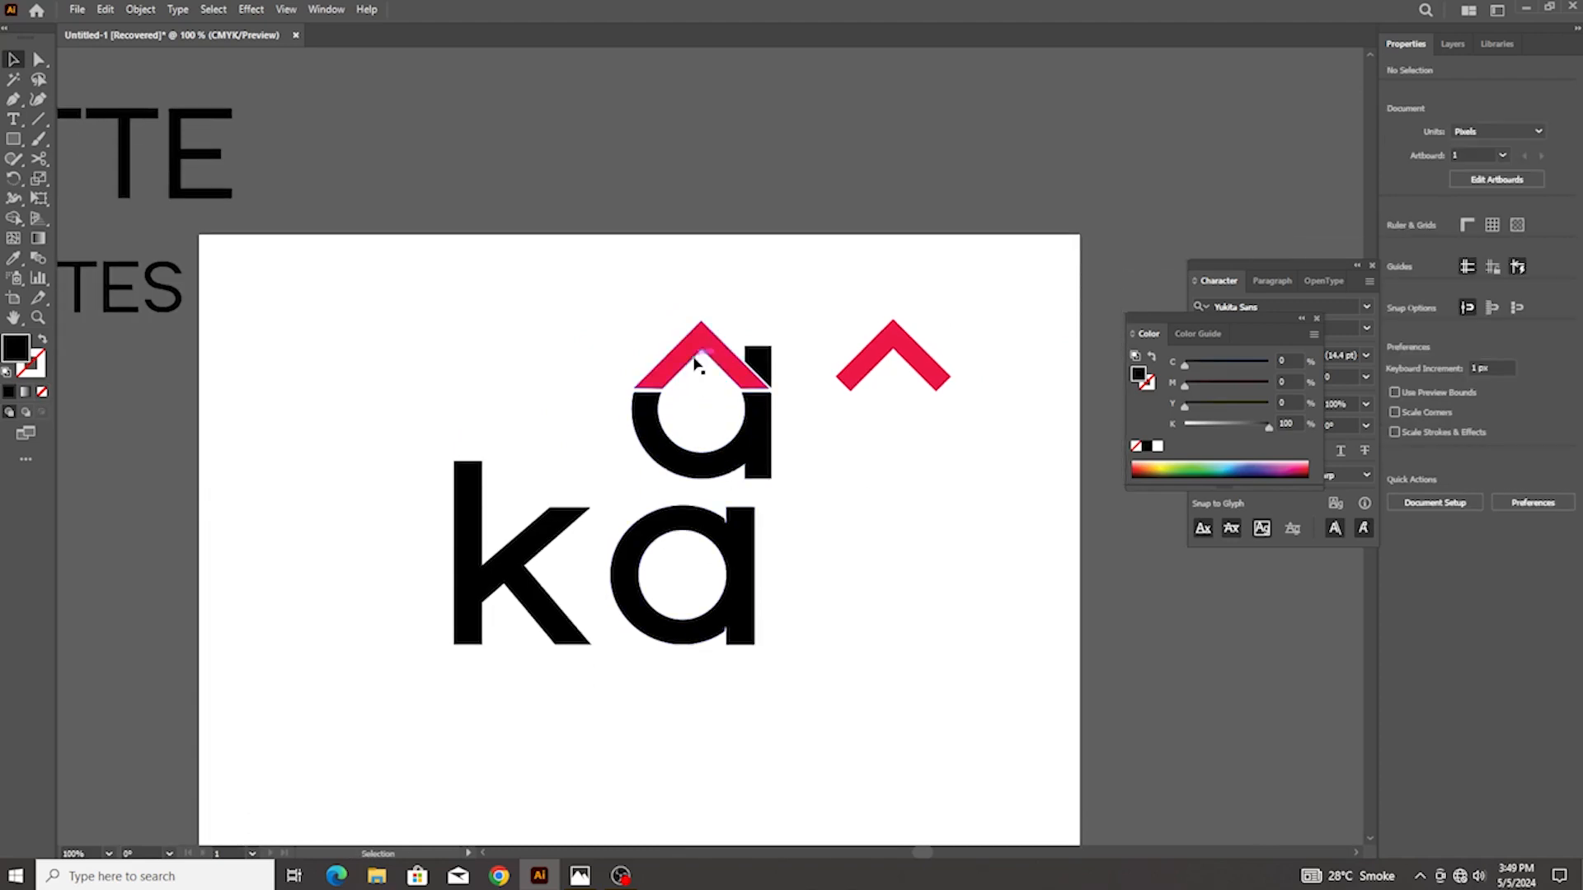
scroll(696, 363, up, 1)
scroll(658, 449, up, 2)
Check the hammer in the reference image in Photos, then draw a vertical line about 85 px long across the roof's left slope in Illustrator
click(579, 876)
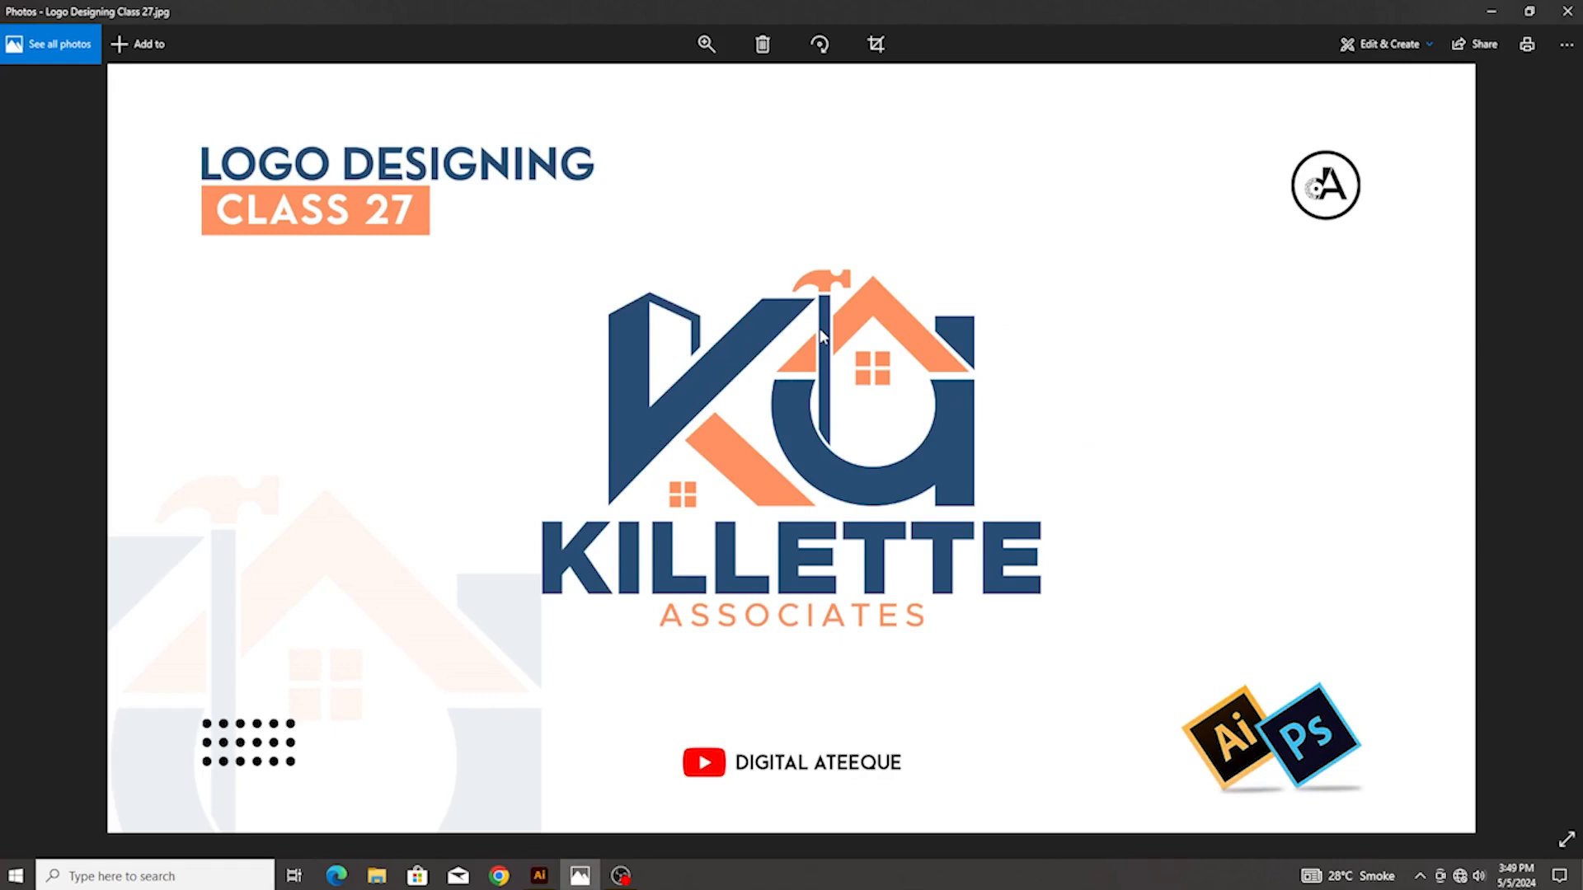
click(543, 879)
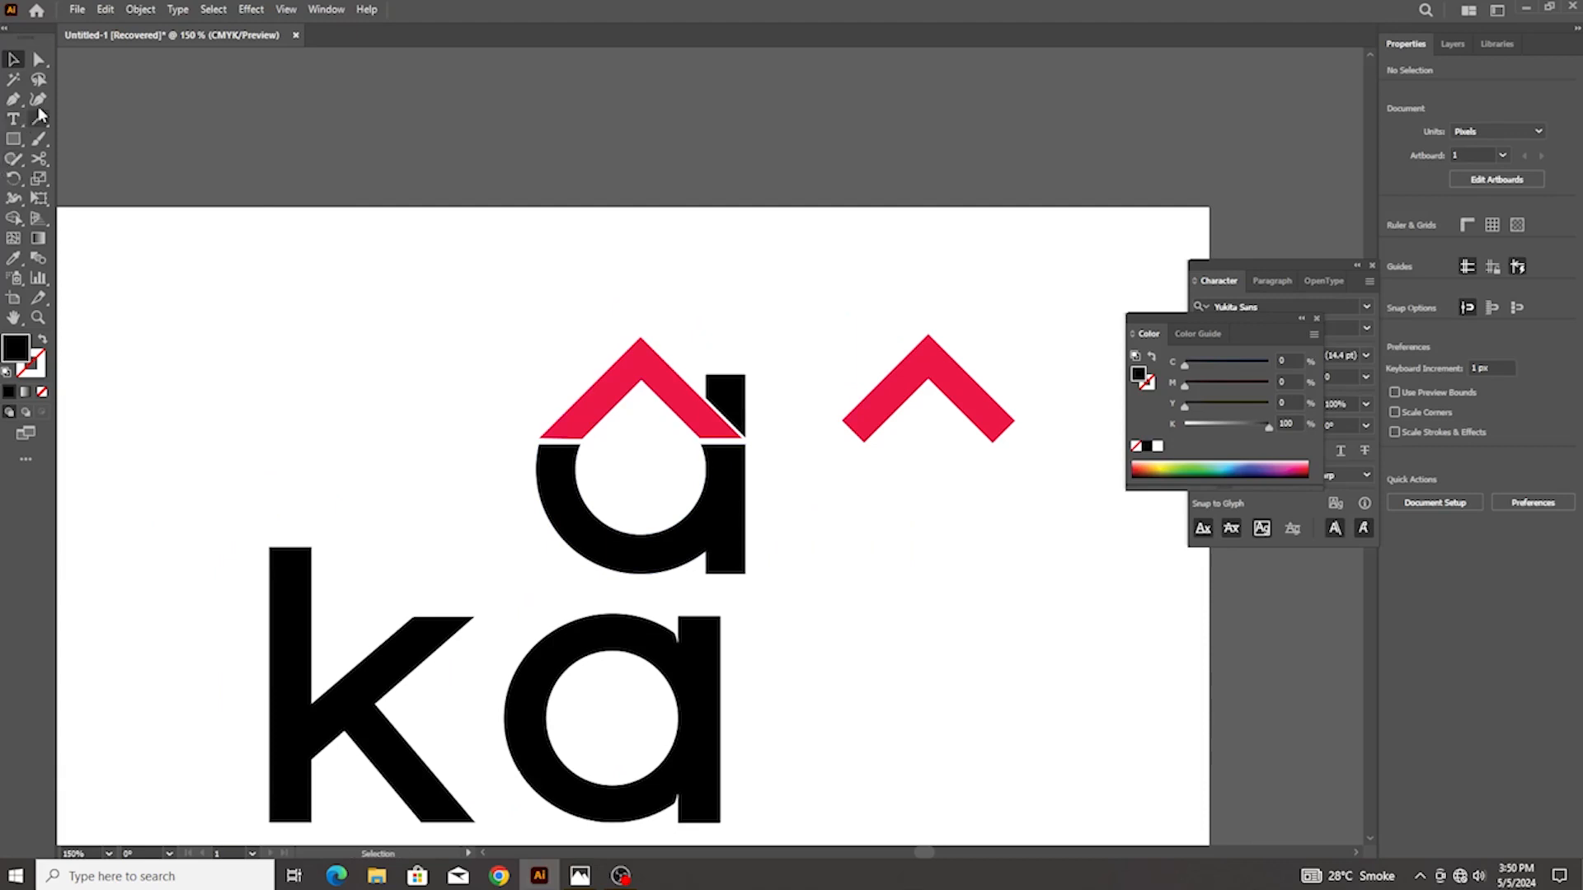
click(39, 120)
scroll(528, 367, left, 2)
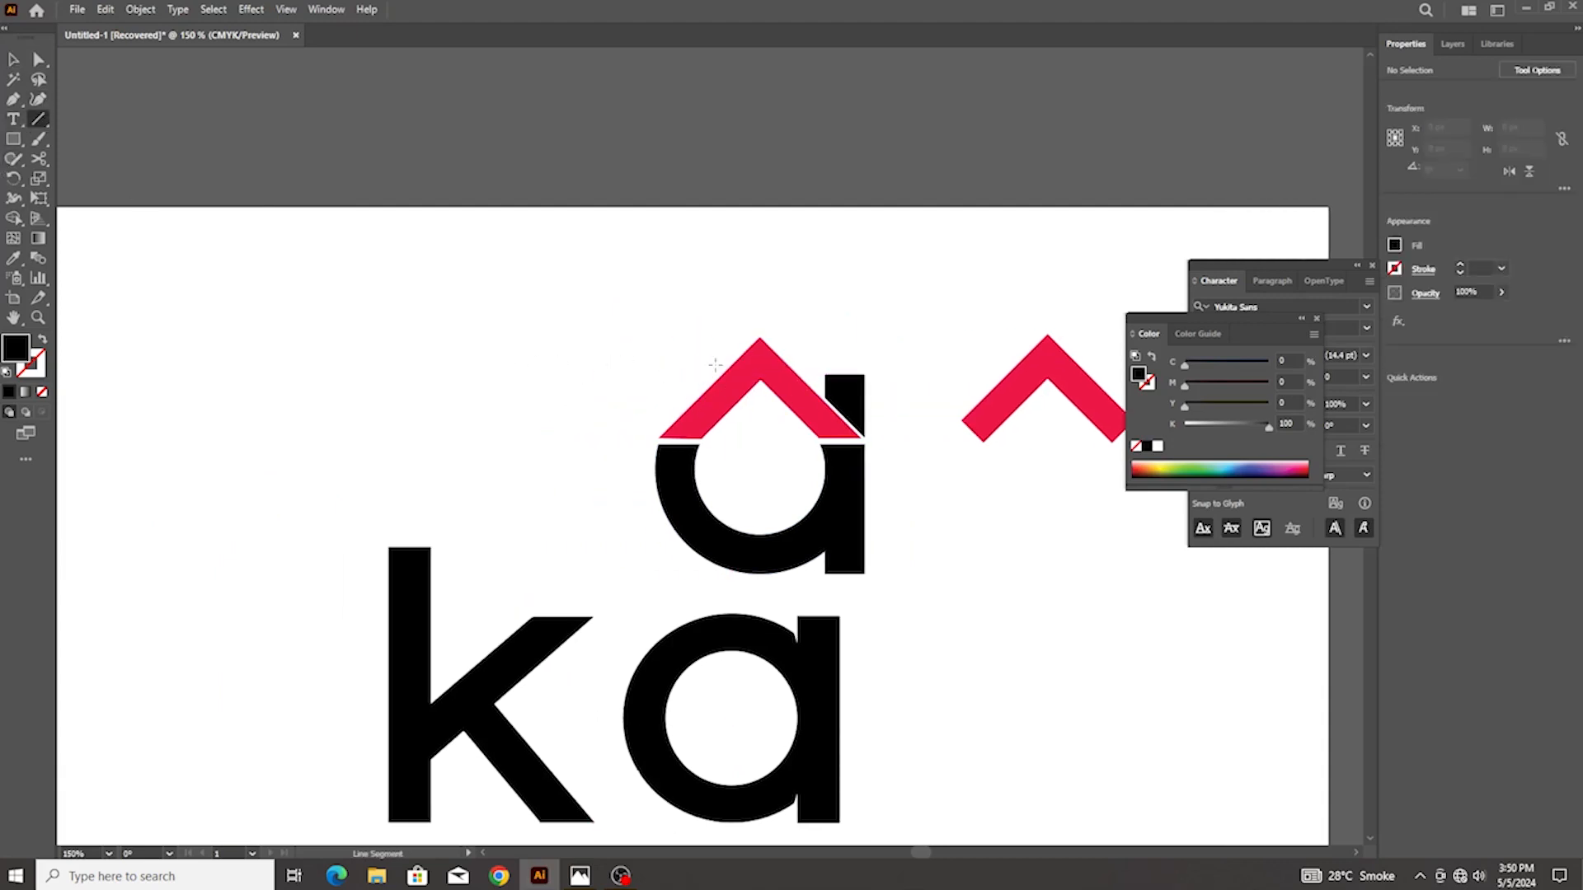
drag(710, 363, 710, 493)
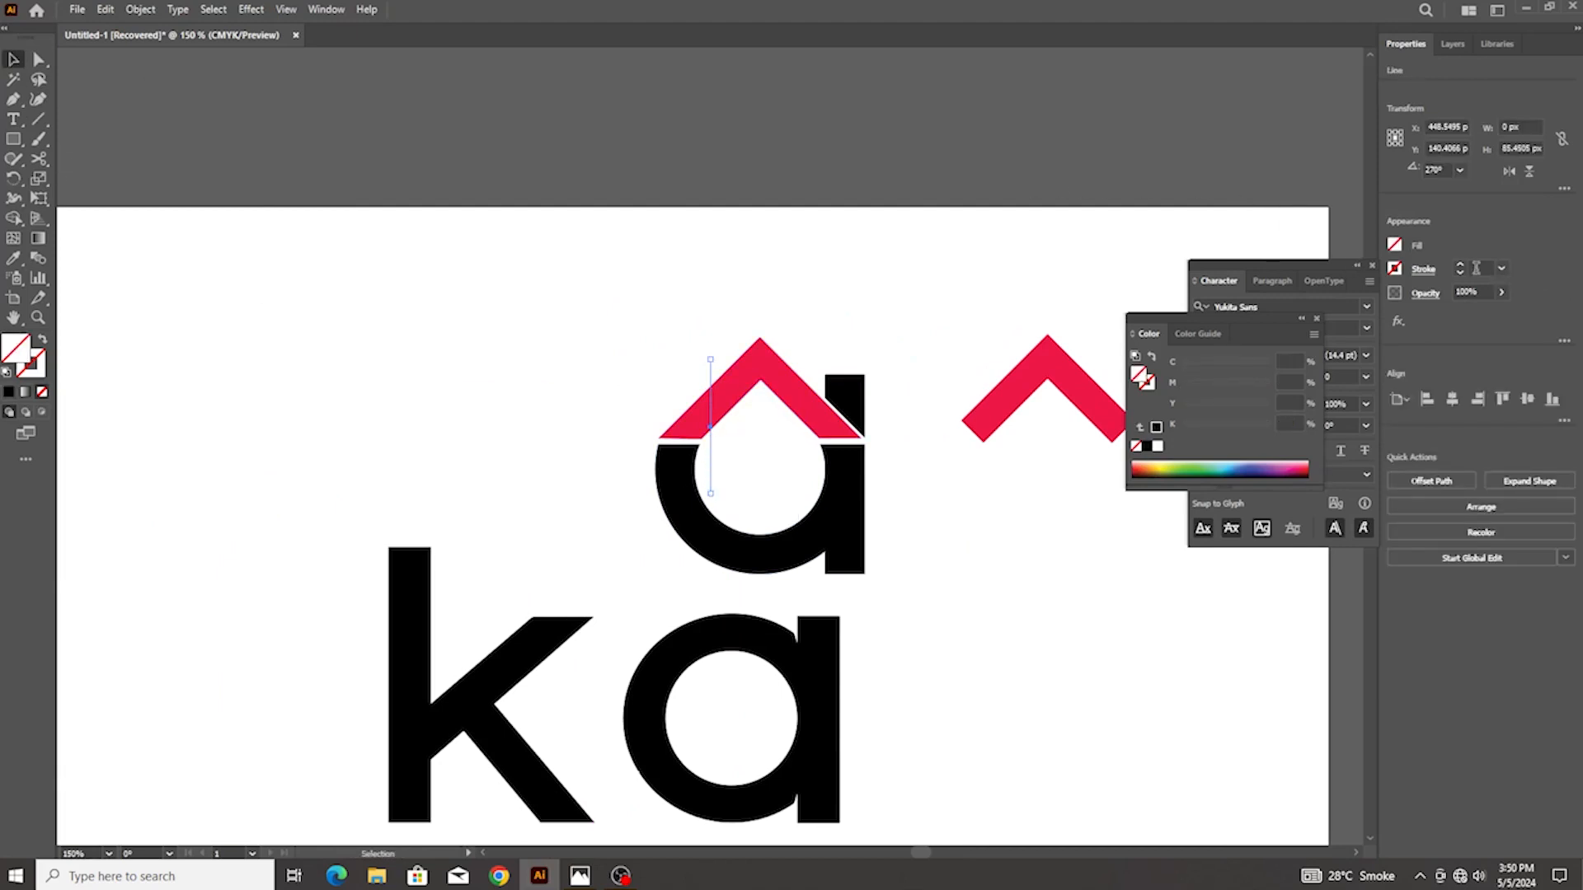
Give the vertical line a red 8 pt stroke and move it to the empty area left of the a
click(1476, 268)
scroll(1476, 268, up, 3)
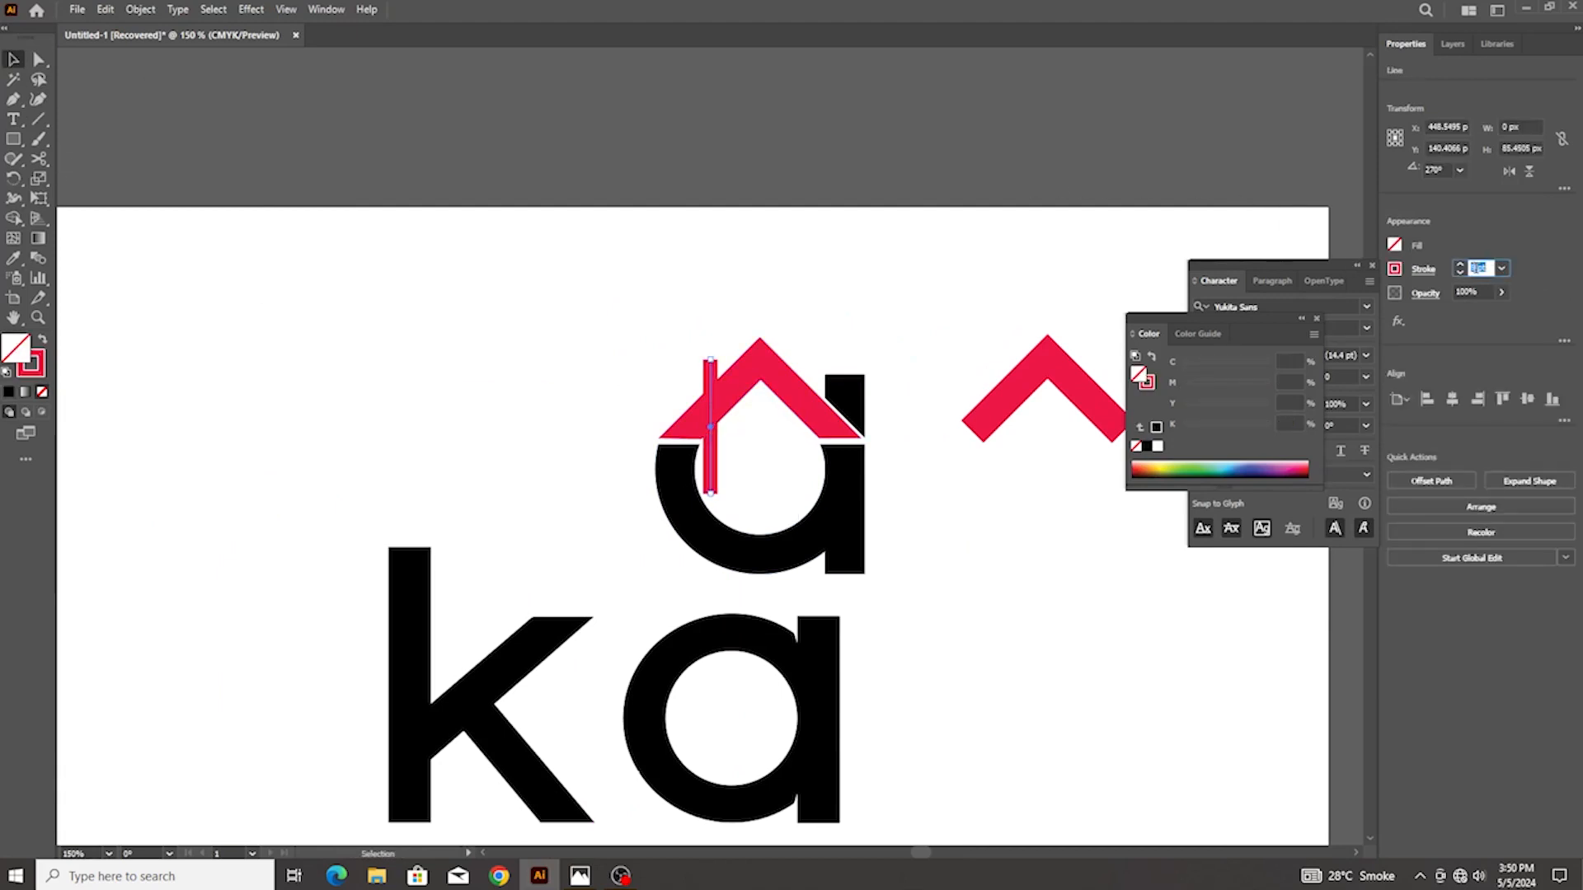
click(915, 393)
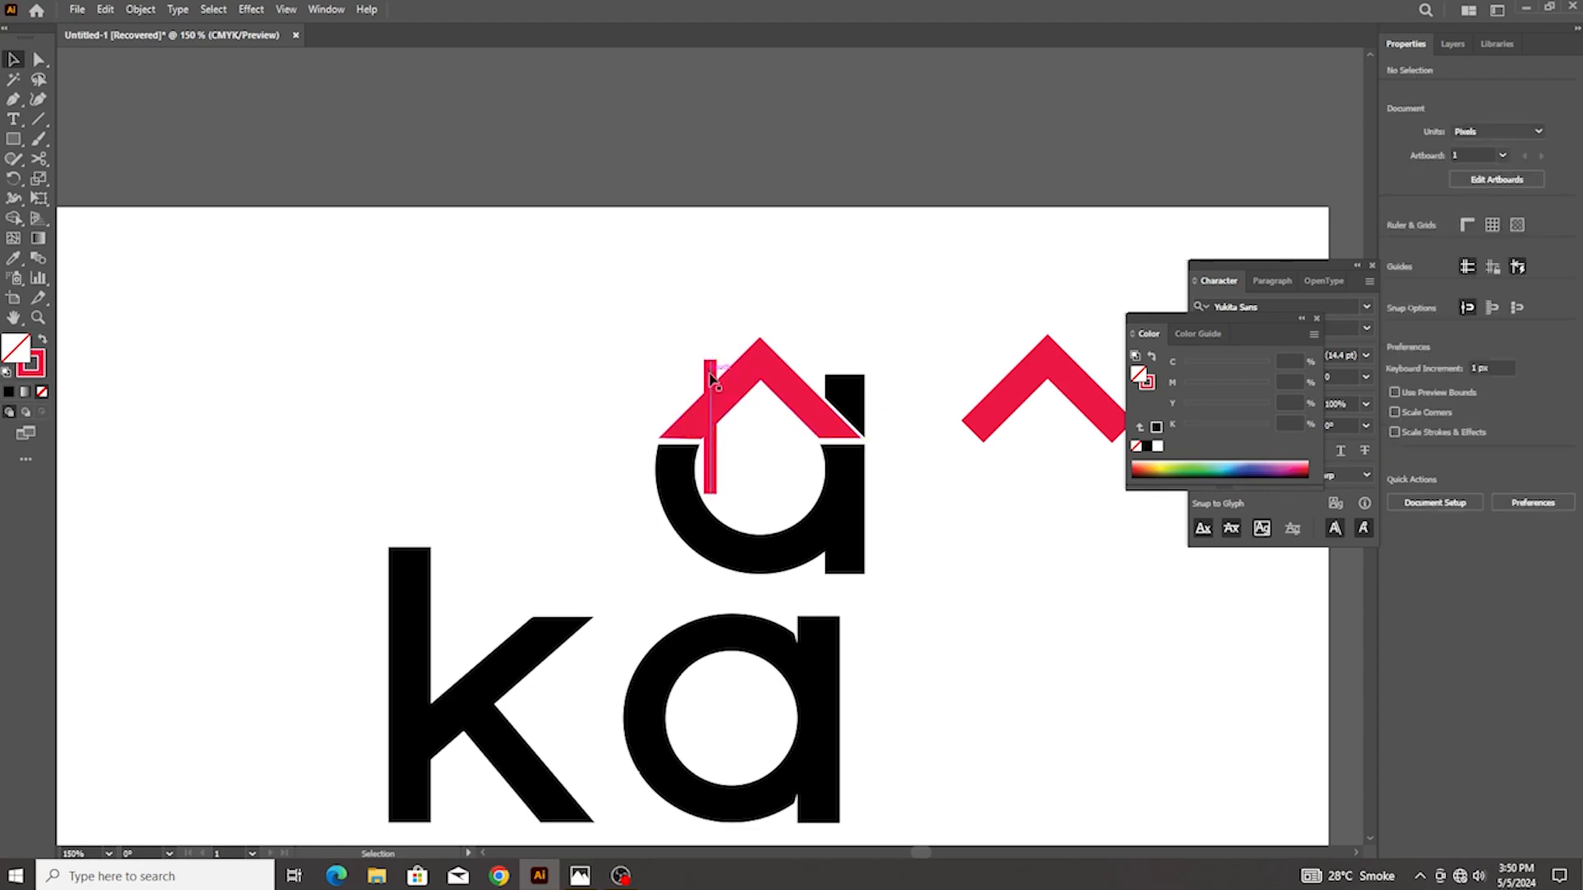
drag(710, 372, 501, 368)
scroll(537, 369, up, 2)
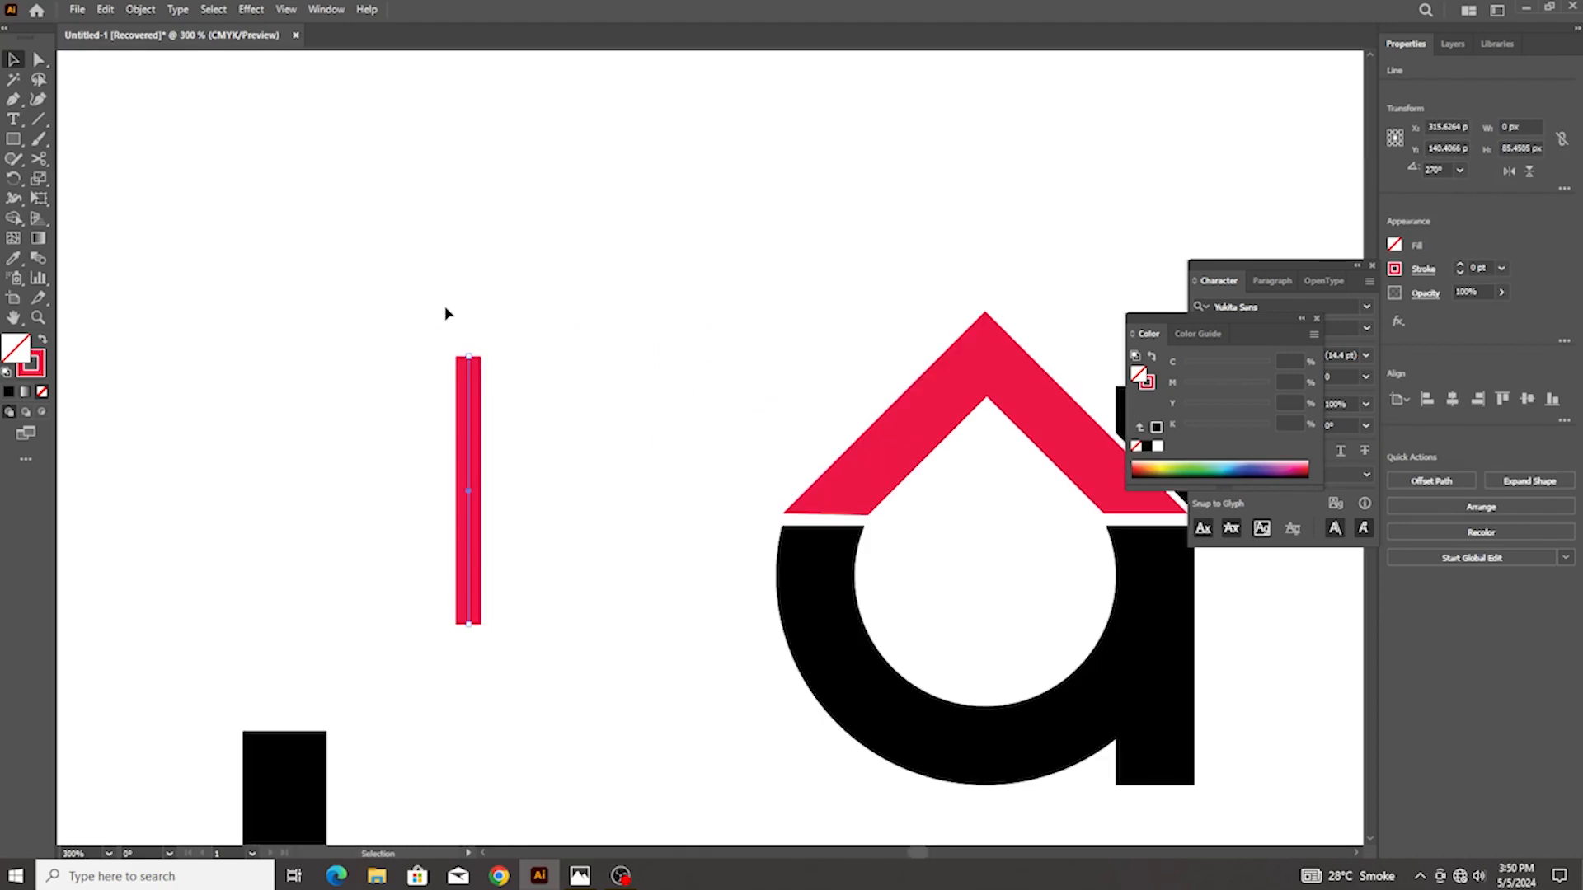
scroll(445, 314, up, 3)
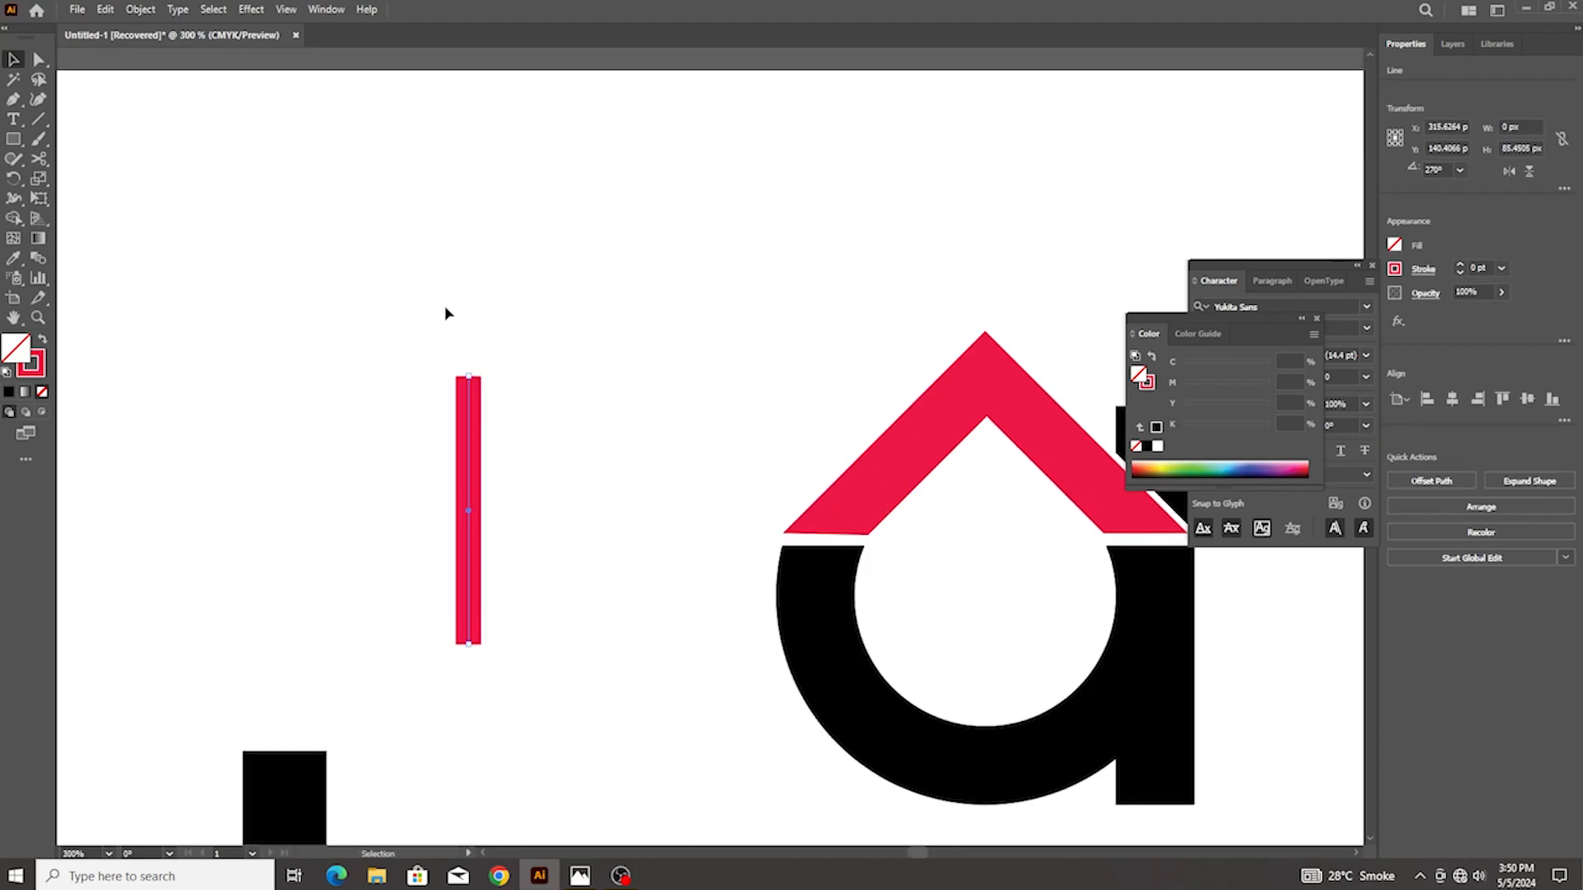
click(371, 298)
Draw a square about 10.6 px wide just above the red bar, with a red fill and no stroke
click(13, 142)
scroll(449, 399, up, 1)
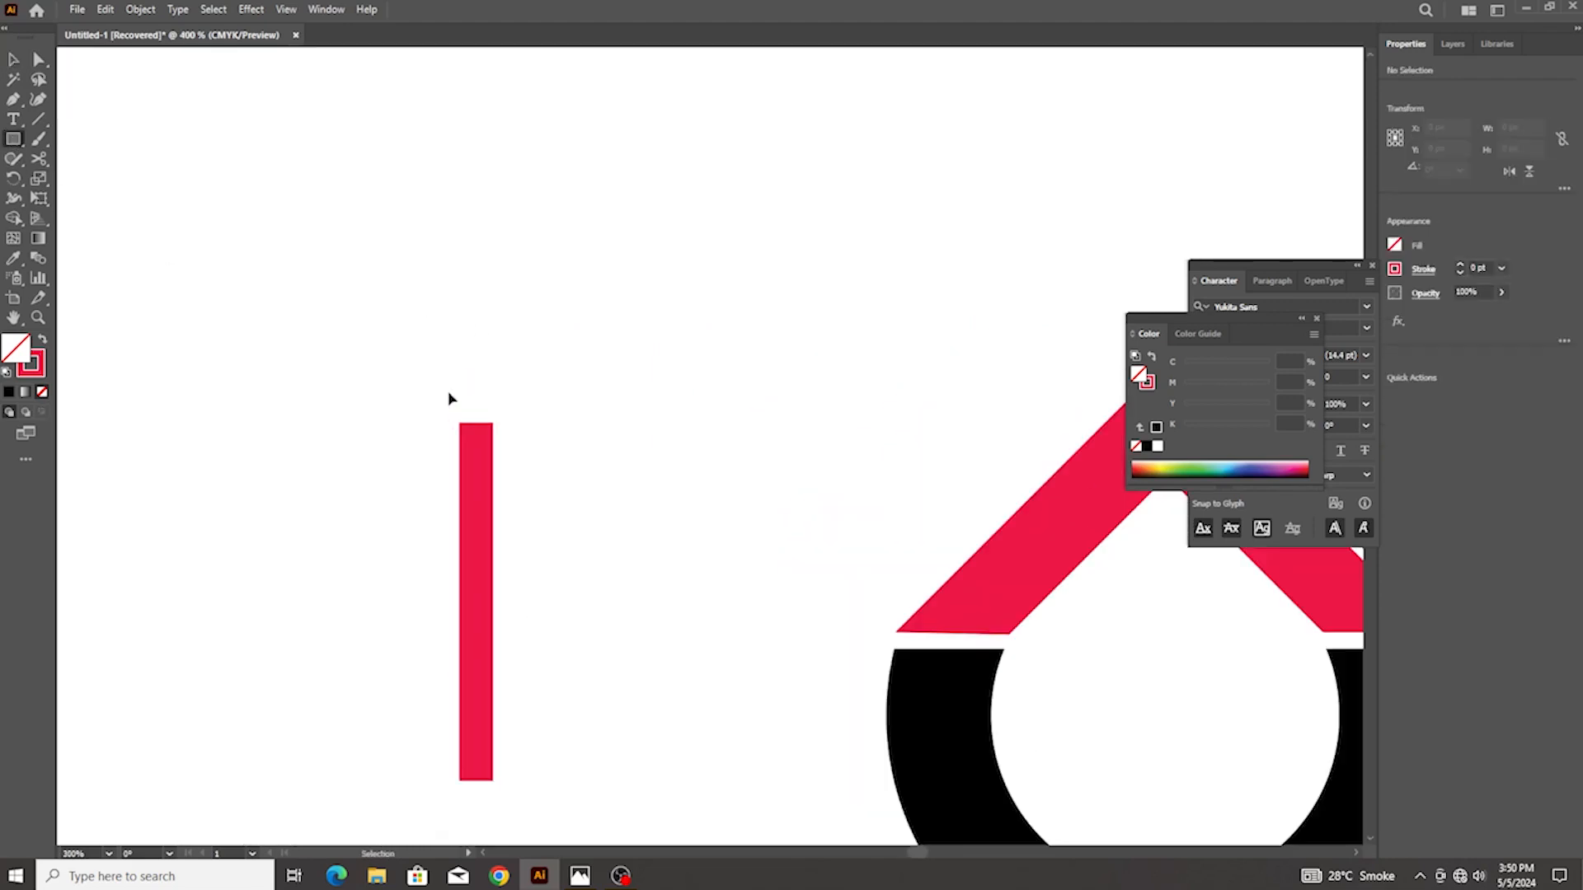
drag(455, 353, 497, 401)
click(40, 59)
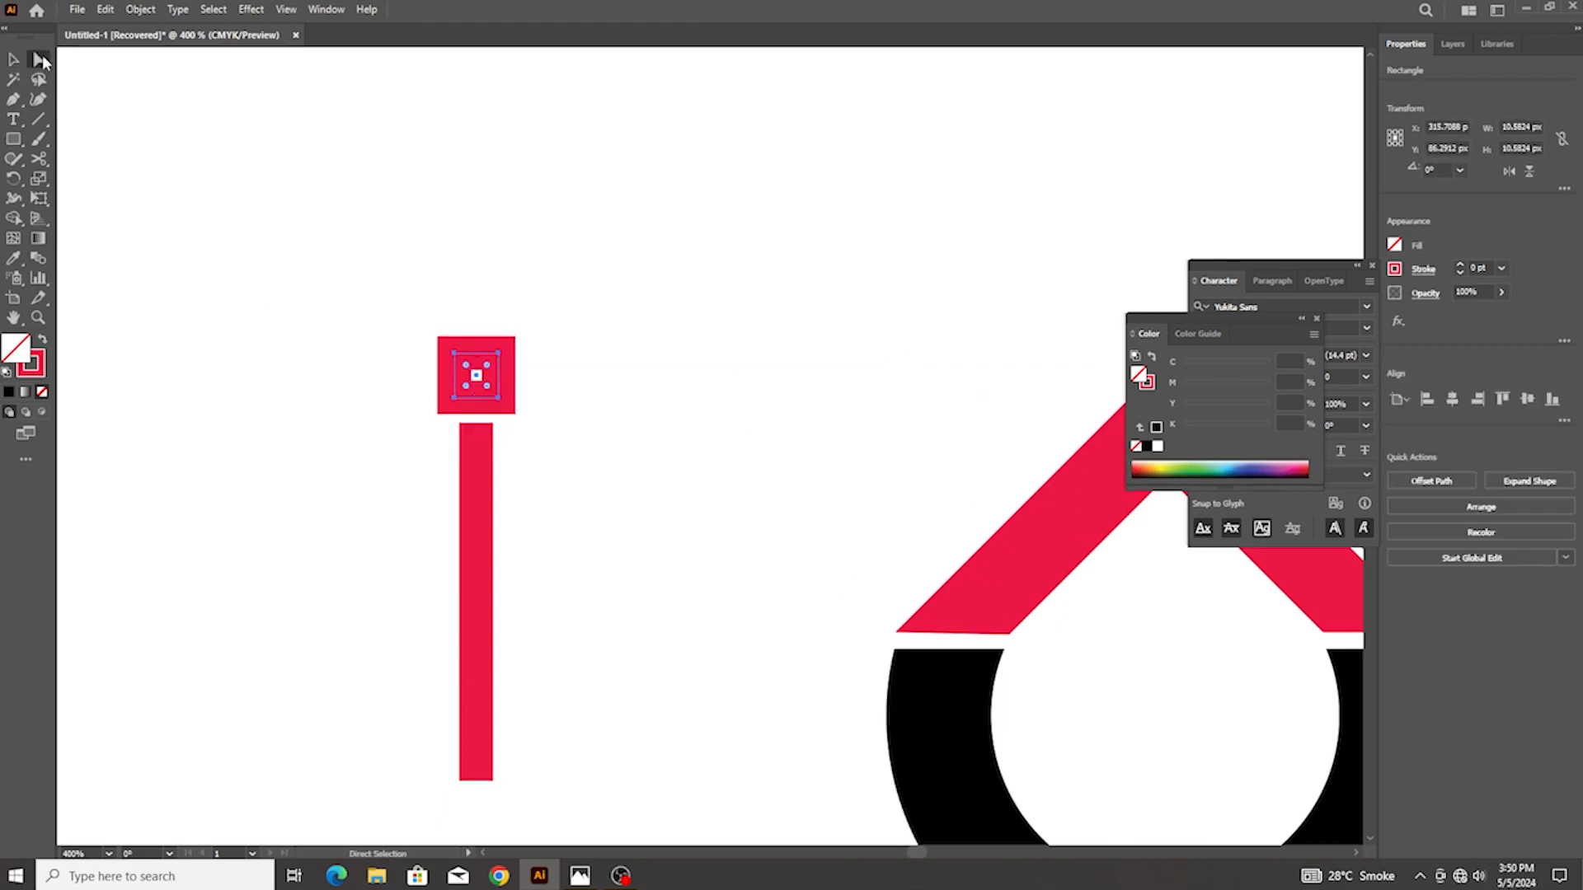
click(40, 340)
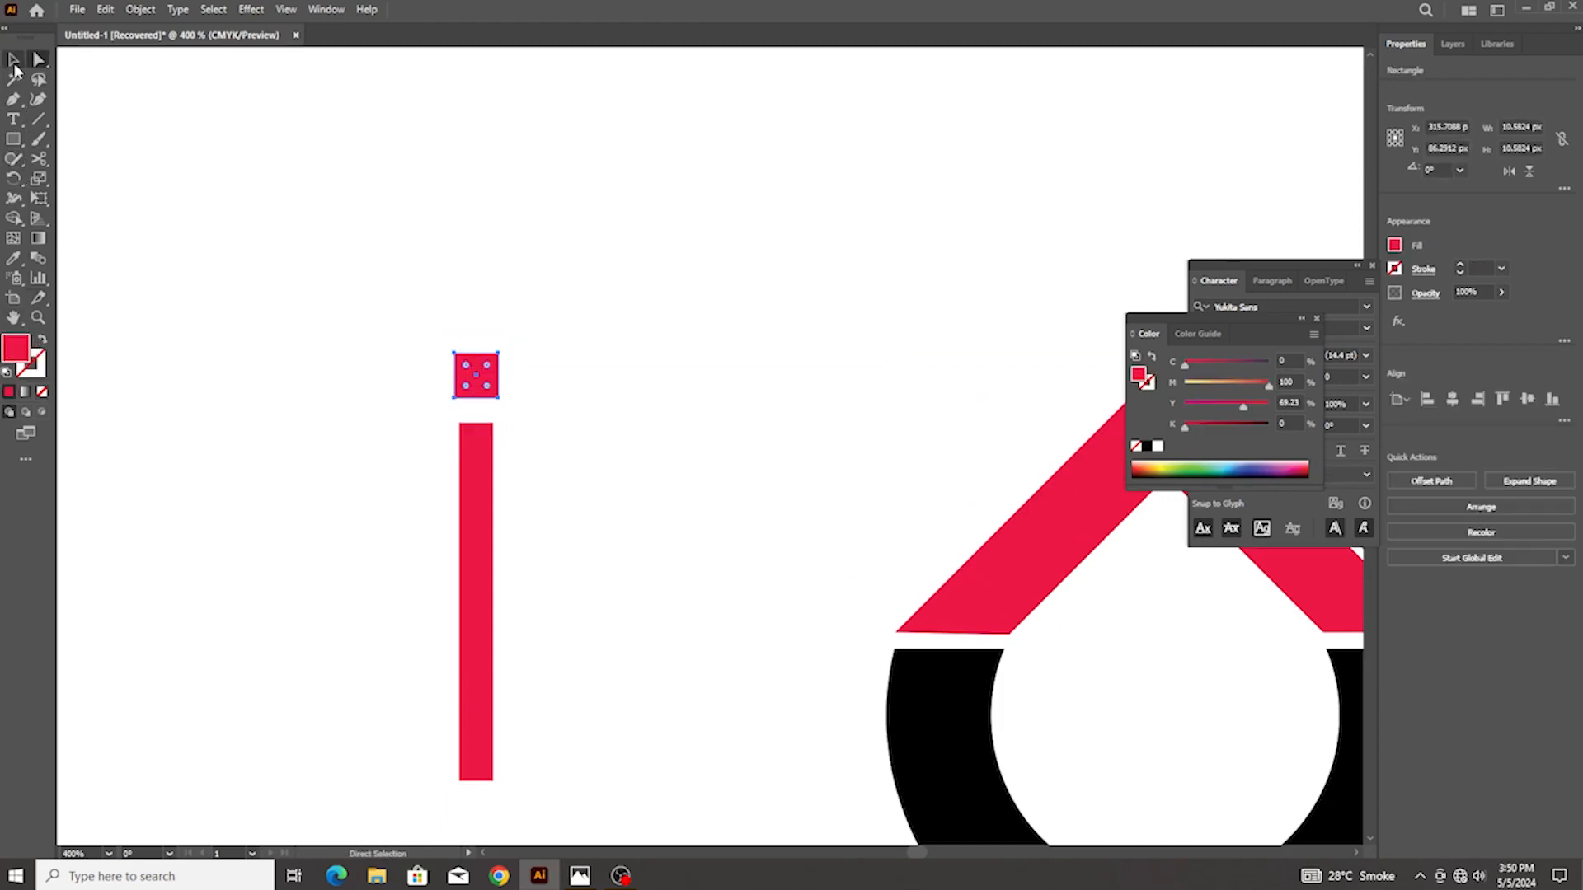
Resize the red square into a horizontal block about 28 × 14 px, extending rightward just above the bar
drag(480, 355, 485, 311)
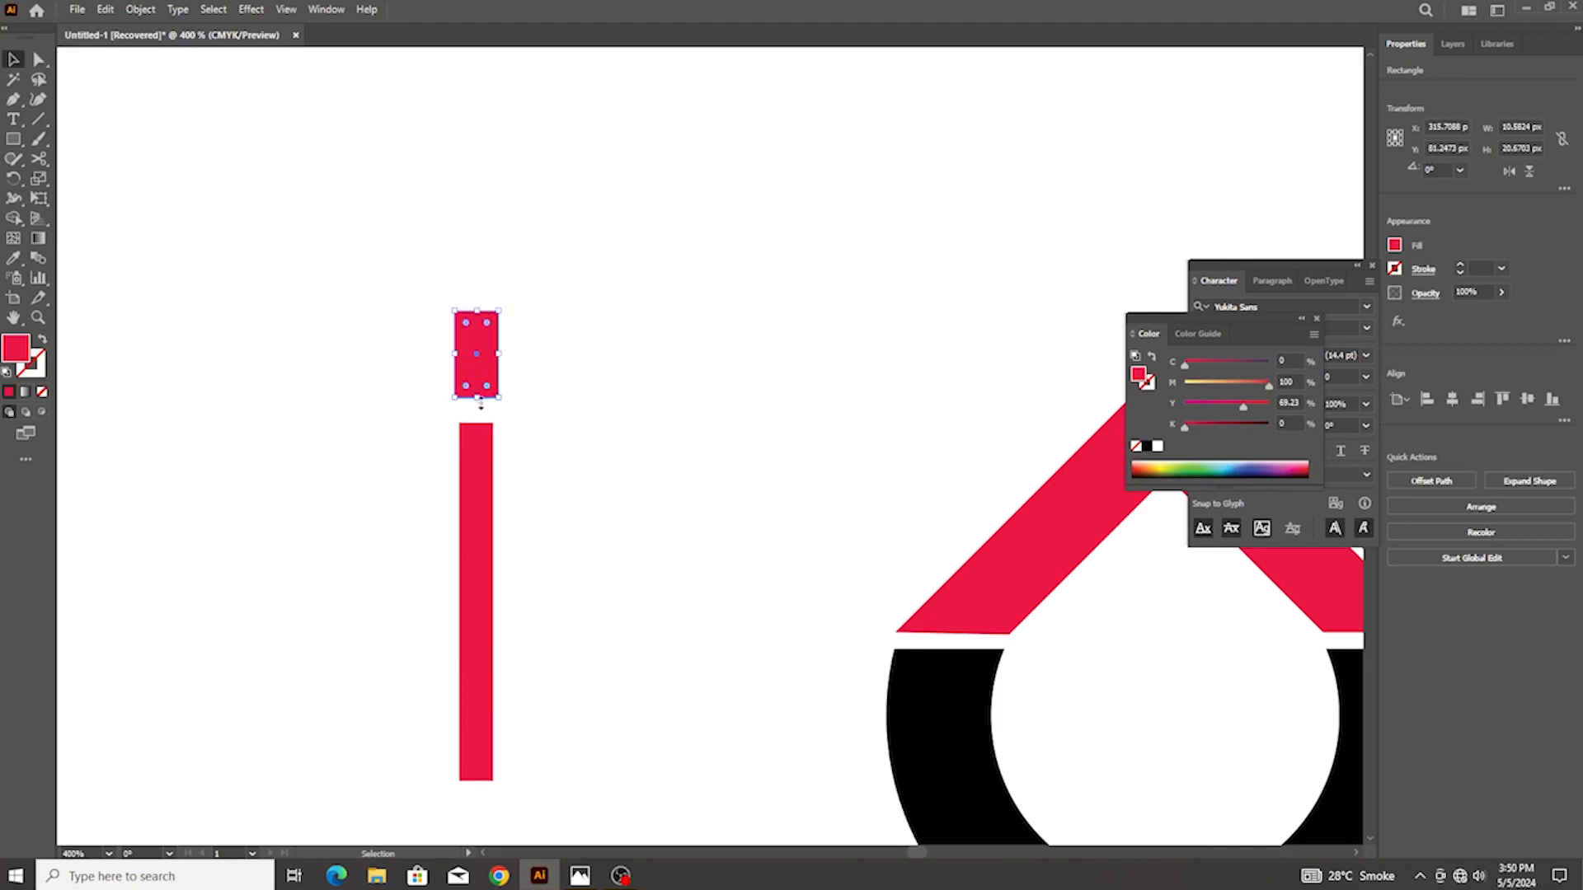
drag(479, 398, 481, 408)
click(547, 385)
scroll(547, 385, up, 2)
click(445, 345)
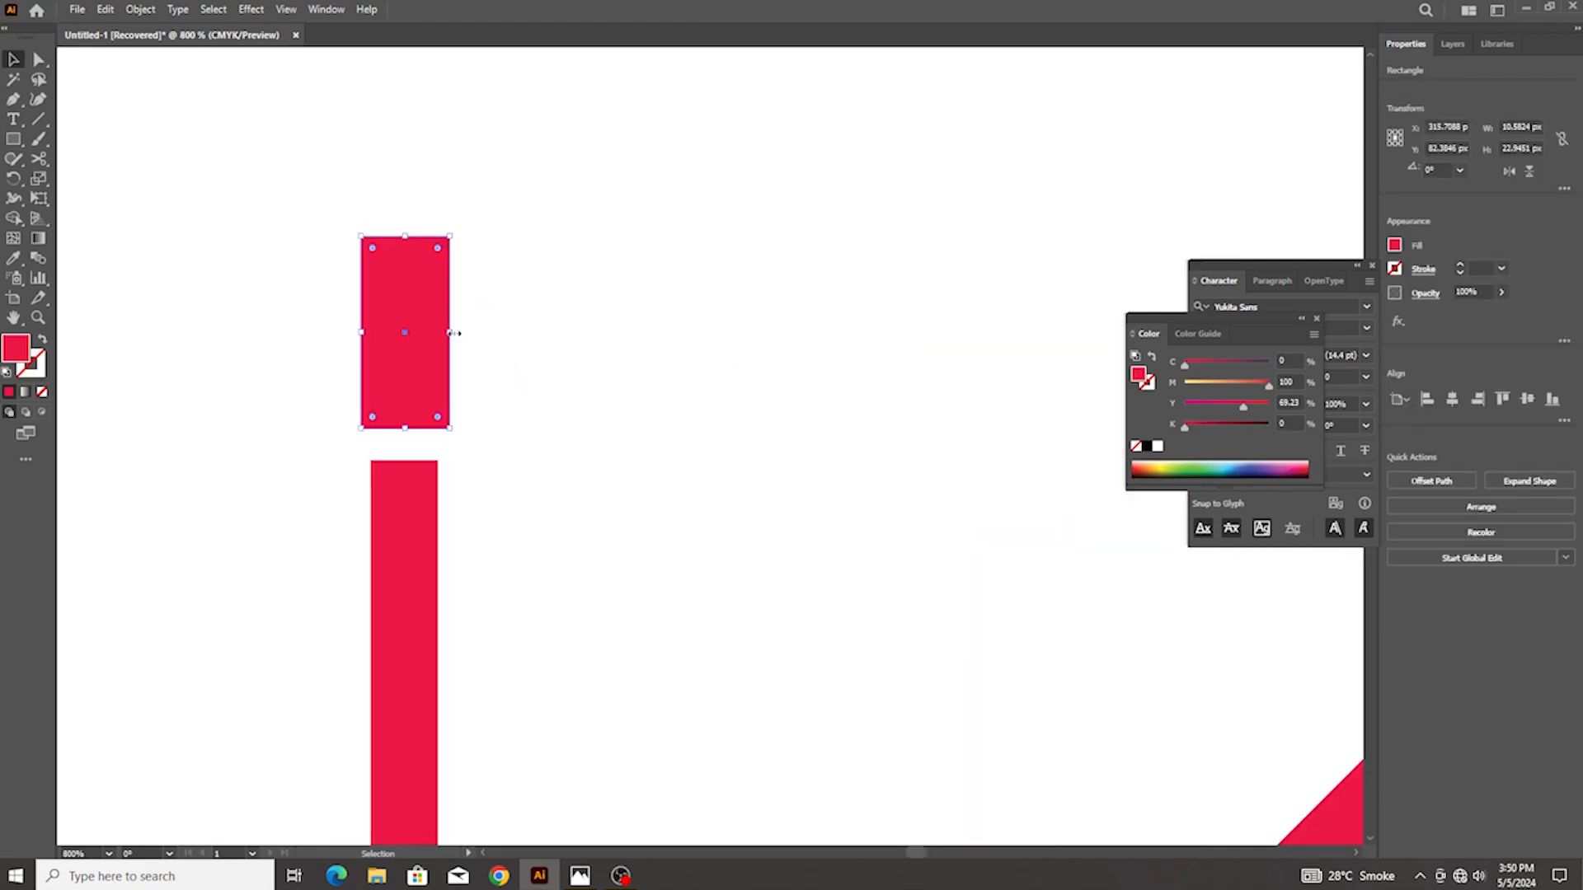
drag(456, 333, 600, 334)
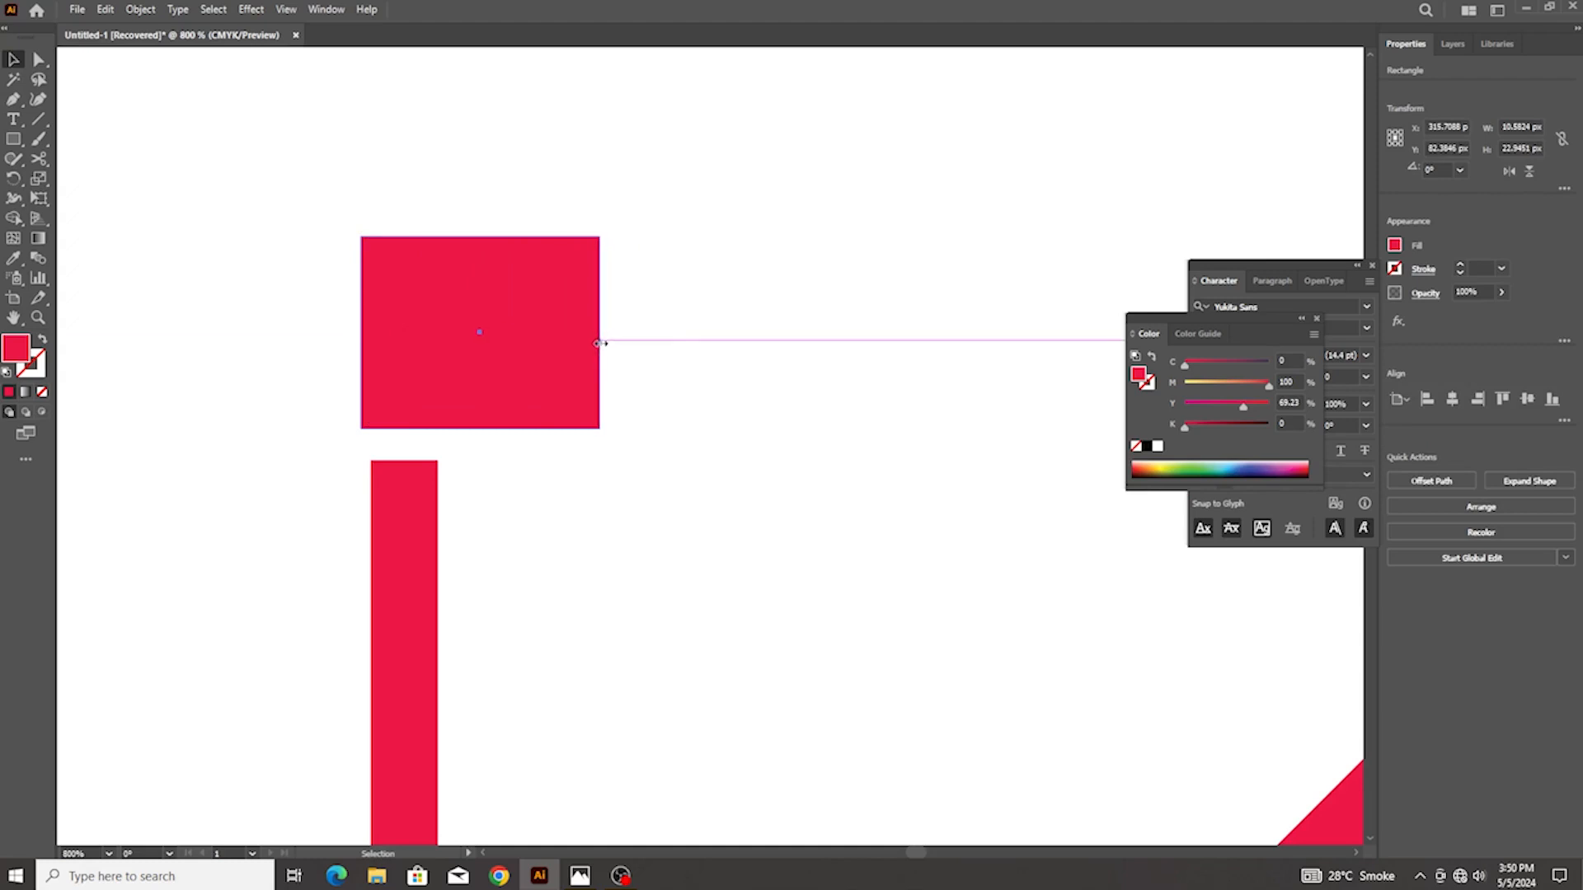
drag(487, 427, 521, 416)
key(ctrl+=)
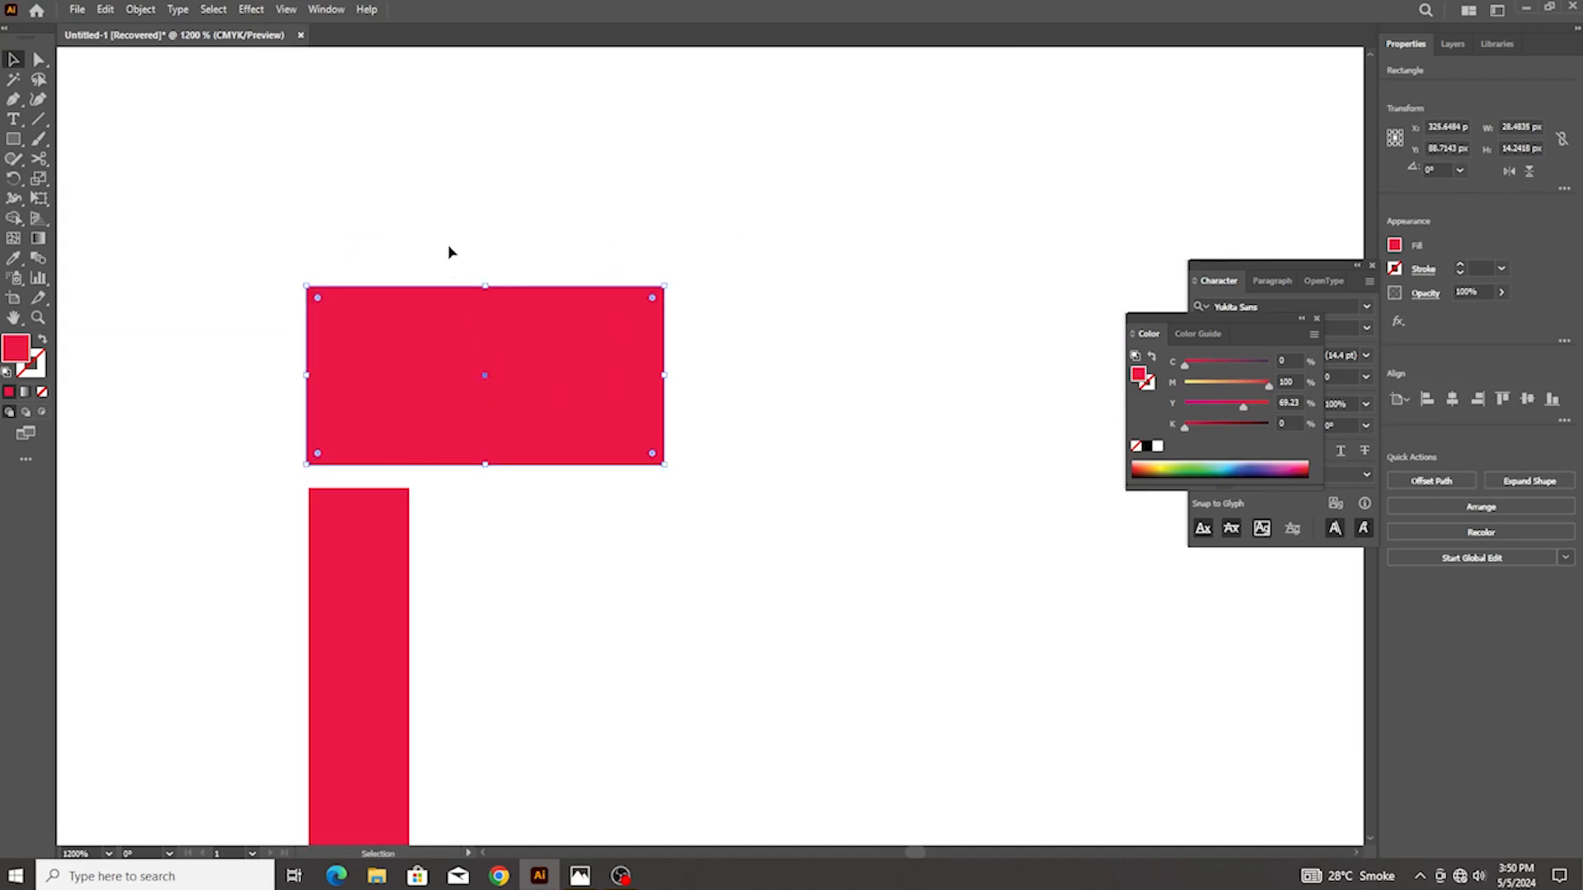
scroll(478, 267, down, 1)
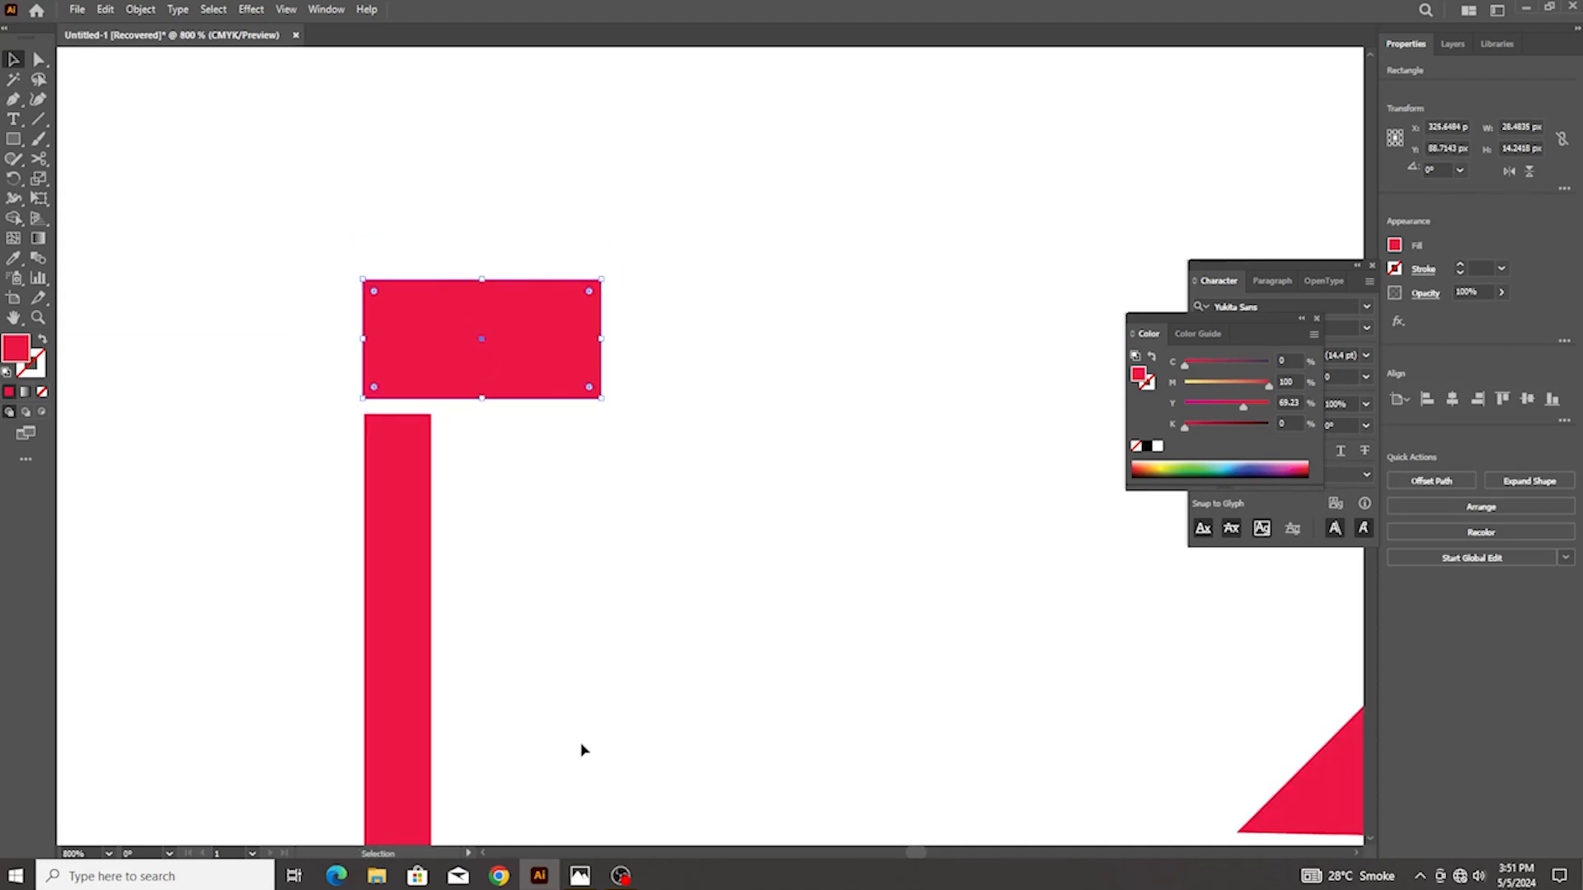
Check the hammer head in the reference image, then draw a circle about 11 px across, centred on the block's top-edge midpoint
click(581, 877)
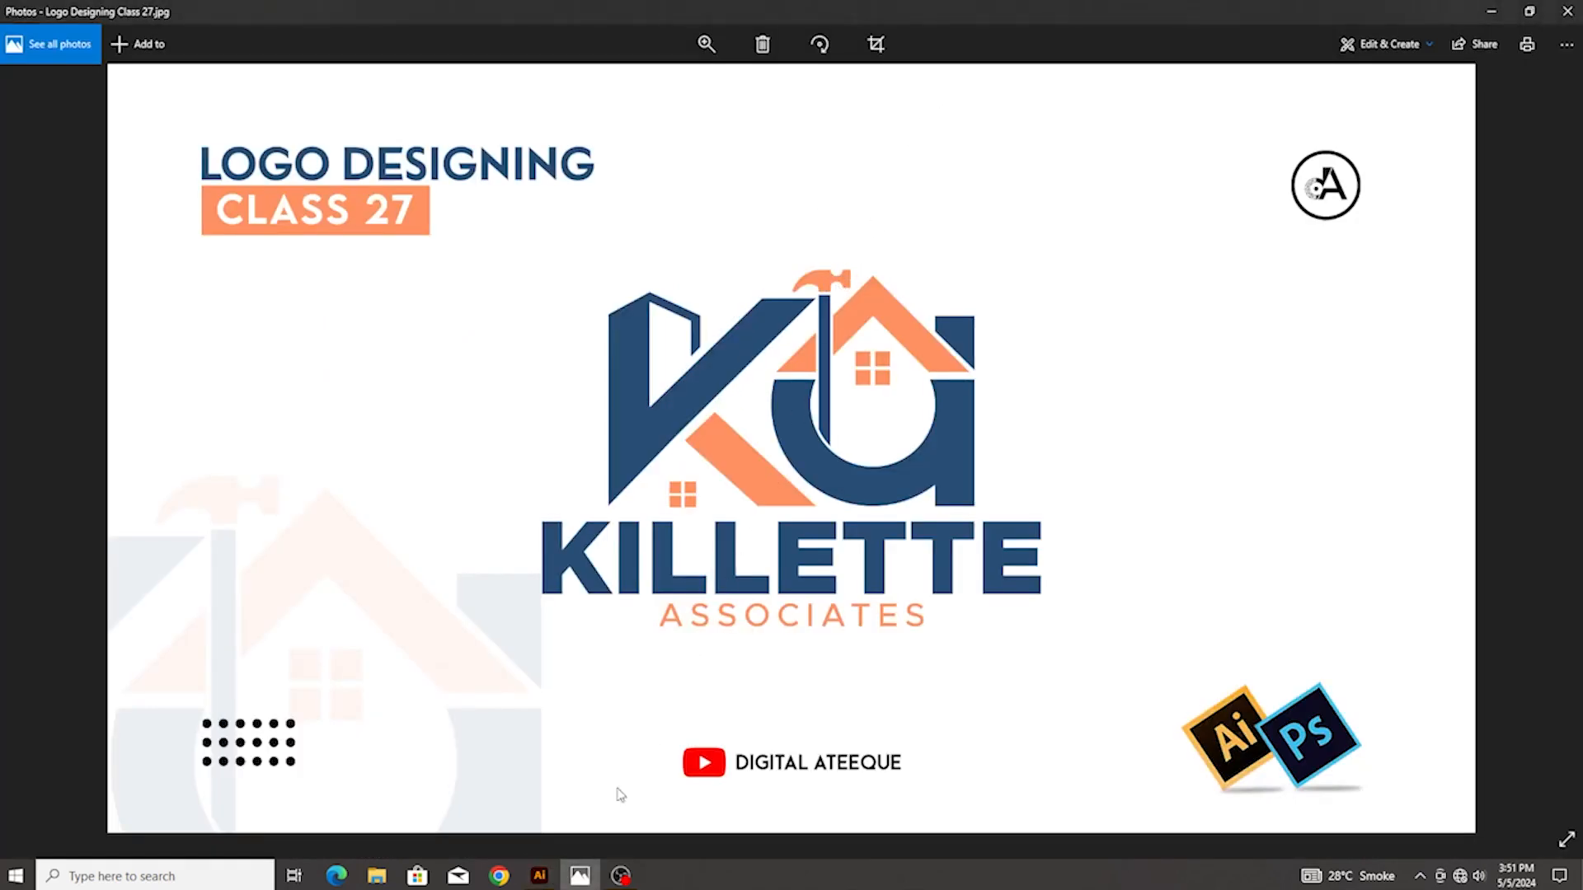
click(541, 874)
click(503, 255)
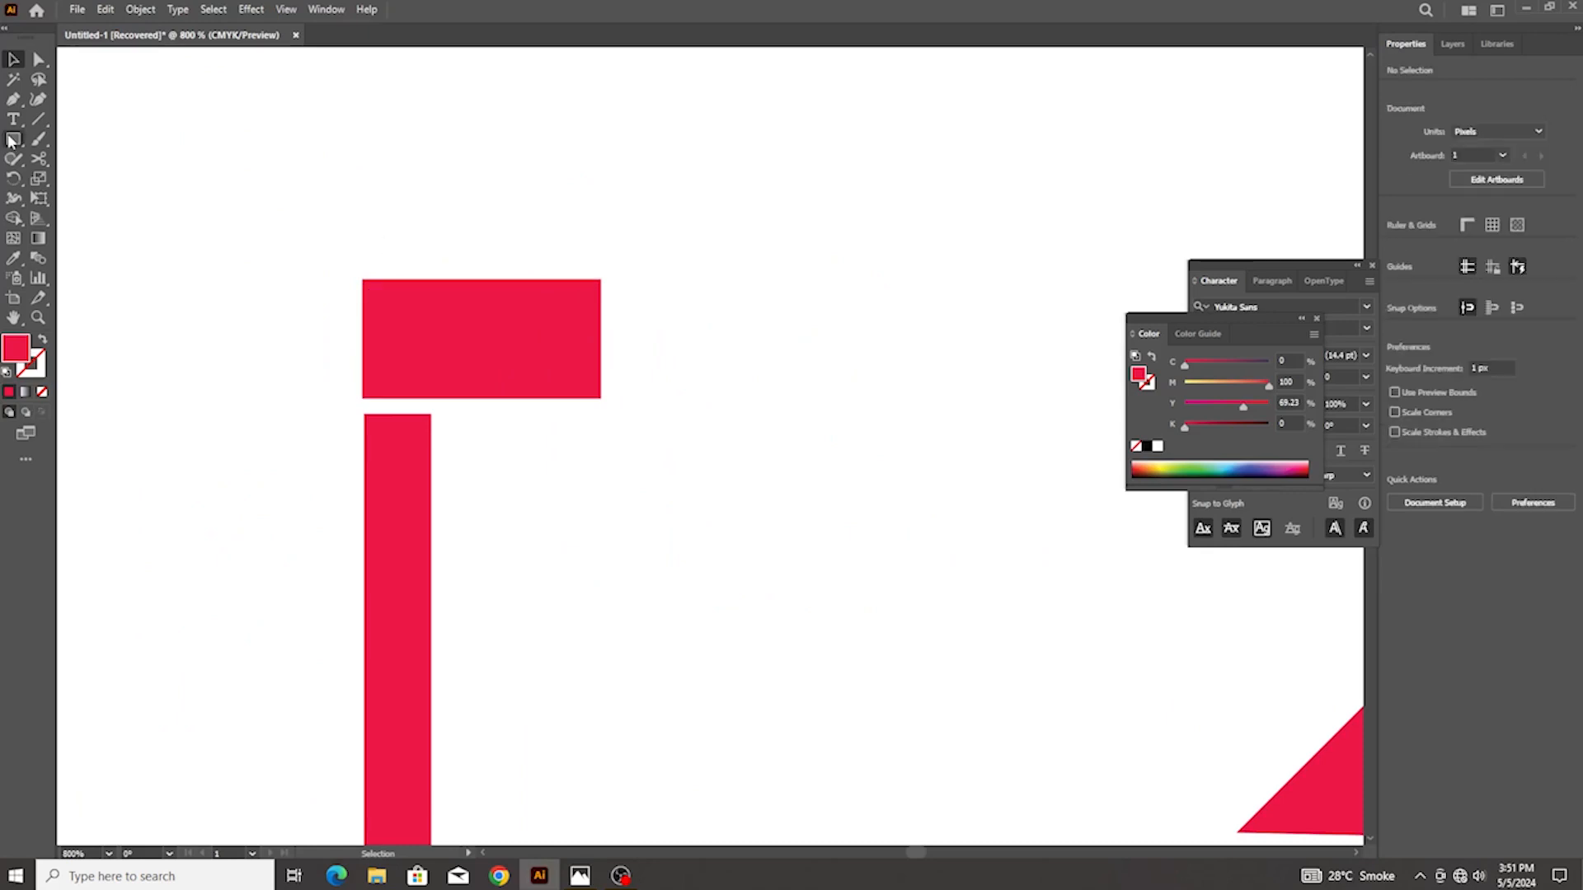
drag(13, 139, 78, 179)
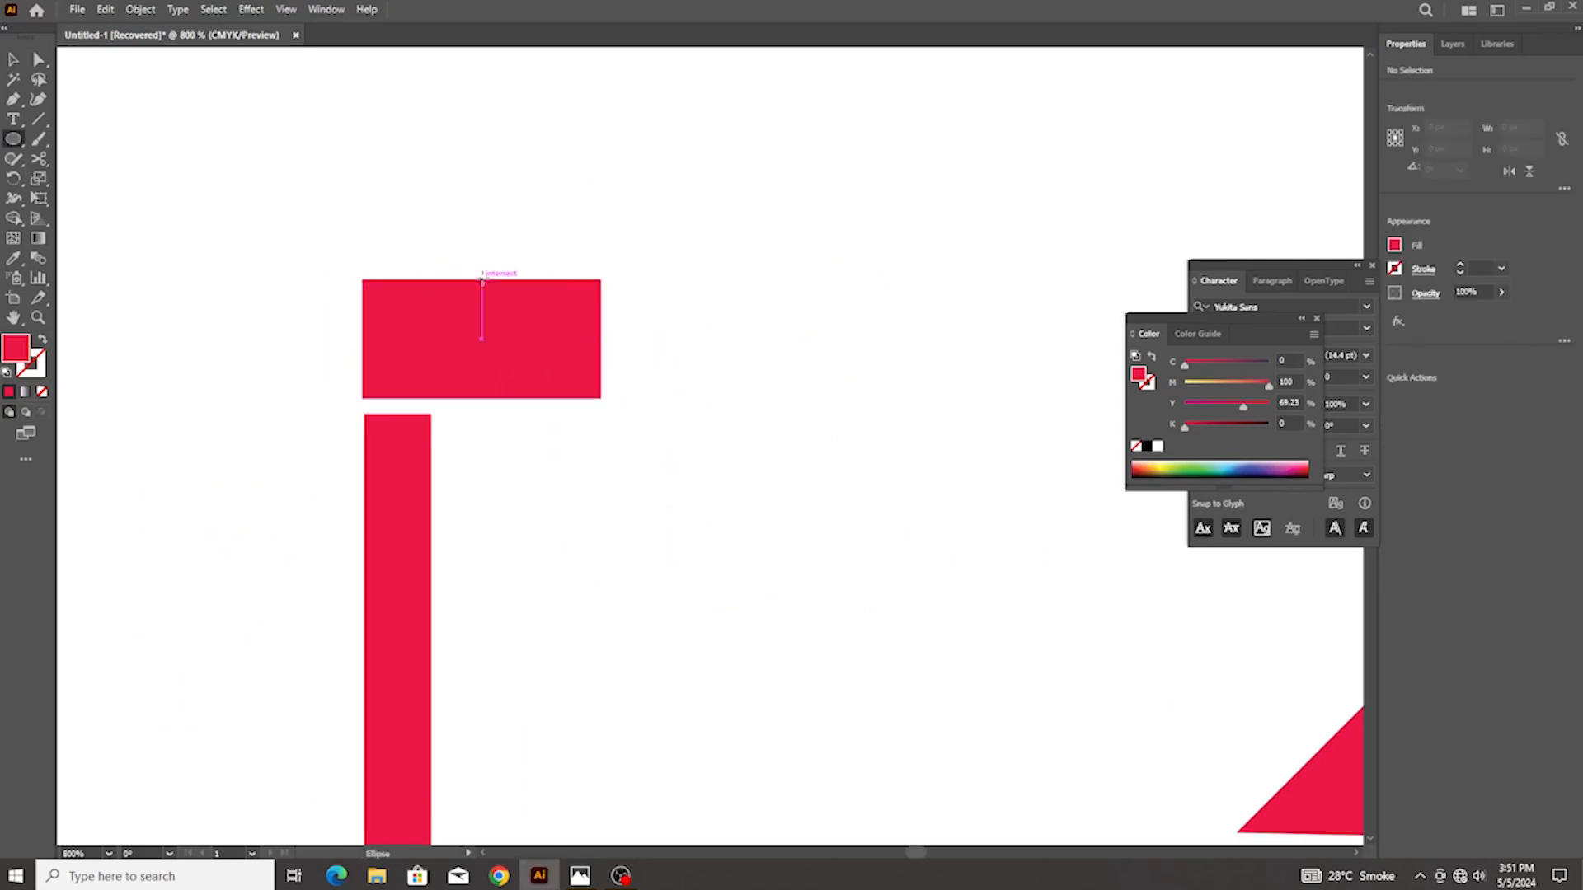
drag(482, 281, 530, 319)
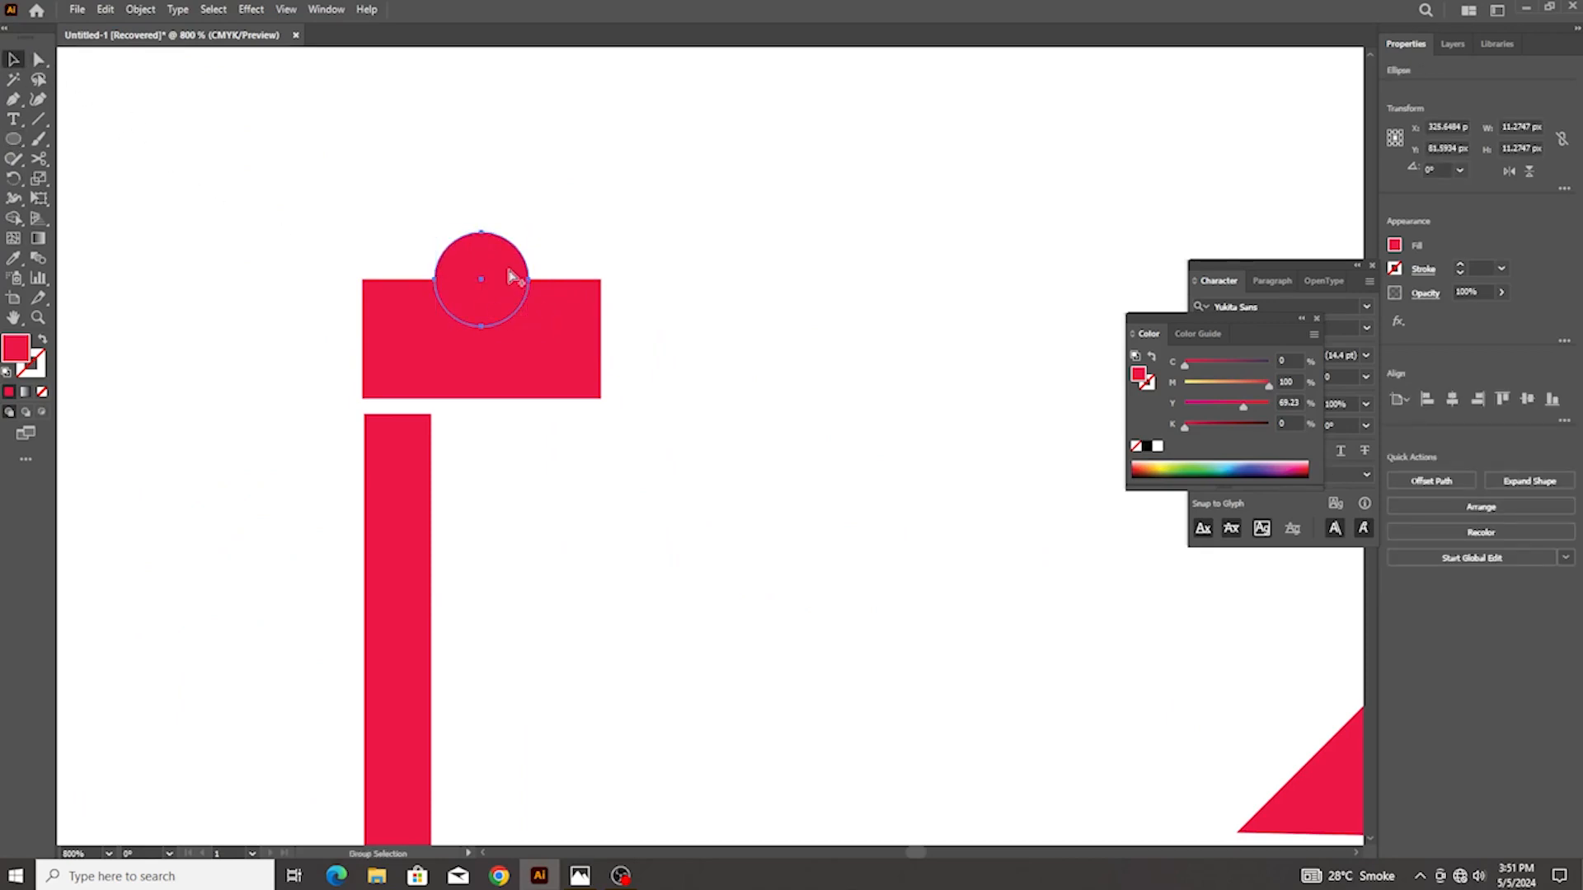
scroll(511, 271, up, 1)
drag(515, 269, 508, 404)
key(ctrl+z)
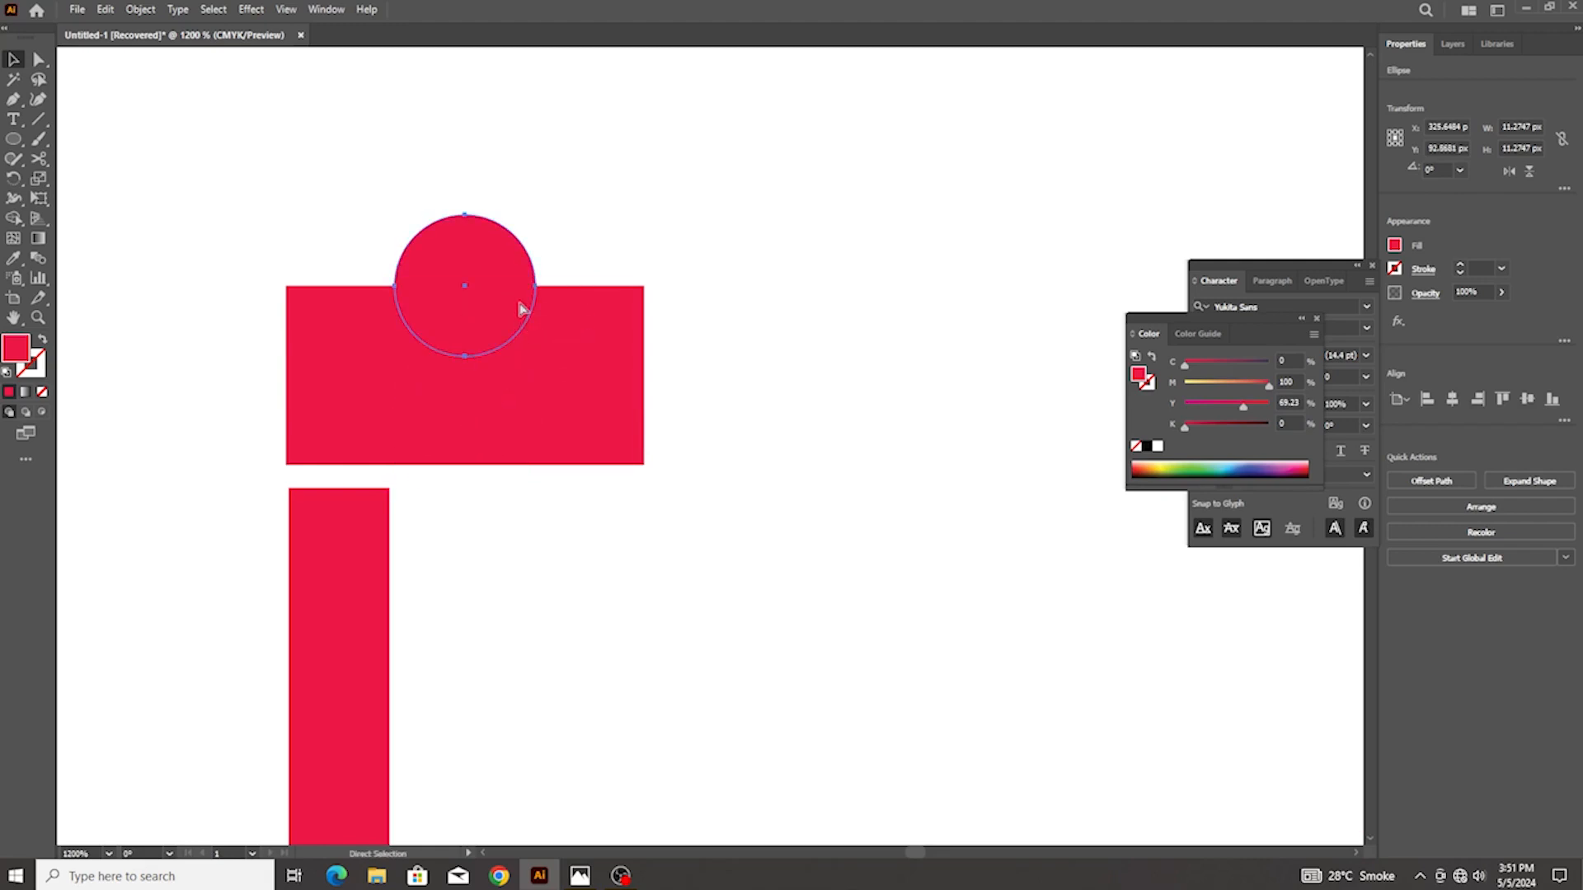
Place a copy of the circle straight below the first, centred on the midpoint of the block's bottom edge
drag(618, 240, 456, 305)
scroll(456, 302, up, 3)
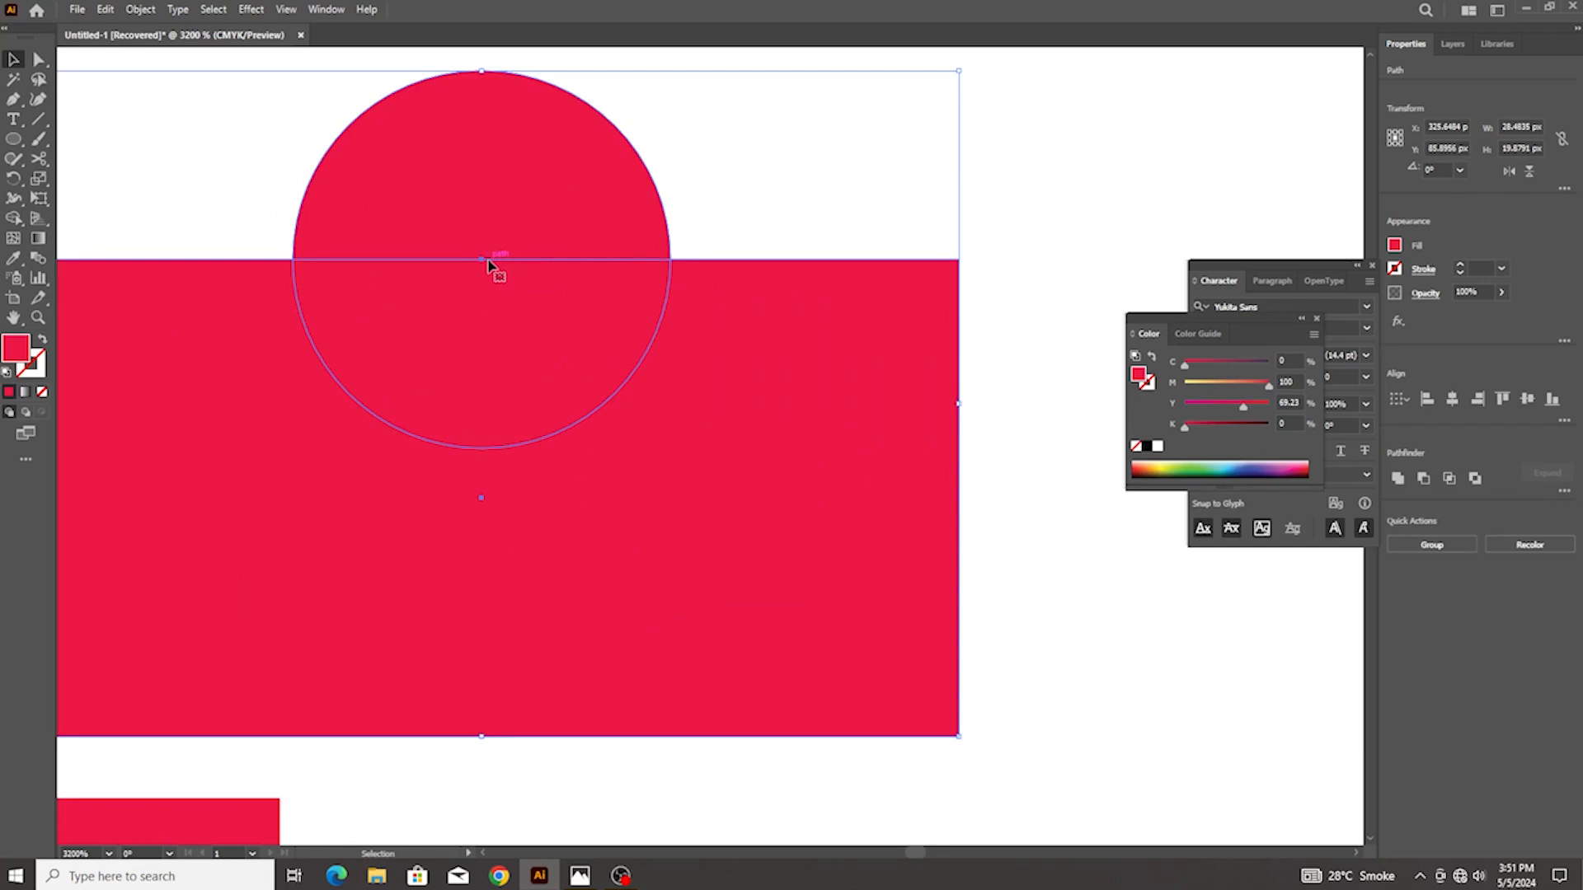
scroll(487, 264, down, 3)
click(636, 226)
drag(592, 231, 587, 408)
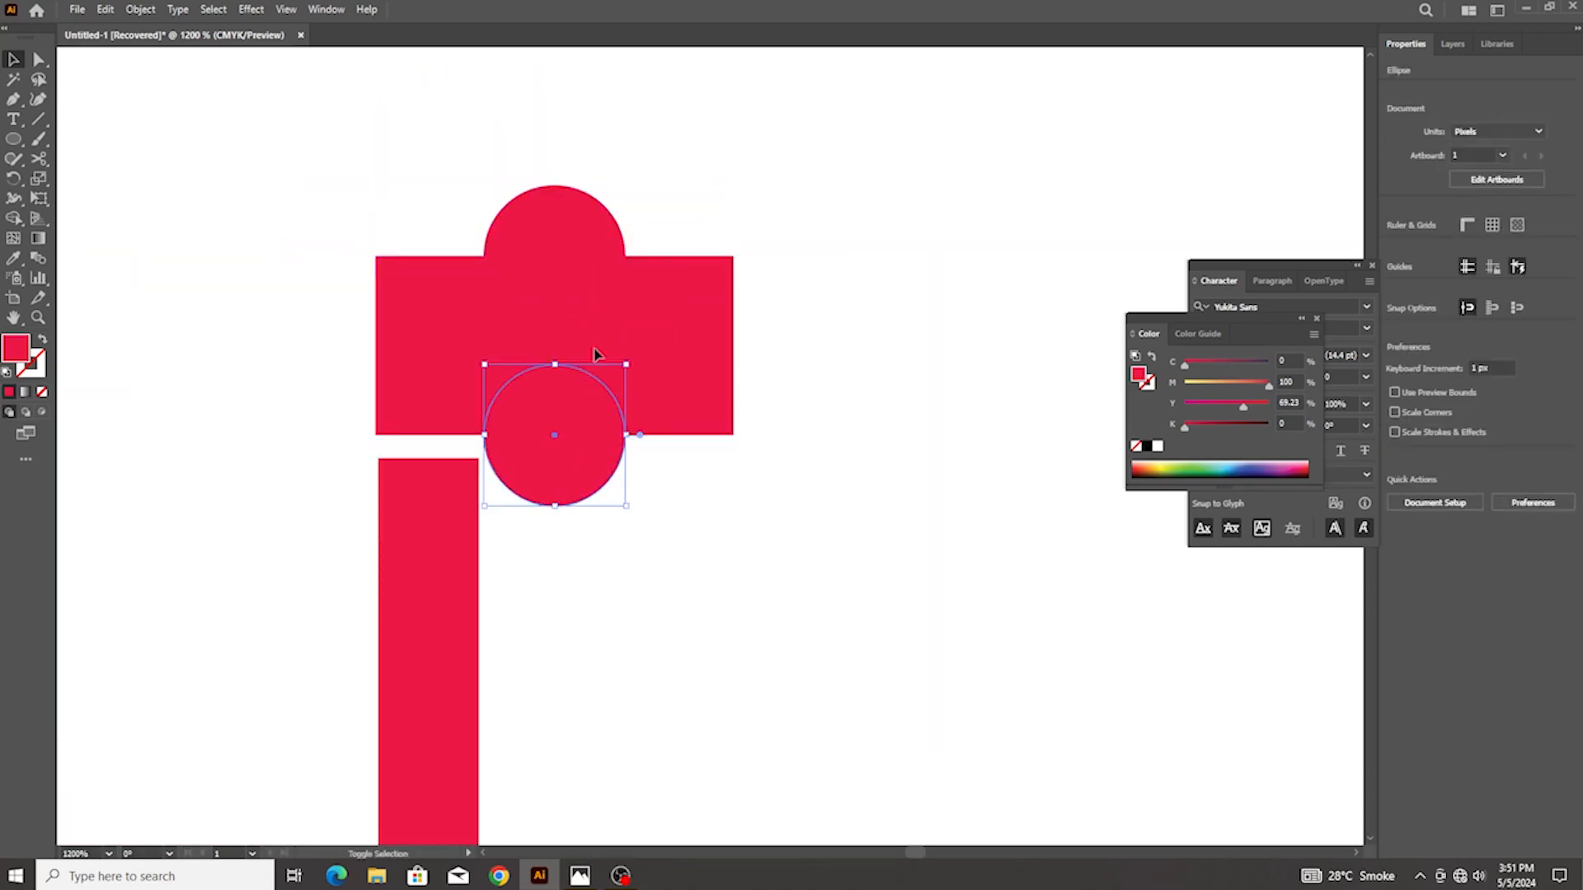
Cut both circles out of the red block with Shape Builder, leaving semicircular notches in its top and bottom edges
drag(645, 150, 557, 445)
scroll(559, 432, down, 3)
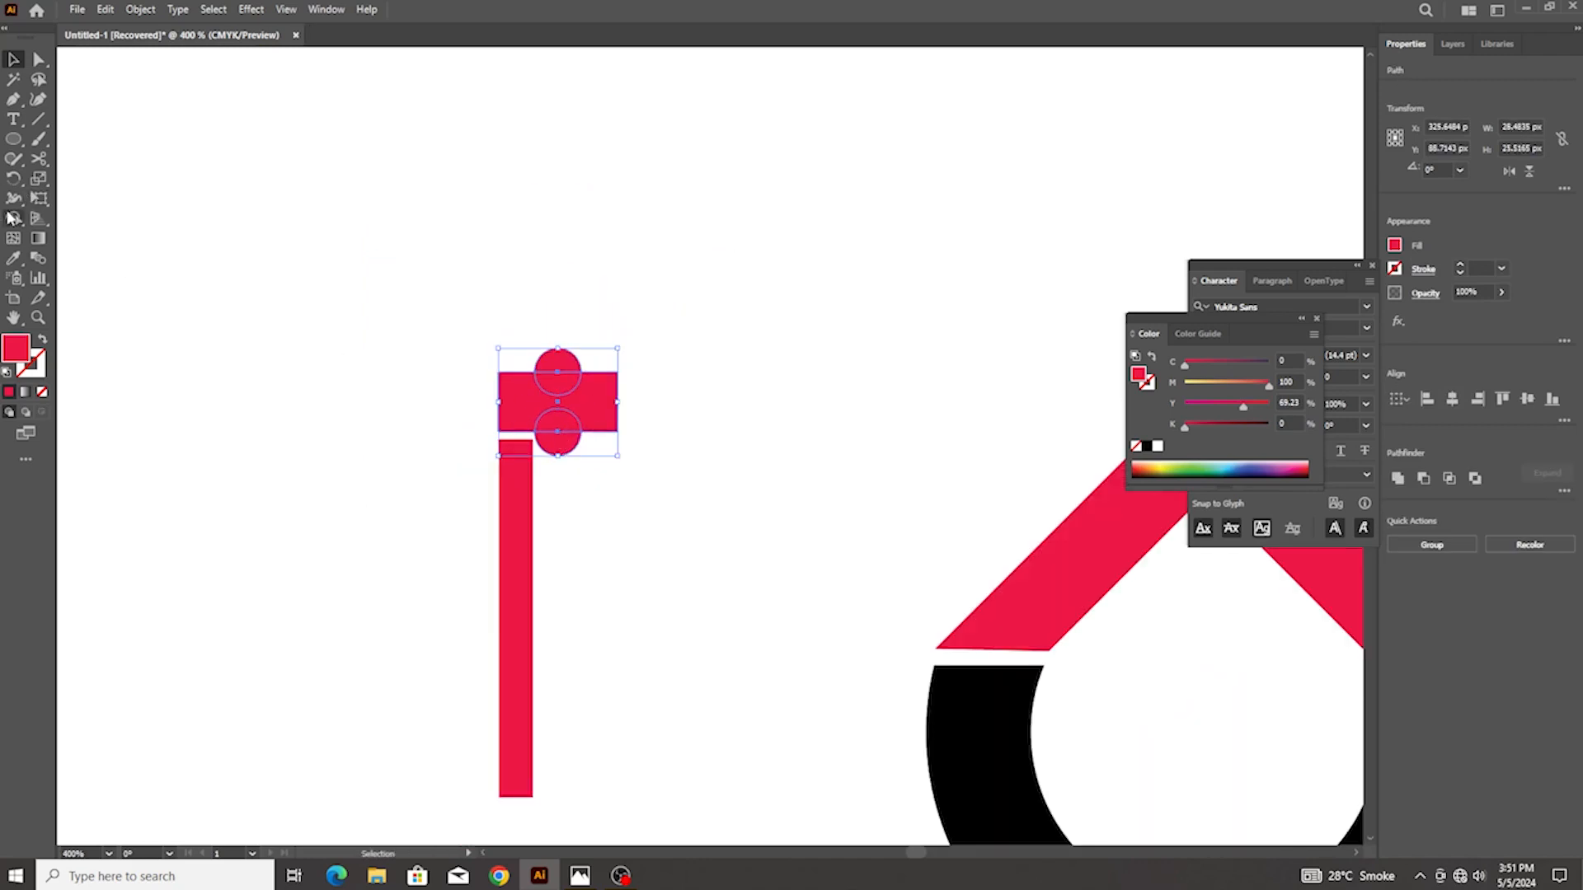
click(12, 219)
scroll(673, 372, up, 2)
alt+click(466, 377)
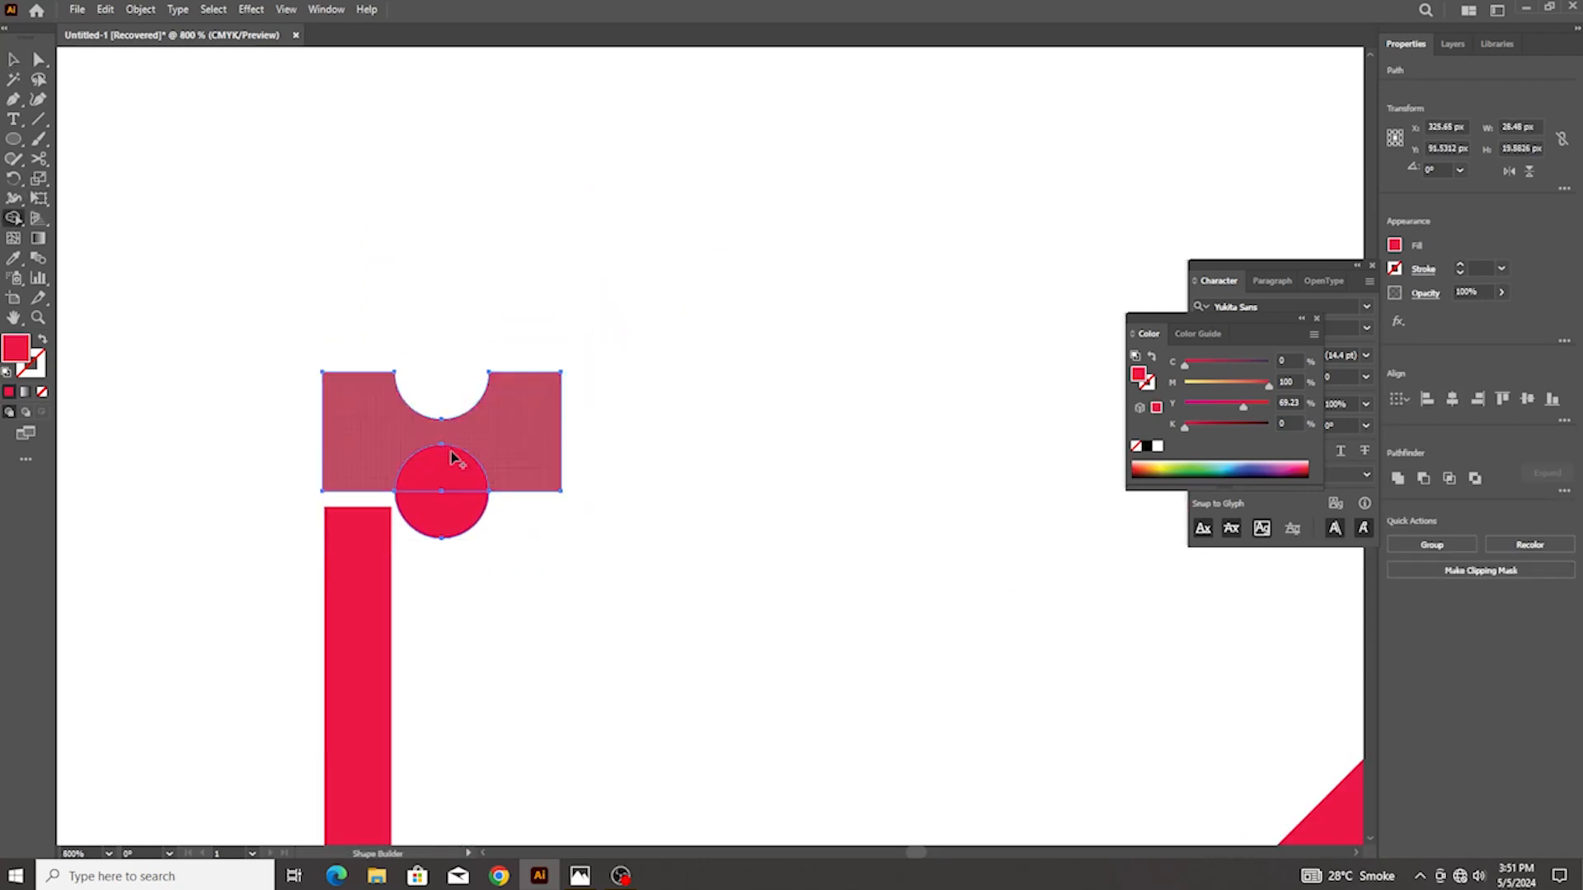
alt+click(438, 494)
scroll(586, 474, down, 3)
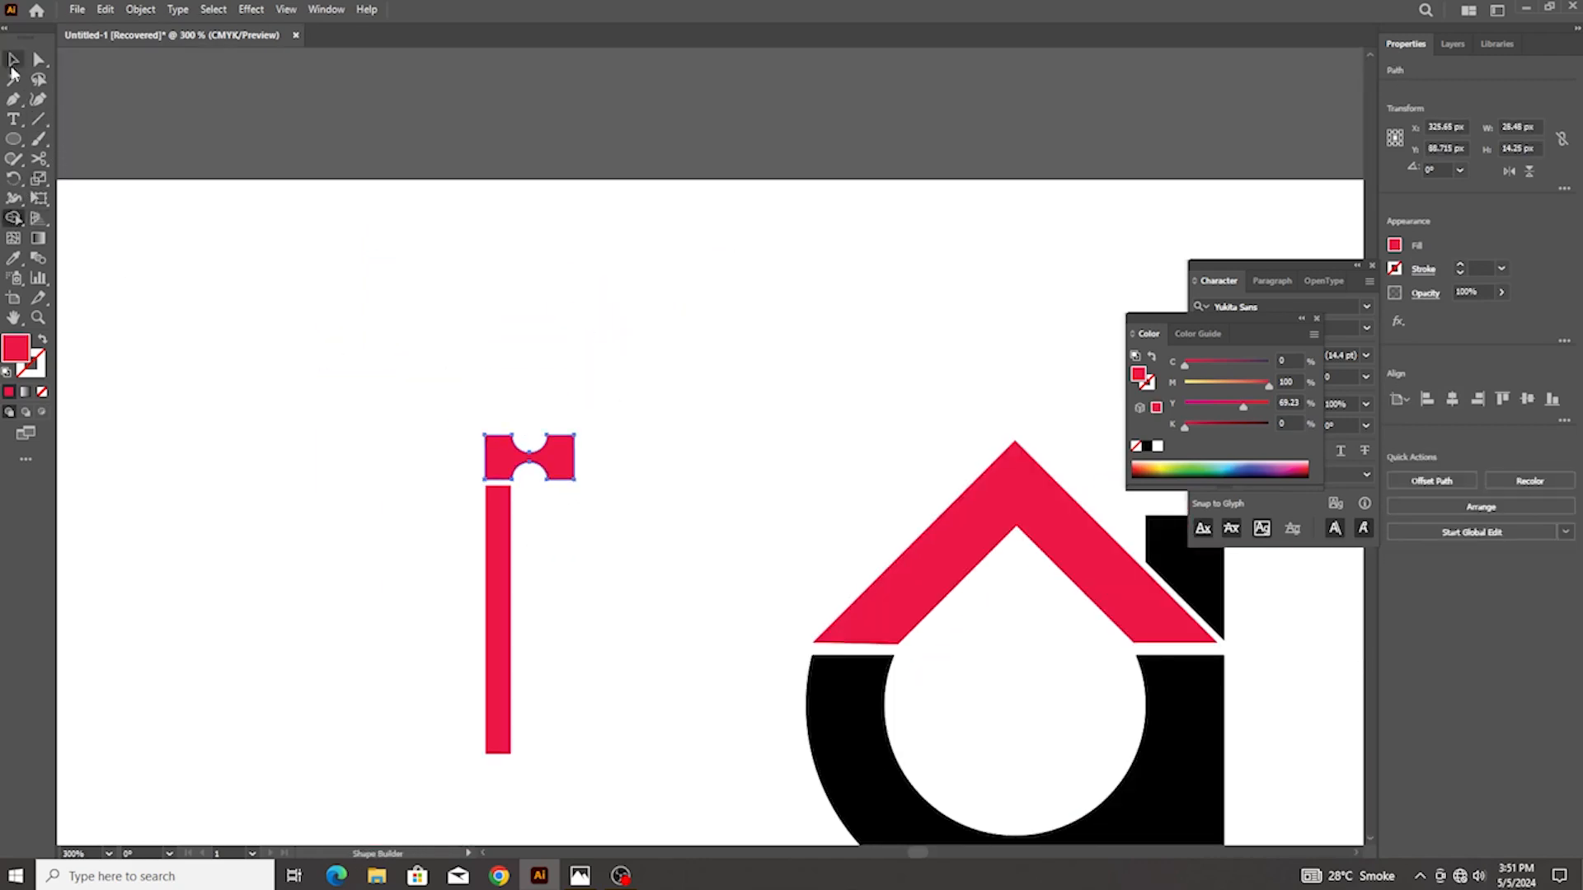
click(12, 64)
click(572, 343)
Examine the hammer's curved claw in the reference image Logo Designing Class 27.jpg, then return to the Illustrator drawing
scroll(581, 346, down, 4)
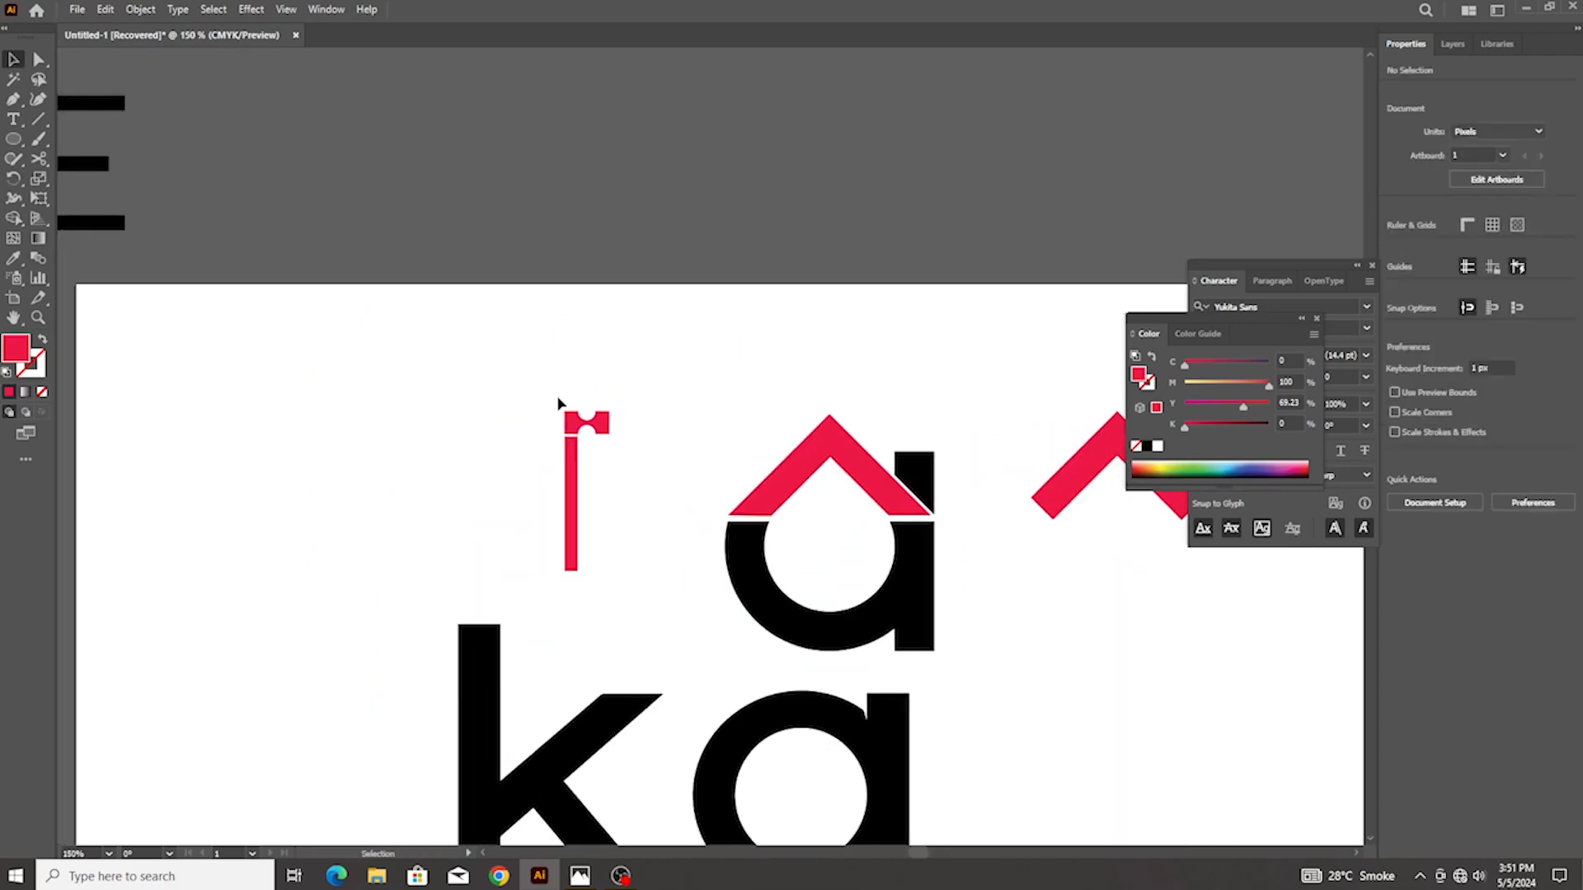
scroll(559, 403, up, 1)
scroll(631, 413, up, 1)
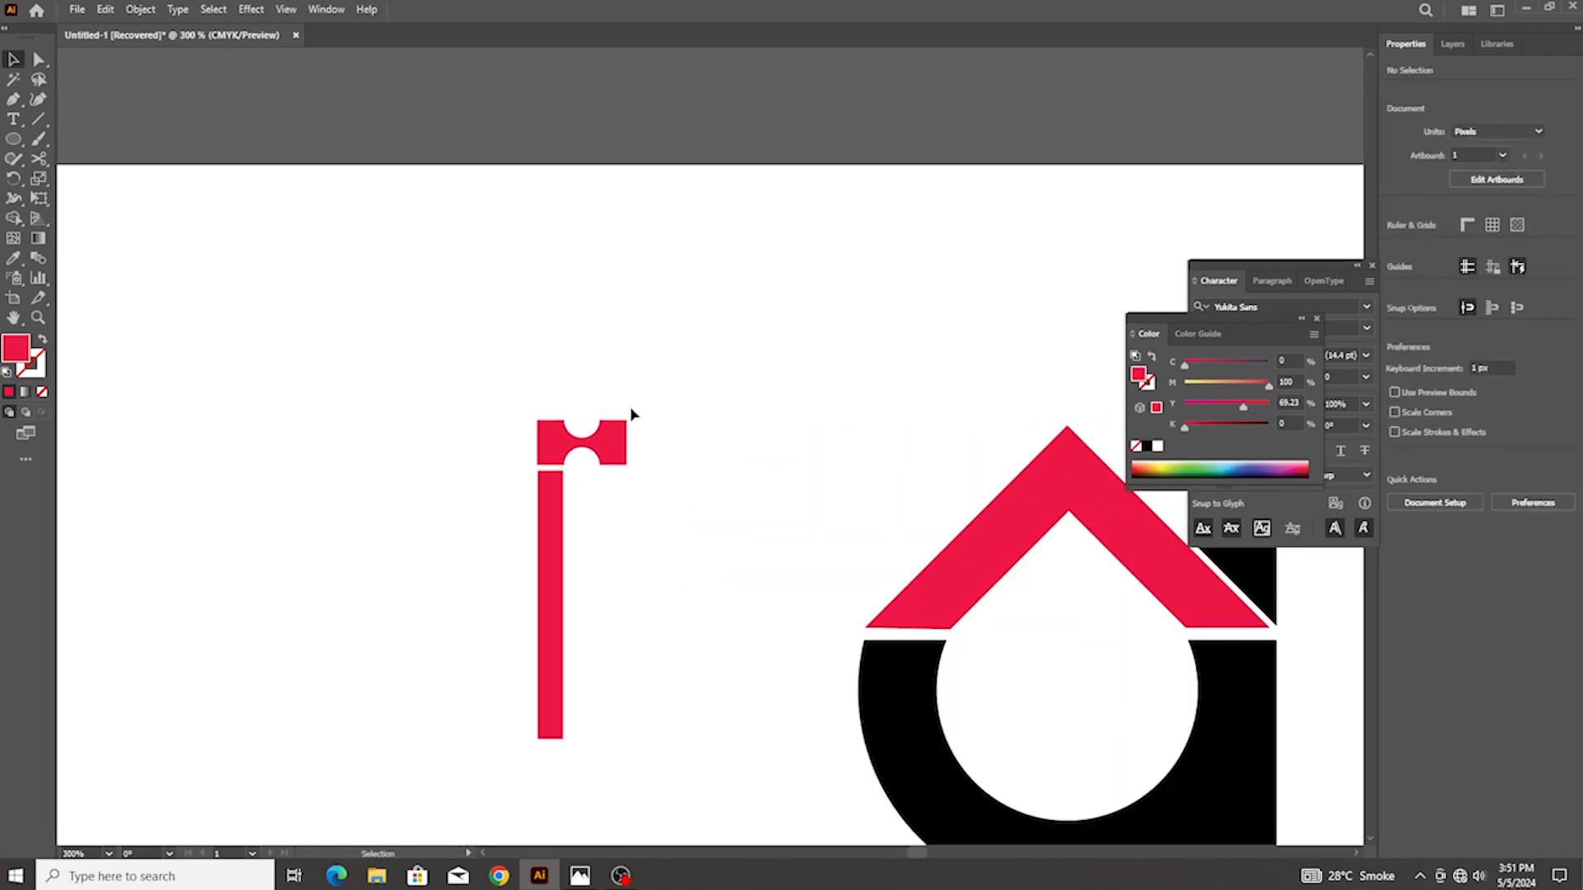
click(580, 875)
key(Left)
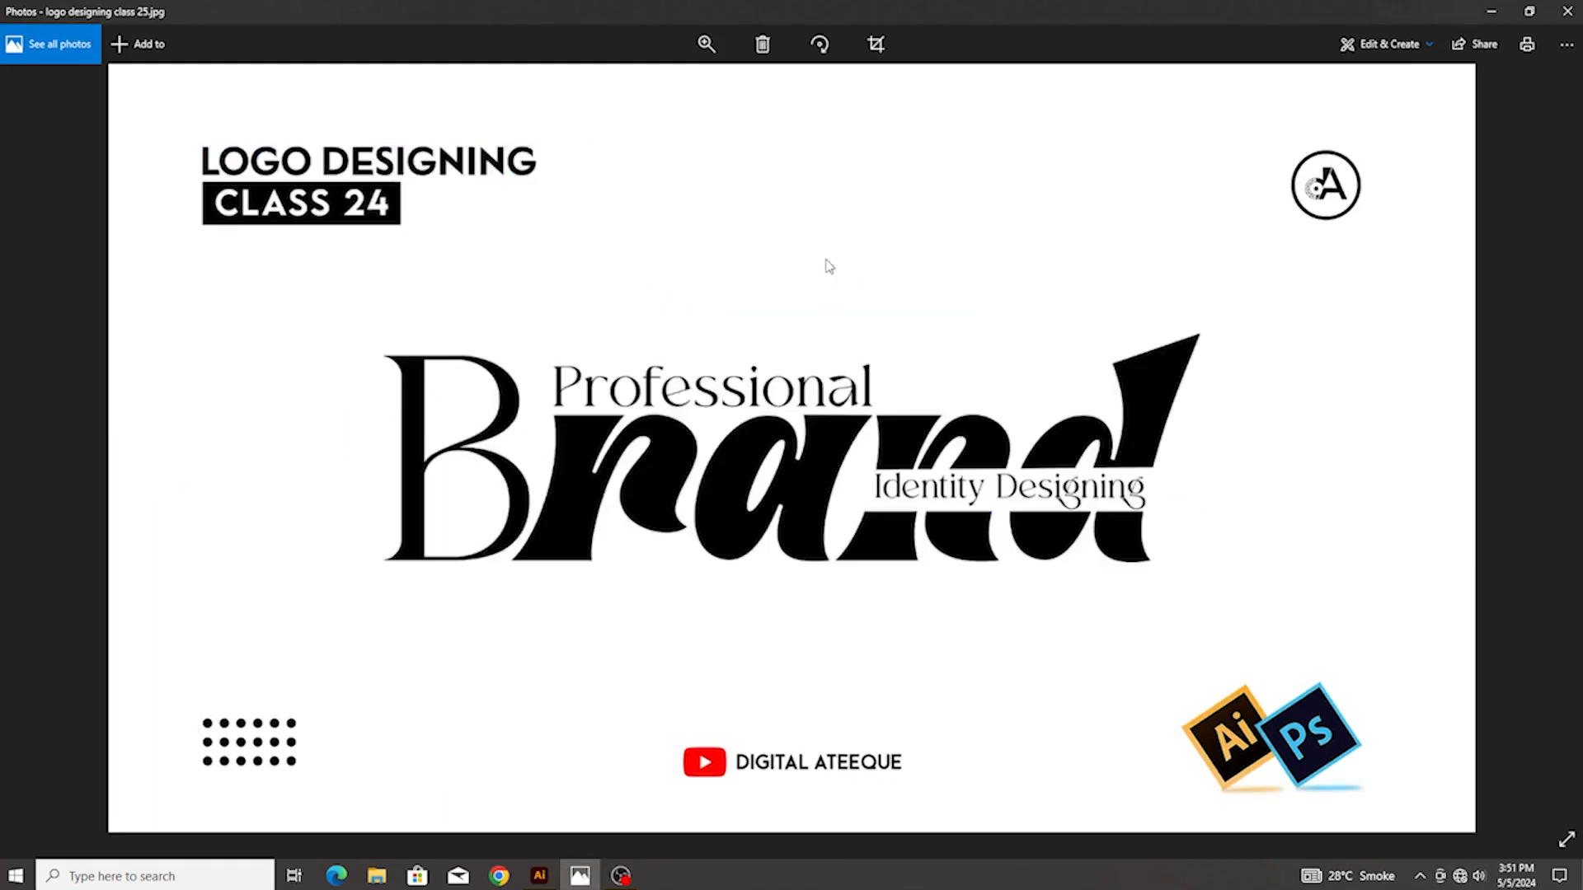
key(Right)
scroll(836, 288, up, 2)
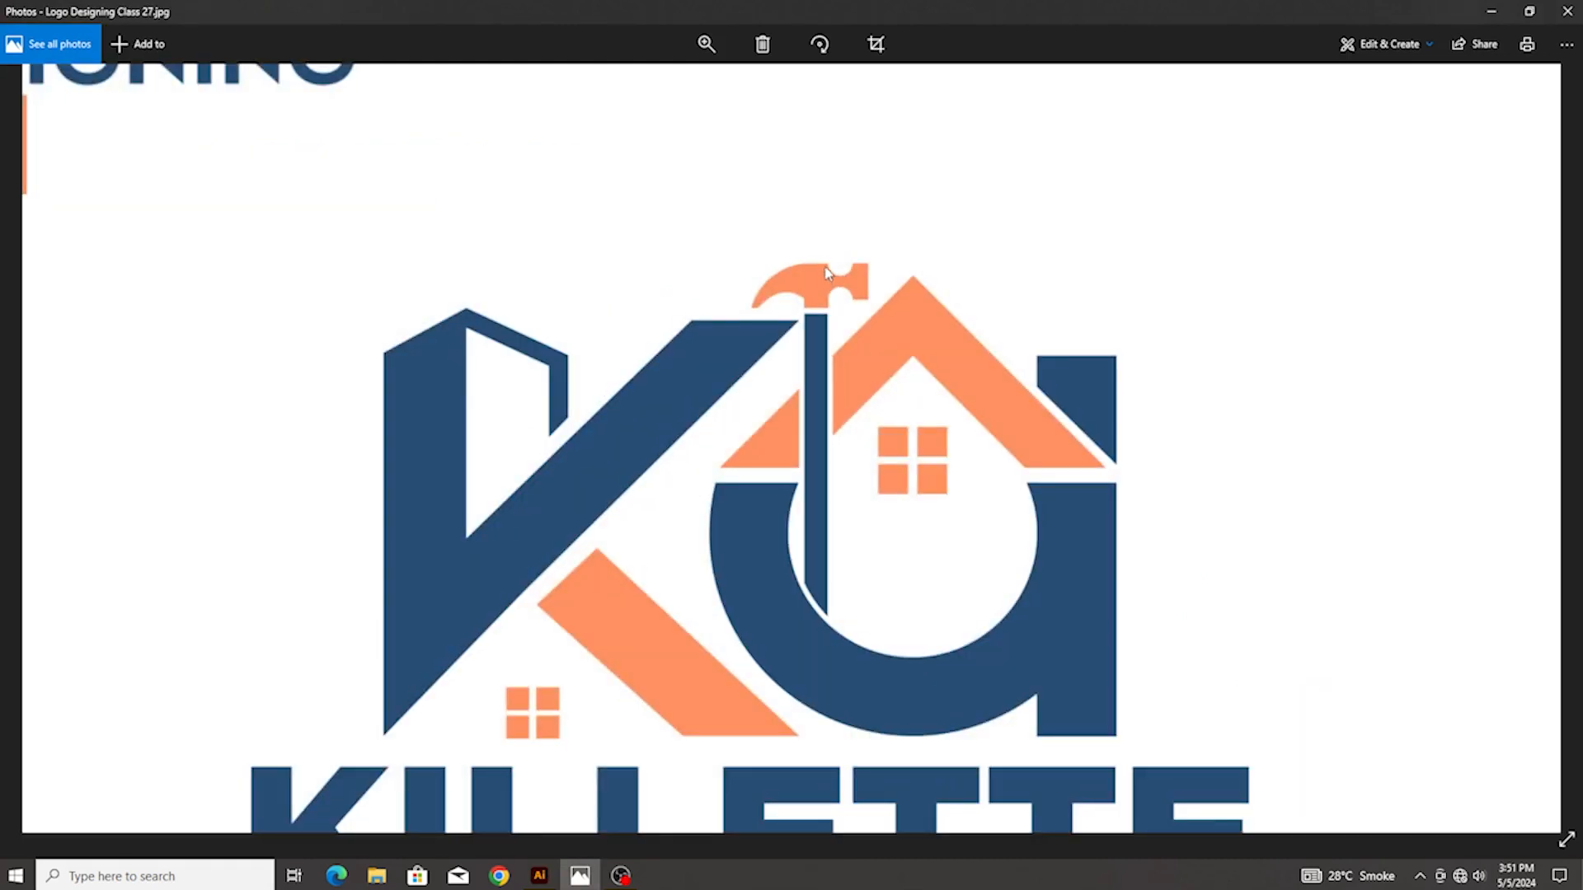
click(554, 881)
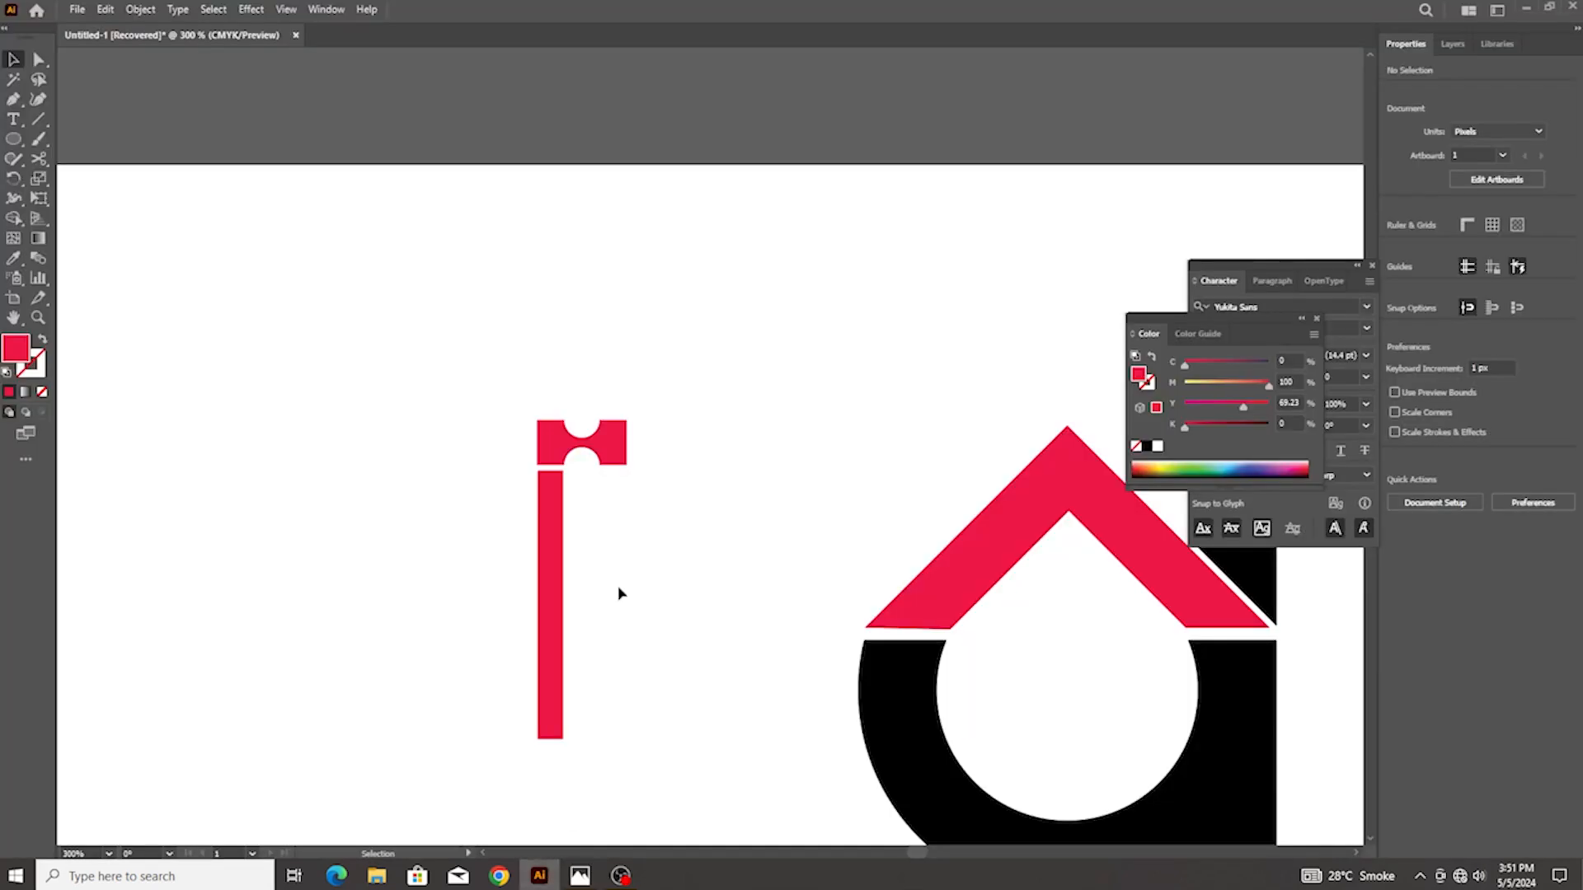
With the Pen tool, draw the claw's upper curve from the block's top-left corner to a narrow flat tip level with its bottom edge
click(14, 100)
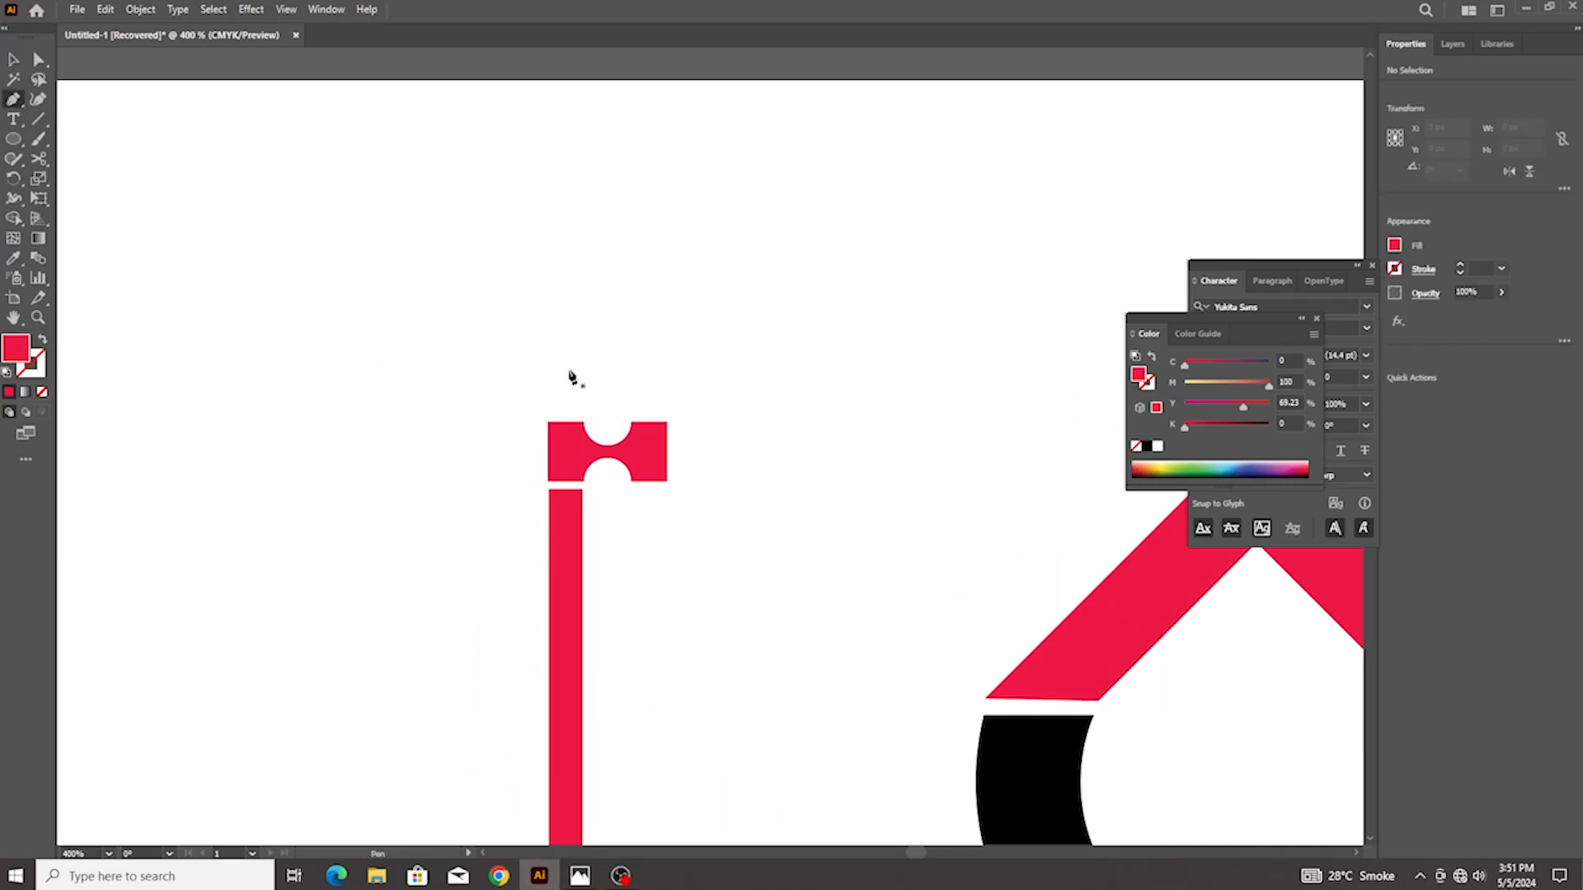
scroll(594, 388, left, 3)
click(606, 423)
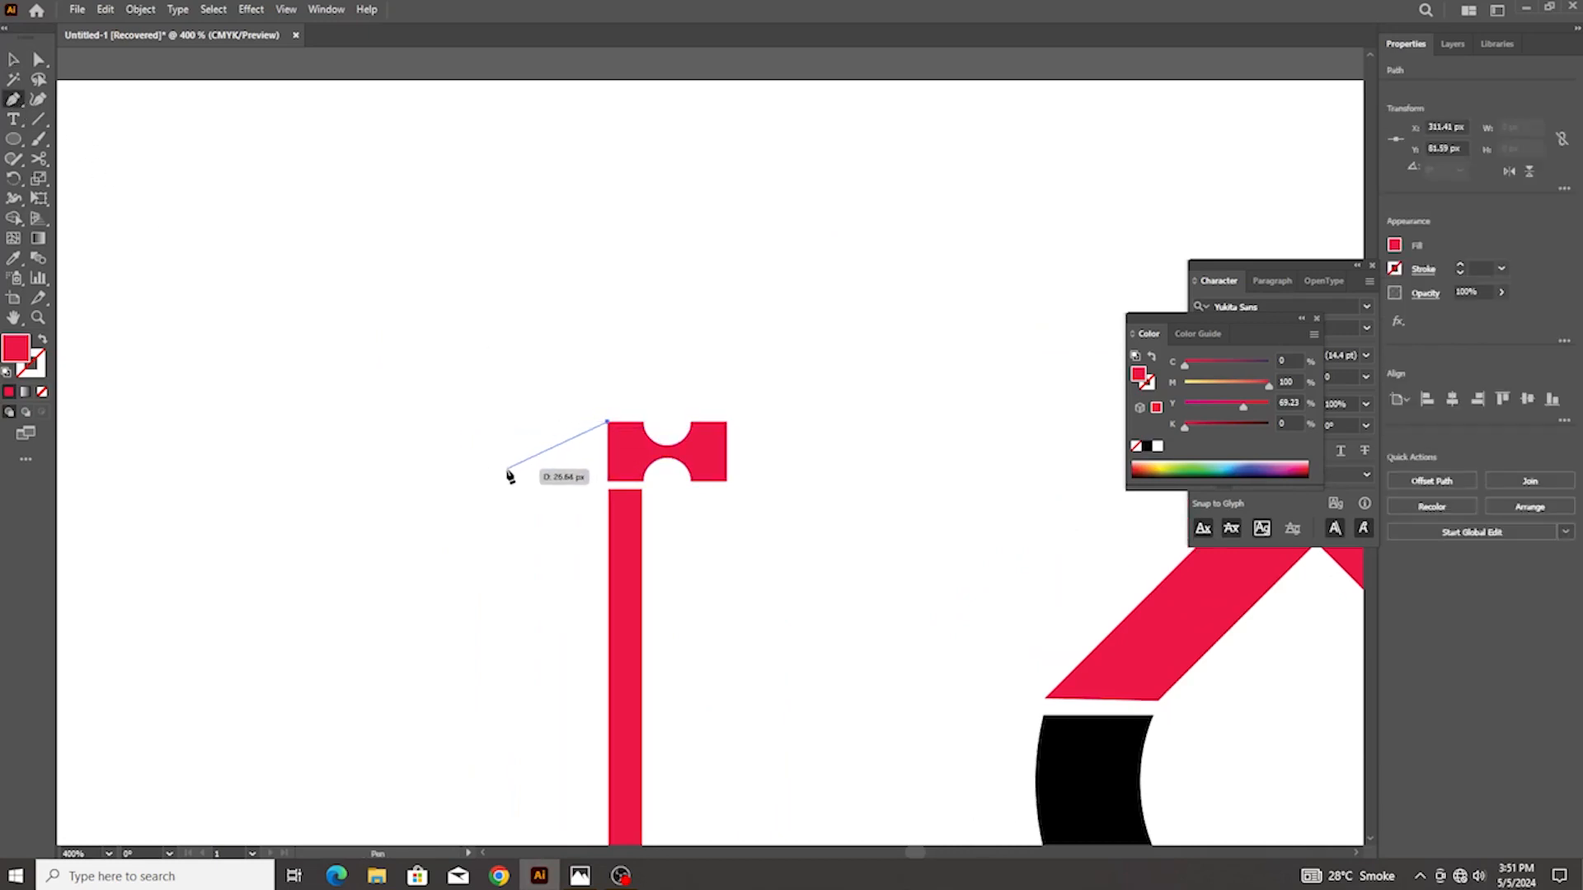
drag(505, 482, 475, 544)
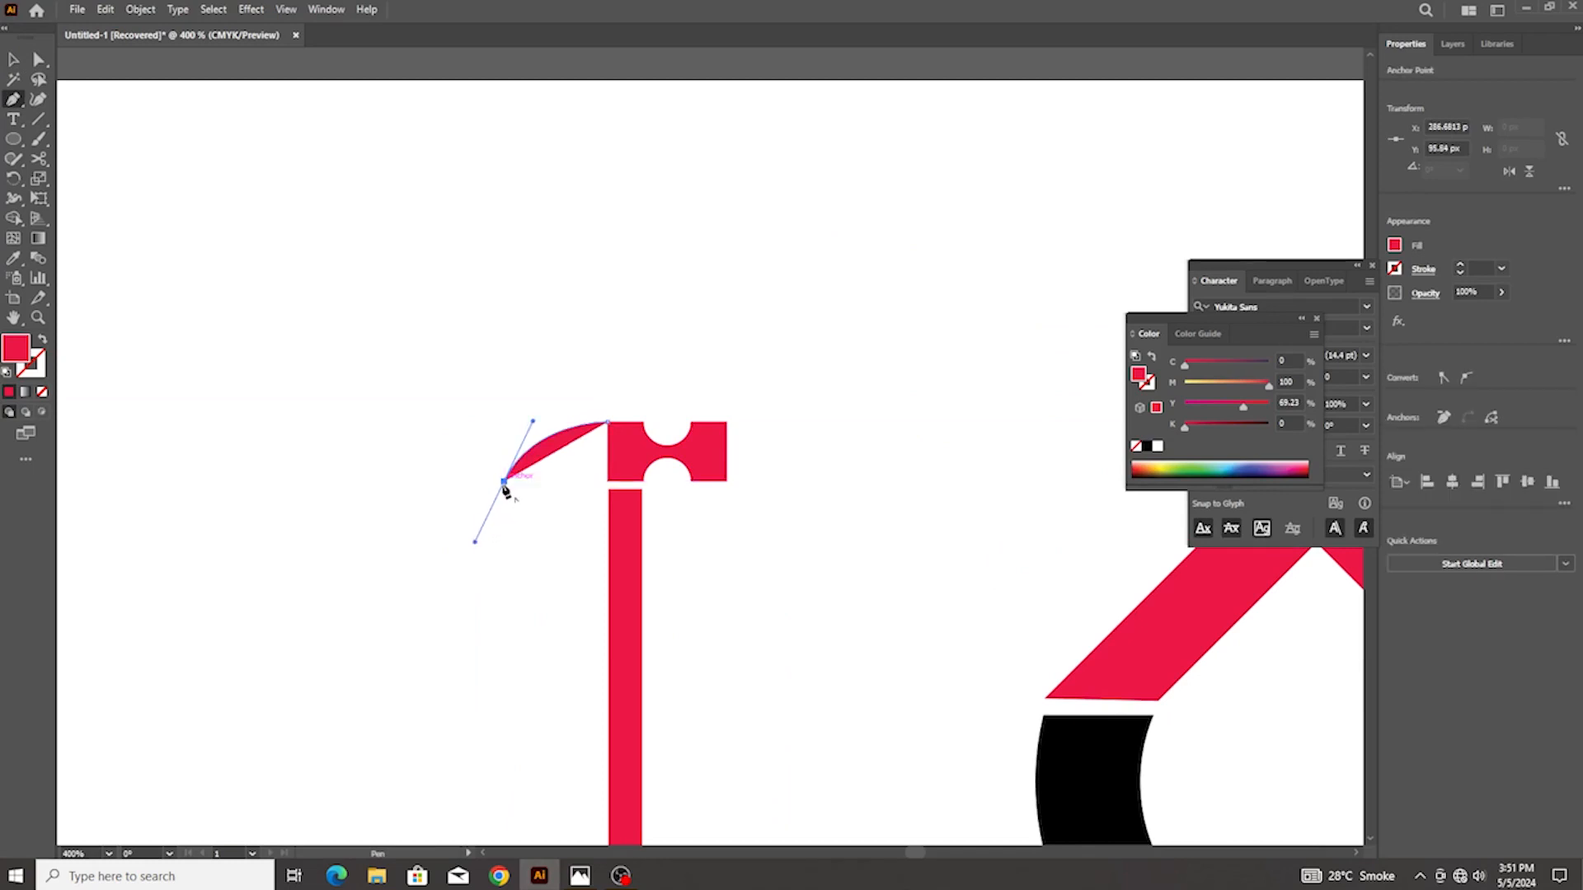
scroll(507, 489, up, 5)
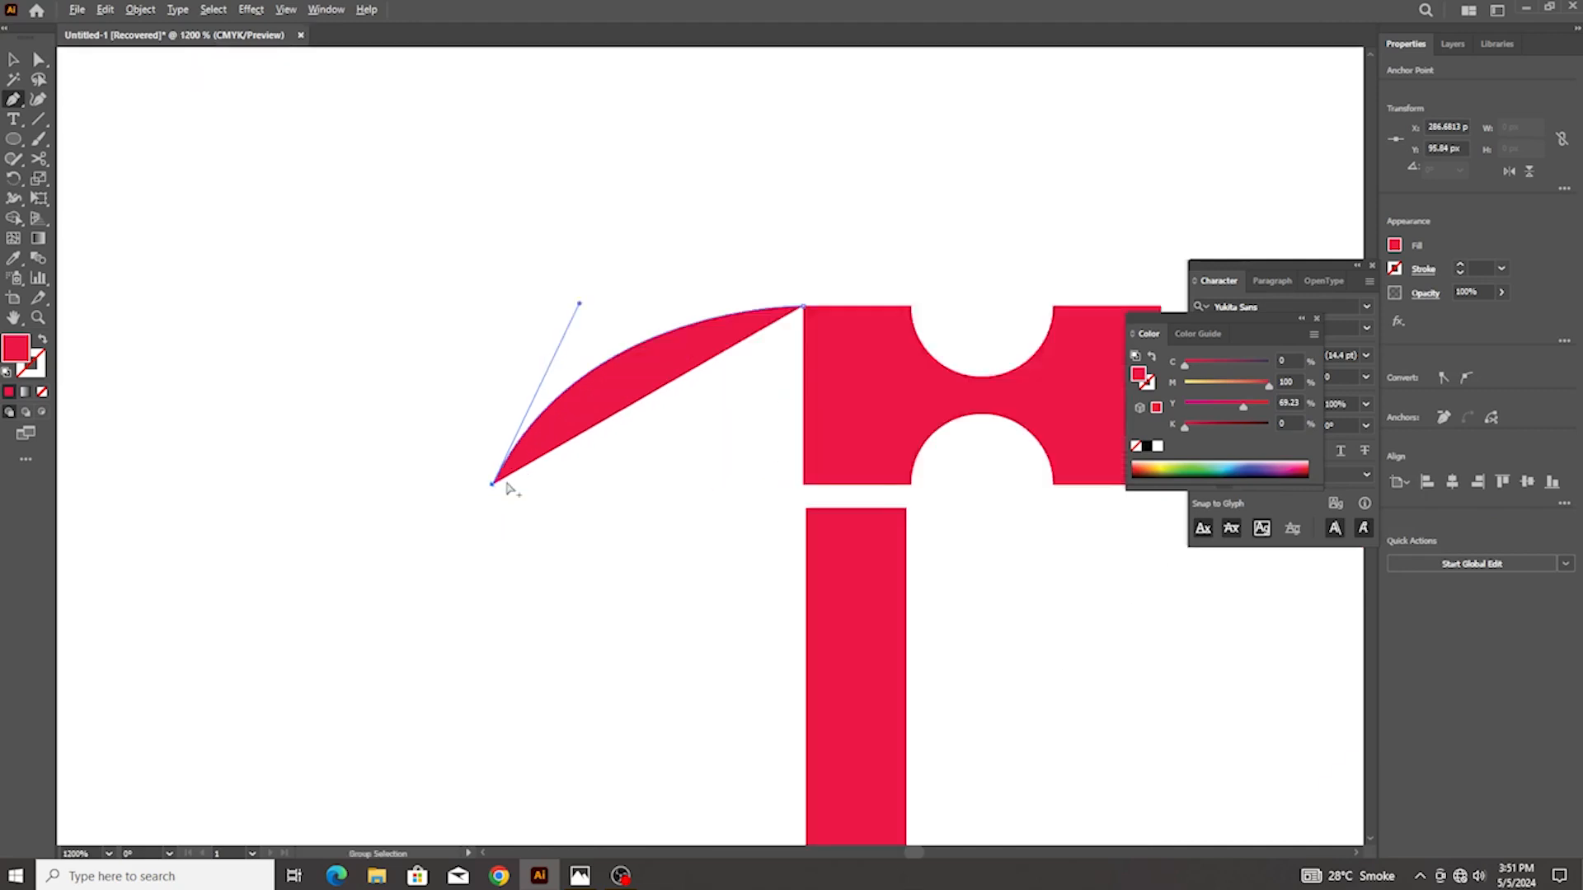
click(517, 484)
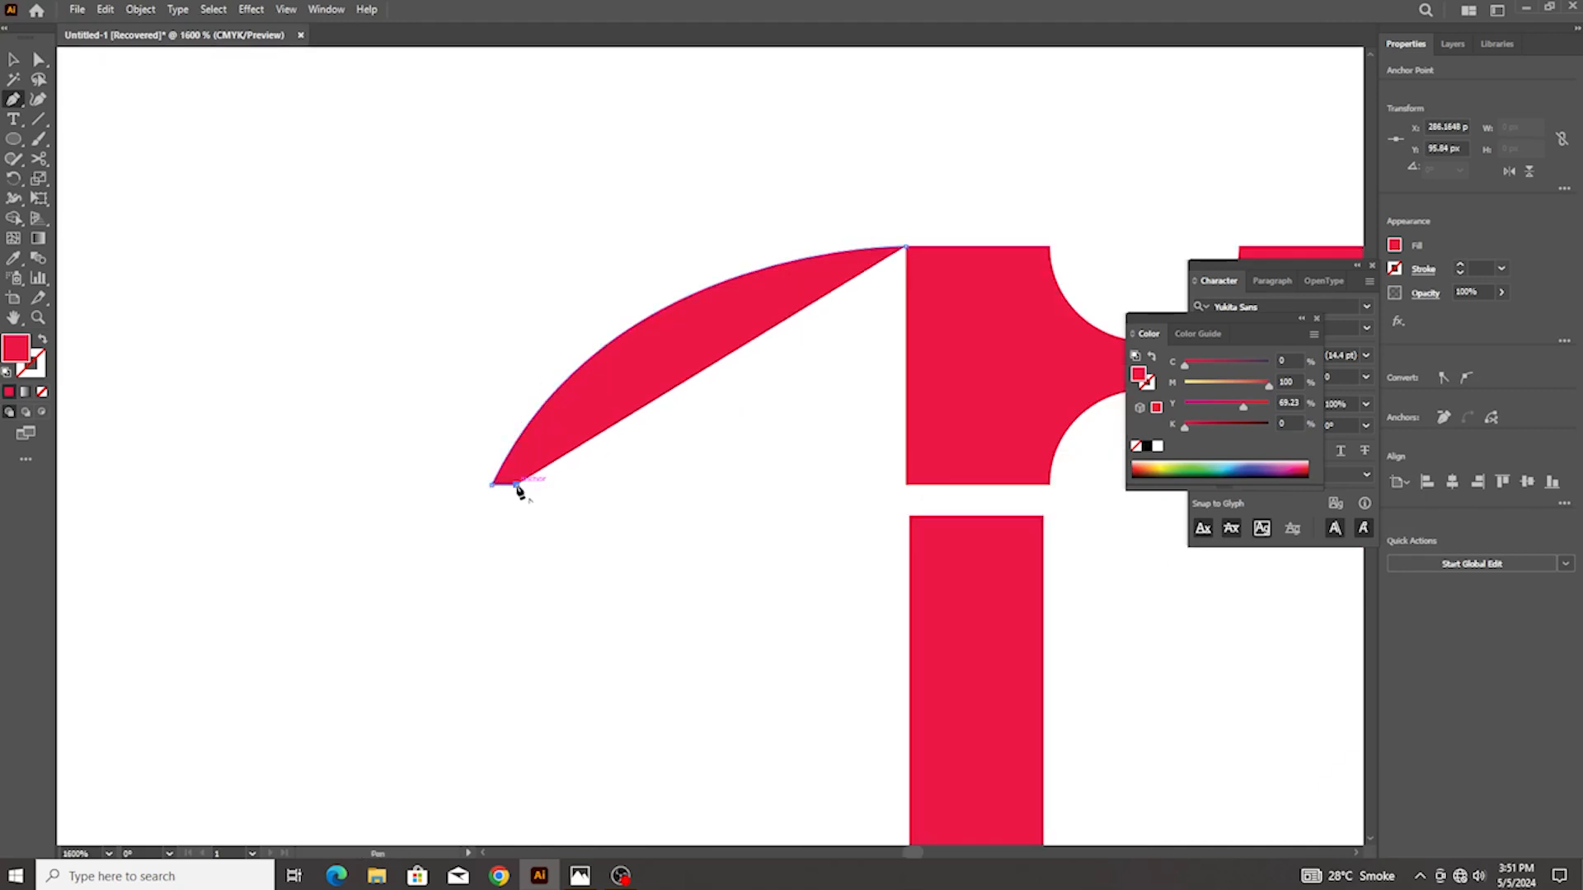
scroll(516, 488, down, 3)
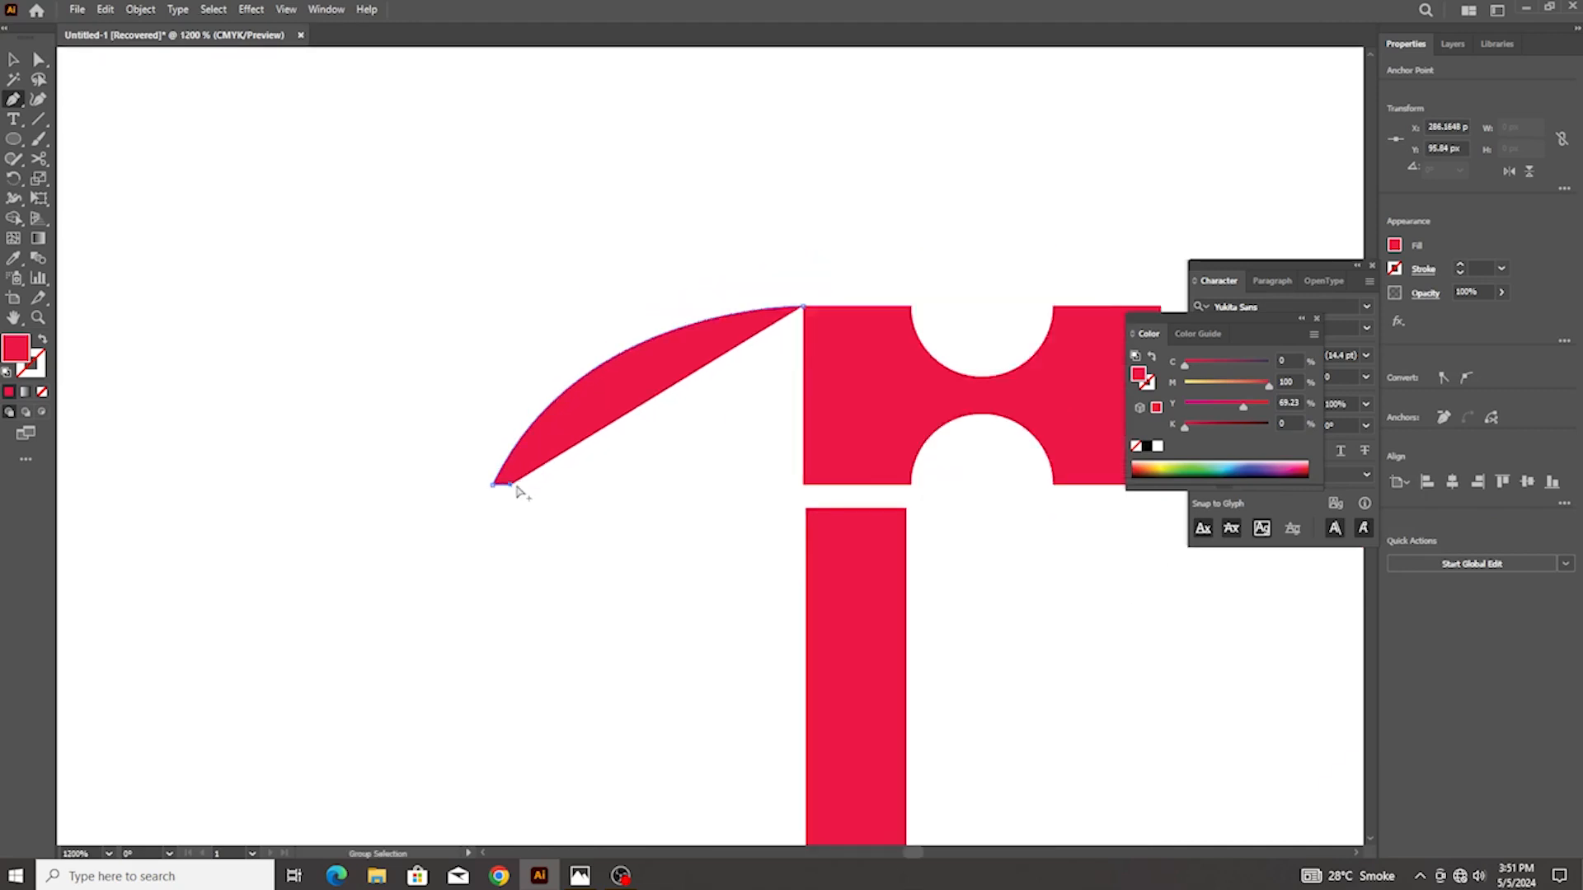
Draw the claw's arched underside to the block's bottom-left corner and close the path with points inside the block
drag(709, 487, 754, 579)
scroll(752, 577, down, 2)
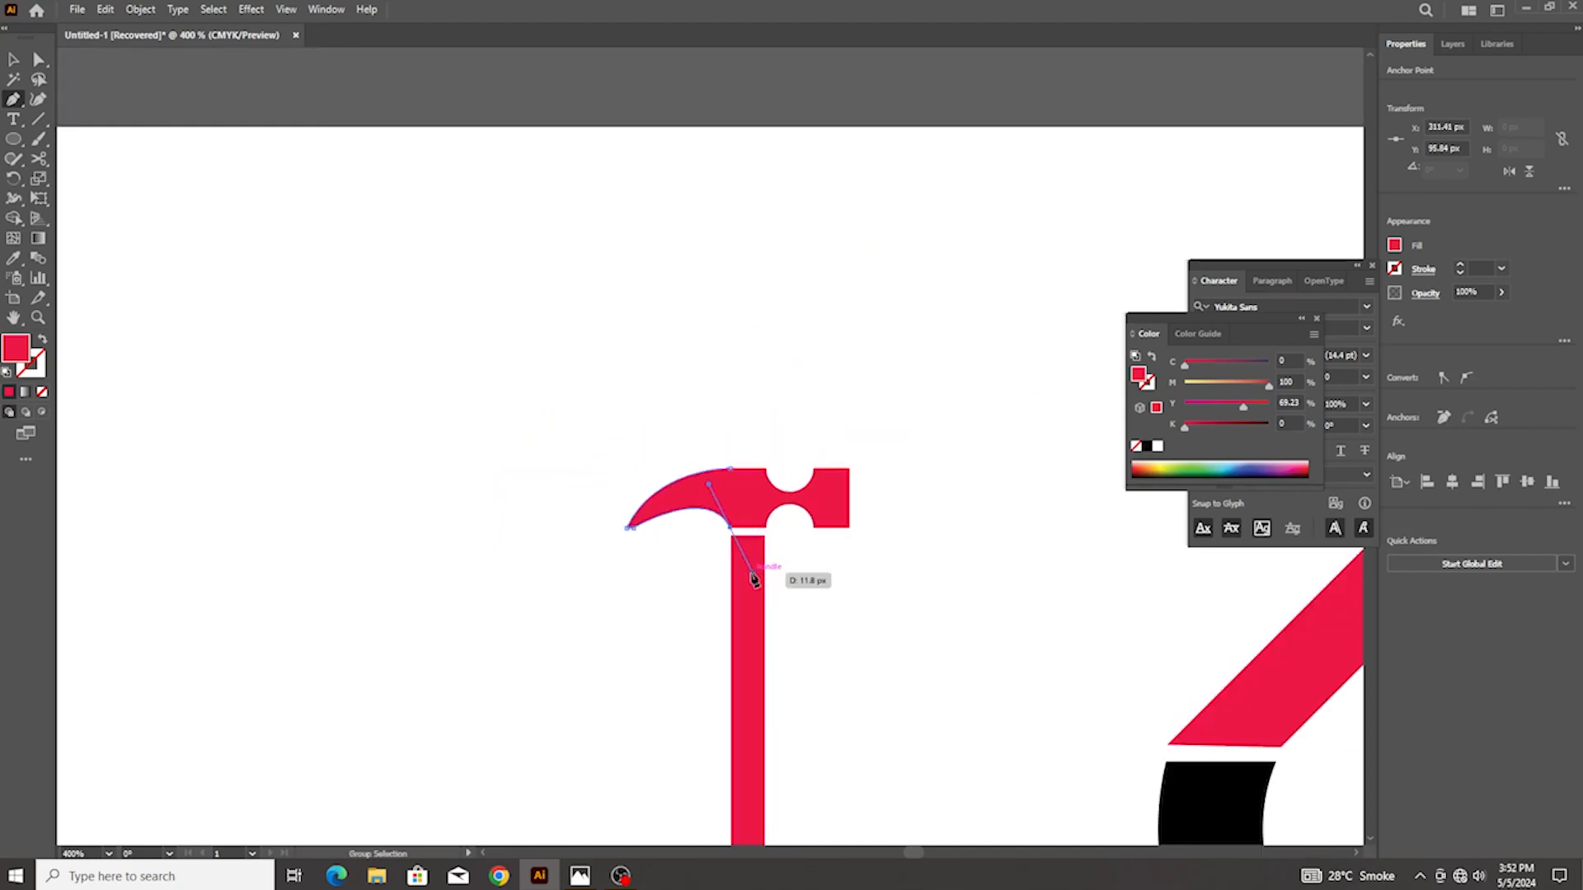
scroll(749, 558, down, 2)
scroll(749, 558, up, 4)
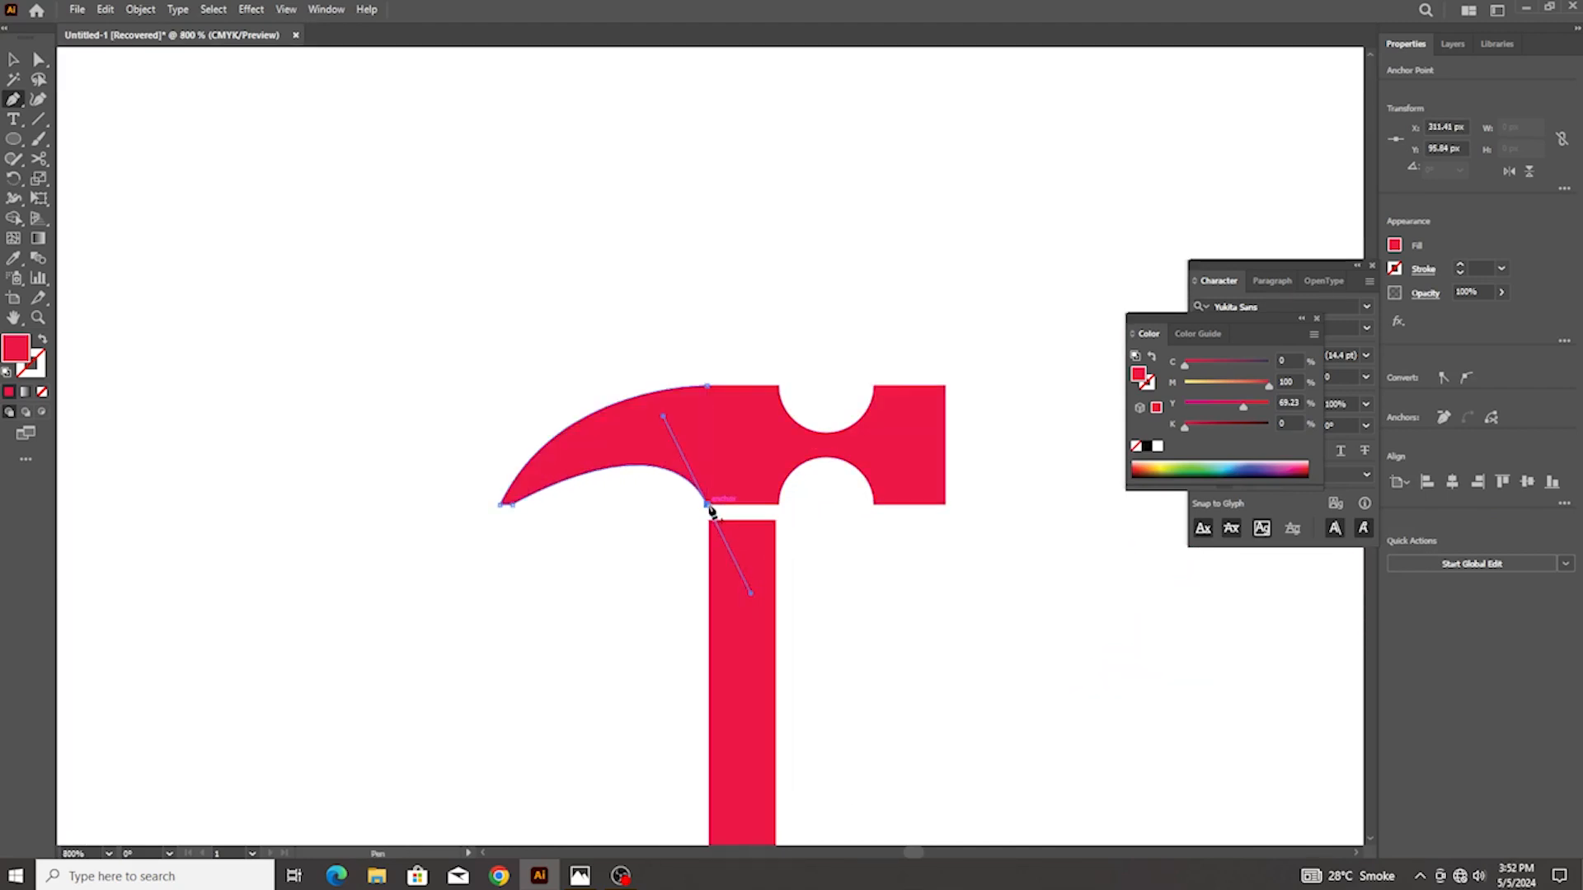
click(708, 504)
click(760, 478)
click(742, 418)
click(708, 387)
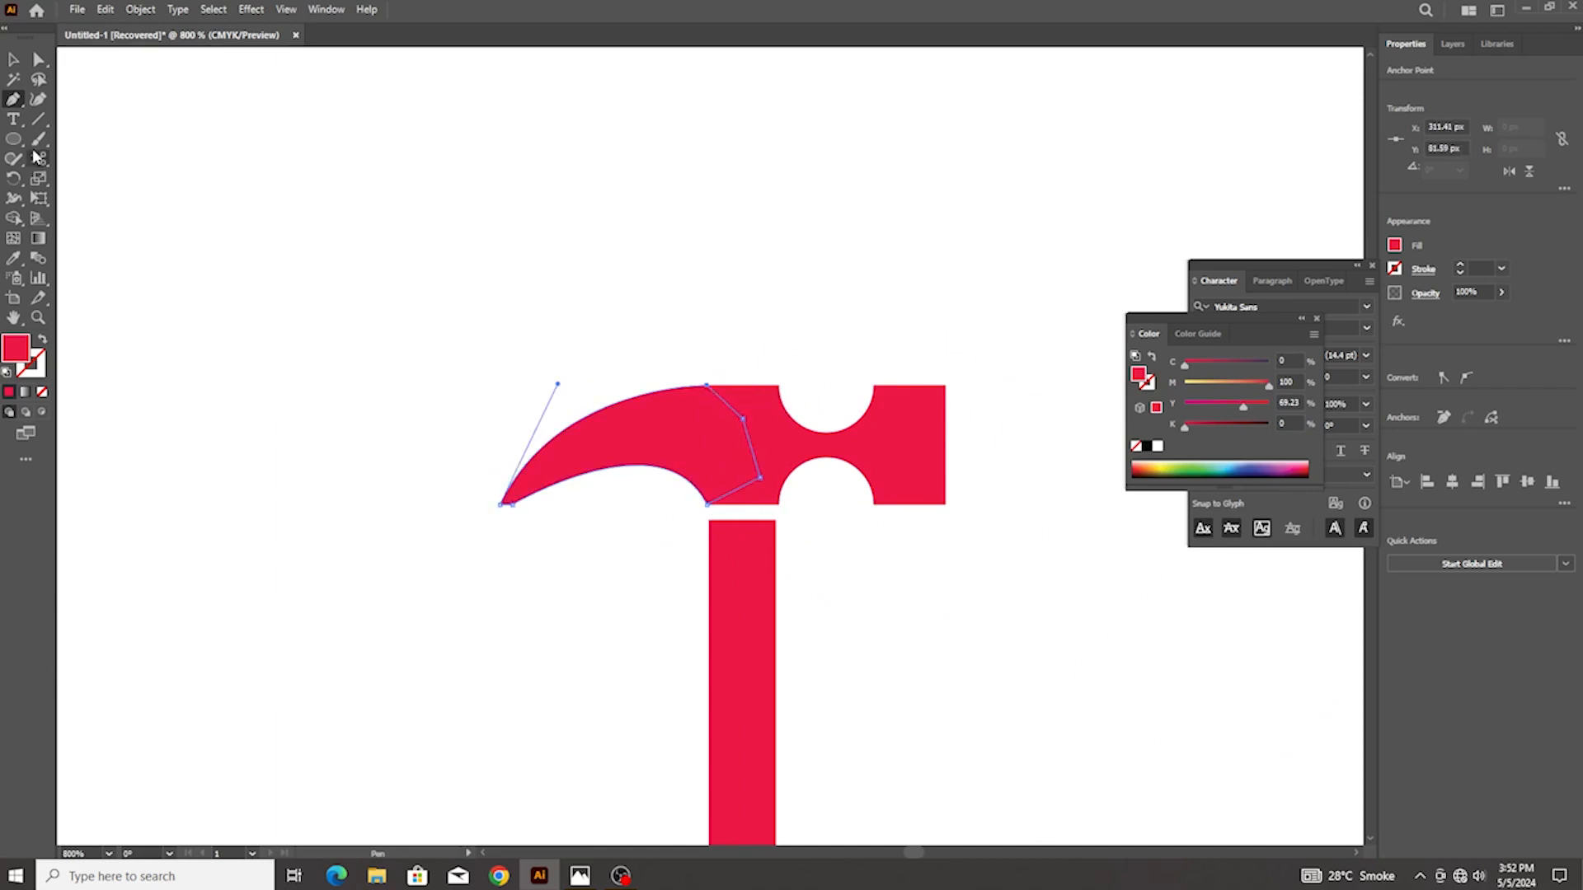
click(15, 60)
click(580, 347)
Unite the claw and the notched block into a single hammer-head shape
scroll(590, 357, down, 6)
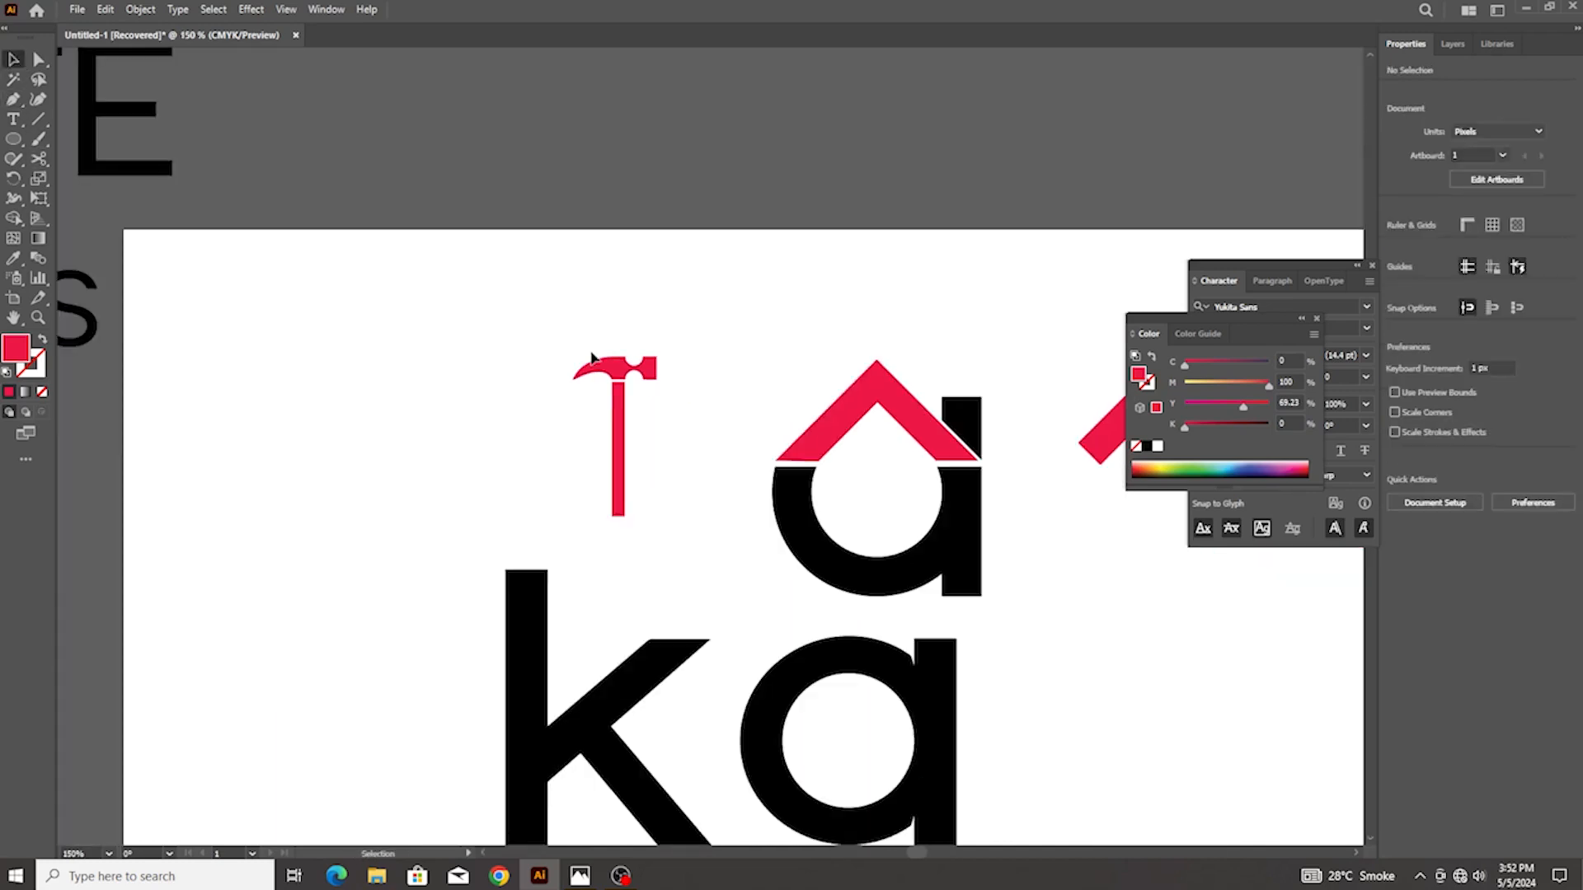
scroll(558, 364, down, 3)
scroll(555, 363, up, 4)
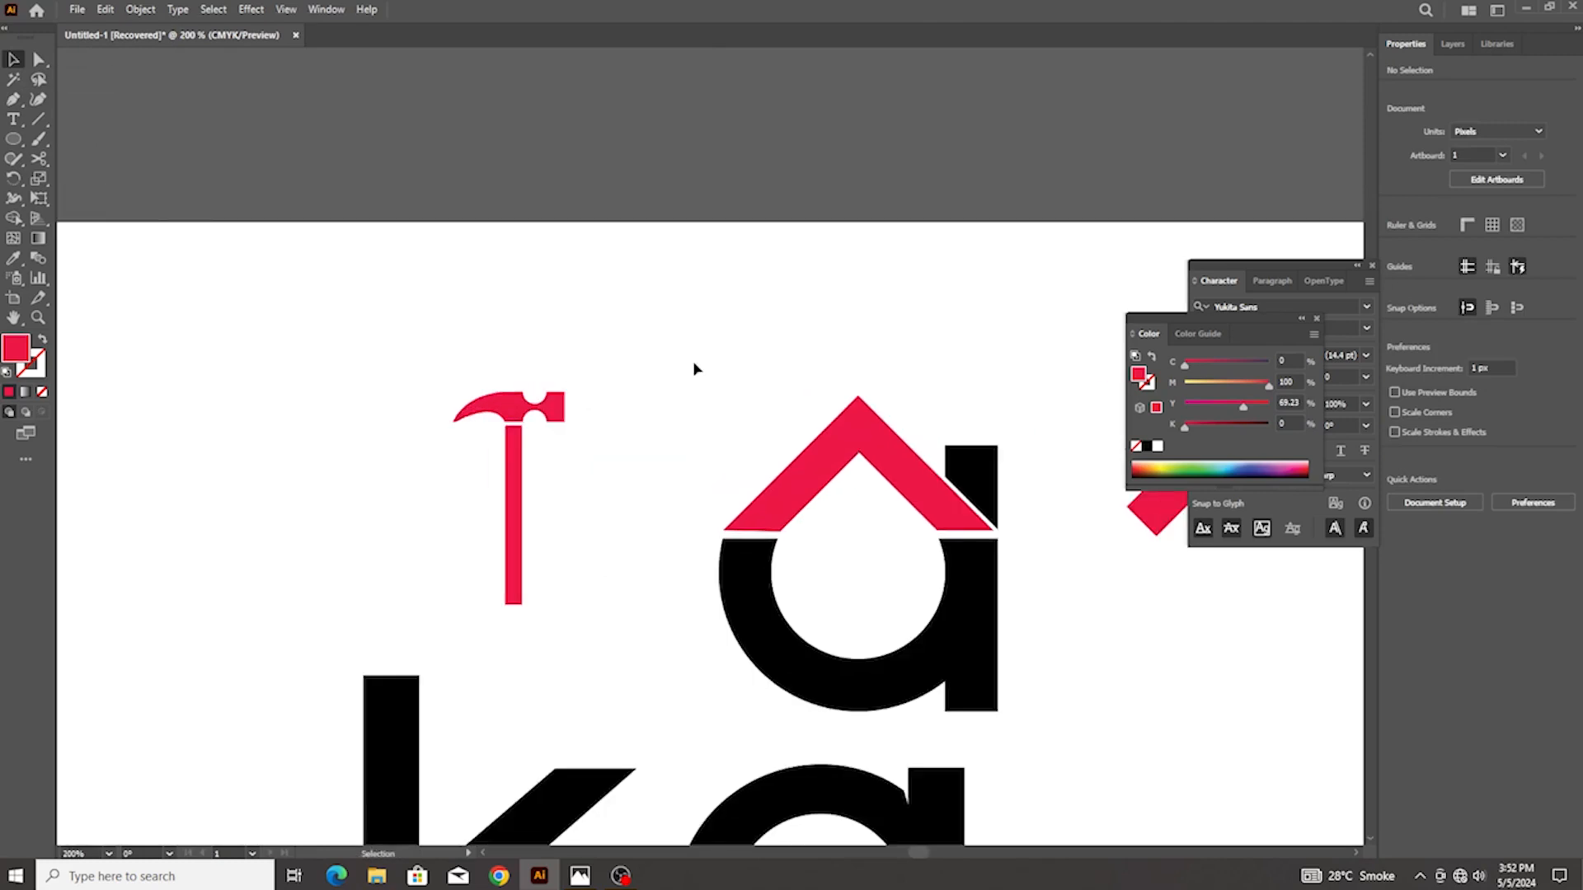
scroll(439, 359, up, 4)
drag(652, 484, 656, 488)
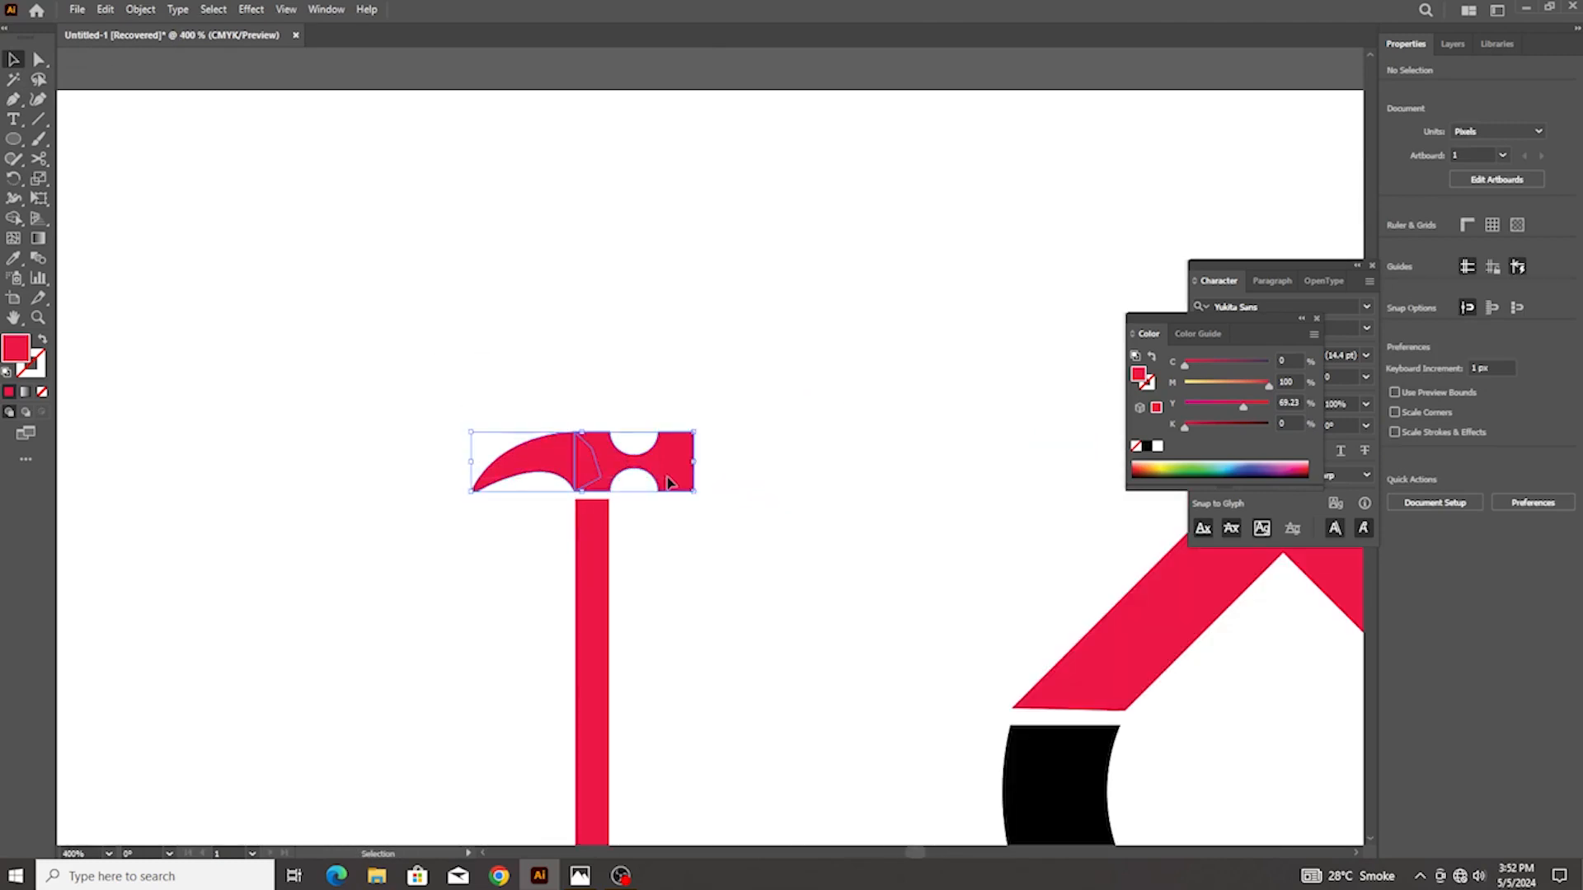
click(1402, 478)
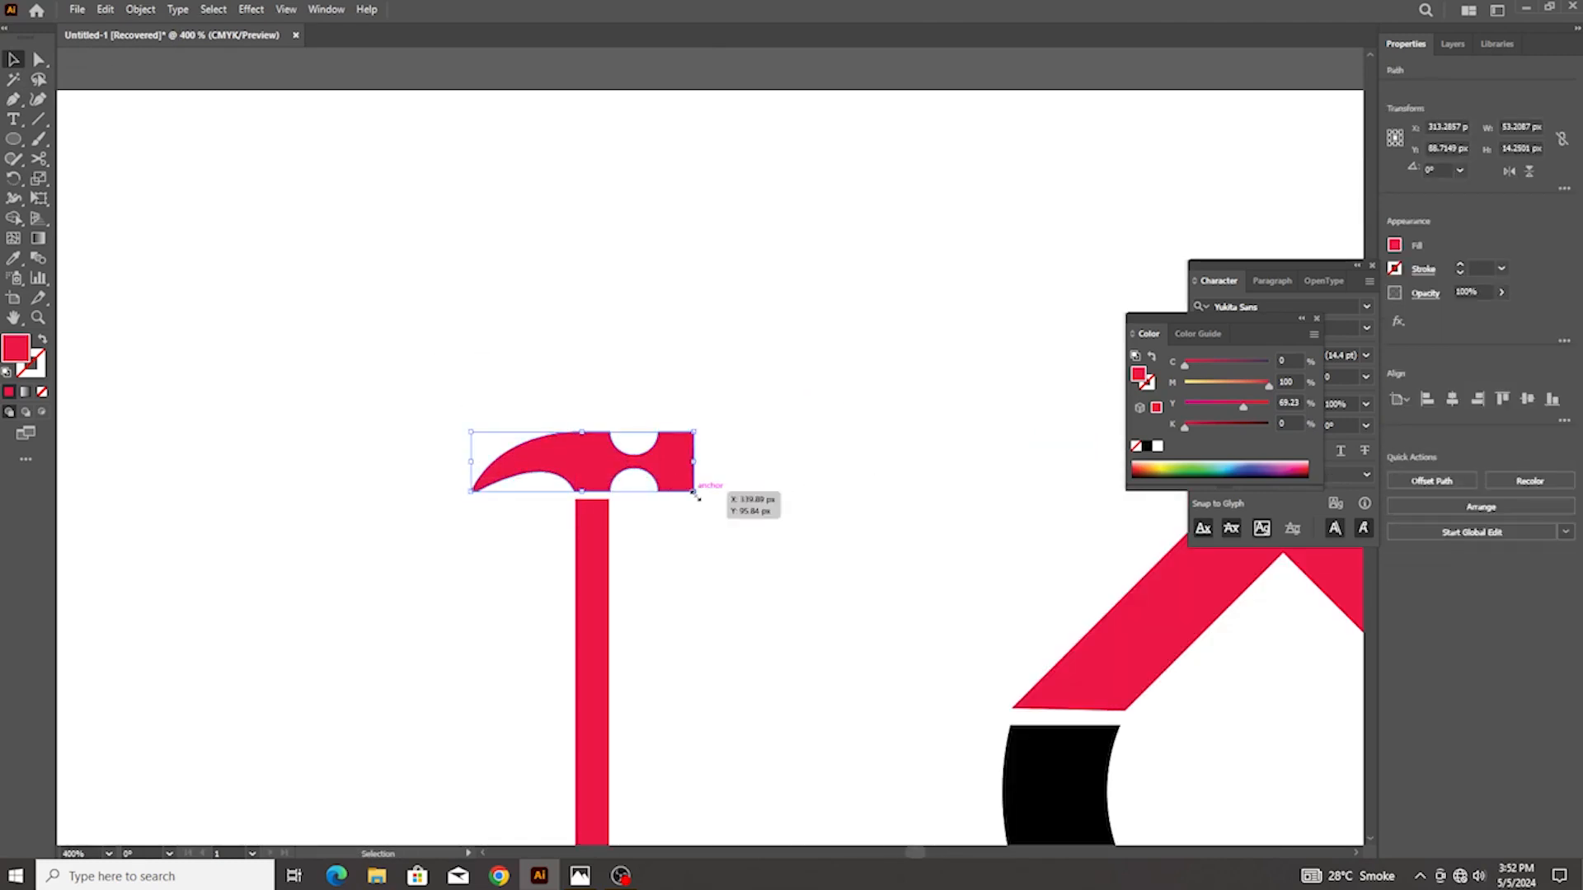
Scale the hammer head down proportionally to about 48 × 13 px and reposition it just above the handle
scroll(695, 498, up, 4)
drag(695, 497, 670, 500)
drag(591, 456, 591, 467)
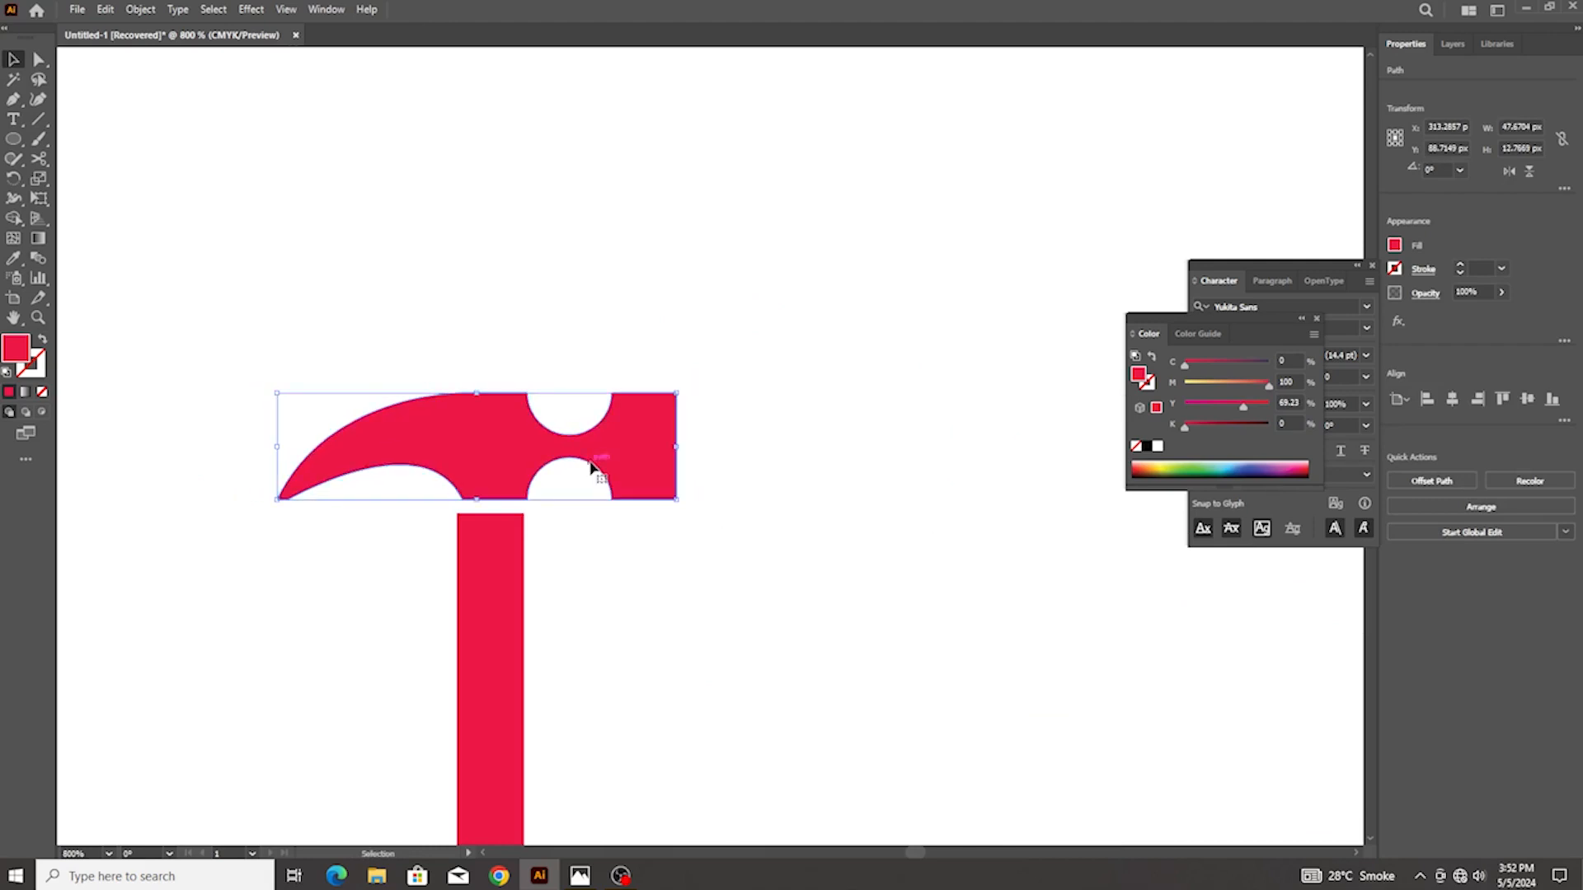
Shorten the hammer's striking end by moving its outer edge anchors slightly towards the notches
click(38, 63)
scroll(548, 357, up, 2)
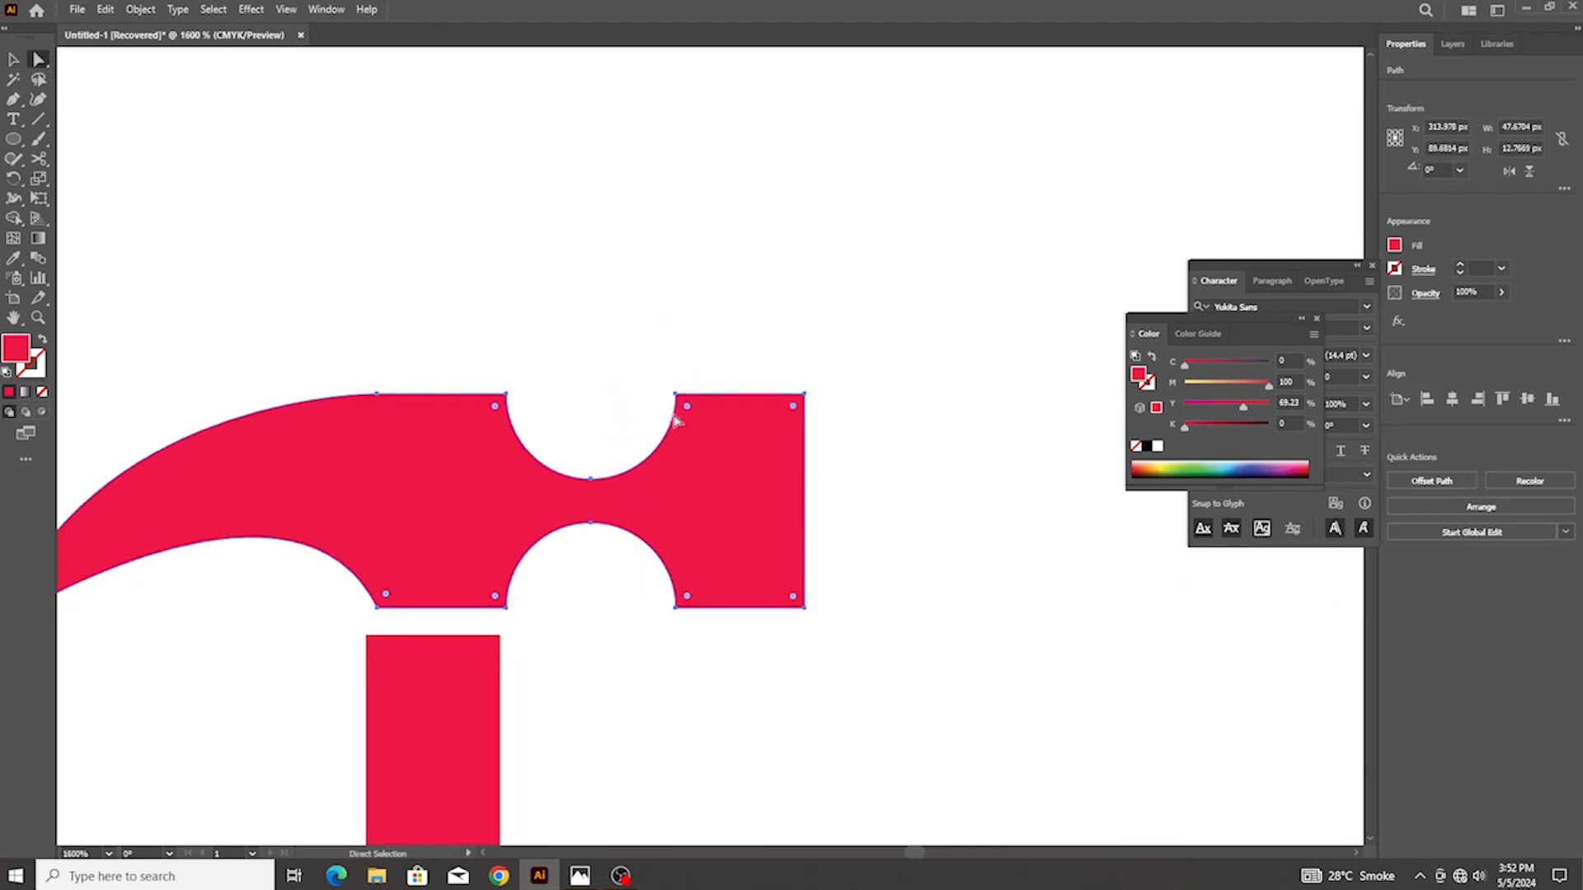
drag(835, 499, 781, 611)
scroll(534, 433, down, 7)
click(544, 356)
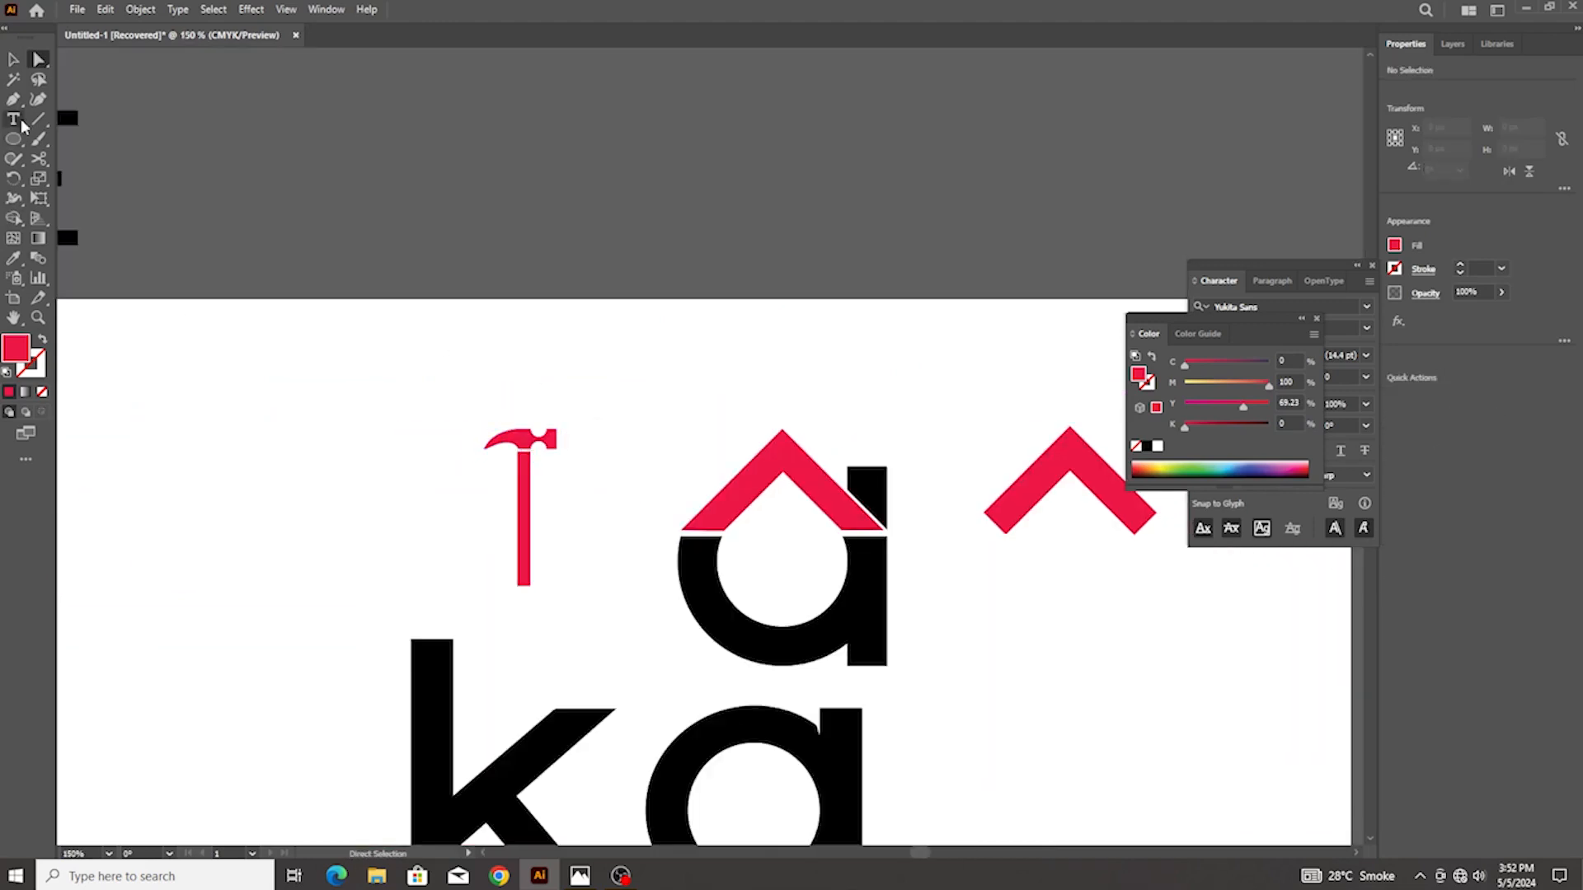
Shorten the claw by moving its tip anchors towards the handle, making the hammer head about 43 px wide
click(13, 59)
scroll(536, 388, down, 2)
scroll(536, 407, up, 2)
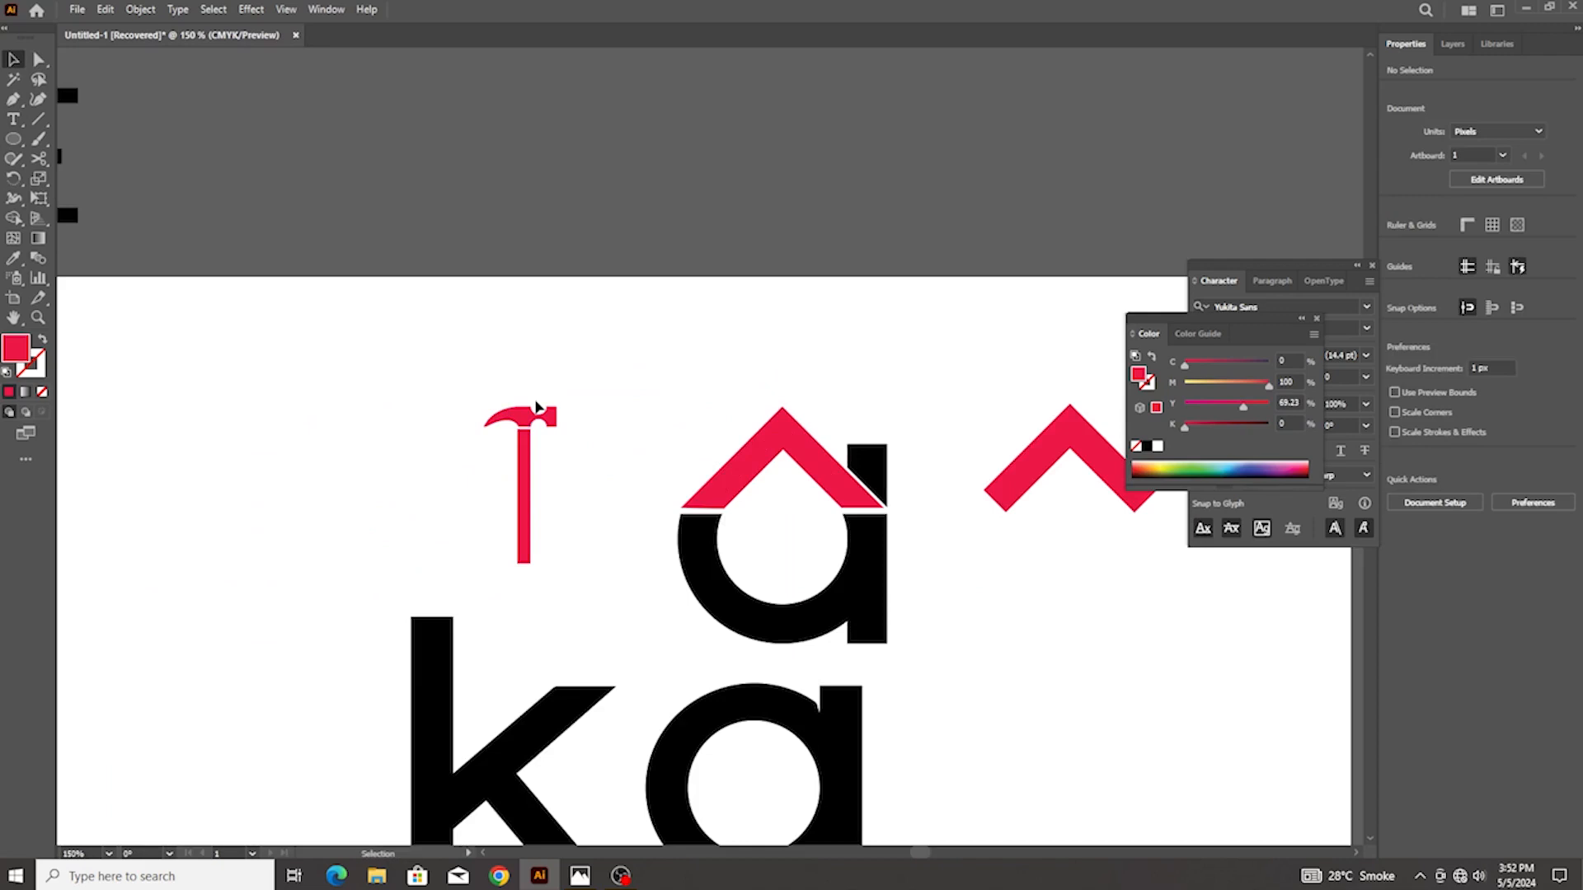
scroll(536, 407, up, 1)
scroll(475, 433, up, 5)
click(38, 59)
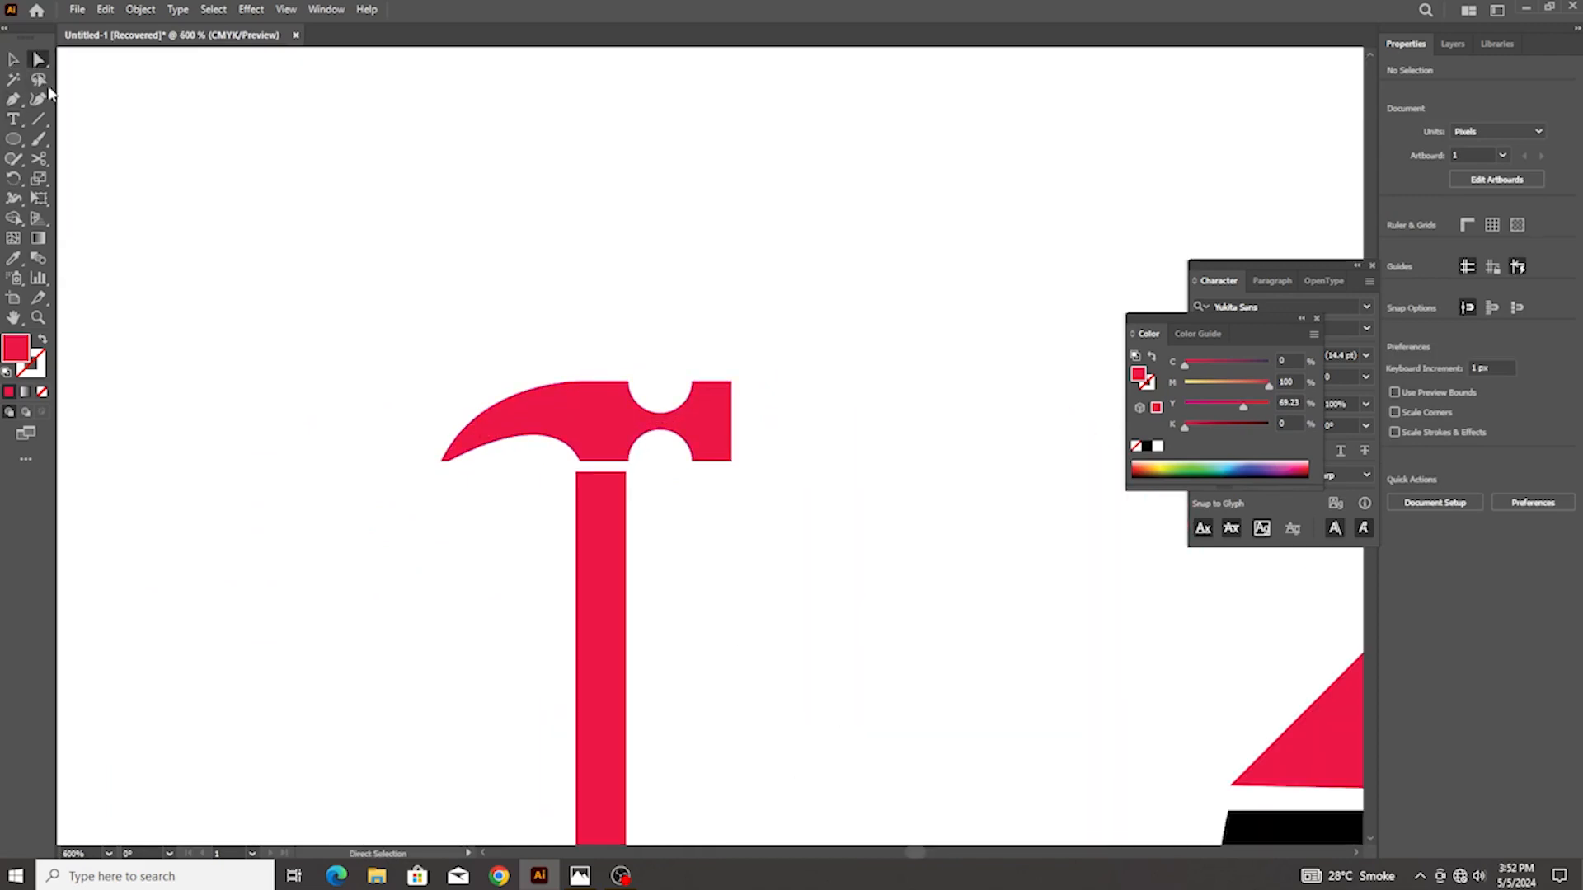
drag(399, 392, 490, 451)
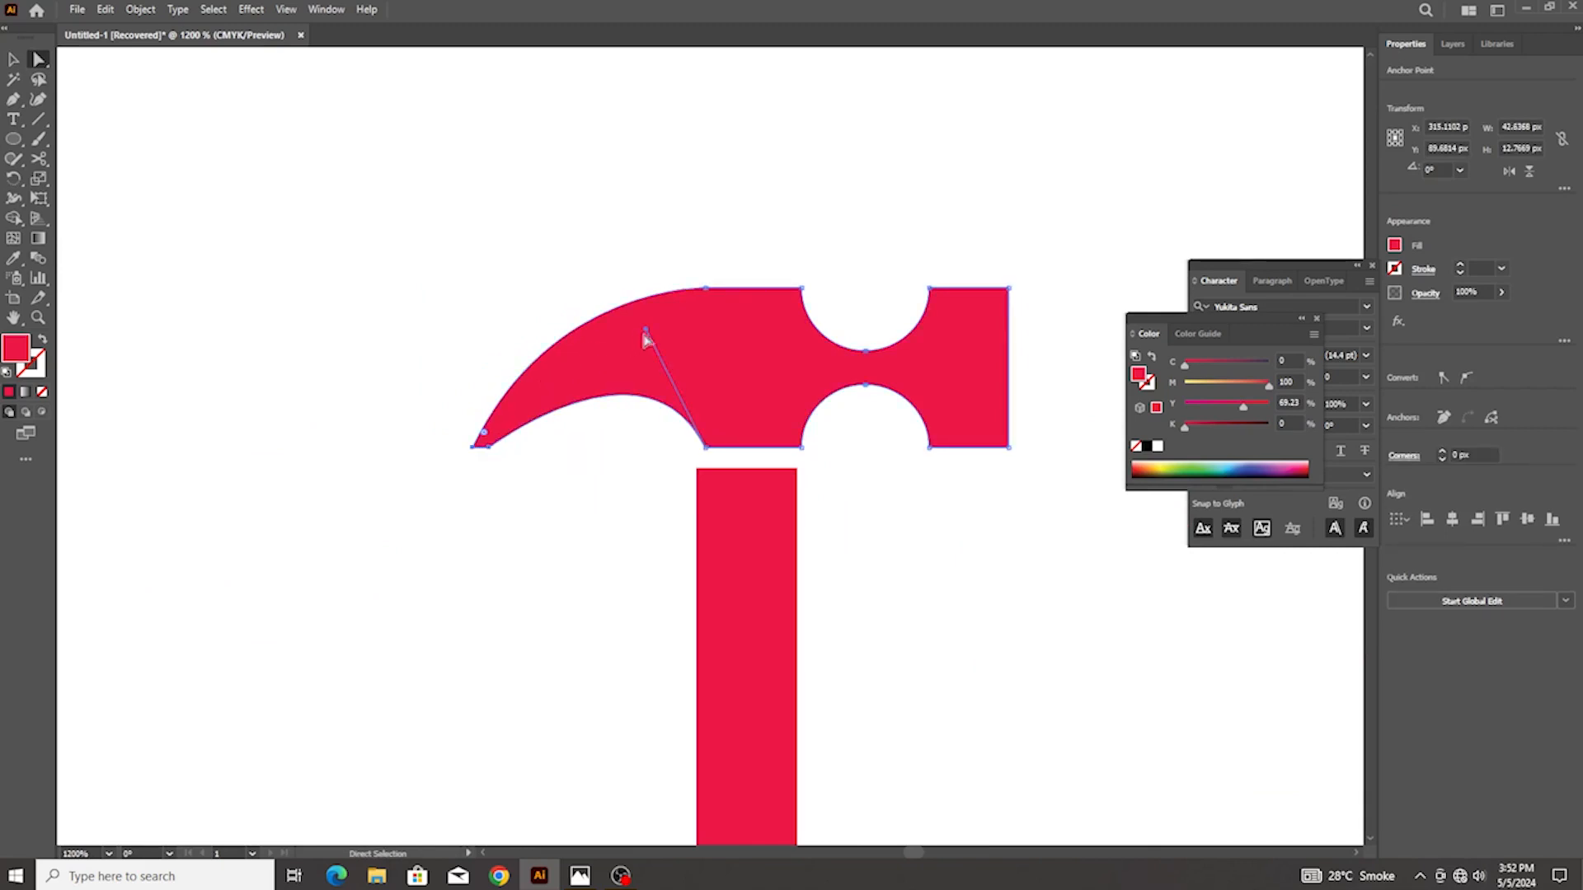
Make the claw's upper curve rounder by shifting the outer tip anchor's direction handle away from the hammer head
click(475, 448)
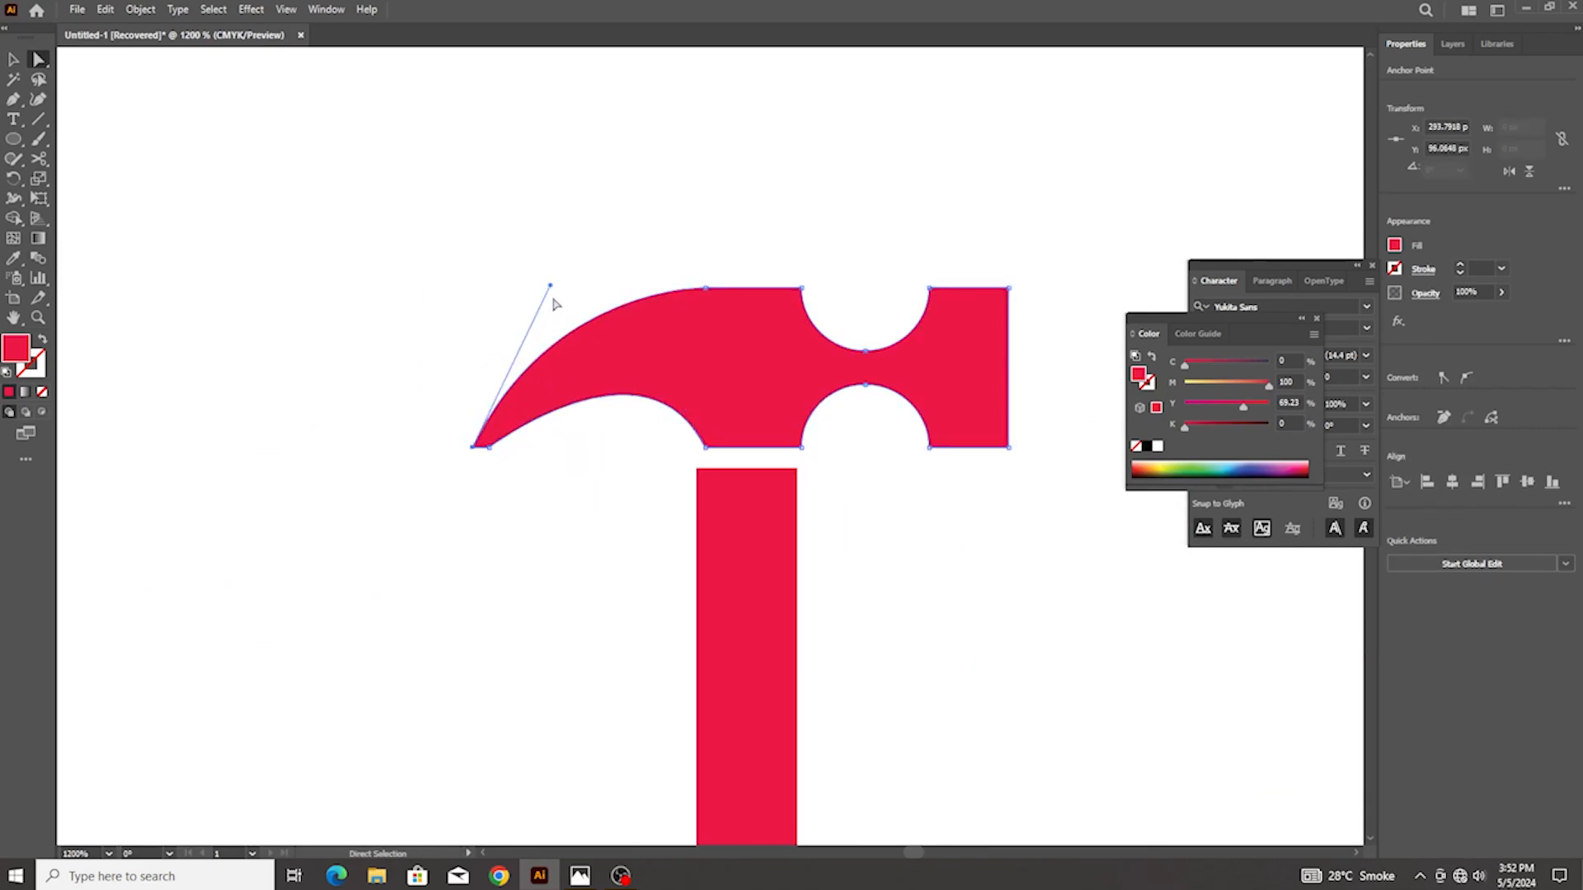
mouse_move(551, 285)
mouse_down()
mouse_move(536, 271)
mouse_move(522, 285)
mouse_up()
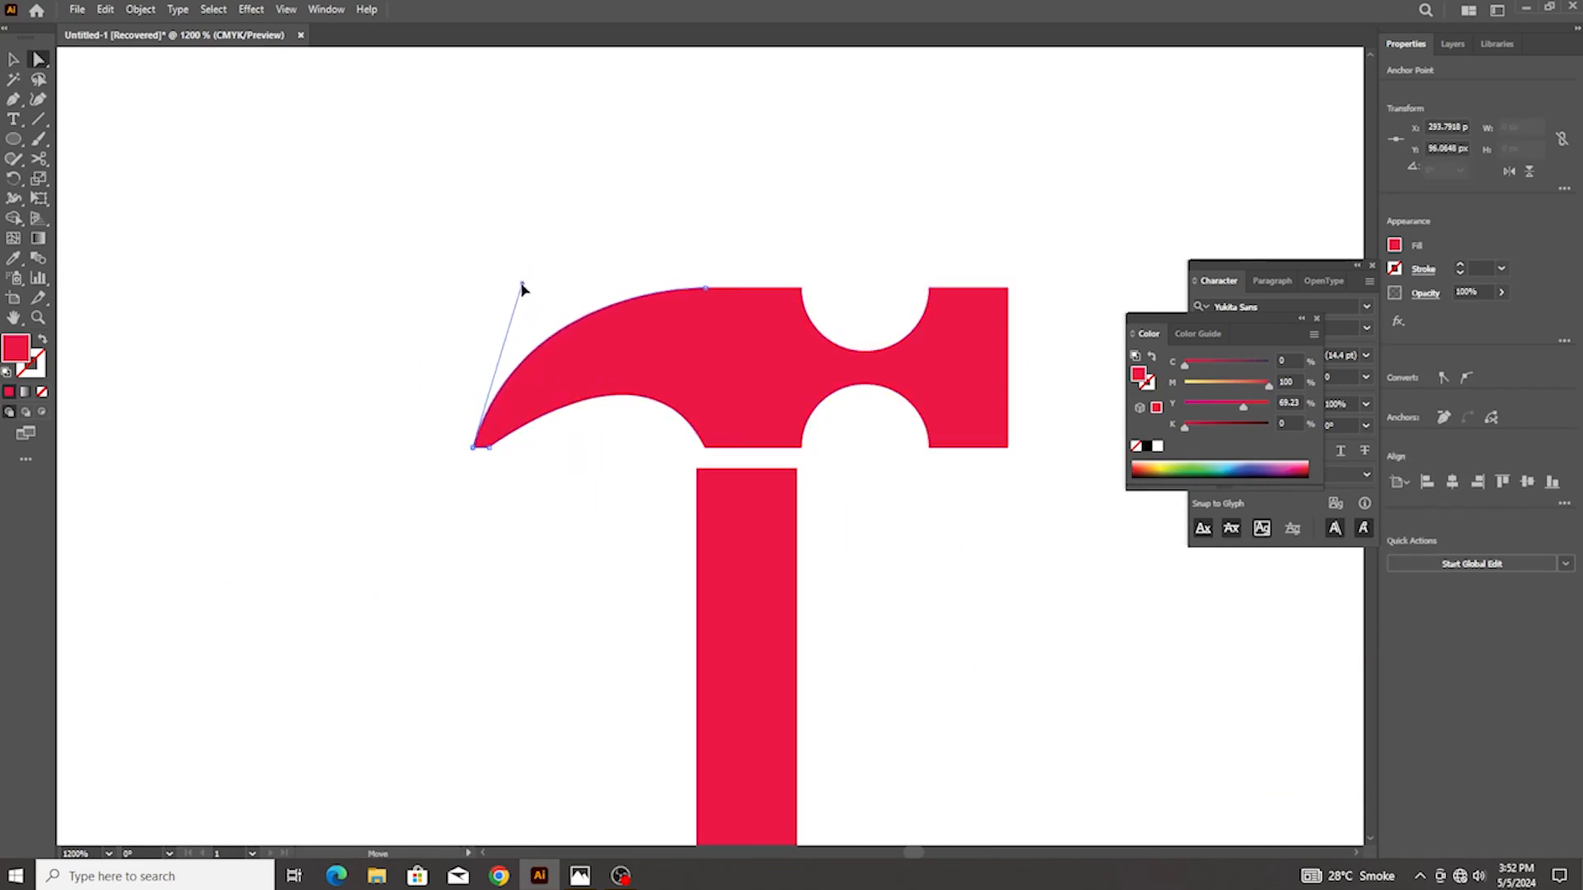
key(ctrl)
Narrow the claw's flat tip by moving its inner anchor closer to the outer one, then deselect the hammer head
scroll(598, 457, down, 3)
scroll(569, 452, up, 7)
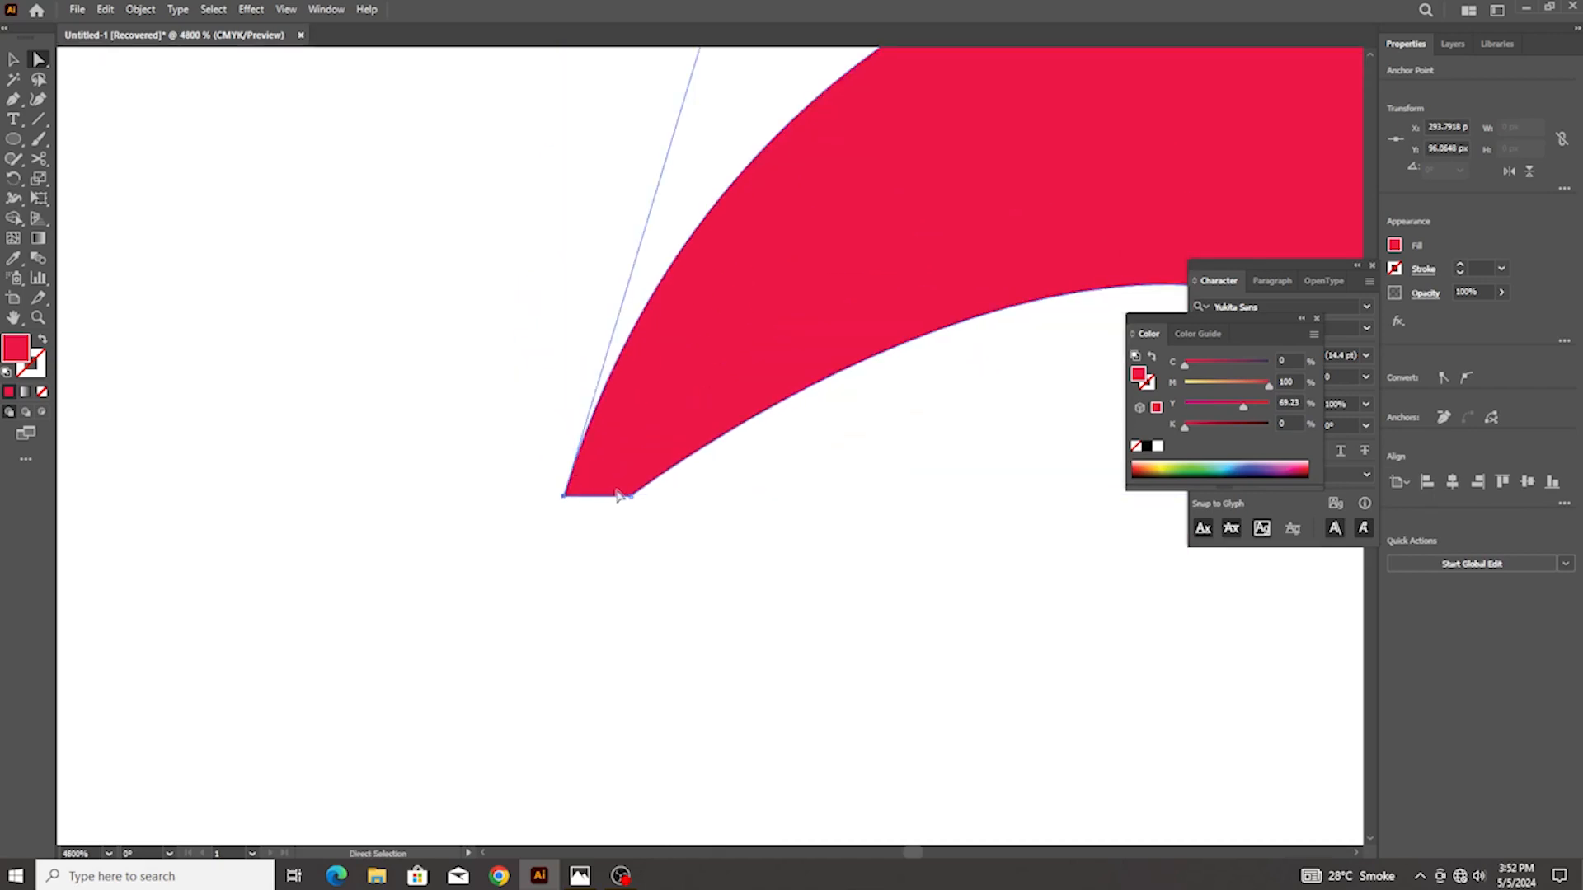
drag(631, 497, 607, 497)
scroll(607, 498, down, 4)
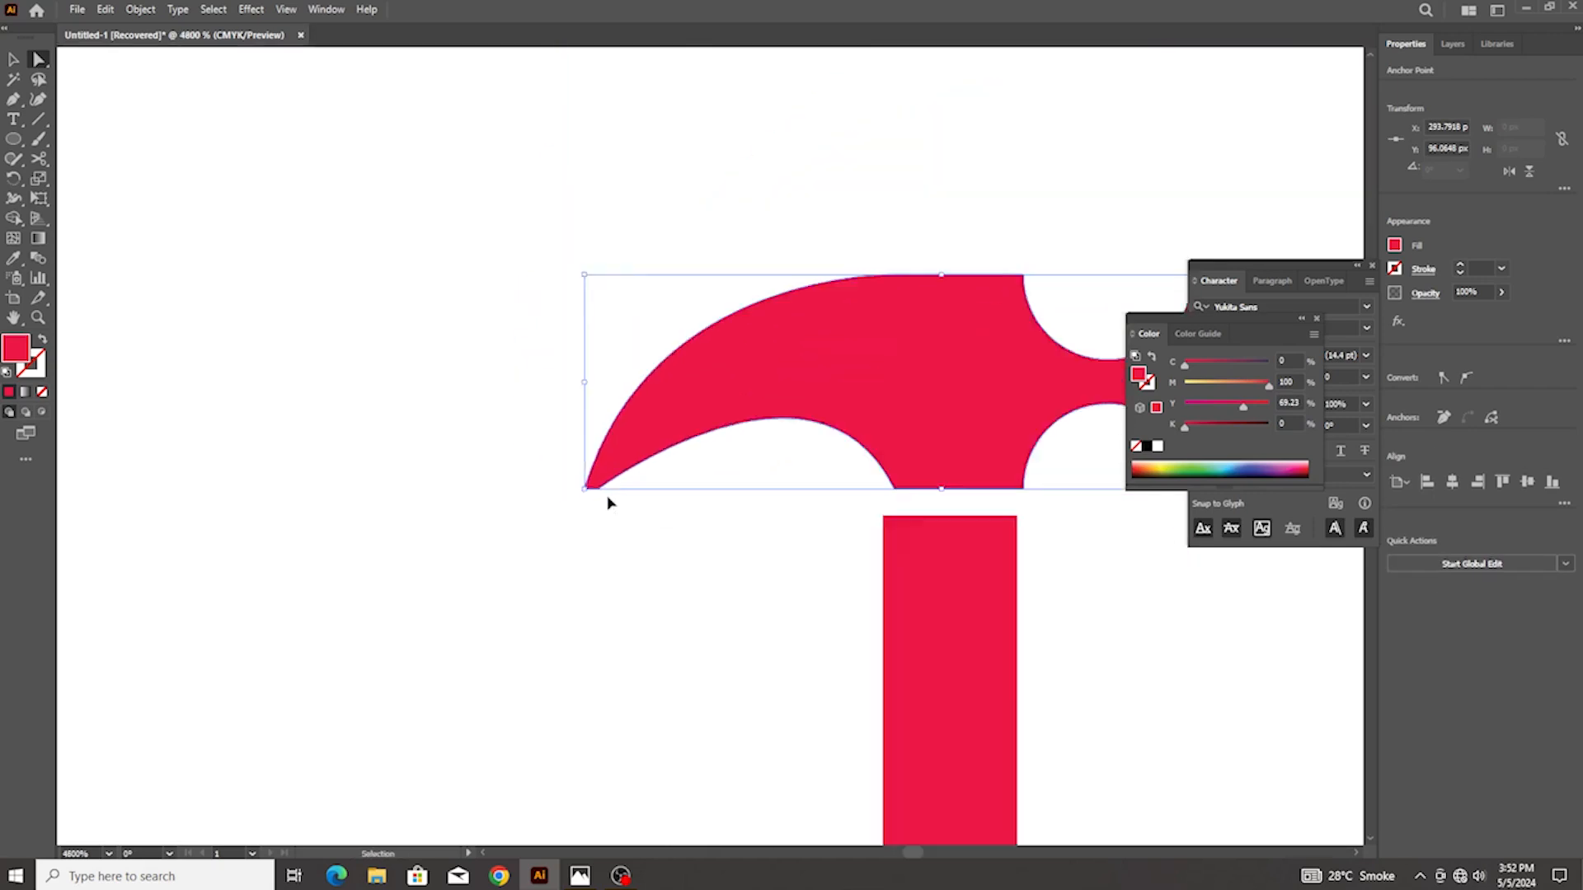
ctrl+click(624, 531)
scroll(624, 538, down, 6)
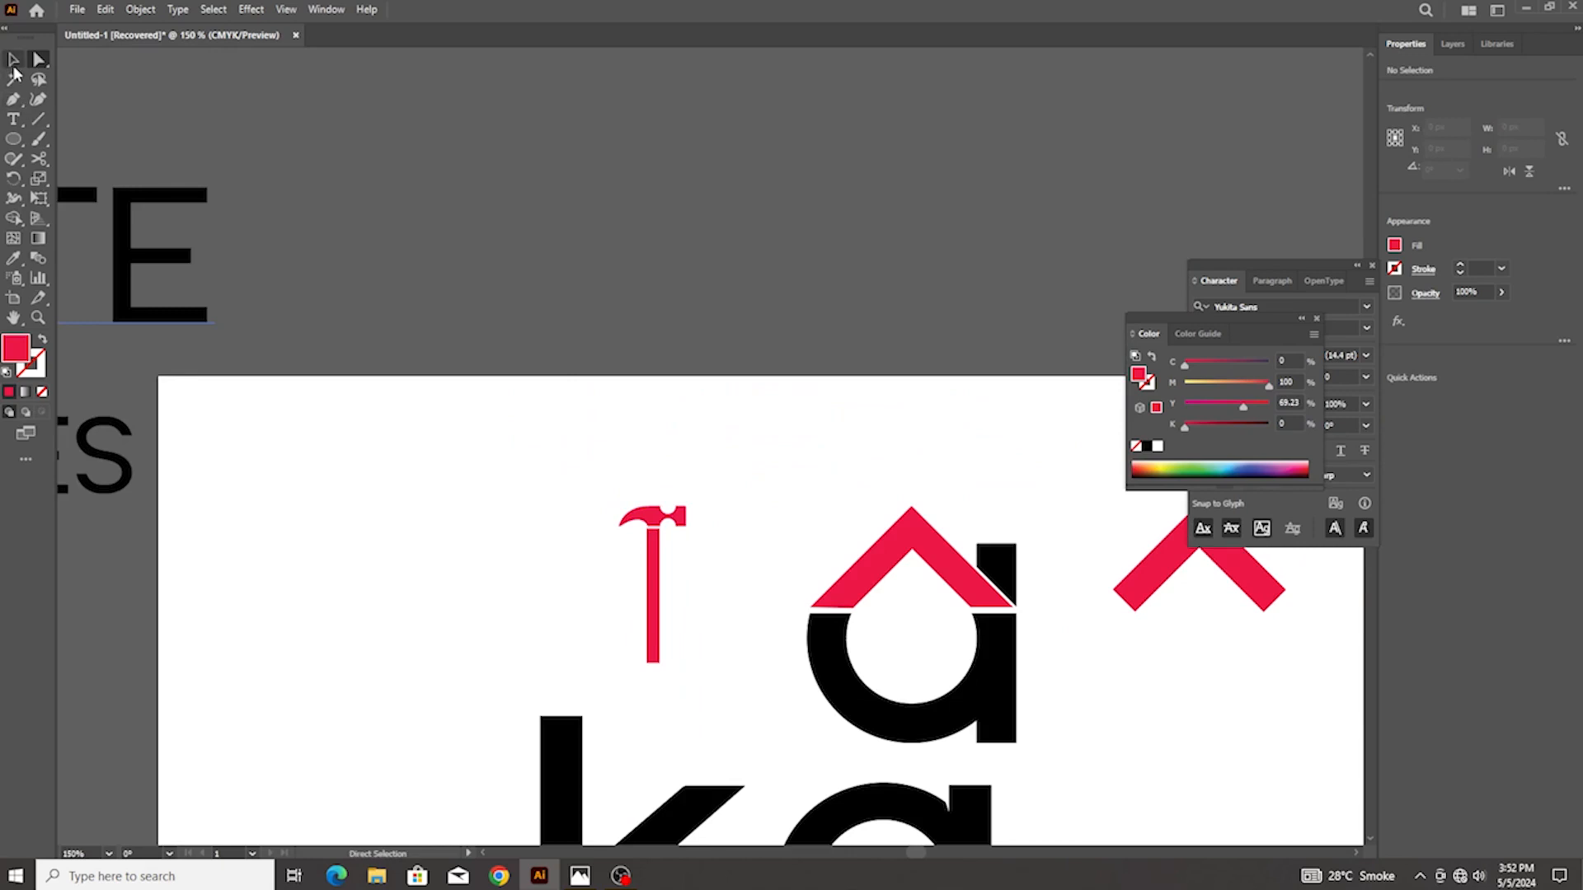
Expand the fill and stroke of the hammer head and handle
click(13, 60)
scroll(533, 420, down, 2)
drag(651, 483, 651, 485)
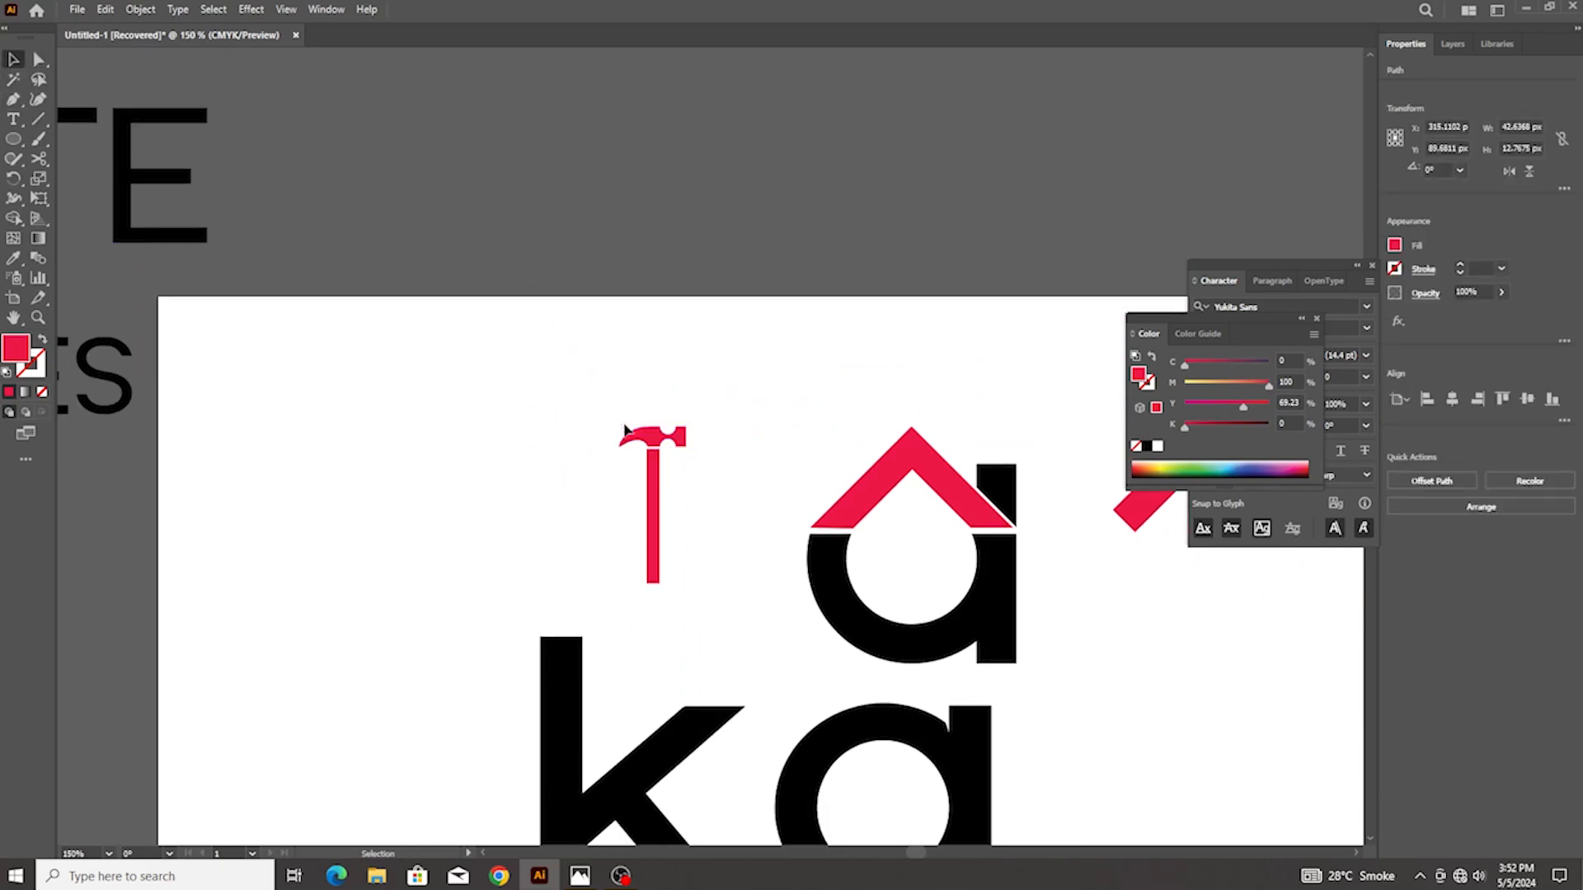
drag(532, 363, 740, 532)
click(139, 10)
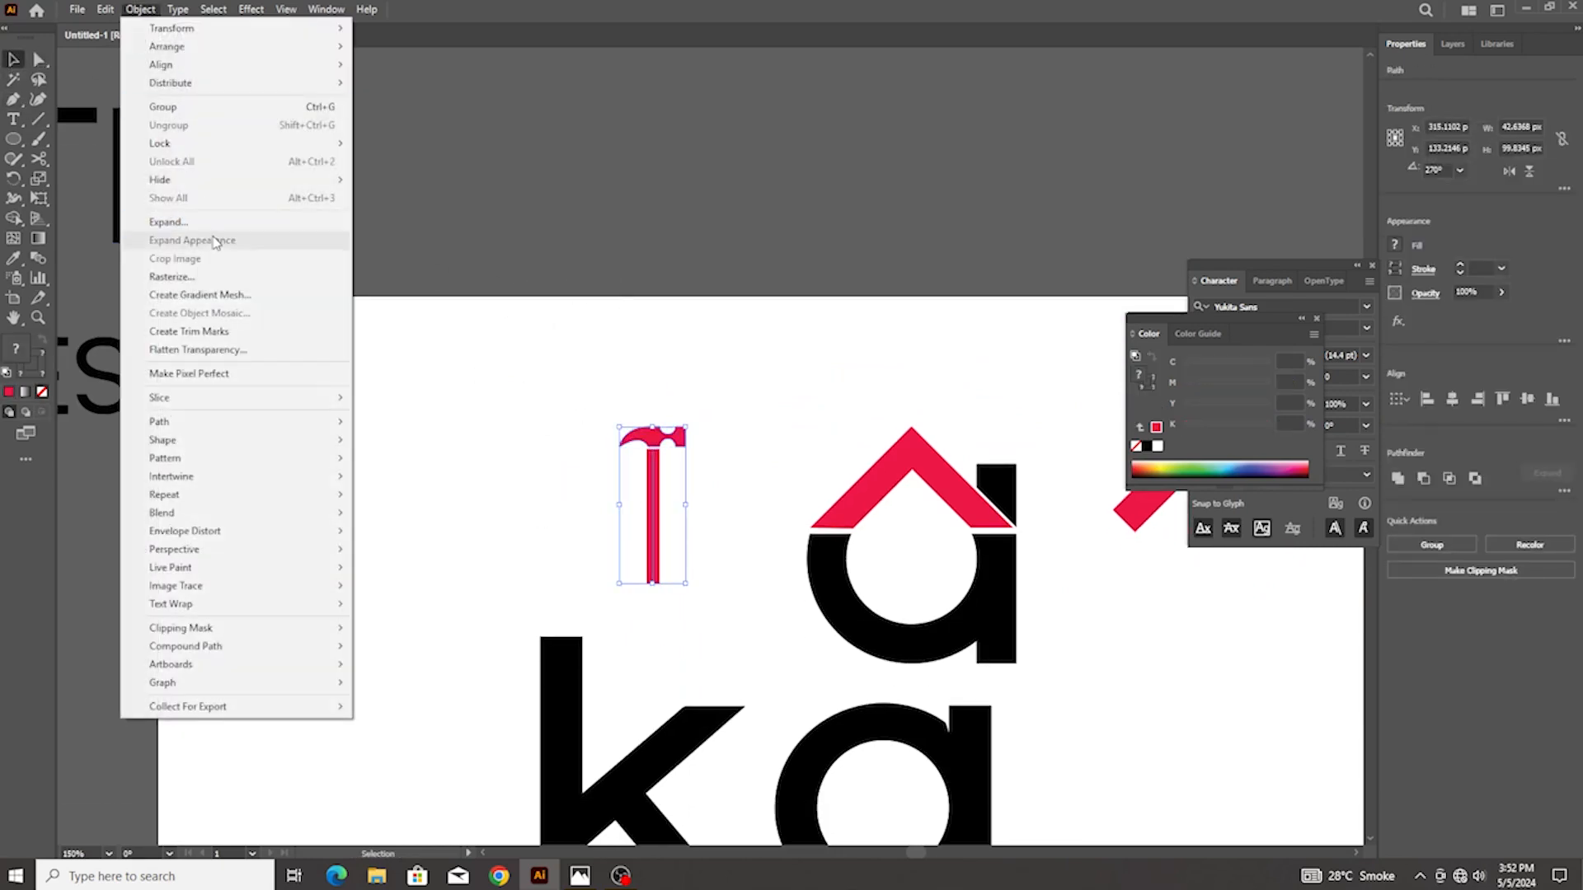
click(169, 222)
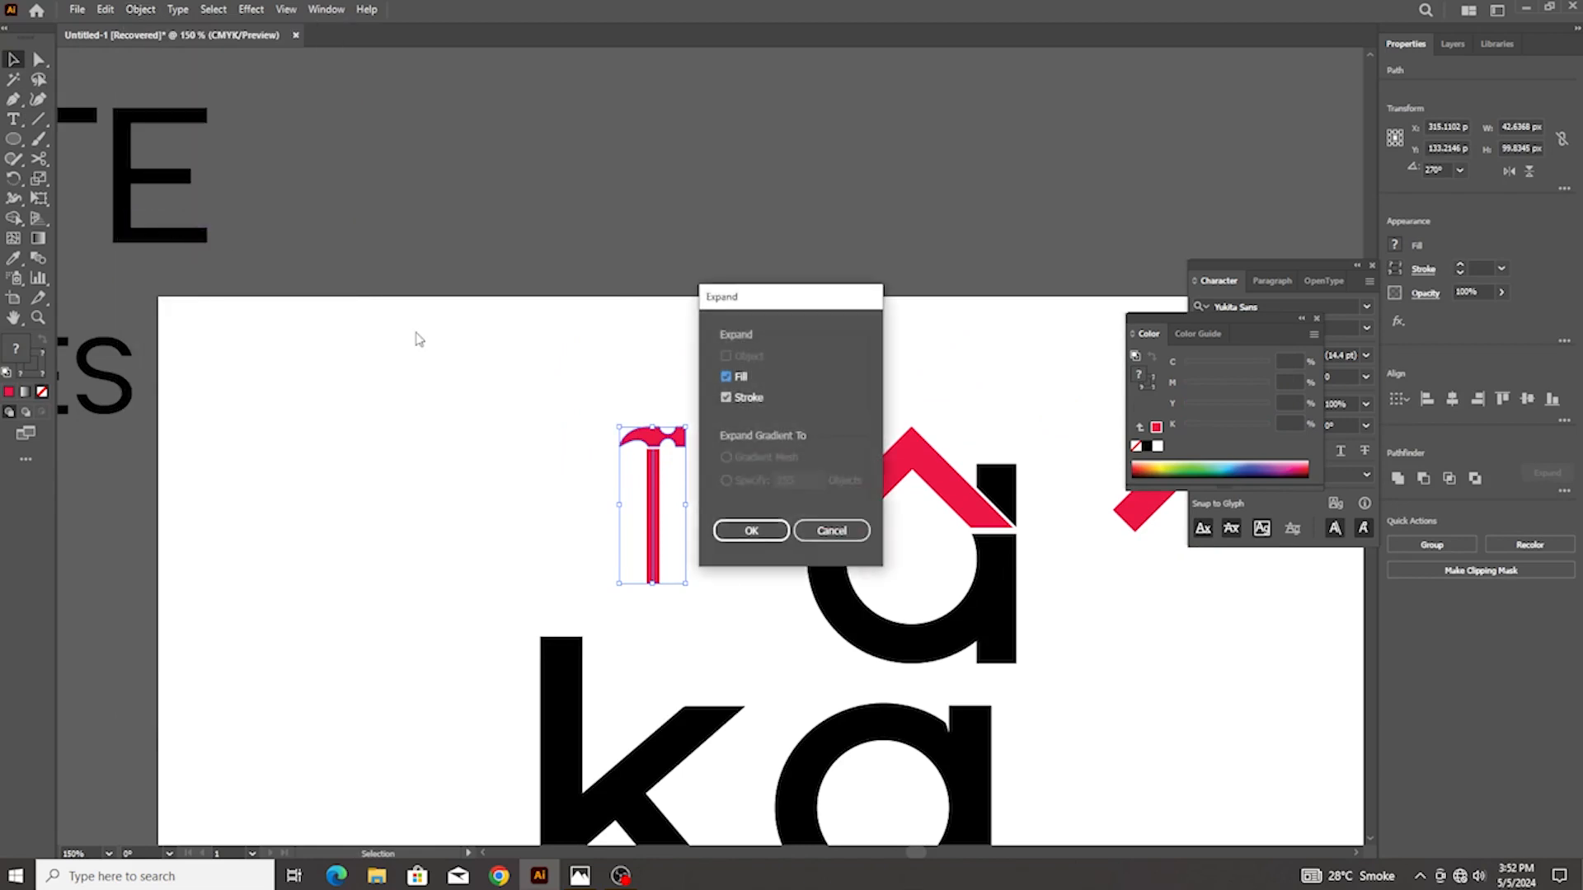
click(747, 531)
Shift the hammer head slightly so its neck lines up with the handle, and group the whole hammer
key(ctrl+0)
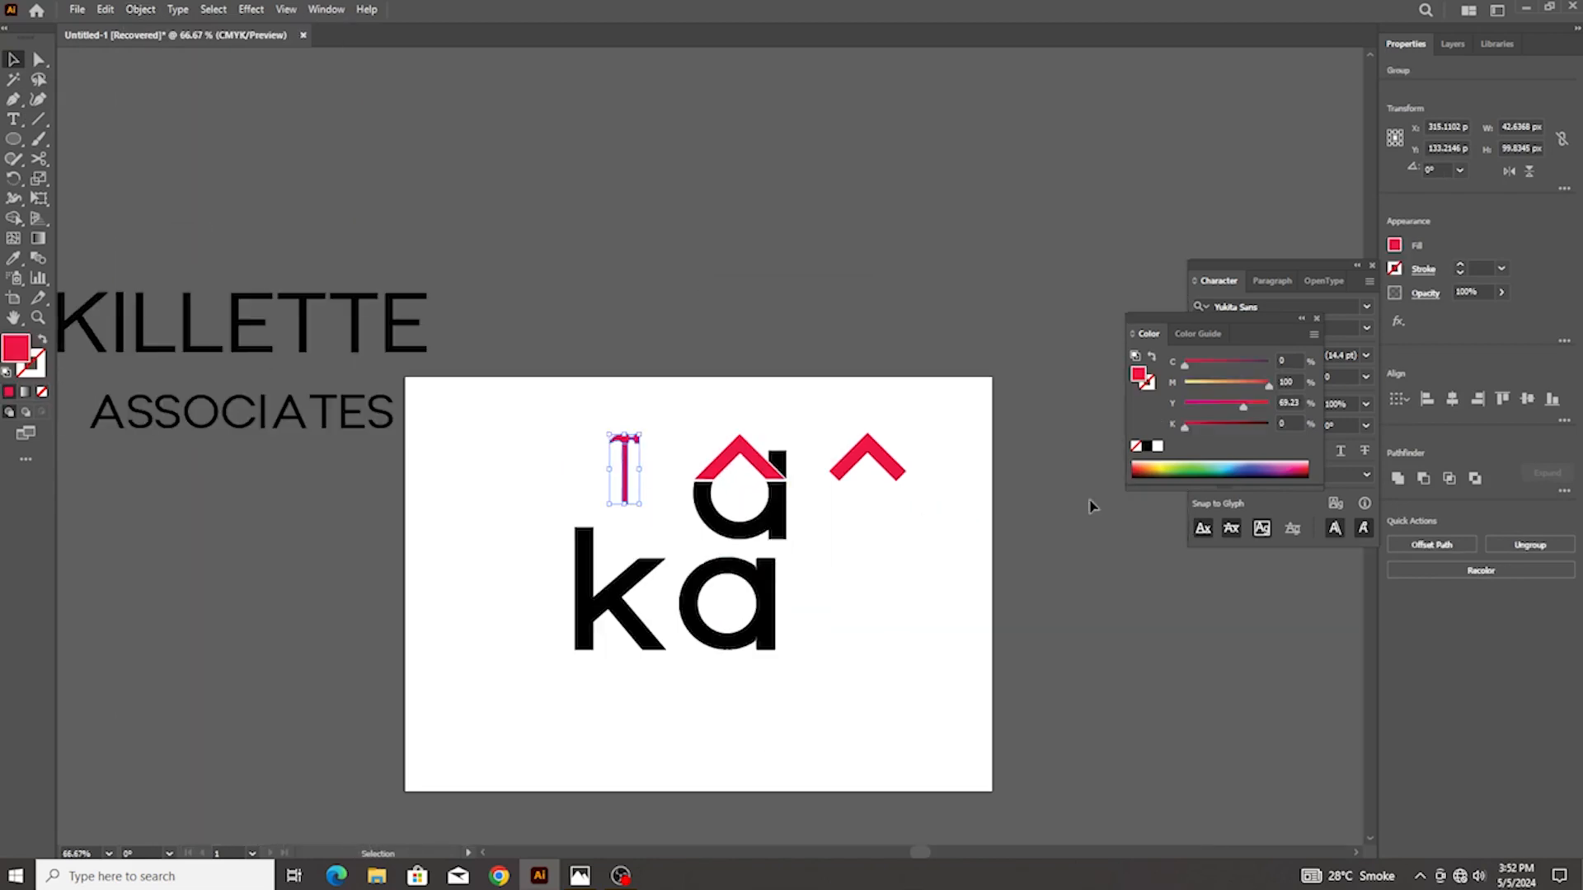
scroll(638, 458, up, 7)
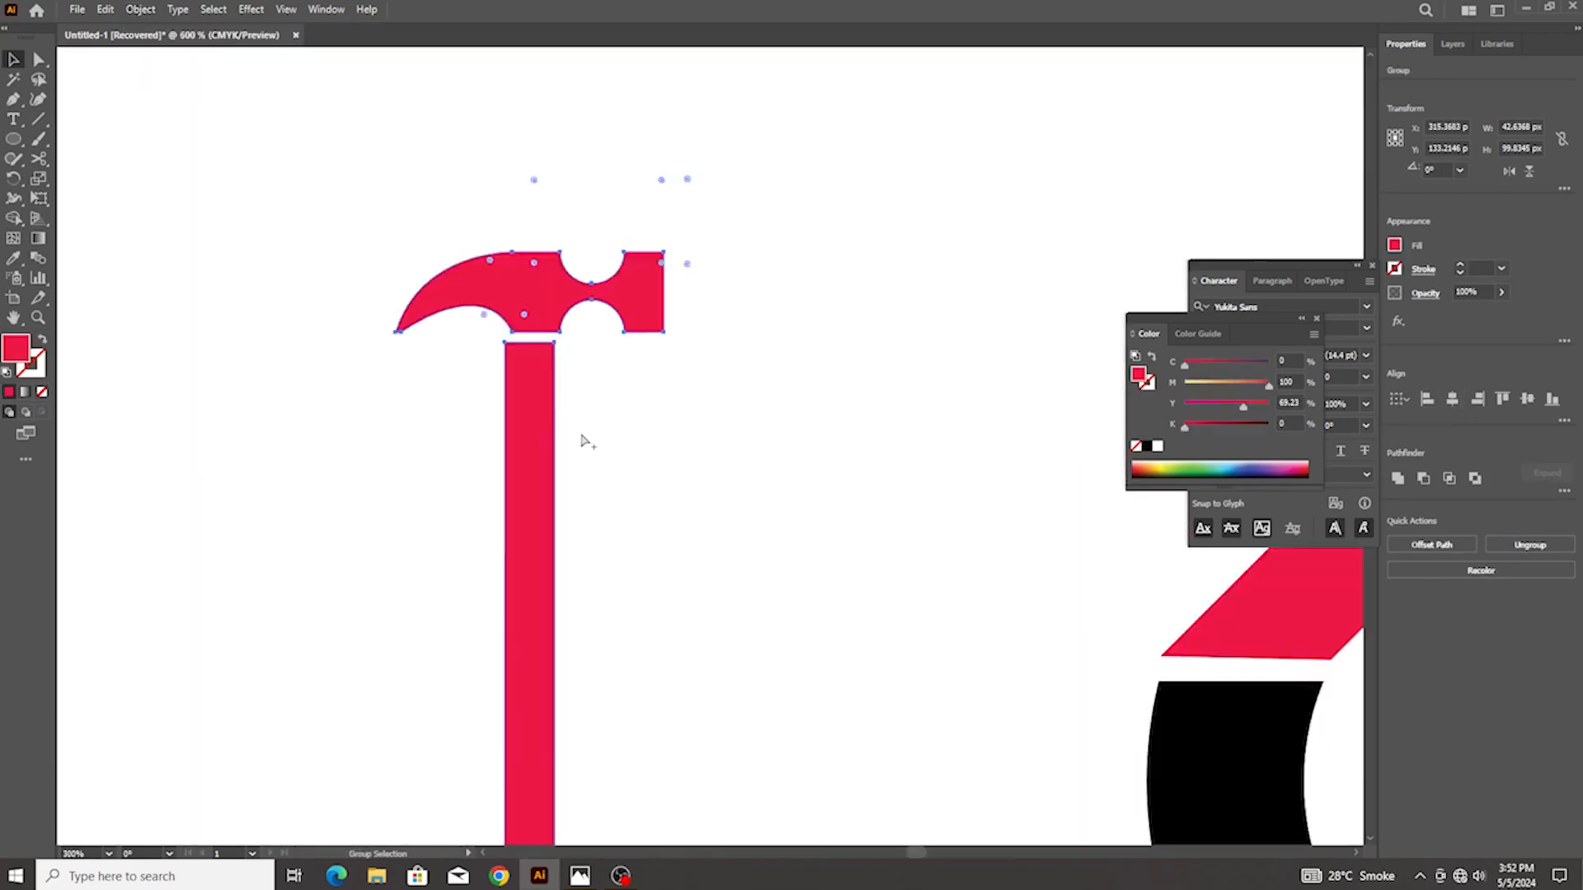
click(580, 399)
scroll(487, 288, up, 4)
drag(487, 289, 566, 289)
scroll(565, 288, down, 7)
scroll(565, 293, down, 1)
drag(520, 242, 650, 428)
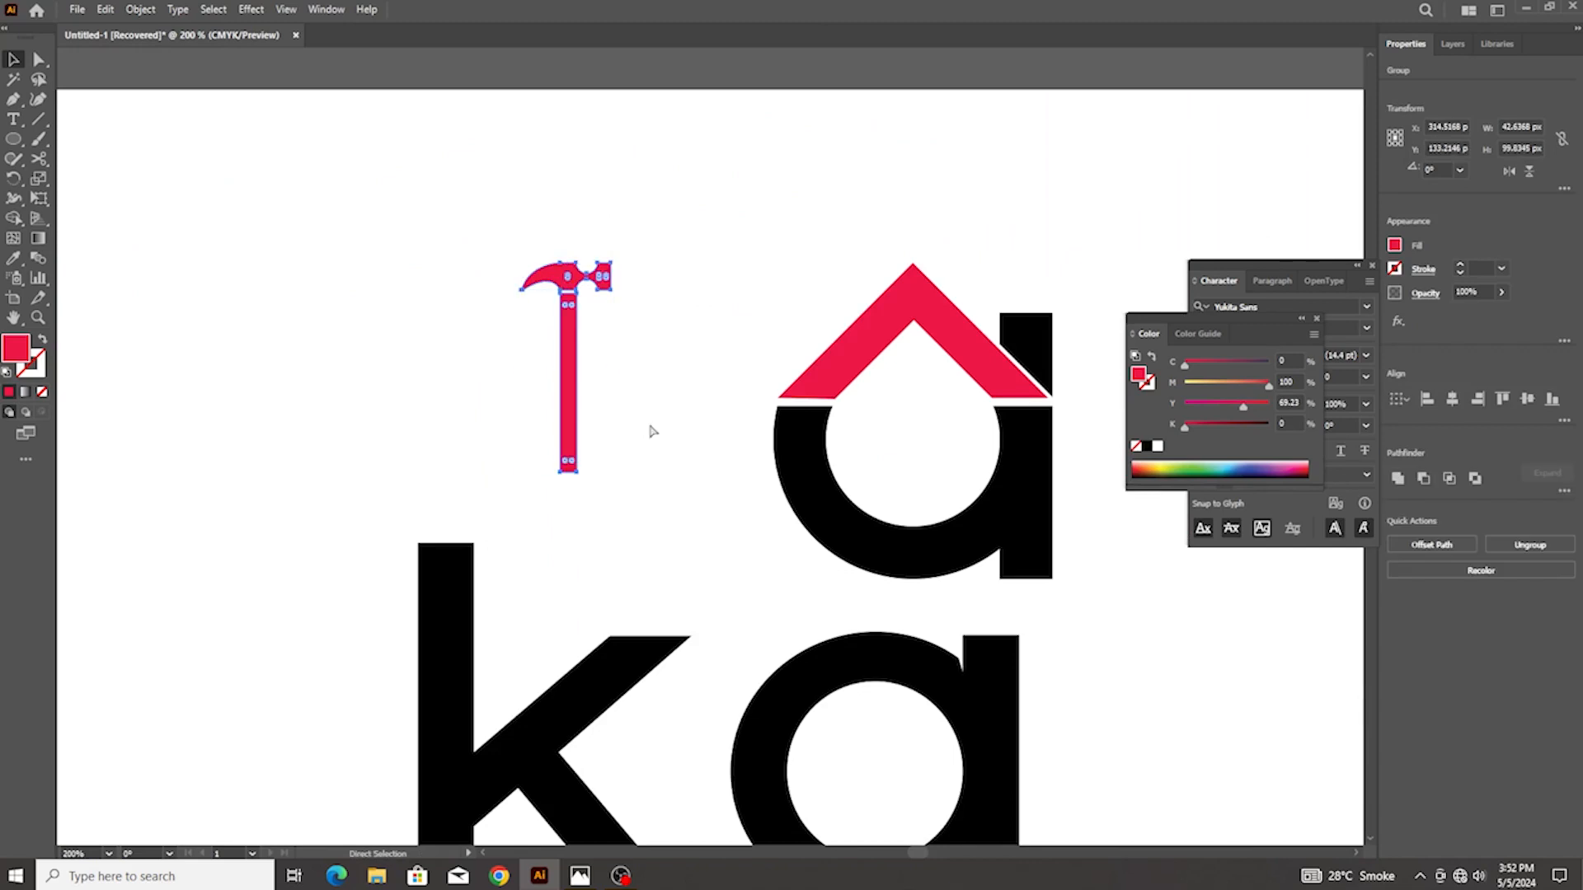
key(ctrl+g)
Place the hammer over the roof's left slope and scale it down to about 32 px wide and 74 px high
scroll(625, 425, down, 1)
scroll(627, 429, down, 1)
drag(569, 399, 762, 390)
scroll(762, 390, up, 2)
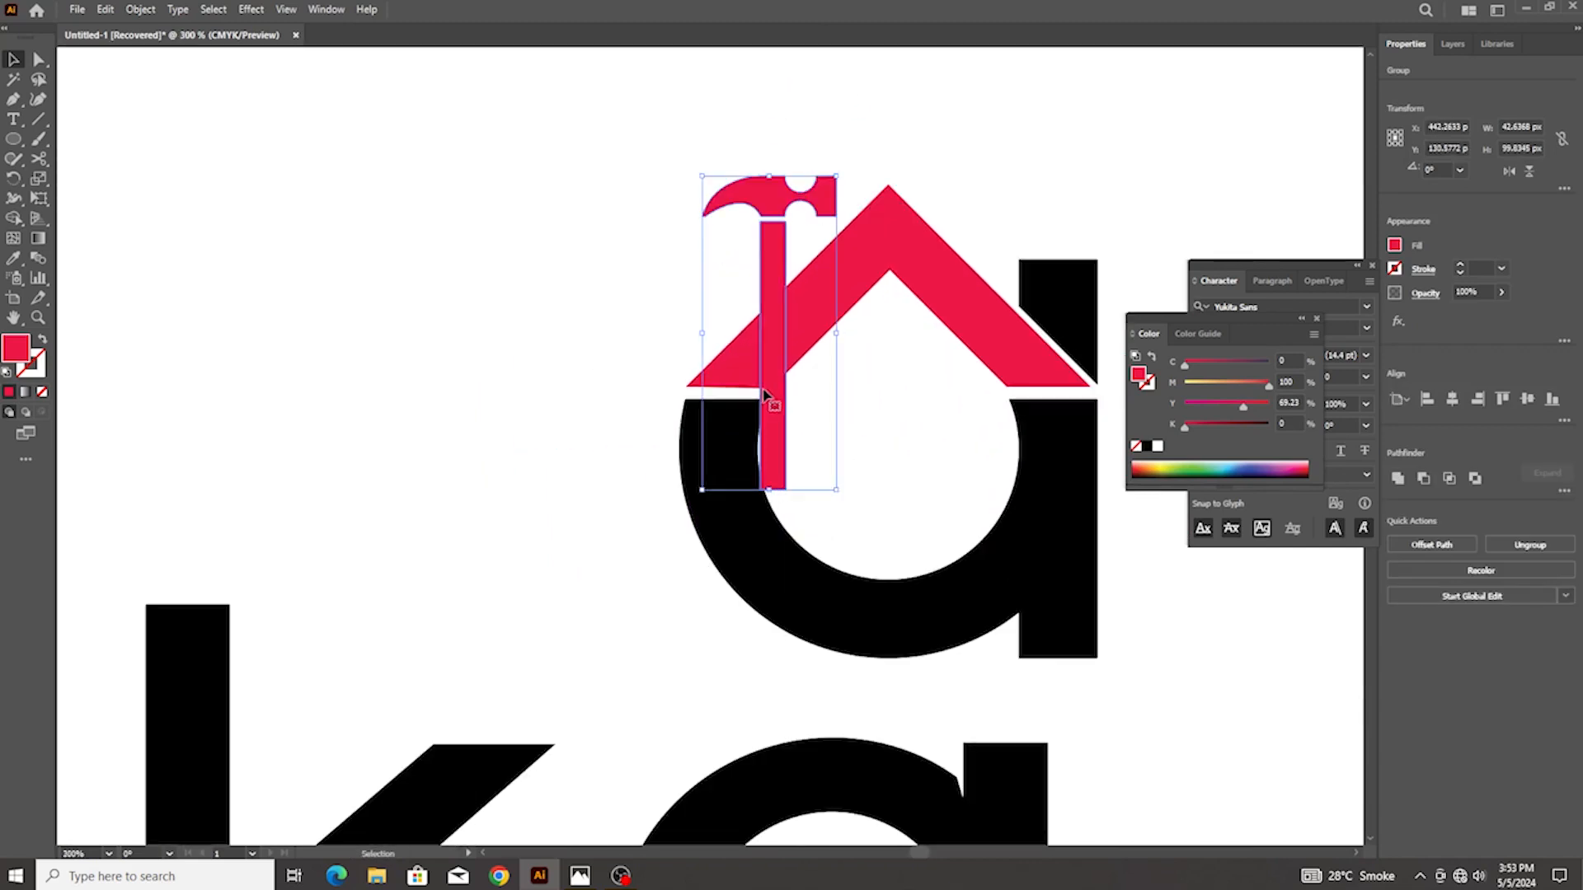
drag(838, 175, 819, 216)
drag(775, 268, 785, 249)
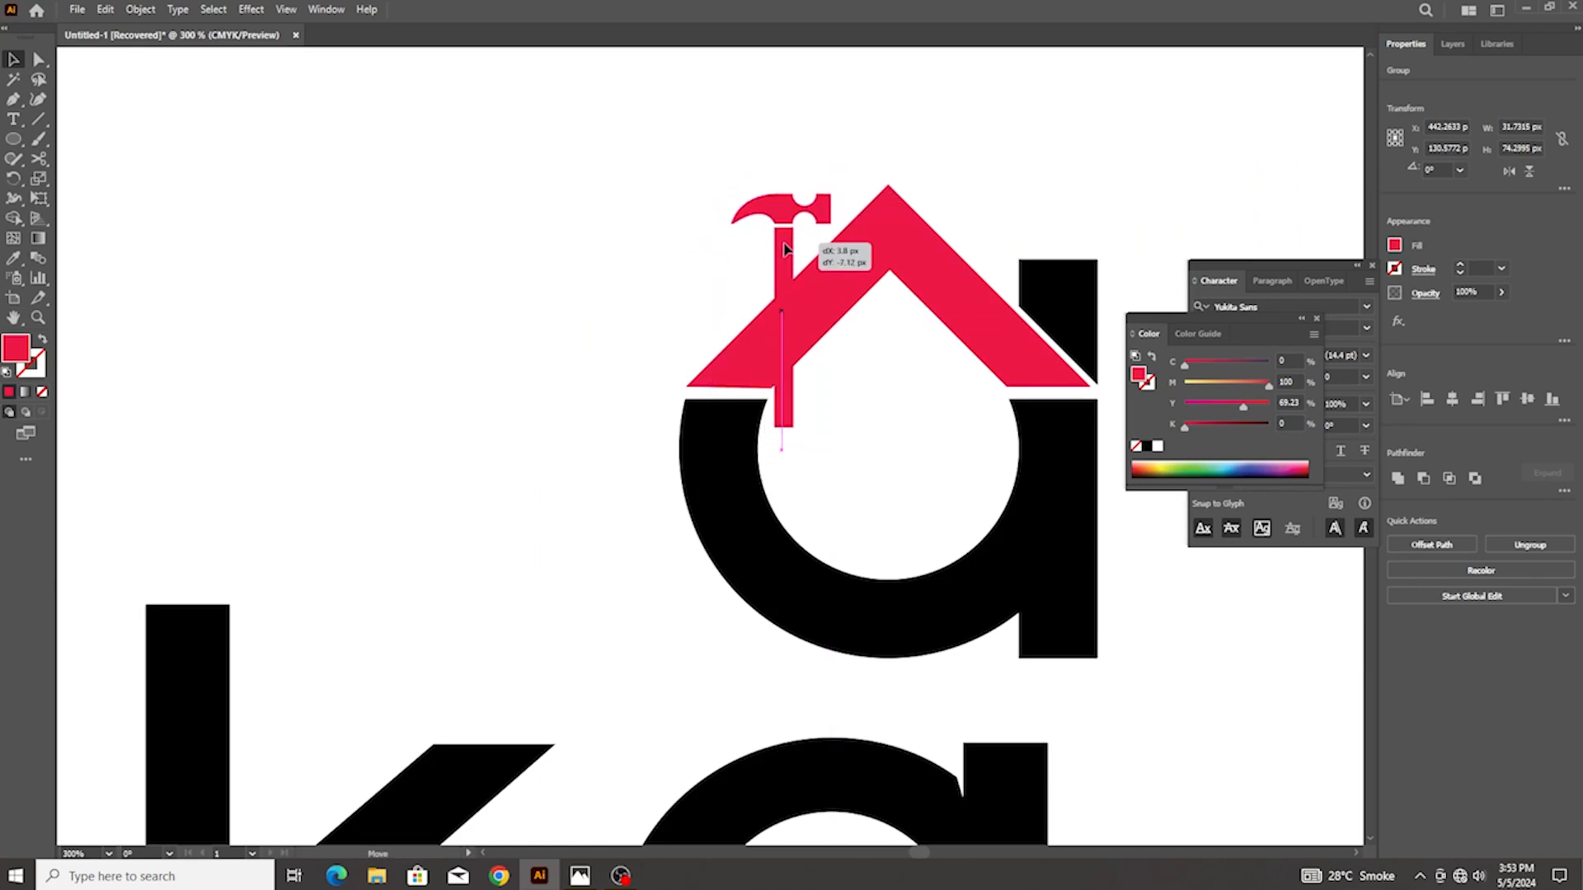
drag(785, 249, 784, 249)
scroll(783, 249, right, 1)
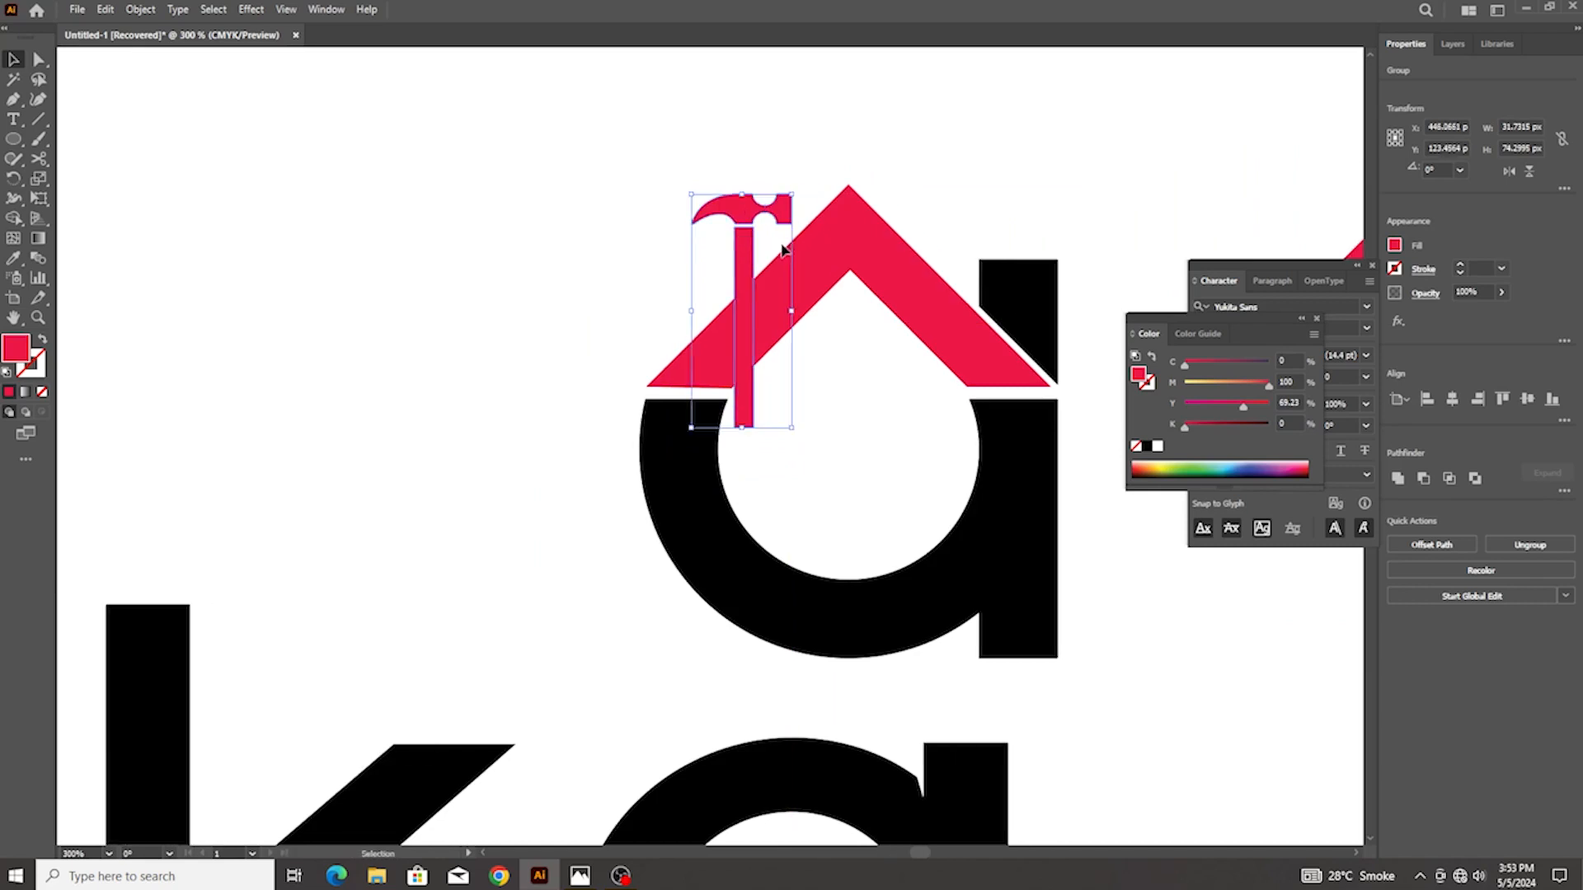
Lengthen the hammer's handle to about 112 px by moving its two bottom anchors down into the a's bowl
key(a)
key(ctrl+equal)
key(ctrl+equal)
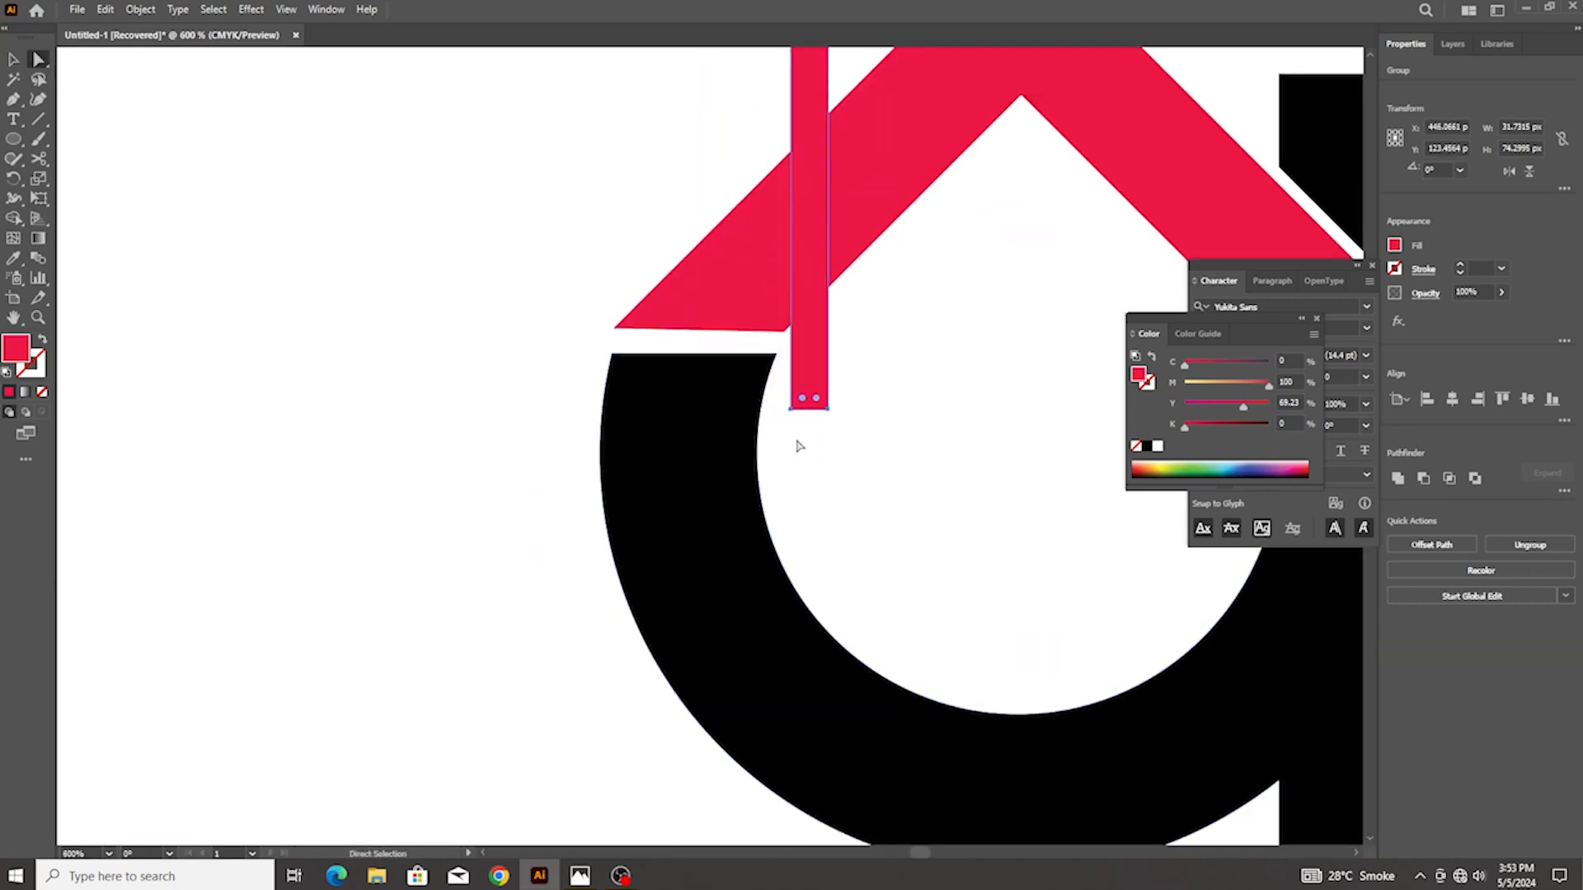
click(792, 411)
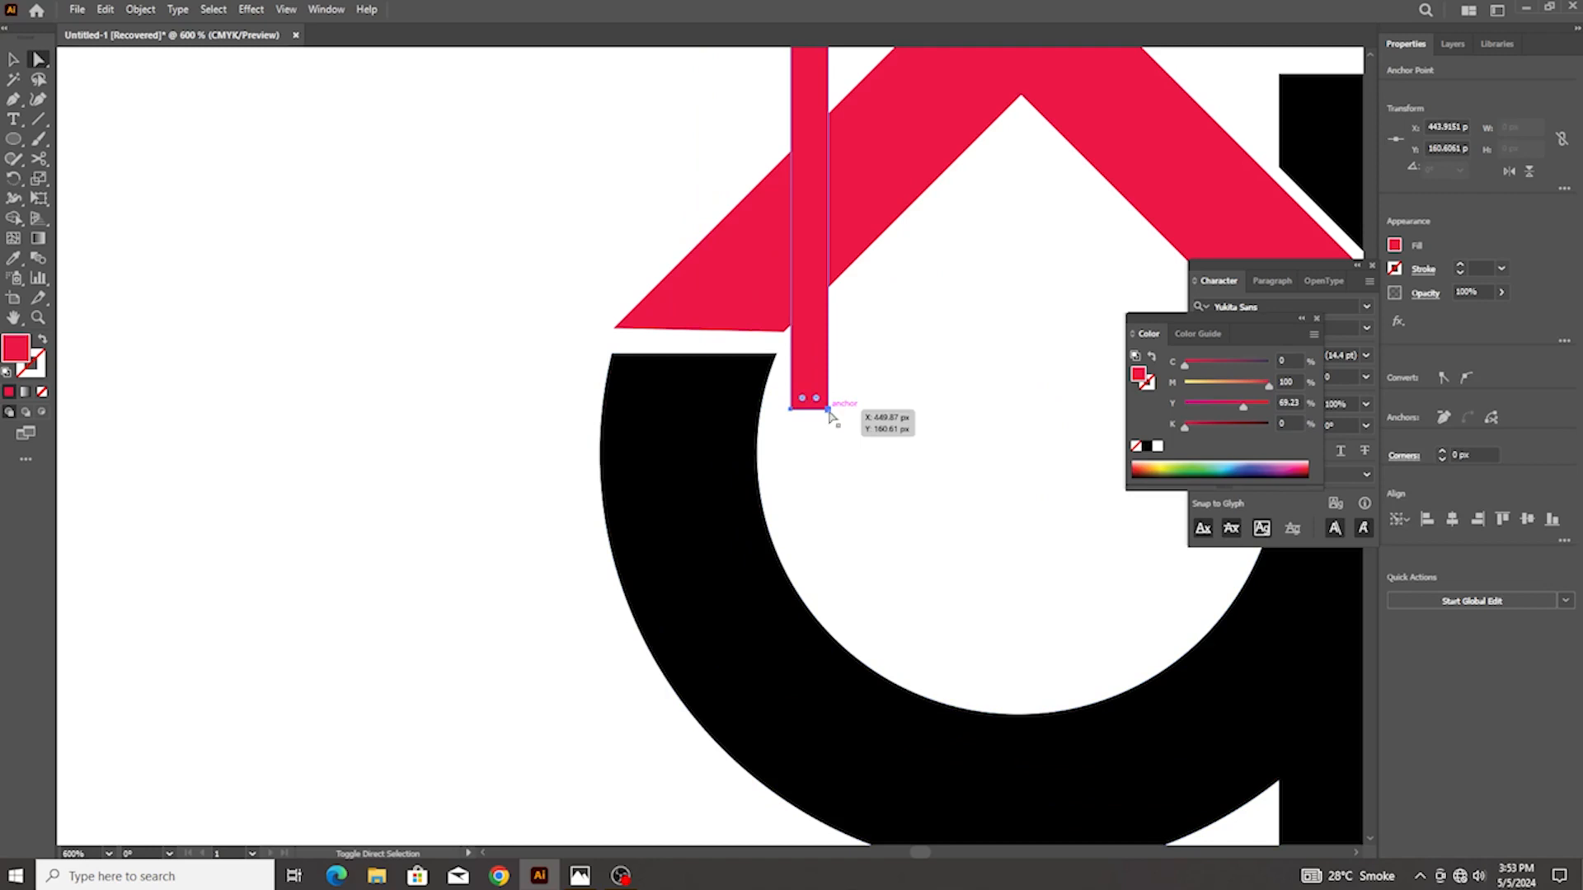
drag(830, 417, 805, 710)
key(ctrl+minus)
key(ctrl+minus)
key(ctrl+minus)
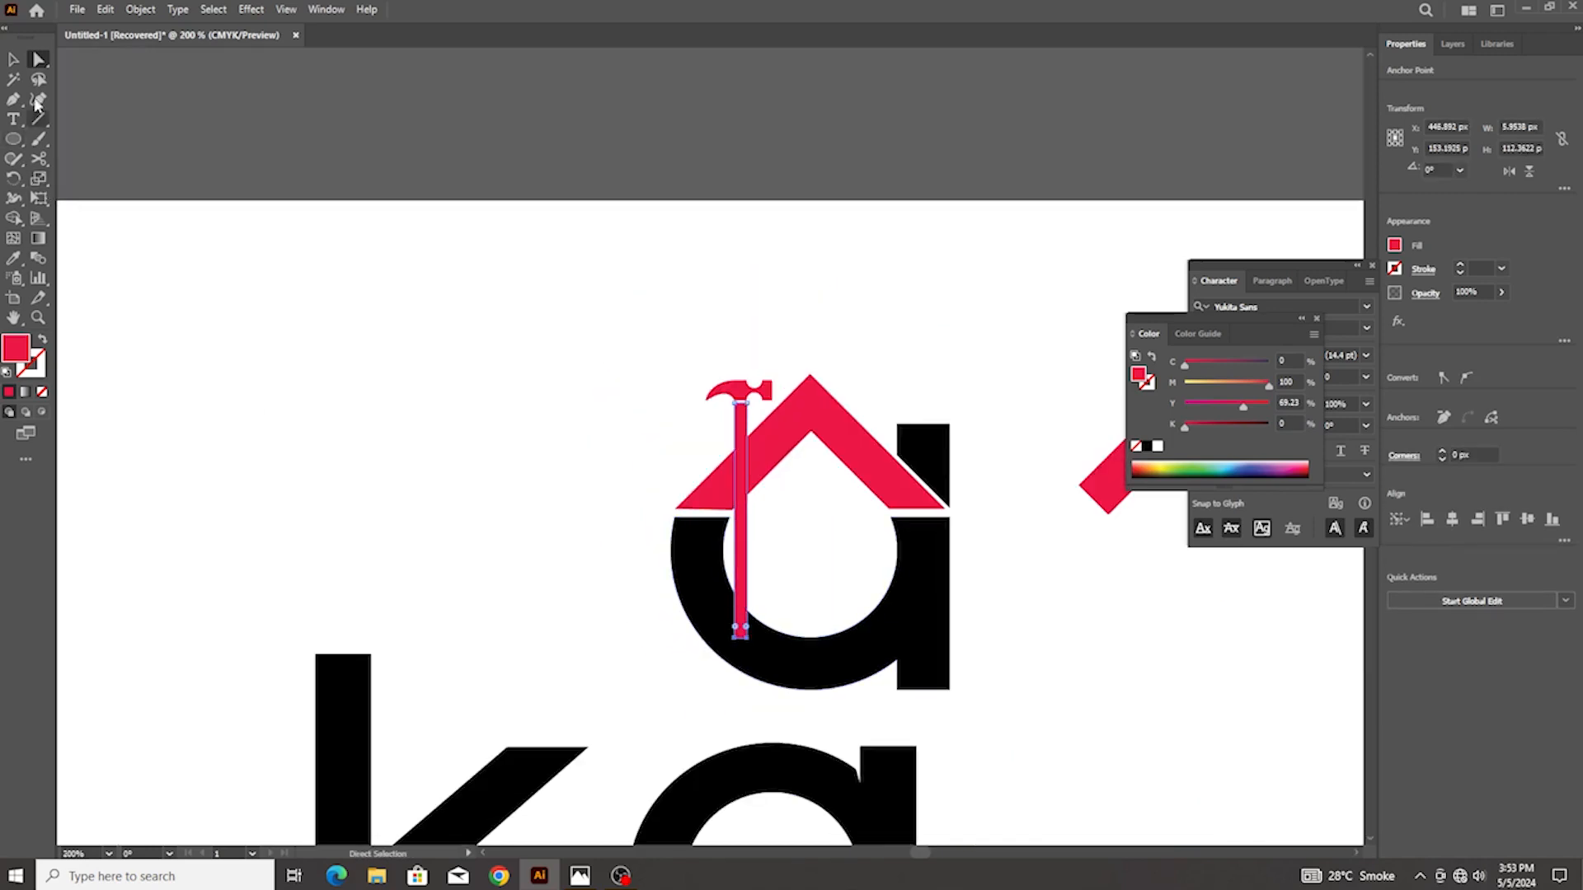
click(14, 59)
click(481, 257)
Create a 2 px offset outline of the hammer with mitered joins
scroll(794, 537, up, 2)
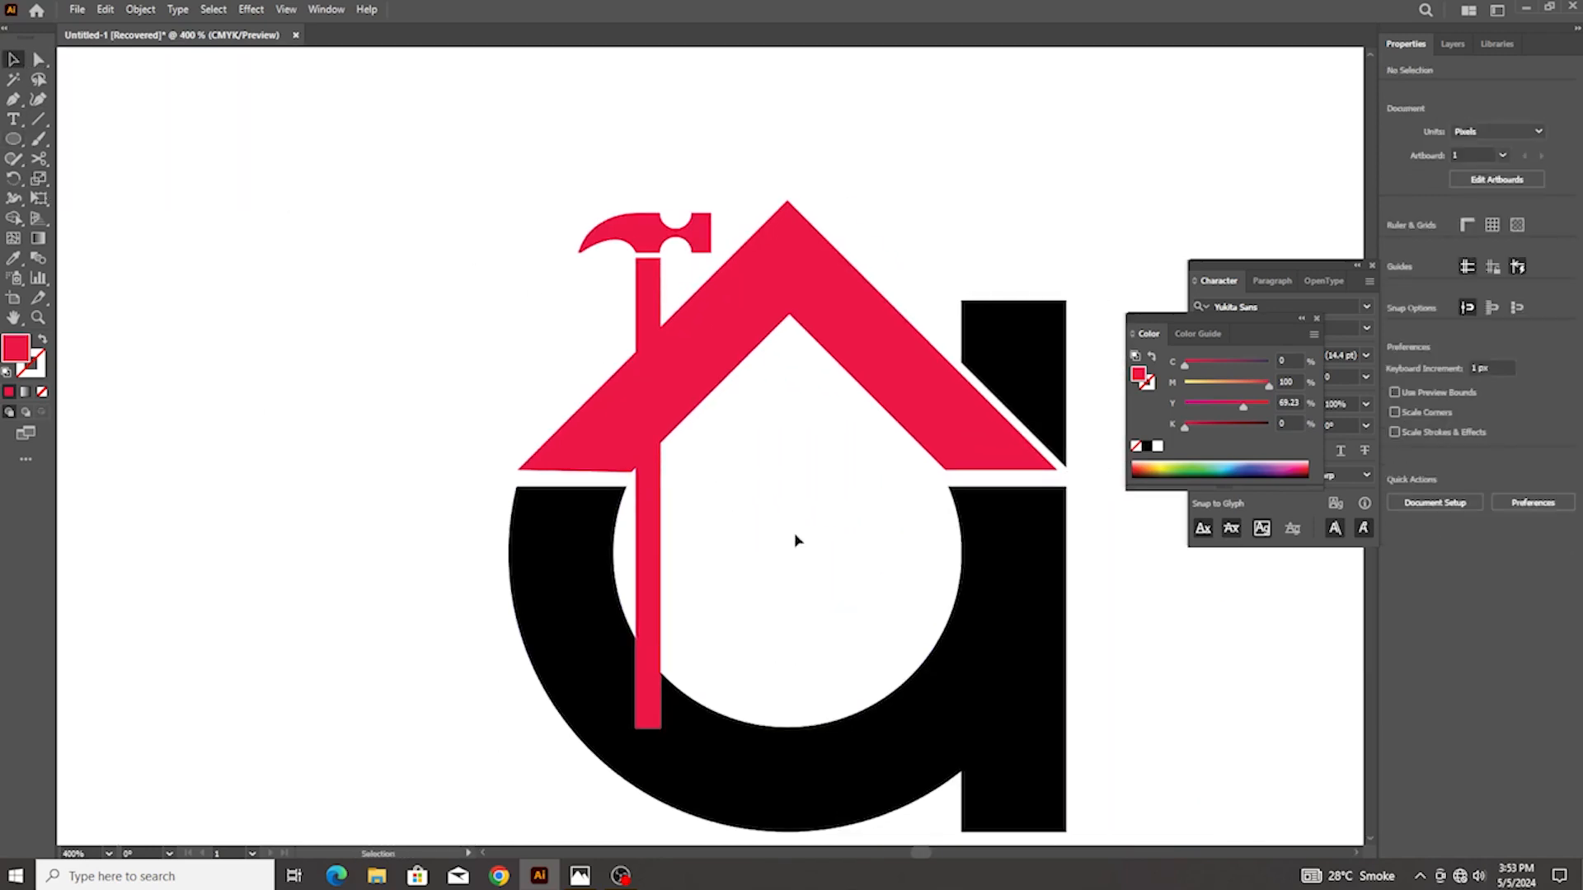
click(657, 429)
right_click(657, 425)
key(Escape)
scroll(648, 435, up, 1)
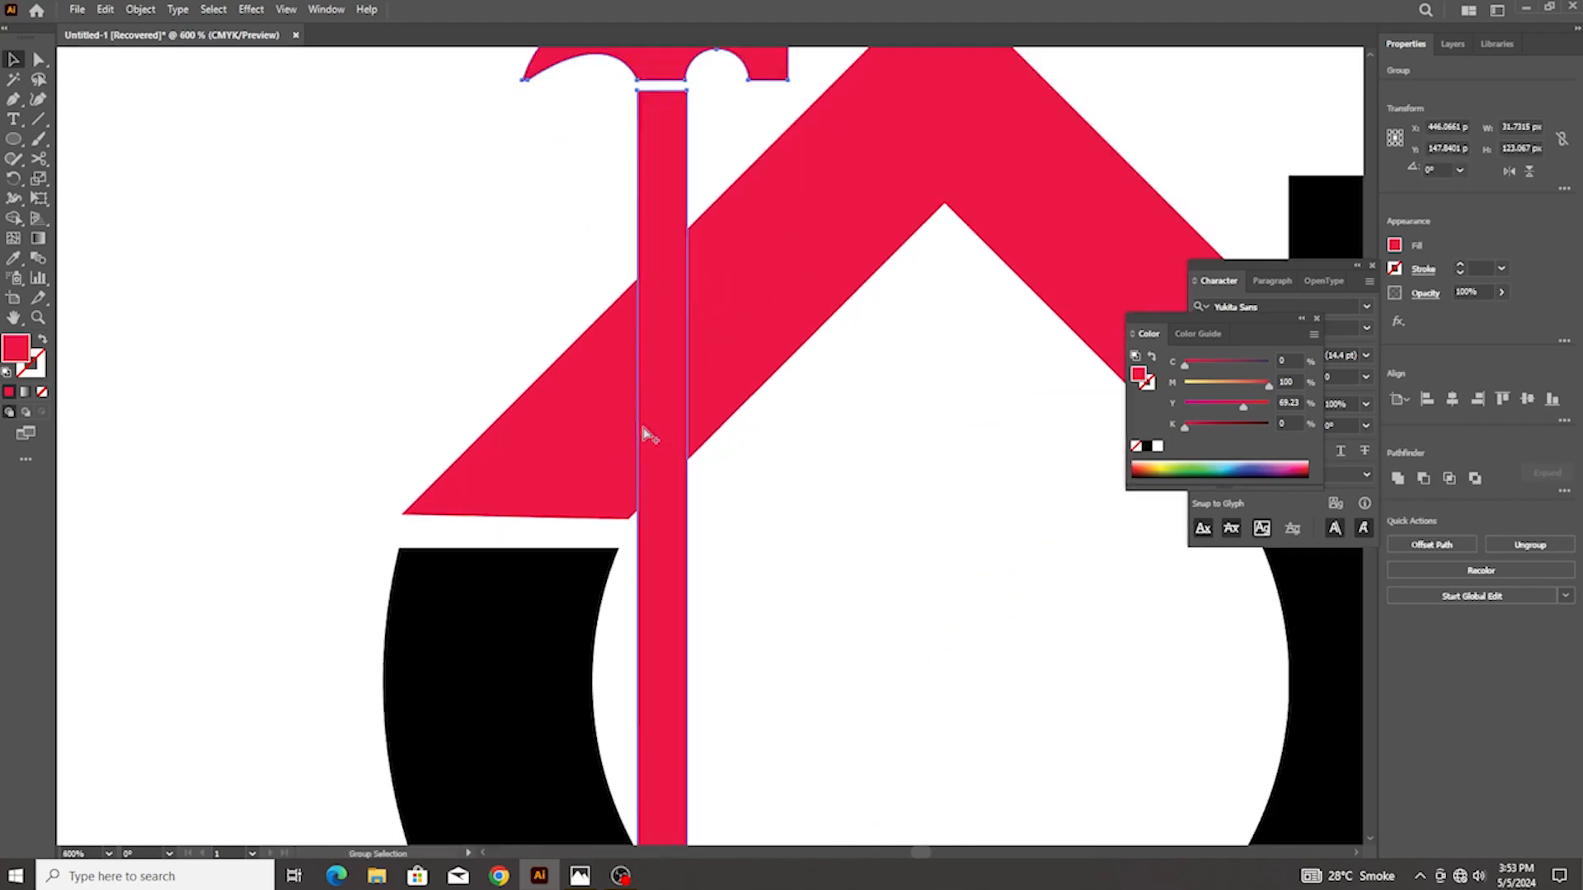
click(140, 9)
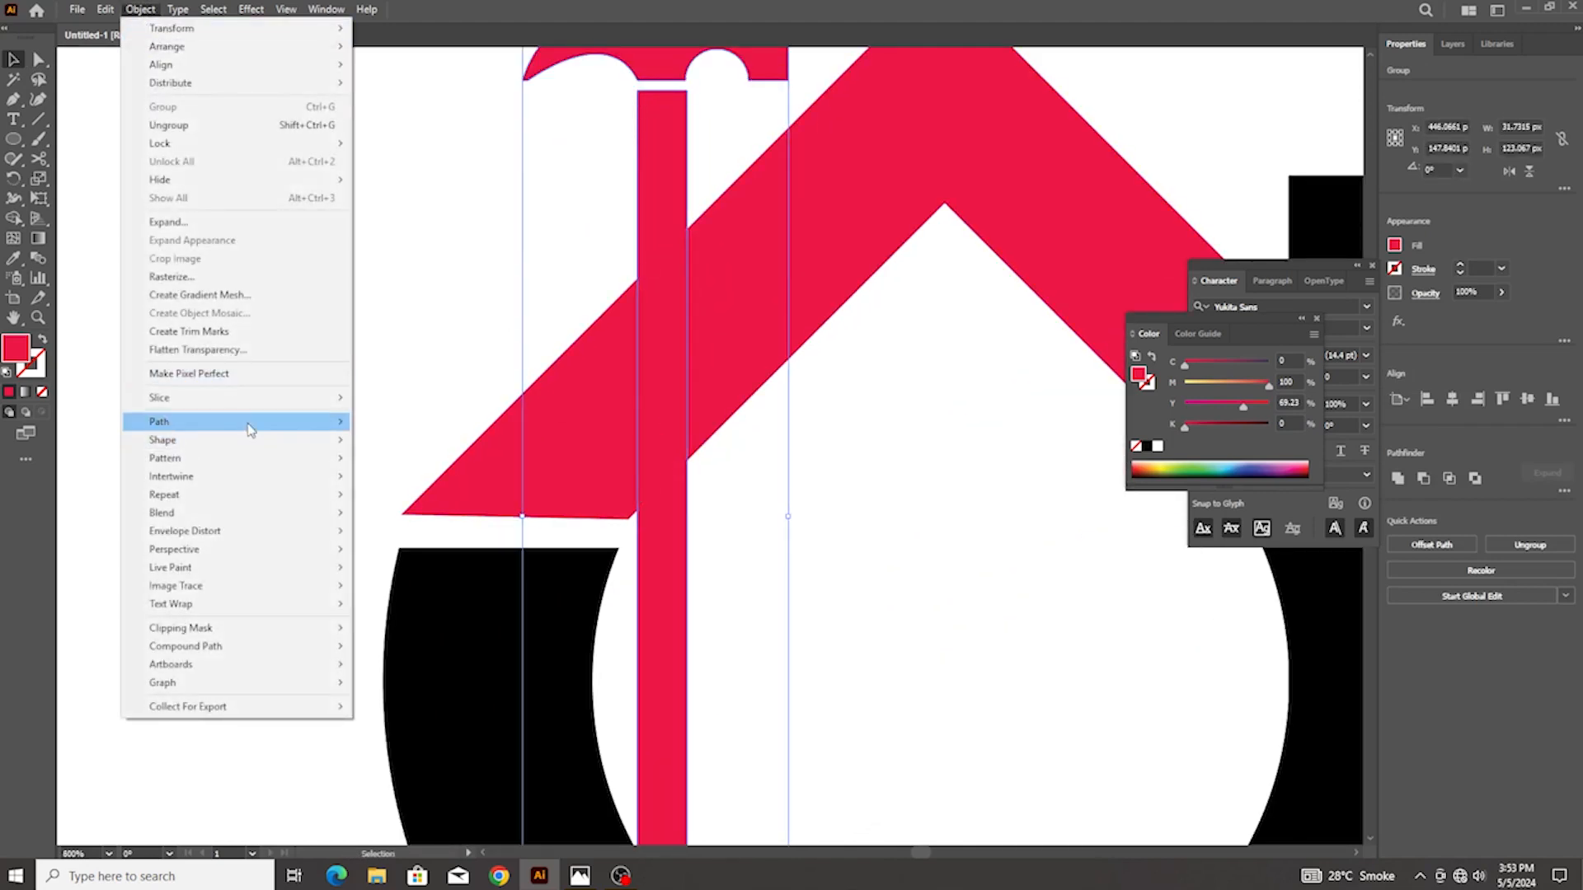
mouse_move(206, 428)
click(412, 484)
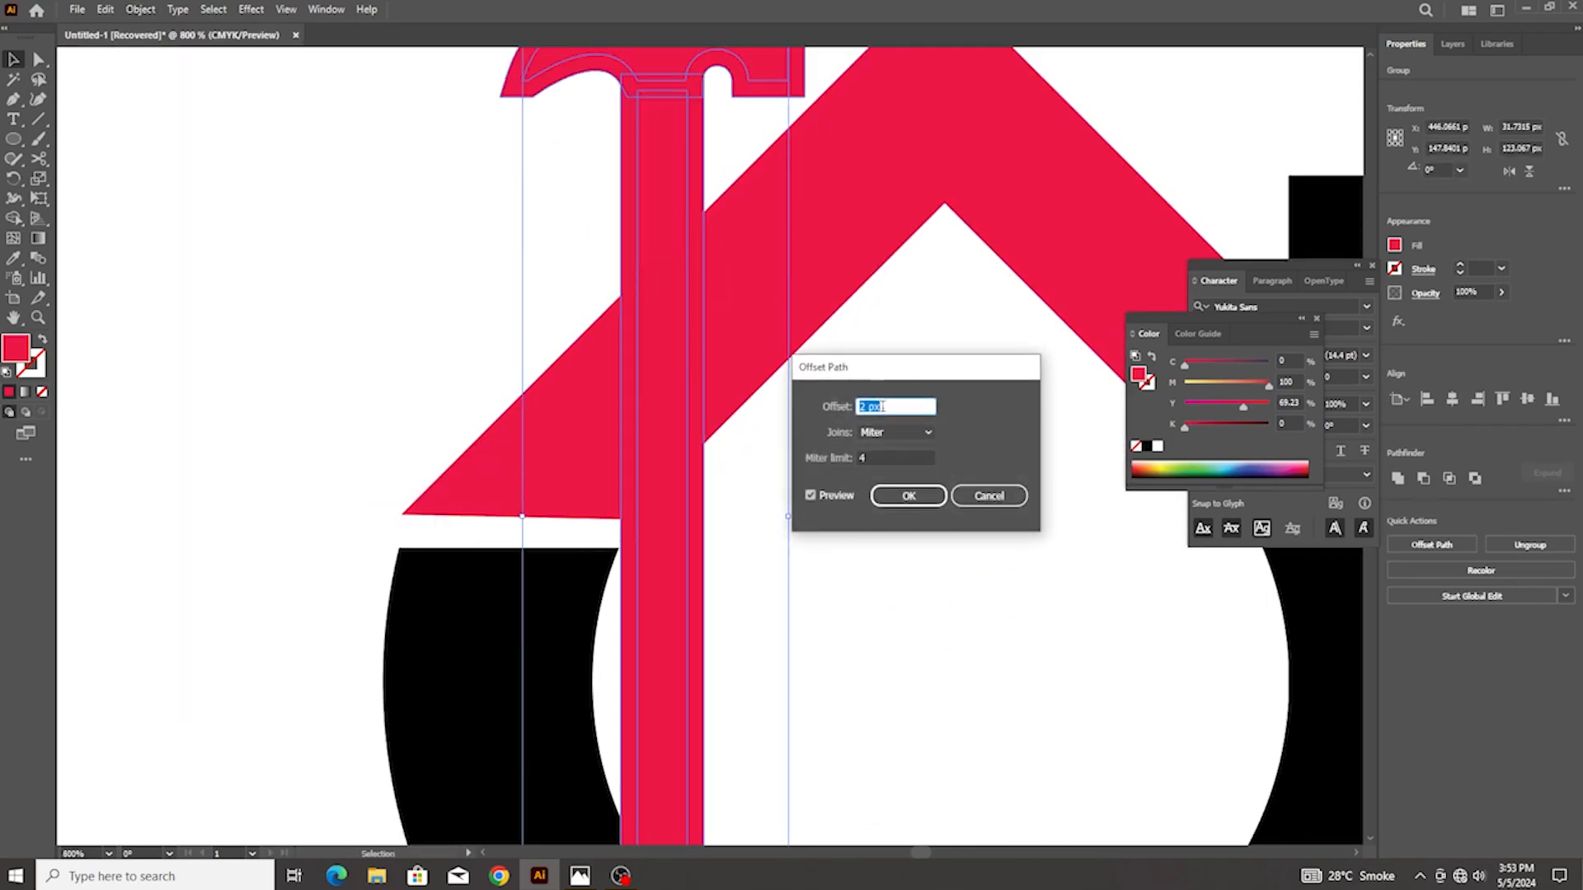
click(904, 496)
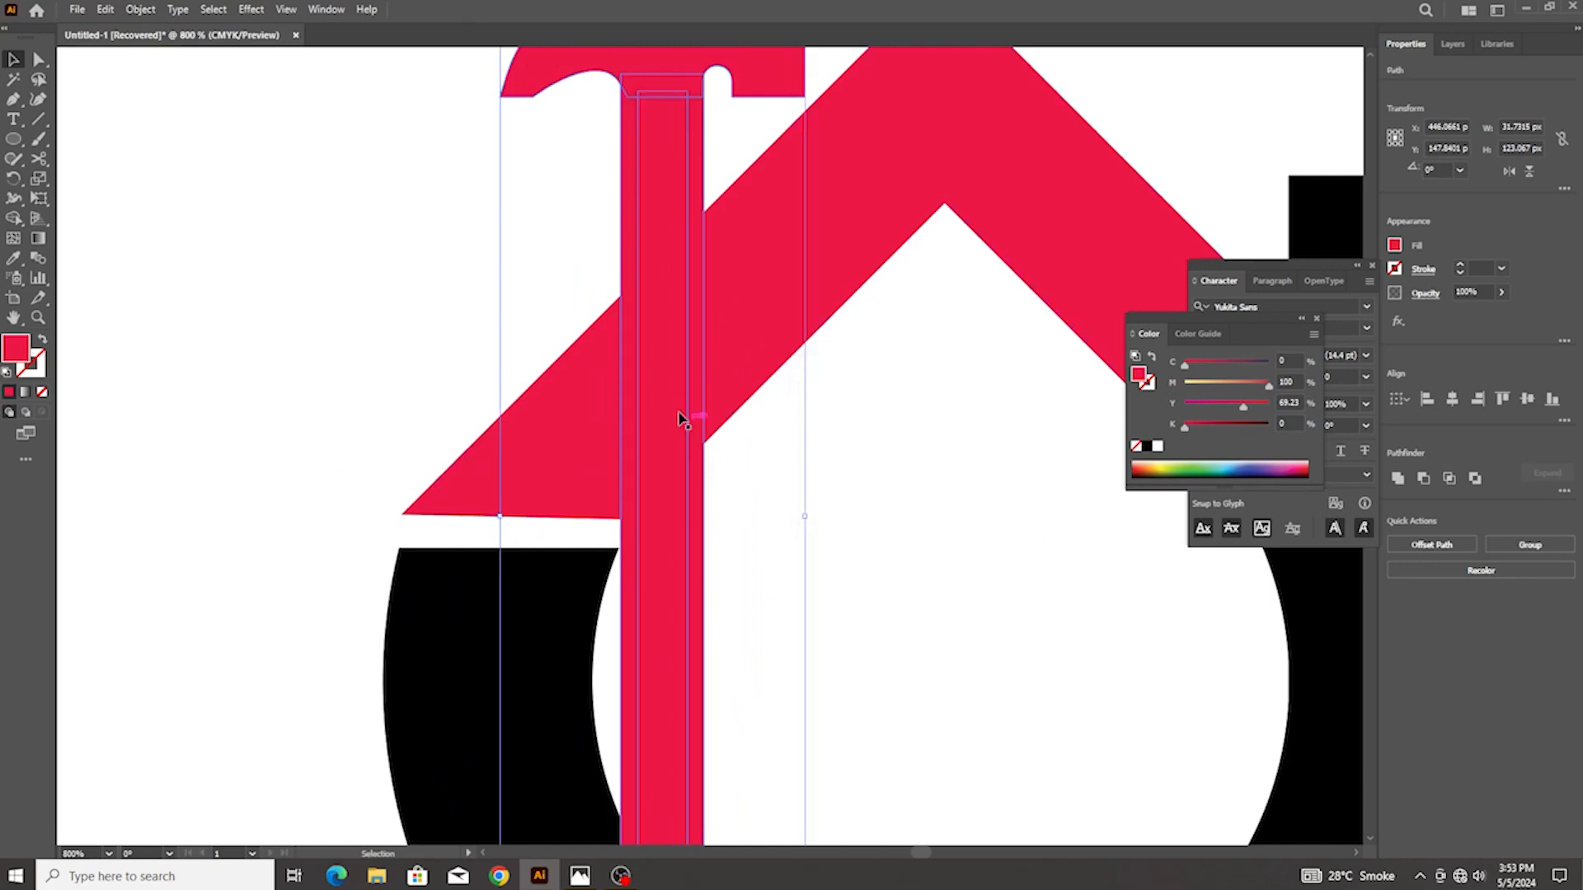
Cut a gap in the roof around the hammer by removing the offset outline's regions with Shape Builder
shift+click(530, 431)
click(13, 217)
drag(644, 241, 656, 508)
scroll(654, 226, up, 1)
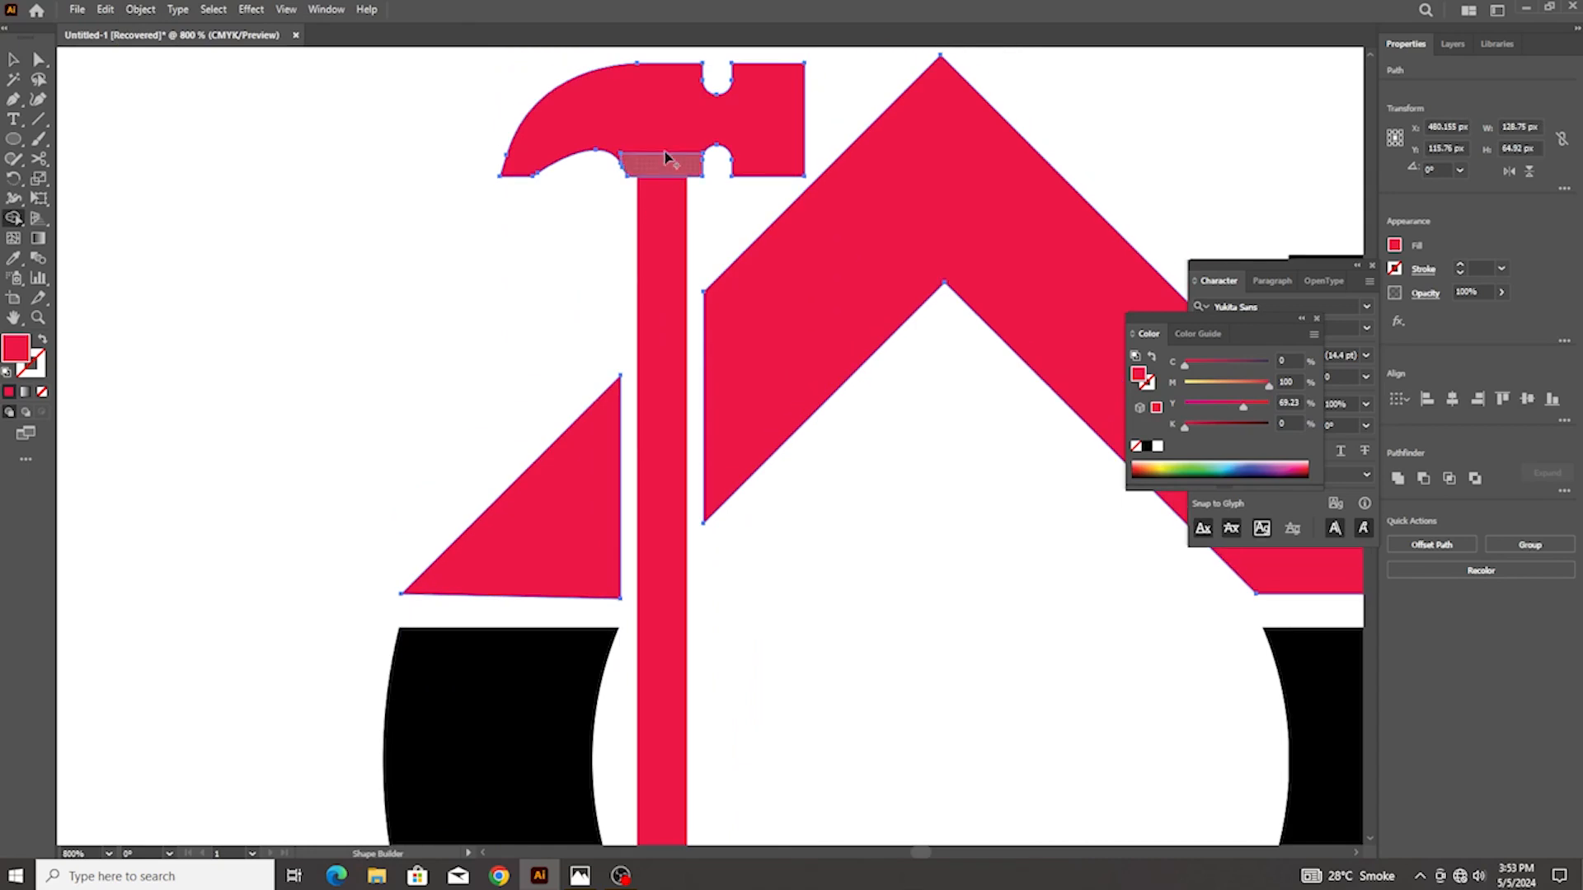
drag(664, 160, 673, 186)
scroll(663, 200, down, 2)
scroll(656, 197, down, 1)
click(13, 59)
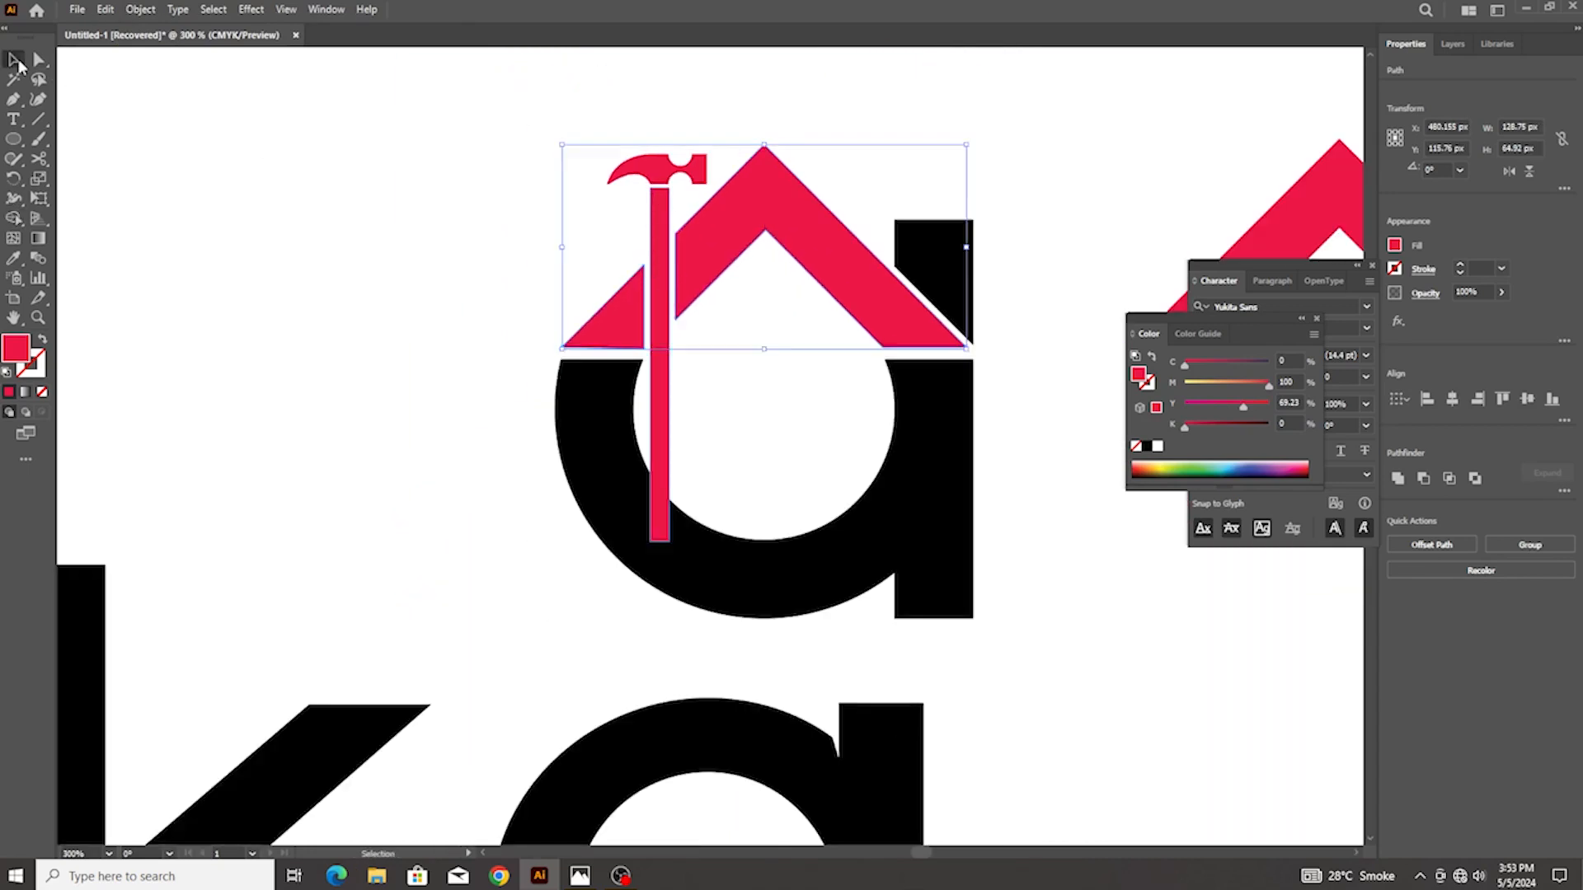
click(328, 177)
Create a 2 px offset outline of the a's black lower part with mitered joins
click(595, 438)
scroll(627, 454, right, 1)
scroll(628, 455, right, 1)
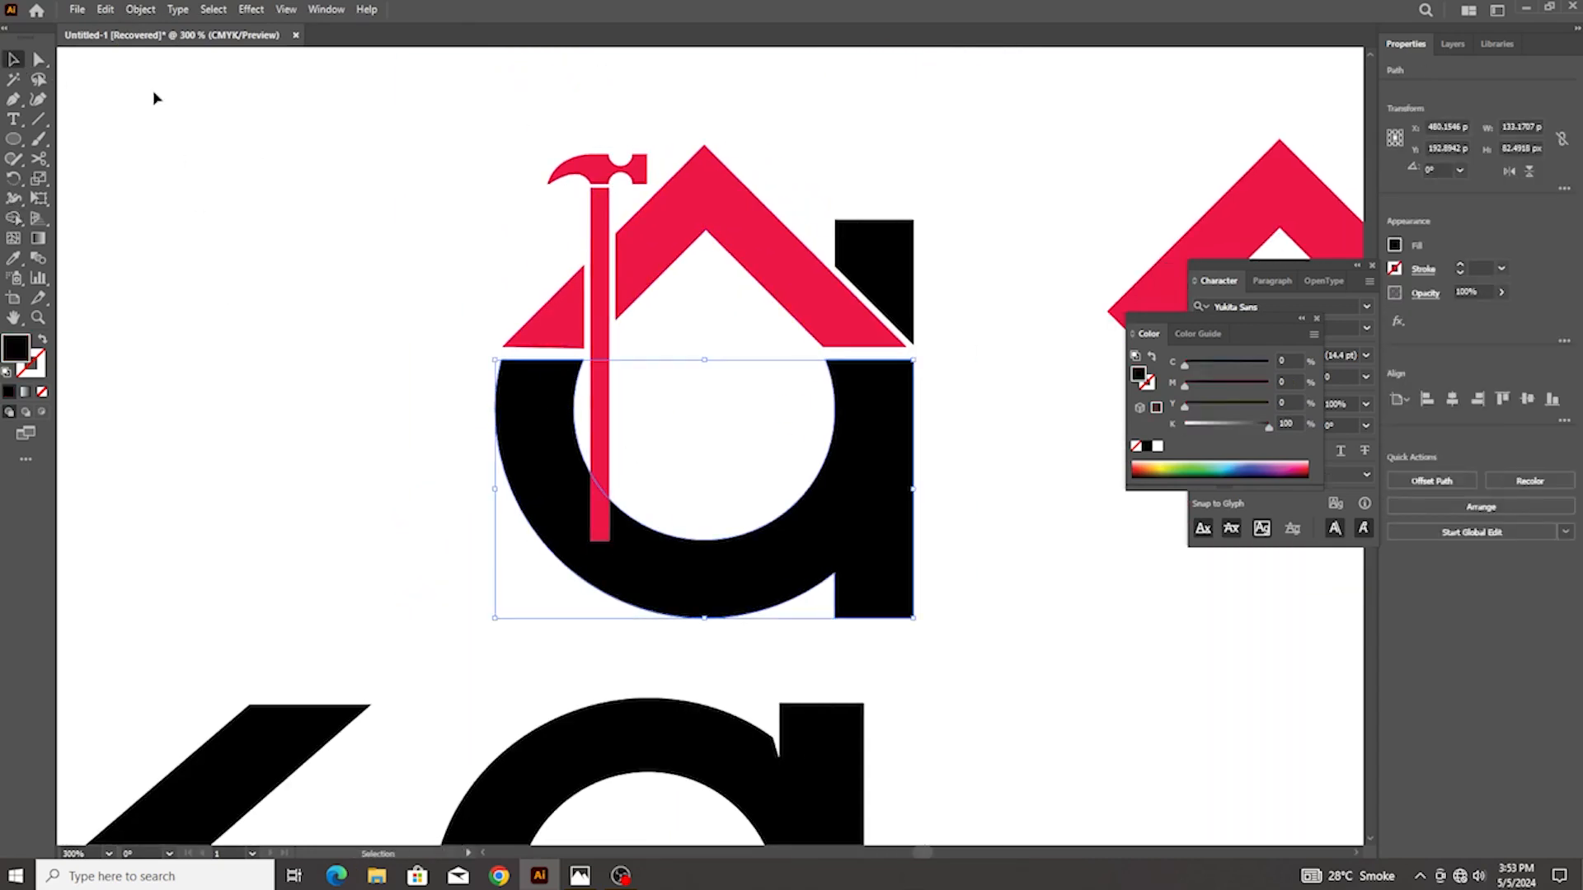
click(139, 10)
mouse_move(194, 438)
click(408, 481)
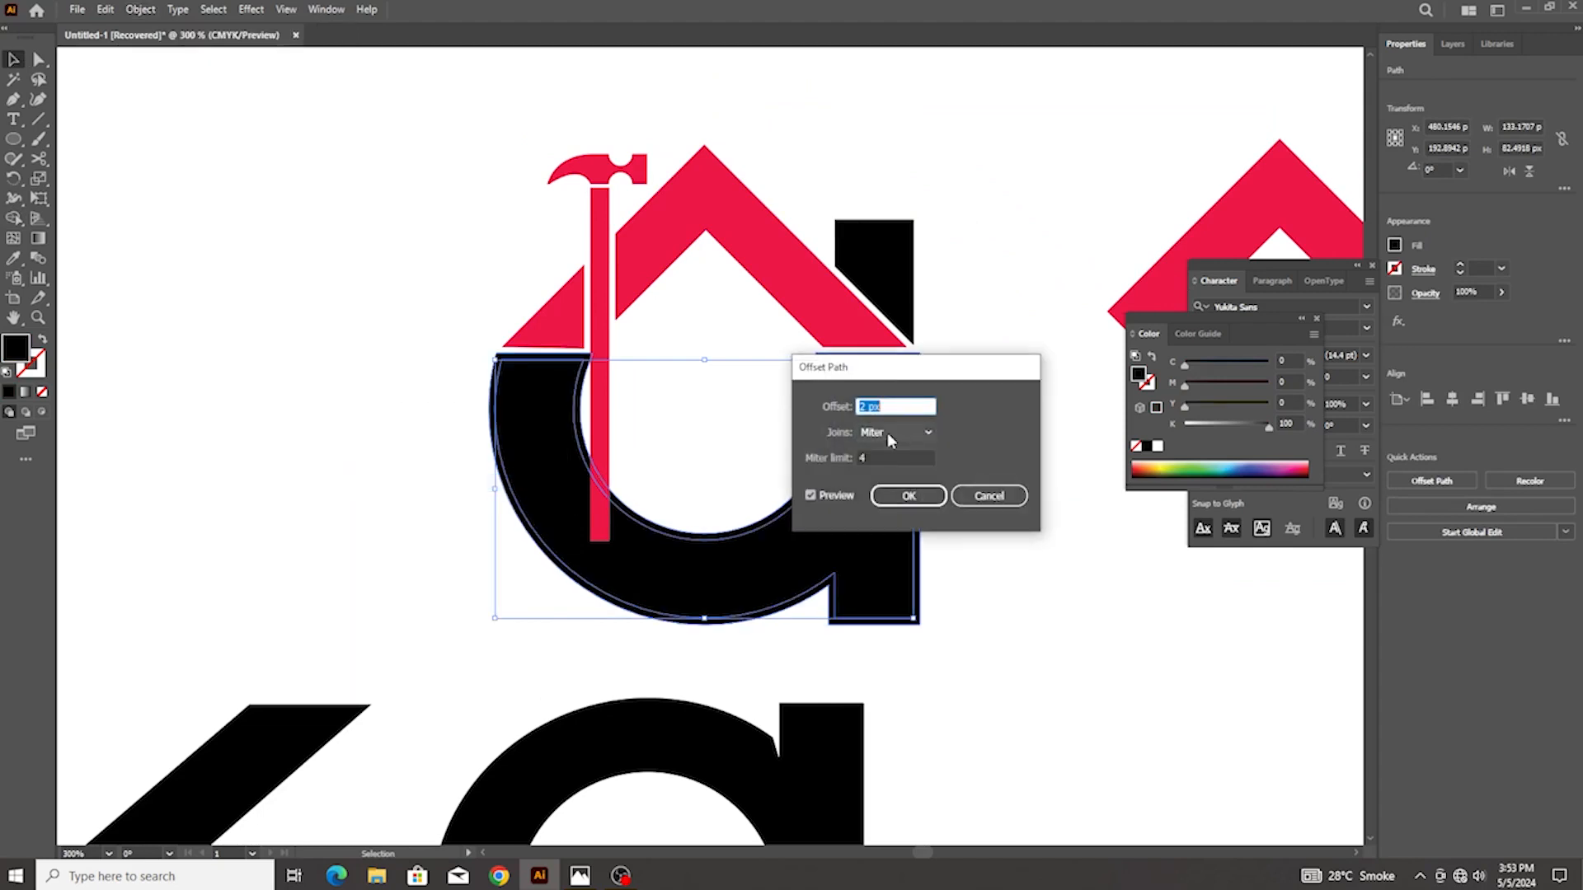
click(907, 496)
Trim the handle's lower end to the bowl's inner curve by removing the offset and overlapping regions with Shape Builder
scroll(689, 548, up, 2)
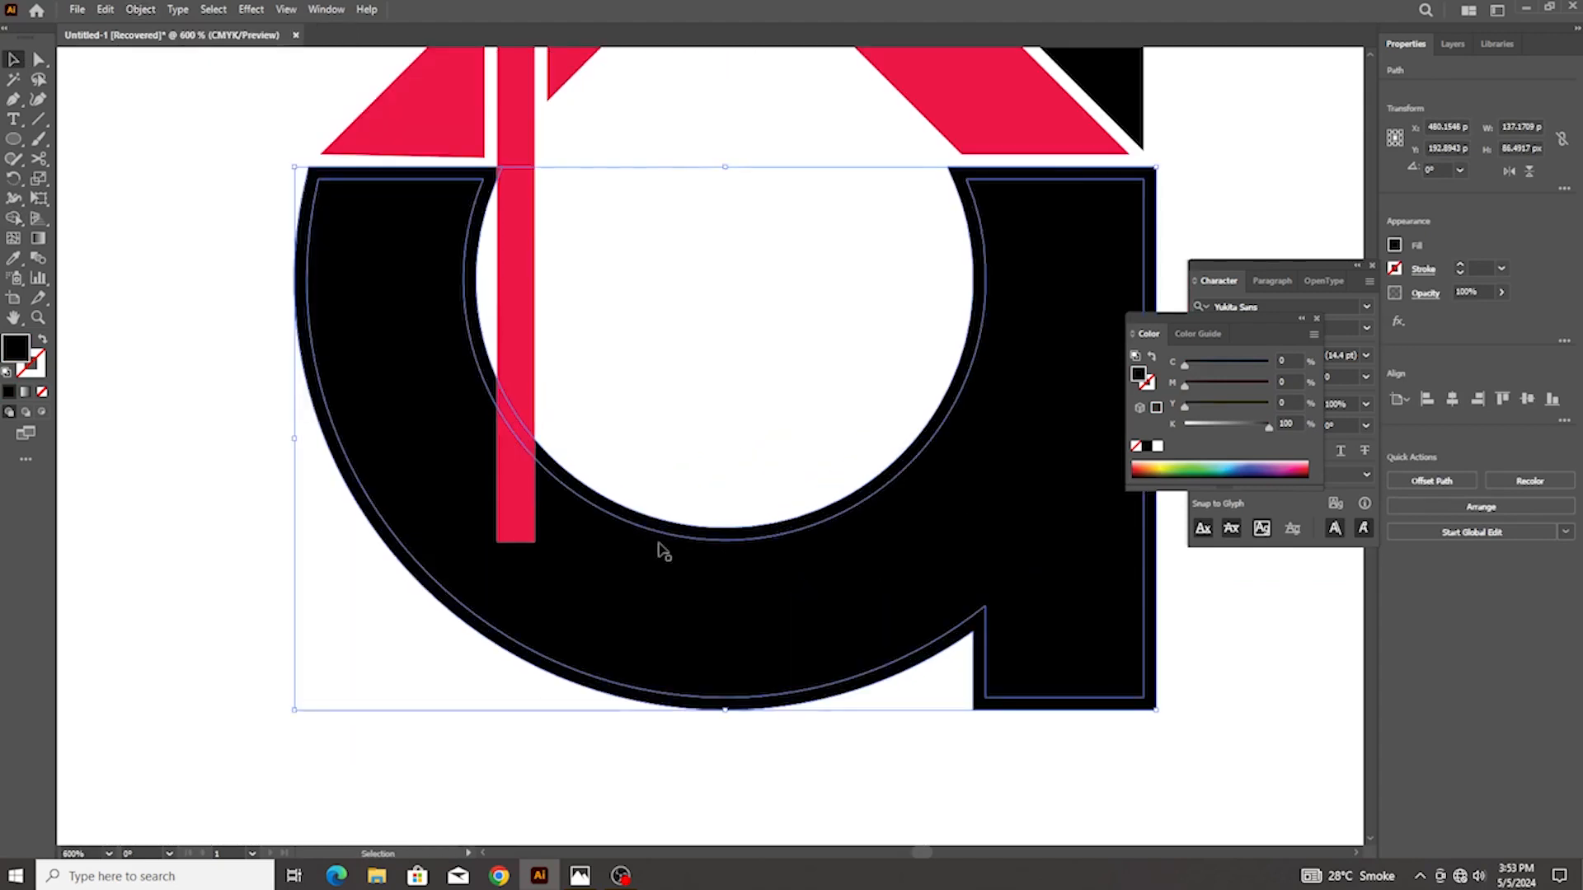
shift+click(525, 296)
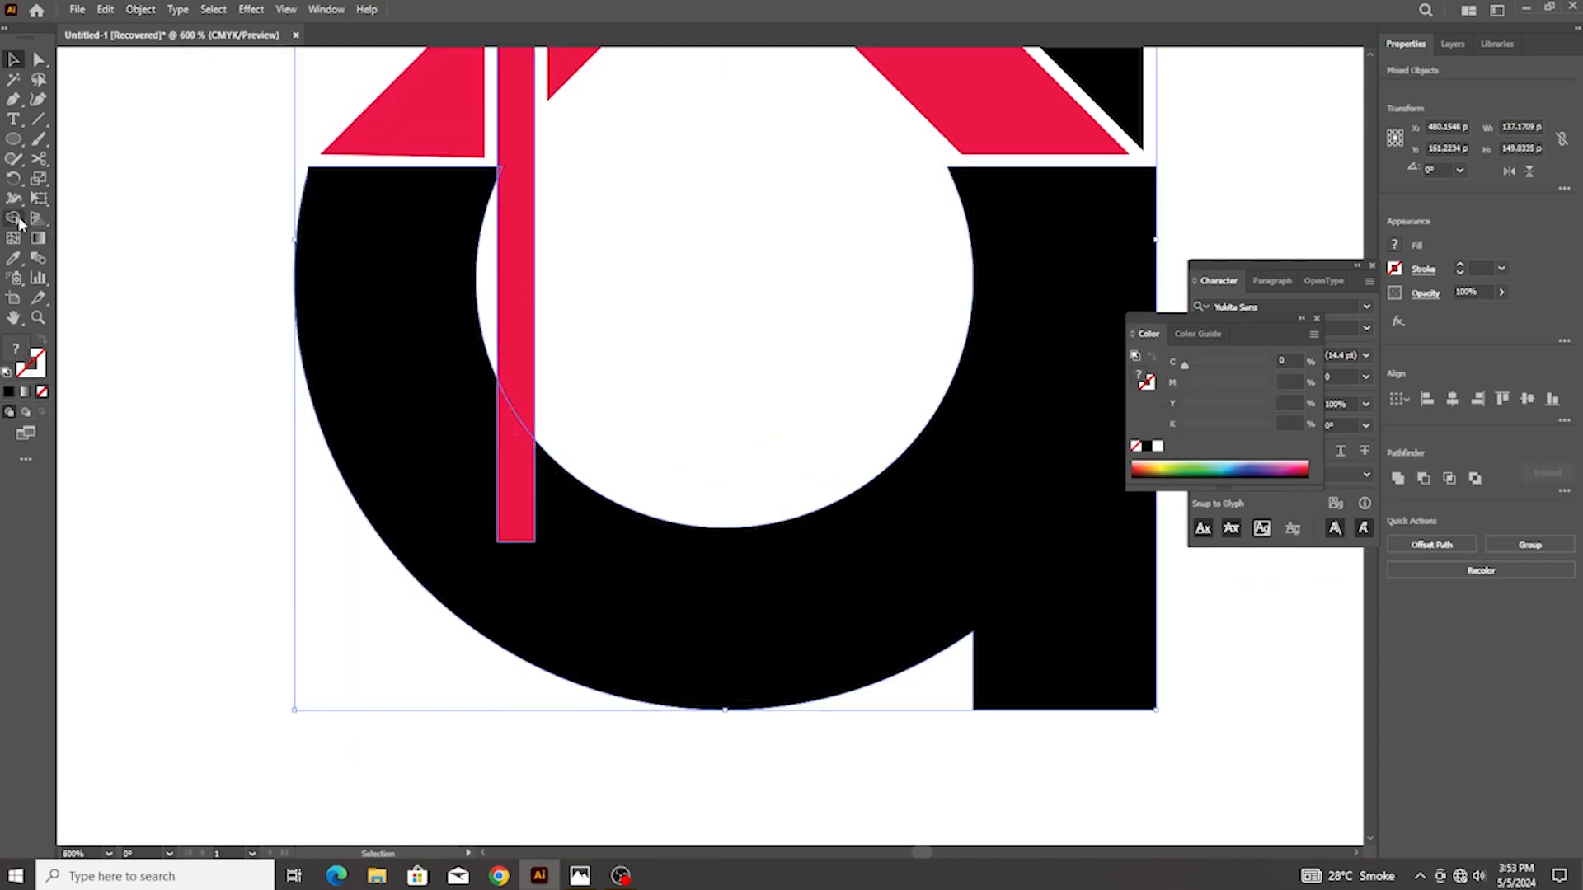
click(19, 220)
alt+drag(389, 382, 561, 524)
scroll(559, 506, down, 2)
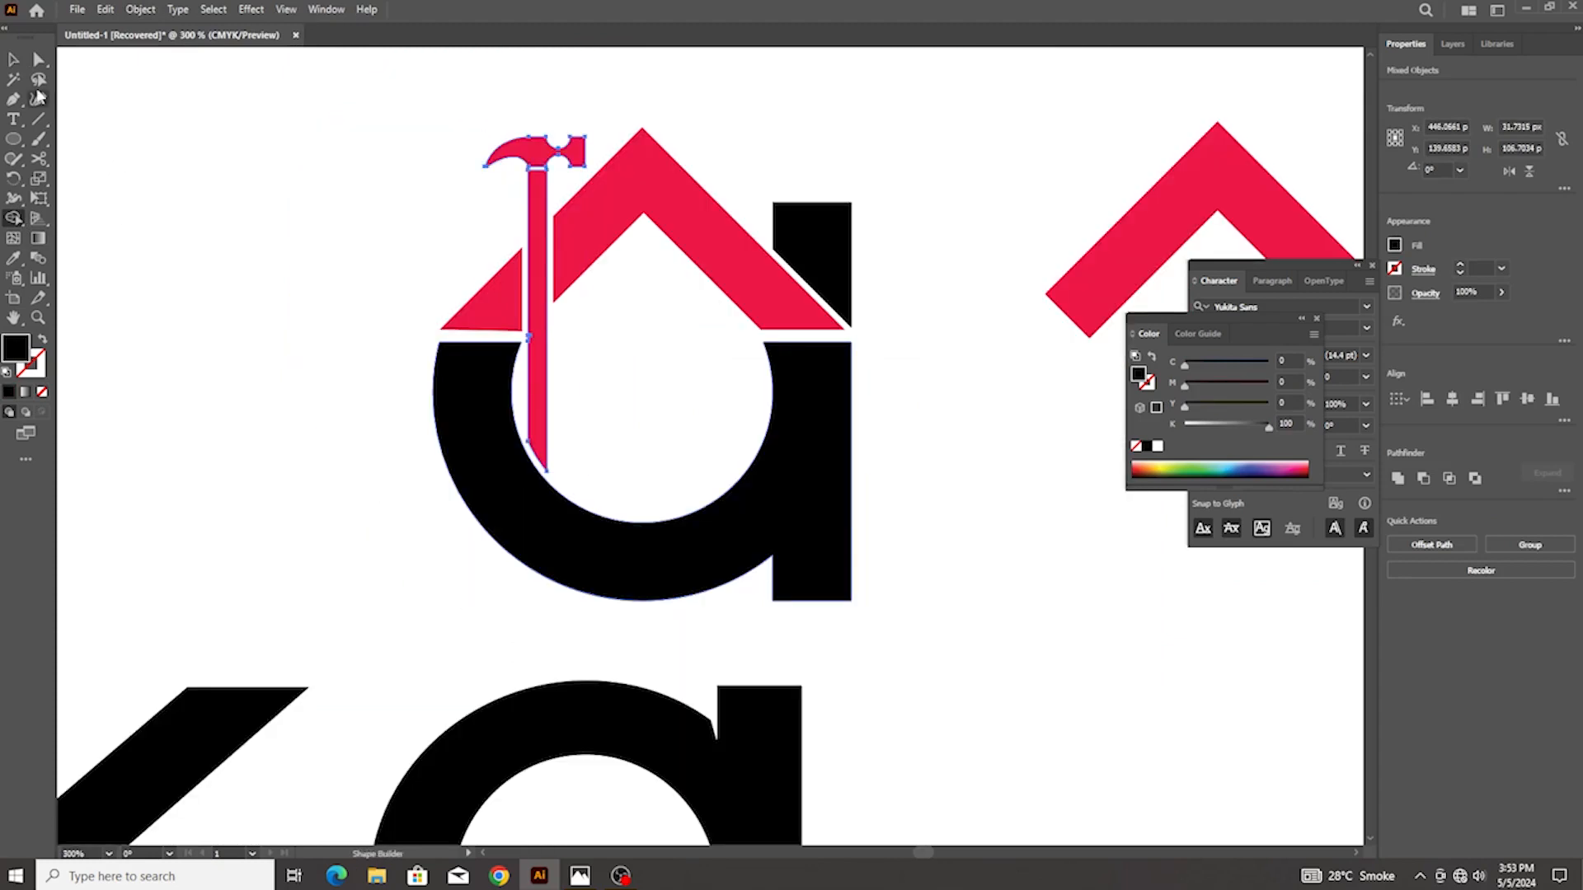
click(13, 59)
click(250, 174)
Examine the trimmed hammer and the gaps separating it from the roof and bowl
scroll(576, 357, down, 1)
scroll(576, 357, up, 1)
scroll(523, 243, up, 2)
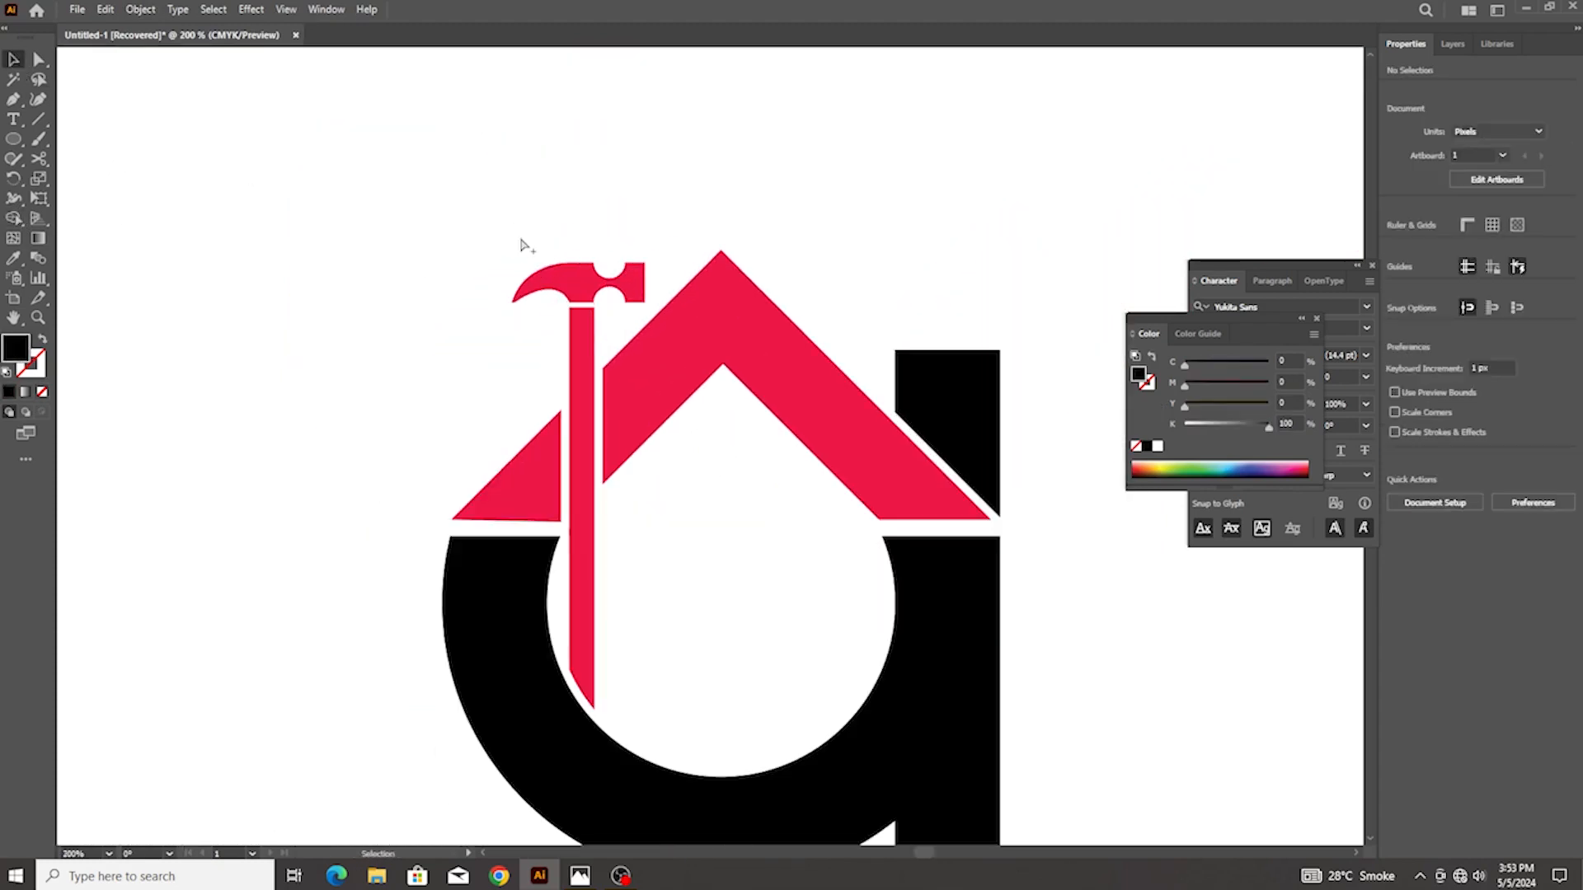
click(581, 273)
right_click(570, 261)
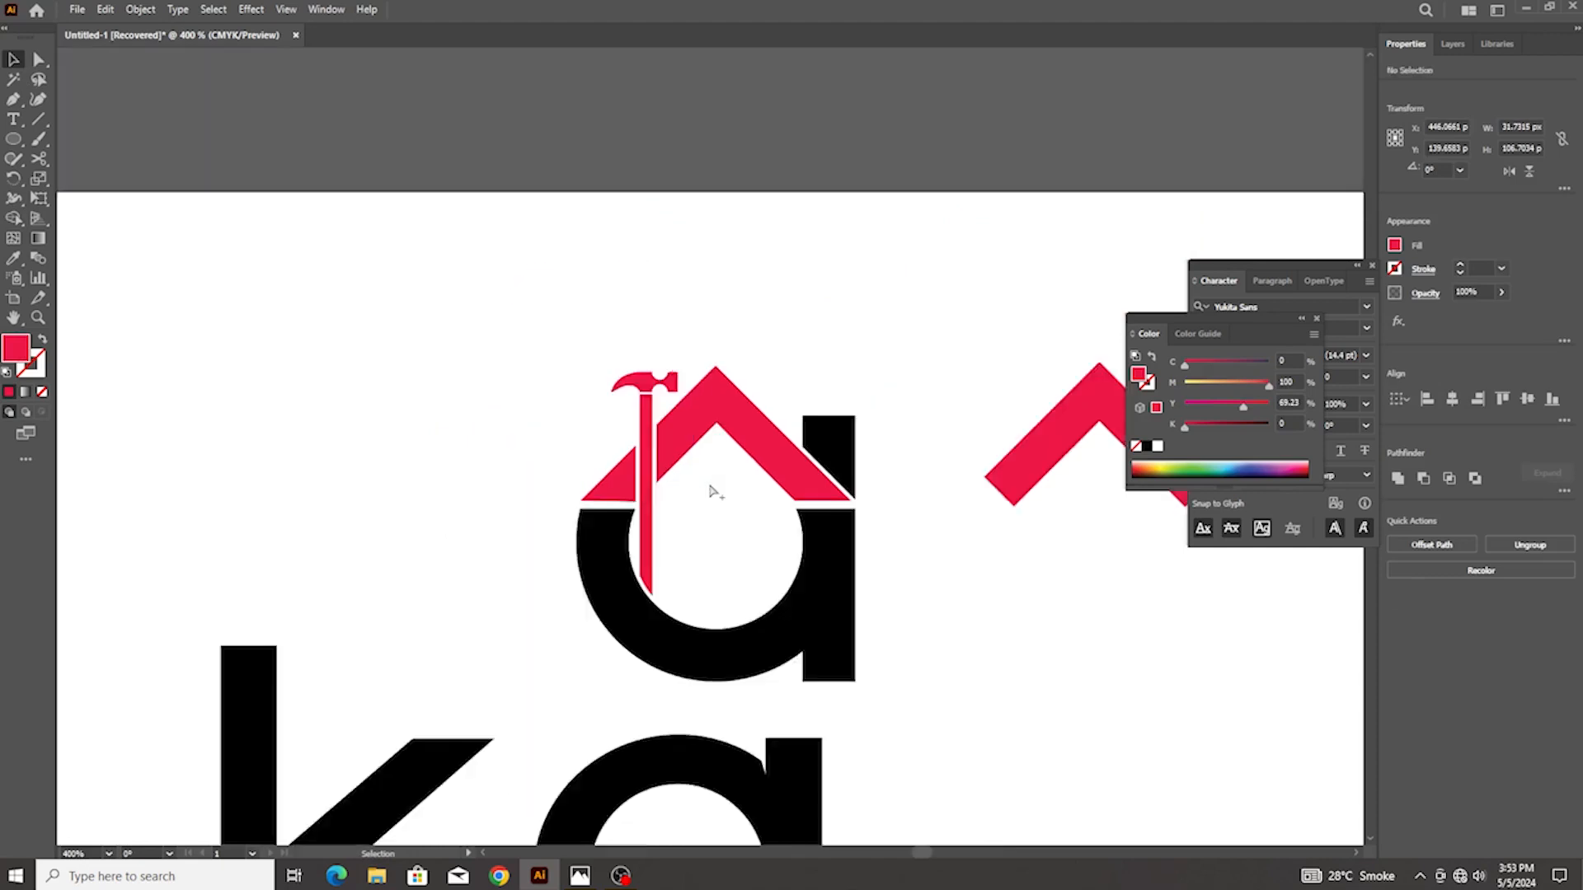
scroll(711, 492, down, 1)
scroll(714, 497, right, 3)
scroll(586, 501, up, 2)
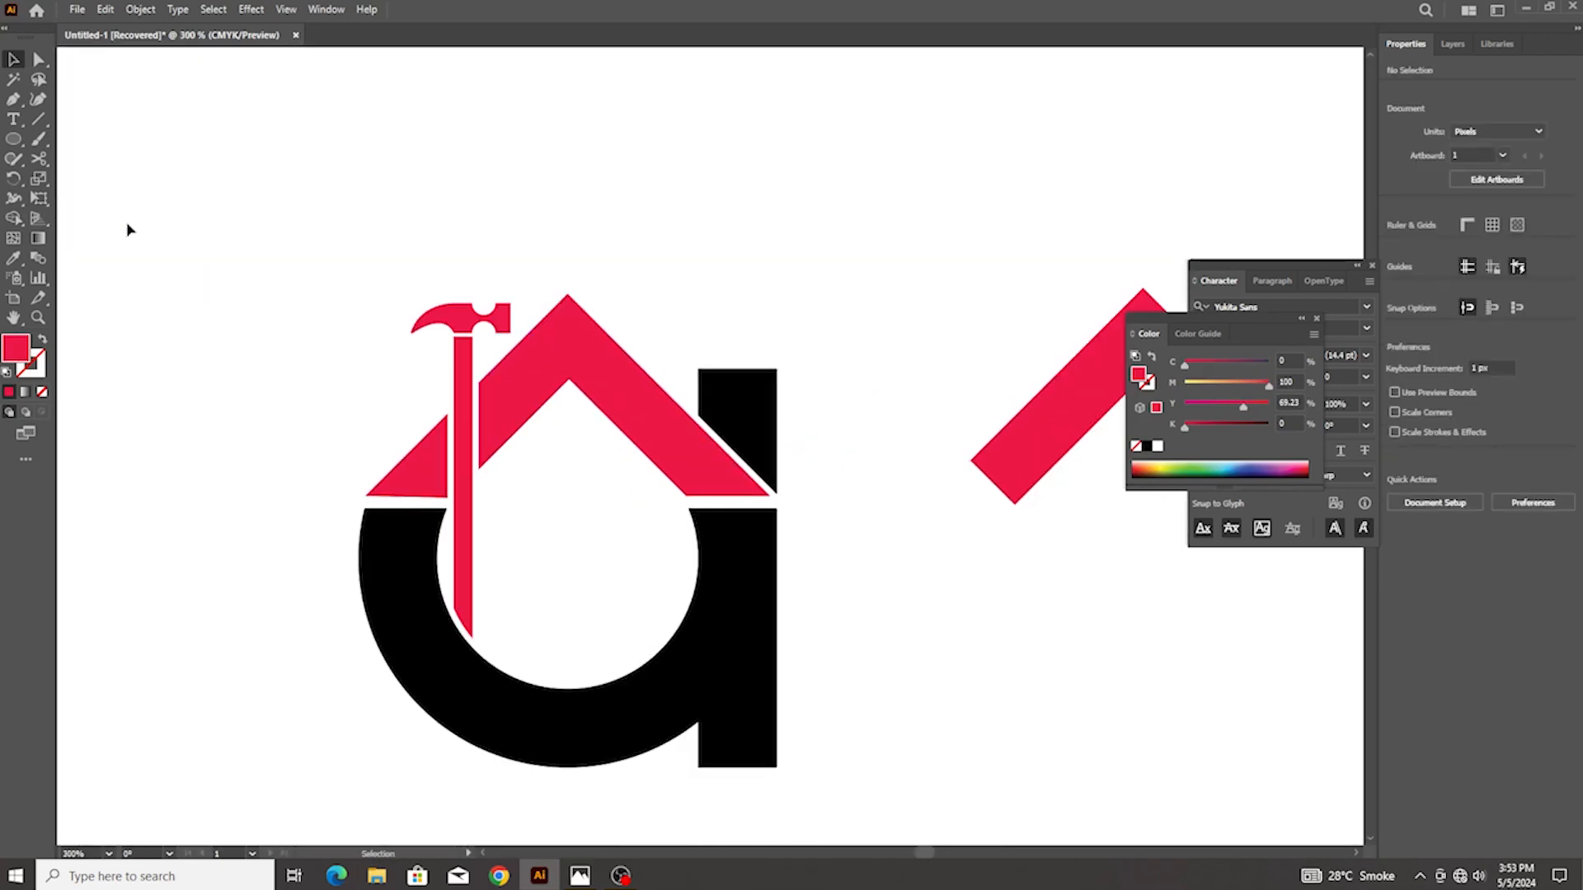
Draw a red square about 8 px wide in the open space beneath the roof
click(17, 144)
click(71, 149)
scroll(583, 470, up, 3)
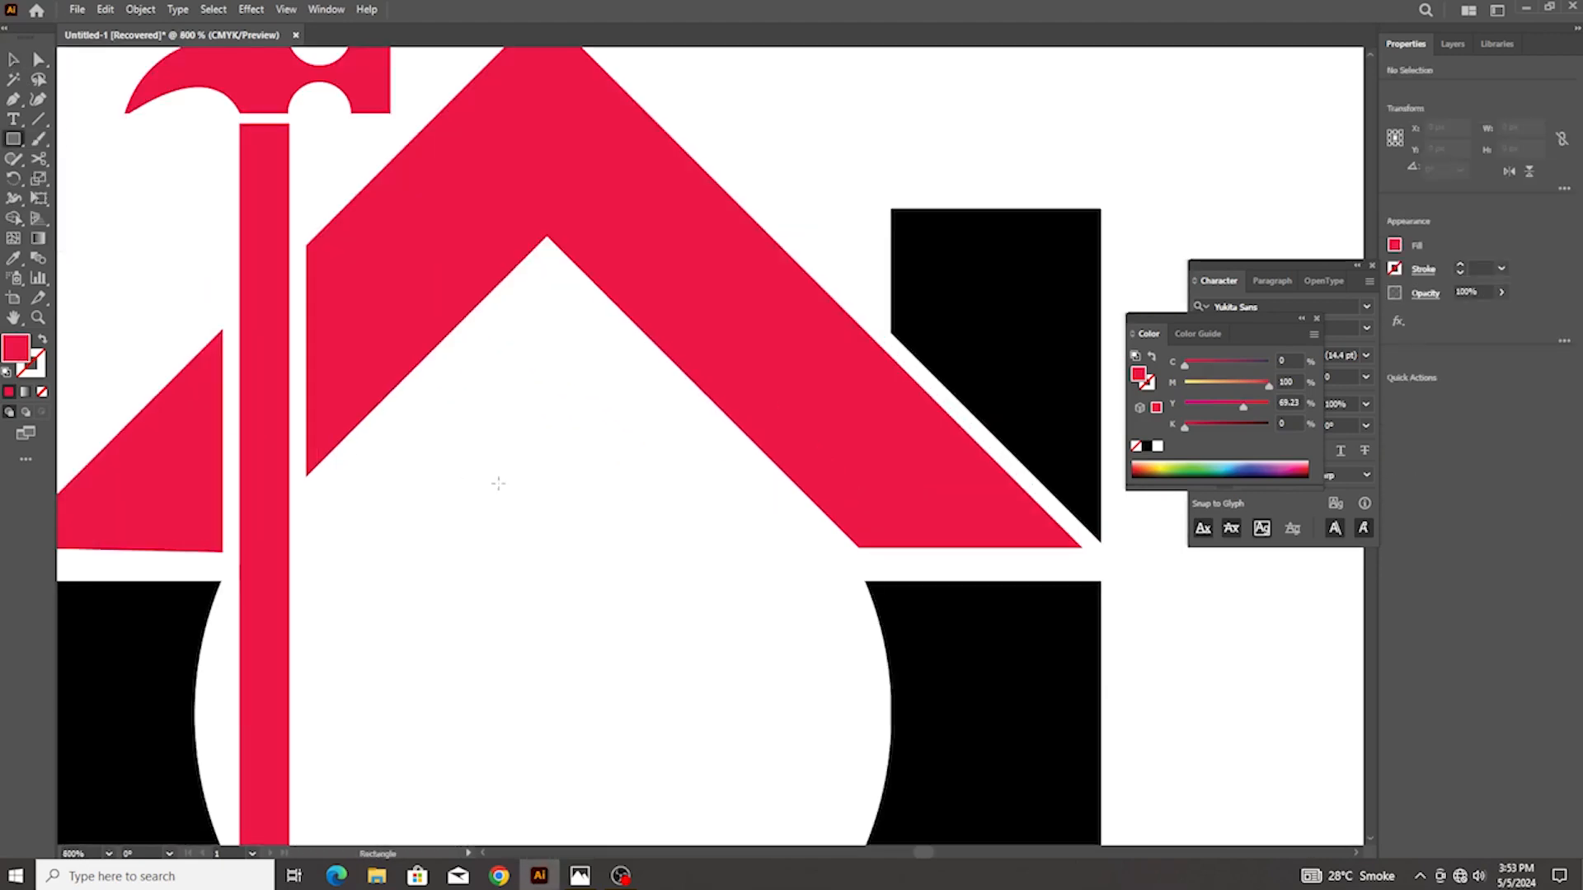
drag(448, 469, 497, 516)
click(15, 60)
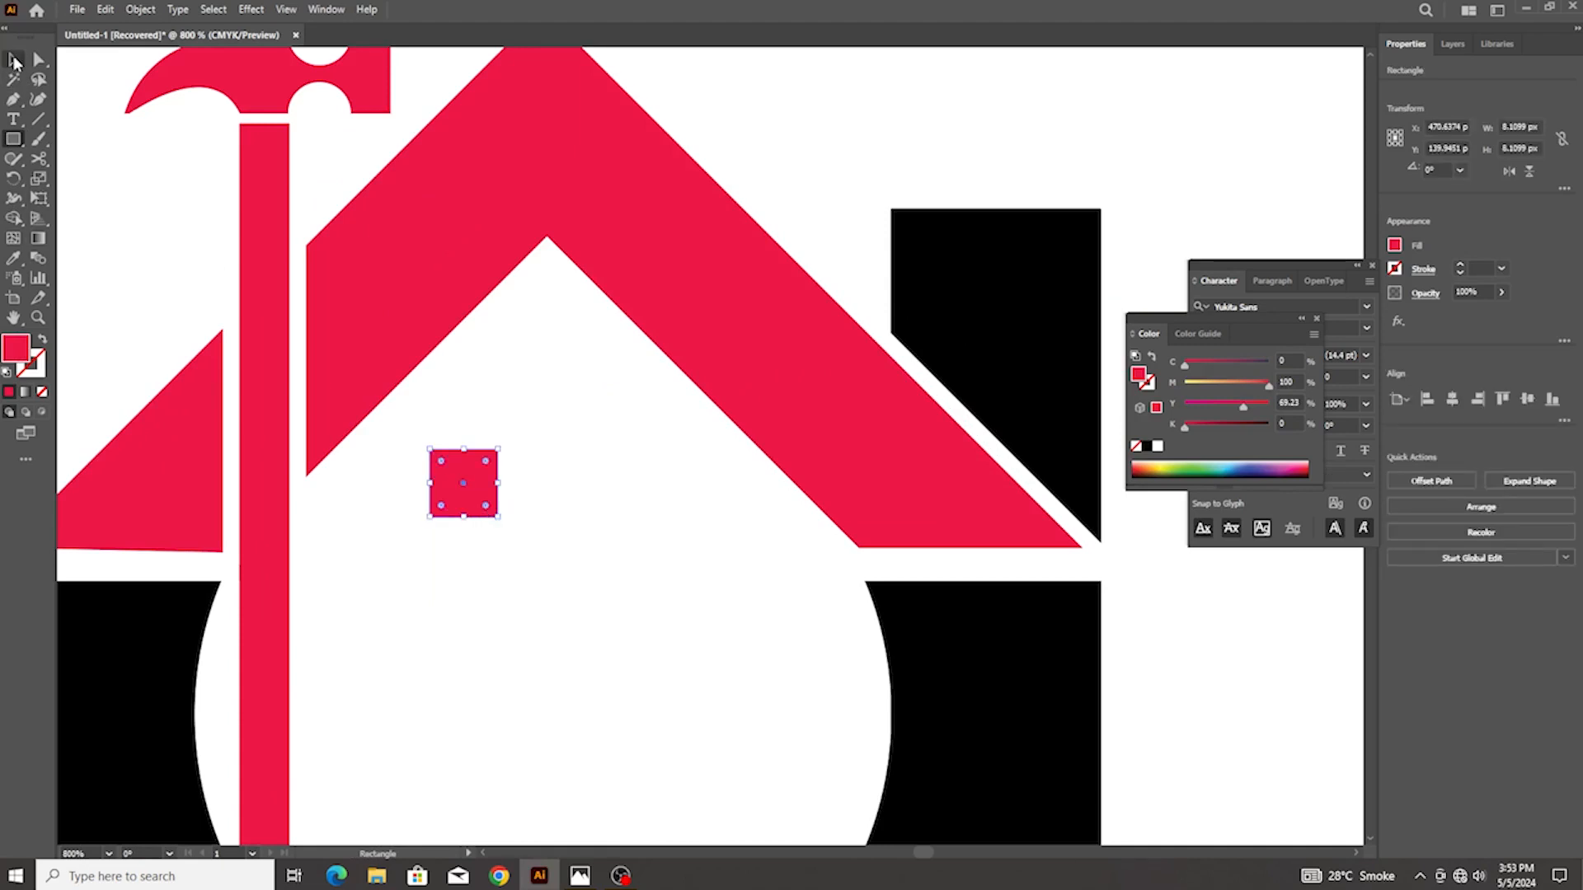
Build a two-by-two window from copies of the red square, centred beneath the roof peak, and group it
click(601, 482)
drag(554, 492, 581, 492)
drag(470, 442, 563, 577)
drag(558, 509, 601, 550)
key(ctrl+minus)
key(ctrl+minus)
key(ctrl+minus)
key(ctrl+g)
Move the house-and-hammer a down beside the k, replacing the plain black a
key(ctrl+minus)
key(ctrl+minus)
key(ctrl+minus)
key(ctrl+minus)
key(ctrl+minus)
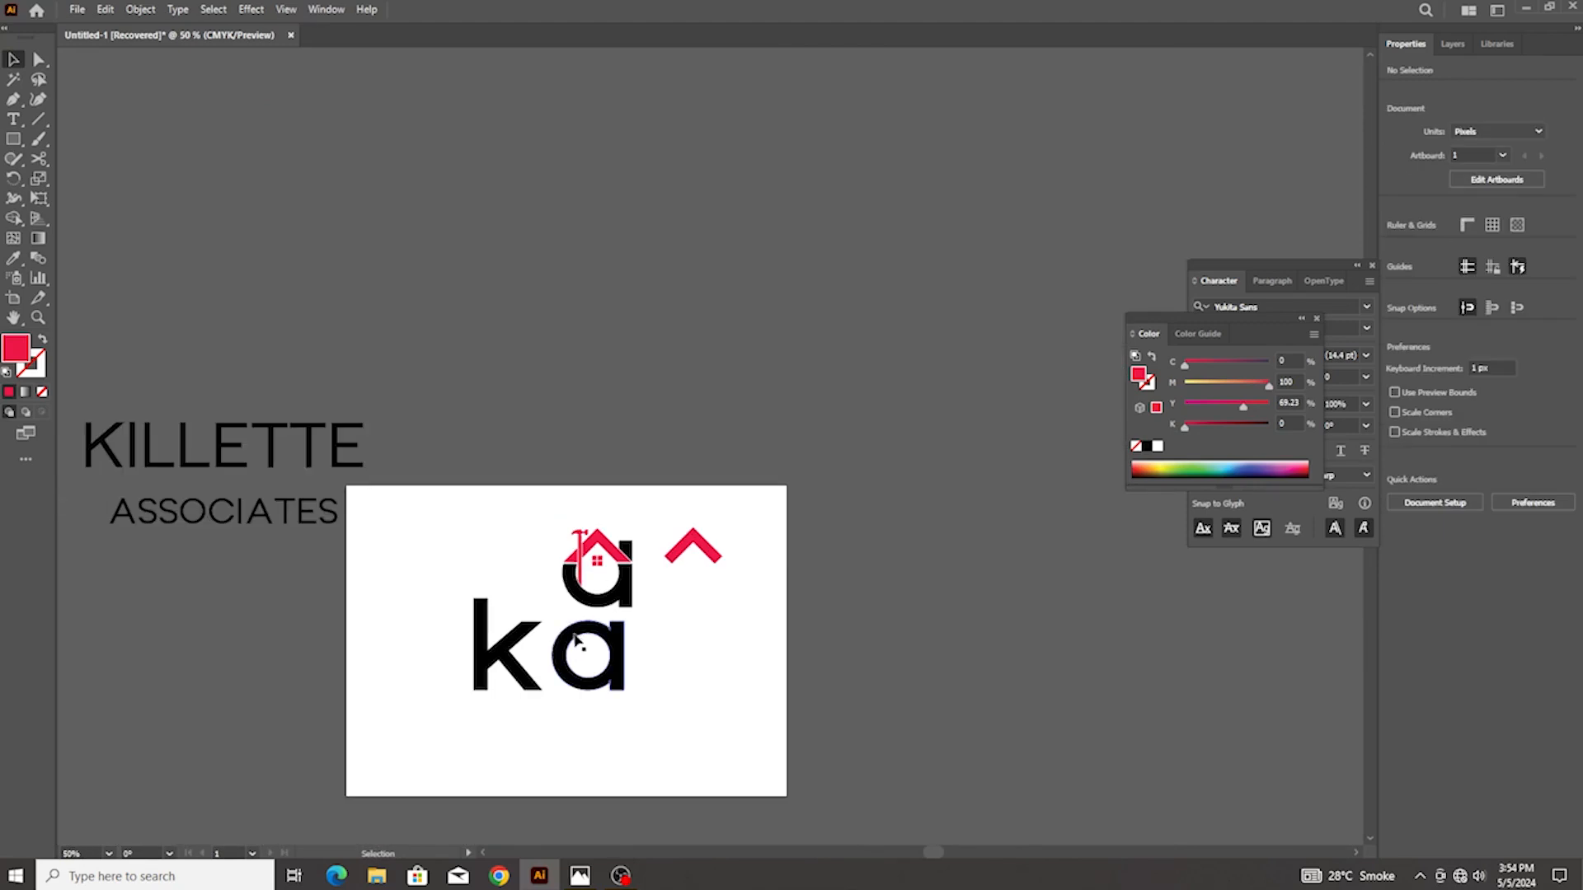
click(592, 581)
drag(582, 508, 589, 666)
key(ctrl+z)
scroll(612, 665, up, 3)
scroll(615, 664, up, 2)
scroll(615, 665, left, 4)
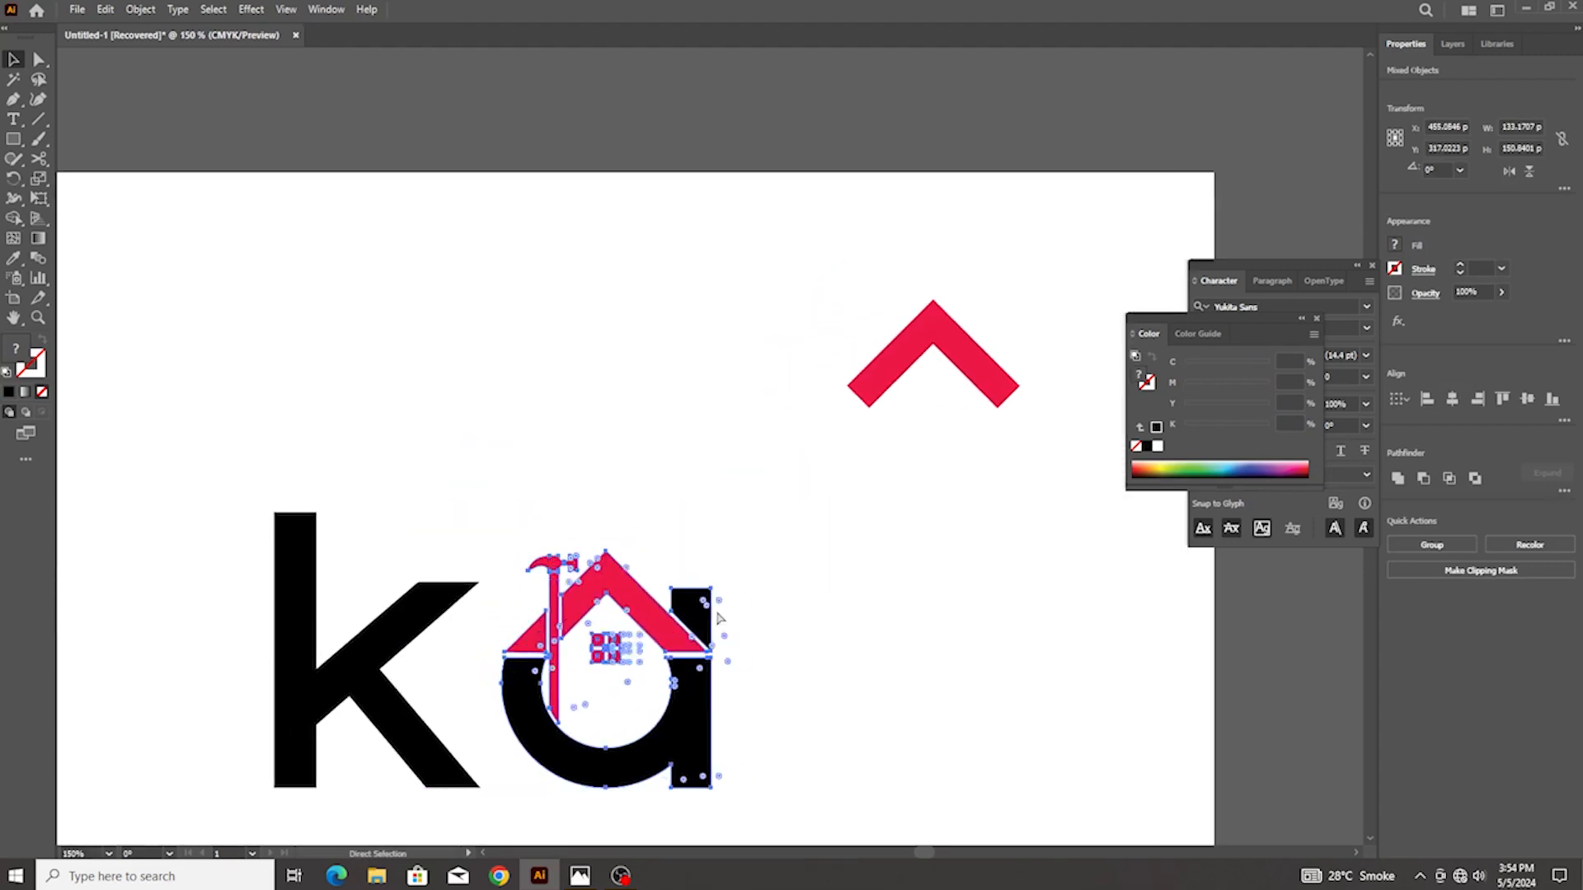
scroll(718, 619, down, 3)
click(530, 767)
scroll(531, 766, left, 1)
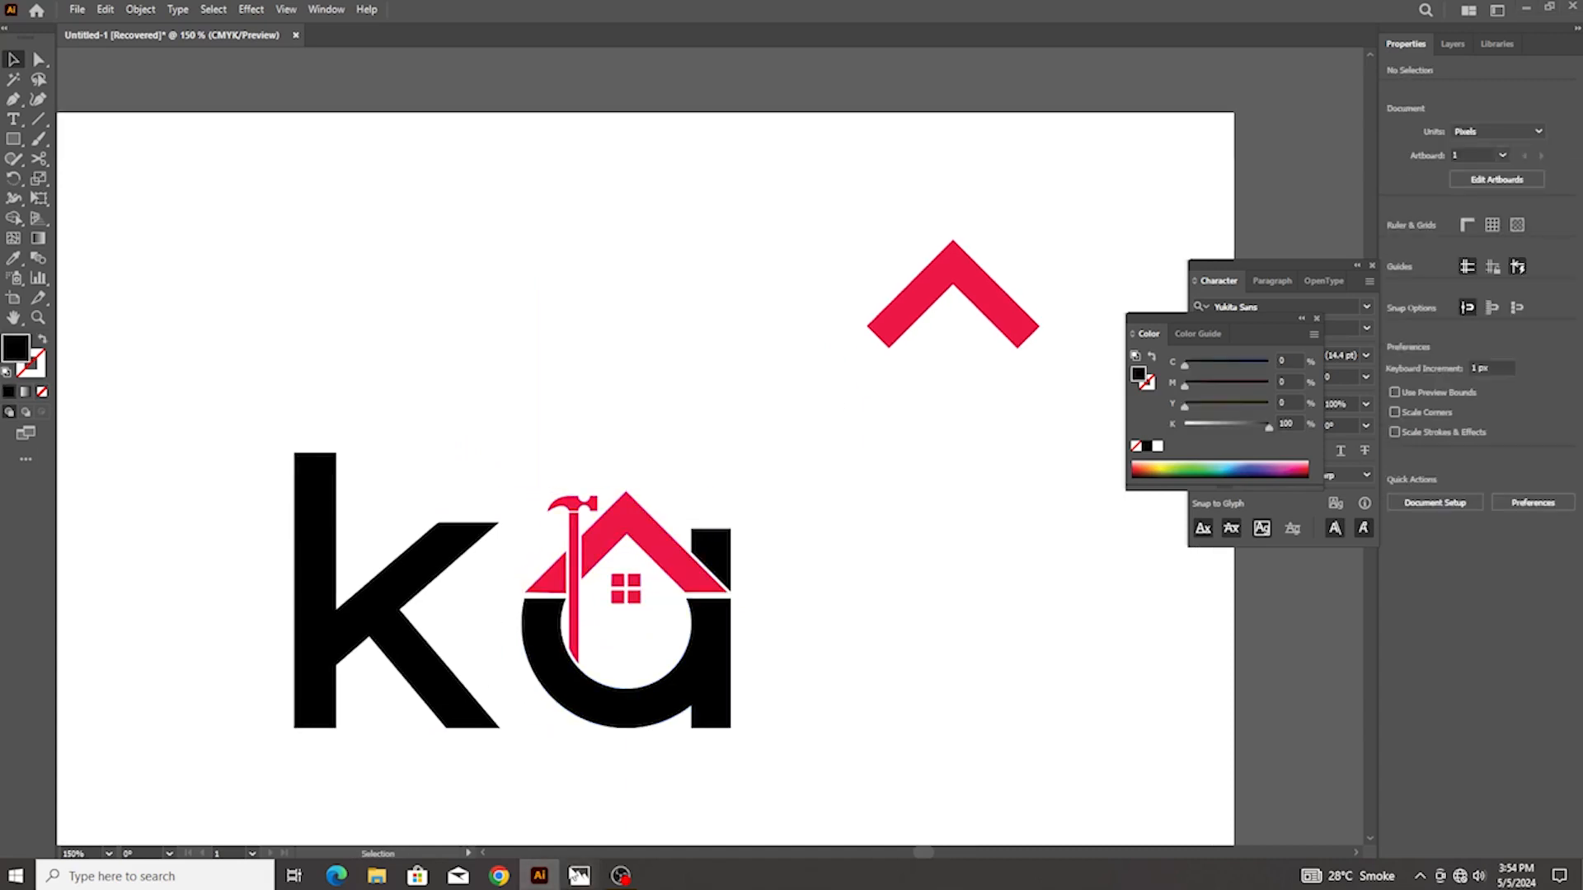
Switch to the image viewer to check the reference logo, and return to the ka monogram
click(579, 875)
scroll(647, 418, down, 2)
scroll(530, 550, left, 4)
scroll(569, 538, up, 2)
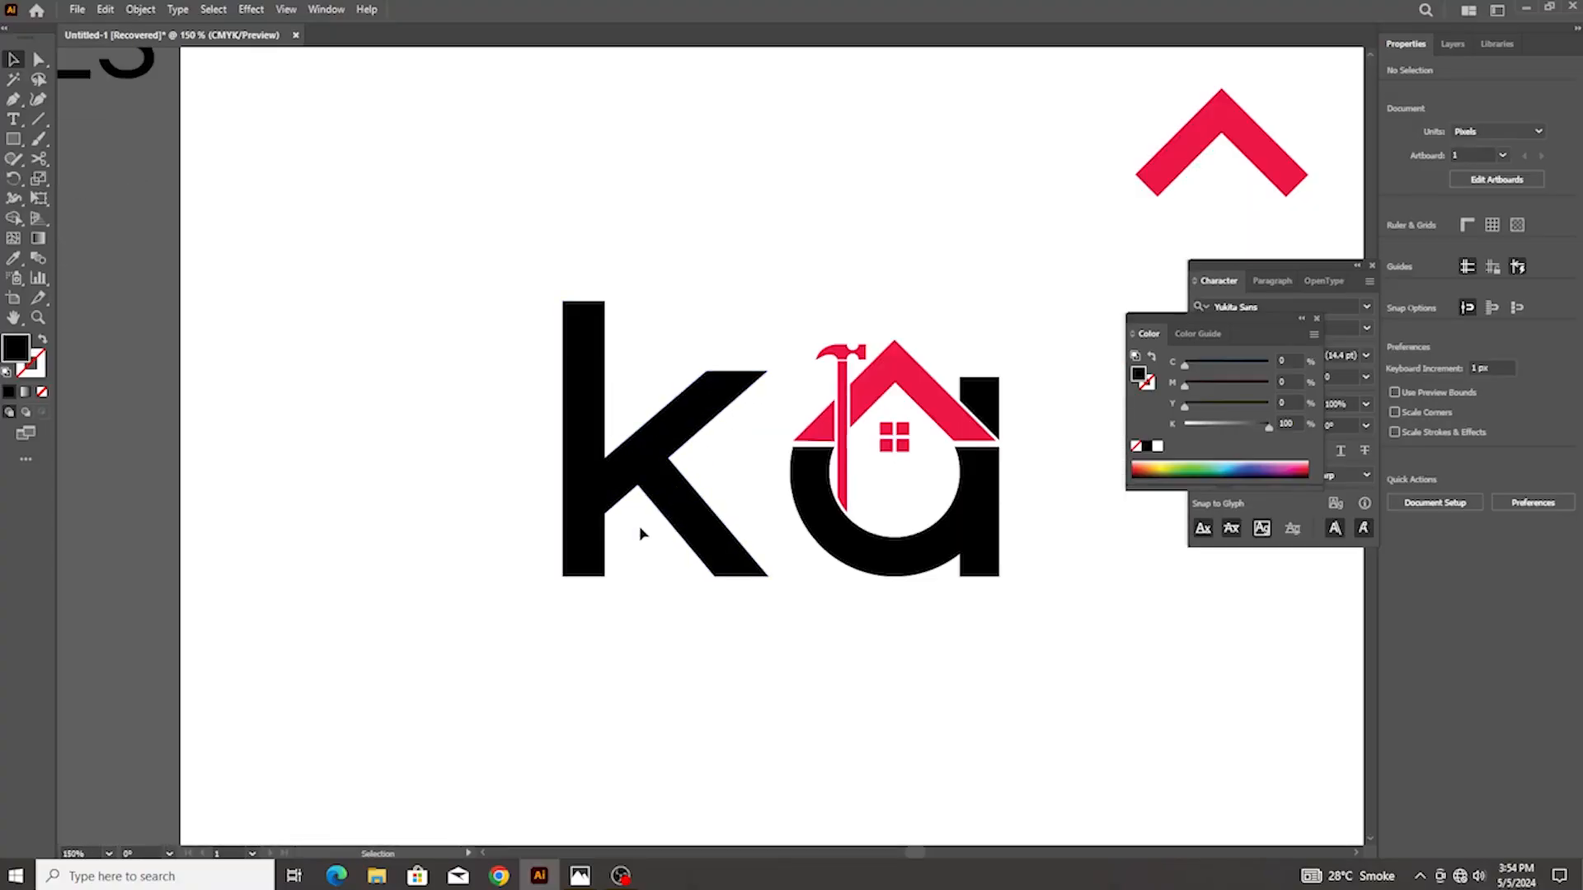
Draw a line about 88 px wide and 75 px high along the lower edge of the k's upper arm, through the stem
scroll(641, 533, up, 1)
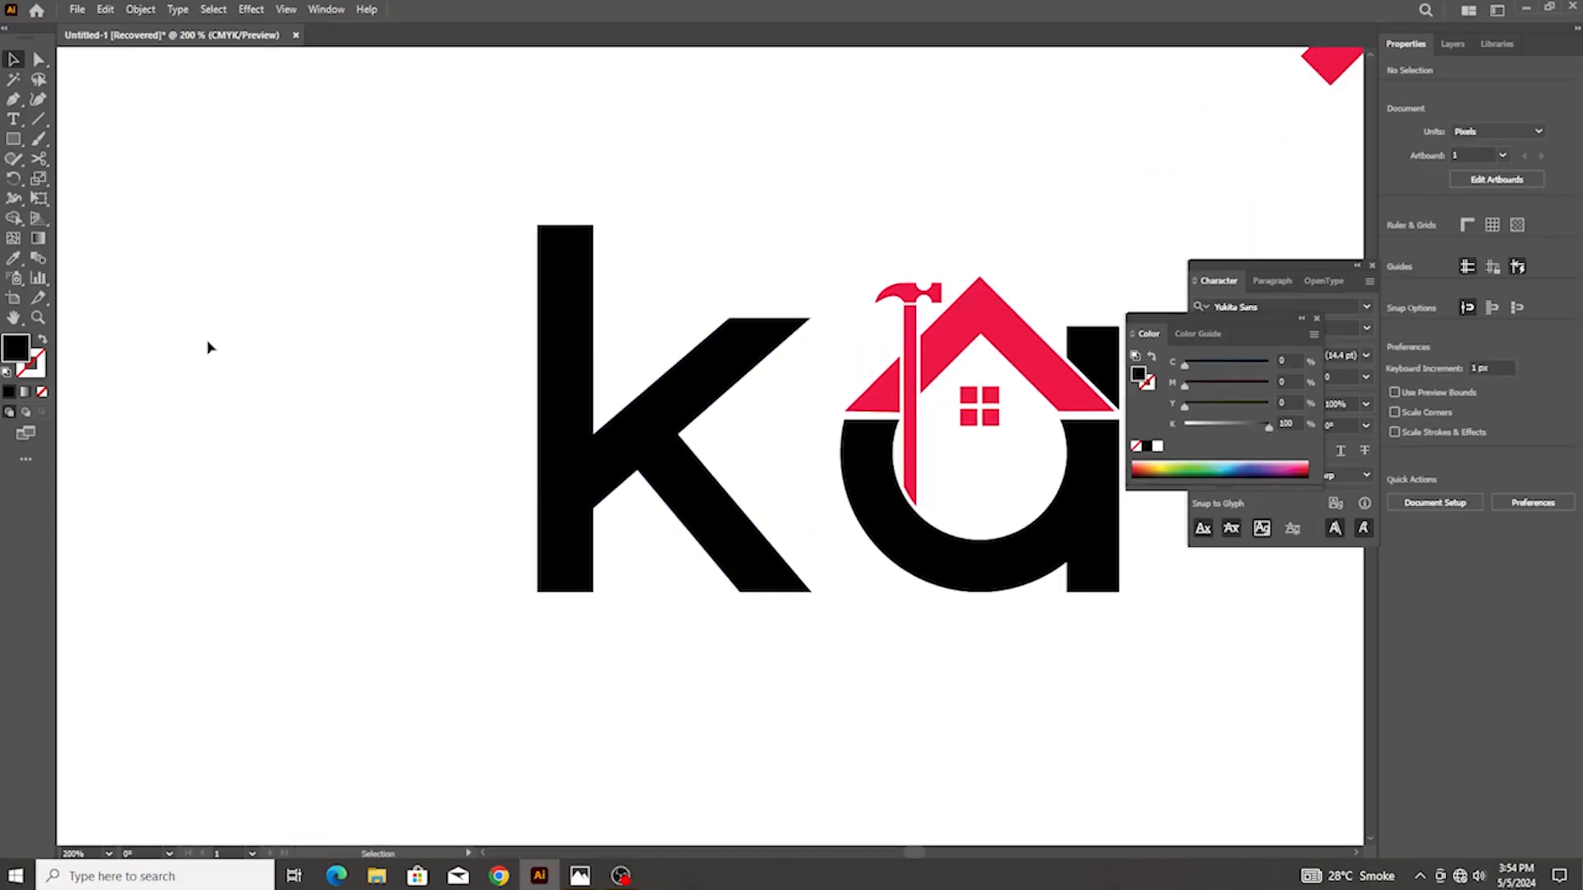
click(37, 120)
drag(676, 433, 489, 591)
scroll(659, 524, up, 4)
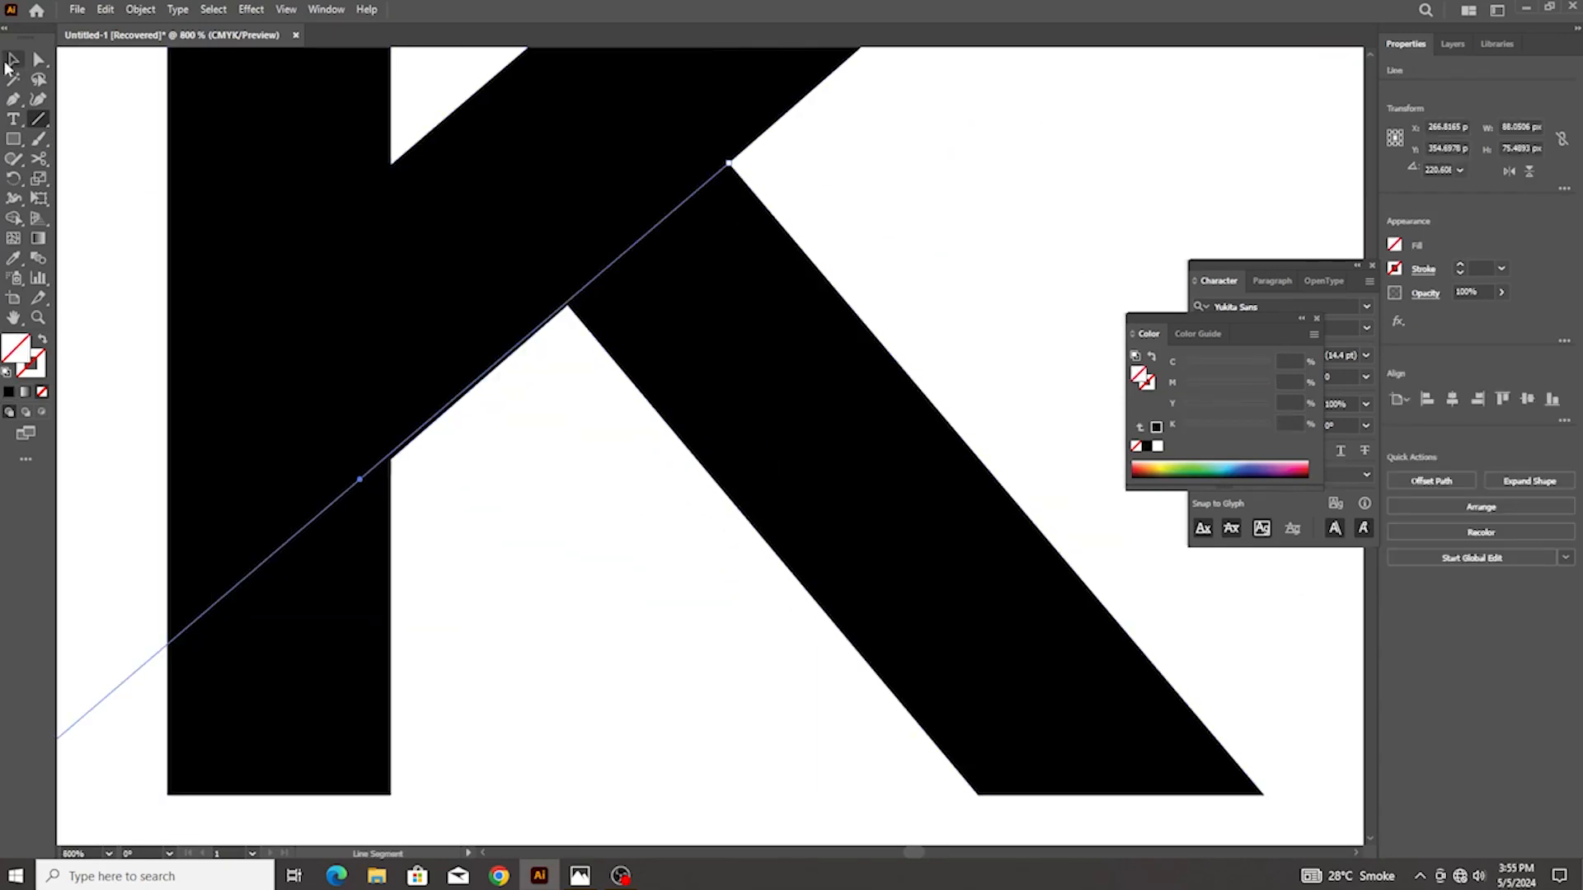
Extend the cutting line slightly below the k's baseline and split the k along it with Divide Objects Below
click(13, 60)
scroll(449, 326, down, 2)
scroll(287, 498, up, 1)
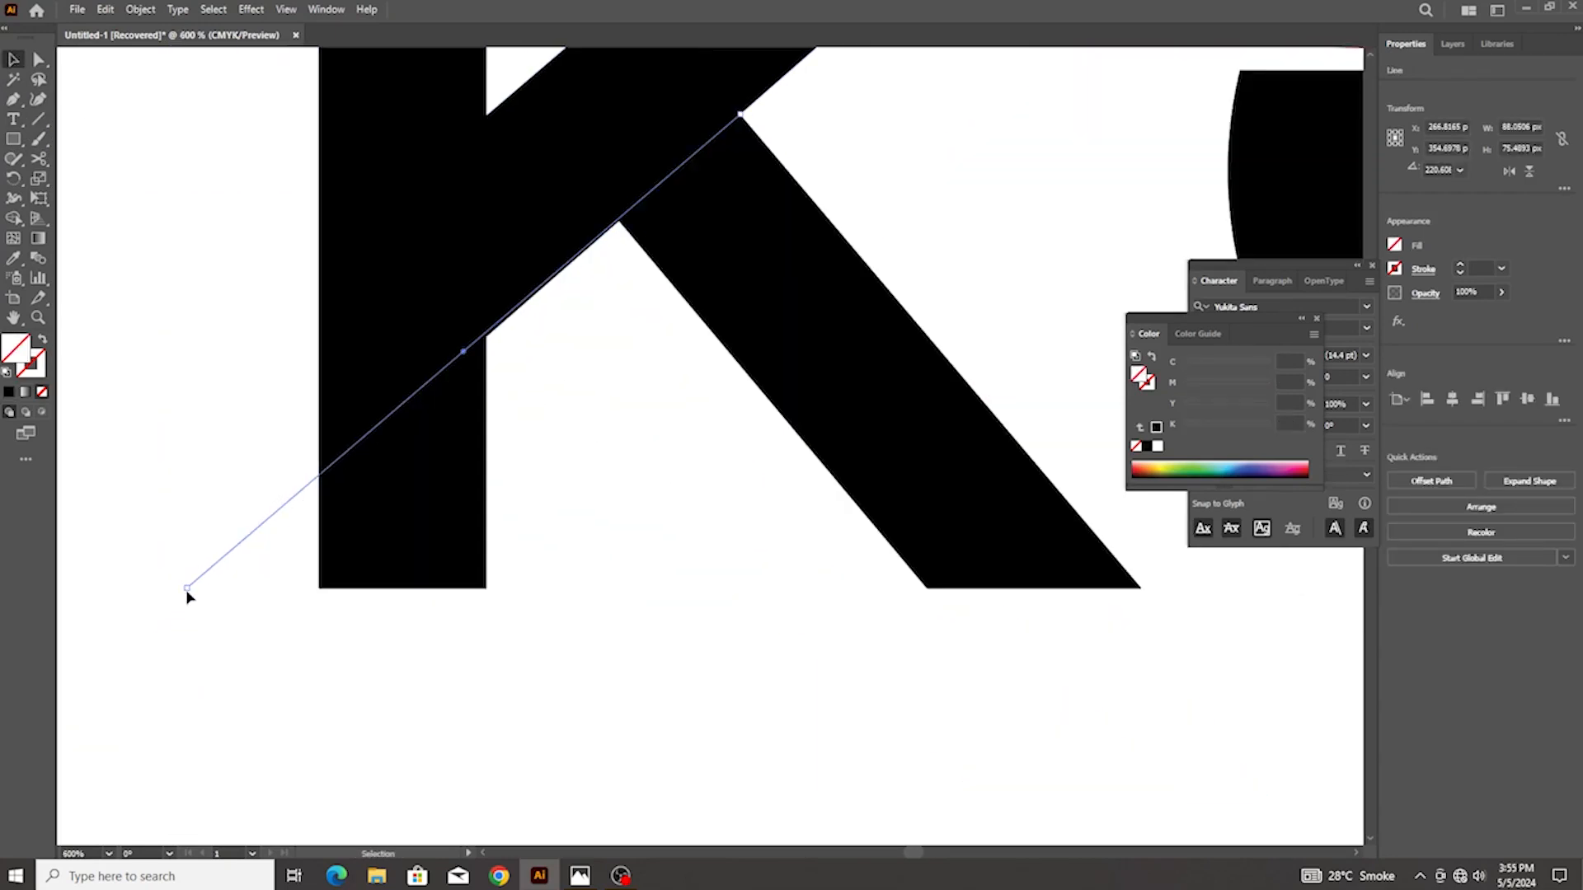
drag(186, 591, 188, 601)
scroll(428, 604, down, 3)
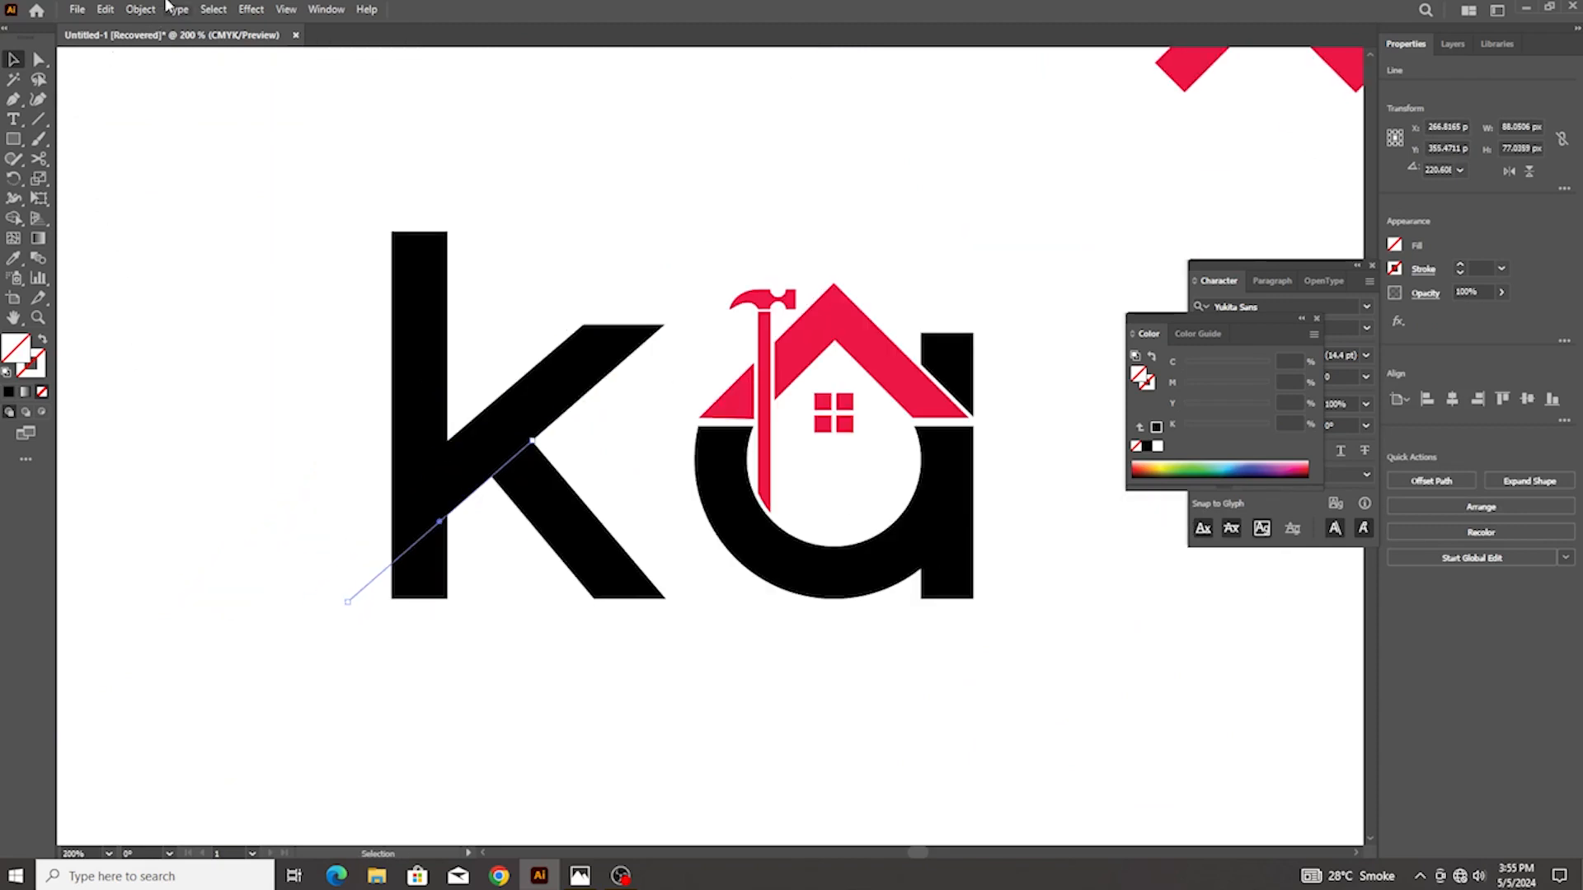
click(140, 9)
mouse_move(248, 421)
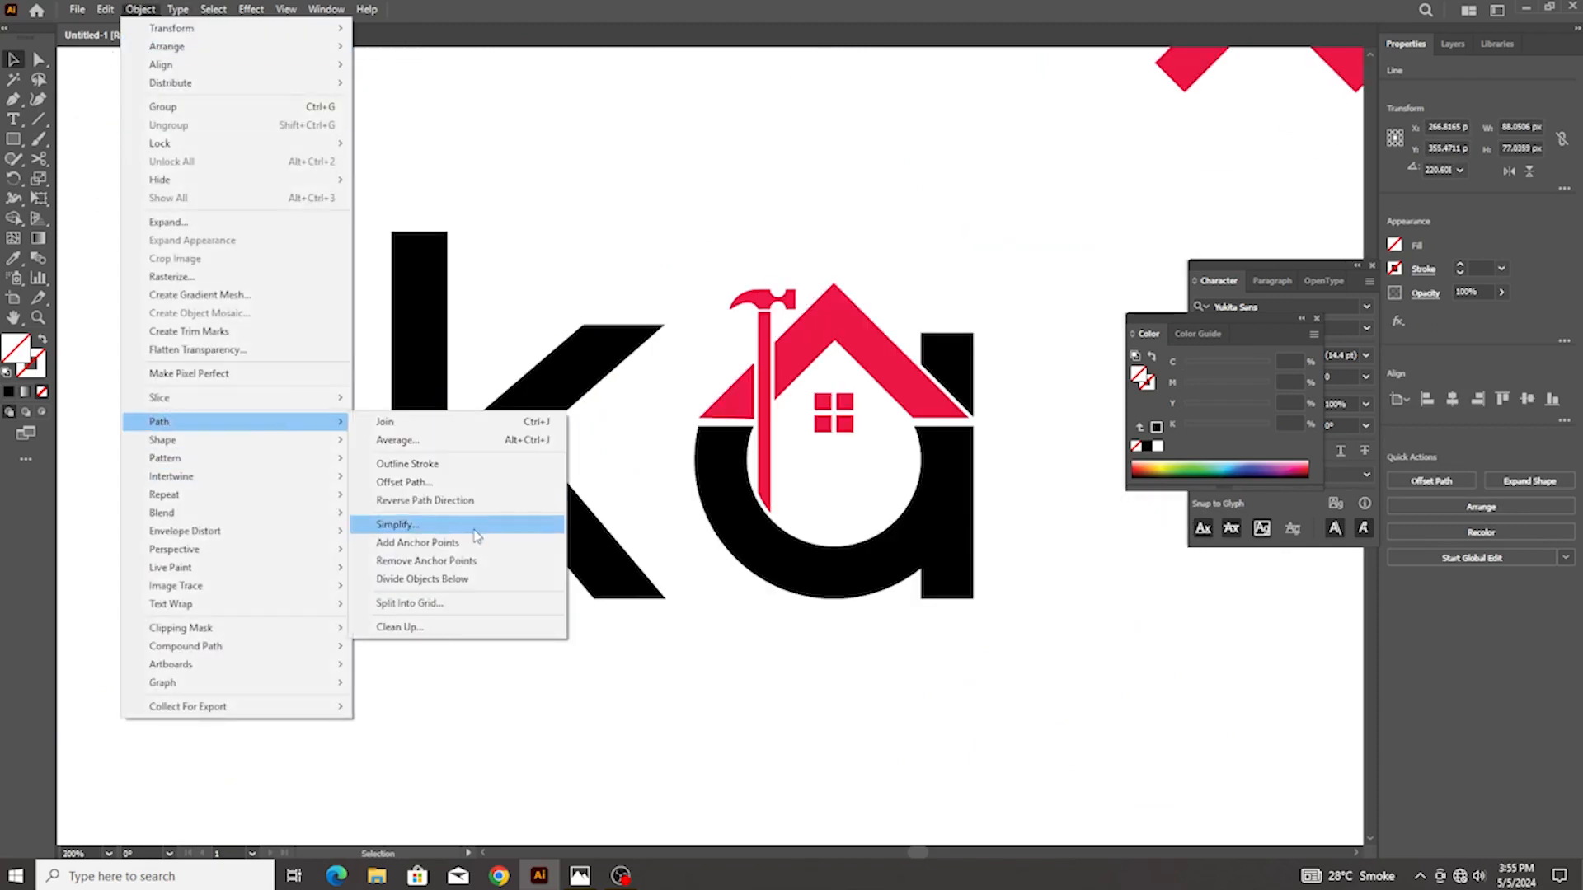
click(461, 579)
Separate the k's cut-off lower section, containing the stem's foot and the diagonal leg, and delete it
click(430, 569)
right_click(425, 583)
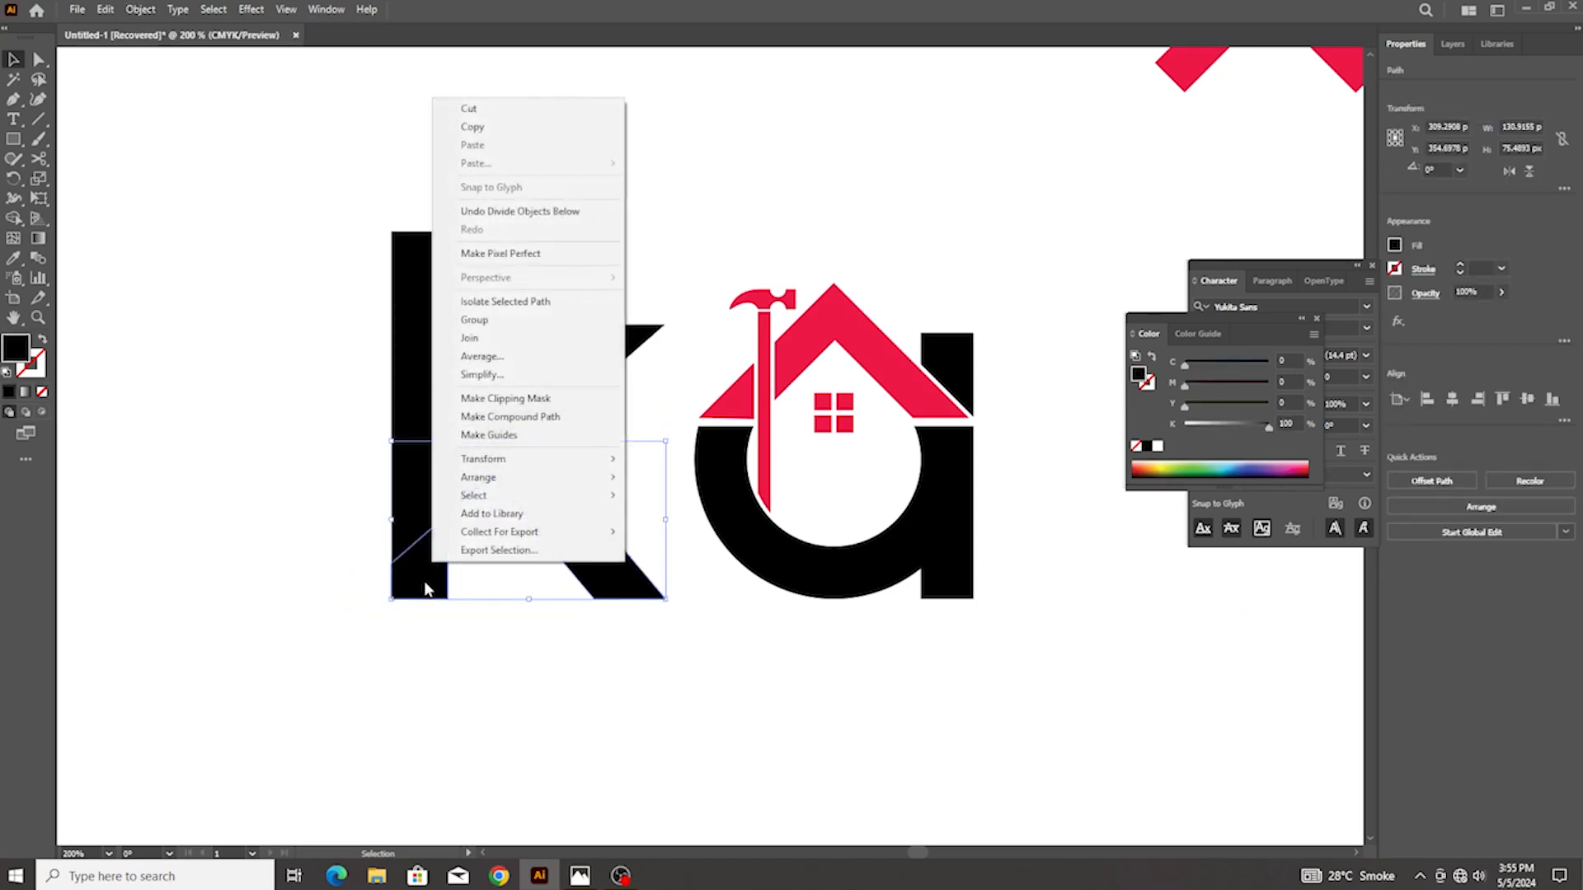
drag(426, 587, 459, 651)
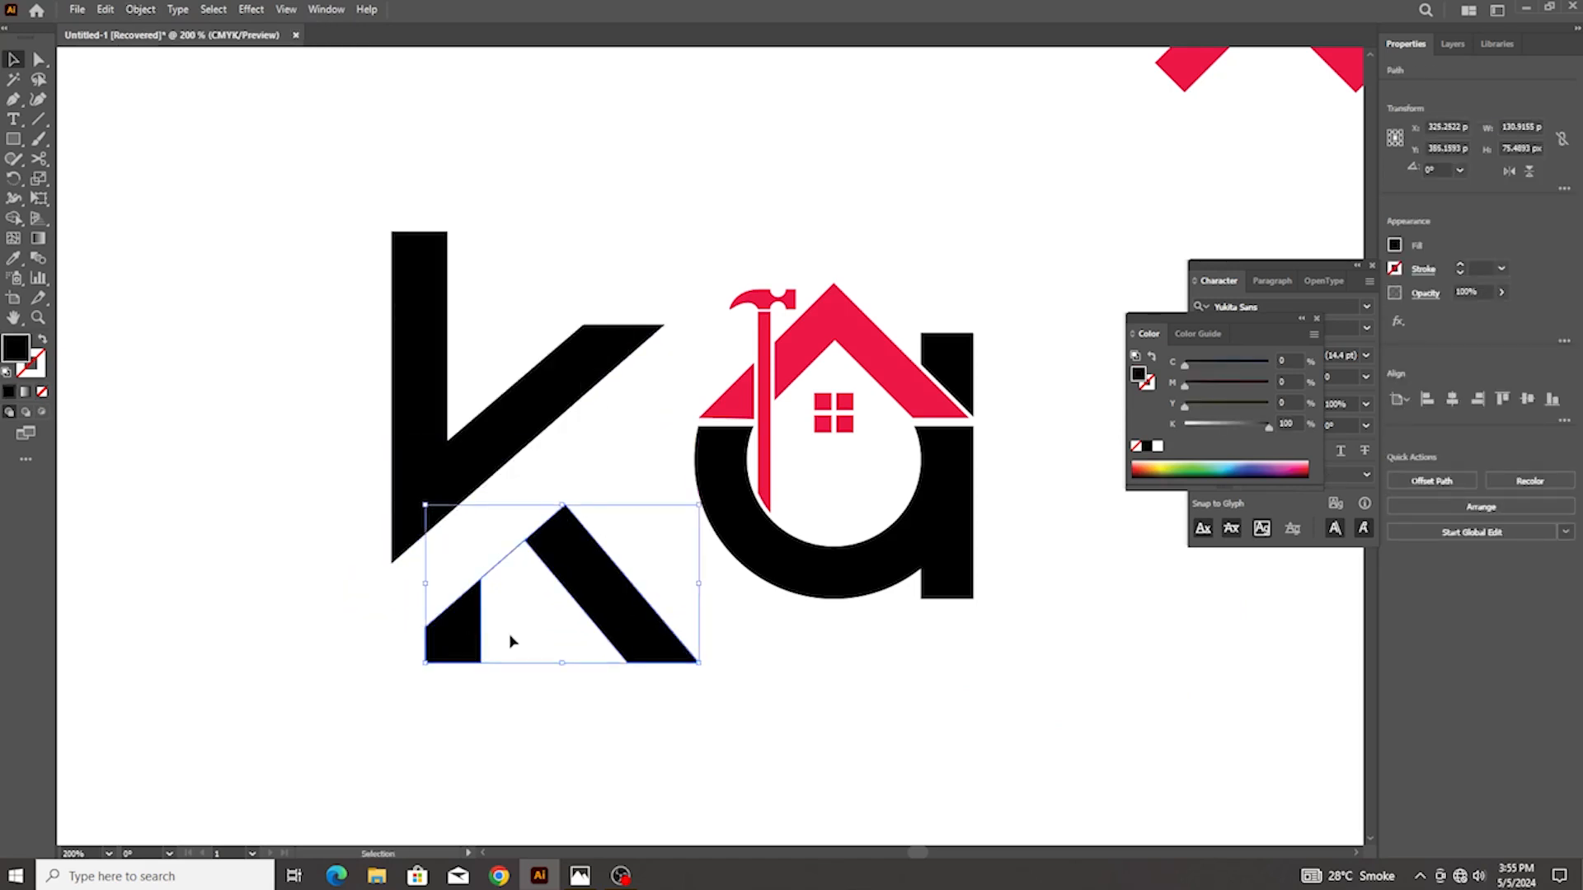
scroll(511, 642, down, 1)
key(Delete)
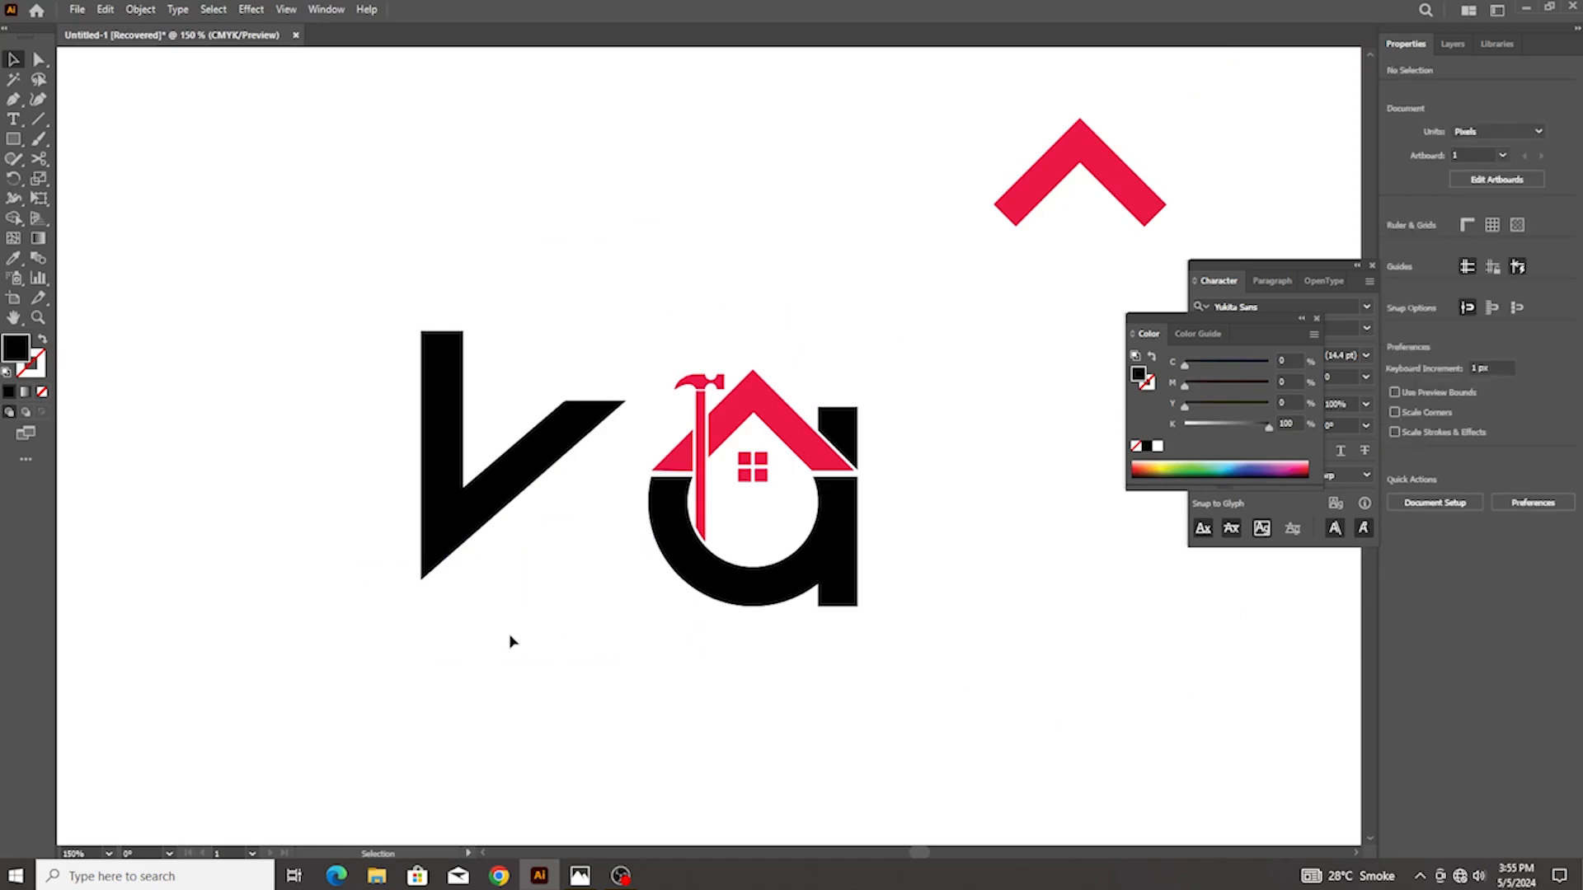
Show the rulers, place a horizontal guide at the base of the a, and lower the k so its pointed tip rests on it
drag(495, 514, 496, 534)
click(438, 211)
key(ctrl+r)
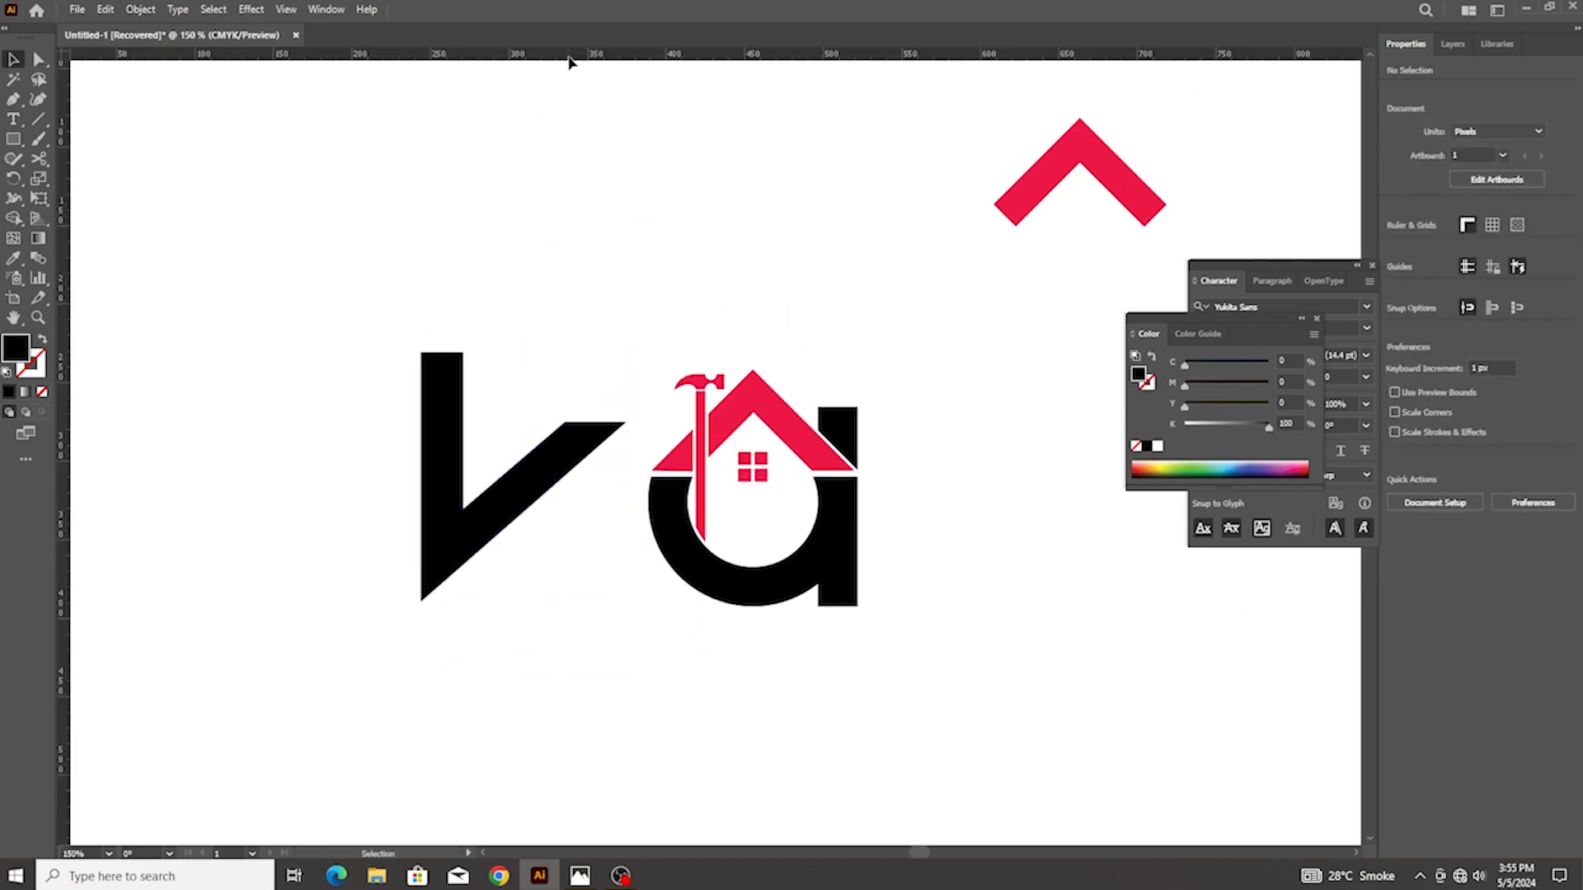
drag(569, 60, 870, 612)
scroll(426, 593, up, 3)
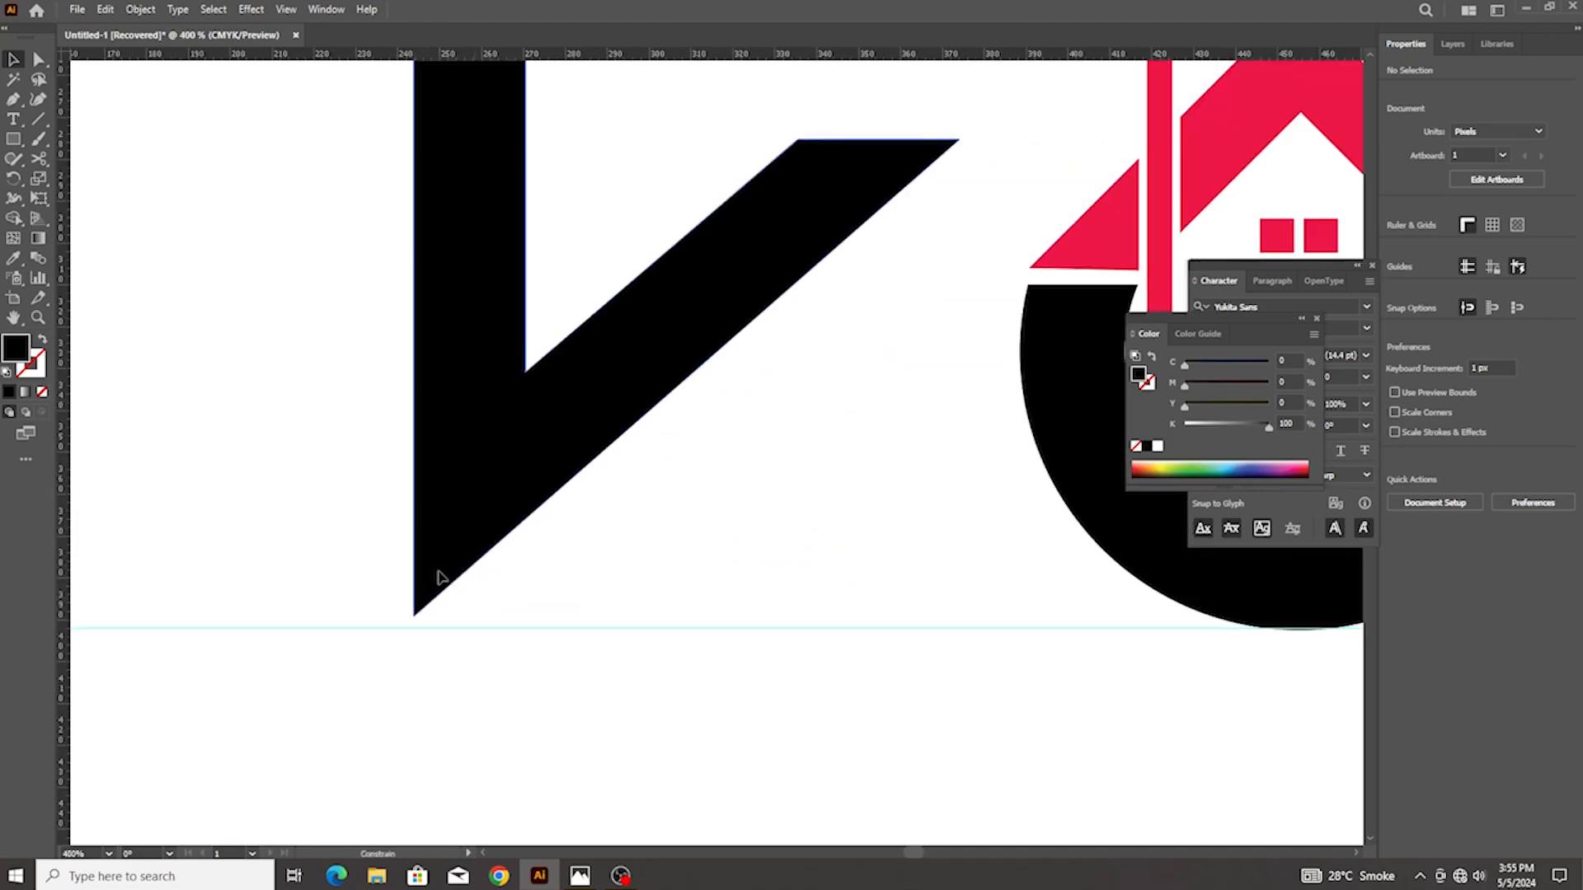
drag(438, 574, 438, 589)
scroll(661, 582, down, 2)
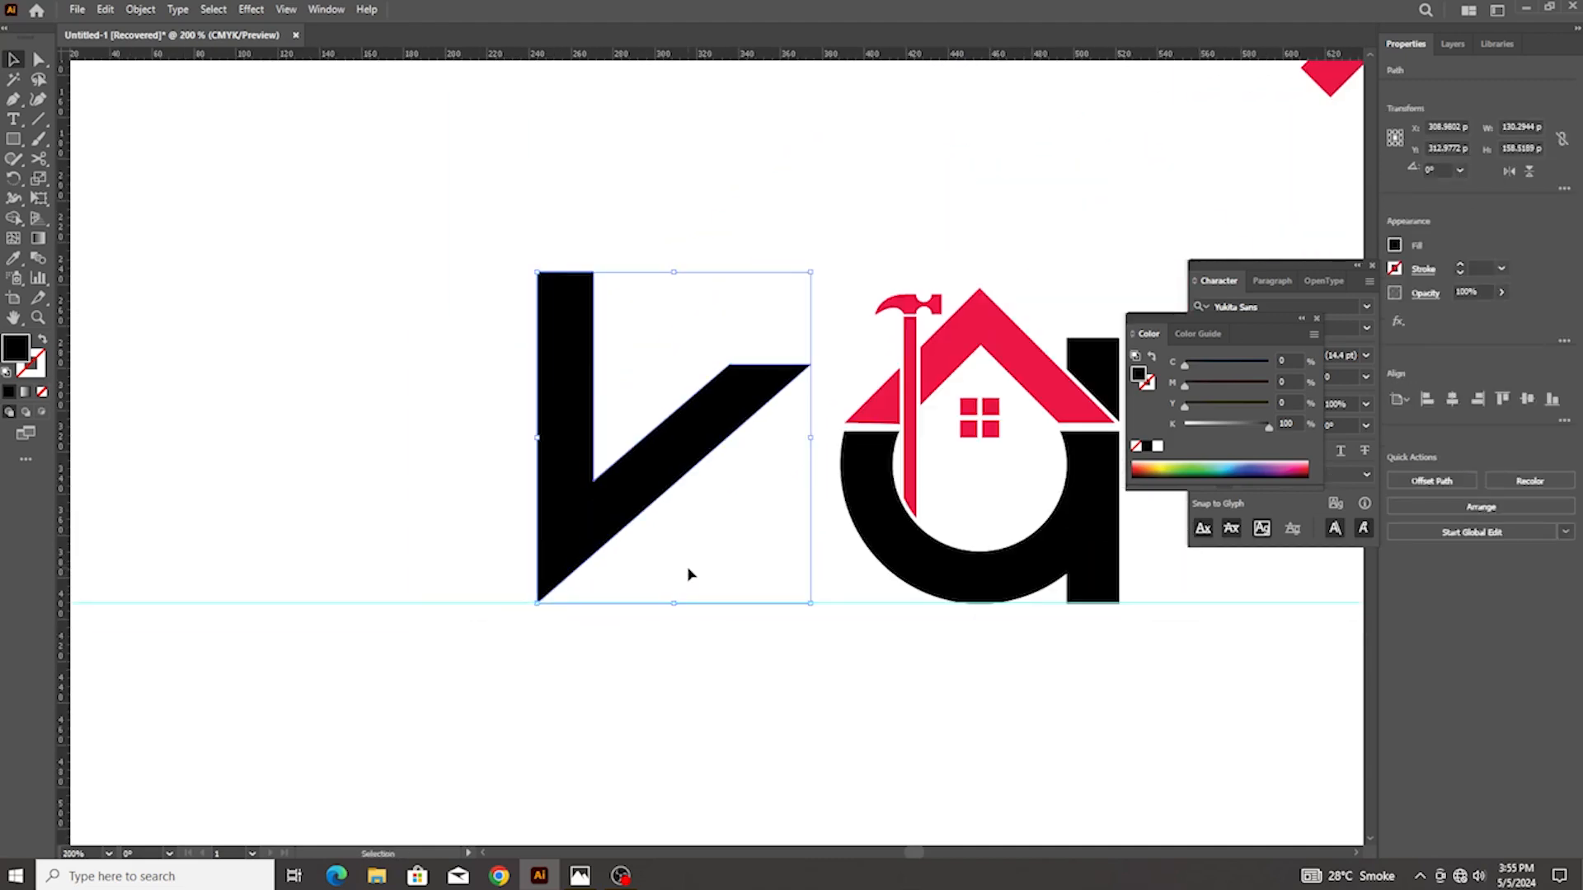
click(689, 574)
scroll(690, 573, down, 1)
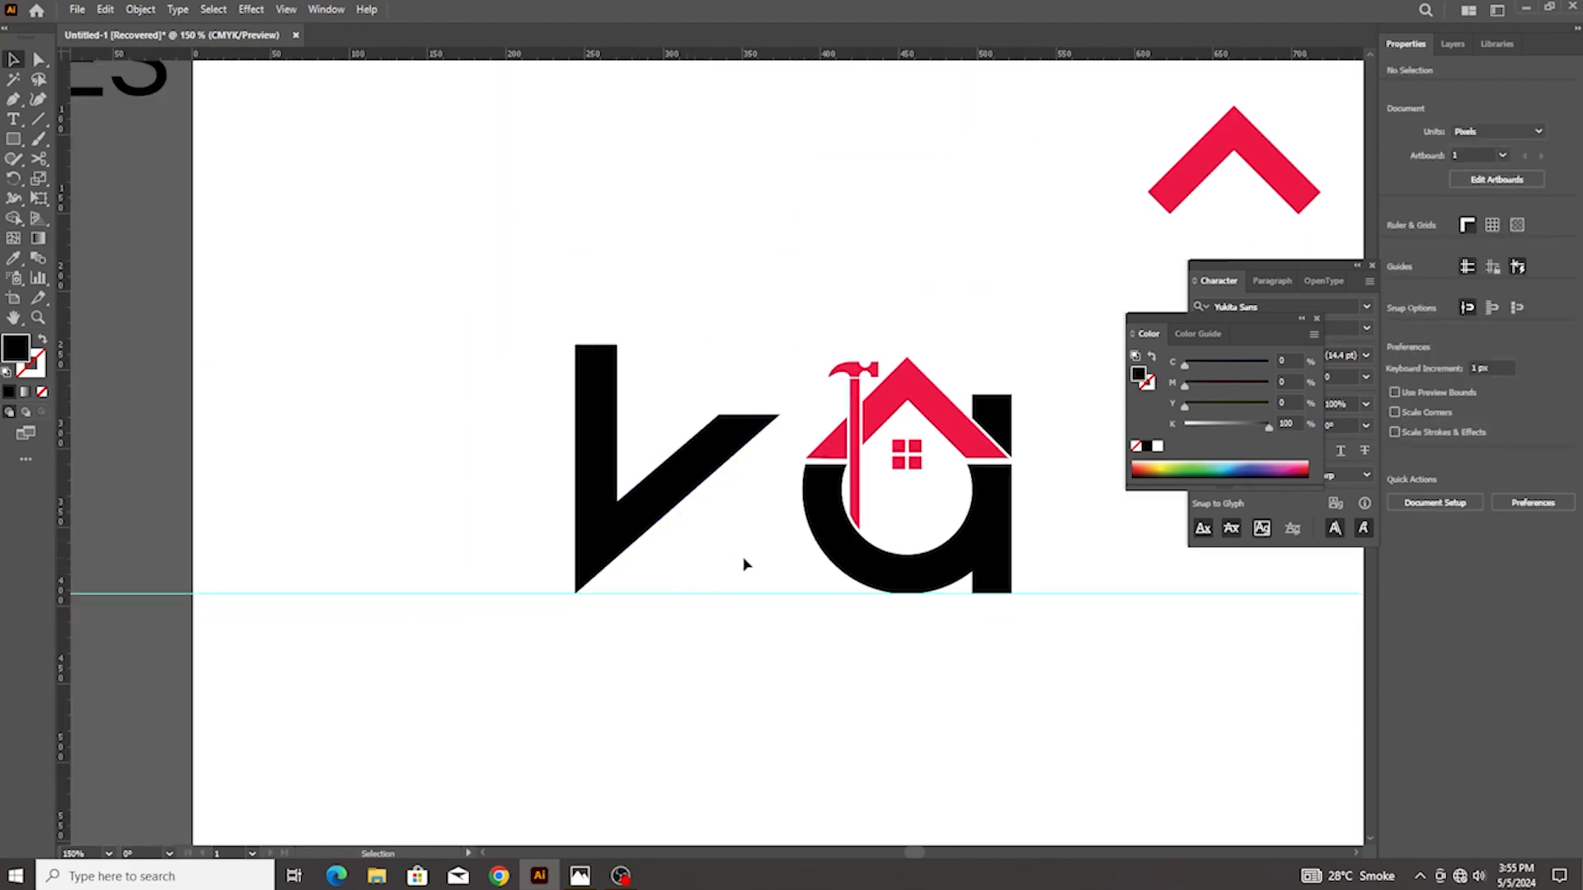
Draw a line about 47 px wide and high at 315° below the k's arm and give it a 20 pt red stroke
click(38, 119)
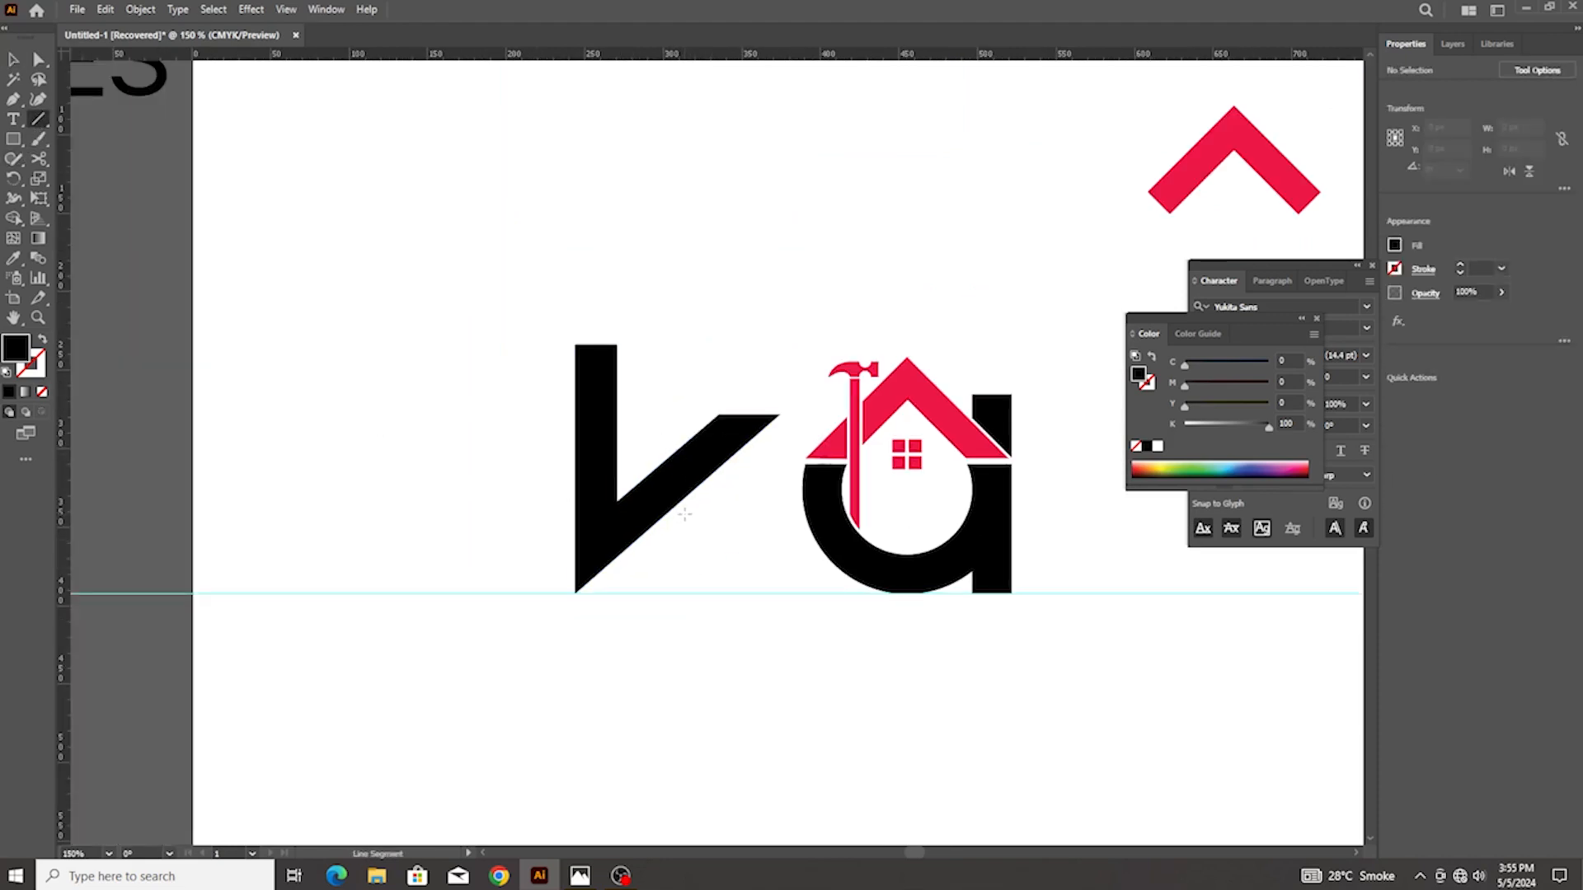
drag(685, 514, 758, 588)
click(17, 57)
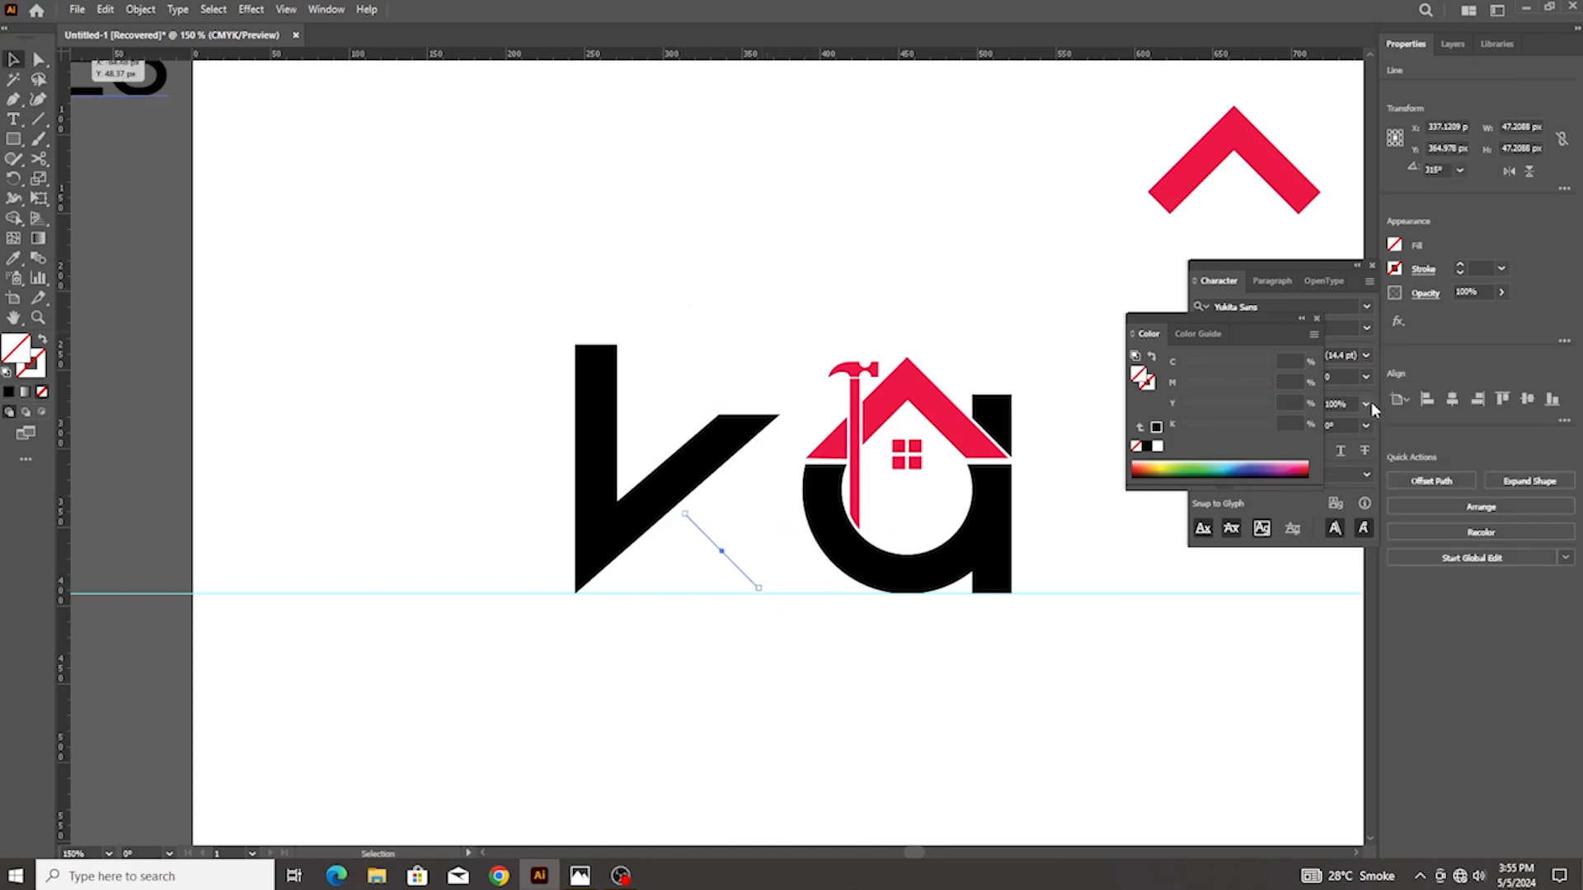
click(1477, 268)
scroll(1477, 267, up, 10)
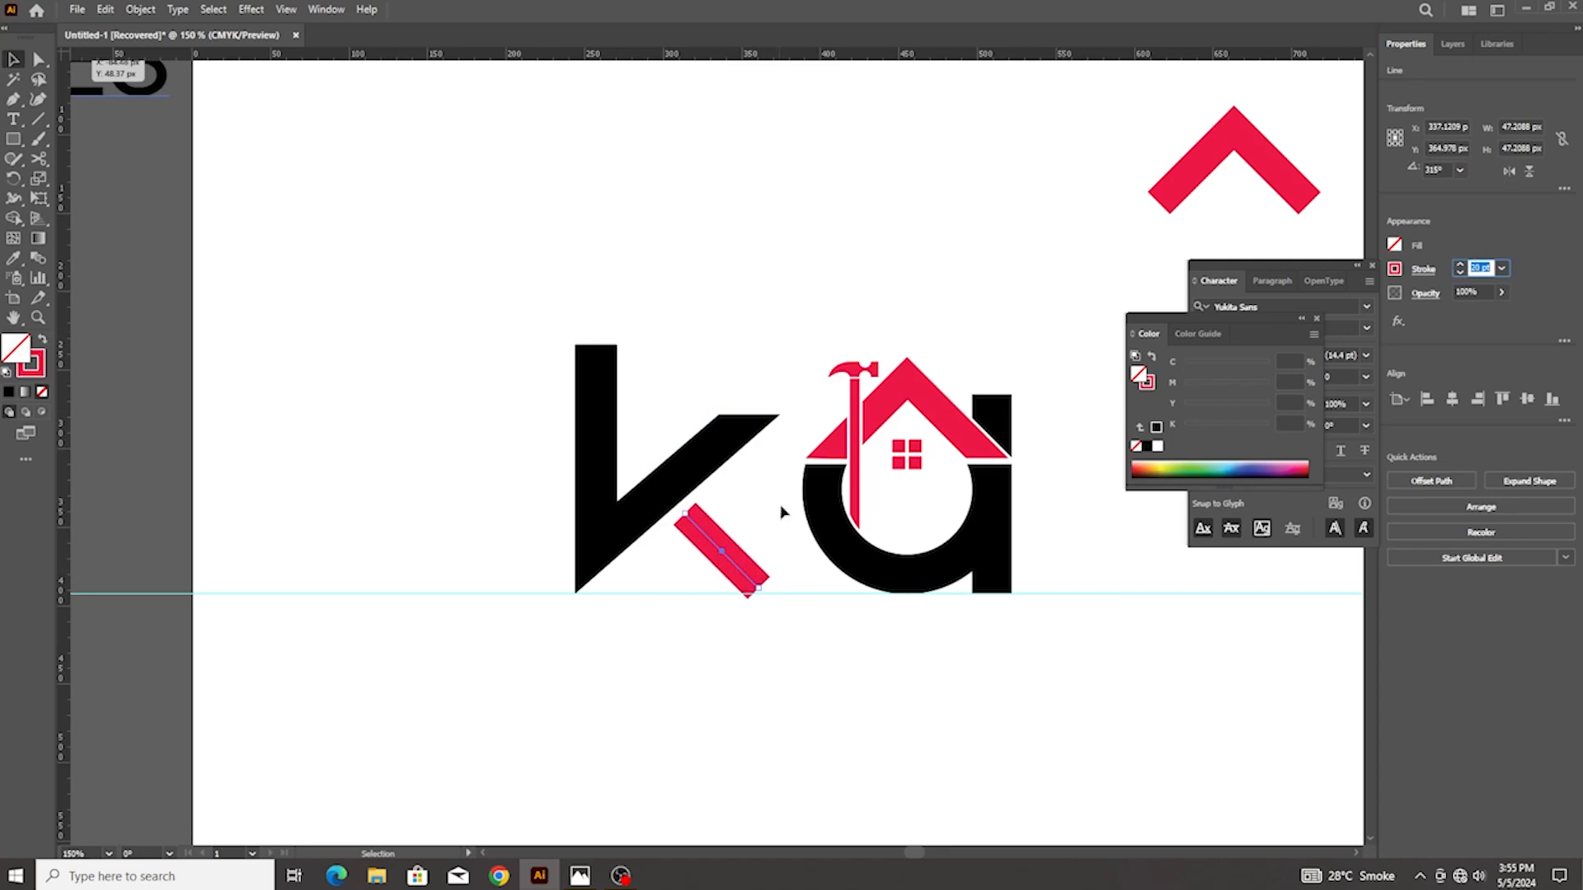
Lengthen the red line at both ends to about 89 px wide and high, overlapping the k's arm and crossing the guide
scroll(762, 591, up, 2)
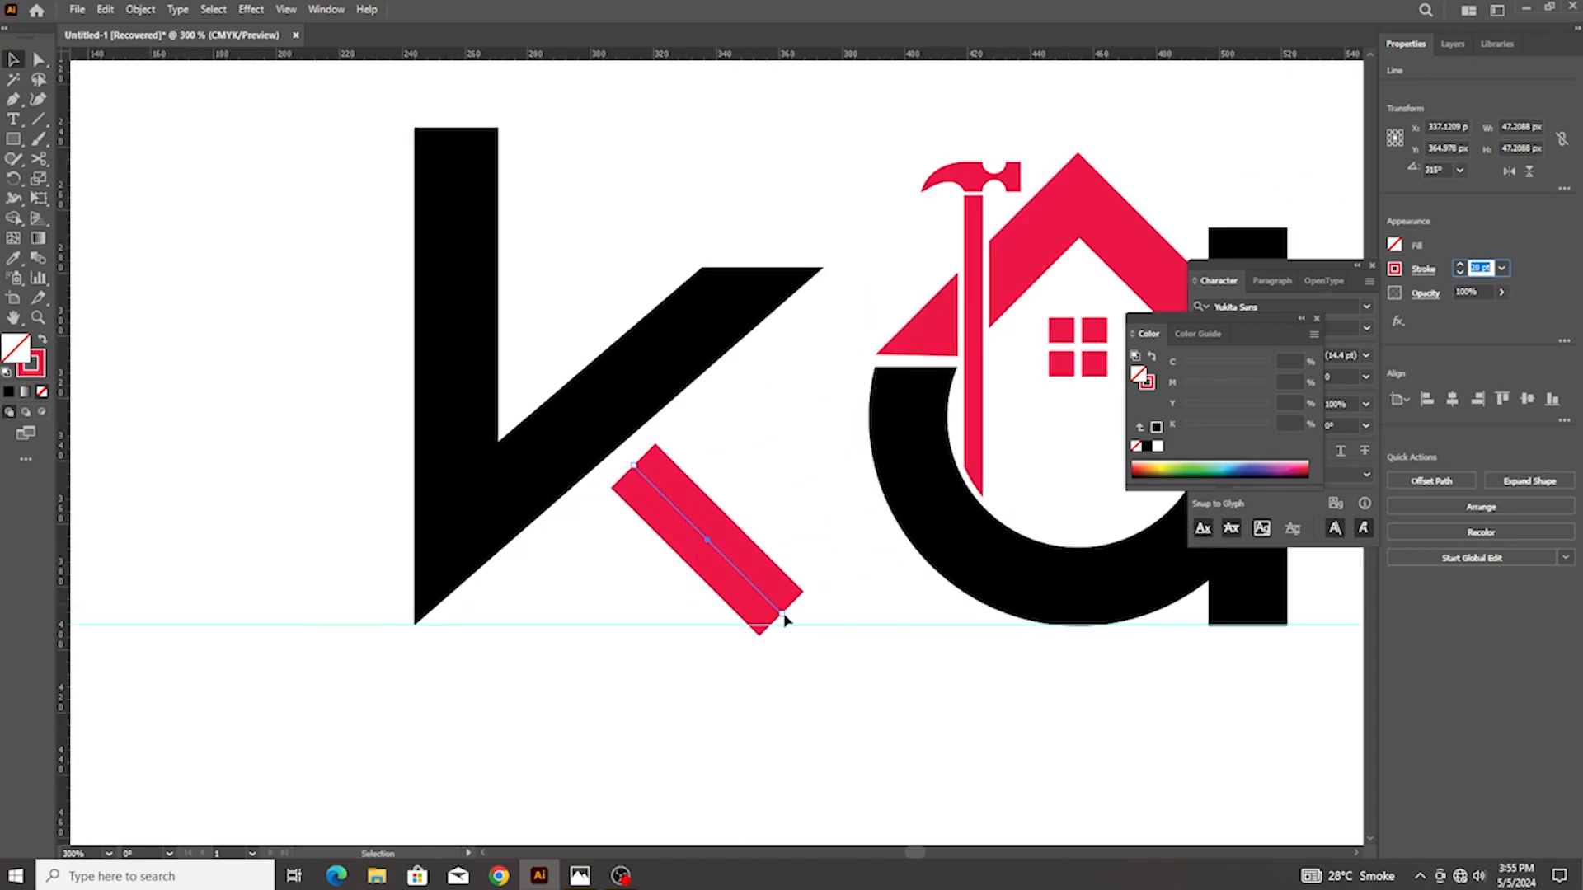
drag(785, 620, 883, 696)
scroll(652, 459, up, 2)
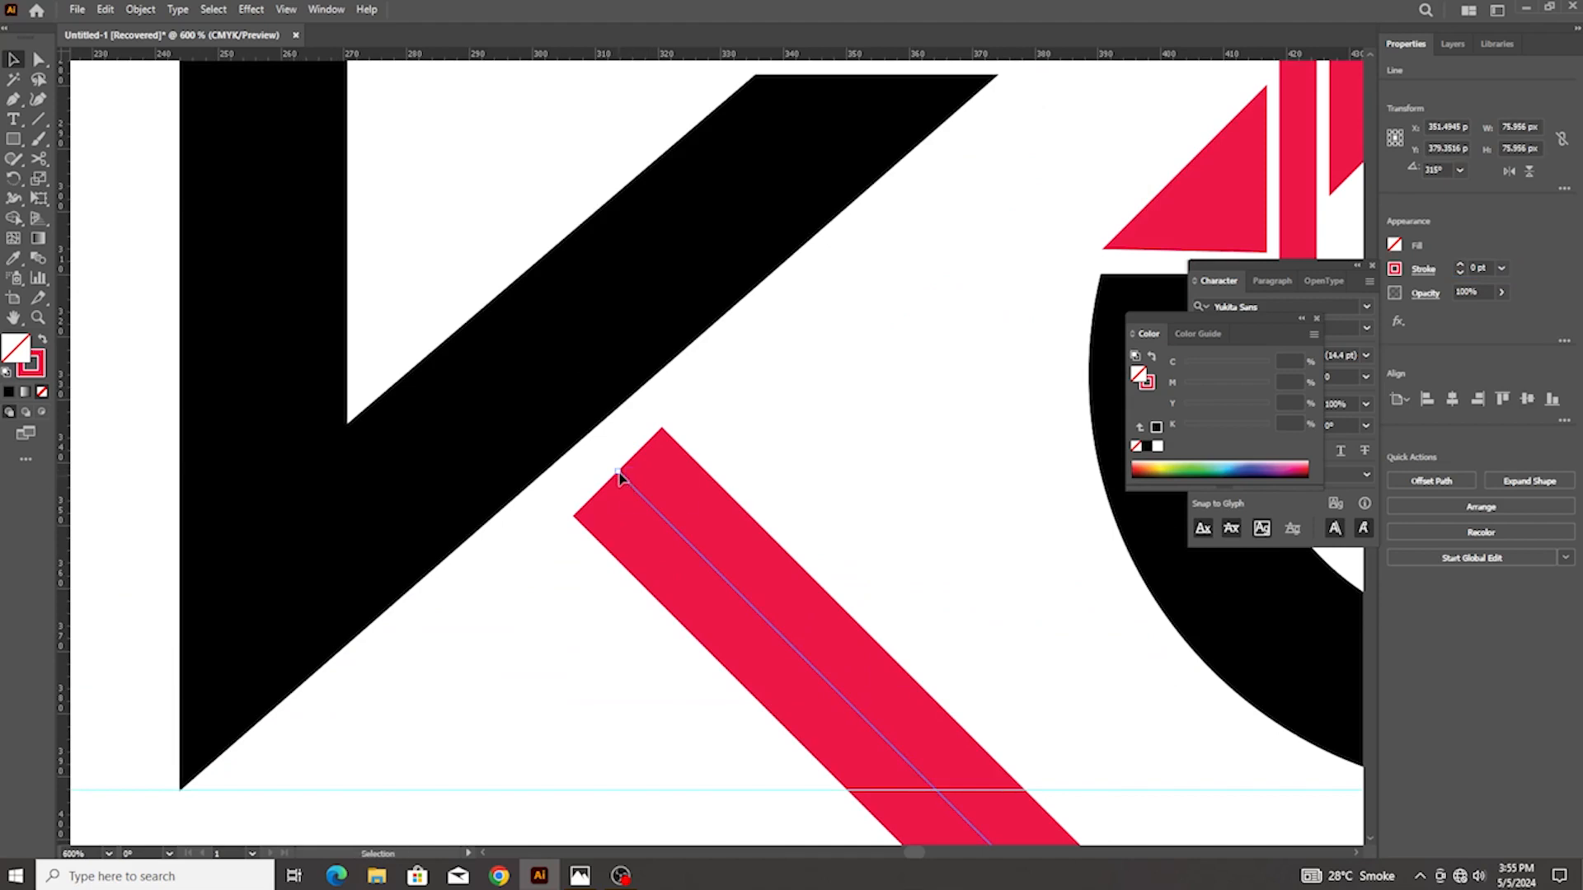
drag(620, 477, 516, 387)
key(ctrl+minus)
key(ctrl+minus)
key(ctrl+minus)
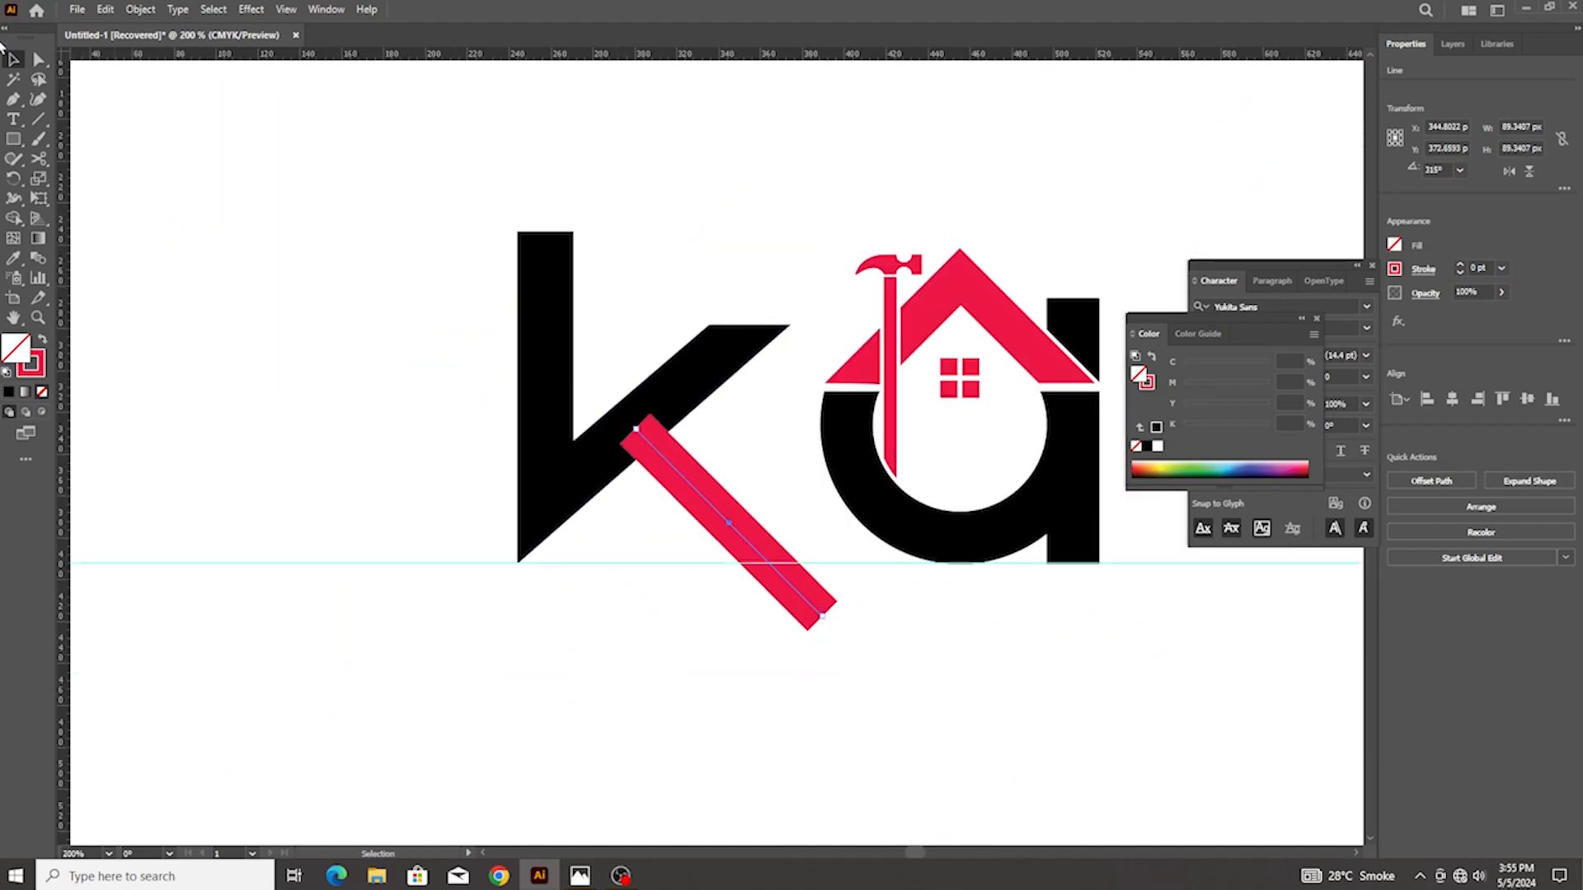
click(307, 222)
scroll(664, 498, right, 1)
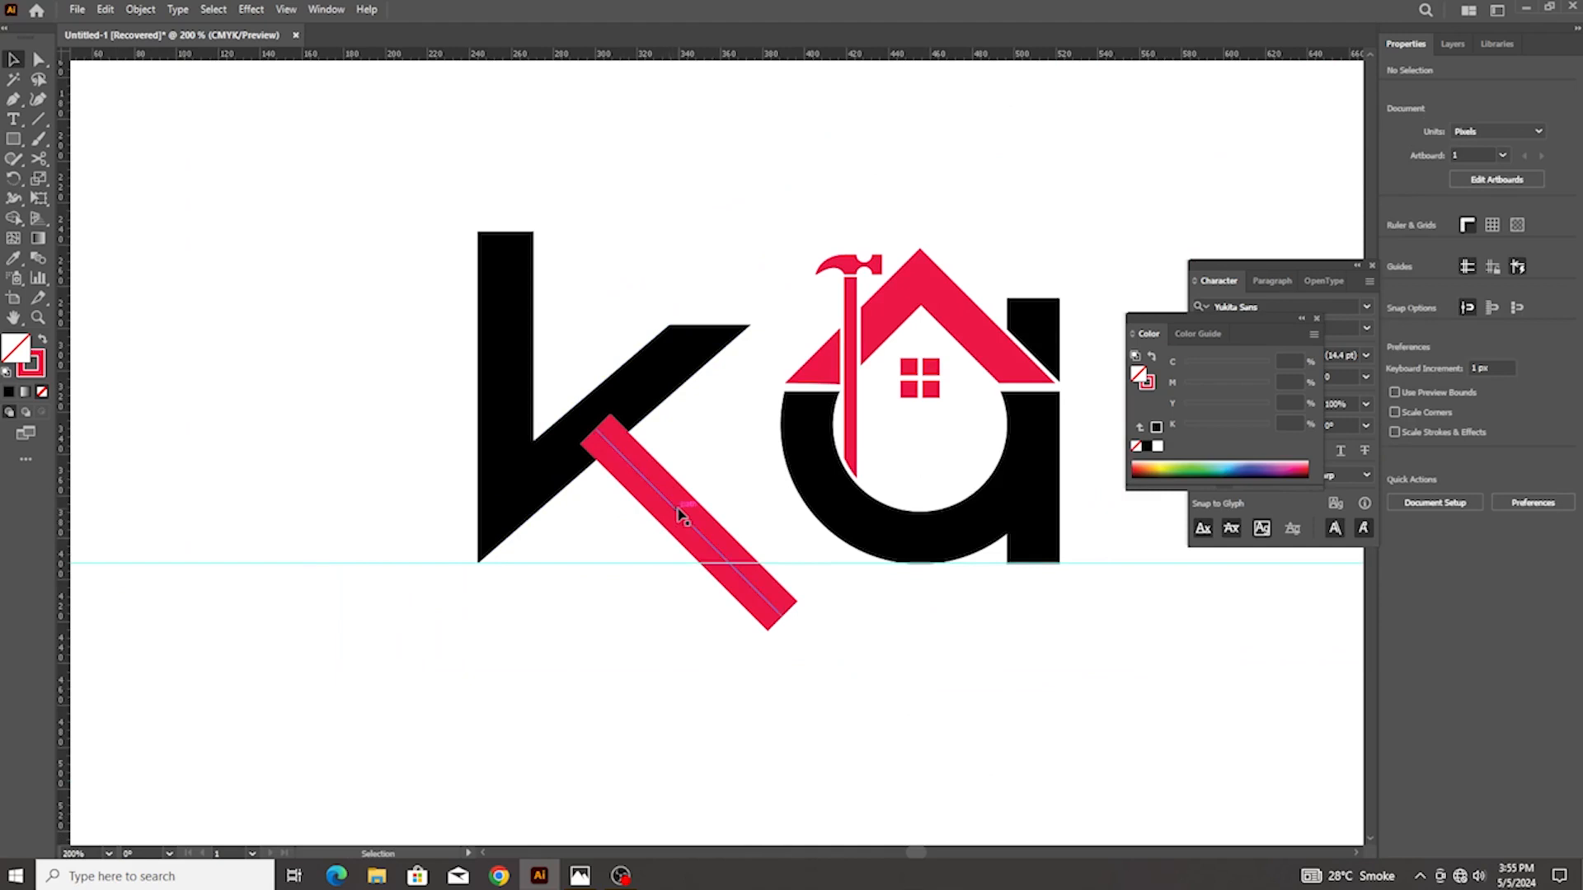
Shift the red line slightly to the right and expand its stroke into a filled shape
drag(681, 516, 689, 516)
click(140, 9)
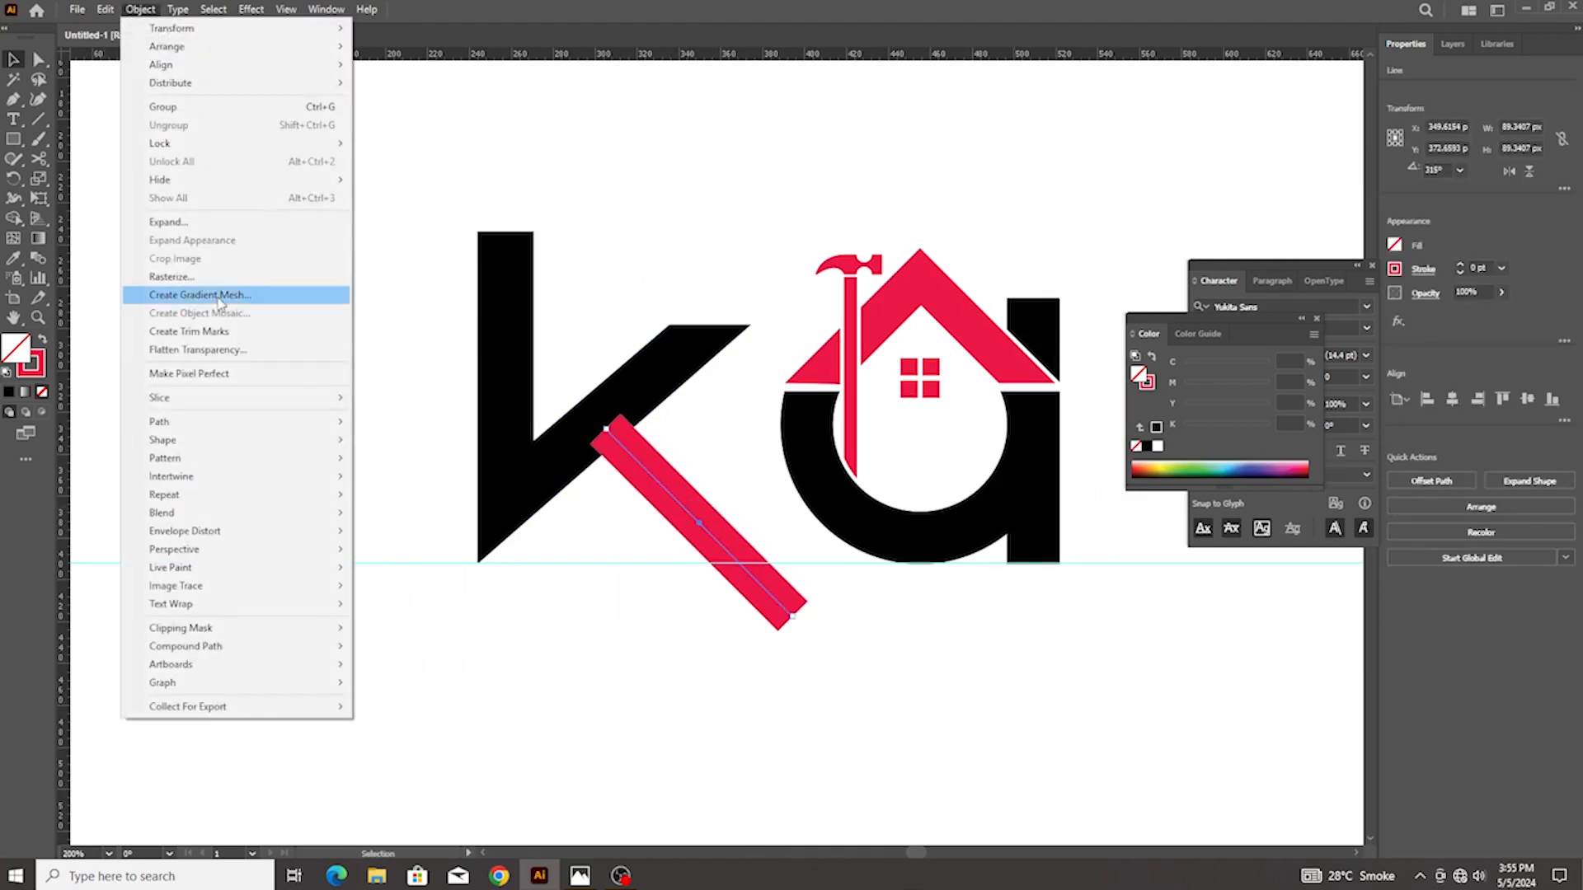
click(230, 228)
click(742, 530)
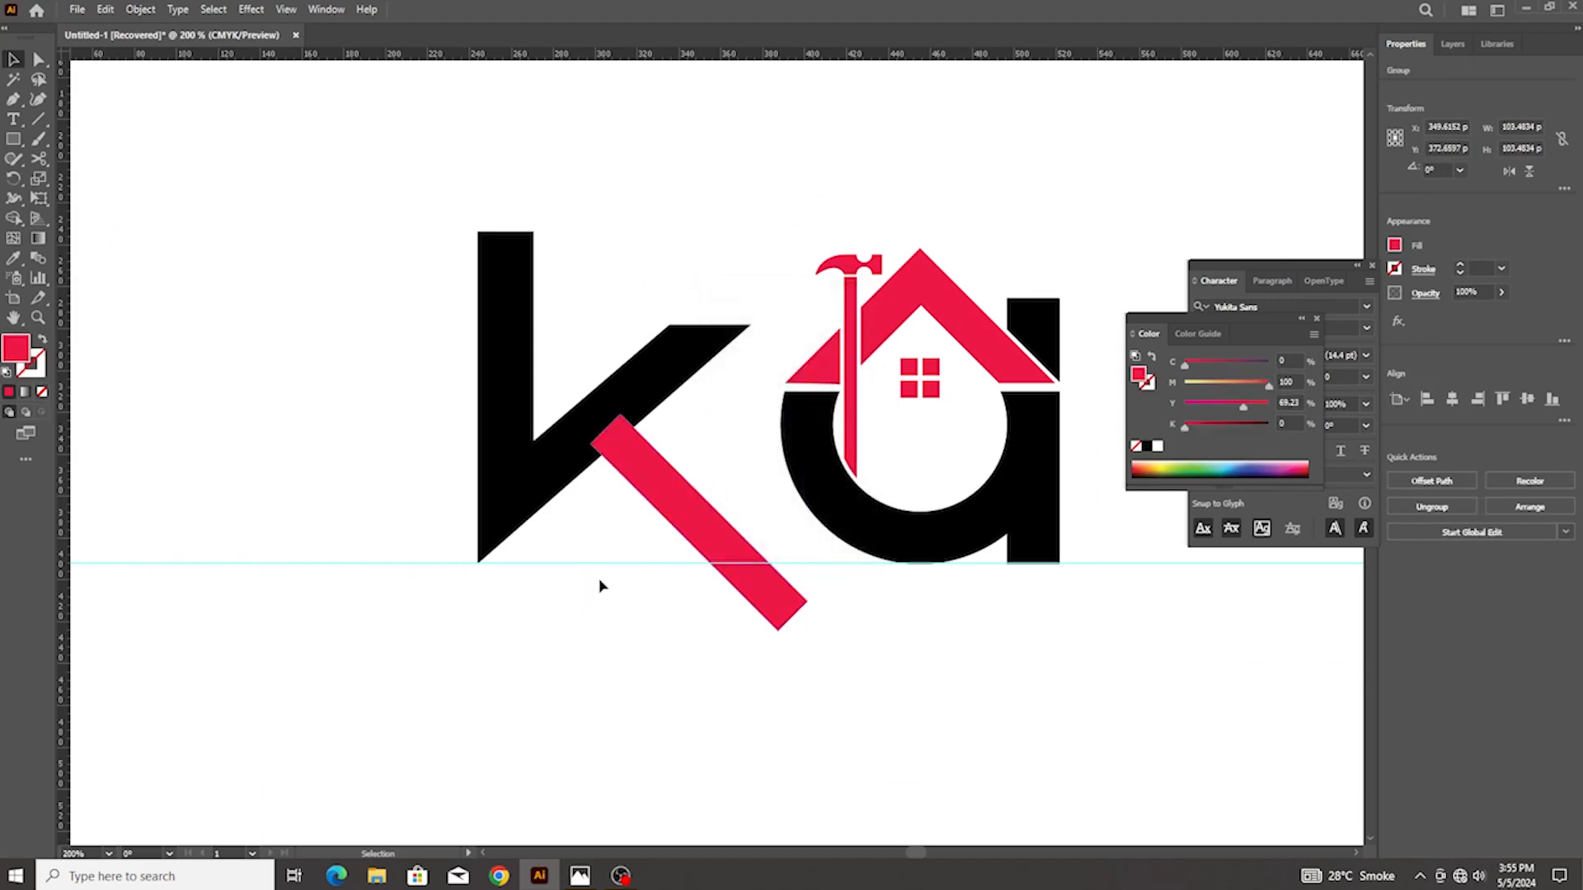
Offset the path of the black k shape outward by 3 px
click(572, 483)
scroll(572, 482, up, 1)
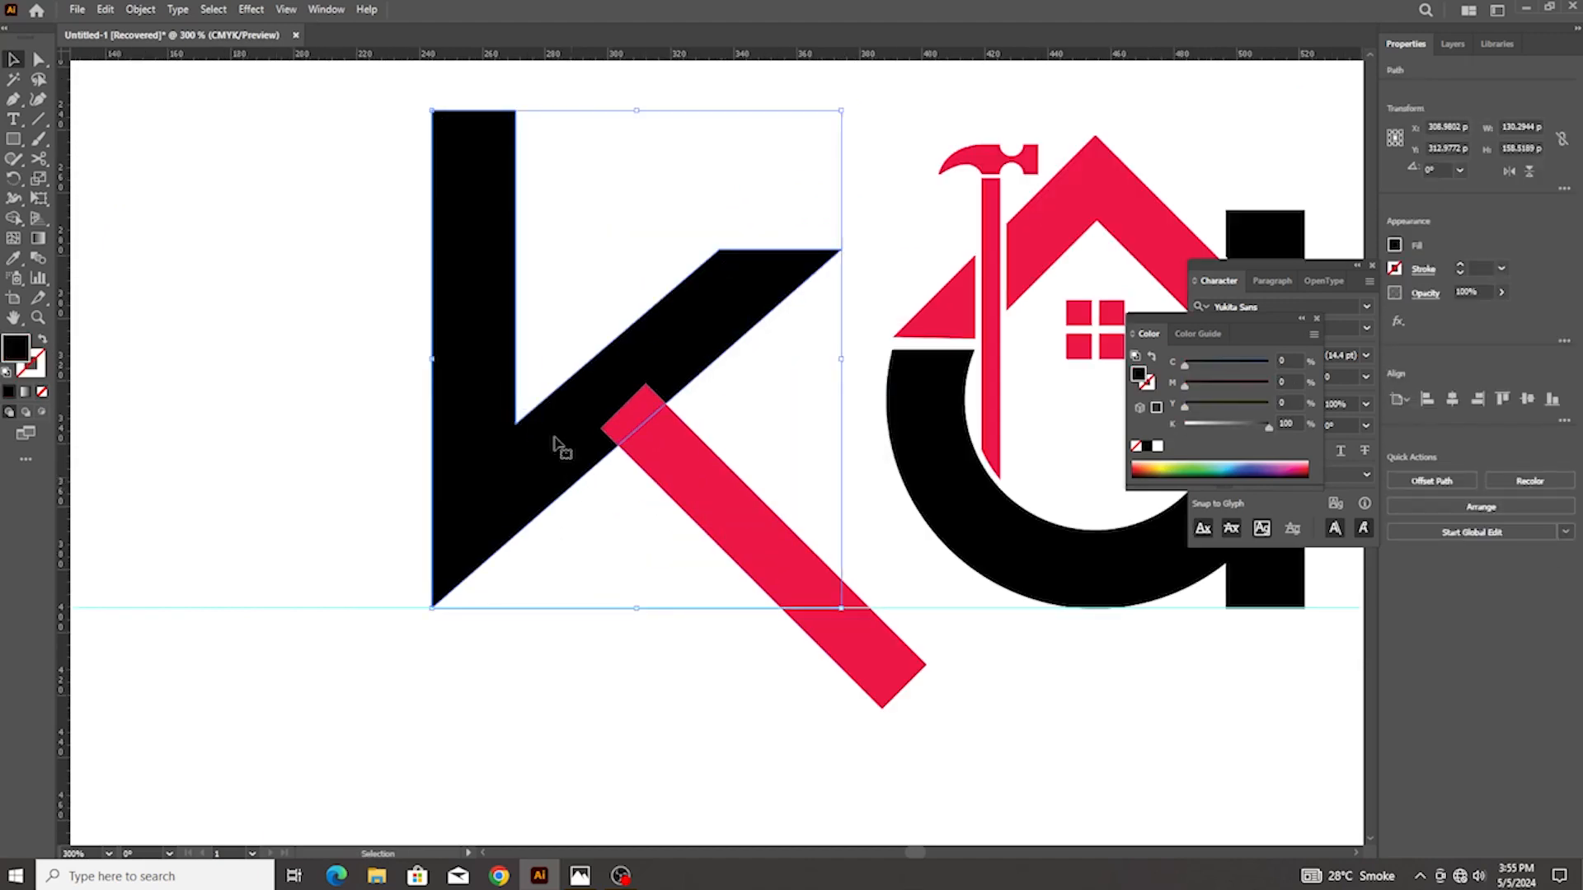
click(140, 10)
mouse_move(255, 419)
click(404, 484)
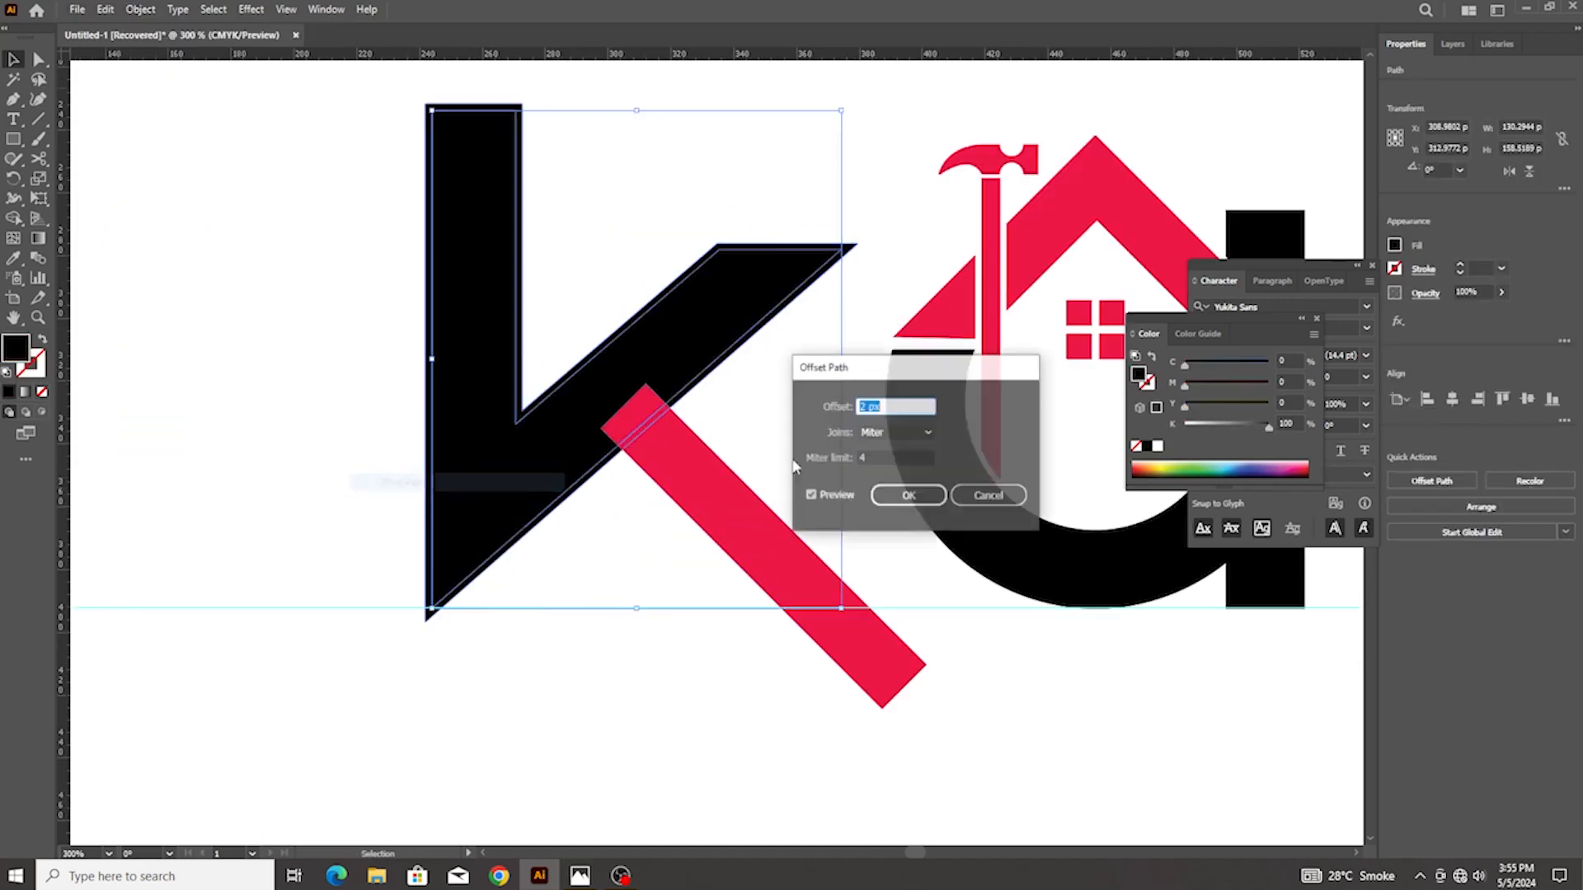
key(Up)
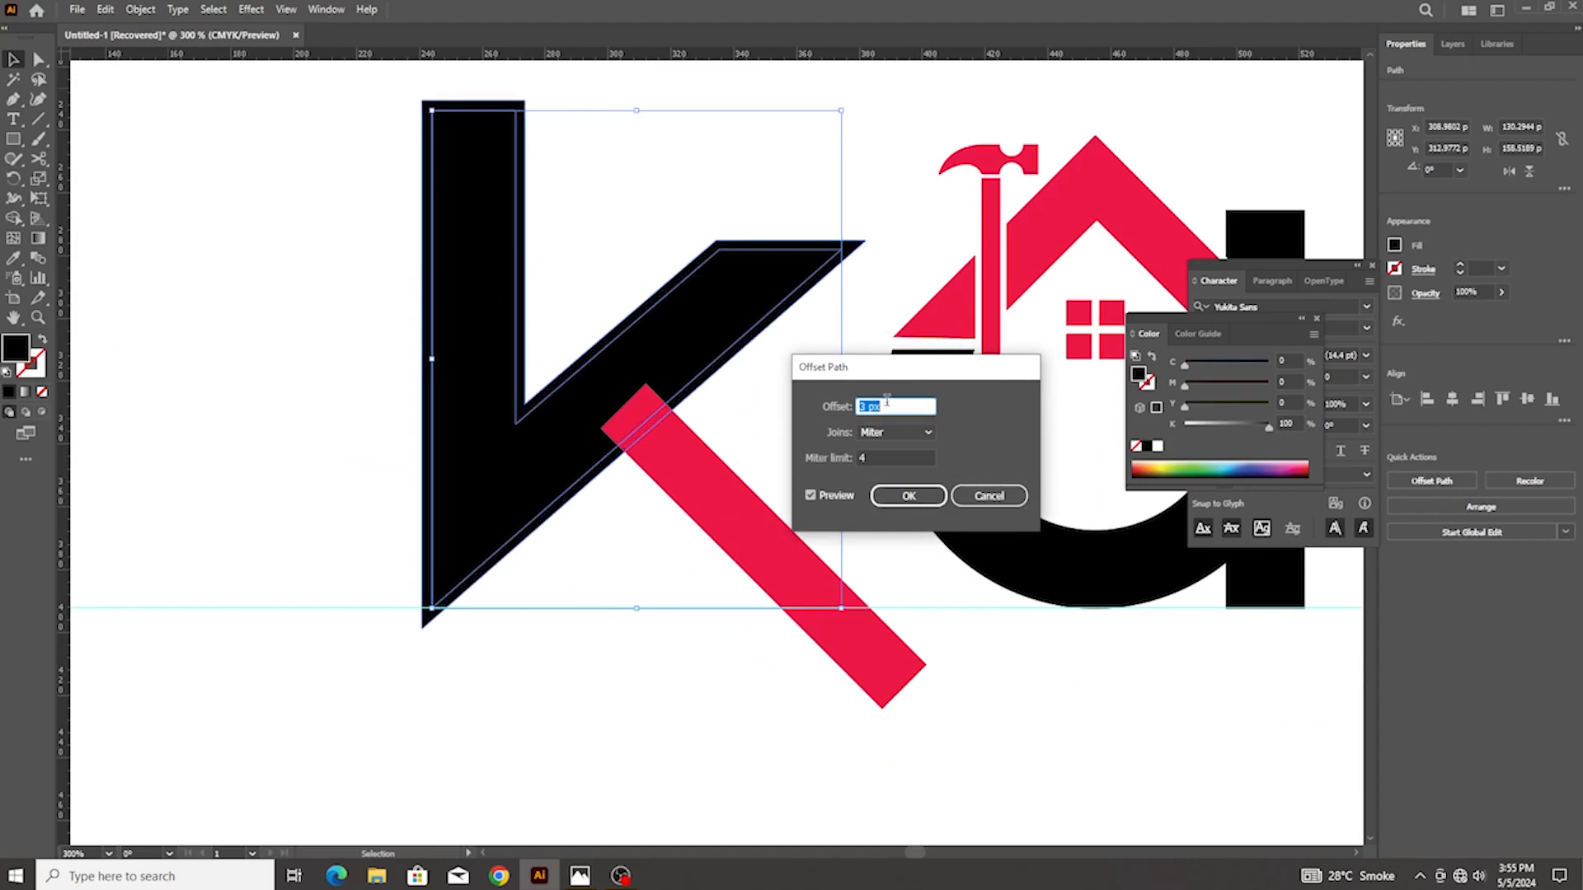
click(907, 495)
Use Shape Builder to remove the offset shape and its overlap with the red leg, creating a gap below the k's arm
shift+click(708, 503)
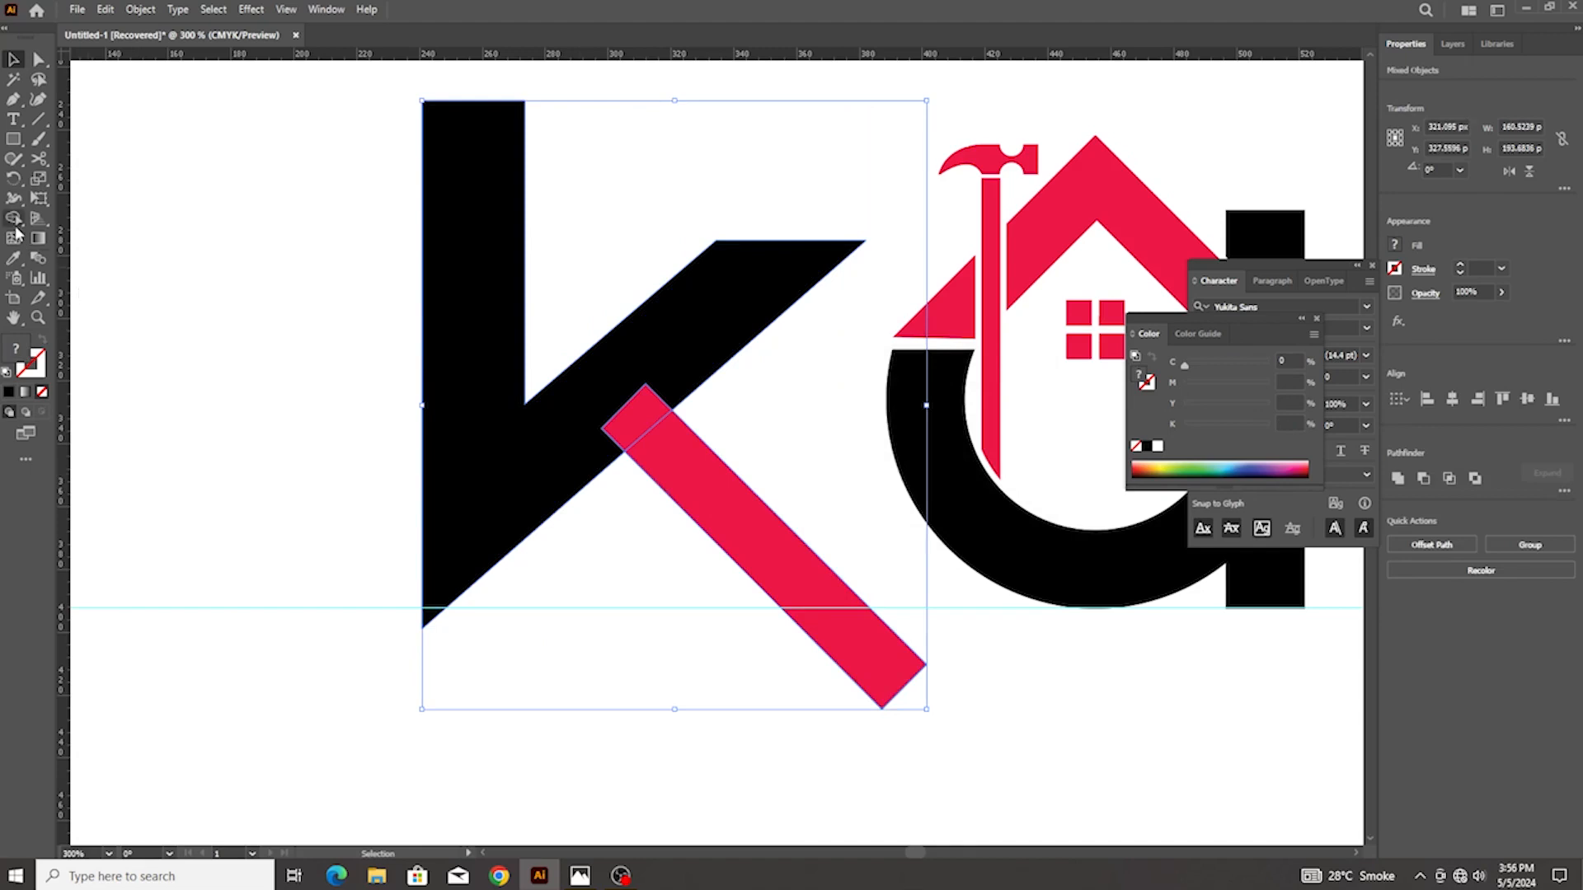
click(14, 219)
alt+click(599, 452)
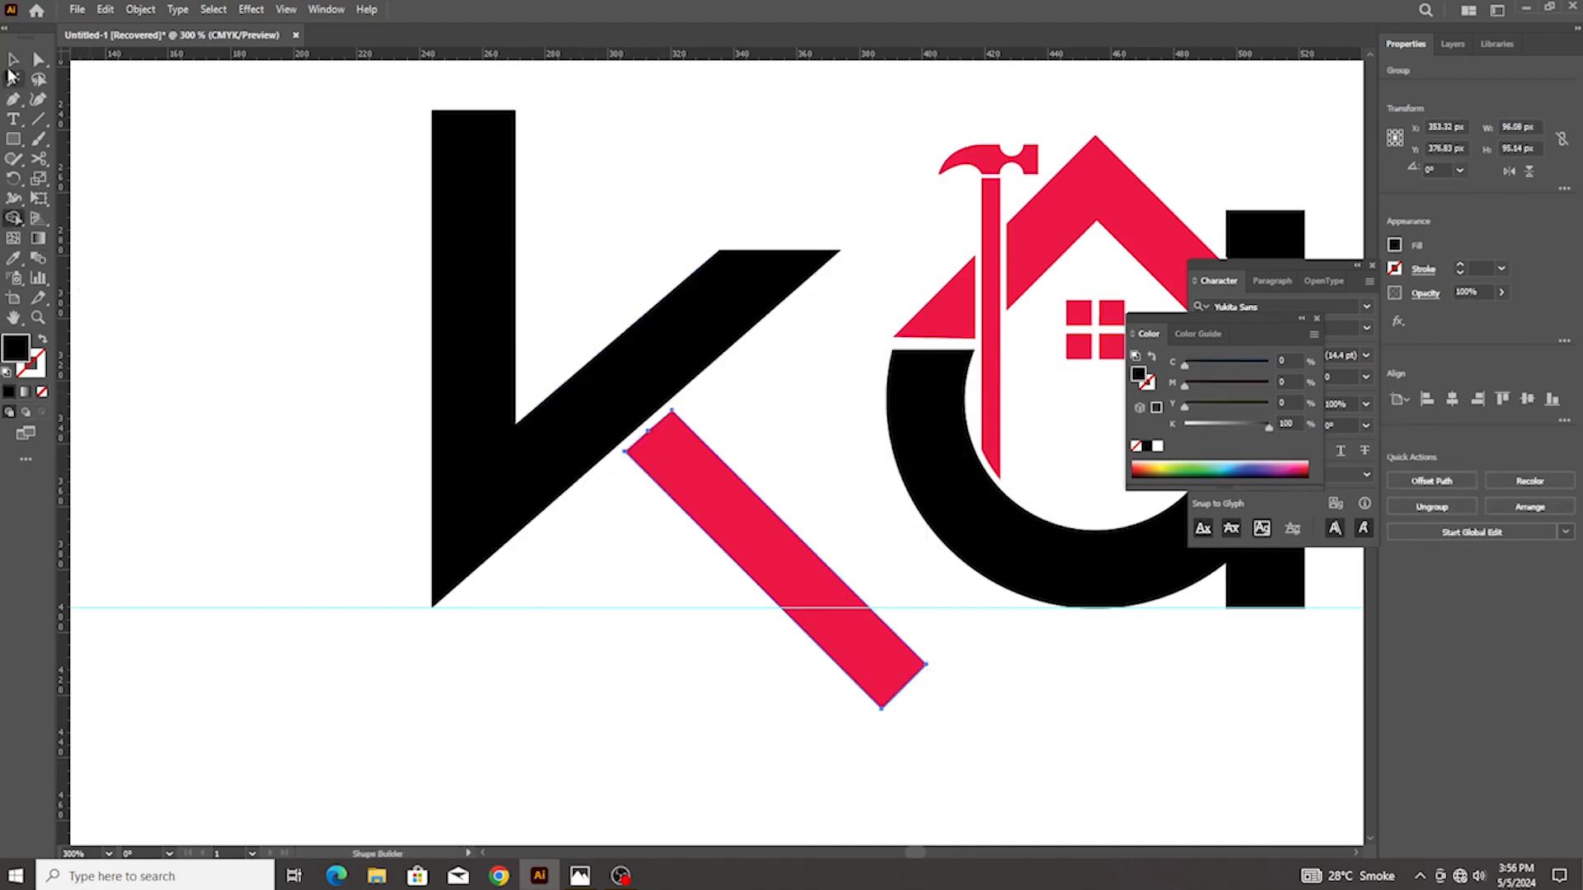
click(13, 59)
click(265, 258)
Draw a horizontal line about 38 px wide along the guide across the red leg and split the leg with Divide Objects Below
click(37, 117)
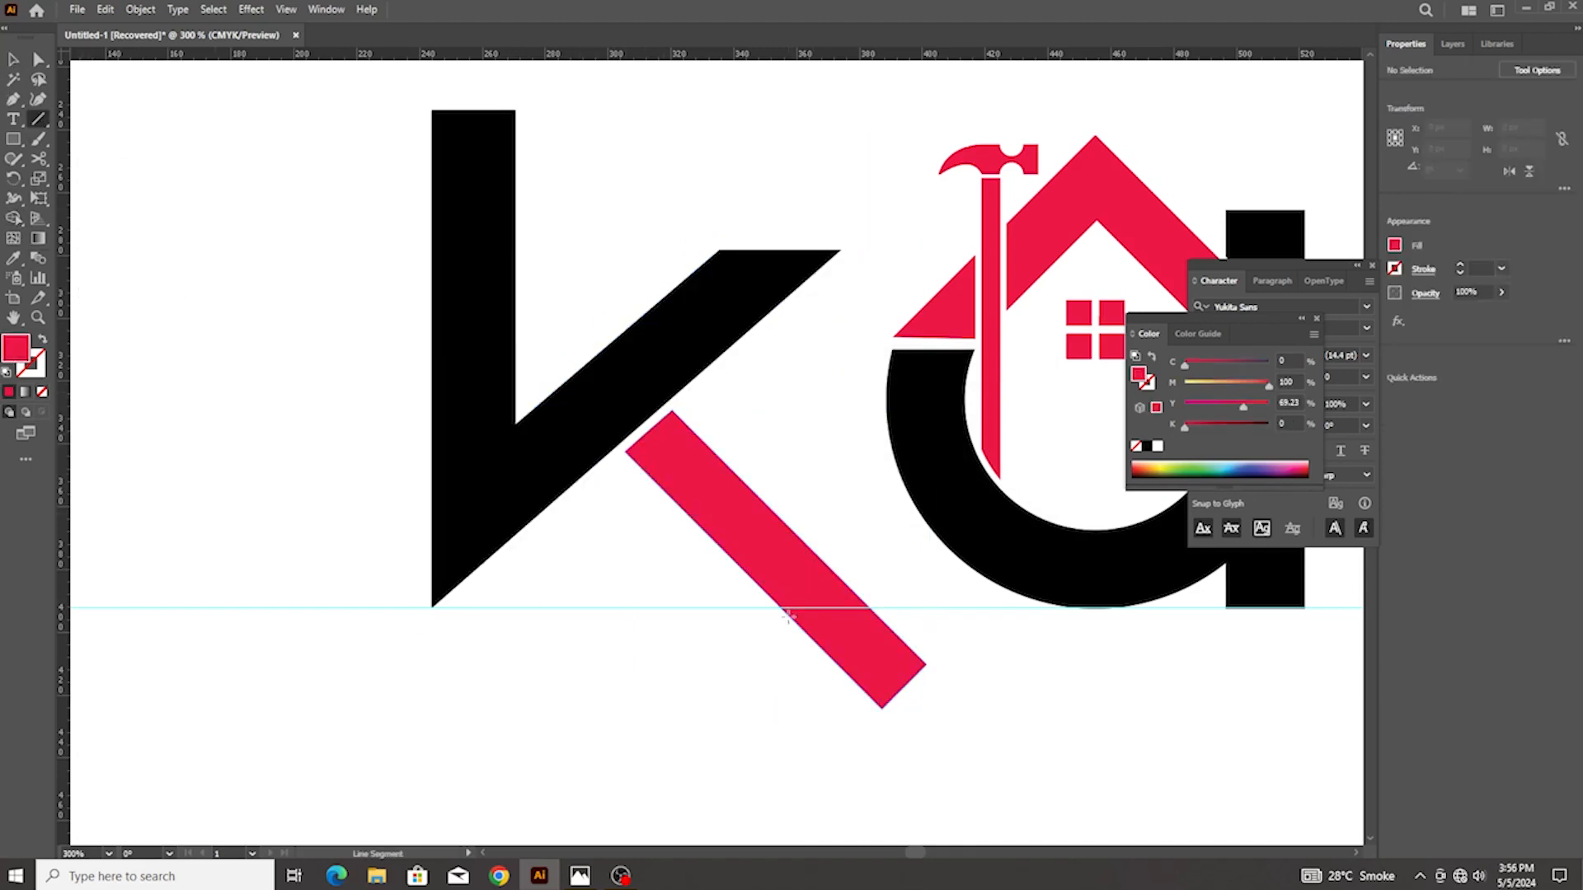
drag(780, 605, 900, 608)
click(14, 61)
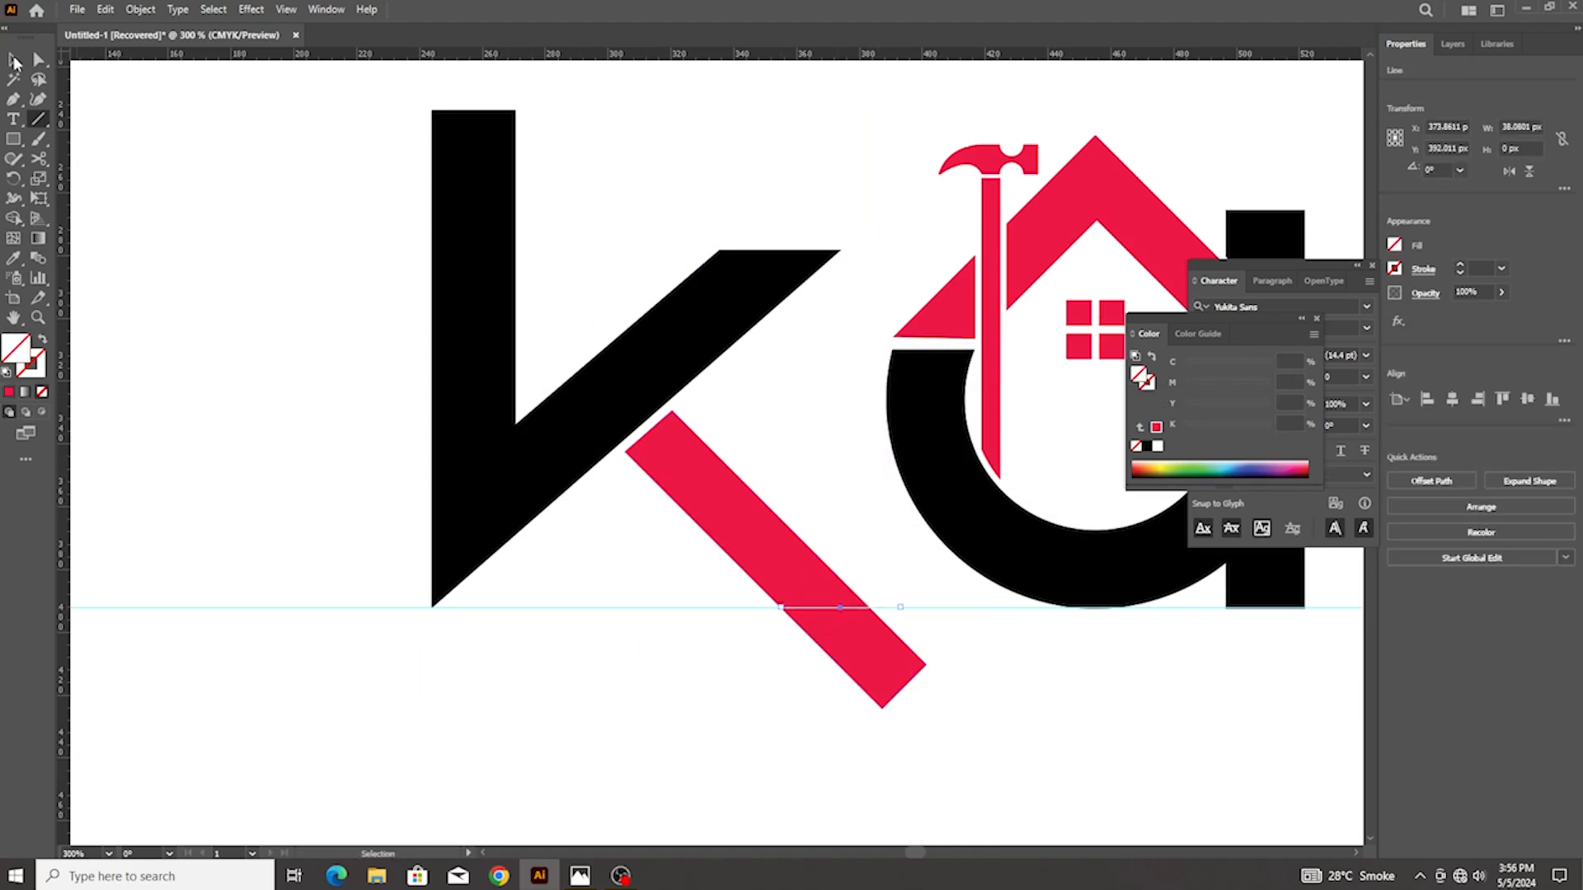
click(140, 9)
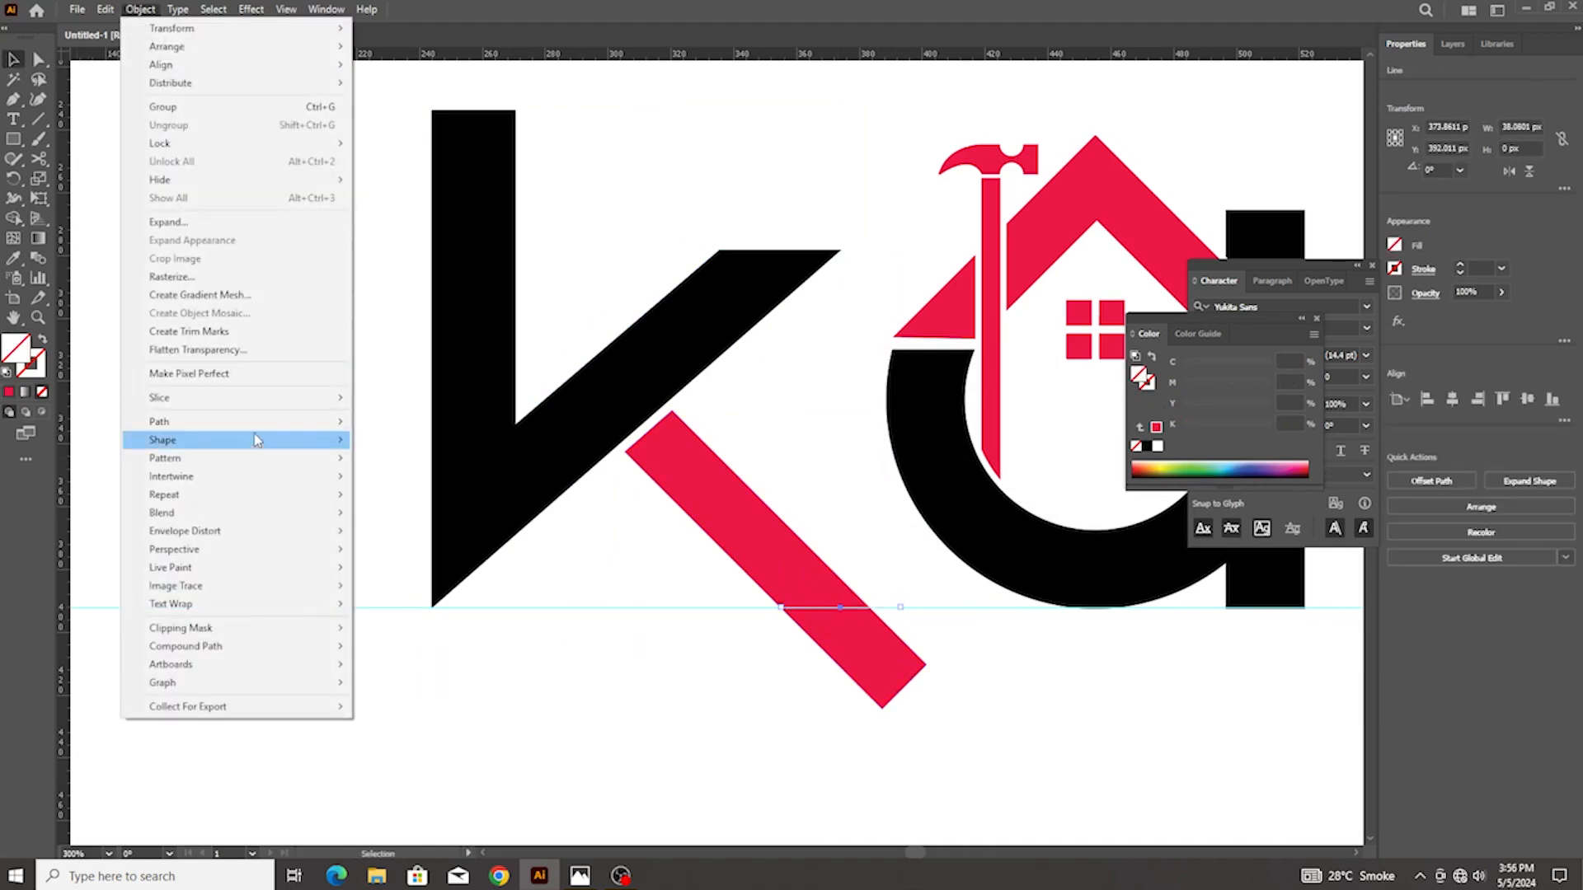
mouse_move(262, 425)
click(467, 581)
Ungroup the divided red leg and delete the piece below the guide
click(855, 651)
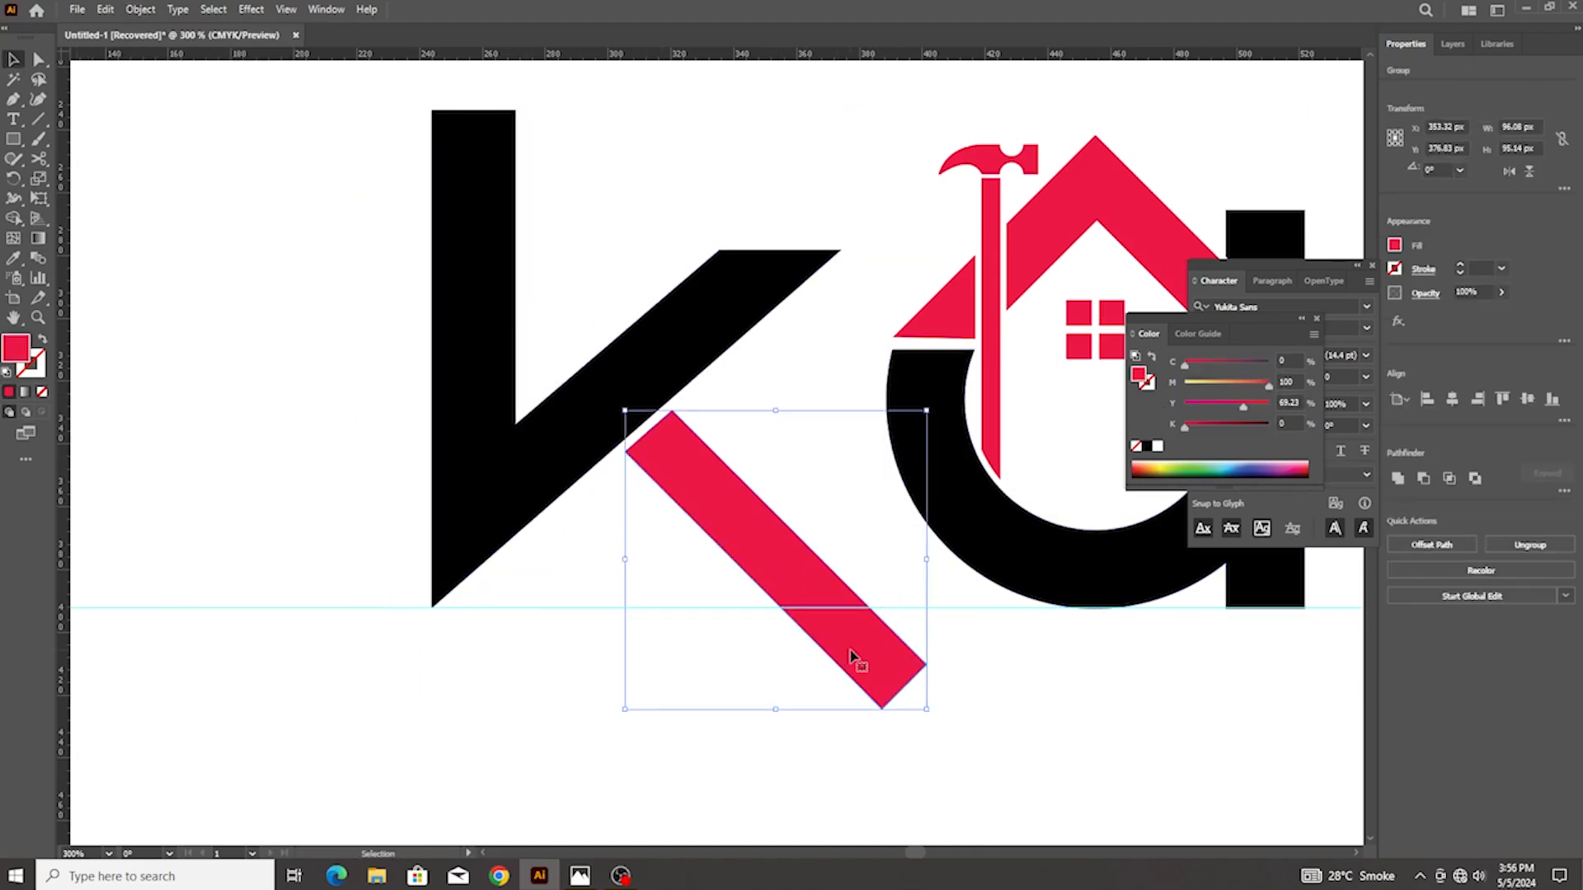
right_click(855, 651)
click(861, 500)
drag(865, 657, 806, 707)
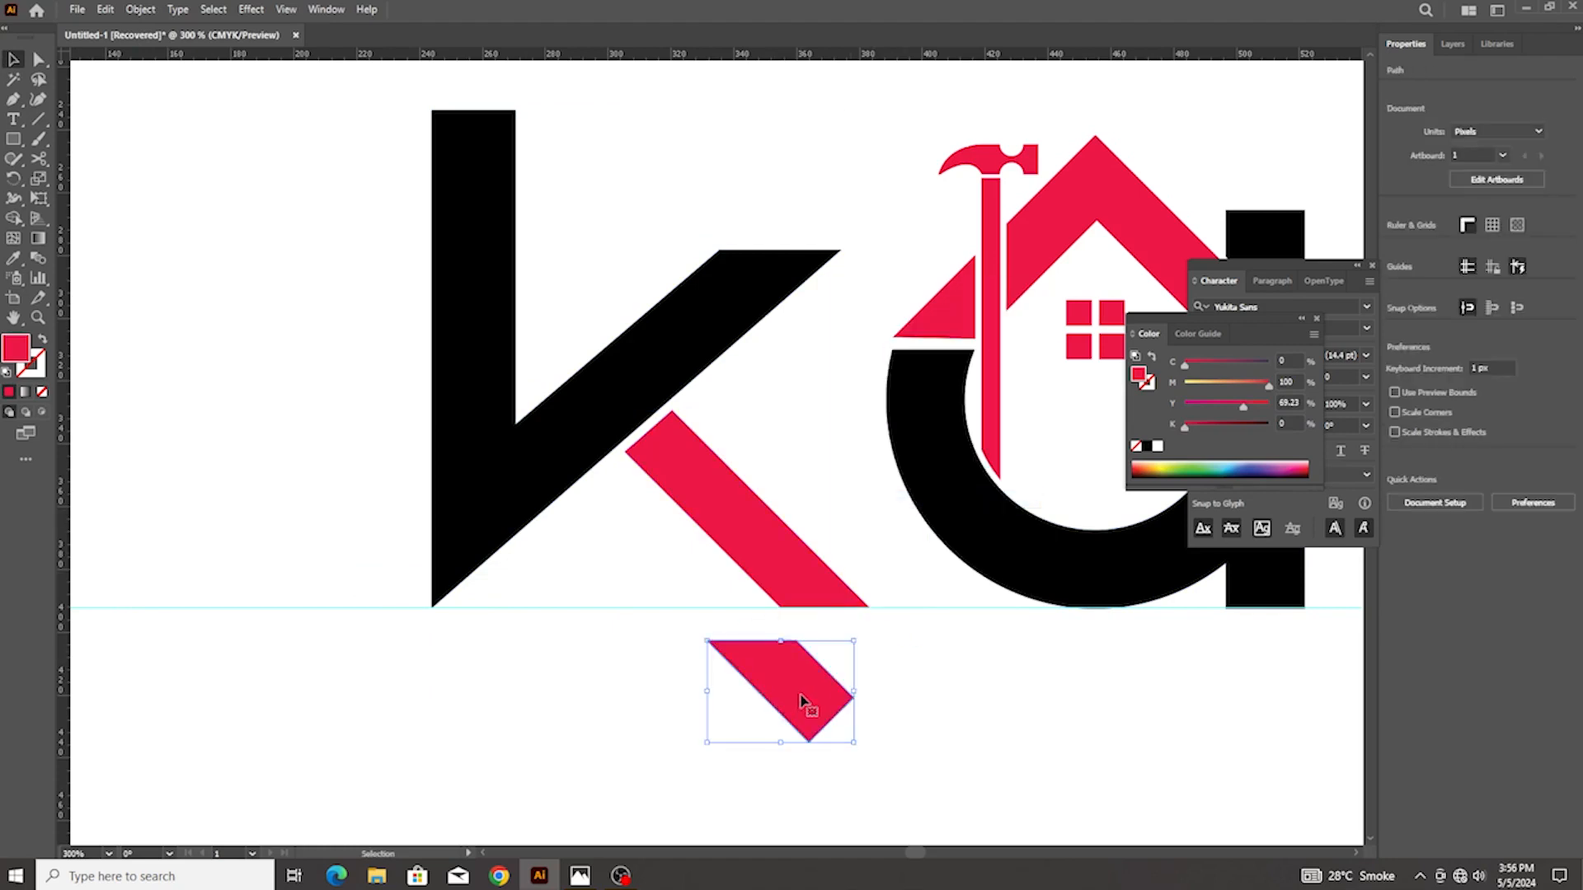
key(Delete)
scroll(801, 699, down, 3)
scroll(788, 653, up, 1)
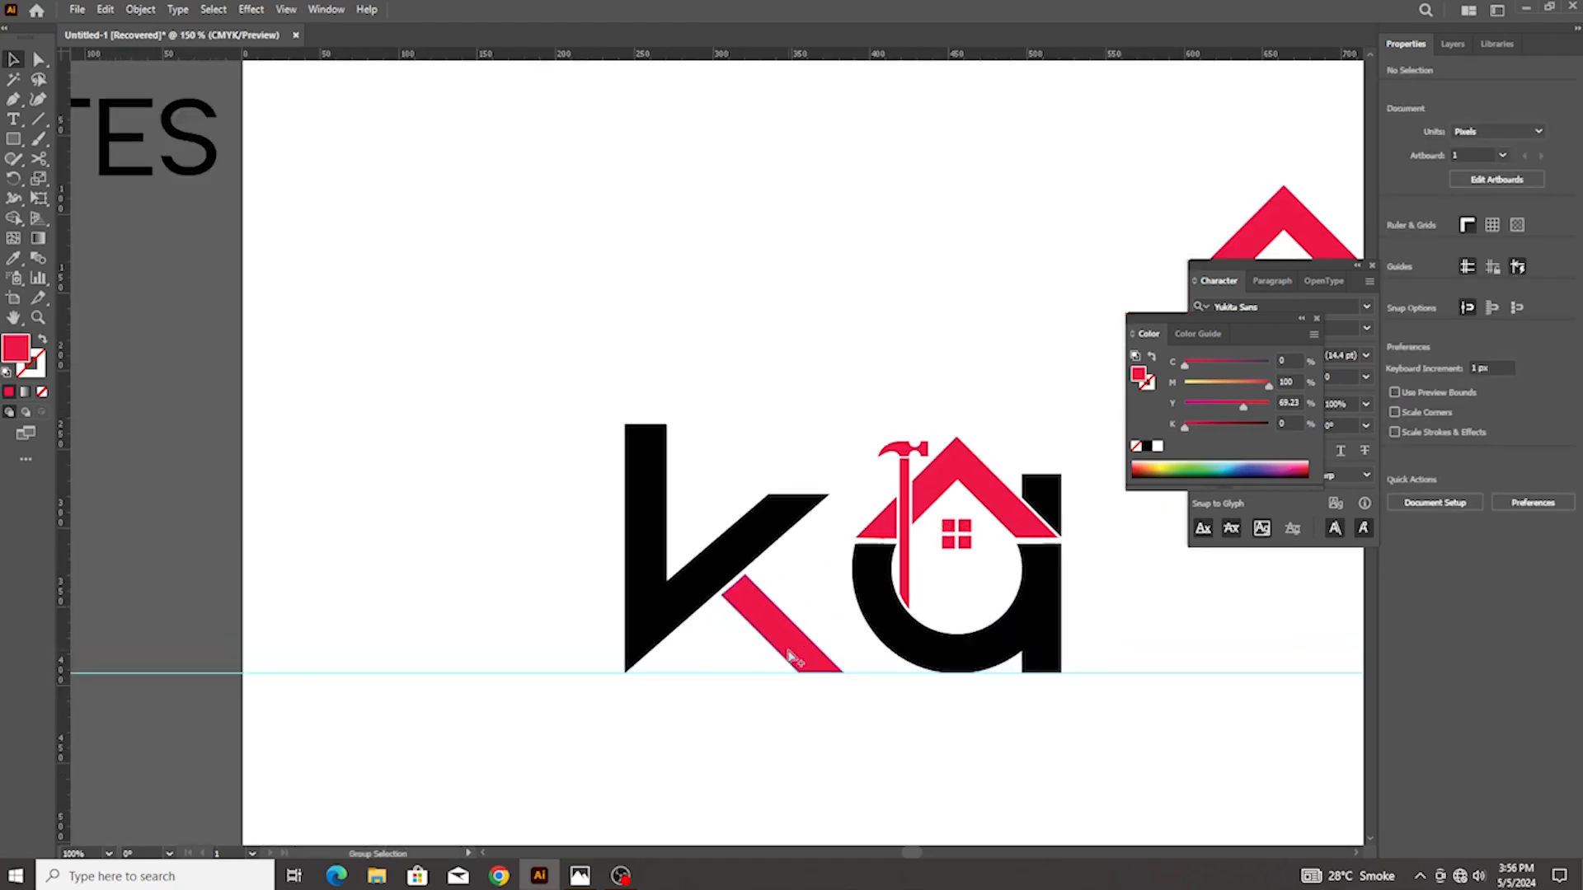
Select the top anchor points of the k's stem and lower them level with the top of the a's stem
click(39, 59)
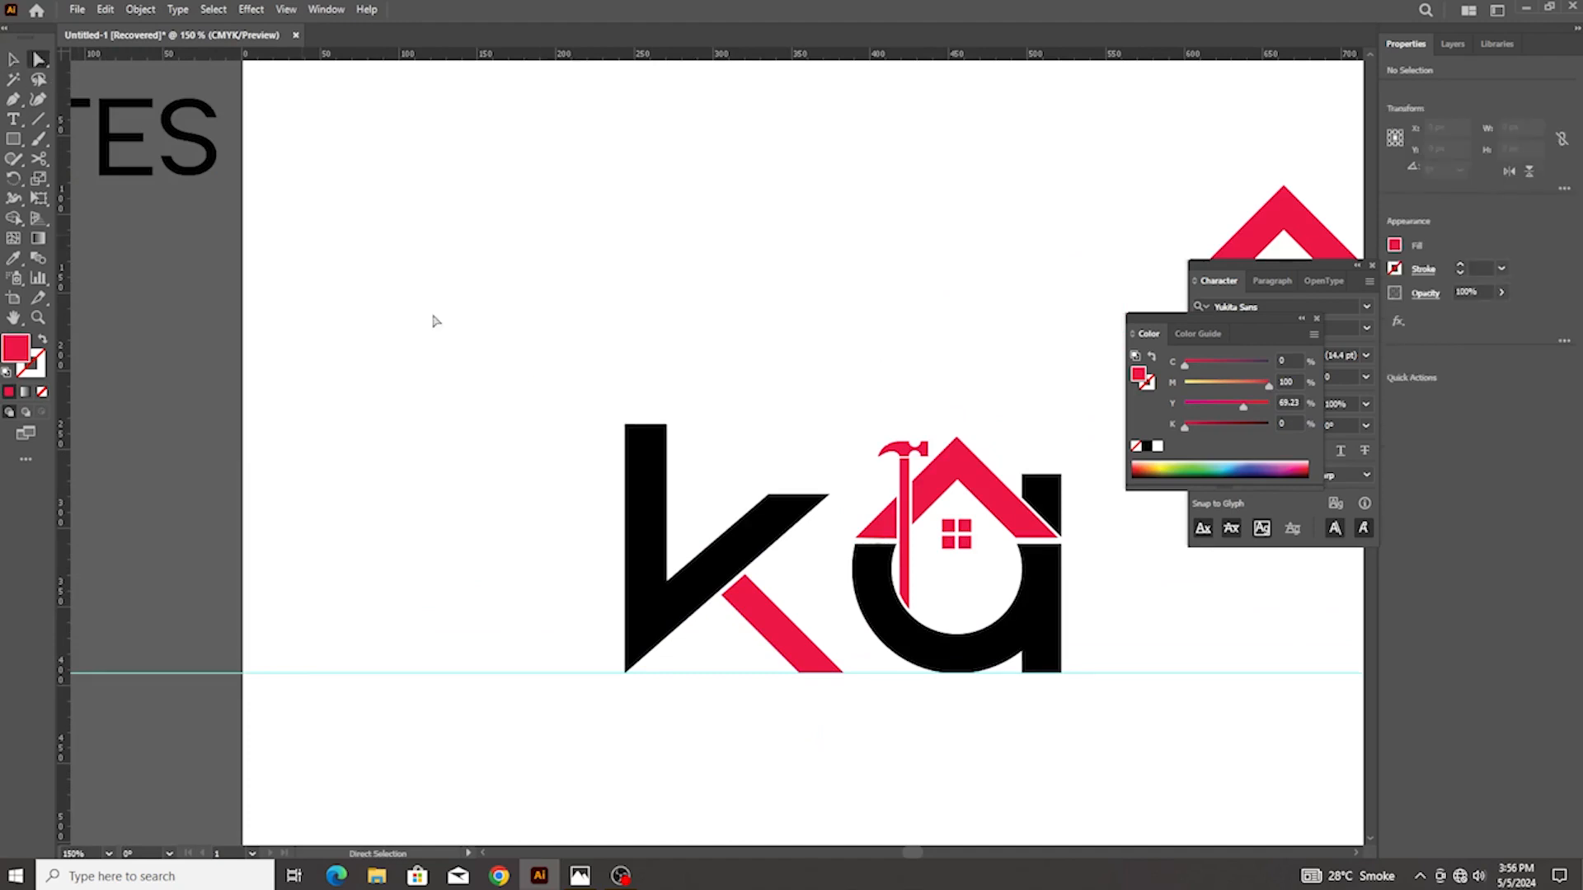
drag(614, 400, 670, 477)
click(700, 428)
scroll(700, 428, down, 2)
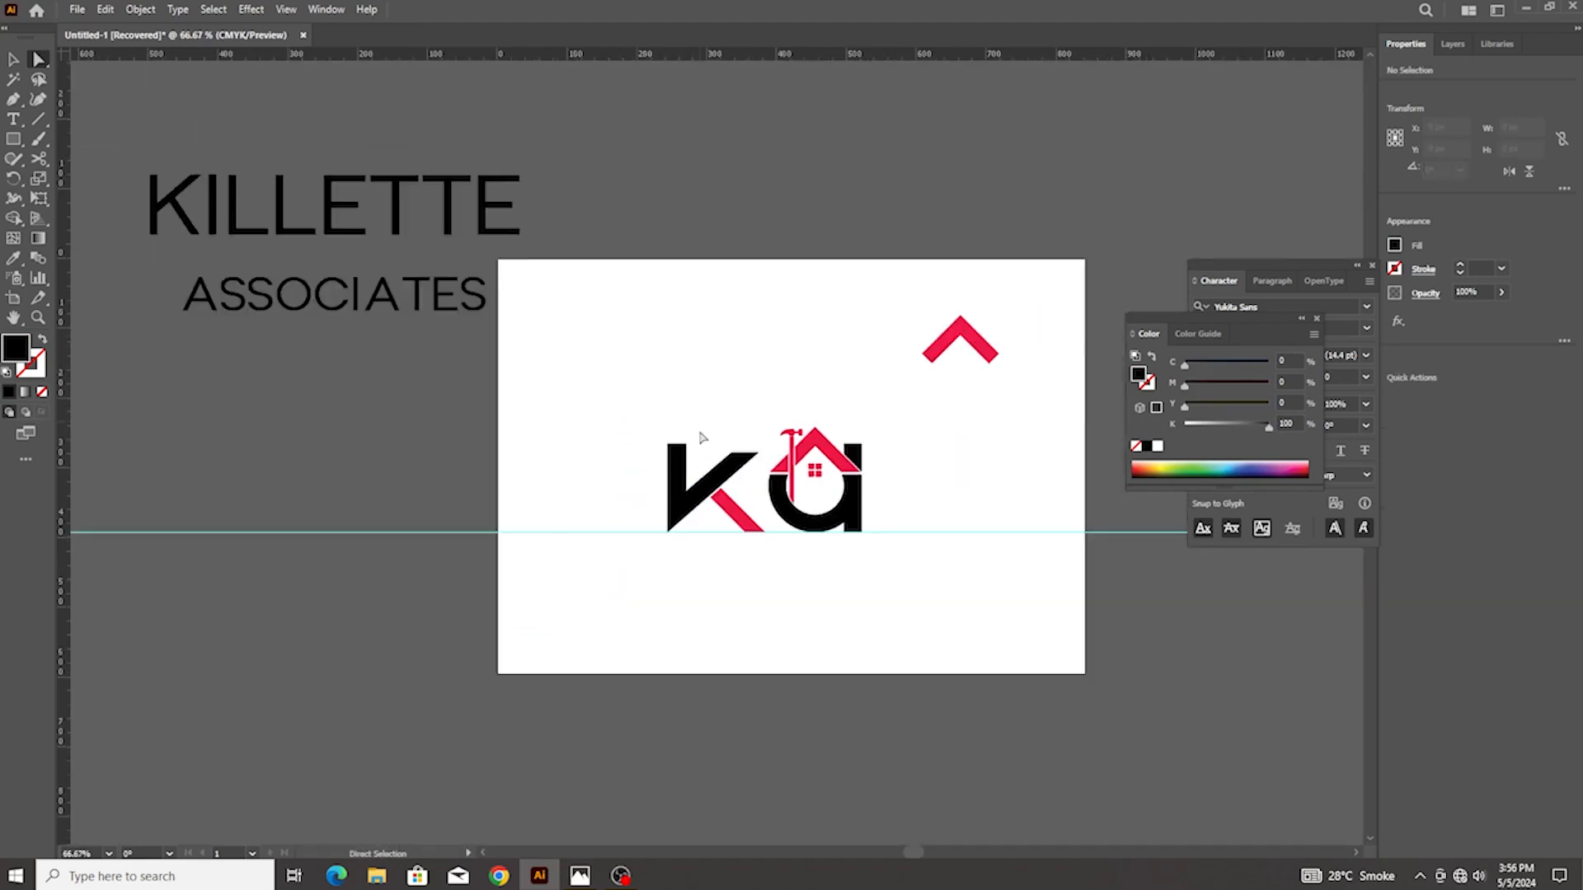
Check the k's stem in the reference logo in the image viewer and return to the monogram in Illustrator
scroll(700, 464, up, 2)
scroll(701, 467, right, 2)
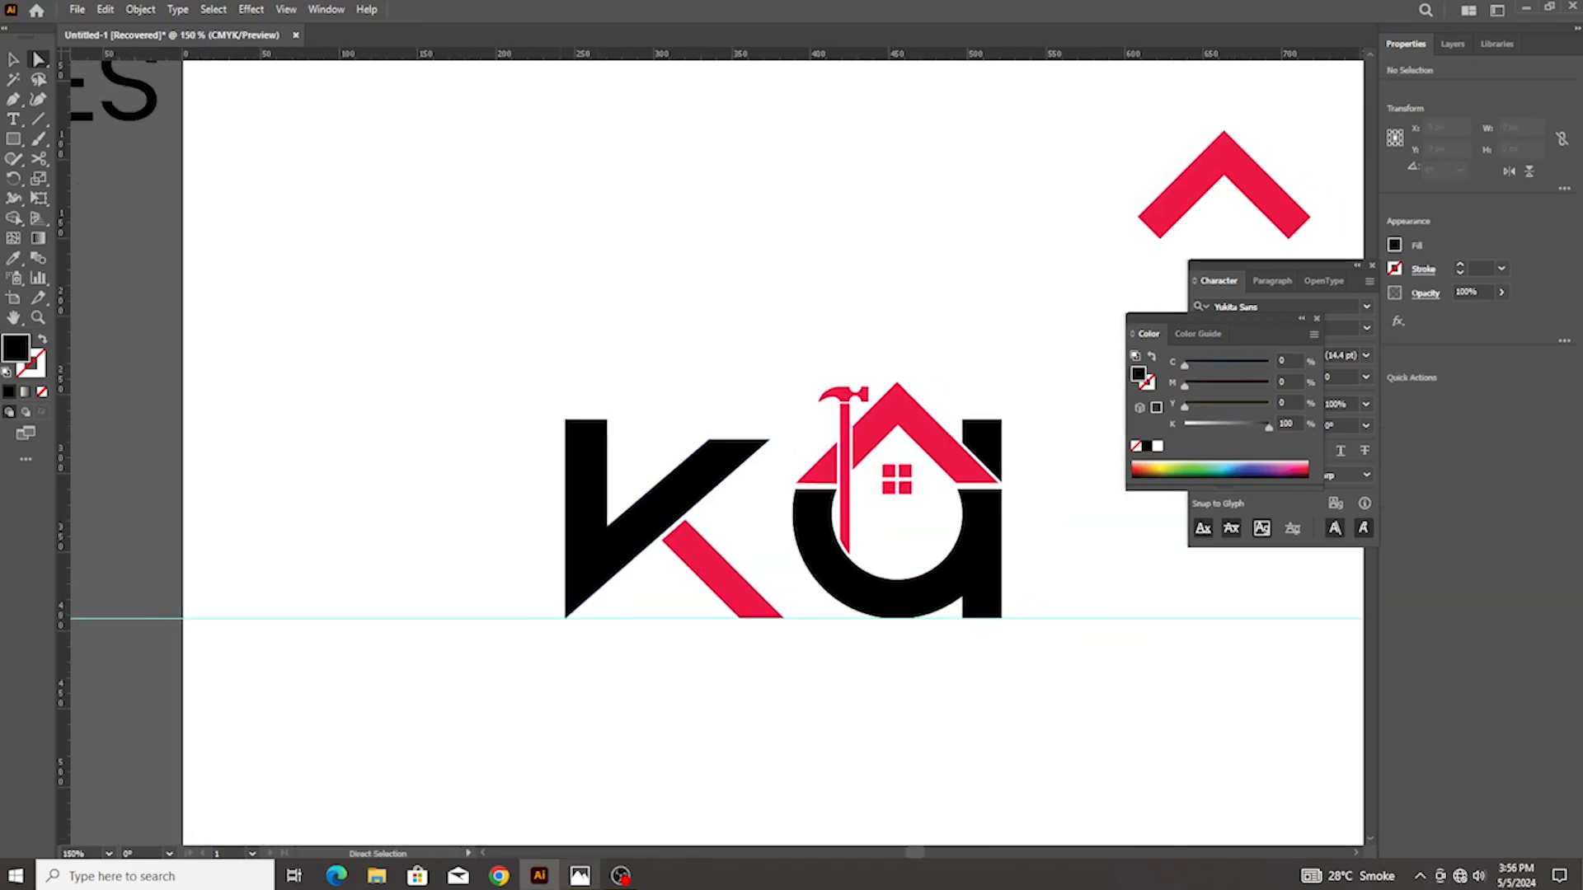
click(579, 876)
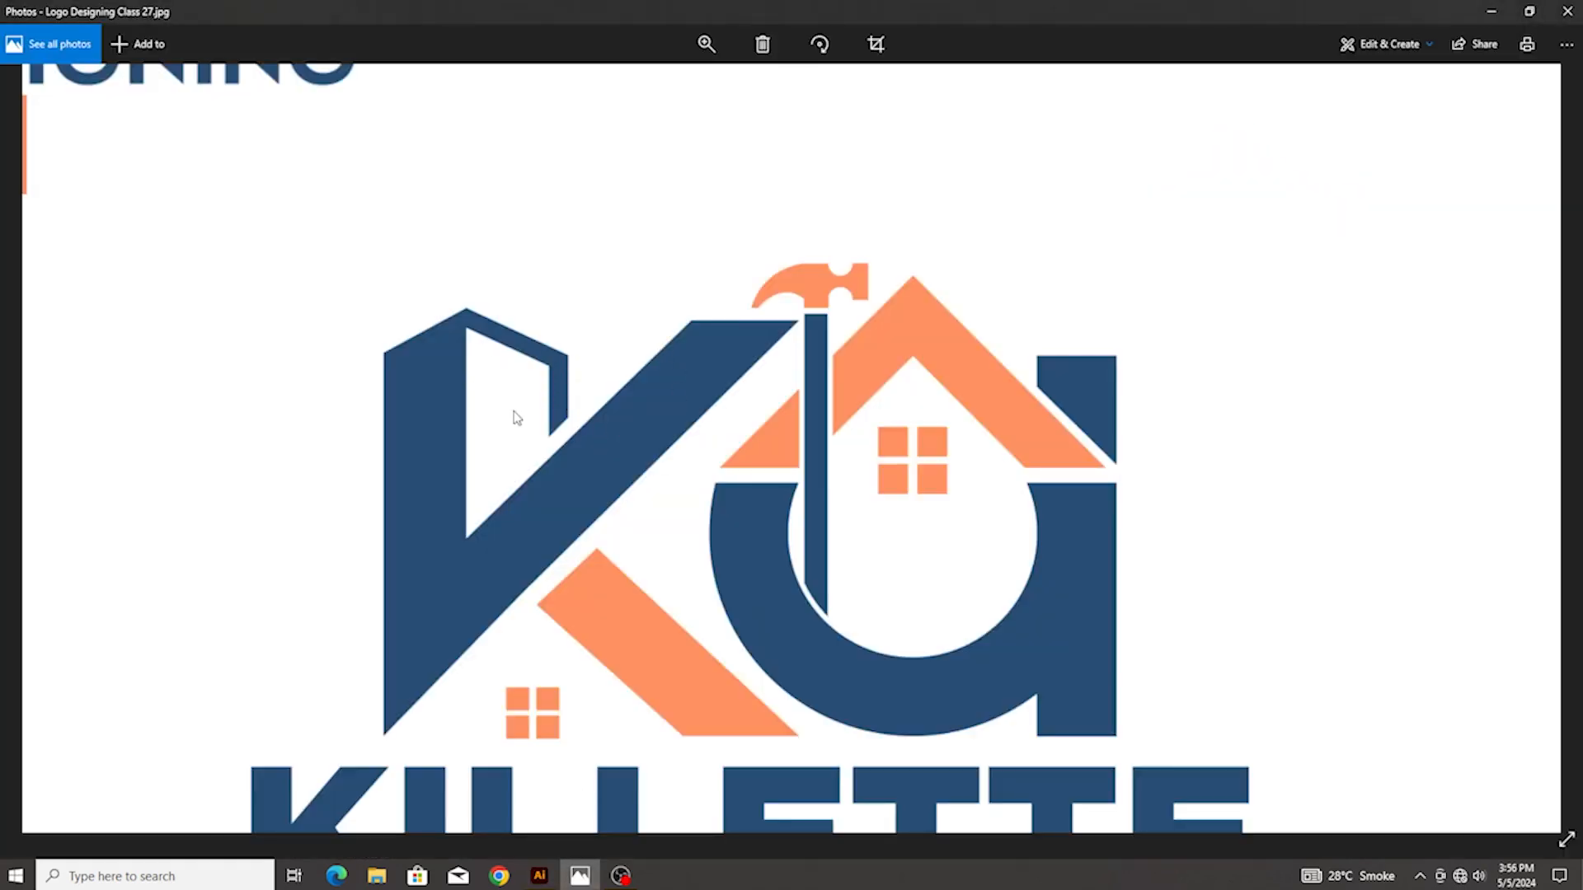
click(539, 875)
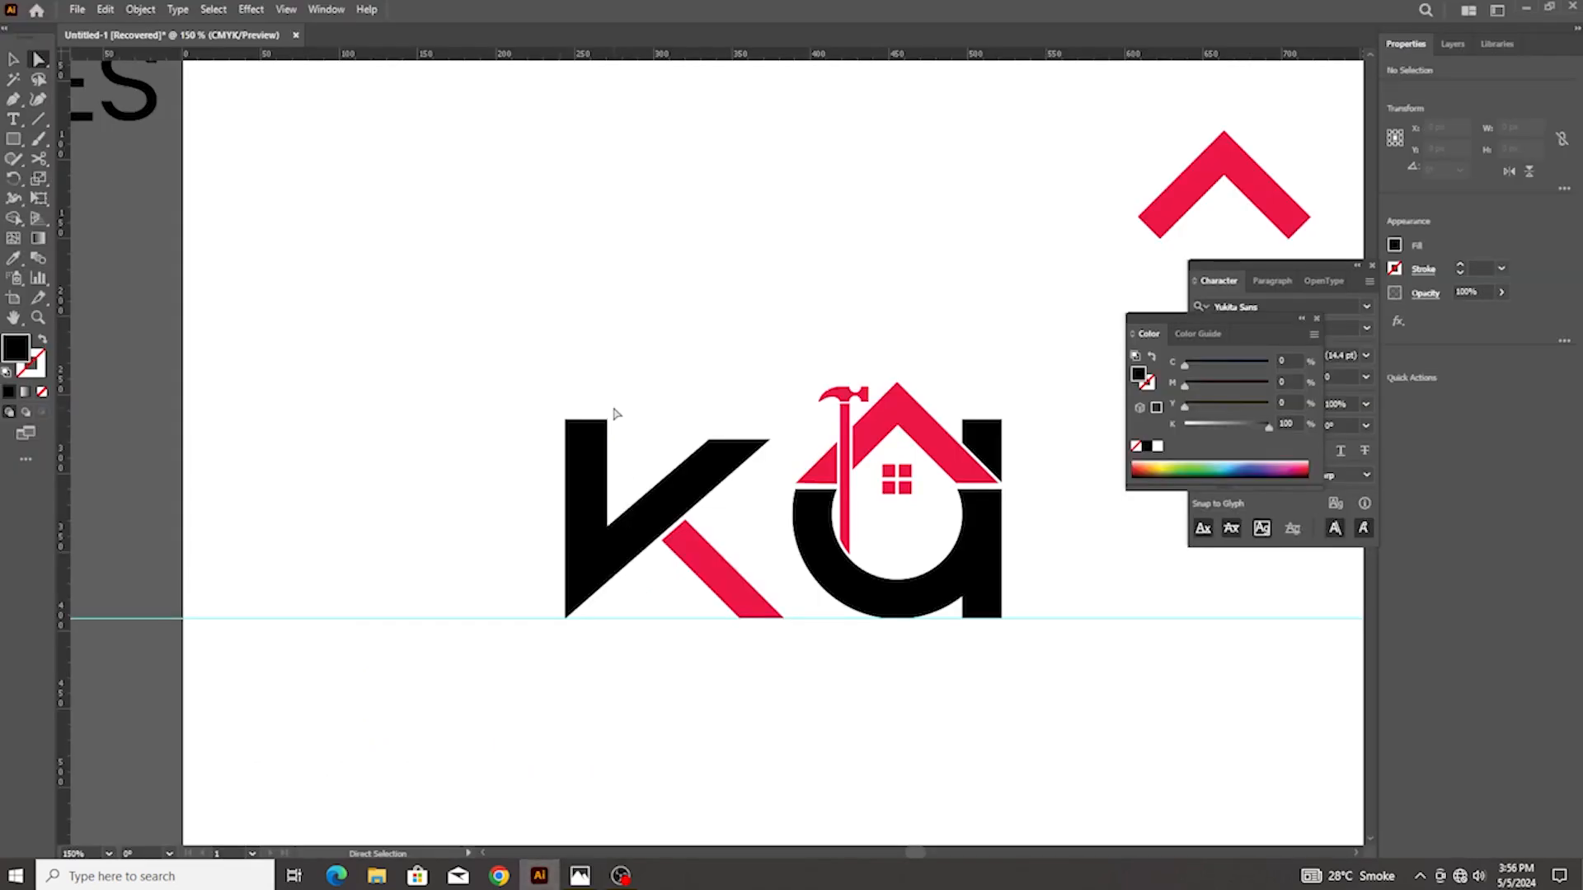
Compare the k's stem with the reference logo in the image viewer, ending back in Illustrator
scroll(594, 430, up, 1)
scroll(598, 444, up, 1)
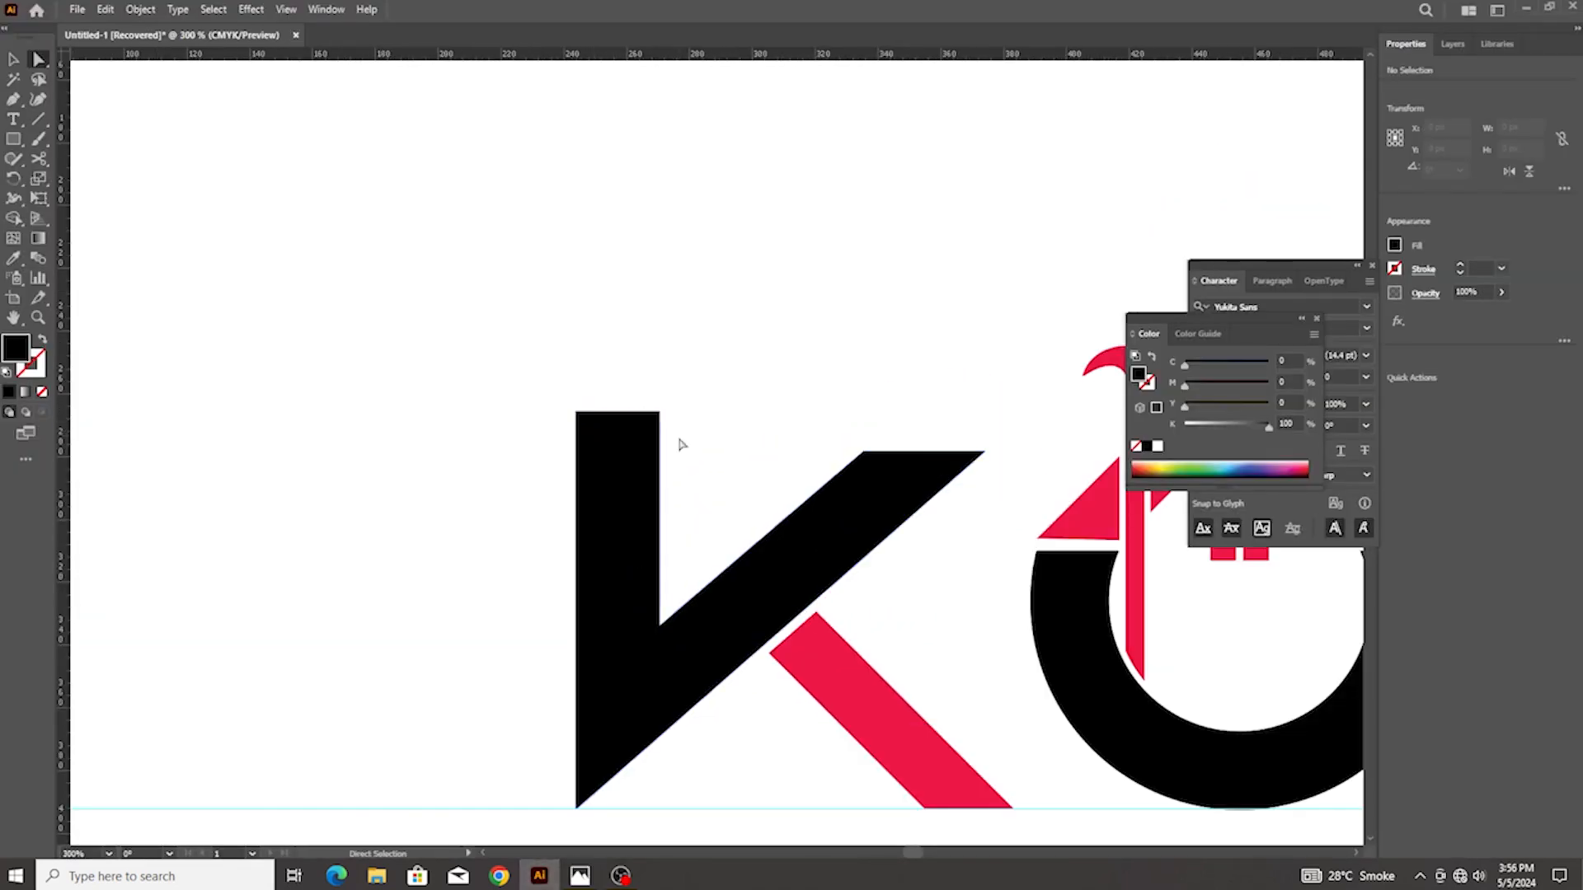
scroll(680, 441, down, 2)
click(580, 876)
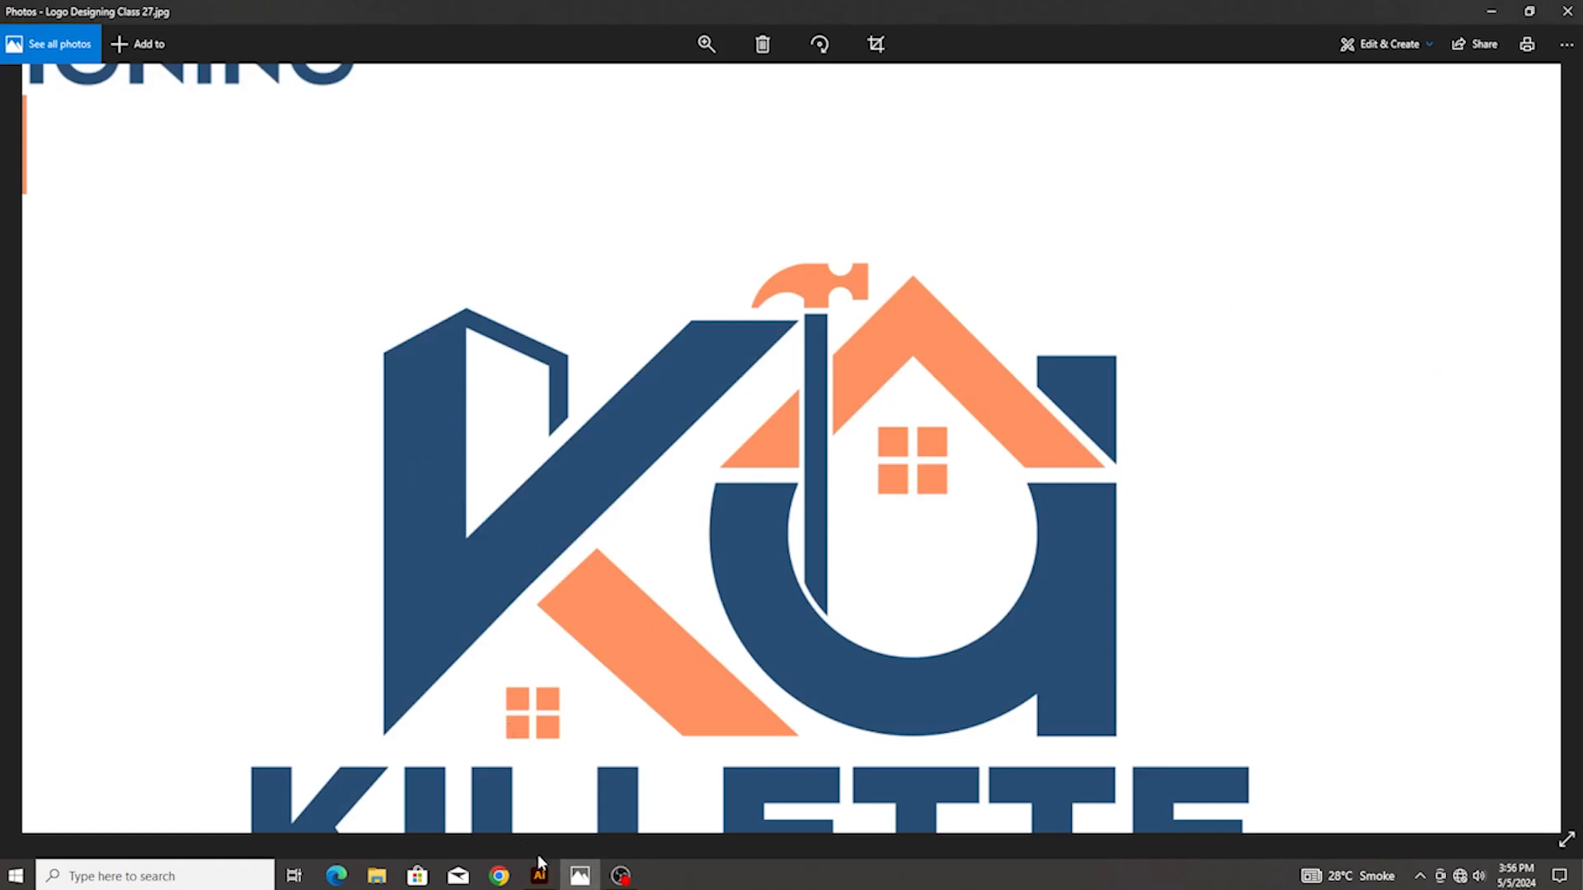
click(539, 876)
Draw a closed rectangular shape with the Pen tool over the right side of the k's stem, extending slightly past its edge
scroll(635, 463, up, 2)
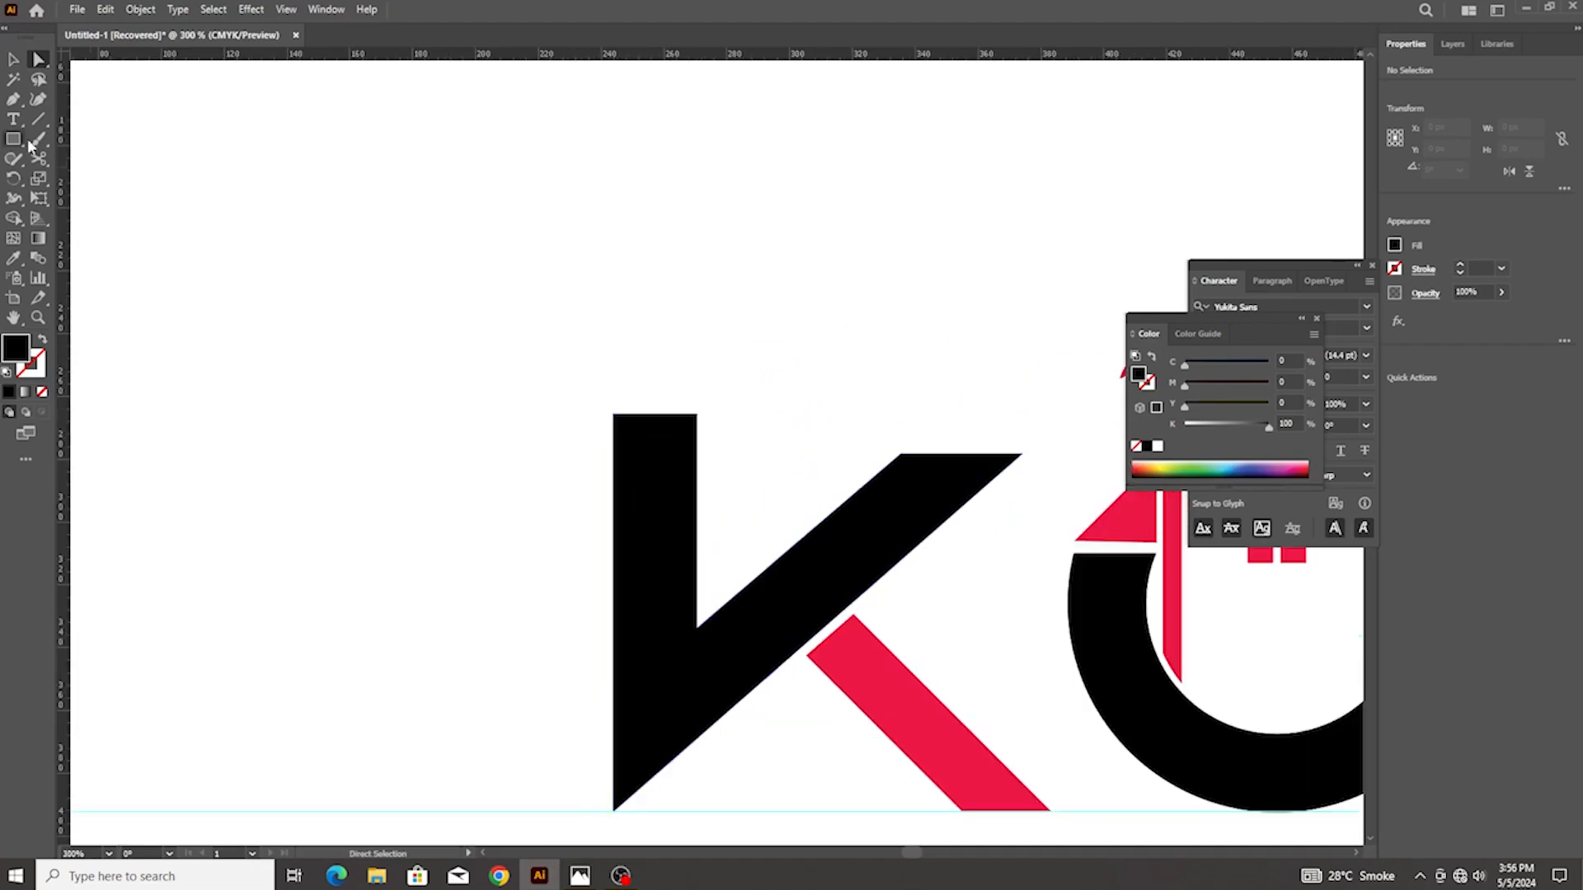
click(15, 99)
scroll(541, 350, right, 1)
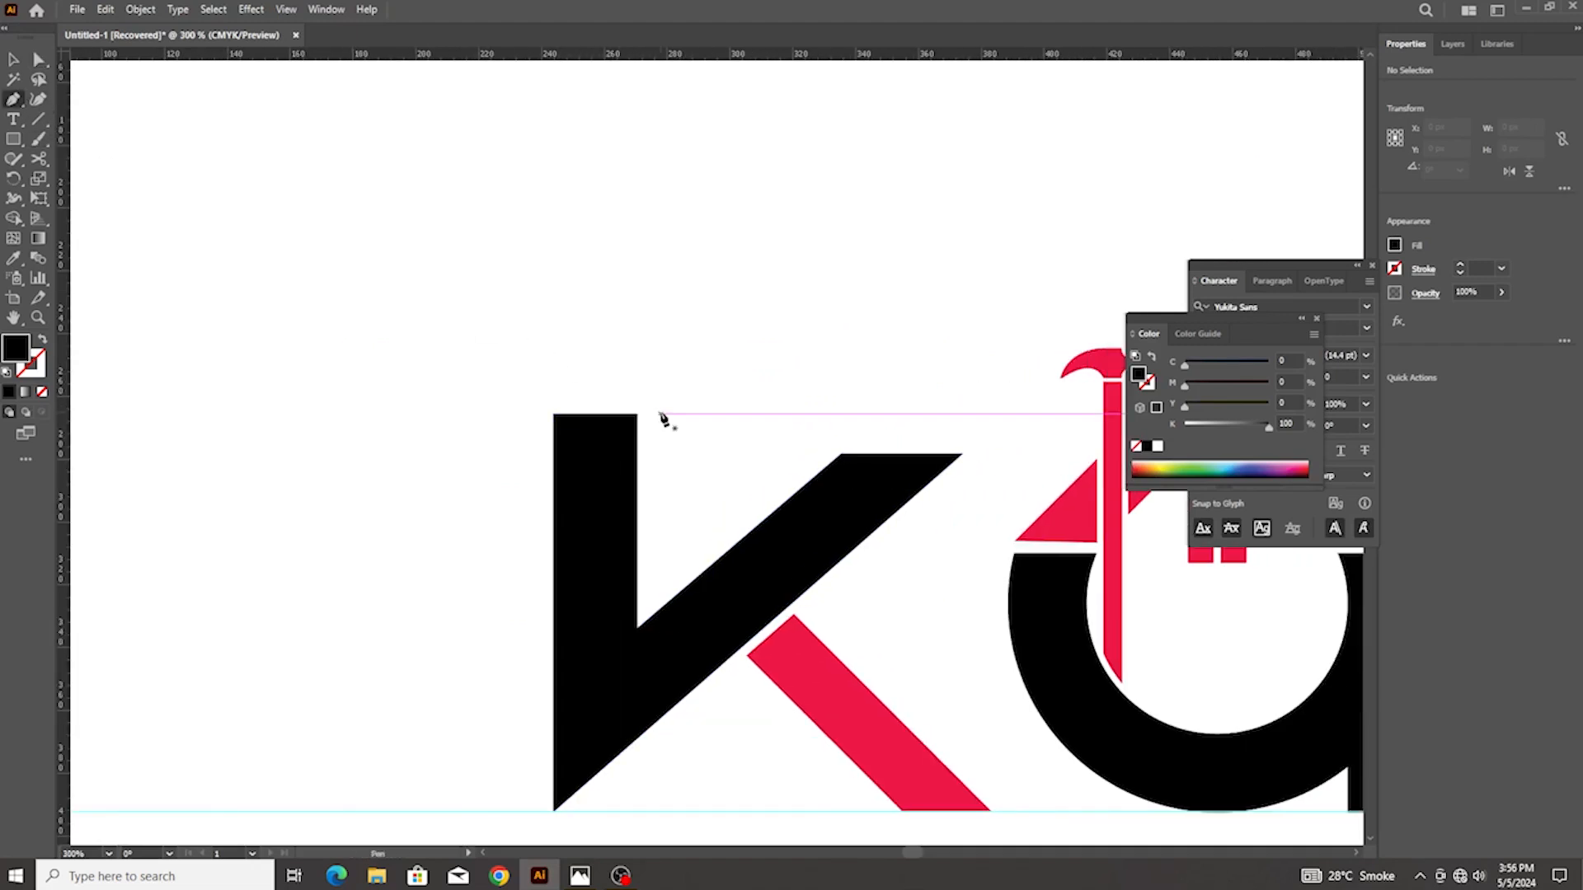
click(660, 415)
click(660, 660)
click(599, 660)
click(595, 530)
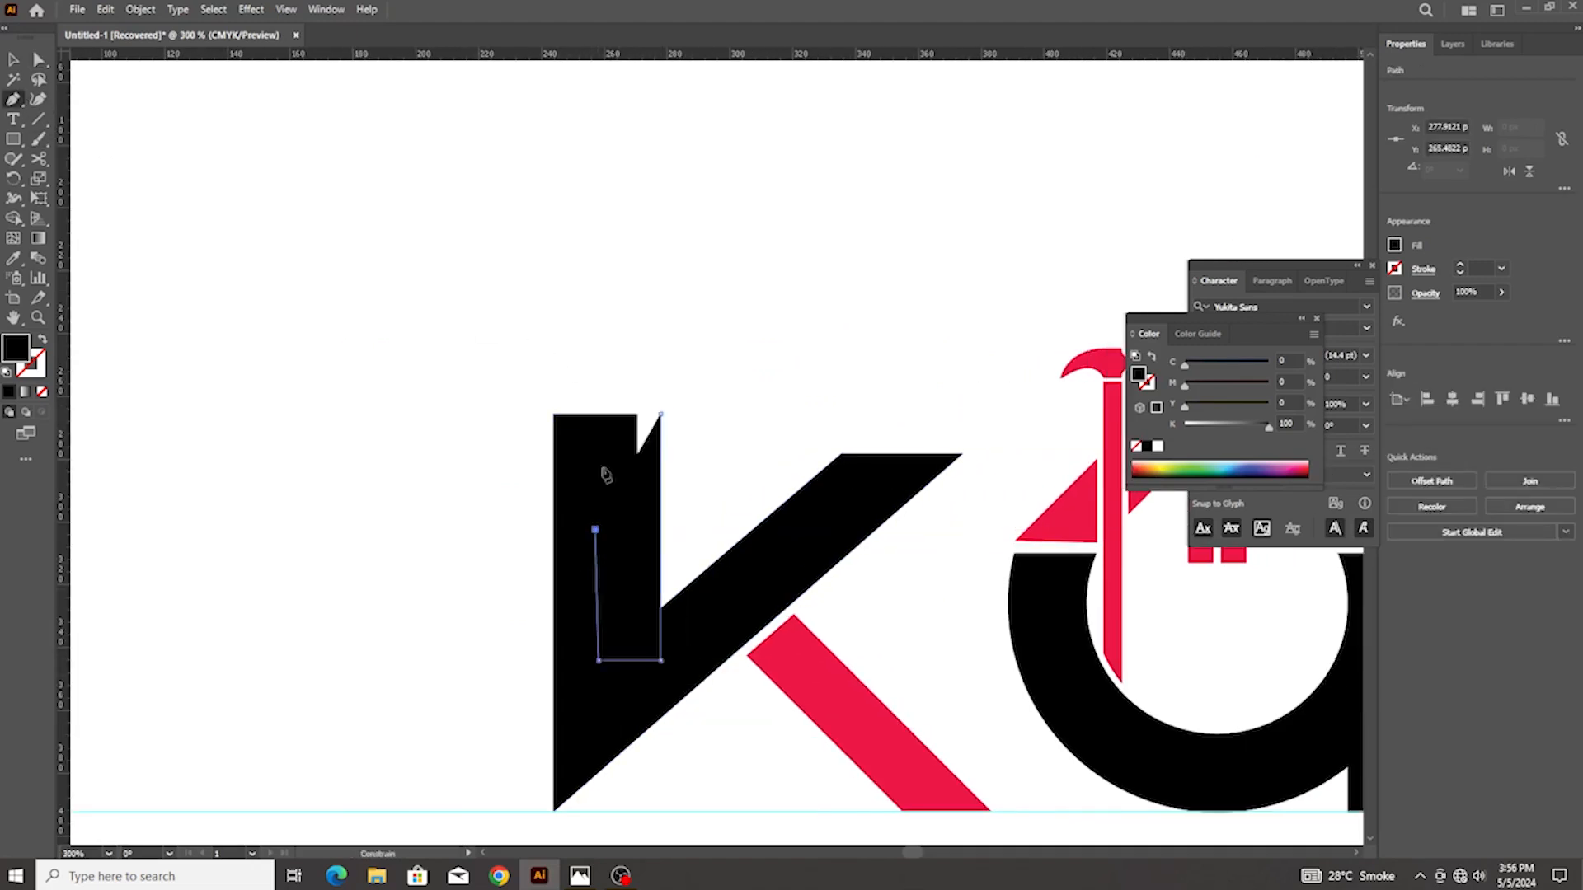
click(595, 415)
click(660, 414)
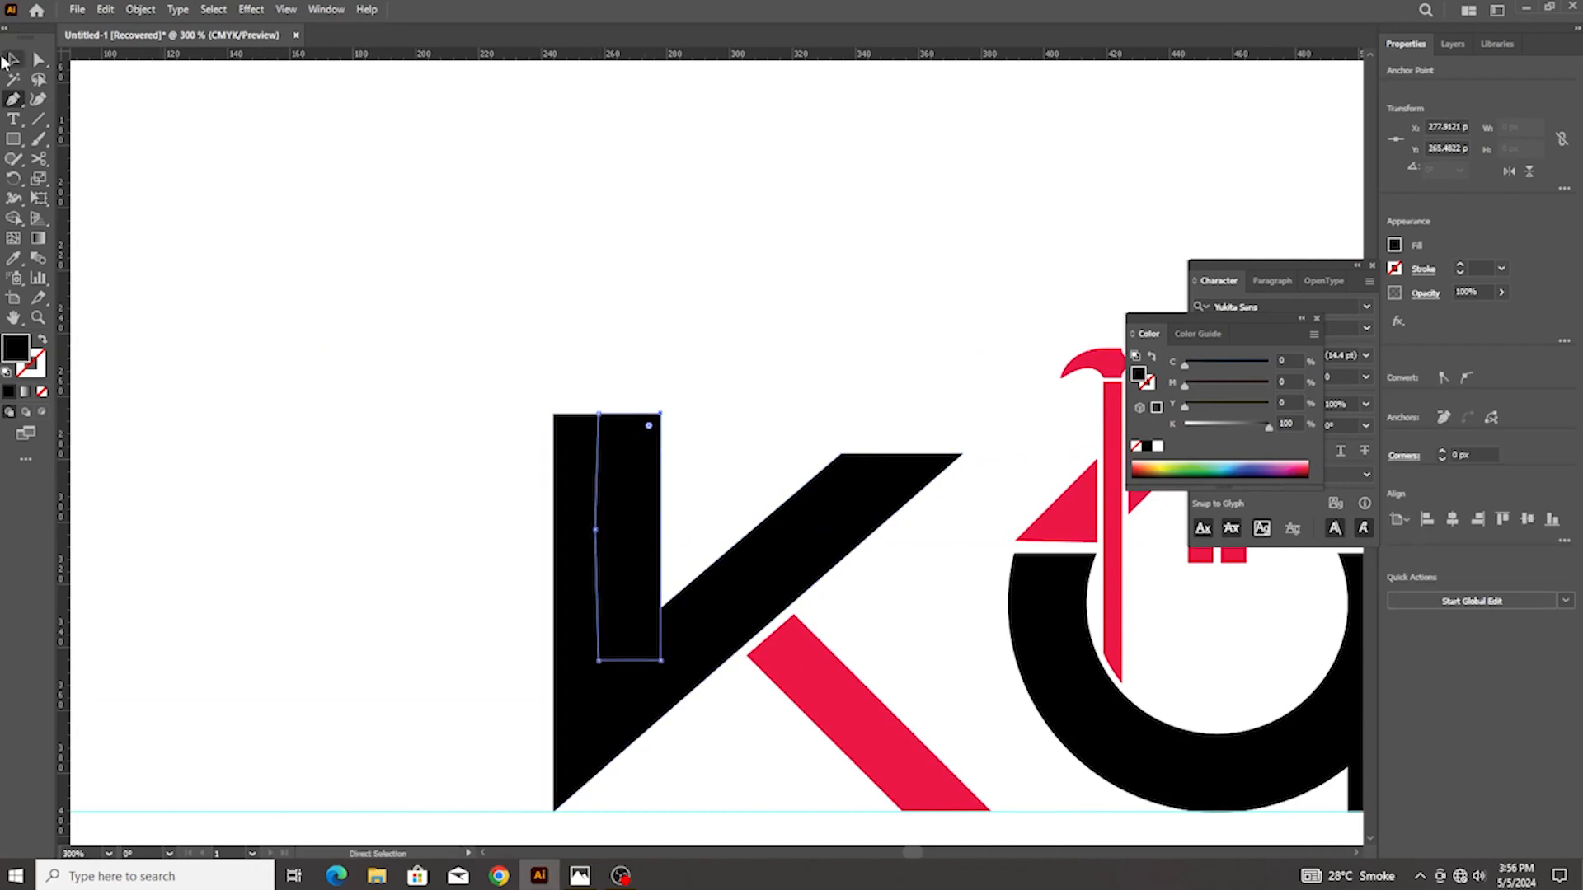
Select the k and the new rectangle and unite them into one shape with a wider stem
key(v)
drag(417, 242, 647, 437)
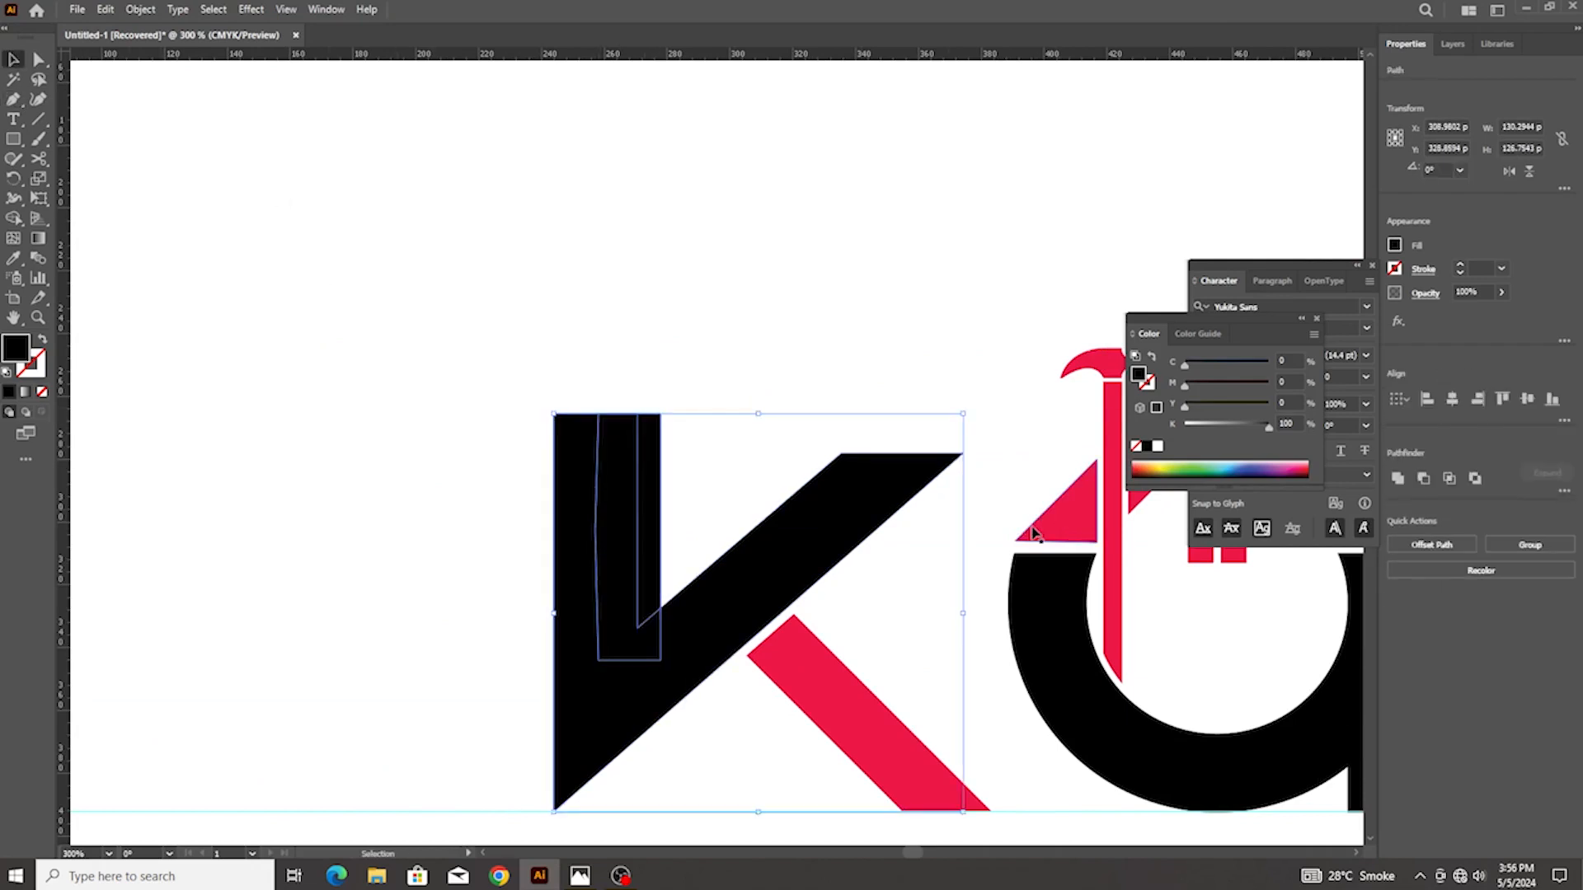
click(1399, 478)
Add anchor points along the top edge of the k's stem and delete them again
scroll(659, 415, up, 1)
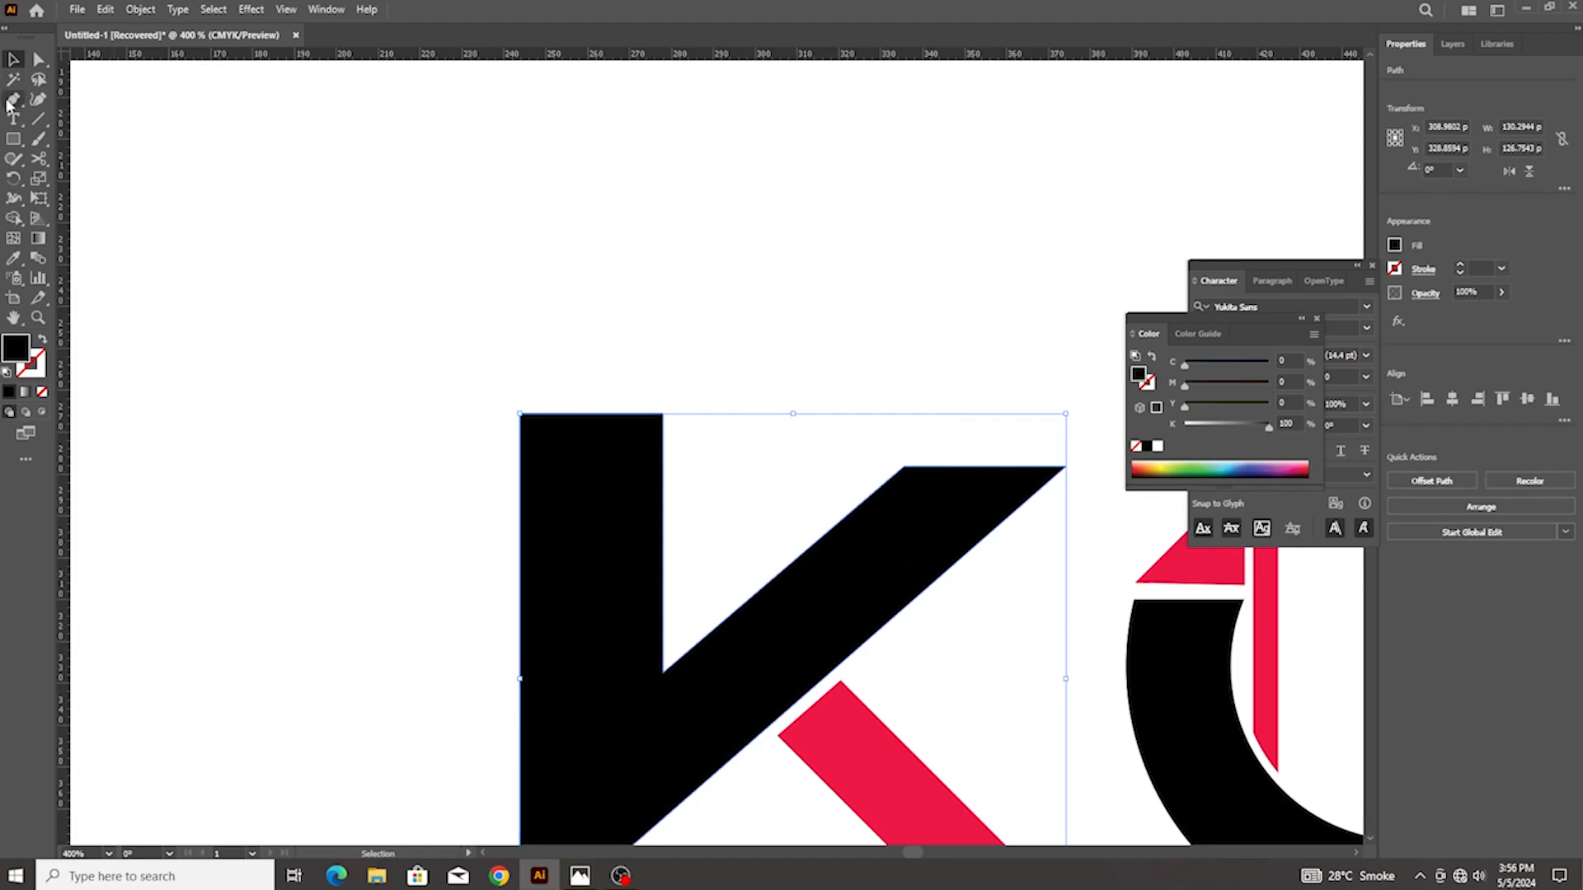
drag(10, 105, 123, 117)
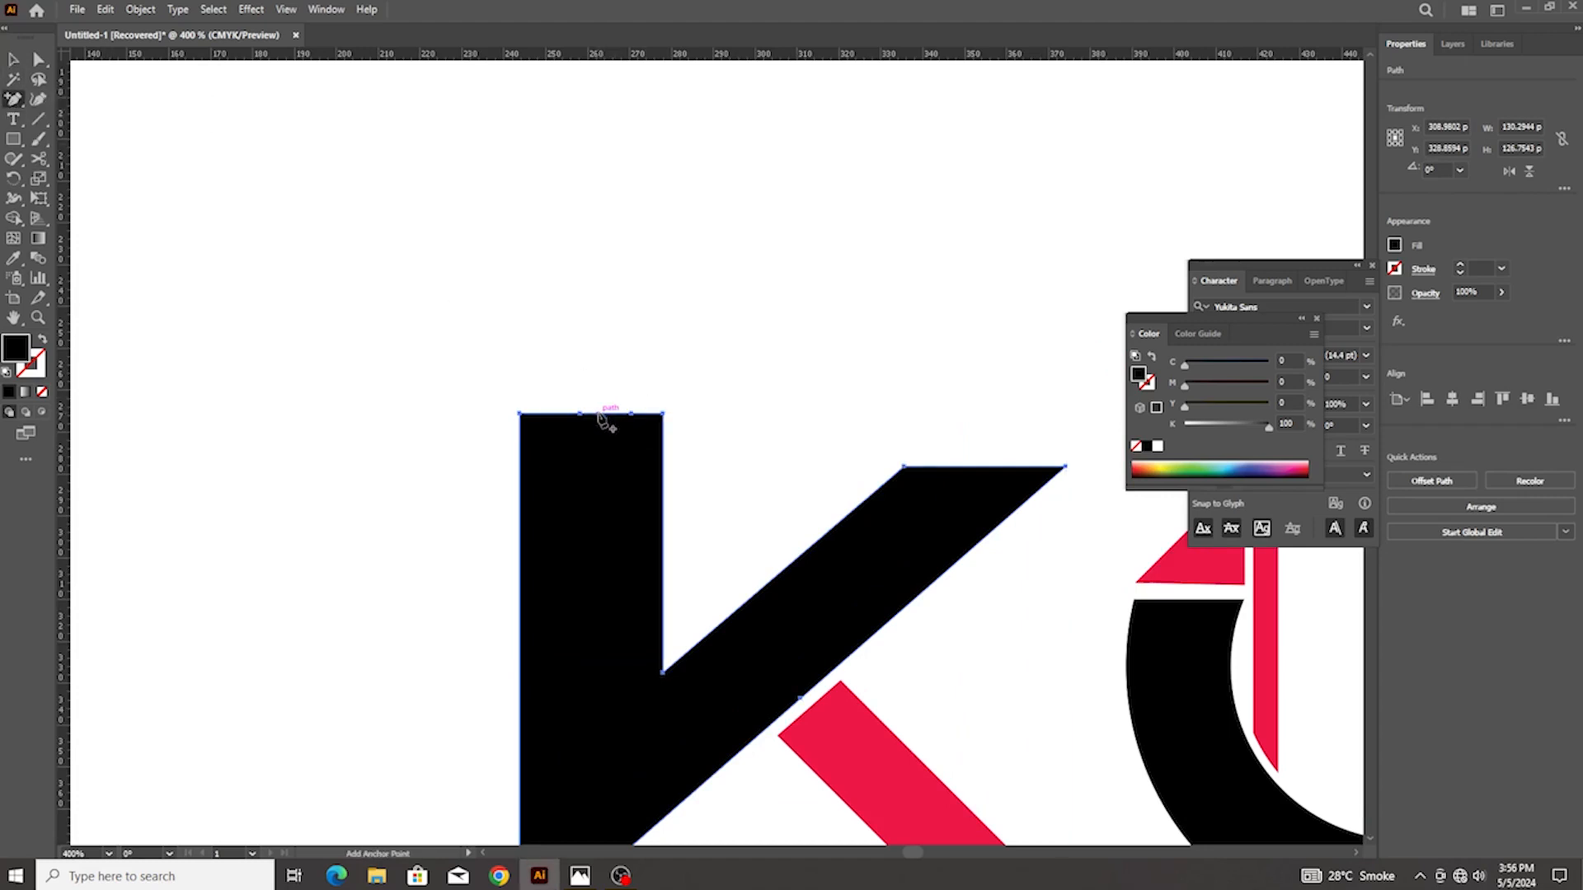
scroll(601, 421, up, 1)
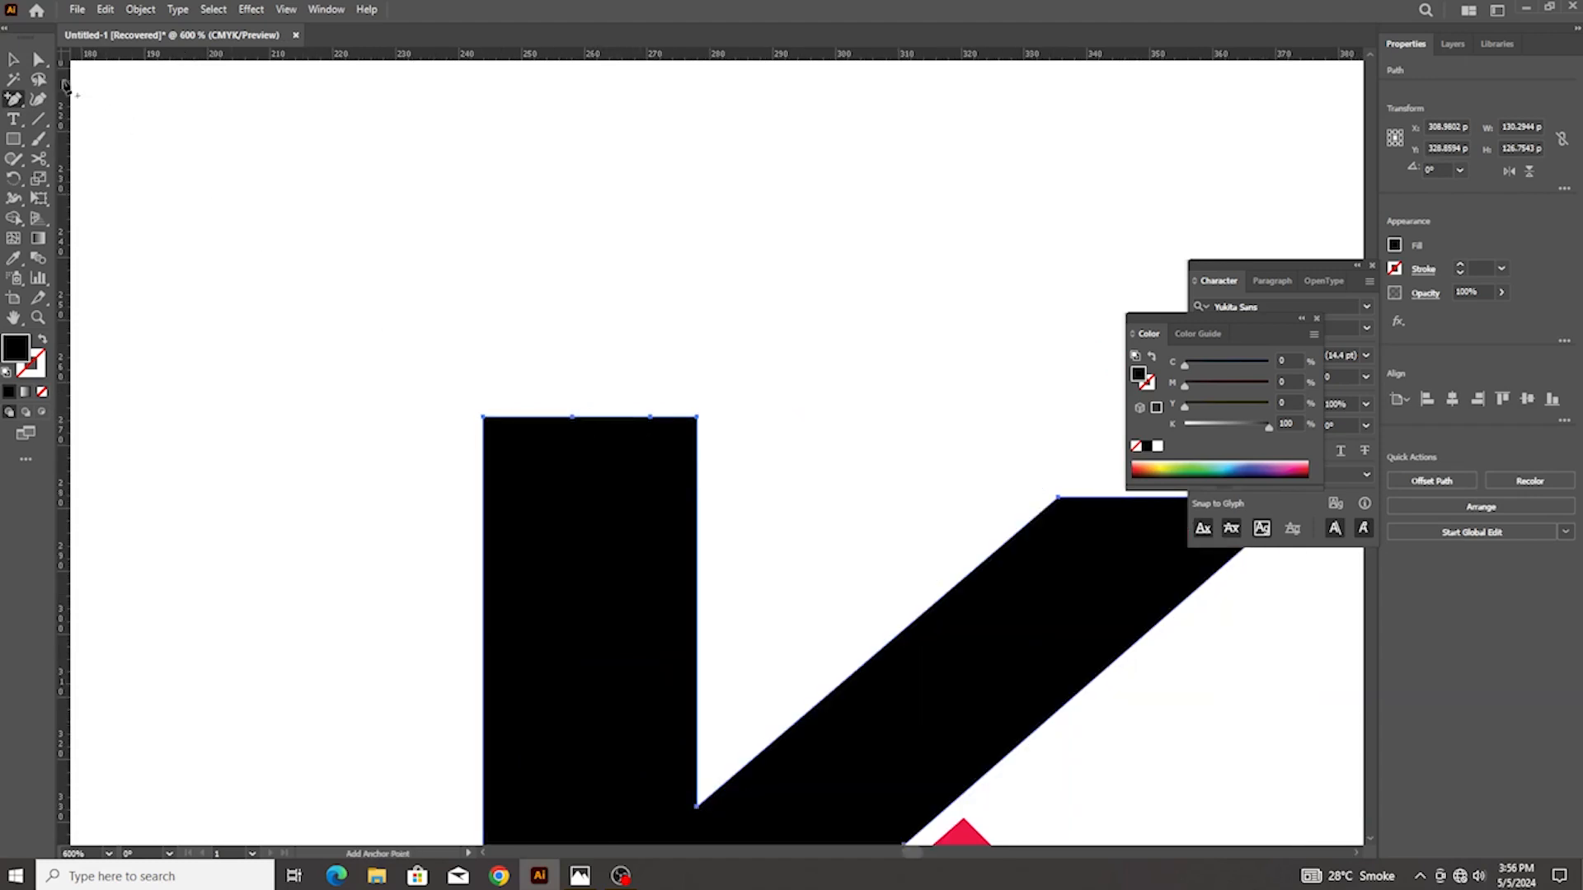
click(38, 59)
click(573, 418)
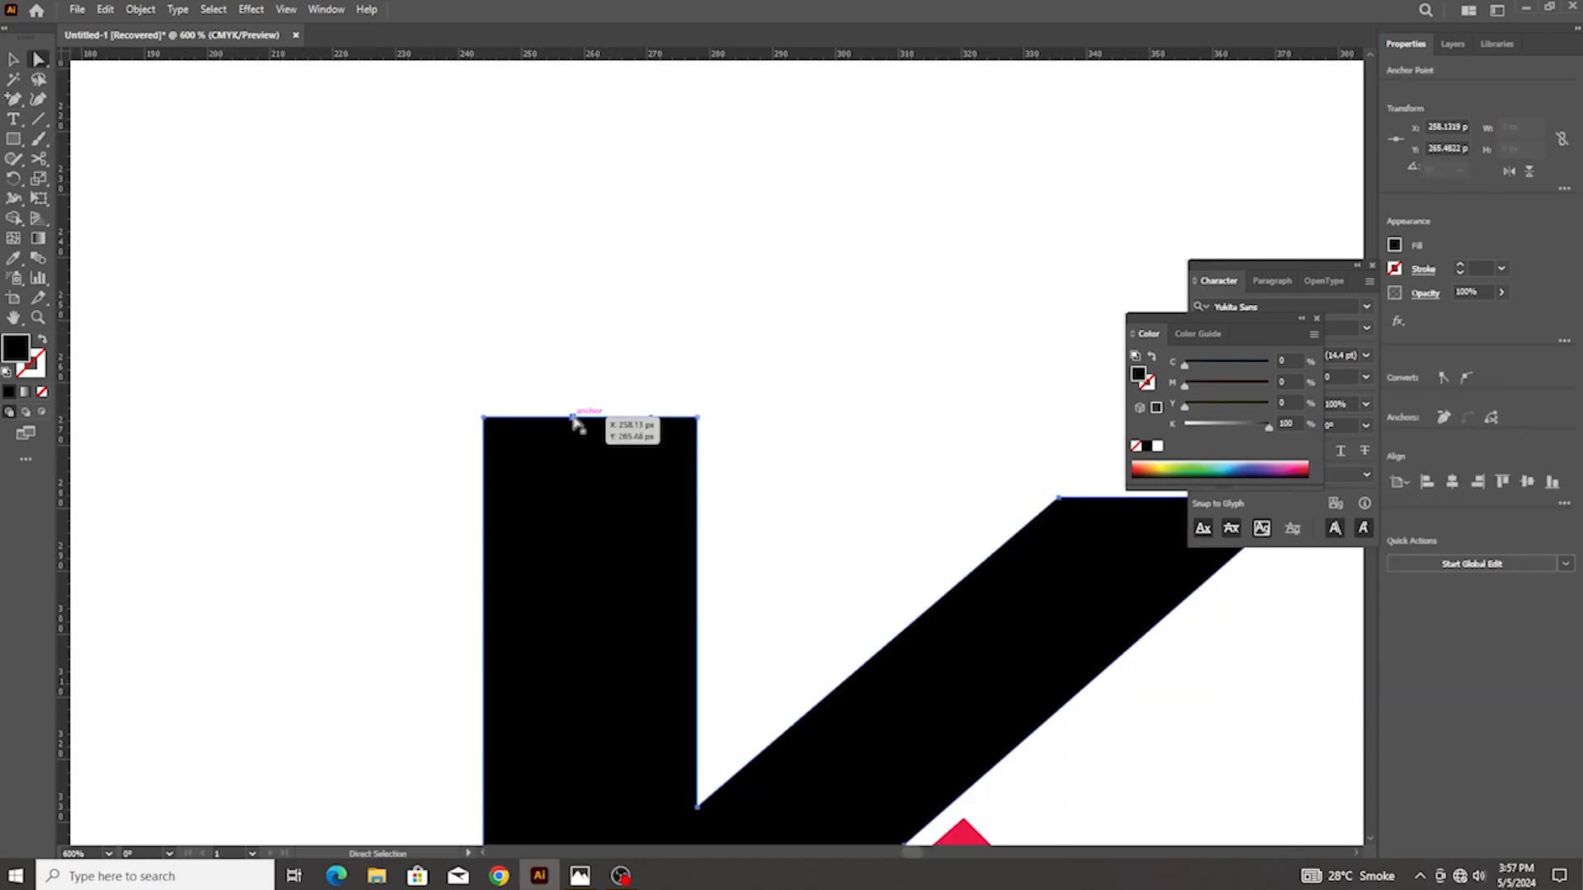
click(576, 424)
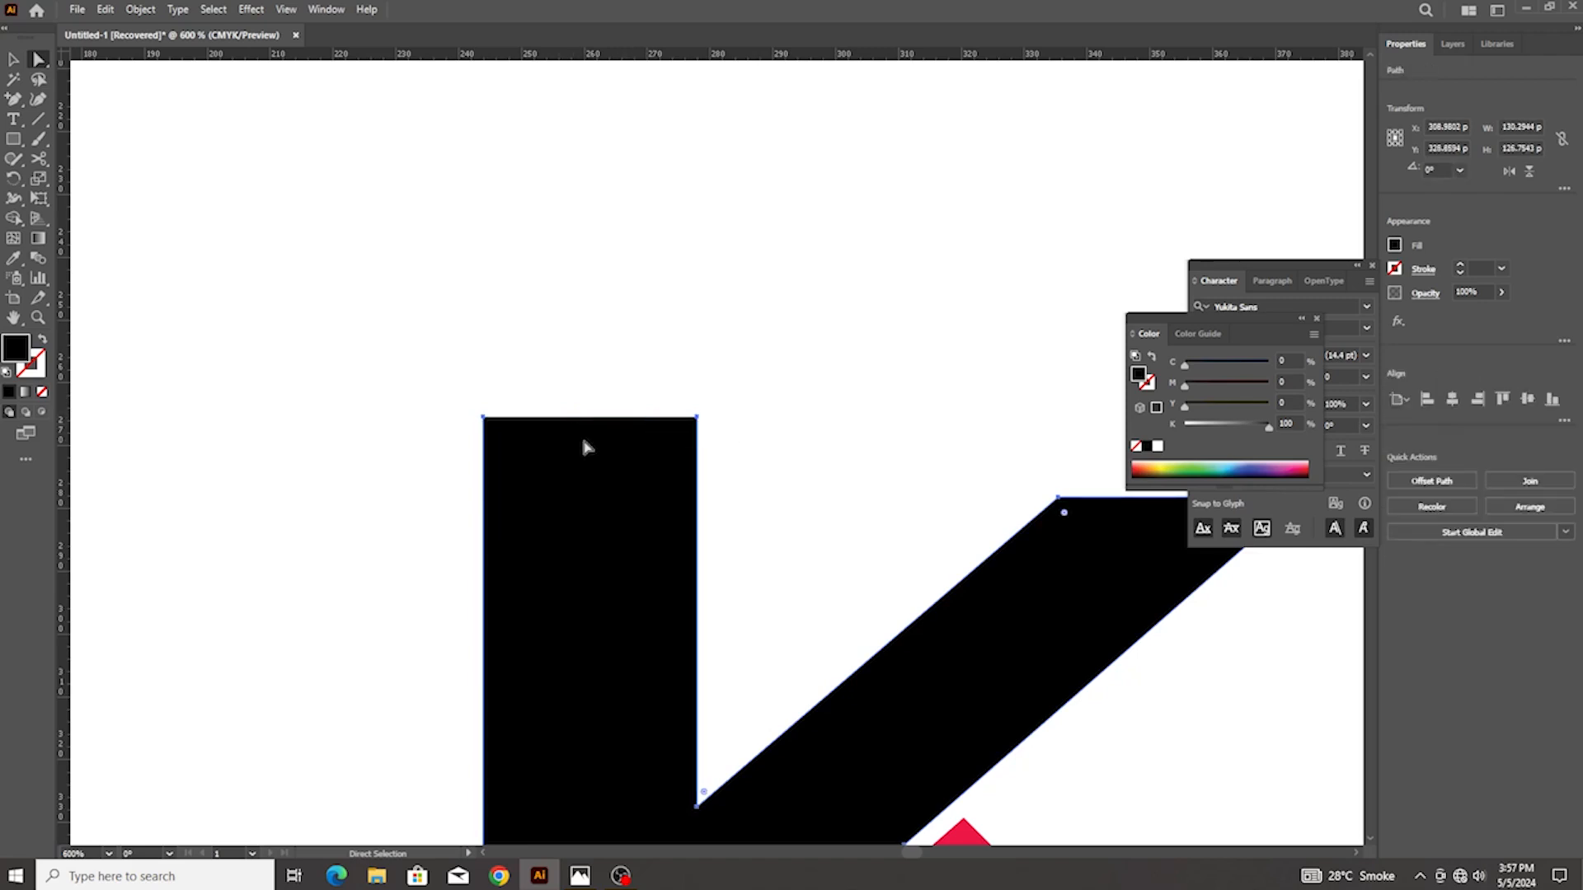
Try to add an anchor point midway along the top edge of the k's stem
click(9, 66)
drag(482, 321, 648, 507)
click(13, 99)
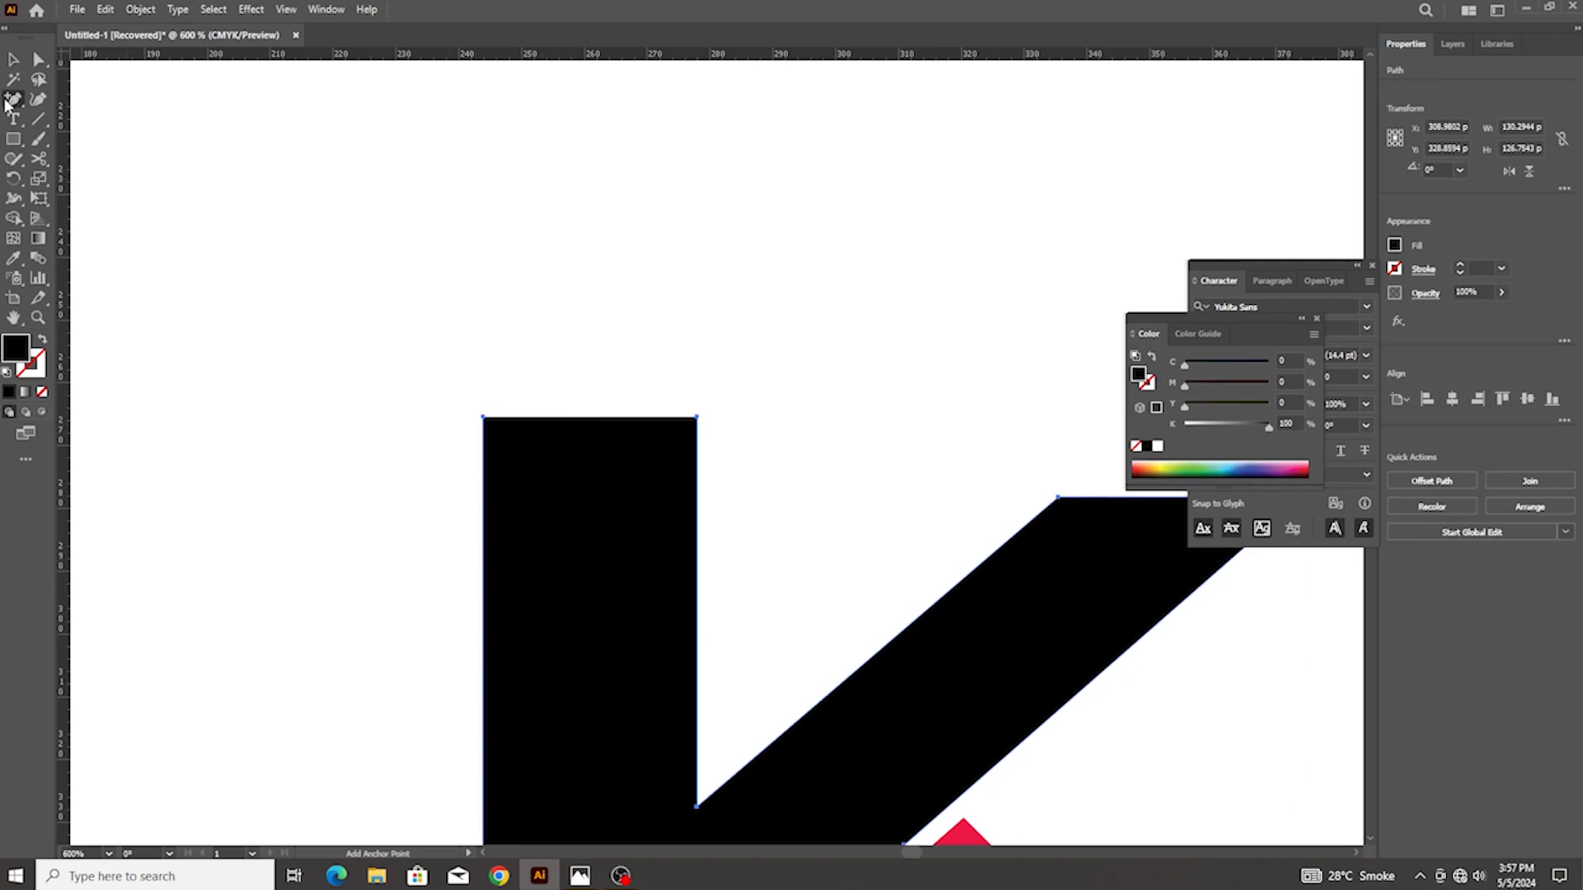
click(585, 418)
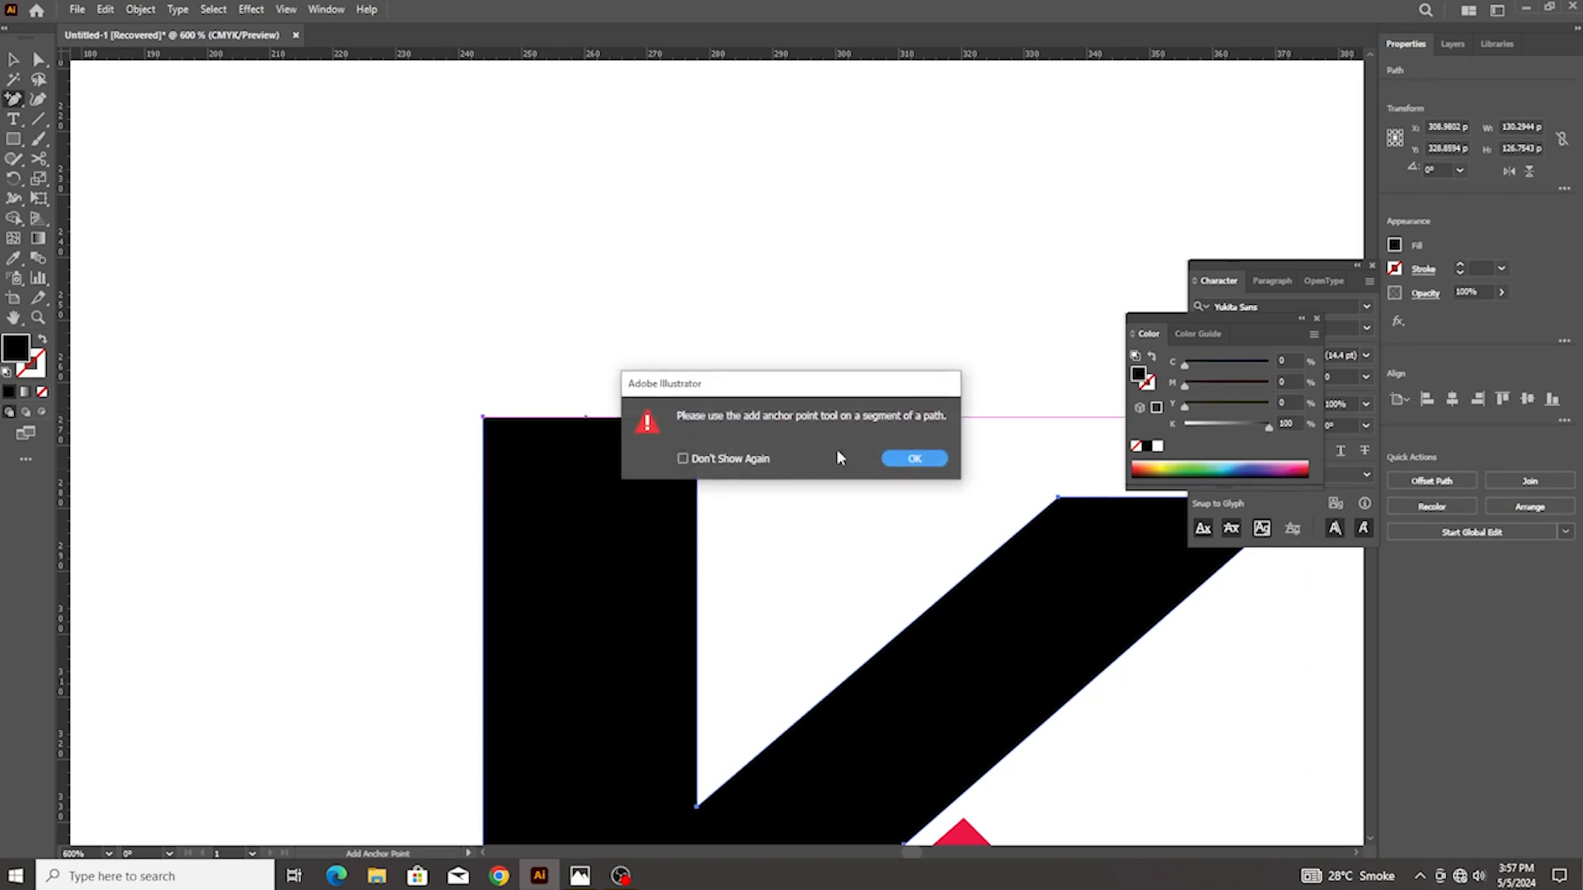
click(911, 459)
Swap the k's fill and stroke to show its outline and close the open top of the stem with the Pen tool
click(13, 62)
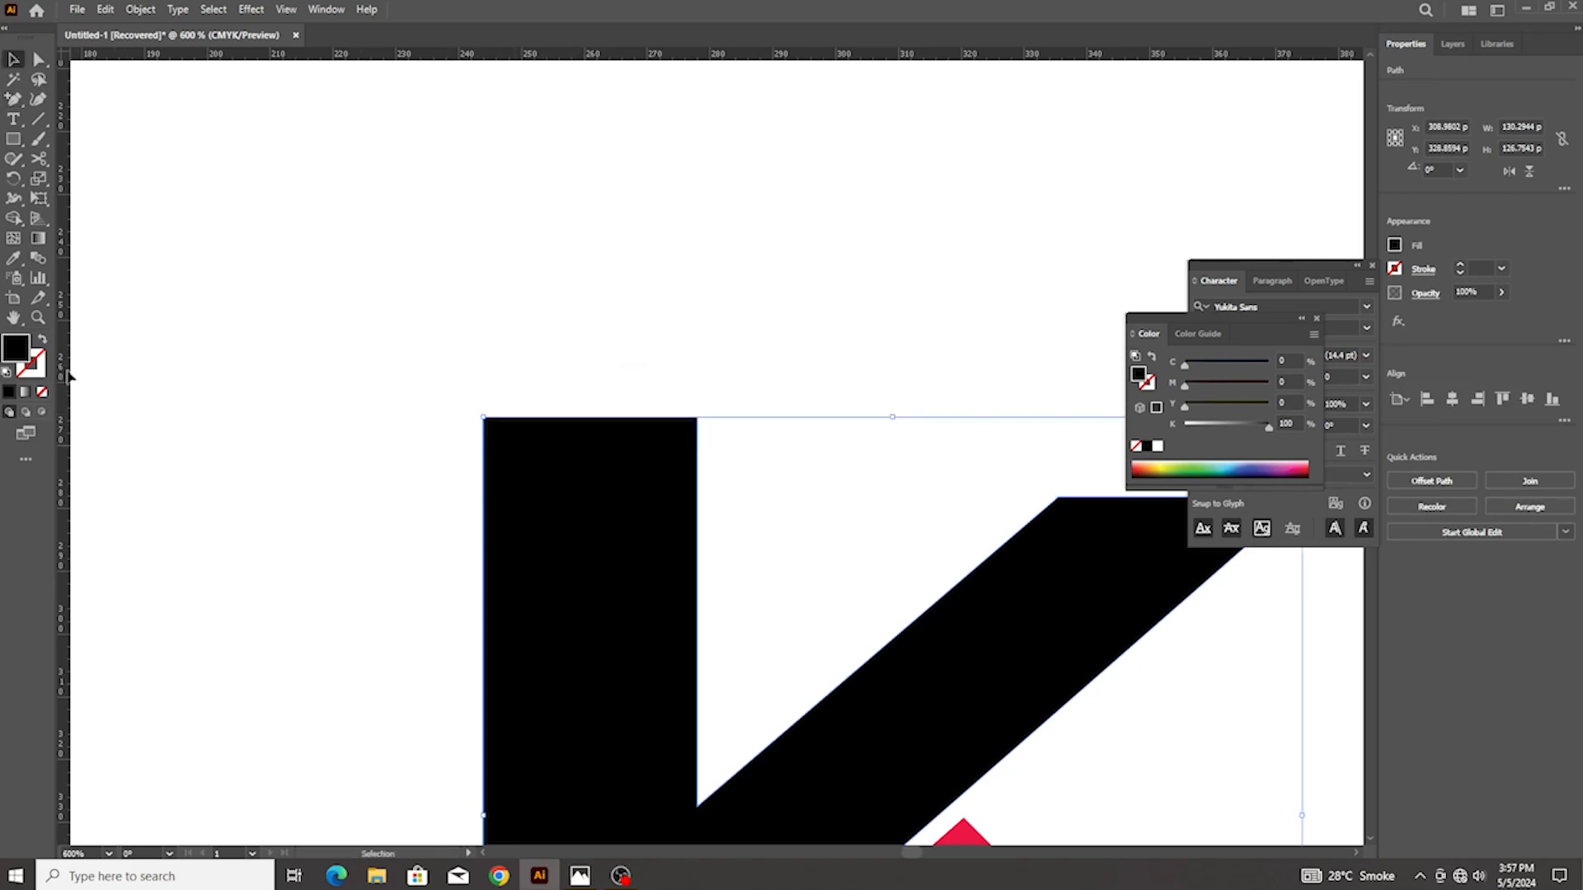
click(42, 341)
scroll(480, 404, down, 2)
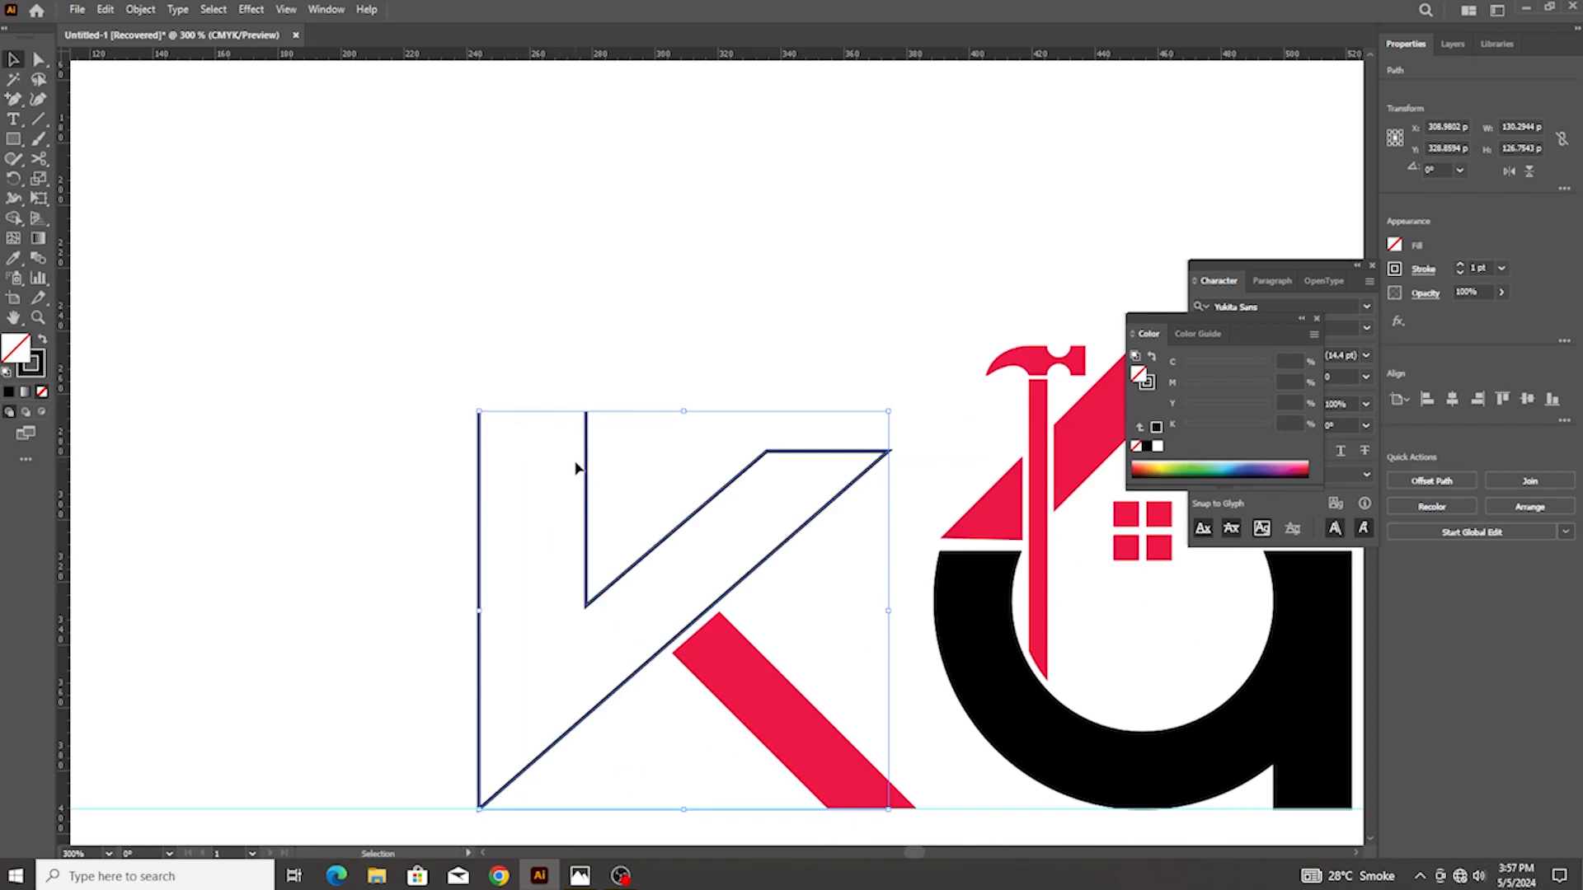
scroll(576, 468, down, 3)
scroll(470, 421, up, 4)
click(13, 99)
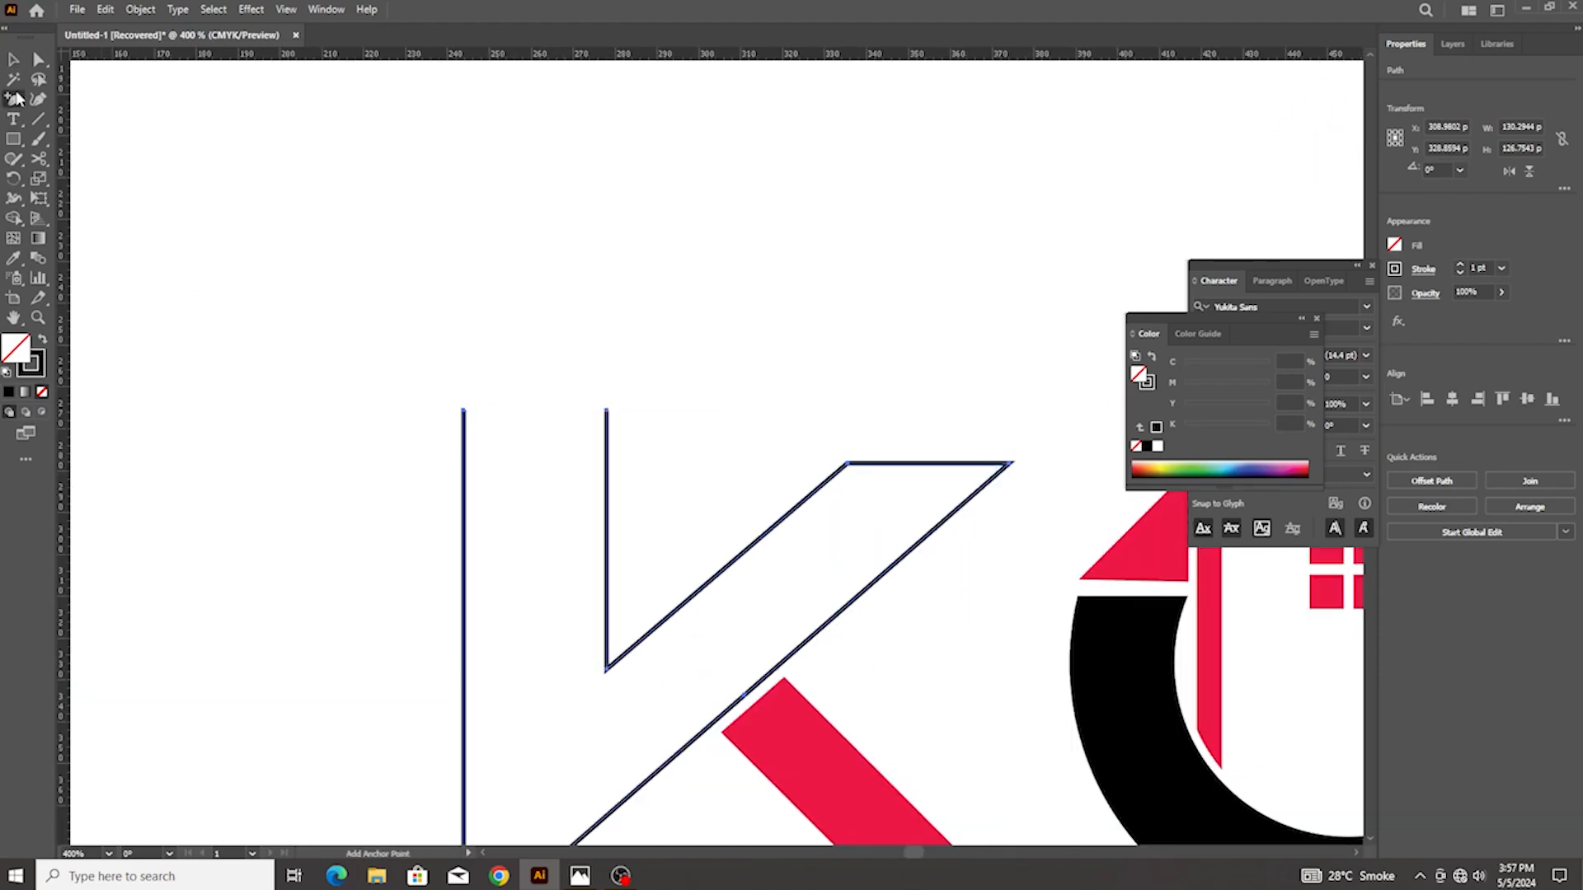
click(463, 409)
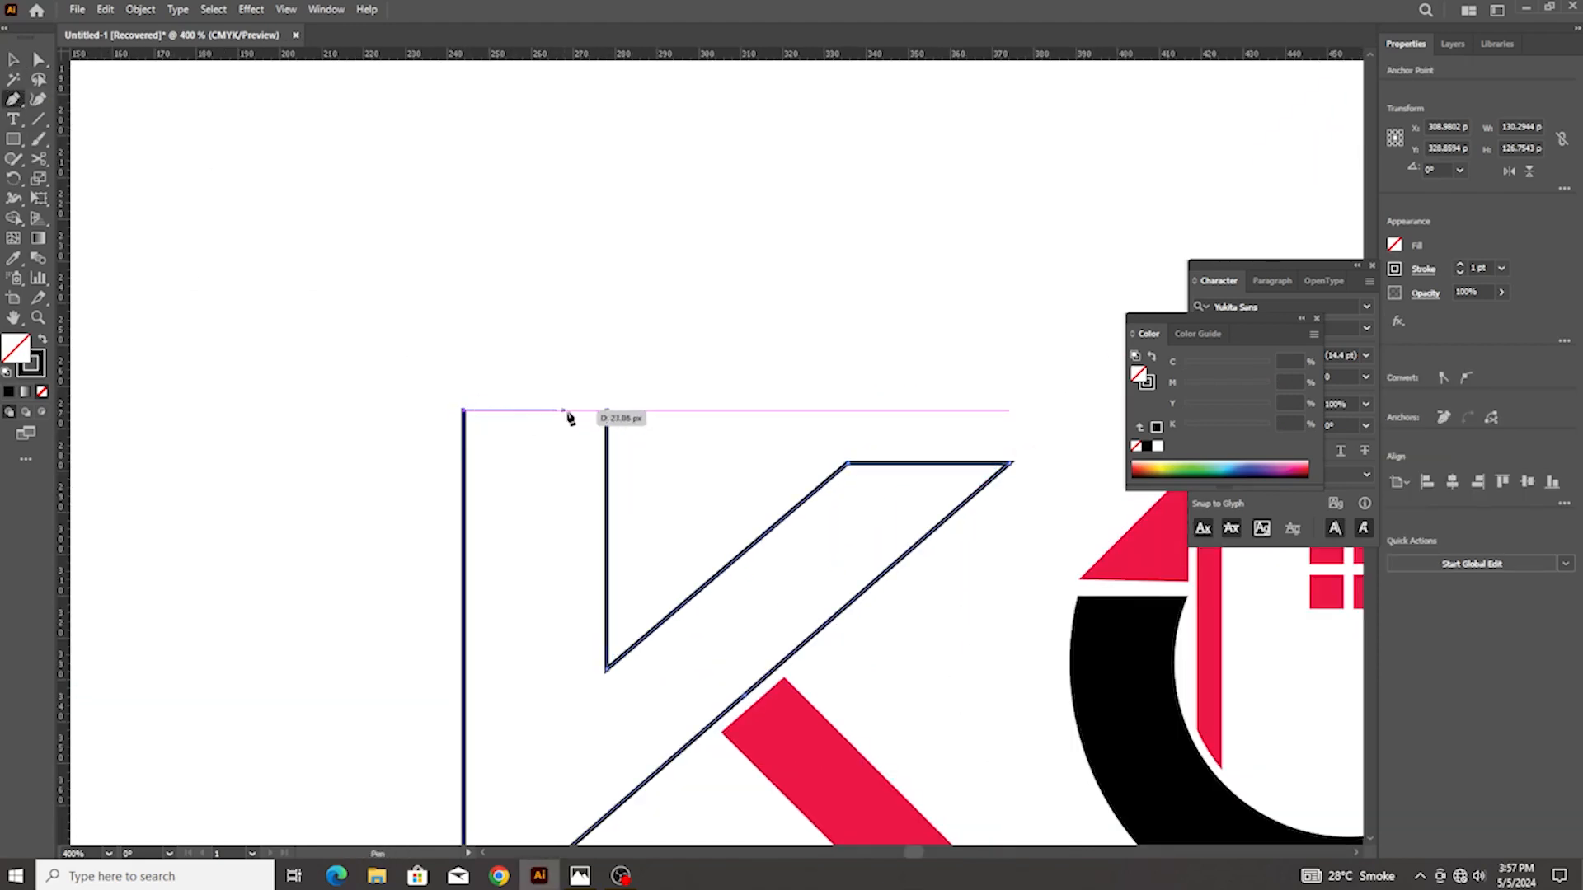
click(606, 410)
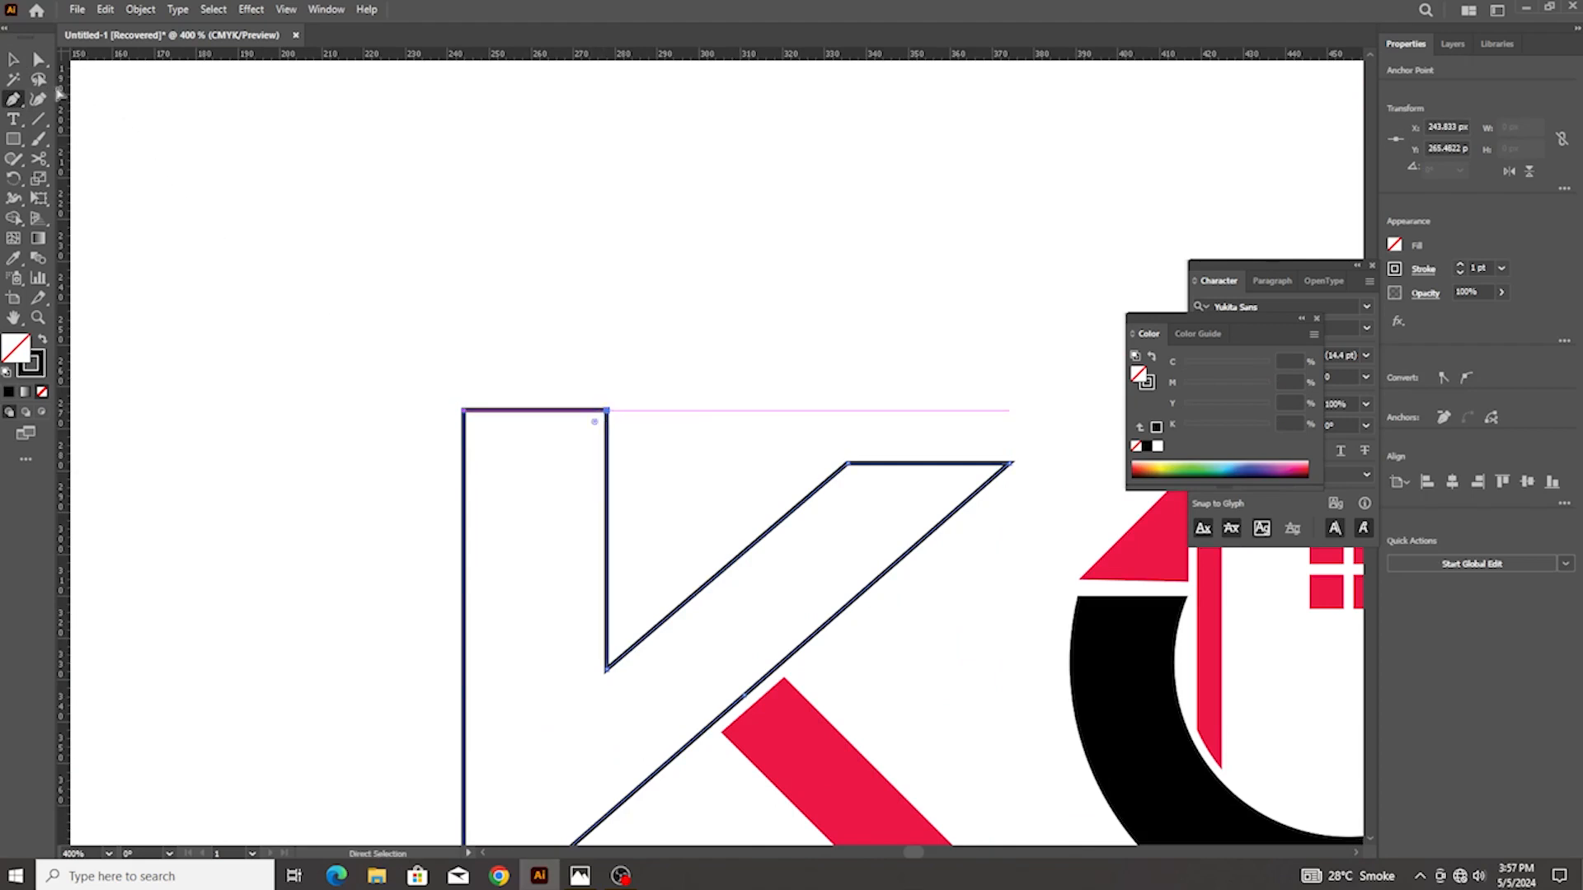
Reselect the k outline and add an anchor point at the middle of the stem's top edge
click(14, 59)
click(569, 356)
scroll(569, 353, down, 2)
drag(528, 343, 606, 437)
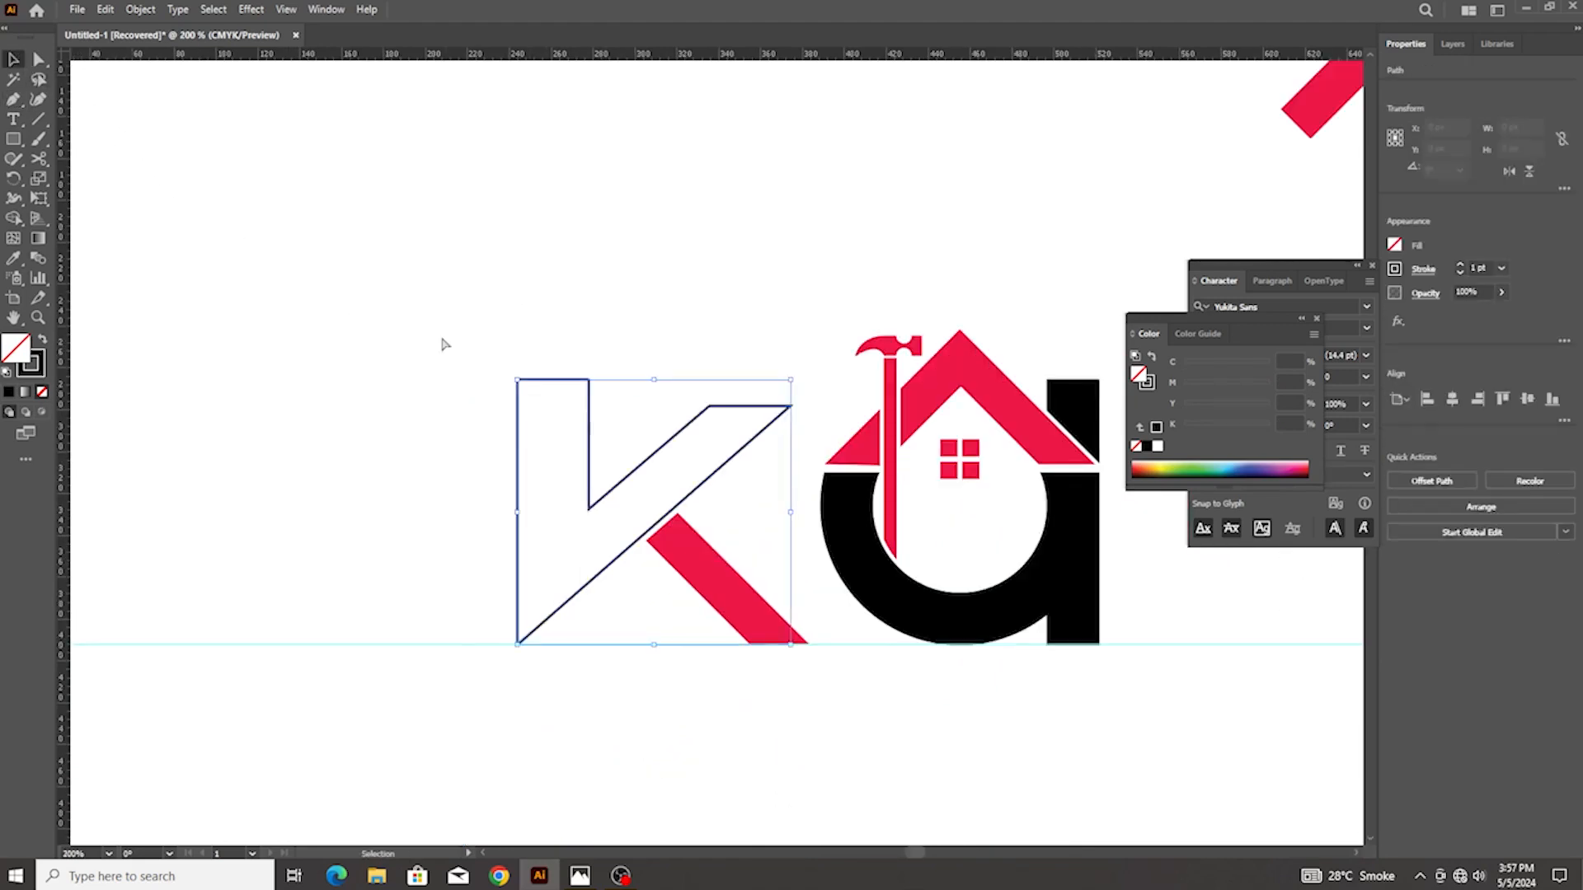
scroll(443, 344, up, 3)
click(13, 99)
click(51, 124)
scroll(377, 268, down, 3)
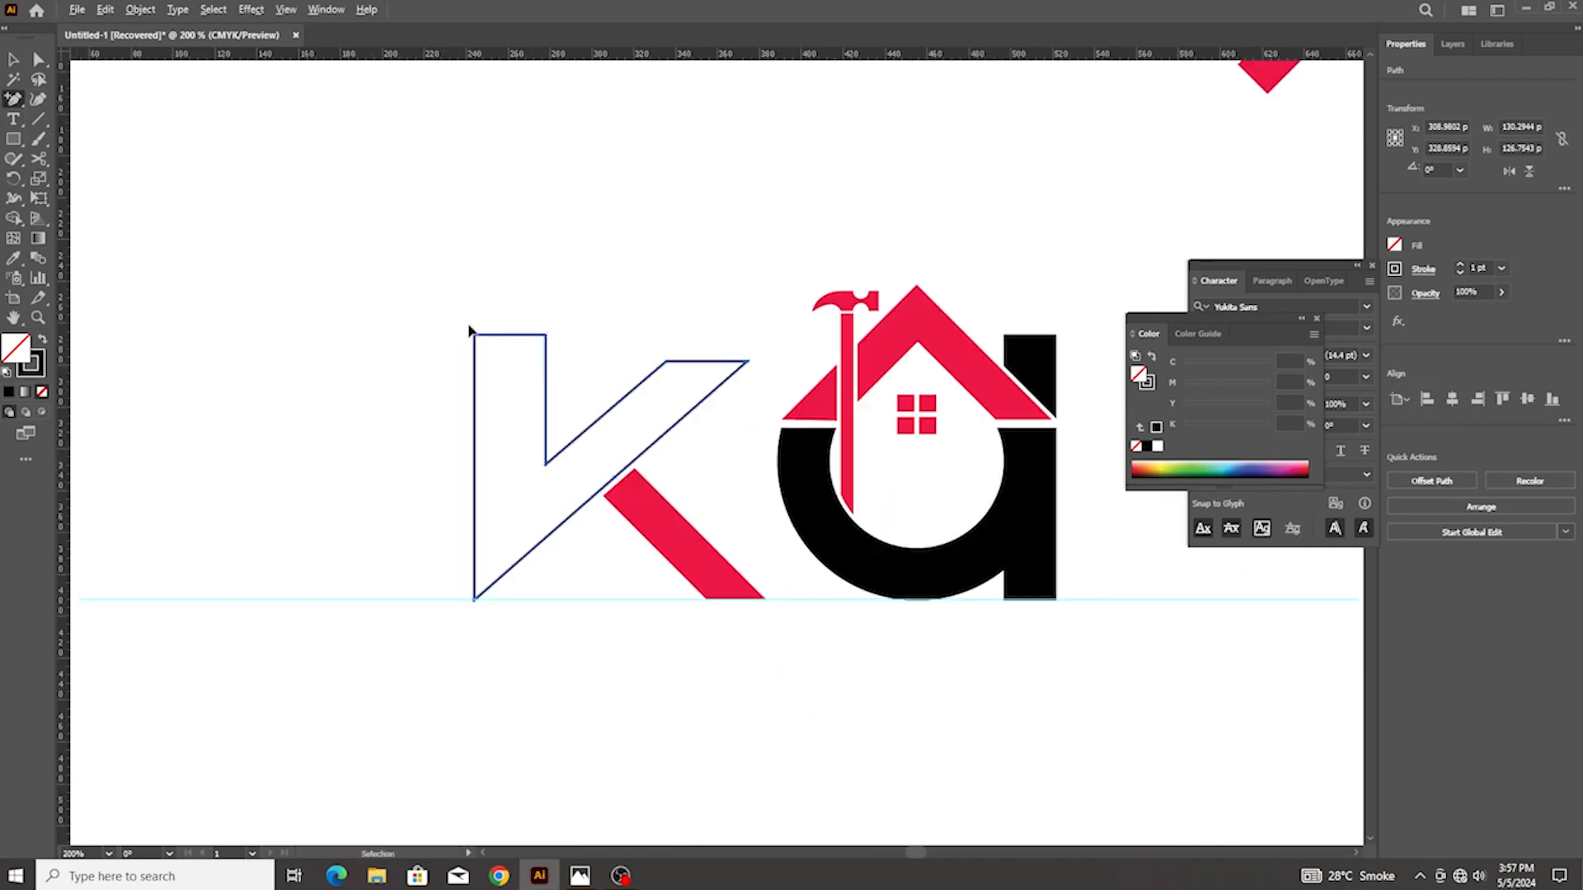
scroll(527, 366, up, 2)
click(492, 306)
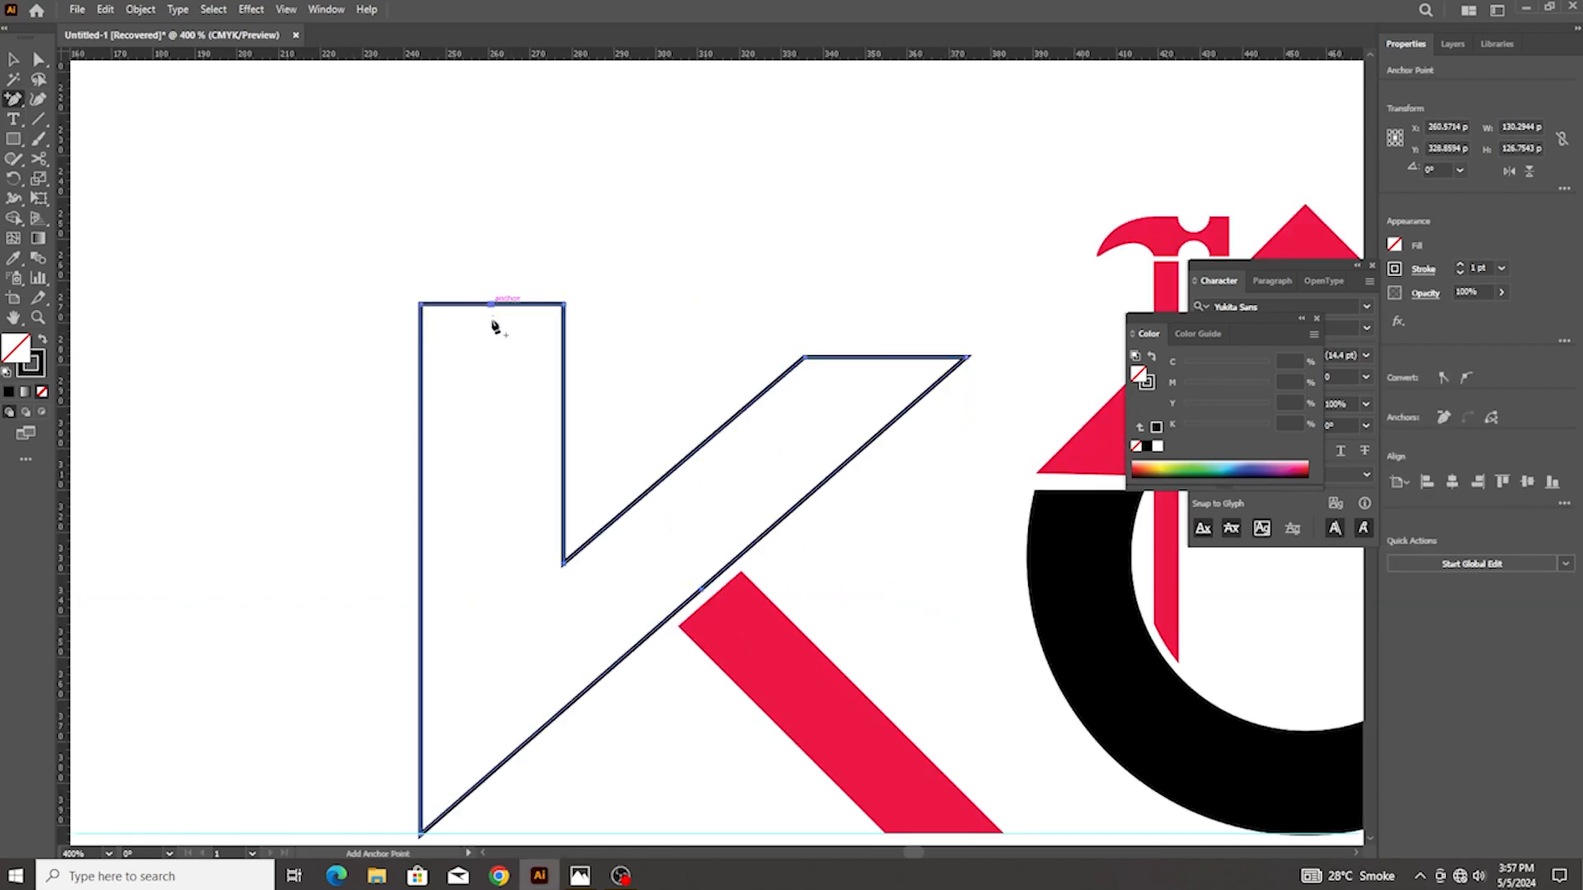
Raise the stem's new middle anchor point about 11 px to form a pointed top
click(38, 59)
scroll(422, 215, up, 1)
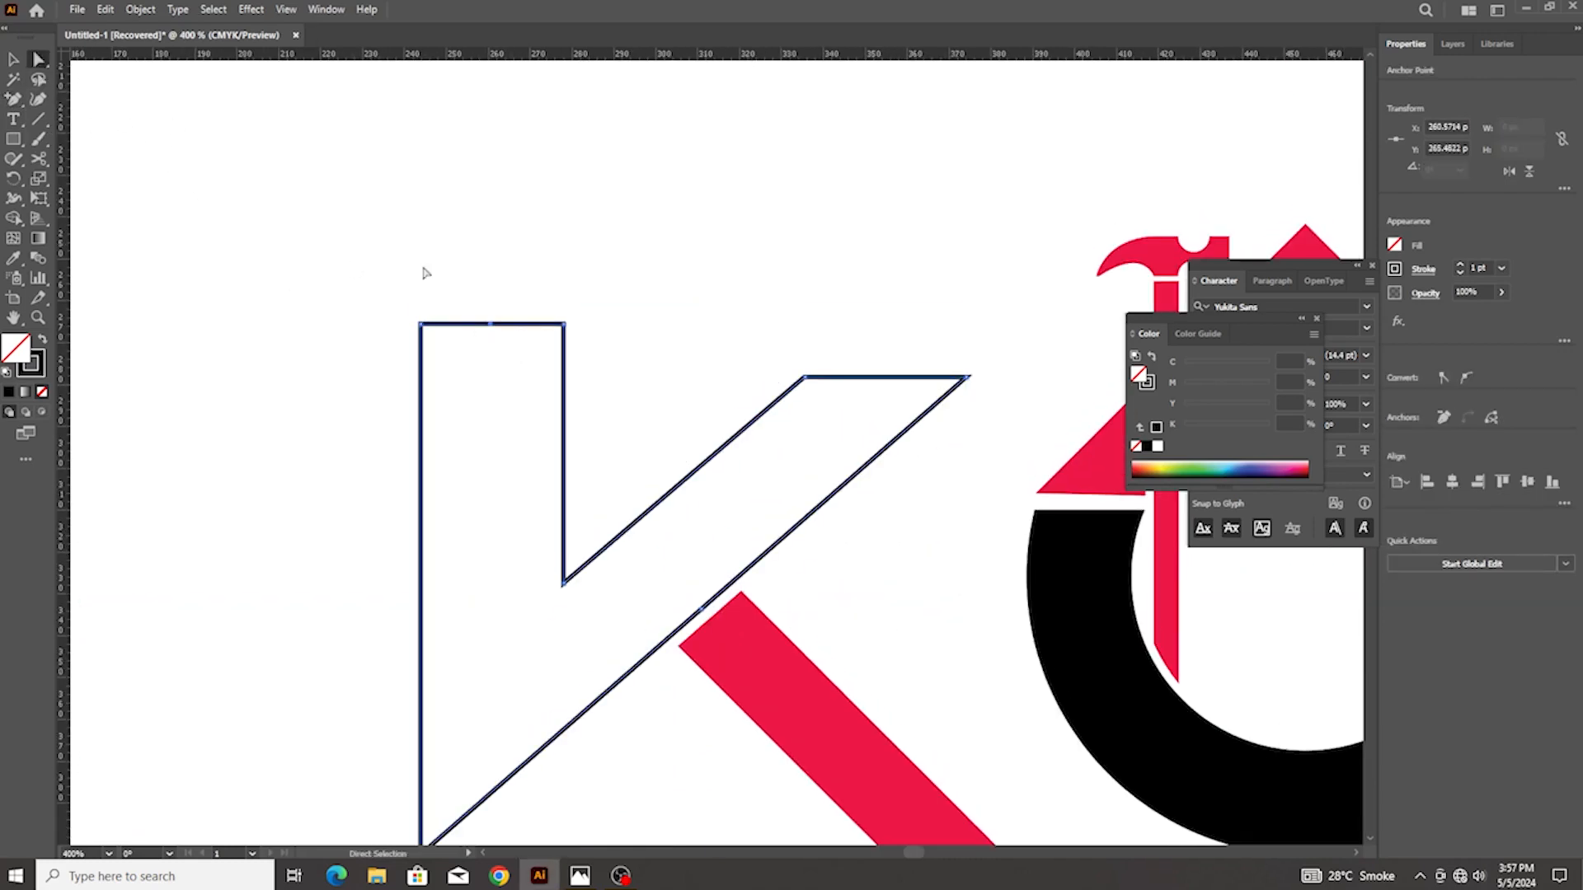
drag(492, 325, 492, 281)
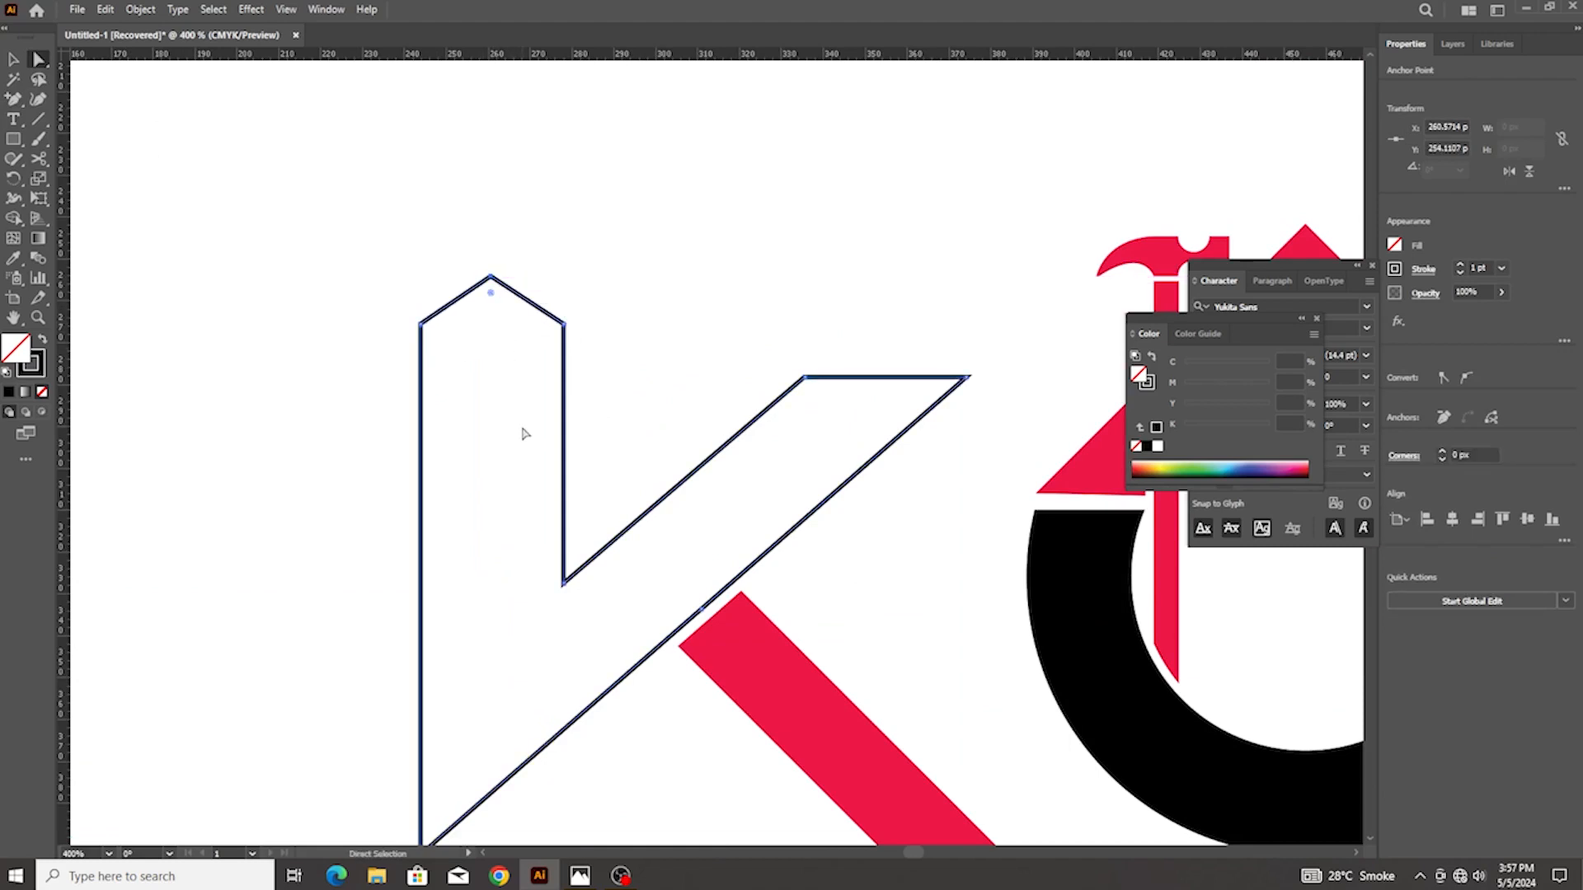
click(473, 477)
scroll(467, 445, down, 1)
scroll(469, 447, right, 1)
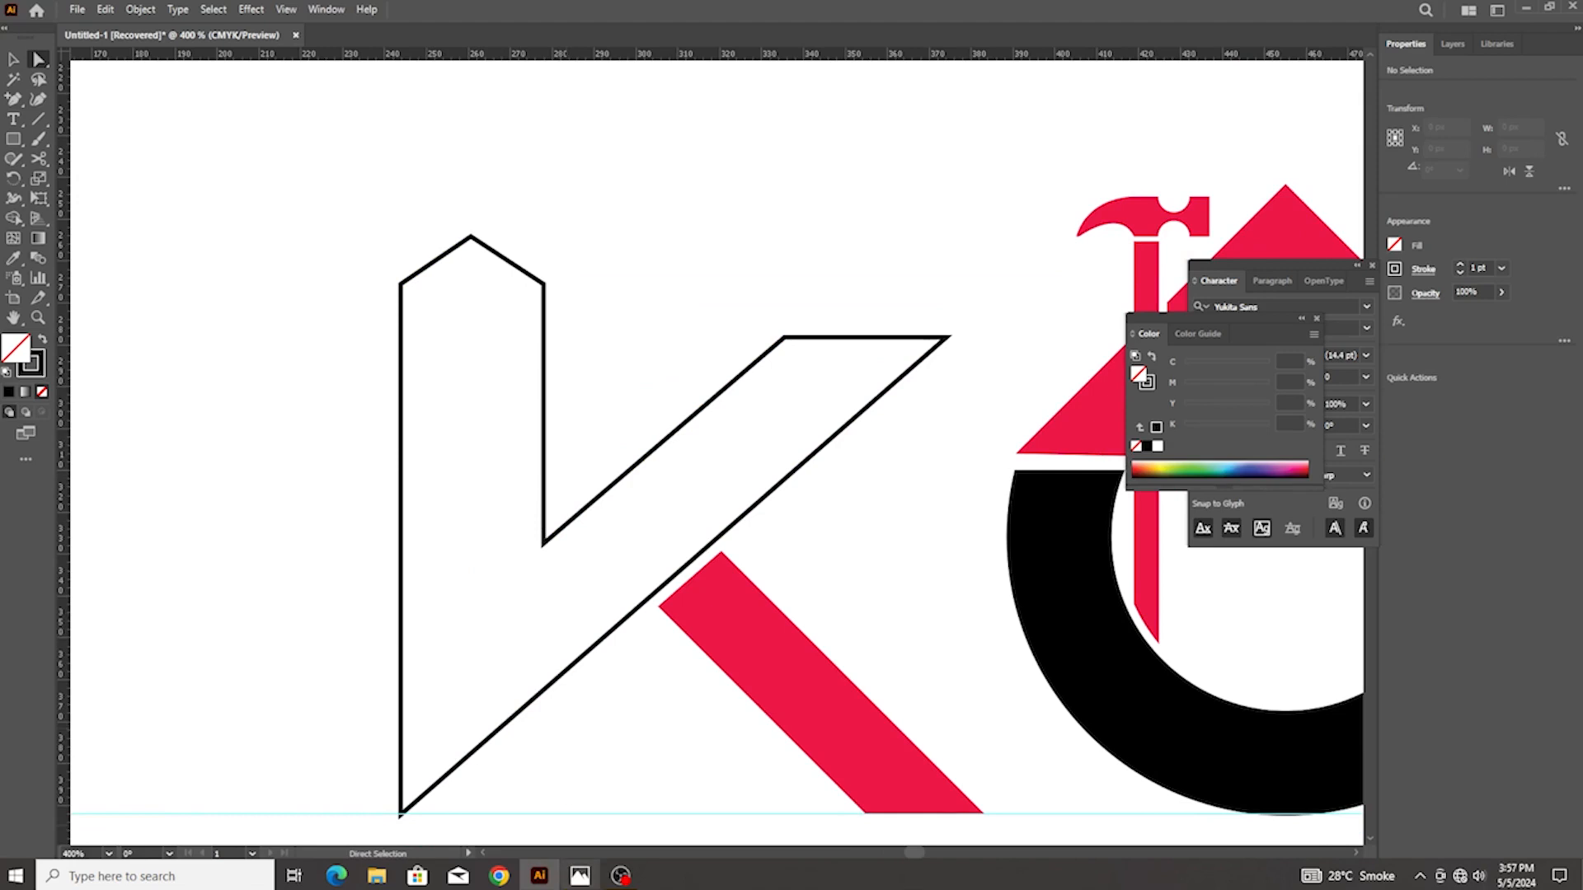
Check the k in the reference logo, return to Illustrator and swap the k's stroke and fill back to solid black
key(alt+Tab)
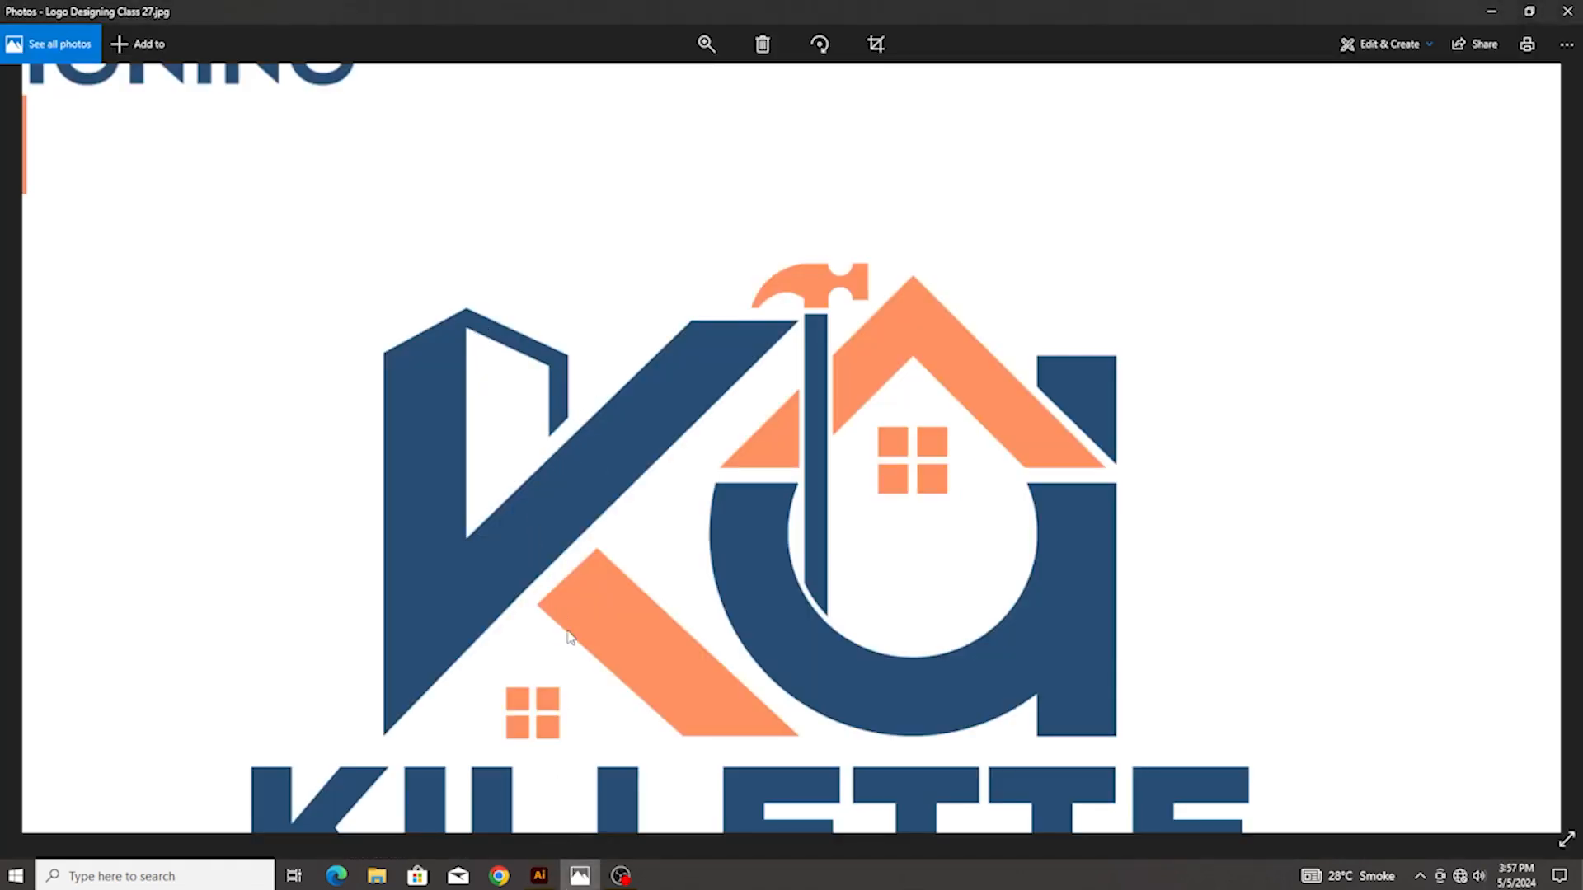
click(539, 876)
click(14, 61)
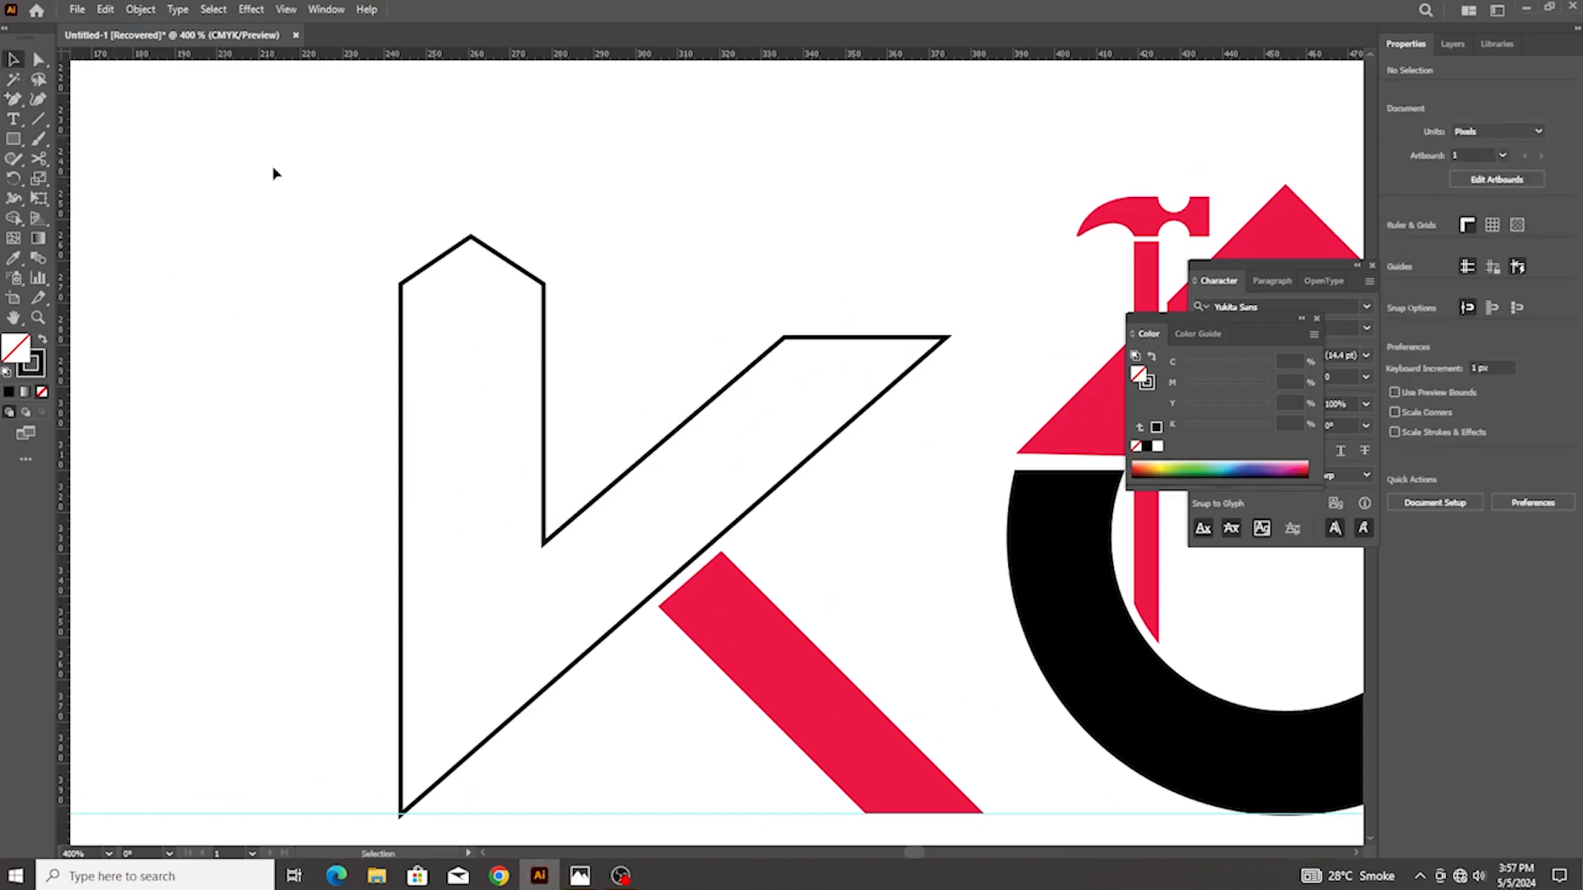
drag(310, 168, 492, 289)
click(42, 342)
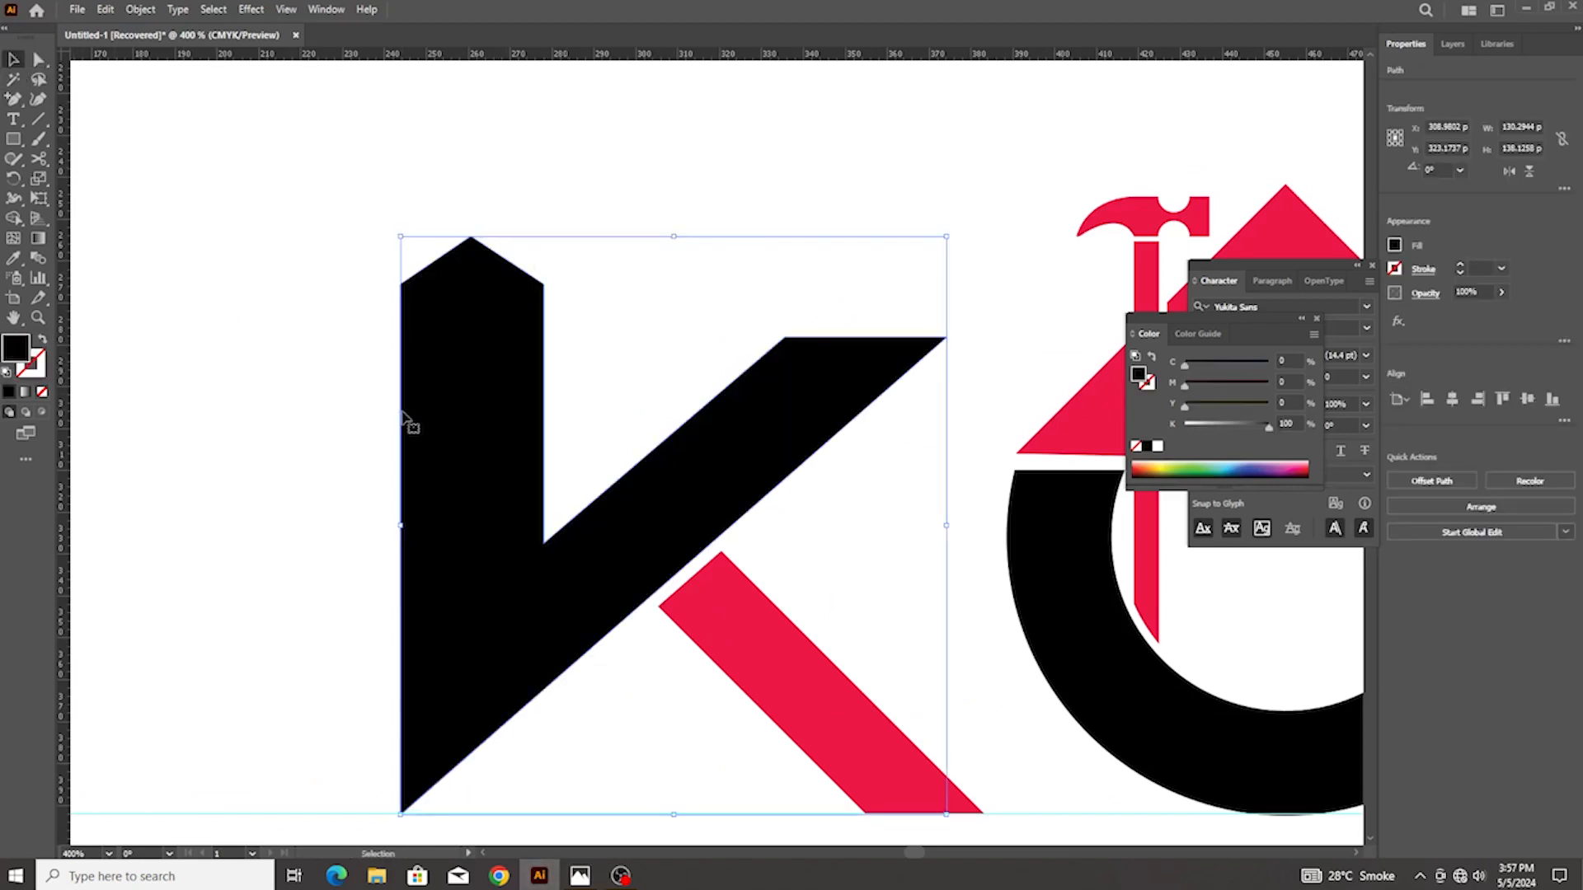
scroll(406, 424, down, 1)
click(543, 355)
Draw a slanted four-sided panel about 16 px wide and 80 px tall with the Pen tool inside the right half of the k's stem
scroll(507, 281, up, 1)
key(plus)
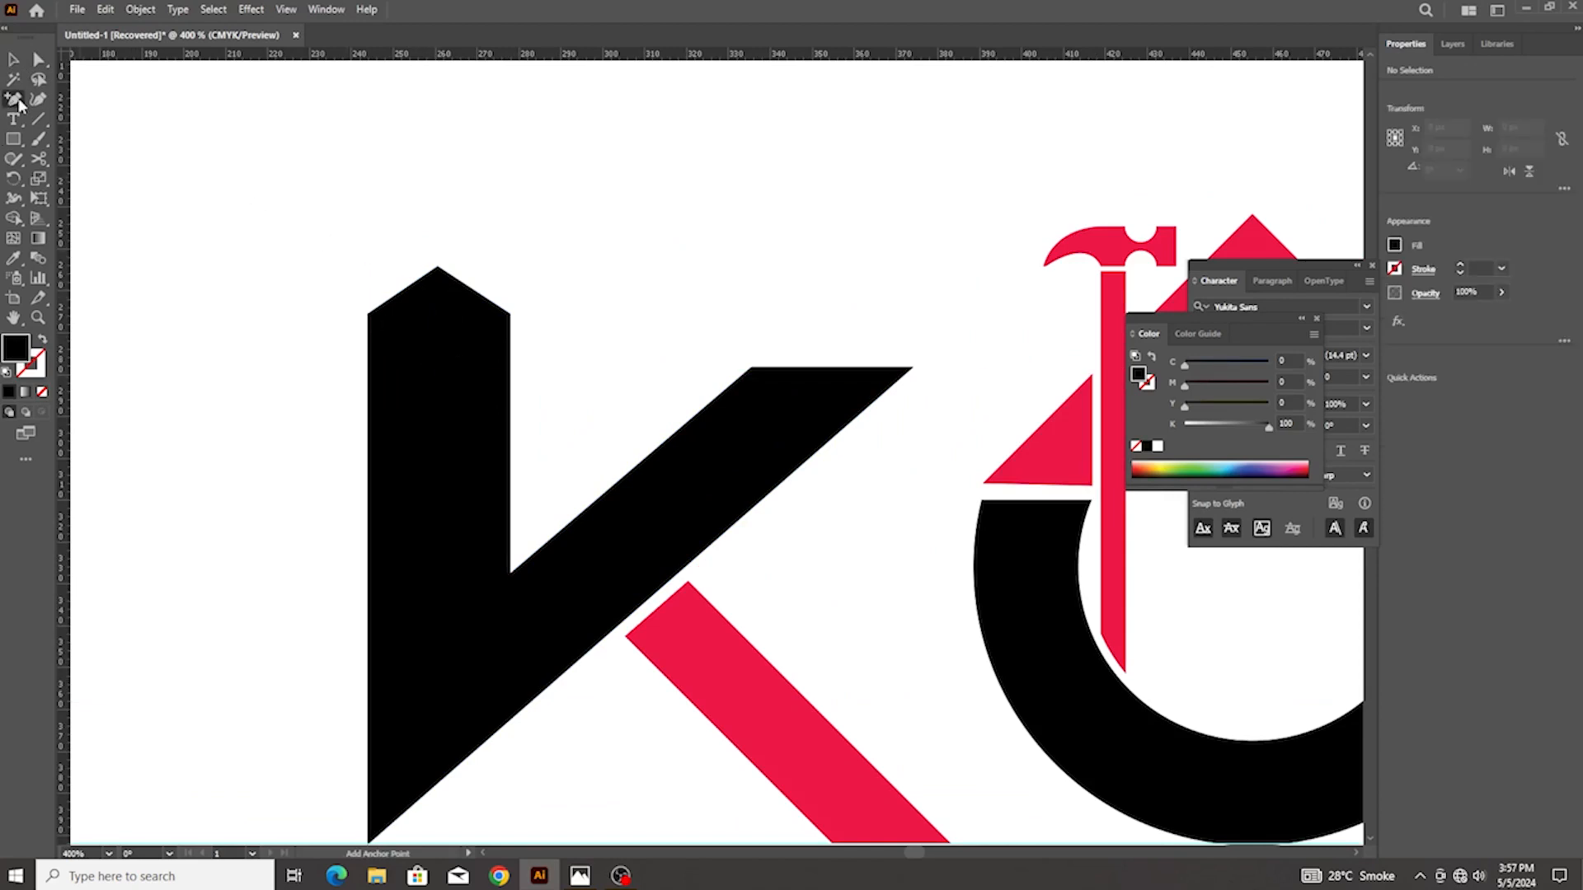
drag(21, 103, 83, 100)
click(436, 287)
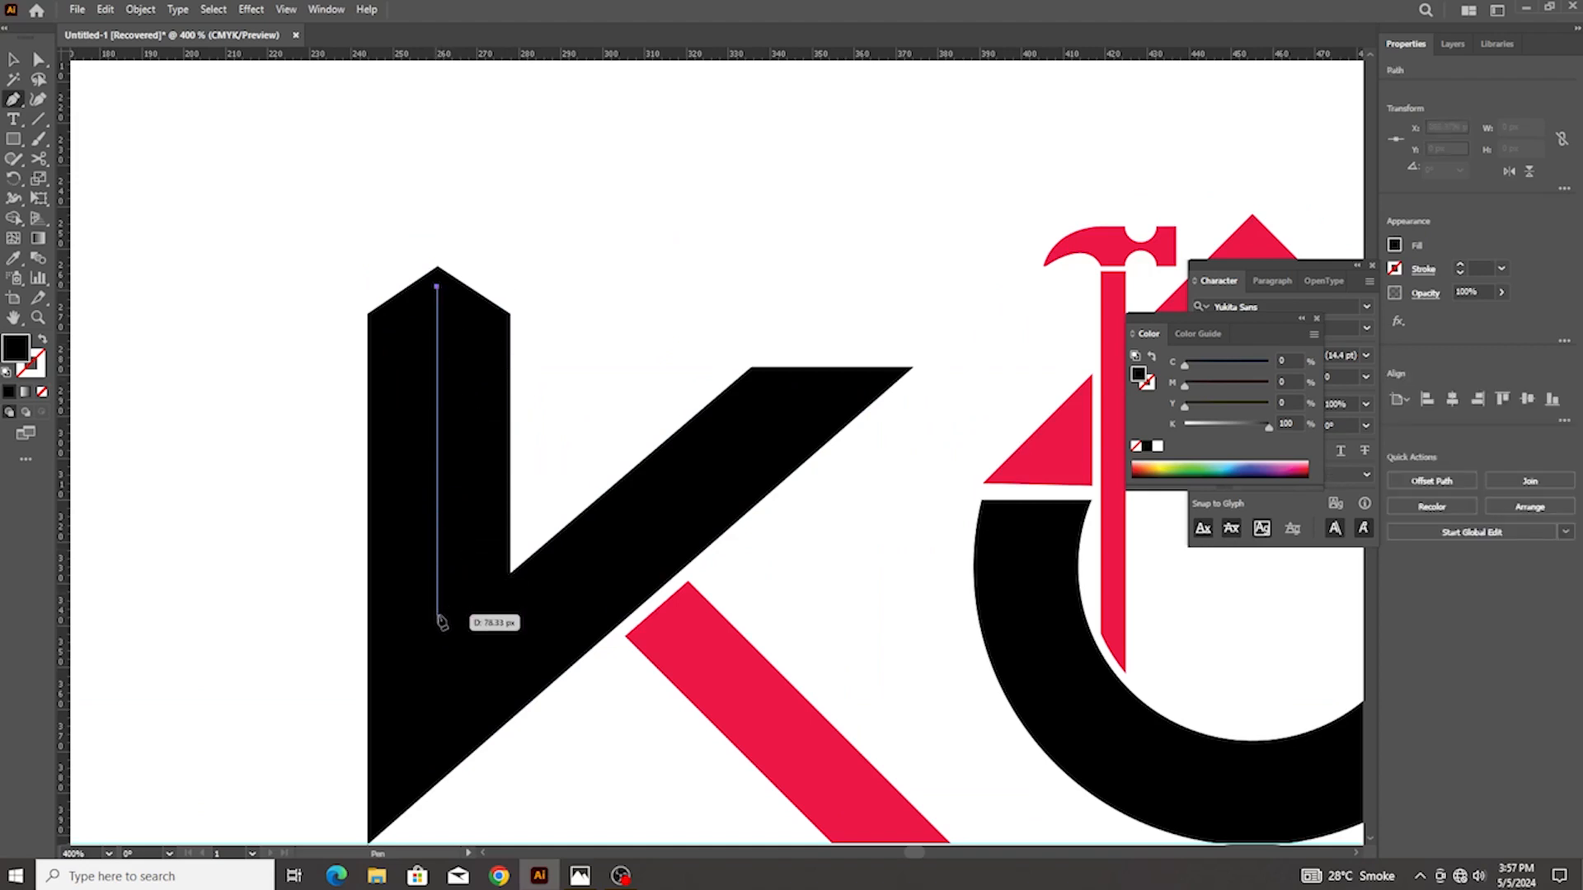
click(437, 620)
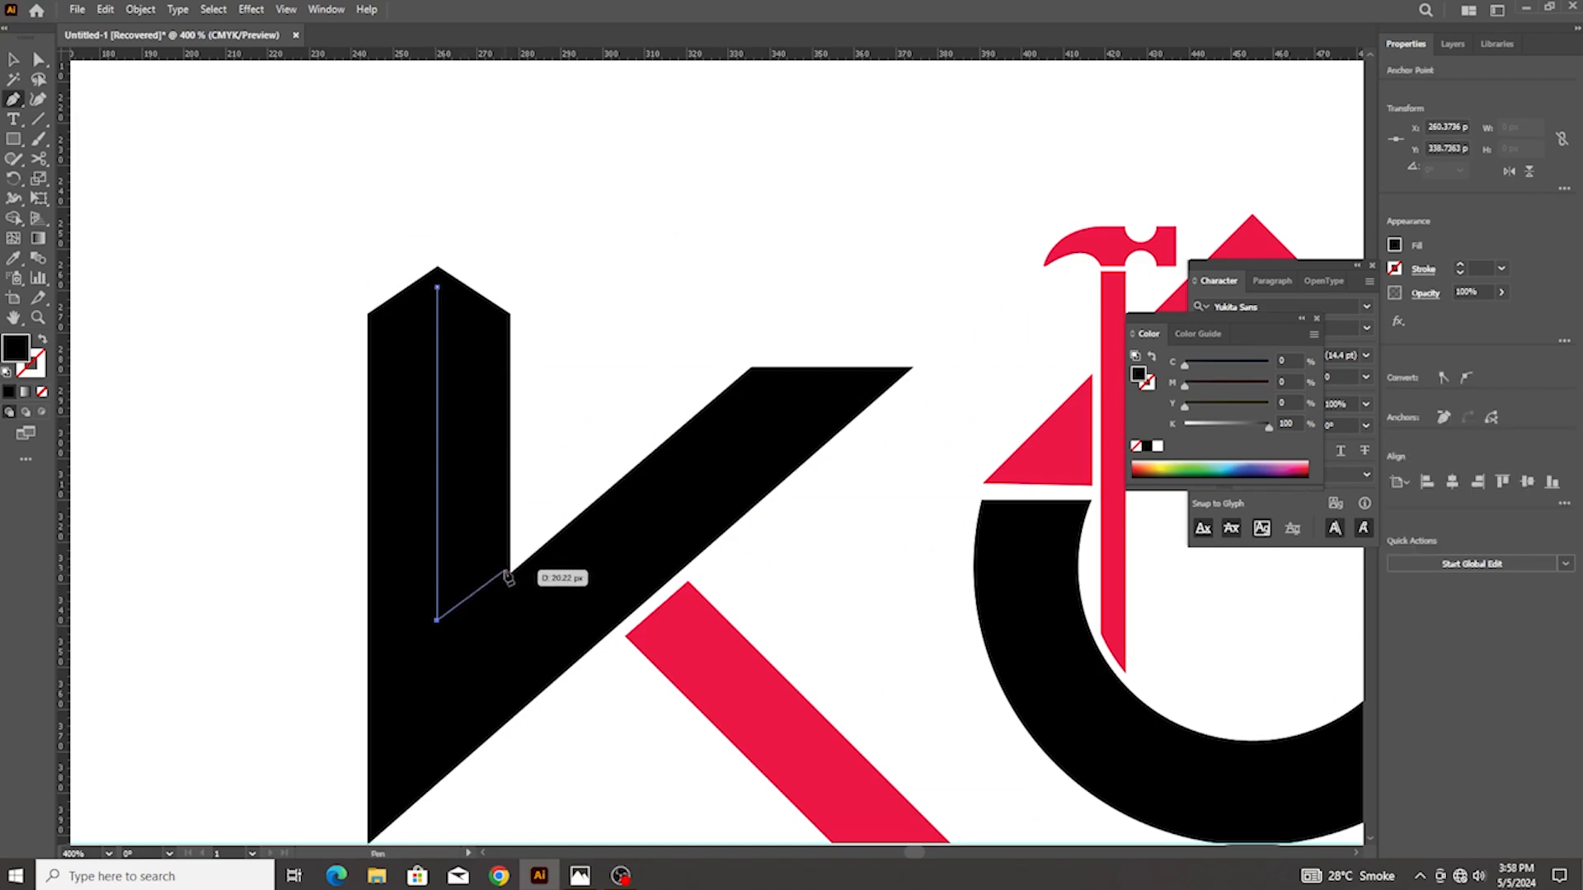
click(505, 568)
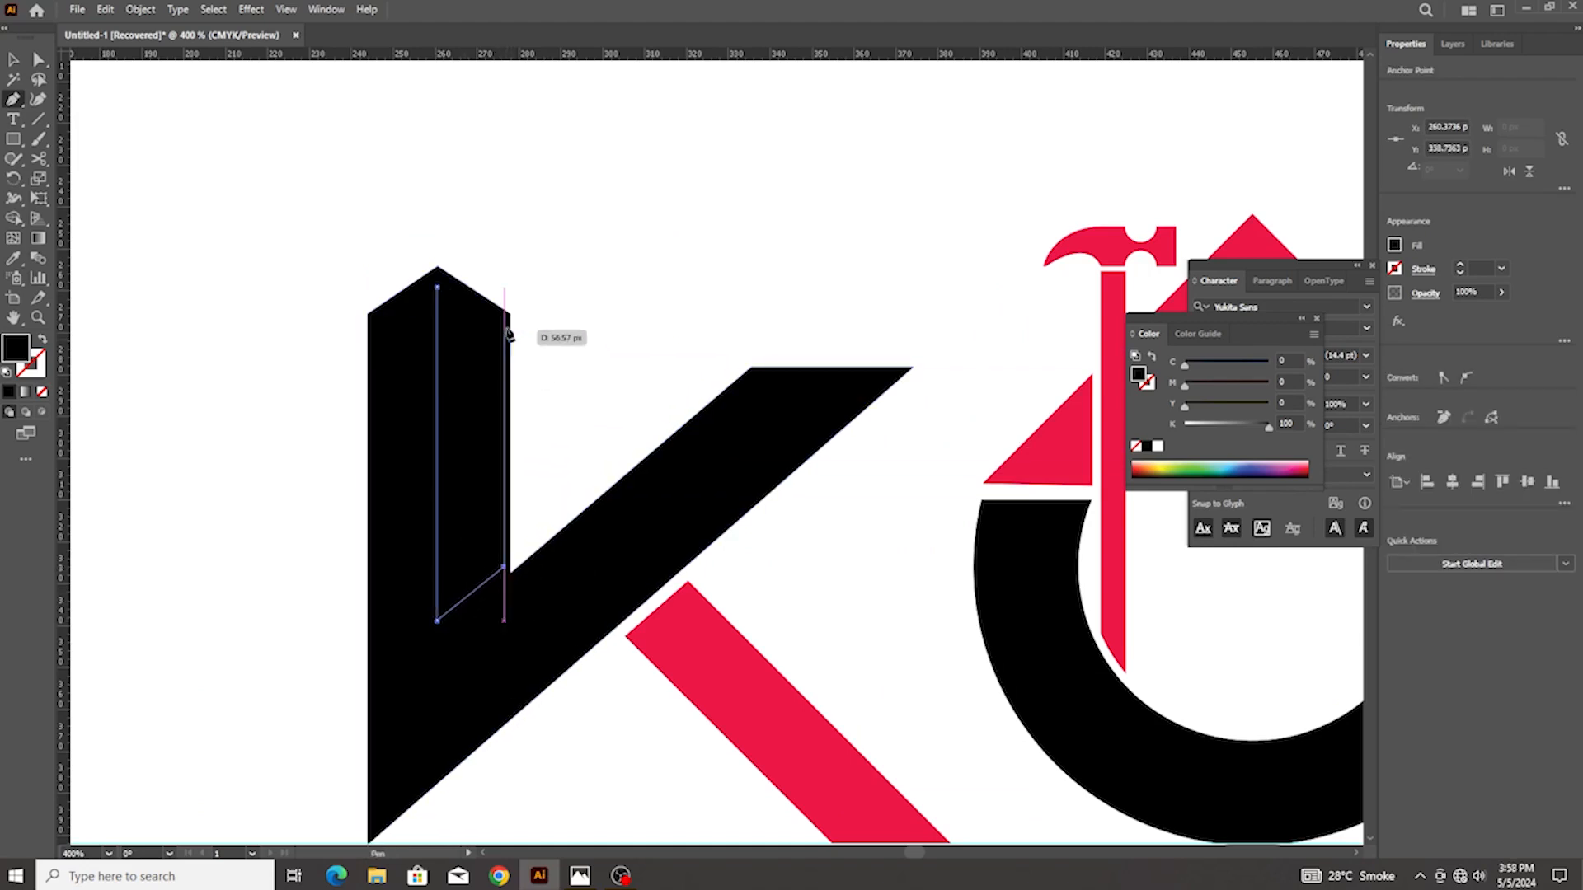
click(505, 320)
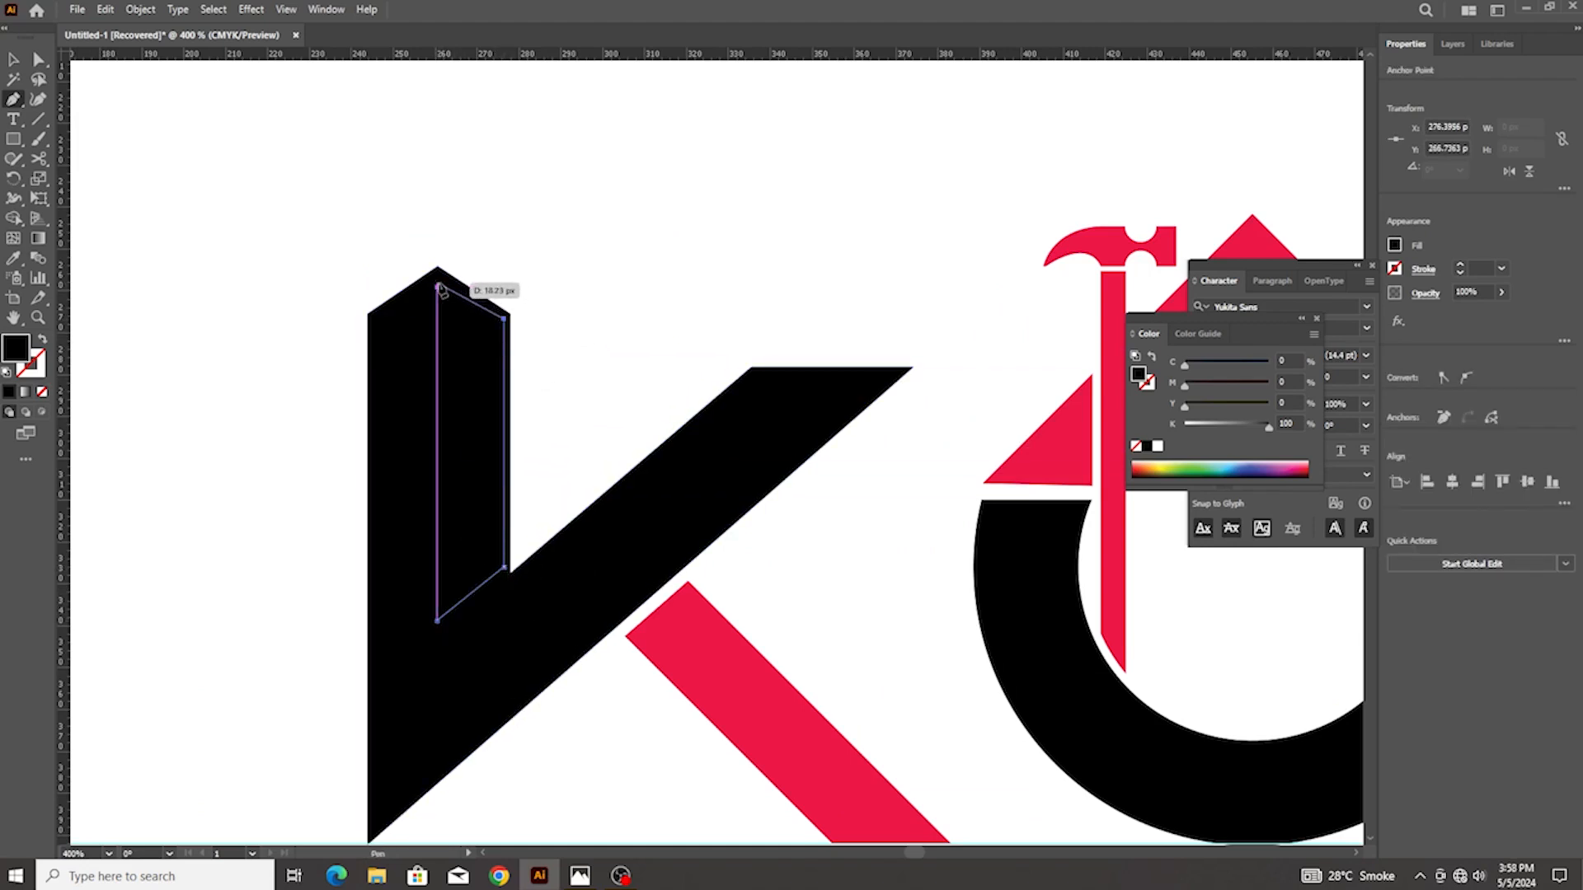
click(437, 287)
Raise the panel's top-left anchor point about 2.5 px towards the peak of the stem
key(a)
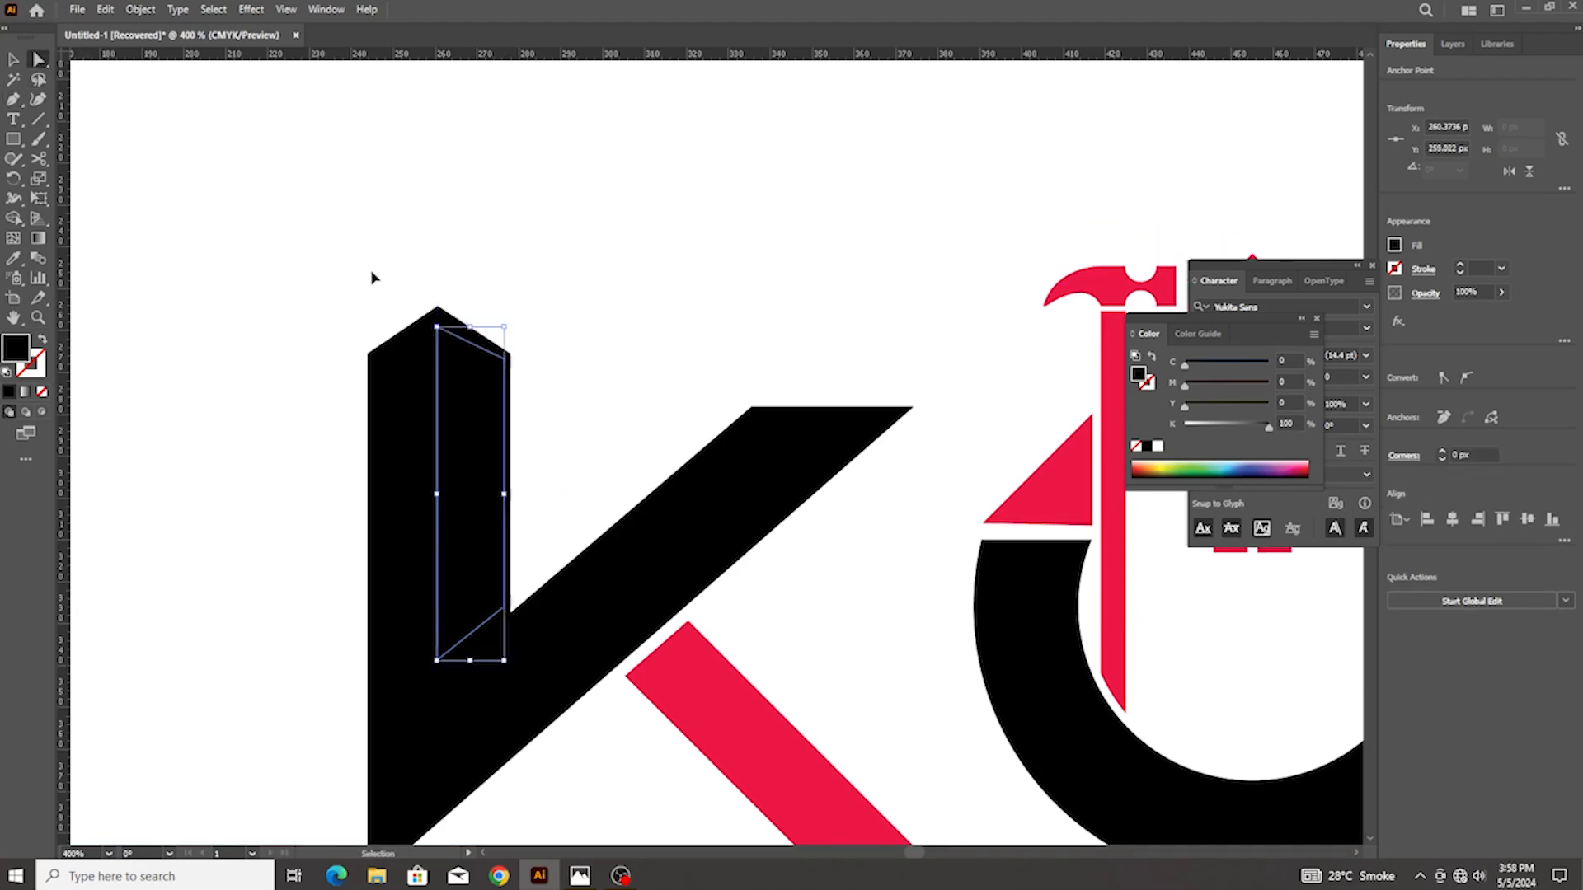
scroll(395, 268, up, 6)
drag(486, 430, 491, 384)
scroll(495, 381, down, 4)
scroll(498, 379, down, 3)
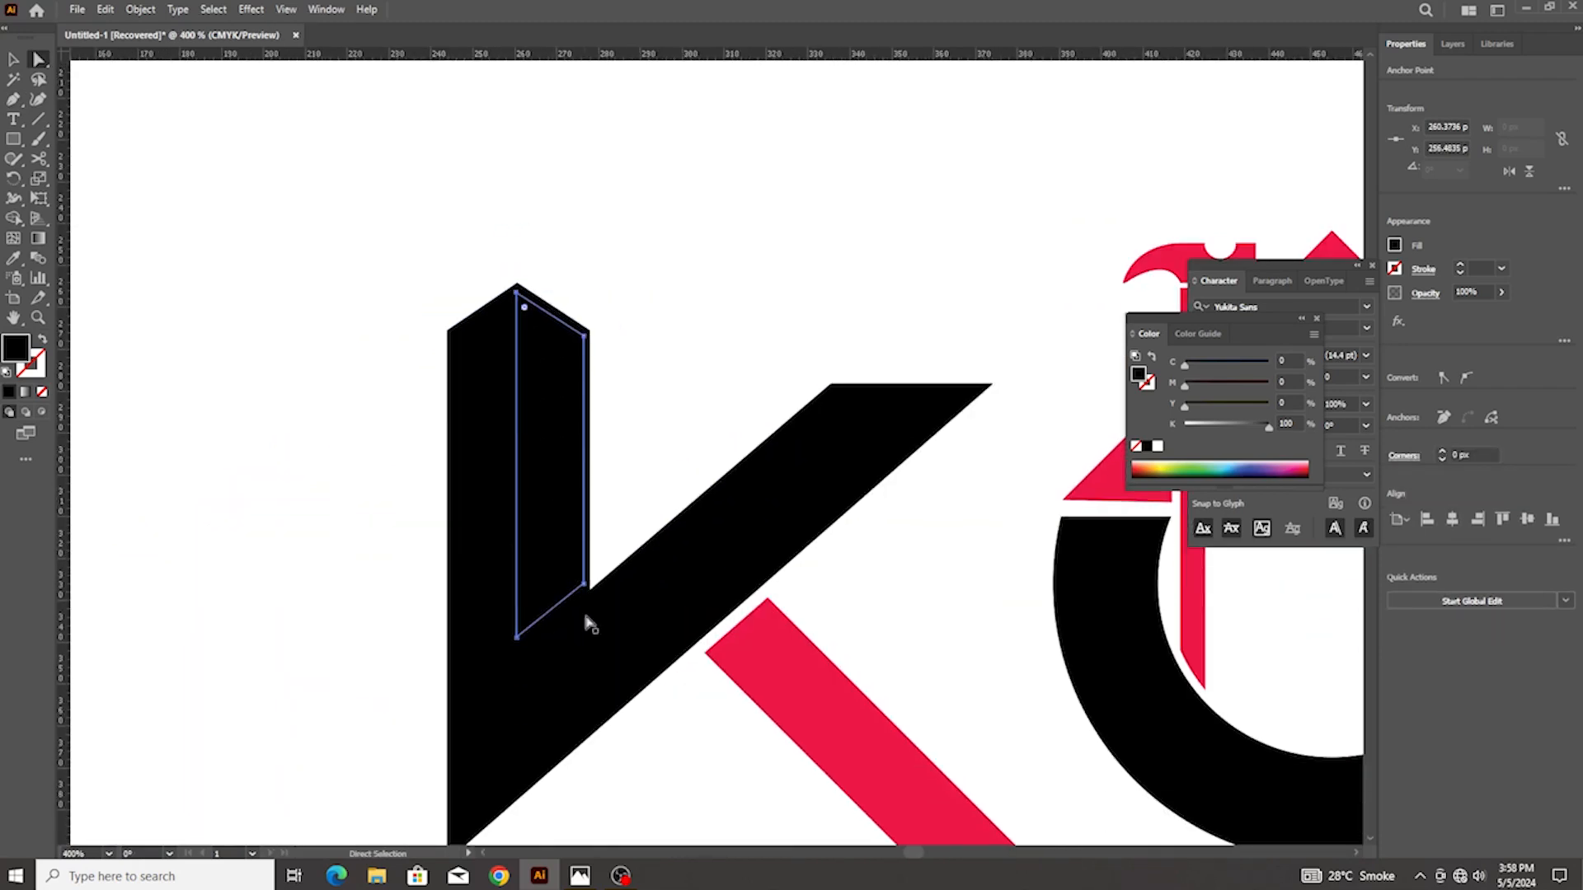
Lower the two bottom anchor points of the stem's inner panel about 1.5 px towards the k's arm
scroll(584, 610, up, 3)
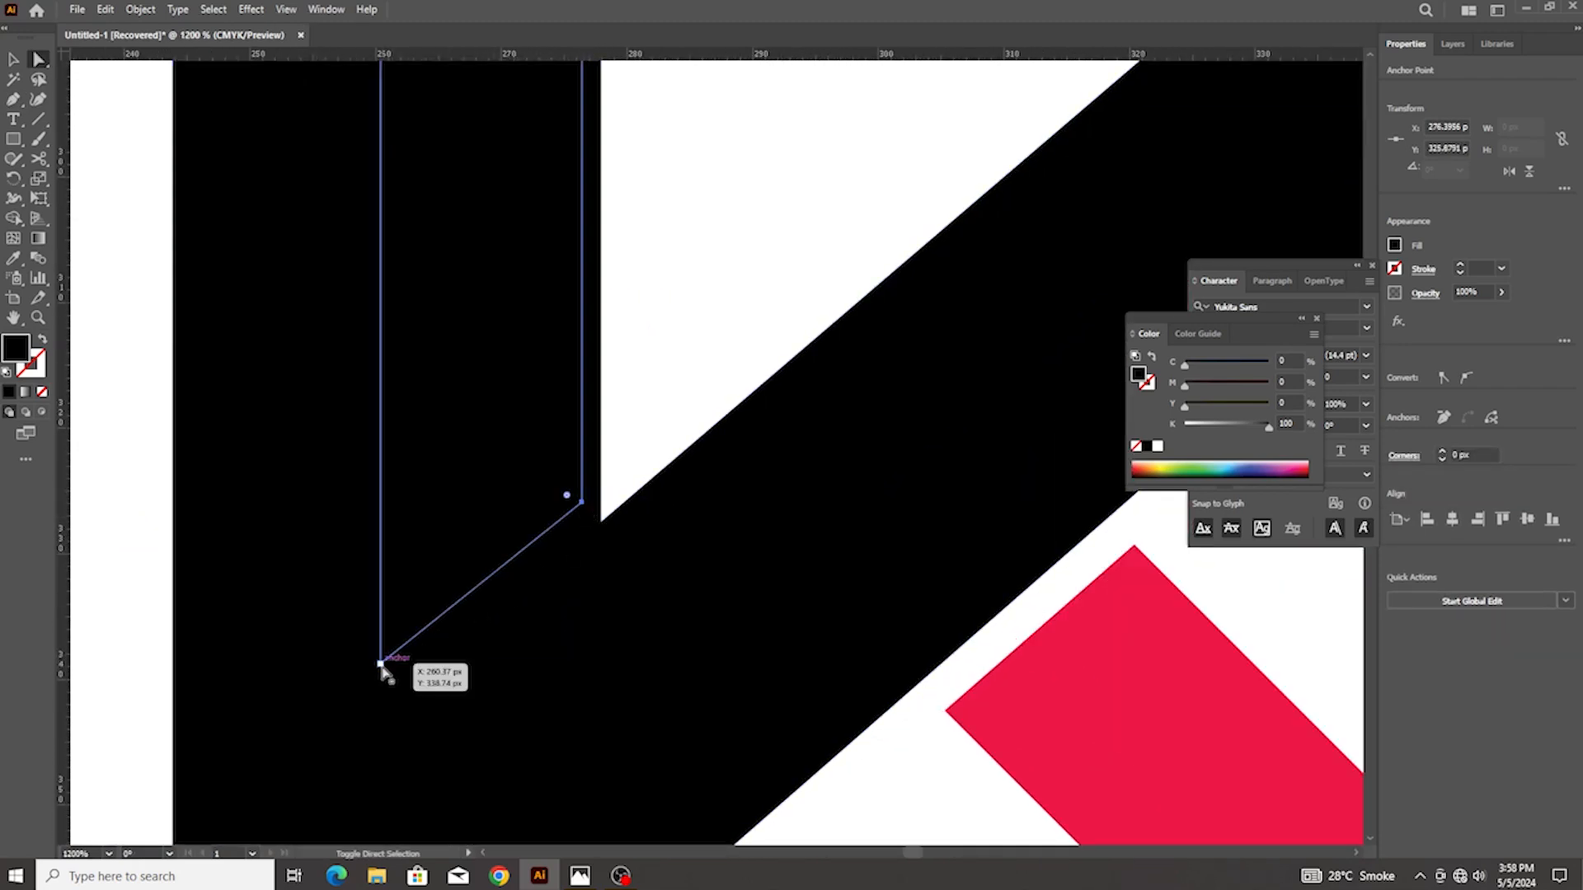
drag(382, 661, 381, 681)
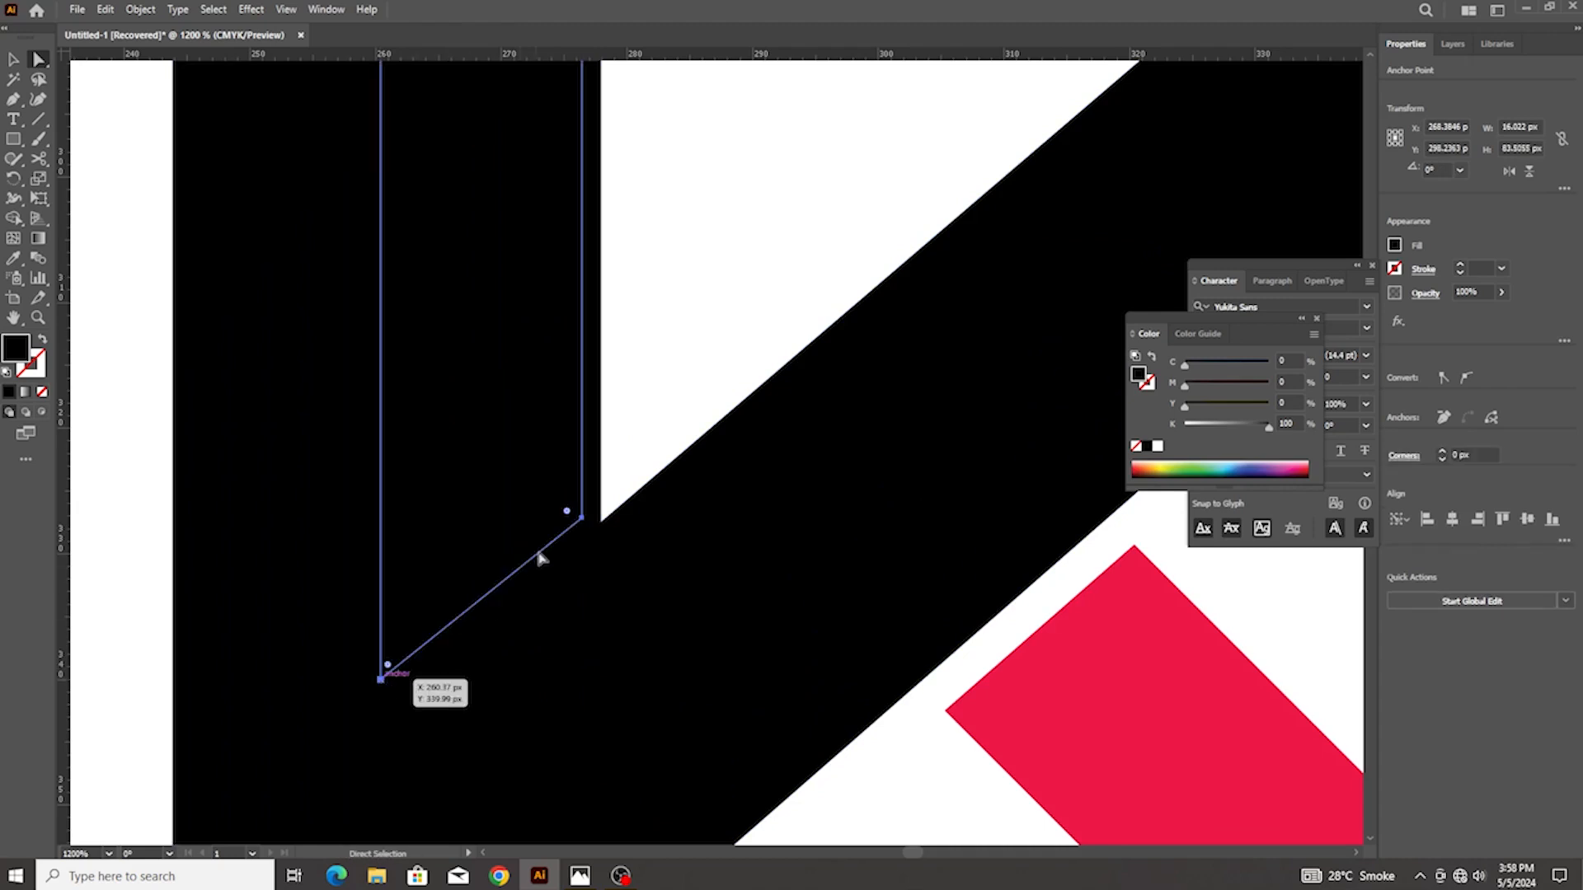
drag(549, 543, 549, 546)
Fill the inner panel with pinkish red EA1F59 and lower its bottom-left anchor point about 1 px
double_click(15, 346)
click(952, 413)
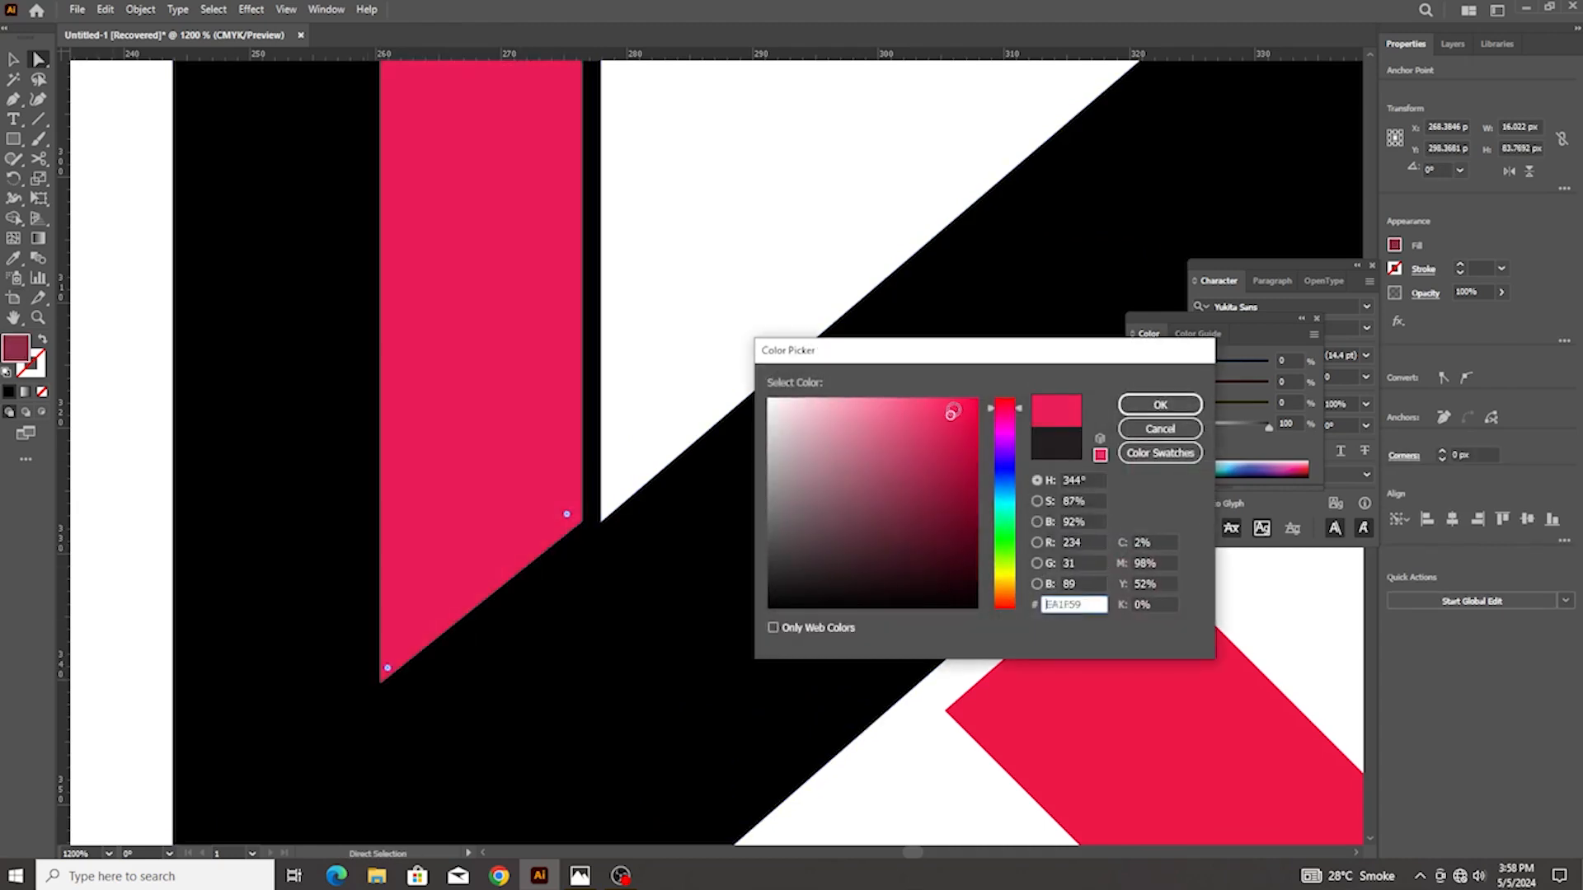
click(1160, 404)
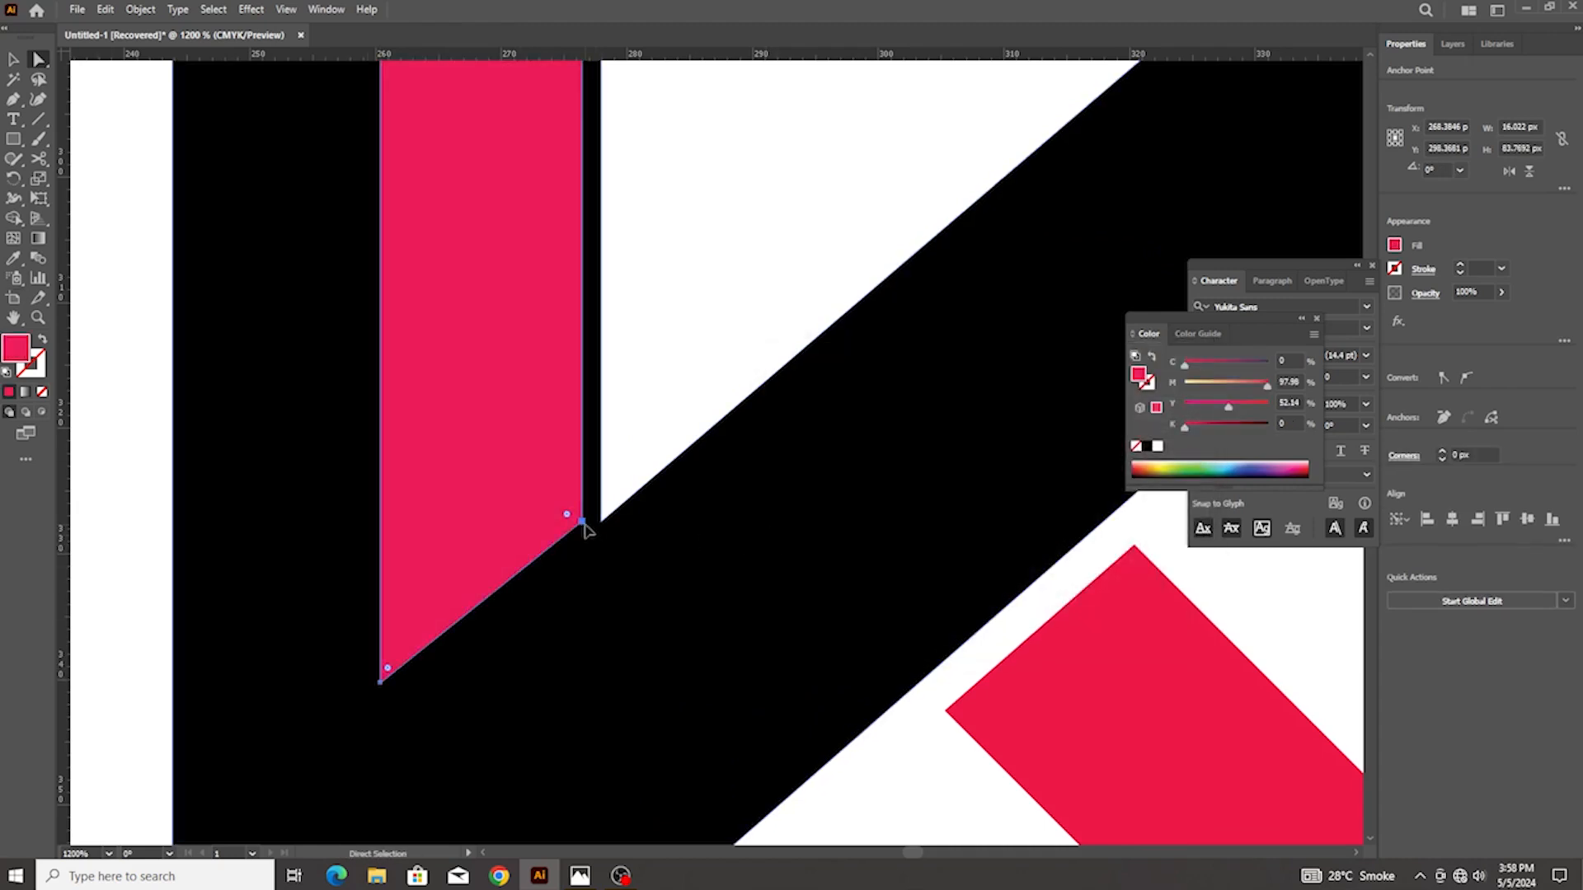
drag(382, 685, 381, 695)
scroll(572, 624, down, 4)
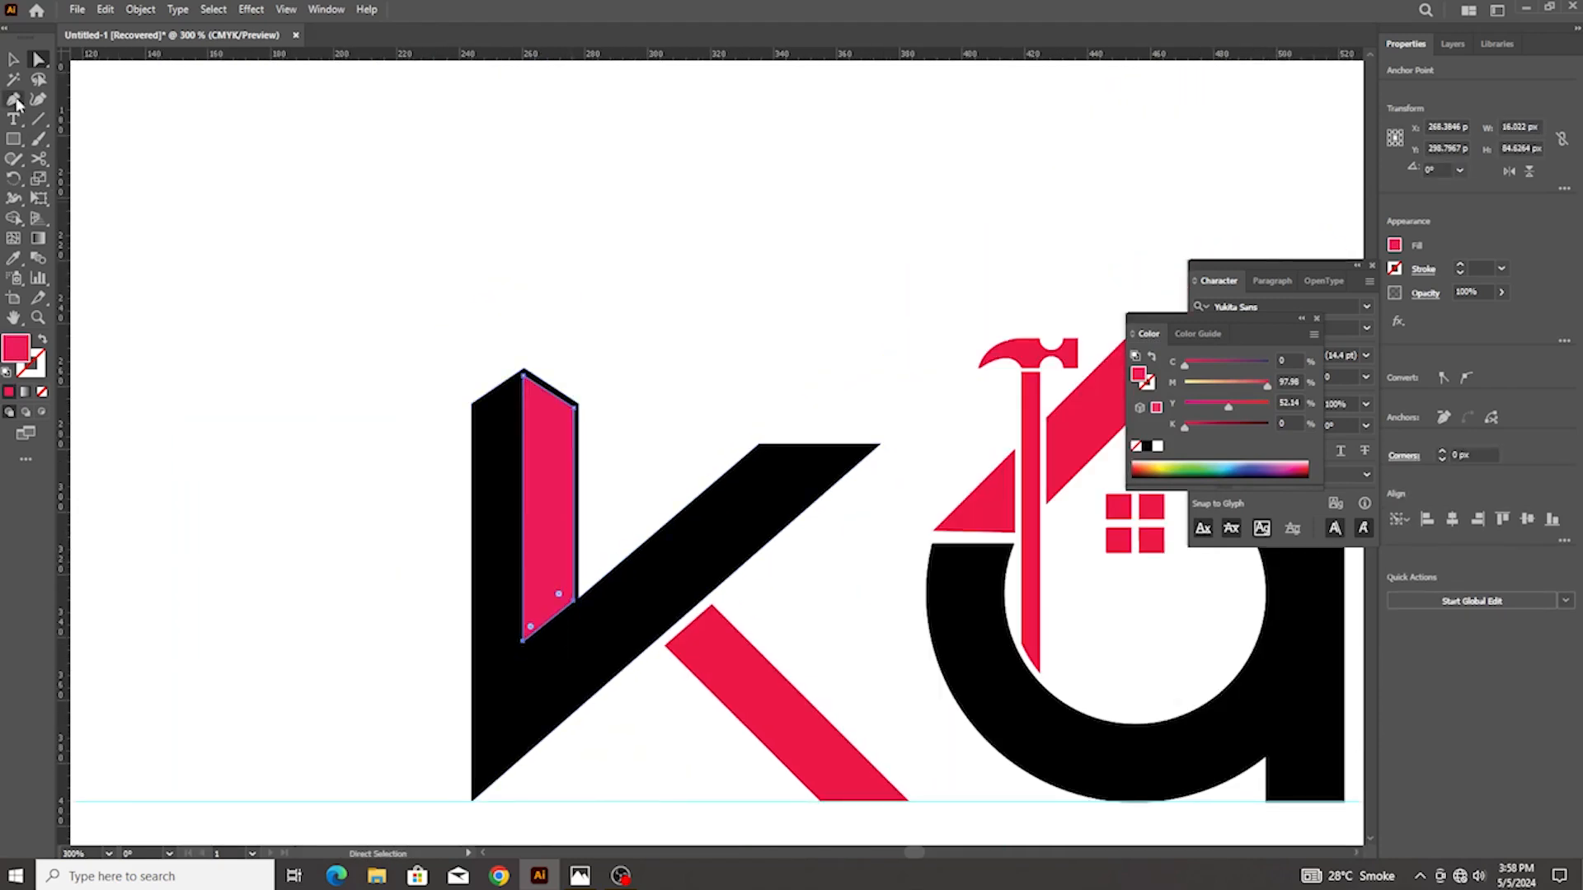
Select the panel together with the k and cut the panel out of the k with Minus Front
click(13, 60)
drag(394, 267, 604, 464)
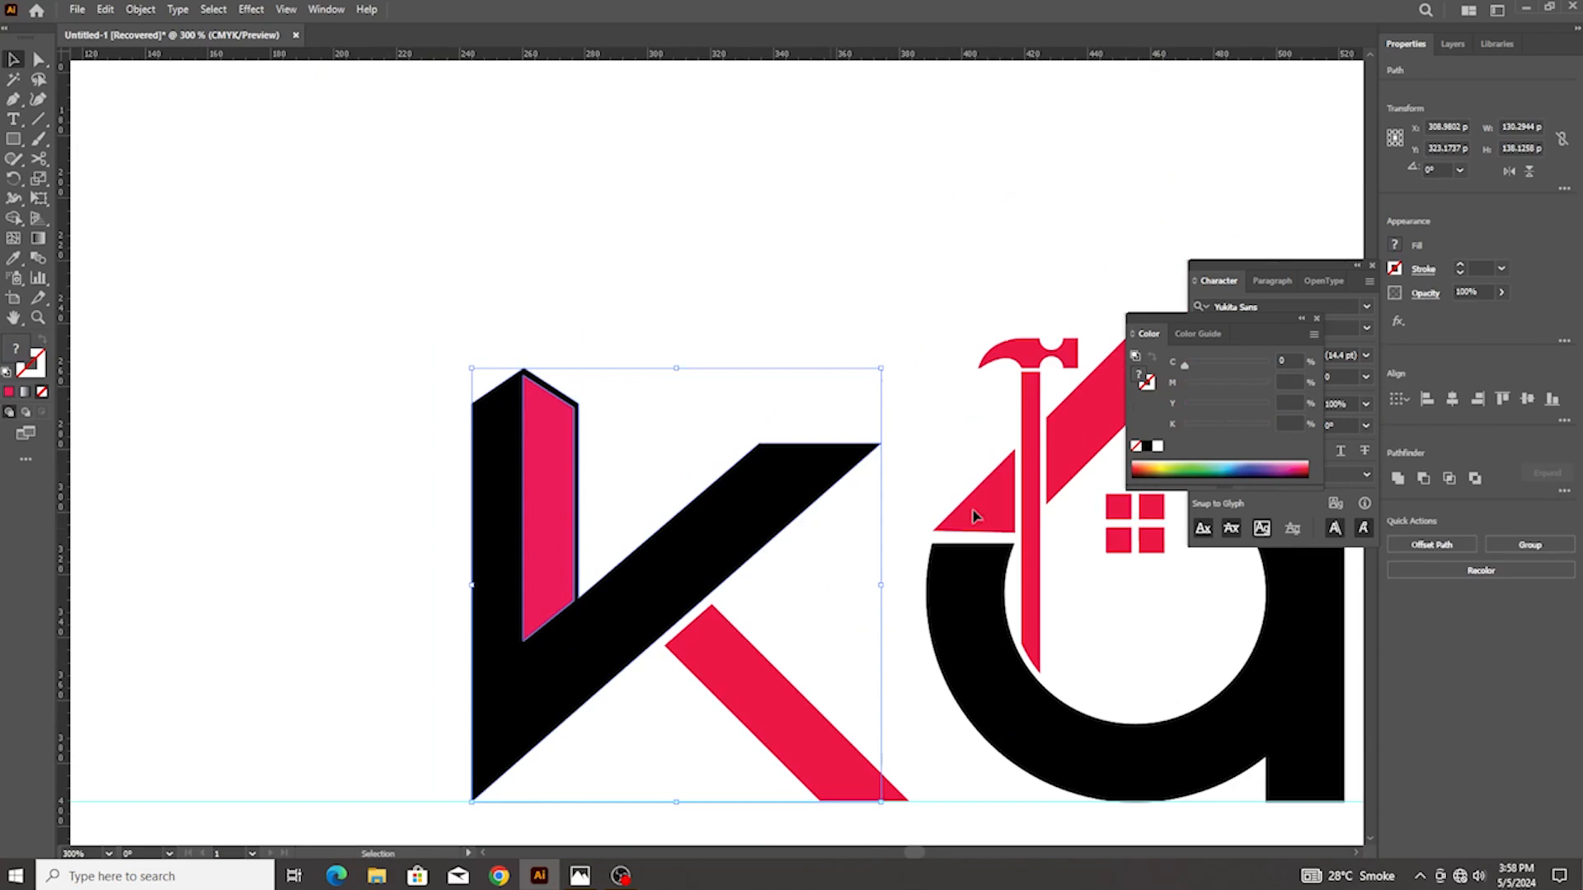
click(1423, 478)
click(622, 445)
scroll(622, 442, down, 3)
scroll(626, 466, up, 4)
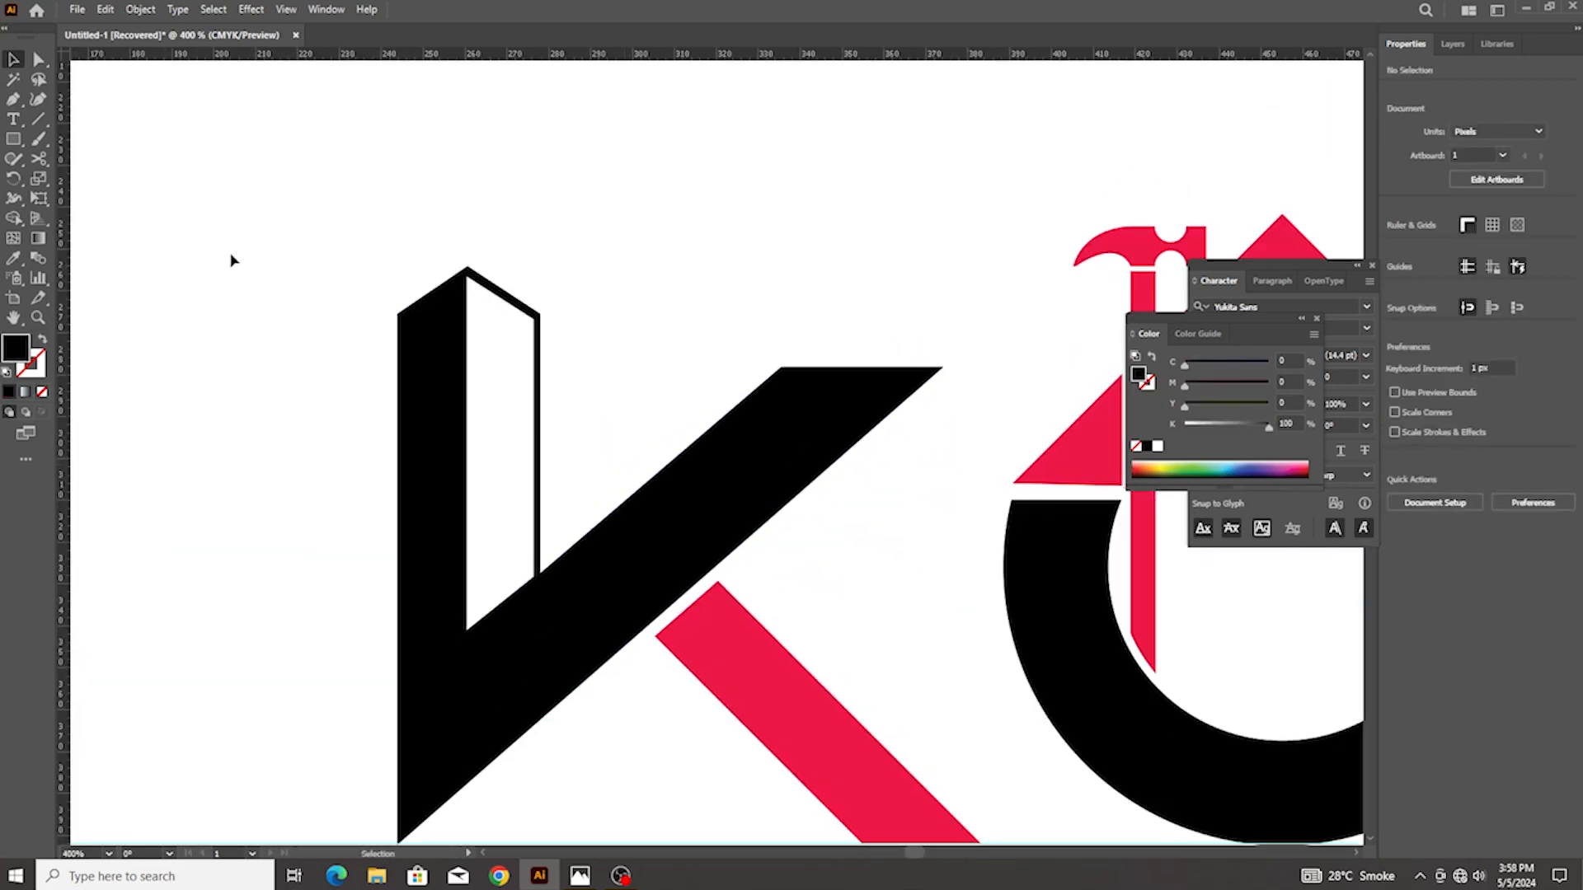
Draw a straight line from the cutout's lower inner corner along the arm's upper edge to the arm's top-left corner
scroll(577, 637, up, 5)
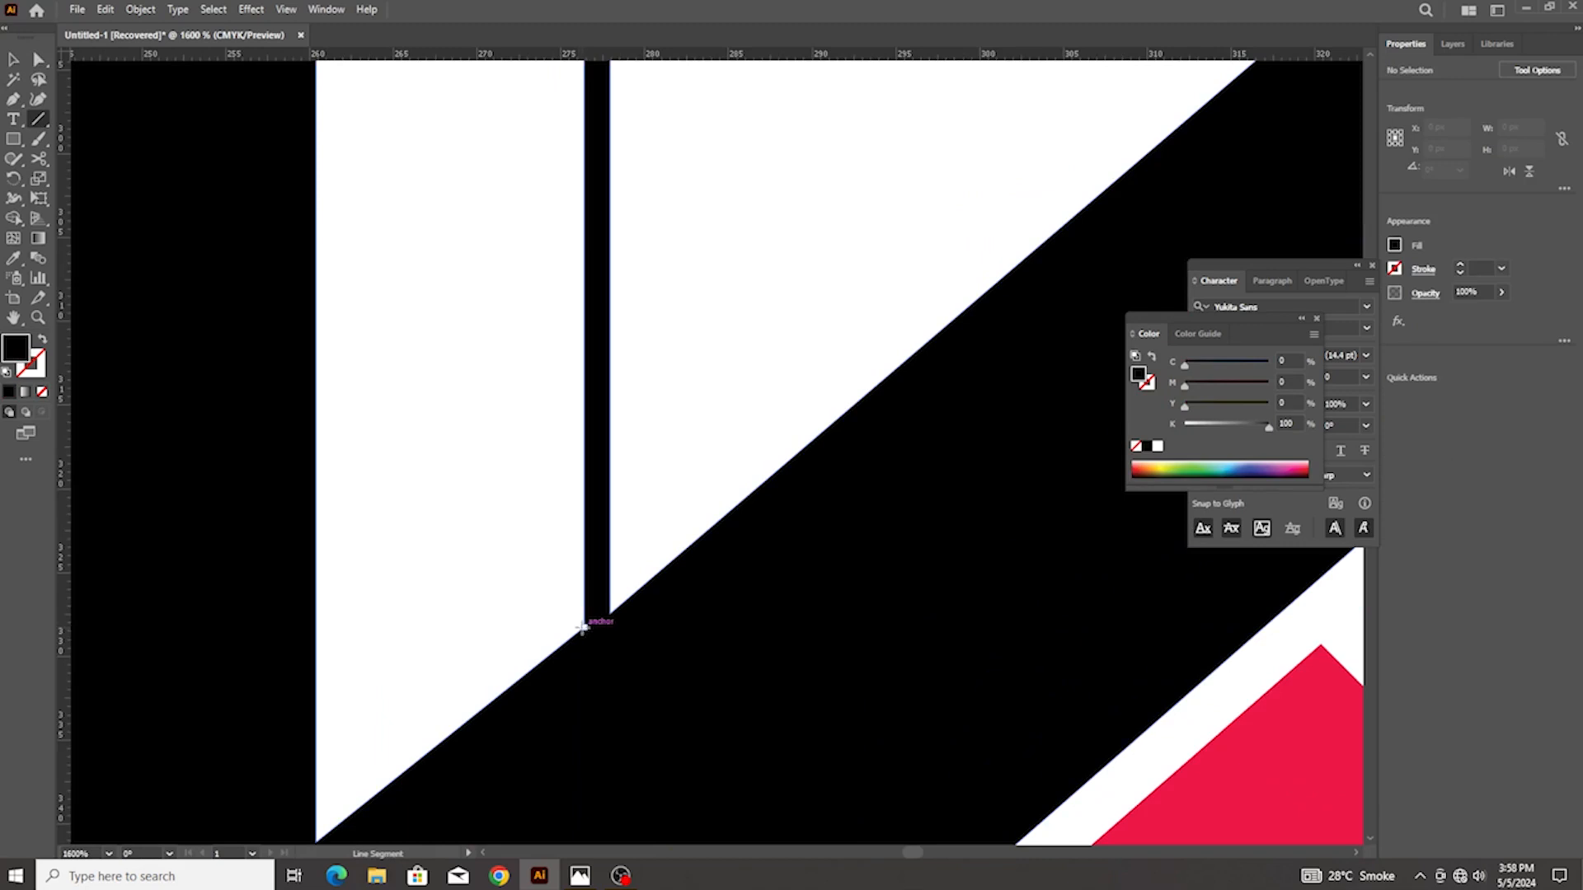
drag(582, 627, 671, 561)
scroll(598, 615, down, 2)
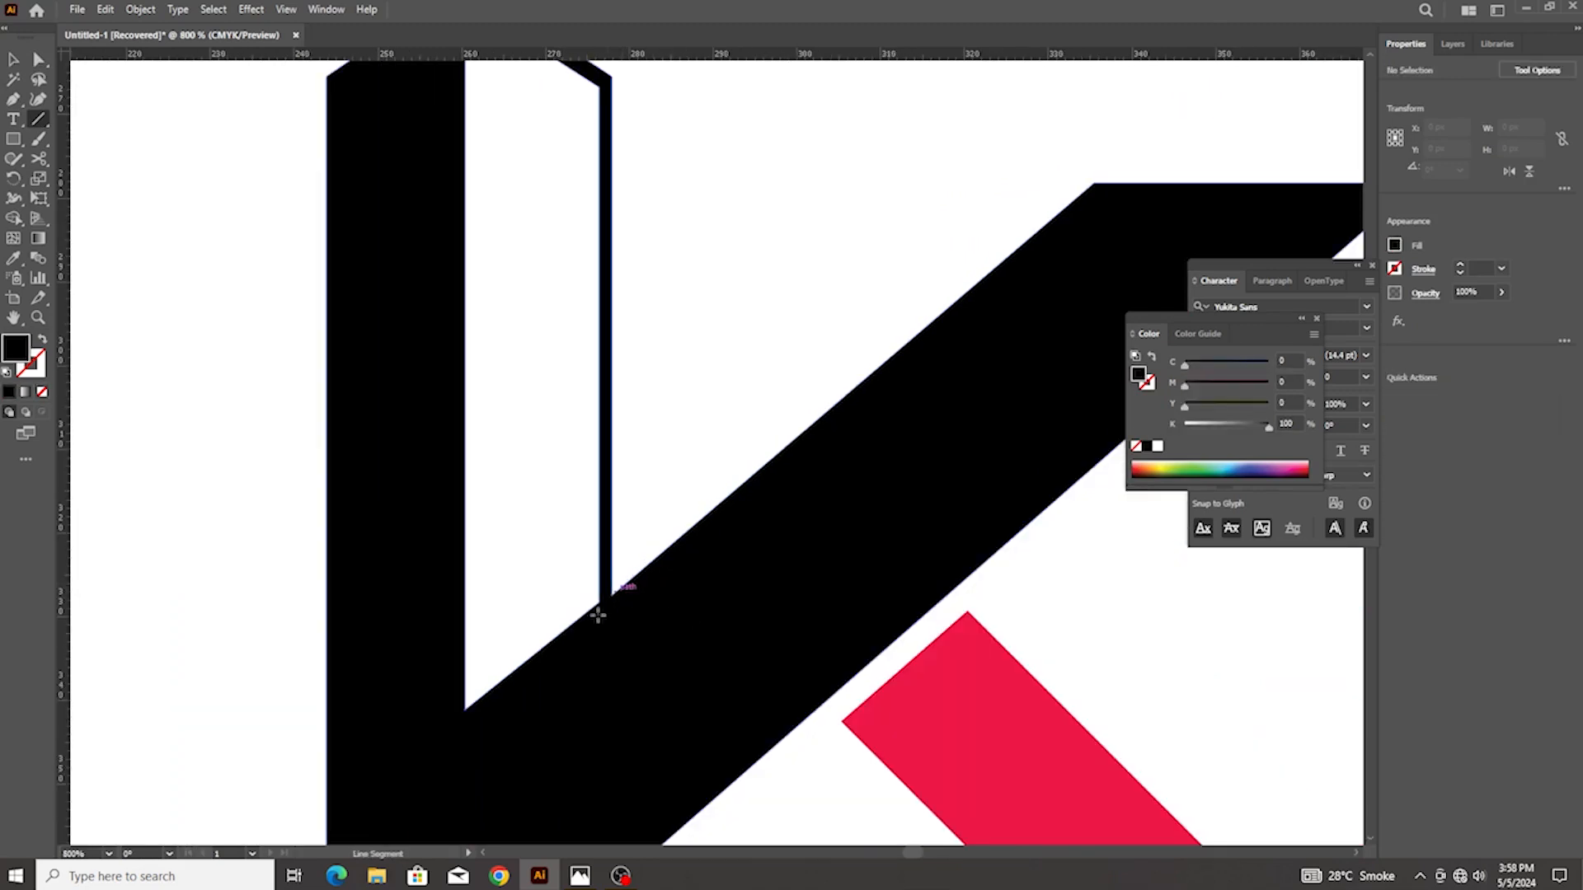
drag(465, 709, 1092, 183)
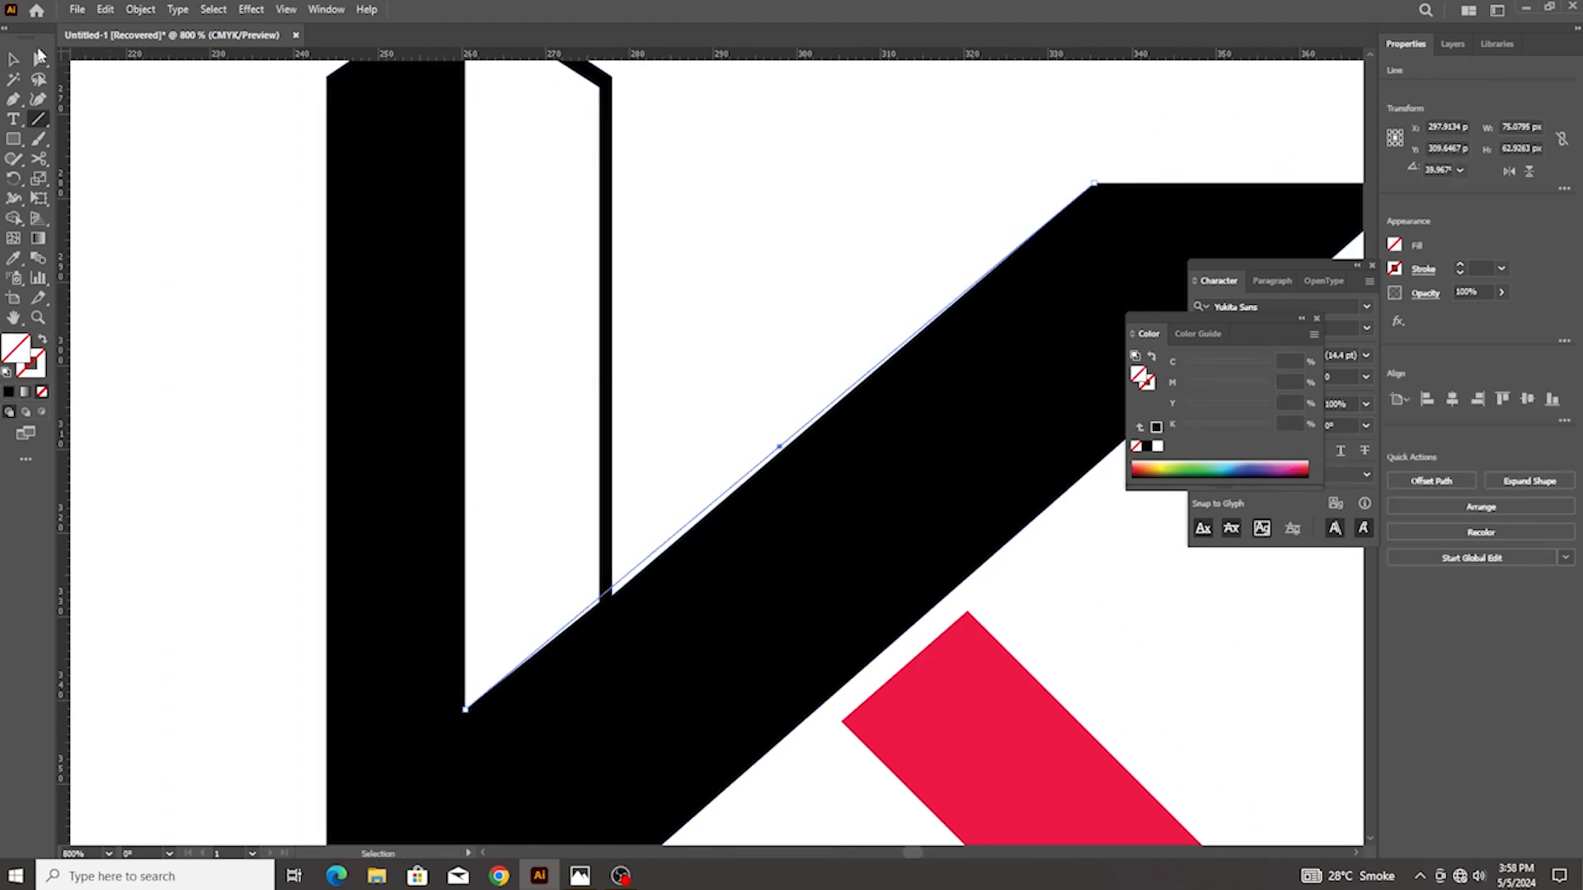
Try to split the k along the drawn line with the Shape Builder tool
drag(322, 301, 710, 622)
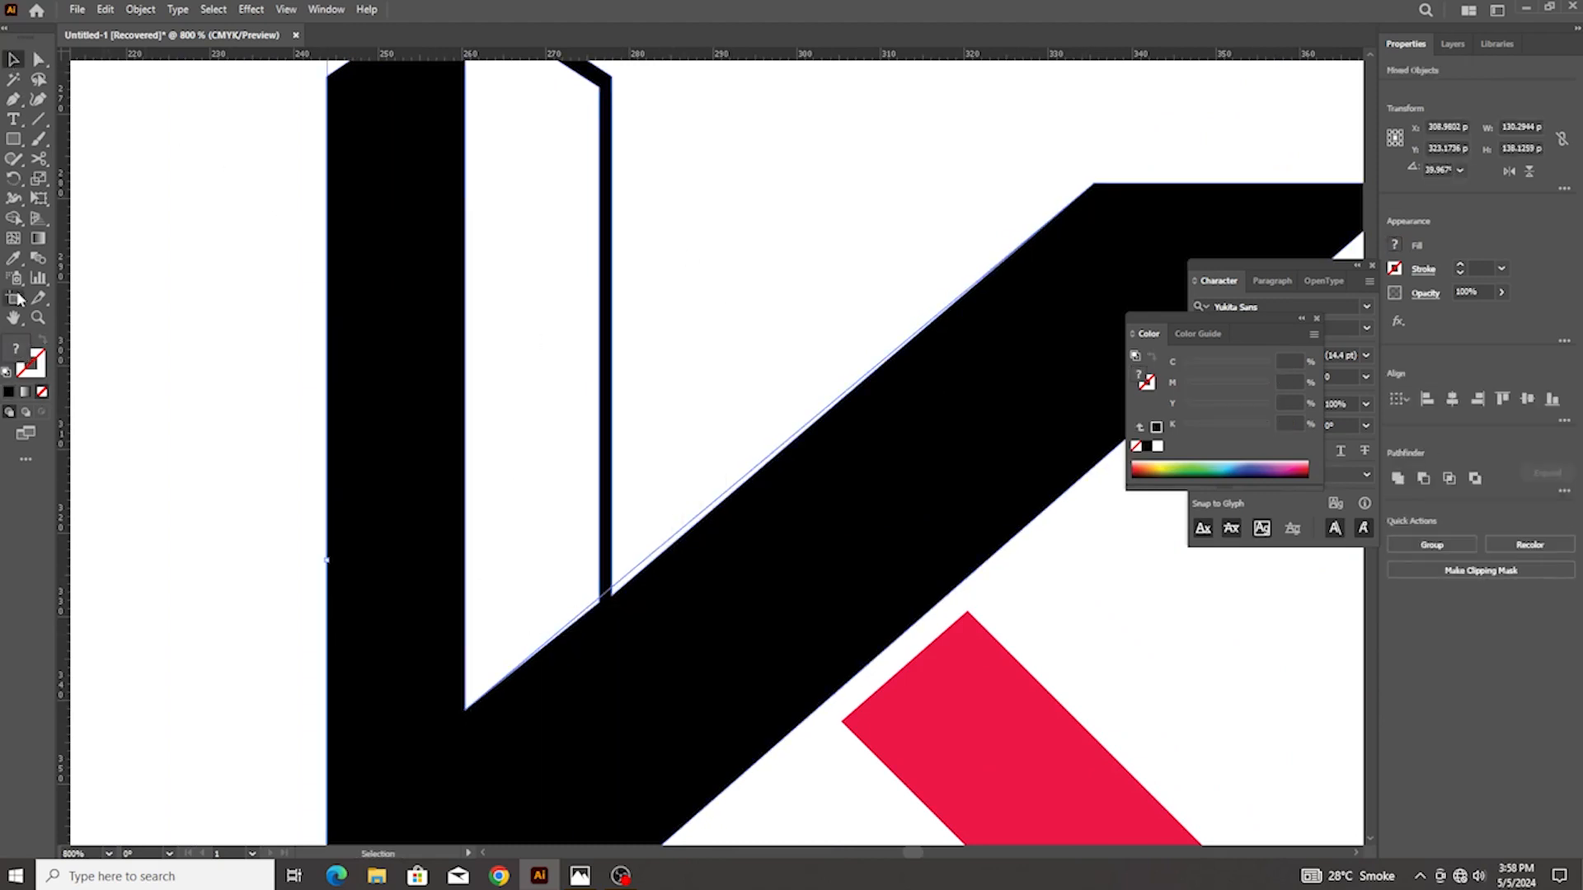
click(14, 218)
scroll(628, 601, up, 2)
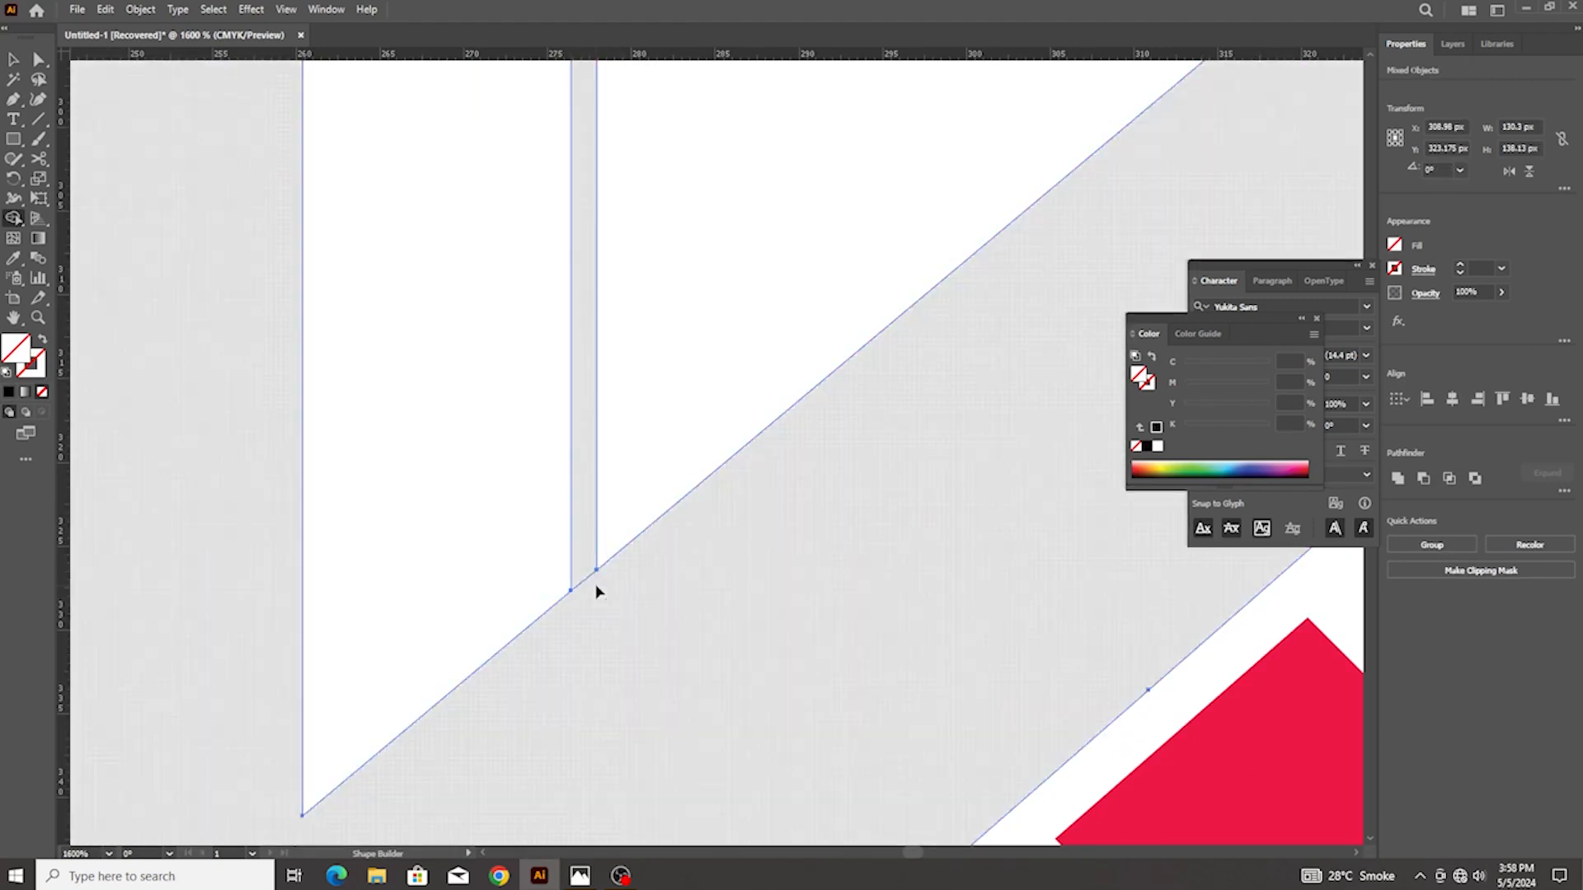
scroll(598, 563, down, 2)
scroll(599, 563, down, 2)
click(38, 59)
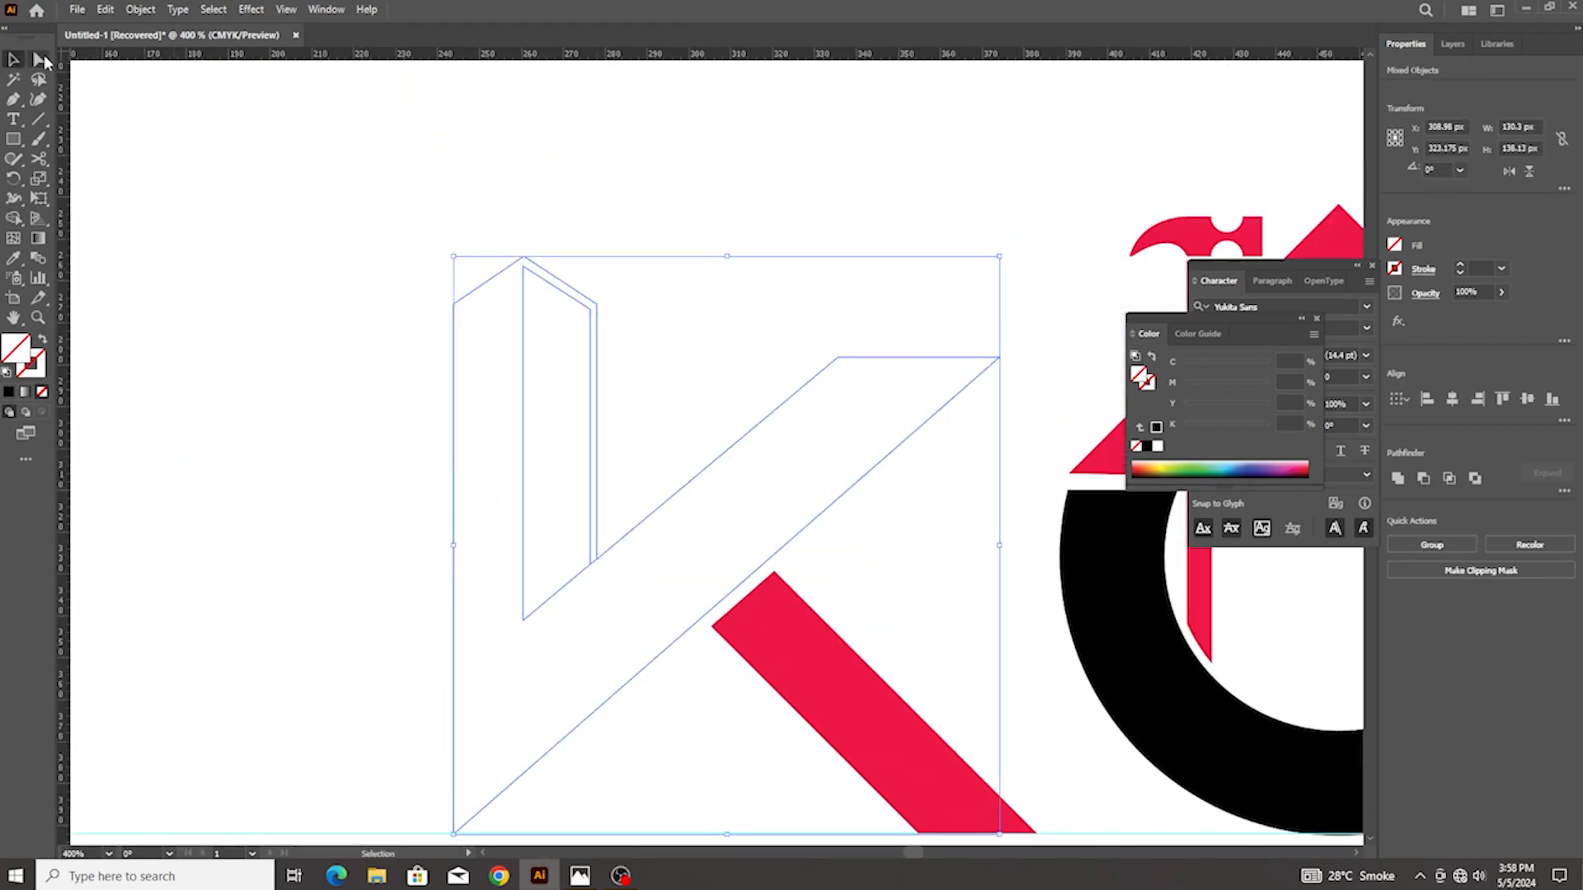
Try to move the two anchor points at the base of the thin strip about 3 px upward from the arm
scroll(445, 413, up, 3)
scroll(794, 687, right, 1)
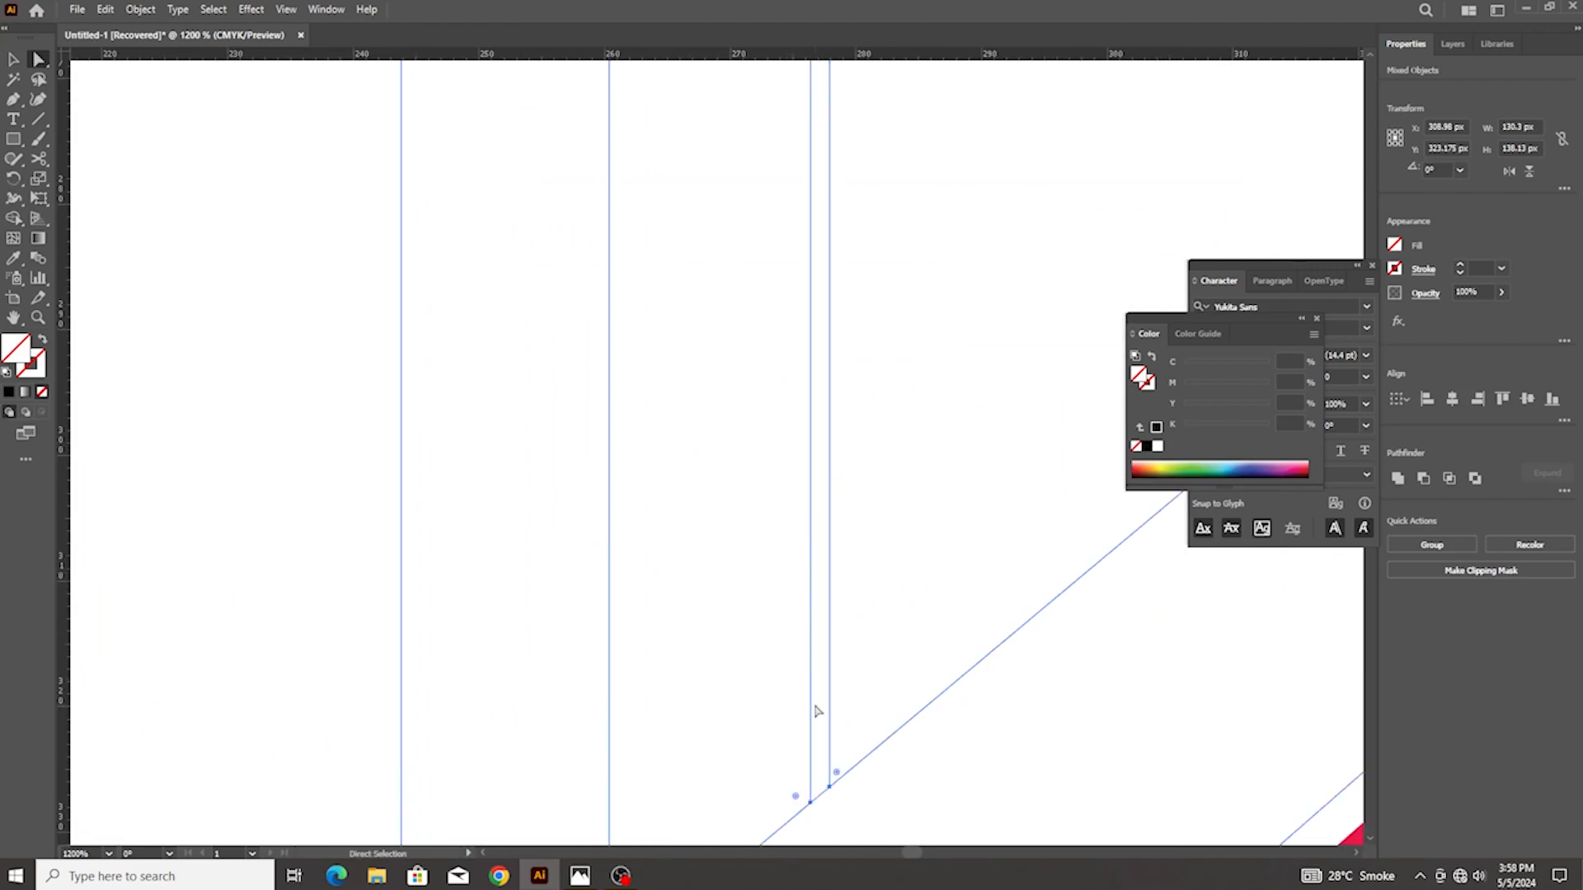
click(817, 711)
scroll(816, 726, down, 4)
drag(676, 620, 829, 699)
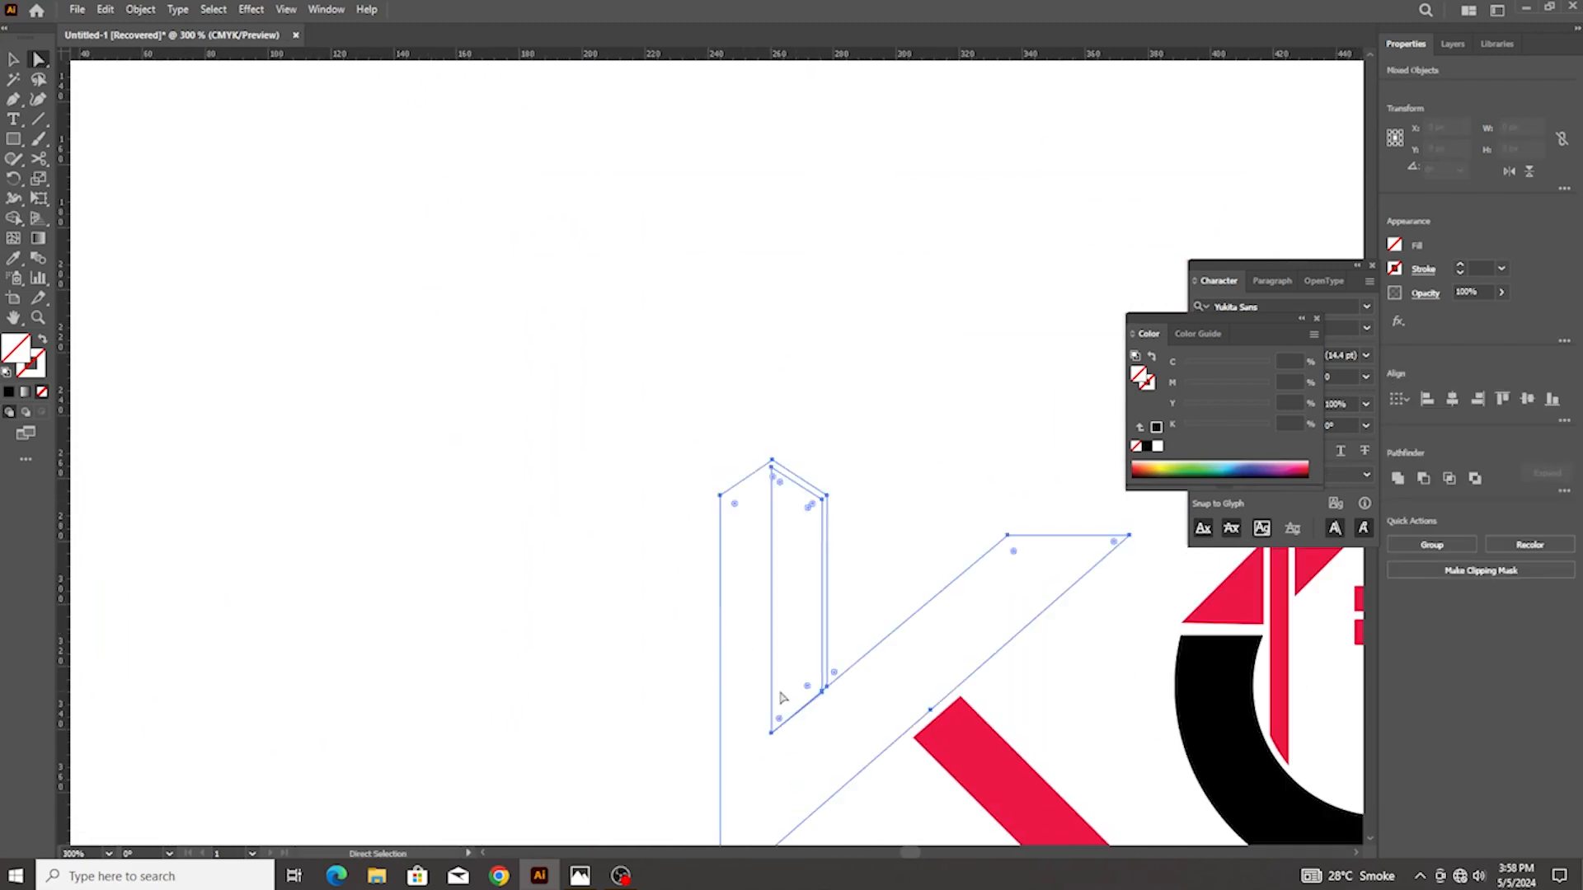
scroll(795, 696, up, 5)
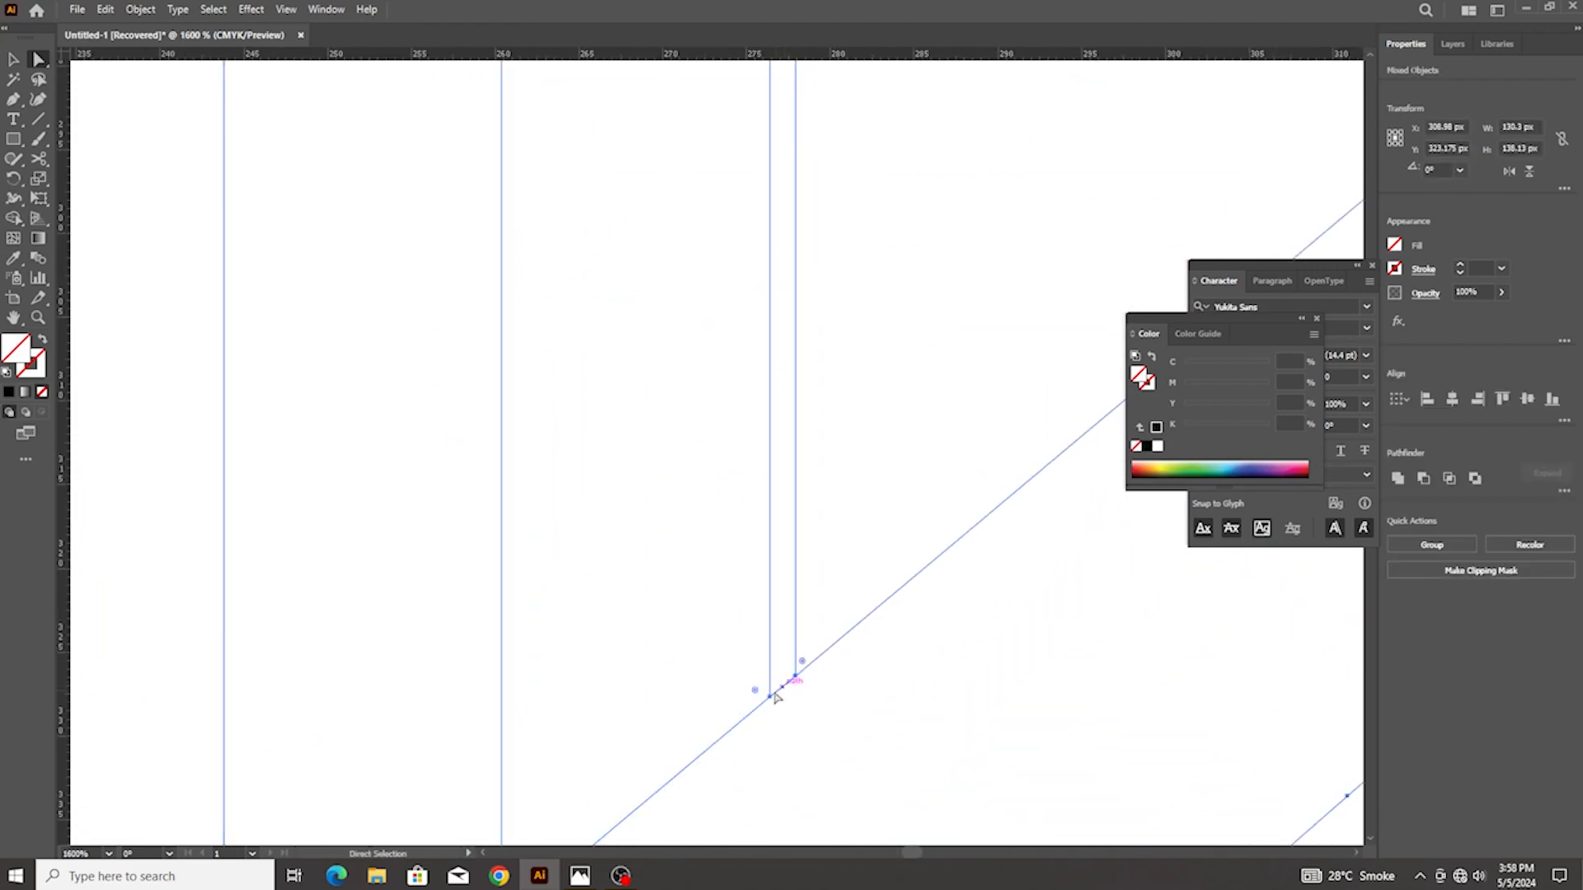
click(770, 697)
shift+click(795, 676)
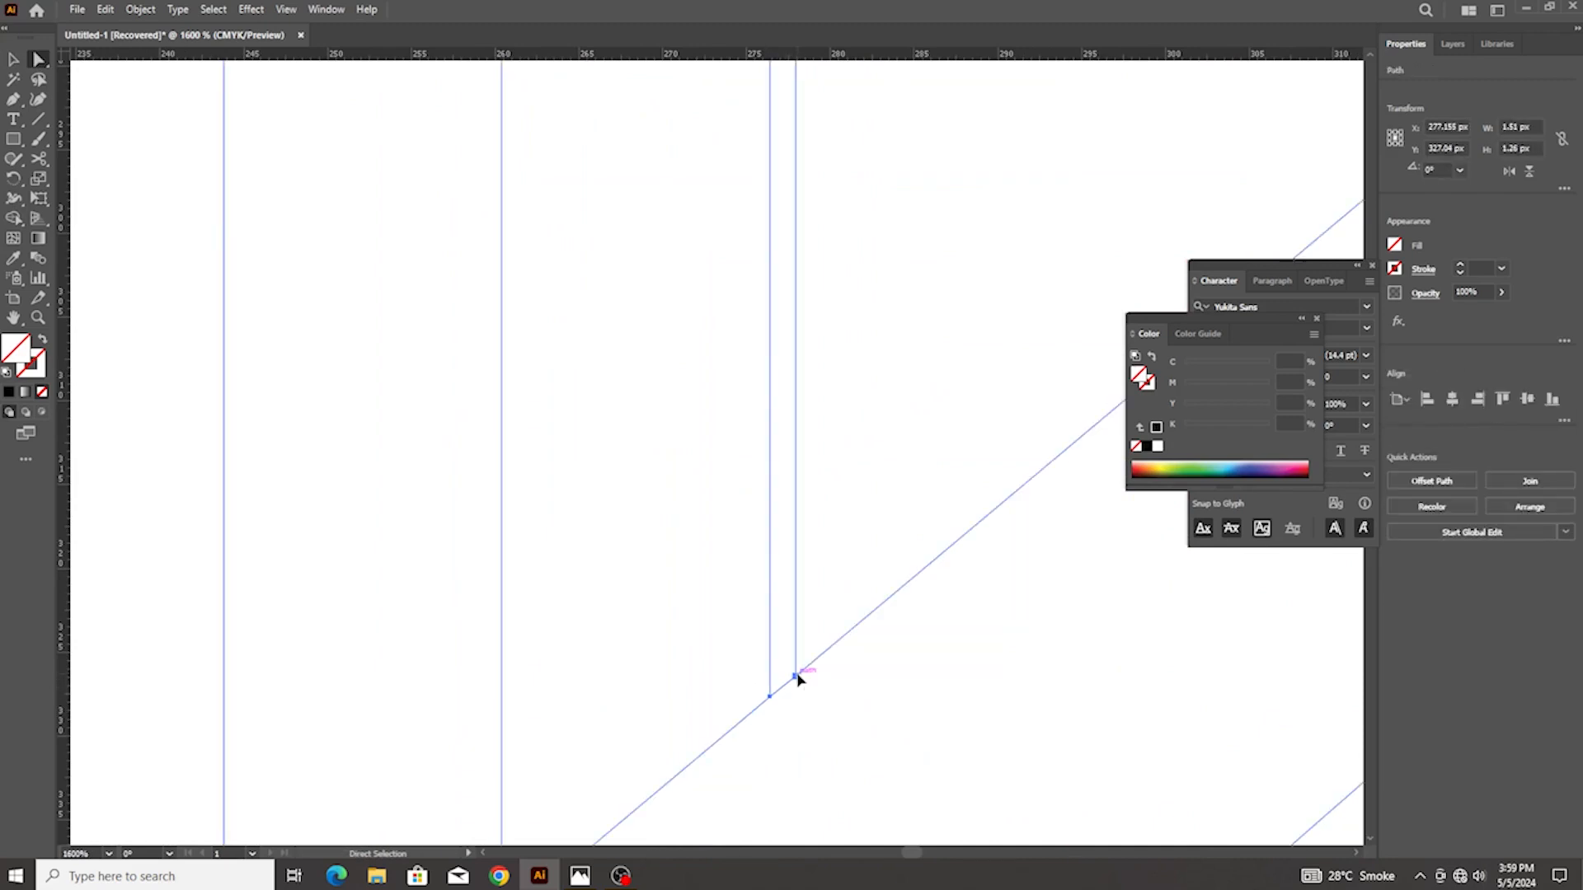
drag(795, 676, 799, 629)
scroll(799, 635, down, 1)
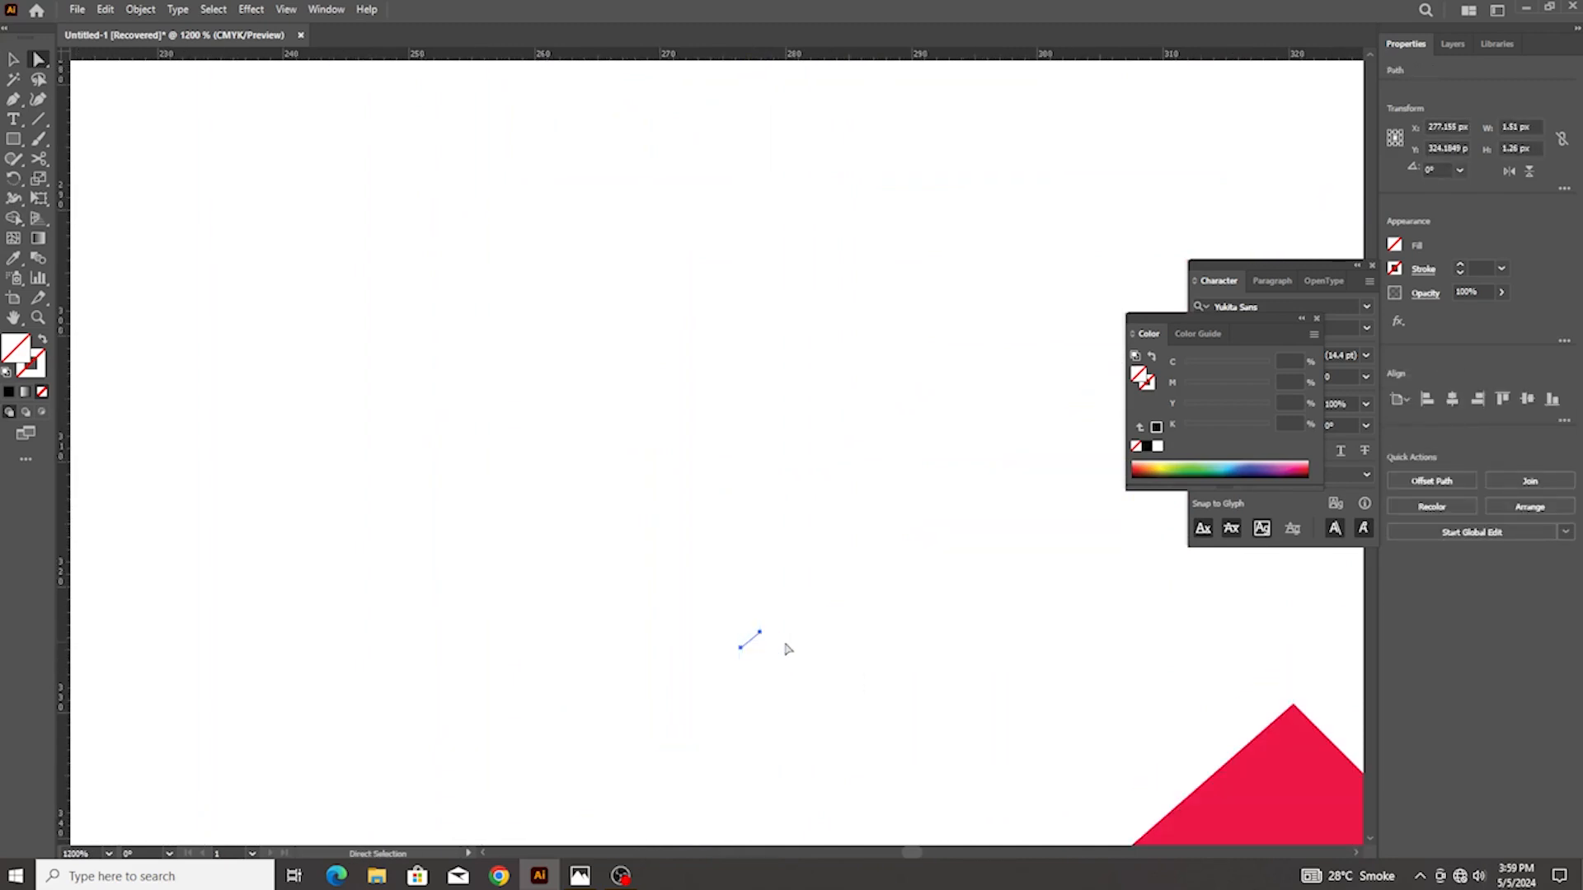
Select the unfilled k shape and fill it with a dark red
click(13, 59)
scroll(285, 334, down, 3)
drag(288, 337, 416, 467)
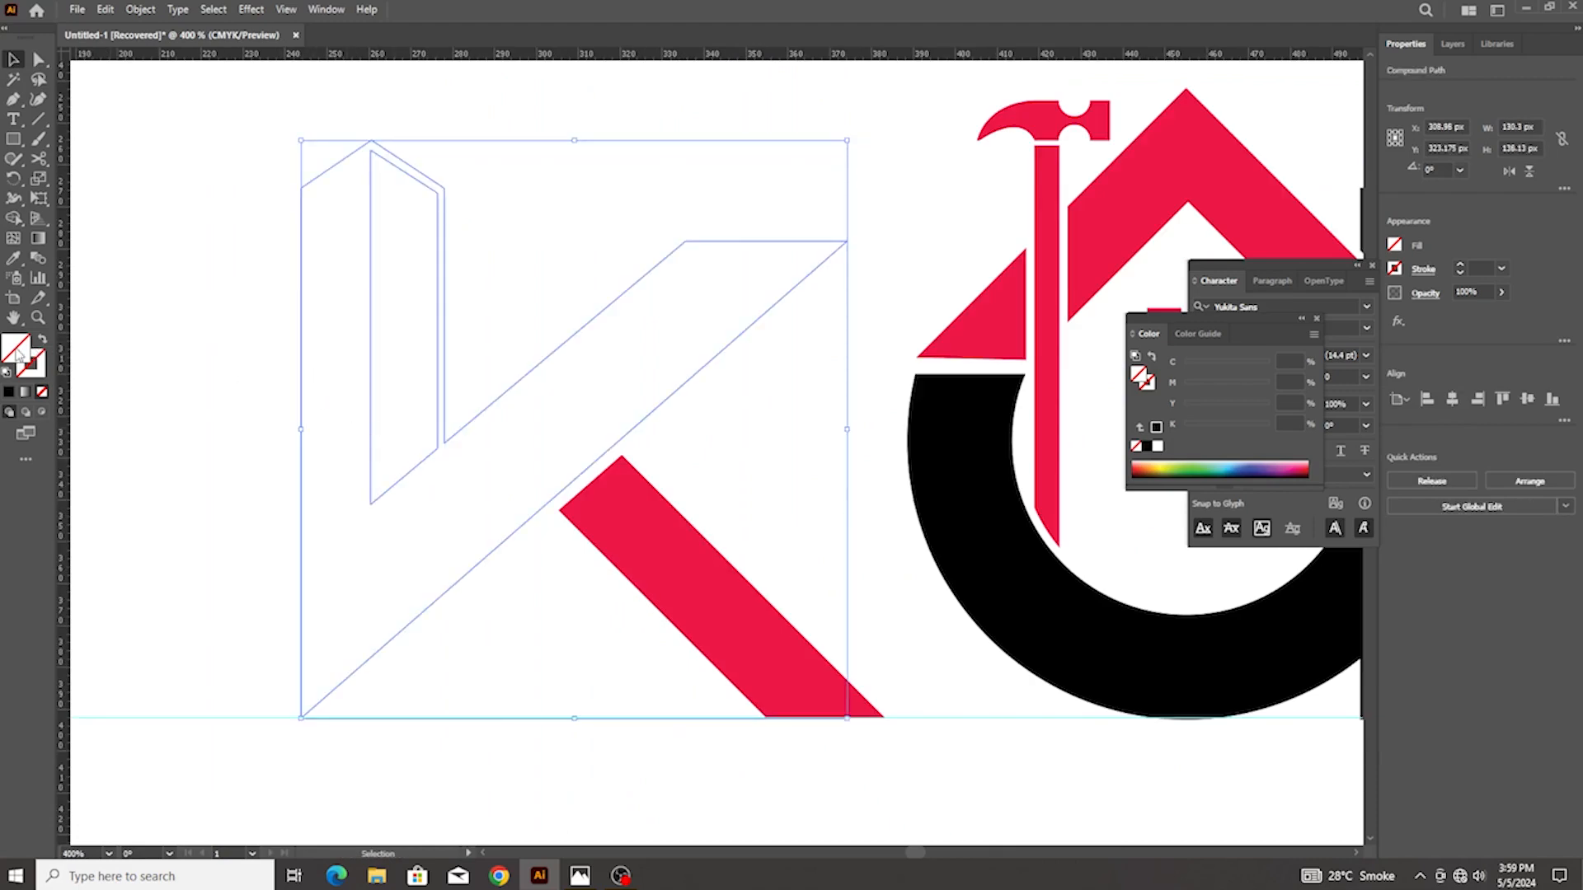
double_click(16, 350)
click(980, 483)
click(1141, 406)
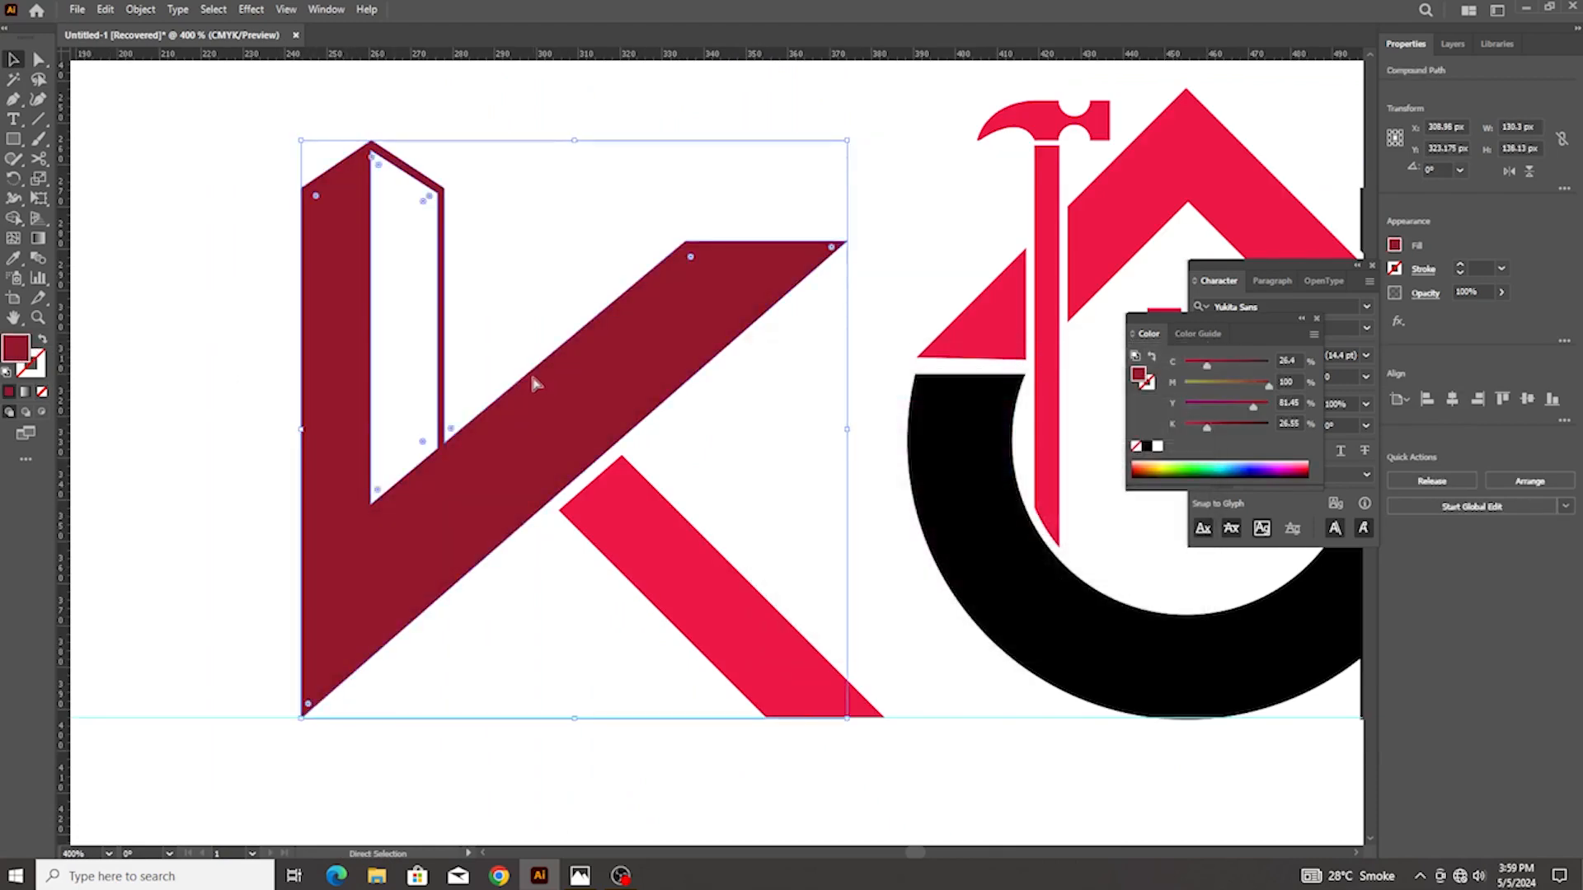
Draw a short line about 1.5 px wide across the base of the thin strip where it meets the arm
click(619, 254)
scroll(425, 418, up, 3)
click(38, 119)
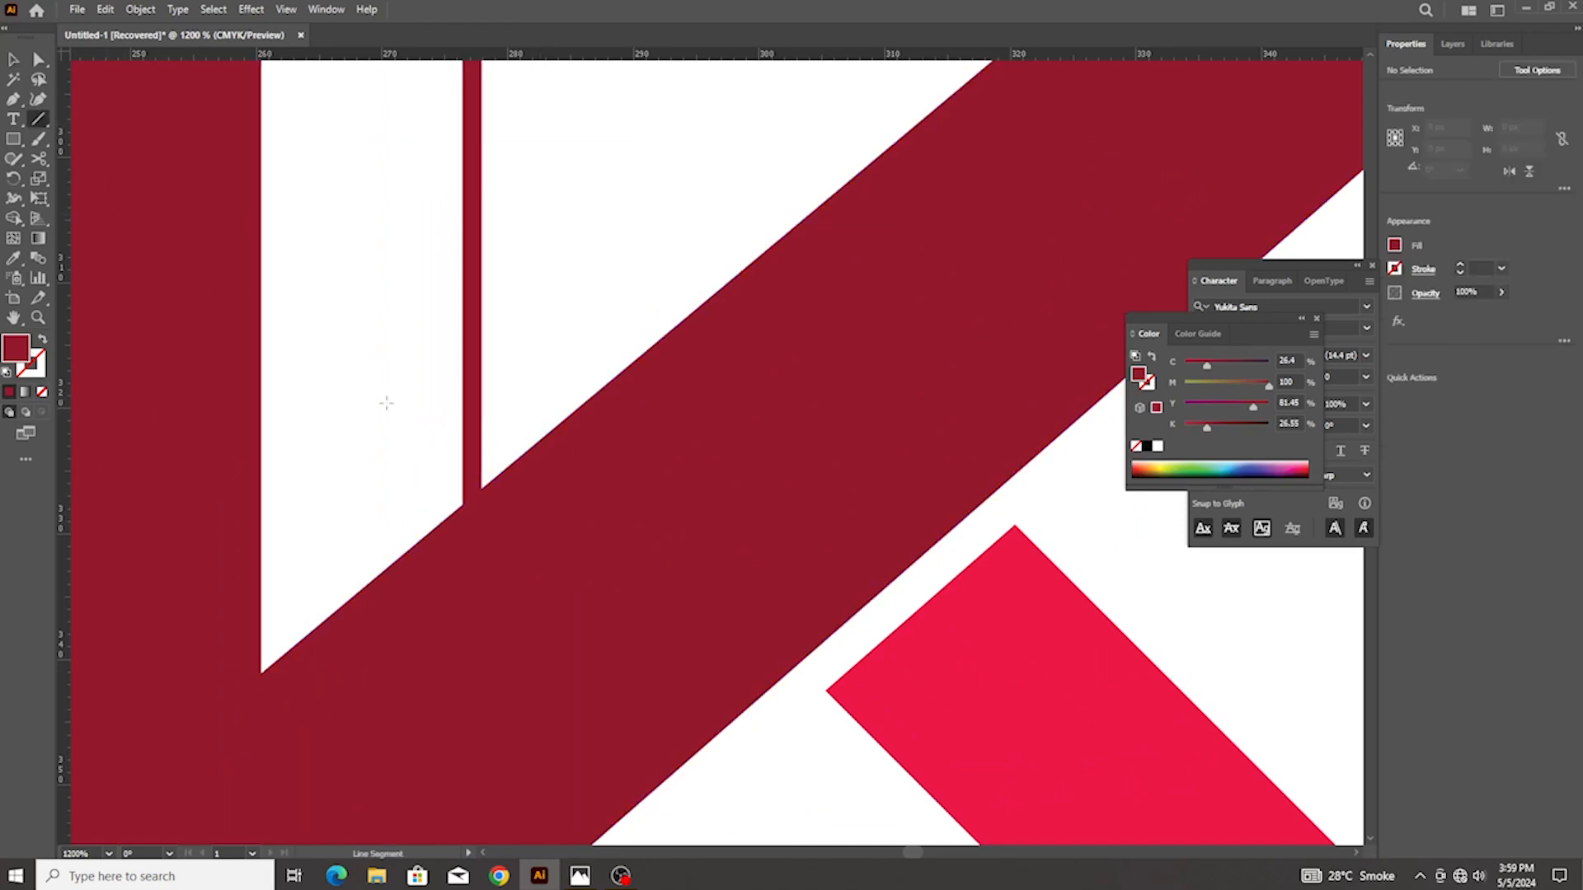
scroll(441, 462, up, 2)
drag(490, 545, 528, 513)
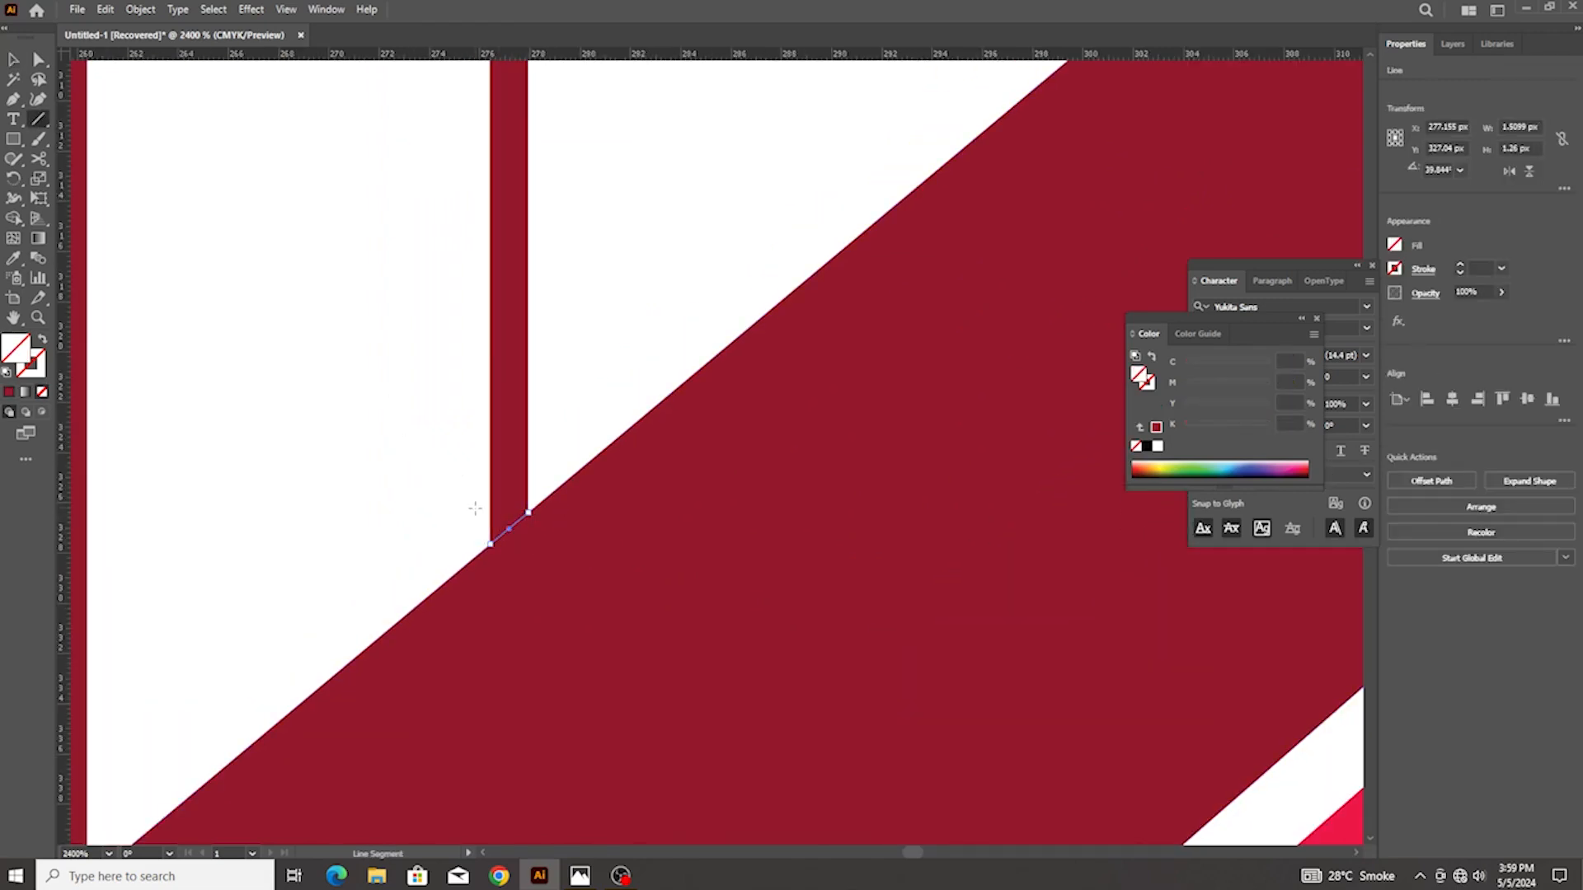
Place a copy of the short line about 1.7 px higher across the thin strip
click(12, 60)
click(572, 566)
drag(518, 526, 519, 486)
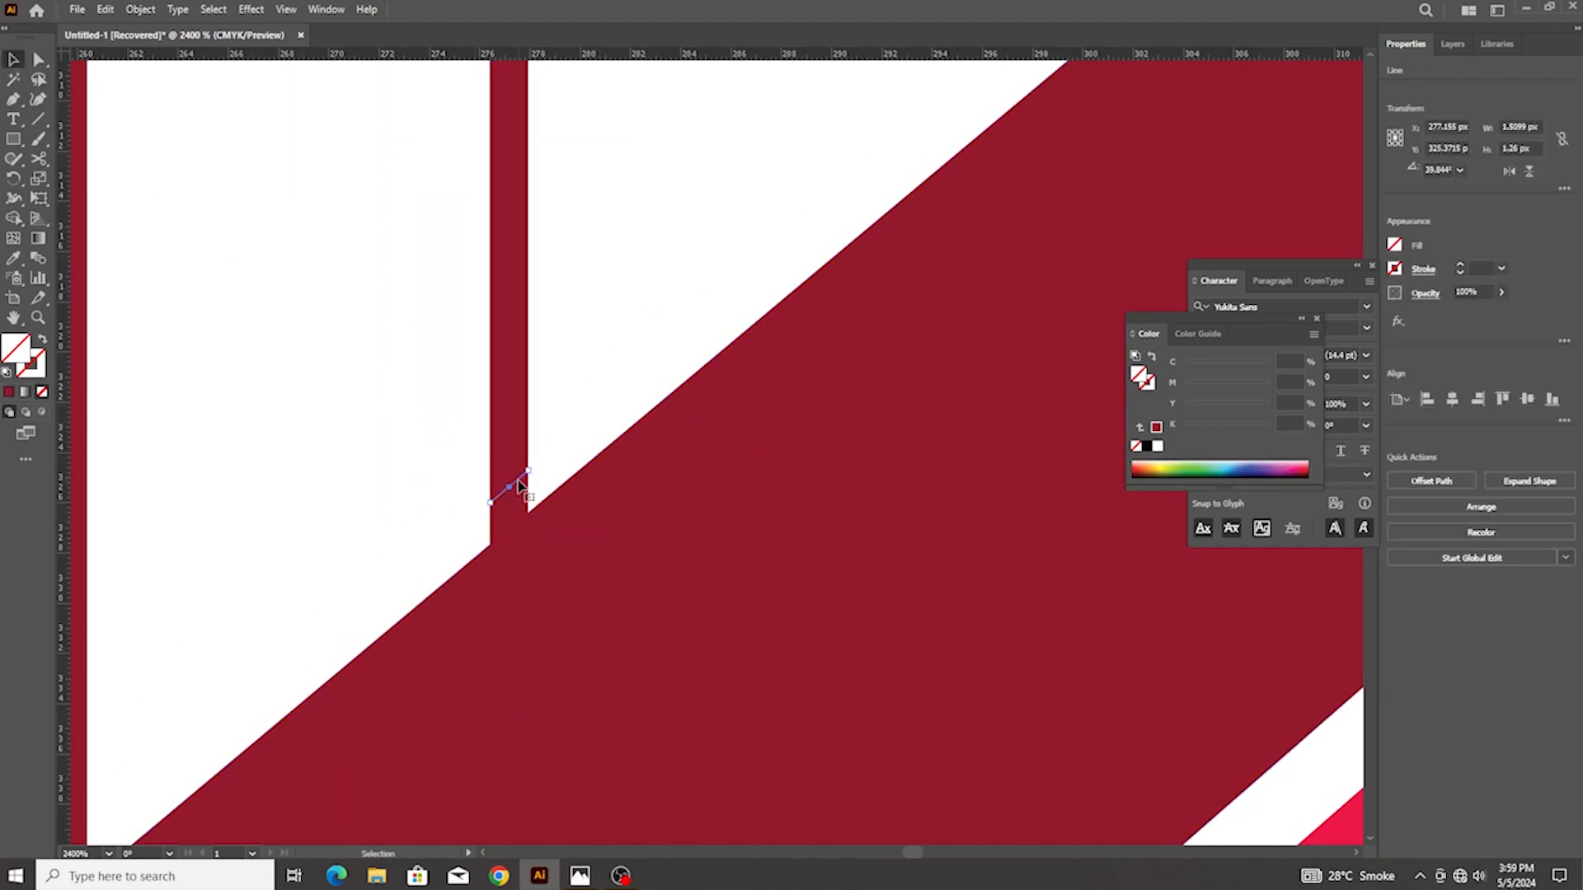
Remove the piece of strip between the two short lines with Shape Builder and clear the leftover path from the gap
shift+click(518, 532)
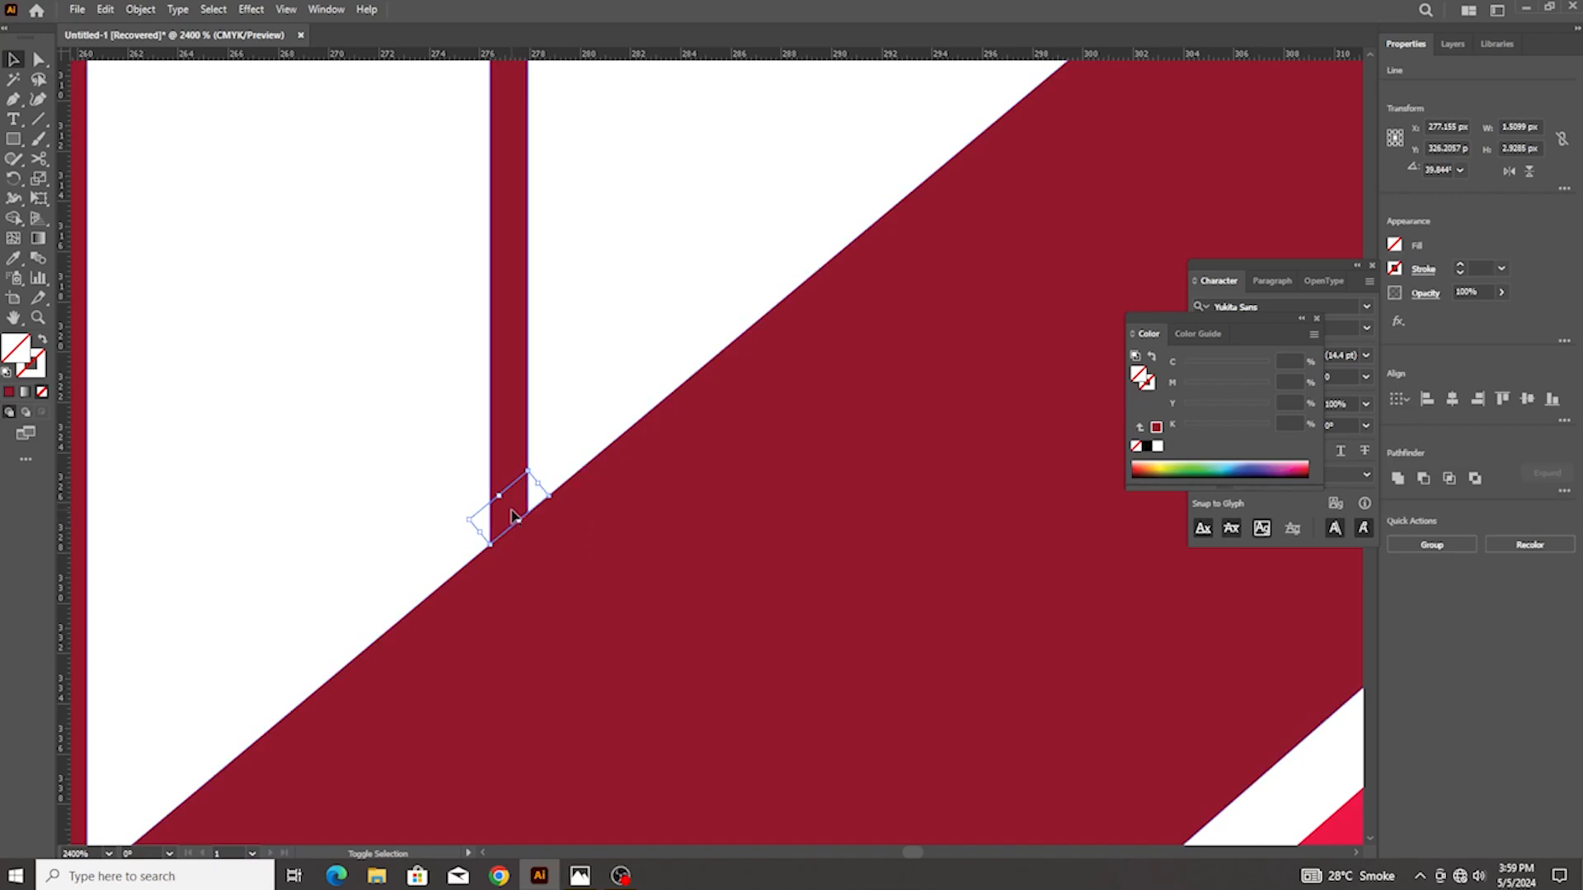
click(12, 219)
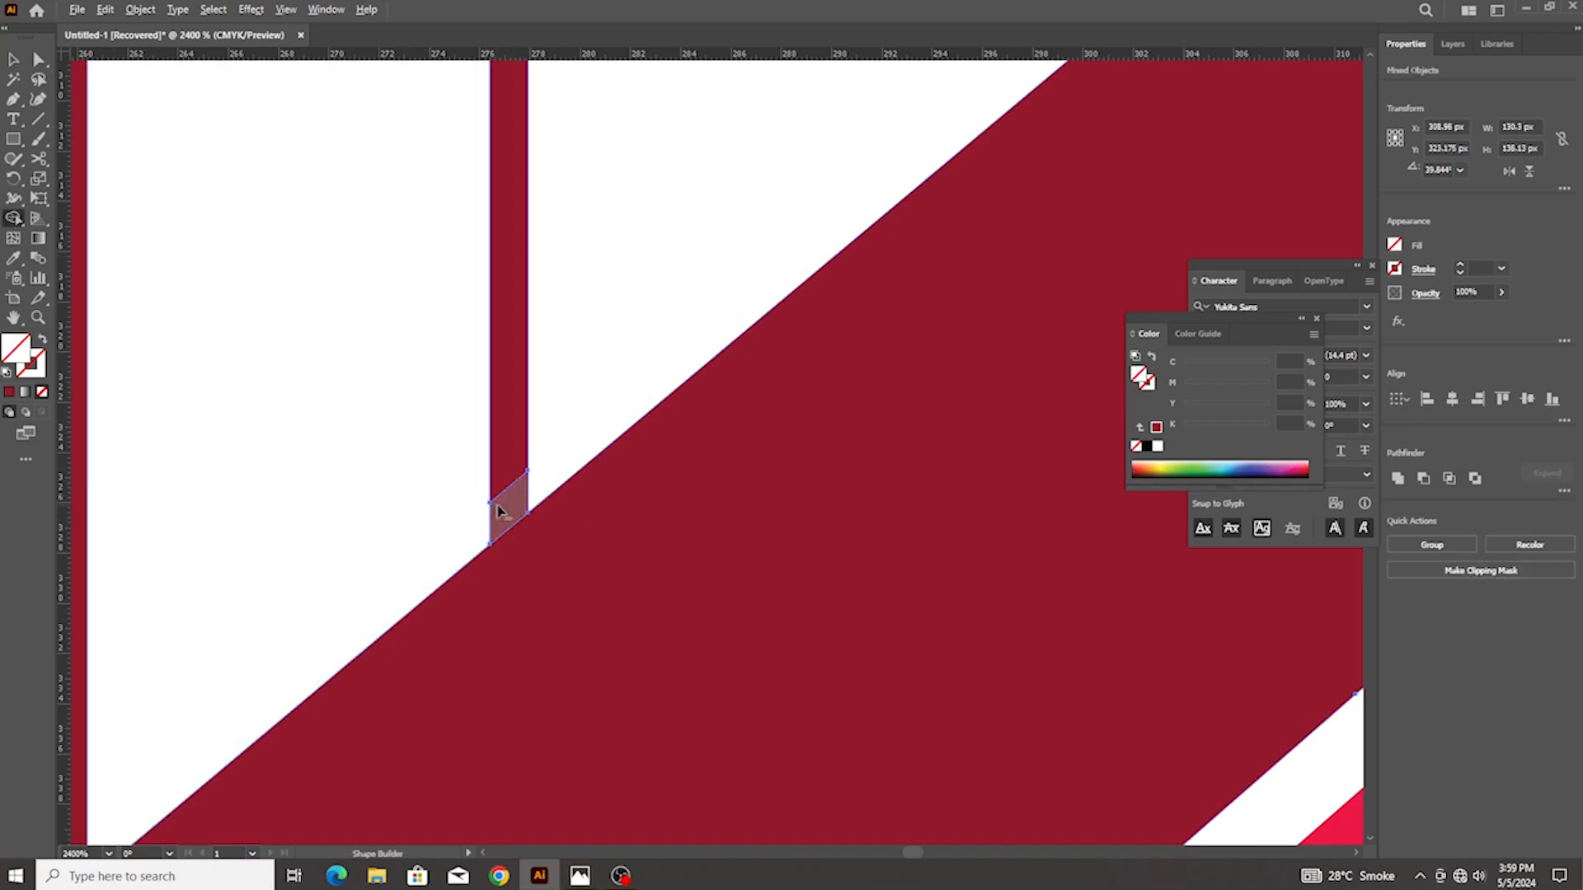
click(511, 513)
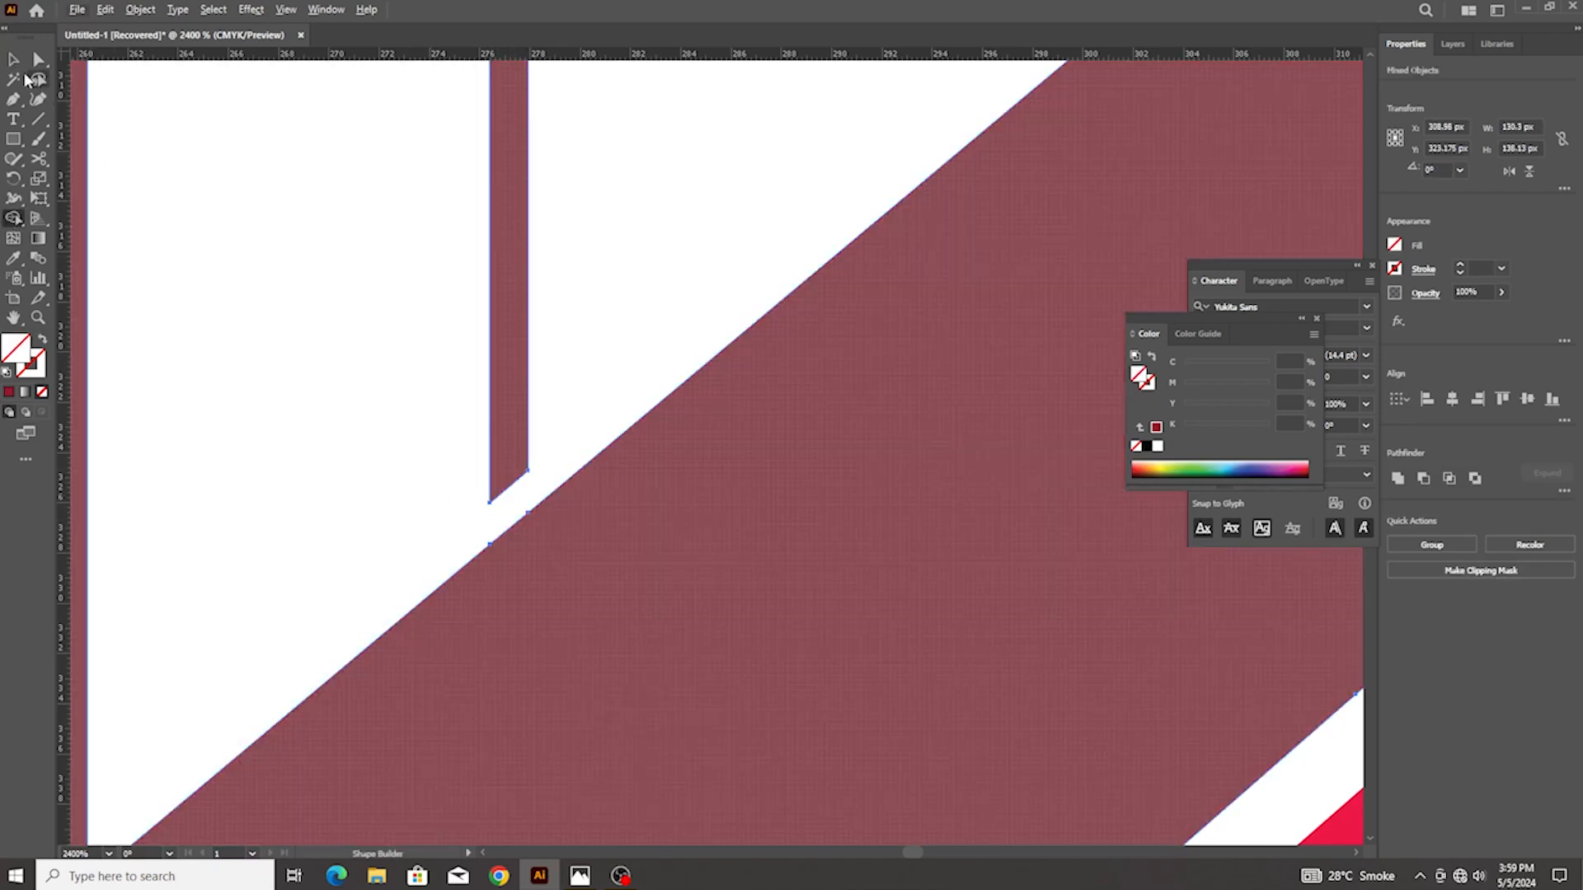
click(13, 59)
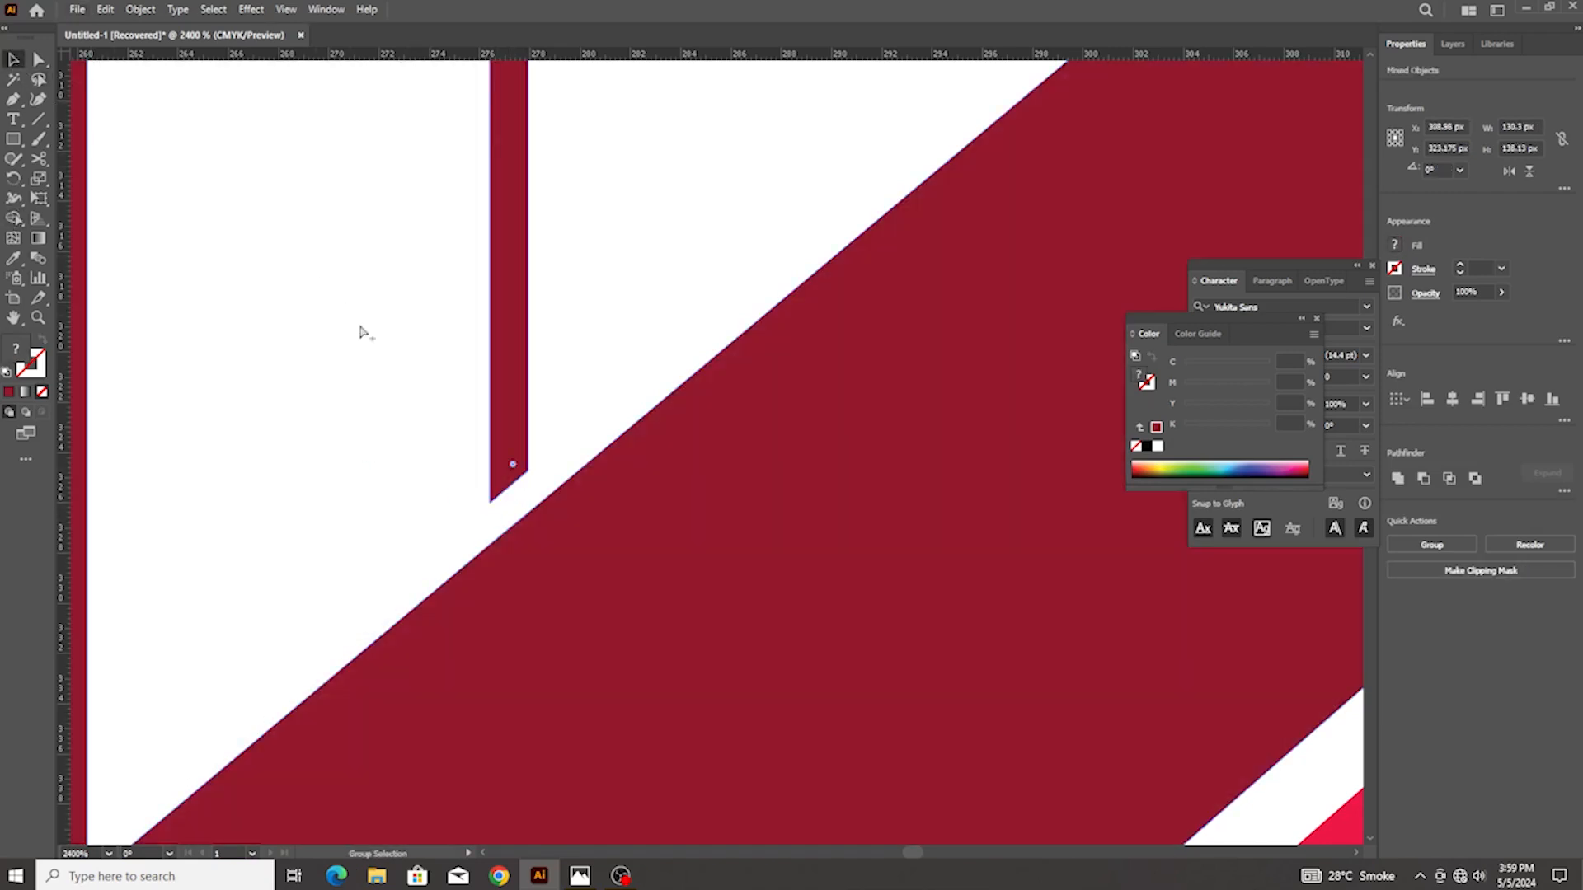
scroll(463, 422, down, 3)
click(435, 417)
click(483, 463)
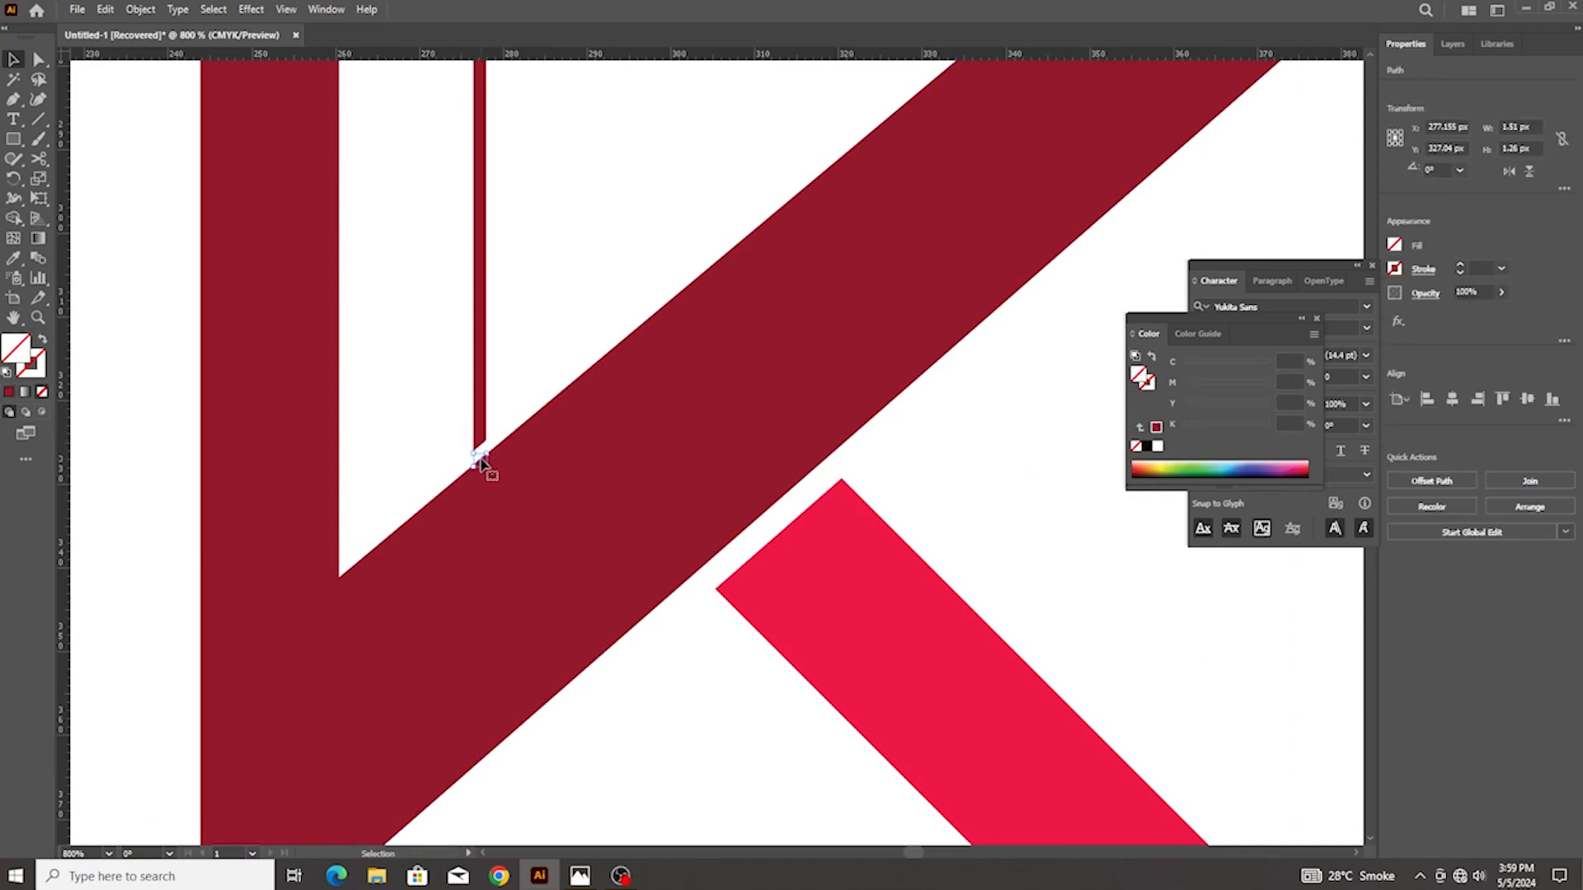
click(99, 99)
Raise the two anchor points at the thin strip's lower end about 6 px to widen the gap above the arm
click(39, 60)
scroll(502, 460, up, 2)
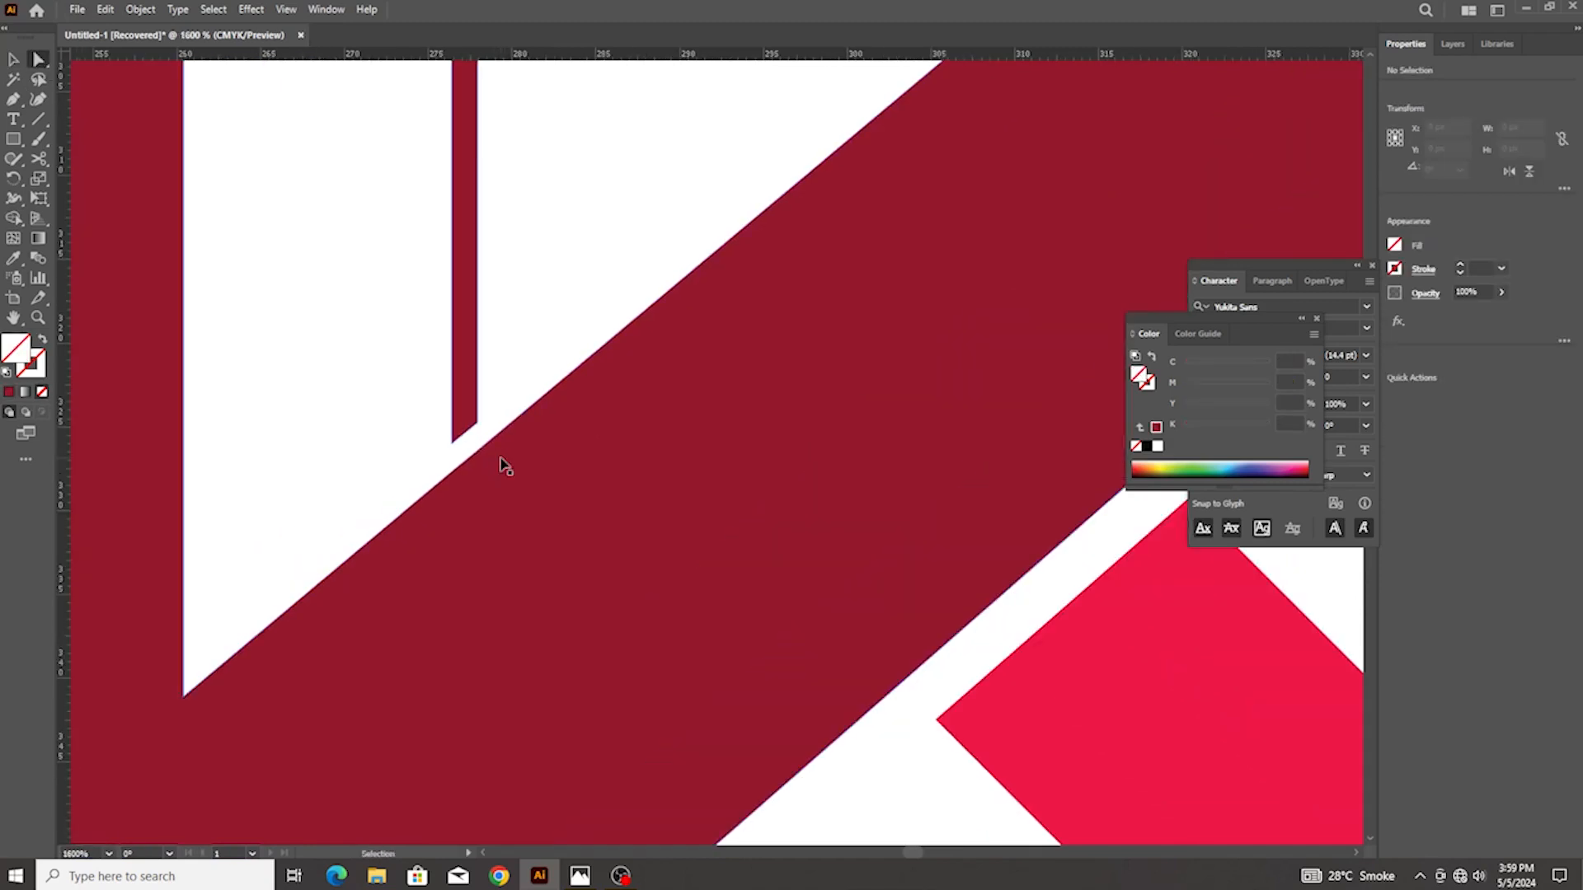
click(453, 443)
shift+click(476, 424)
drag(477, 424, 478, 336)
drag(424, 423, 480, 327)
shift+click(476, 423)
shift+click(477, 422)
scroll(493, 366, down, 7)
click(511, 508)
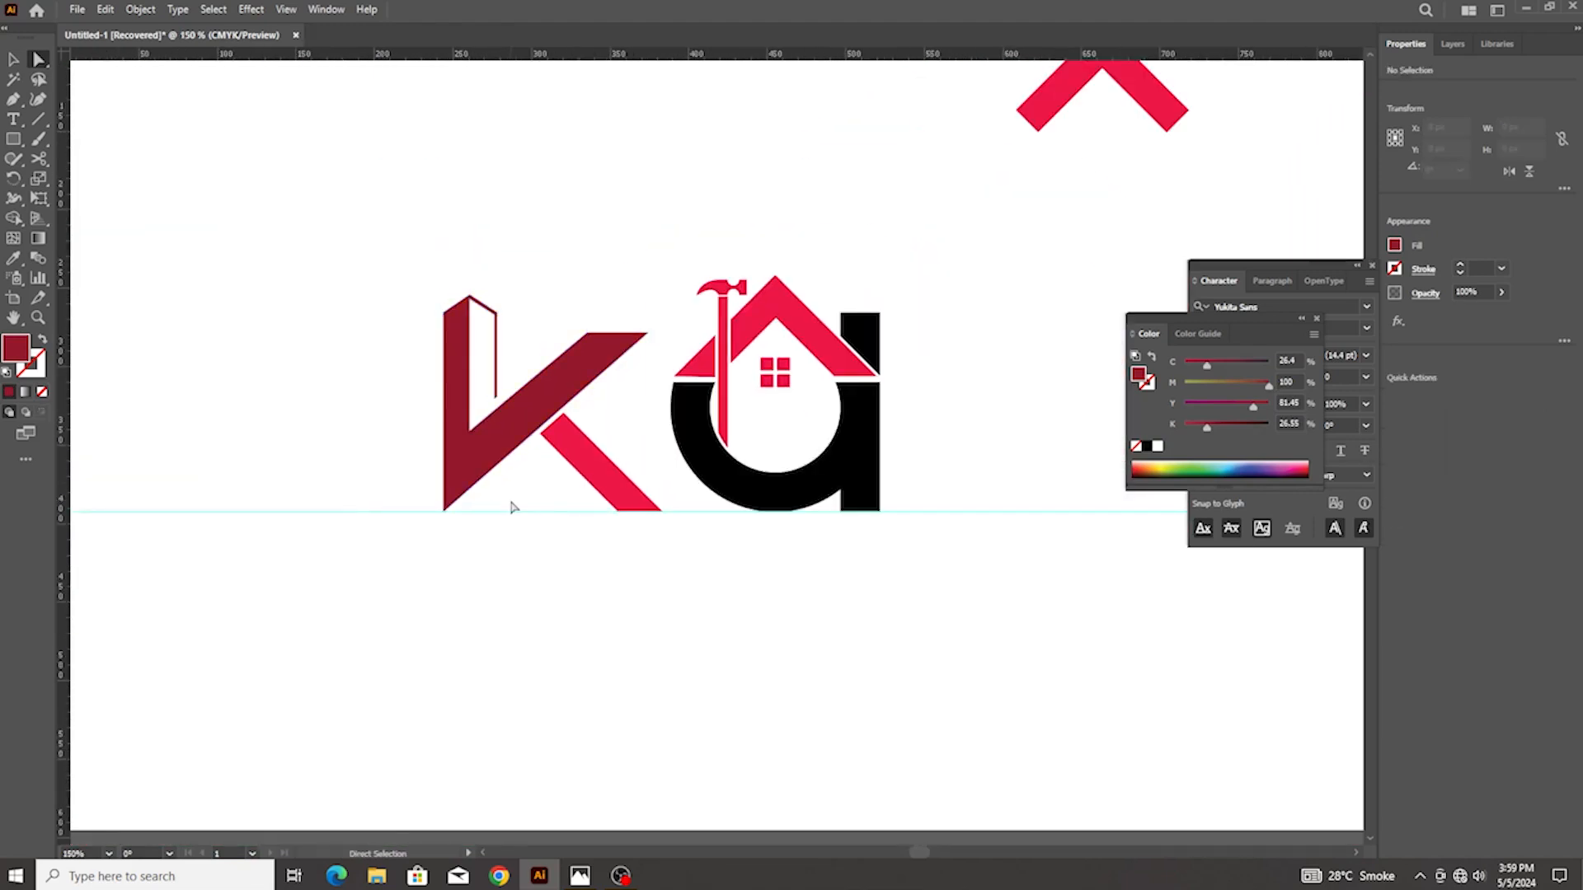
Lower the roof anchor points at the top of the k's stem by about 7 px
scroll(513, 466, up, 3)
click(463, 358)
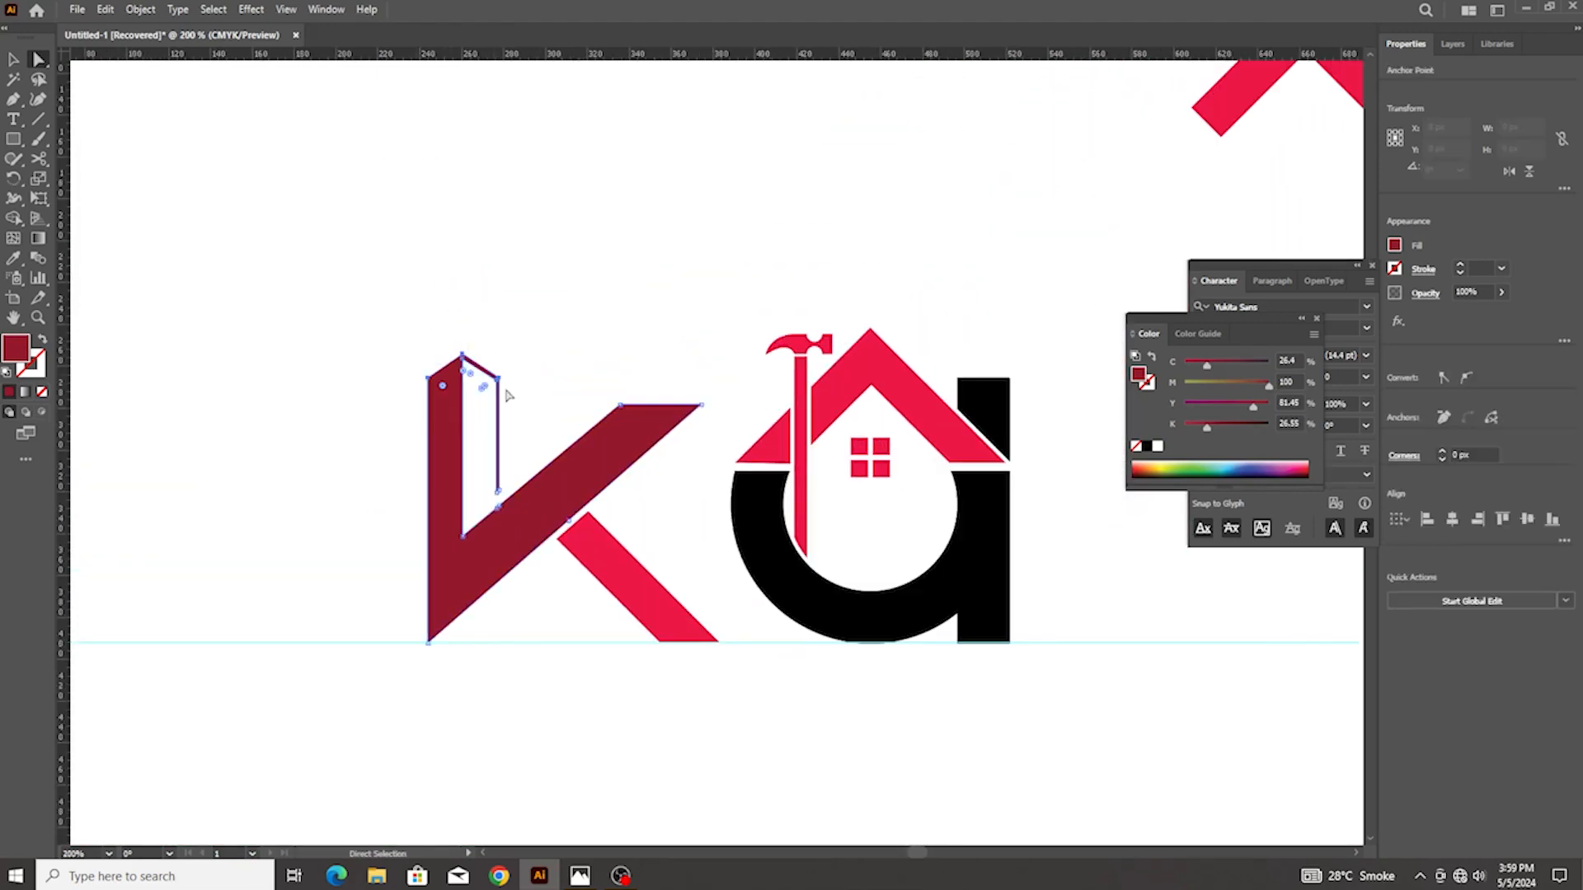
scroll(470, 357, up, 3)
scroll(445, 368, down, 2)
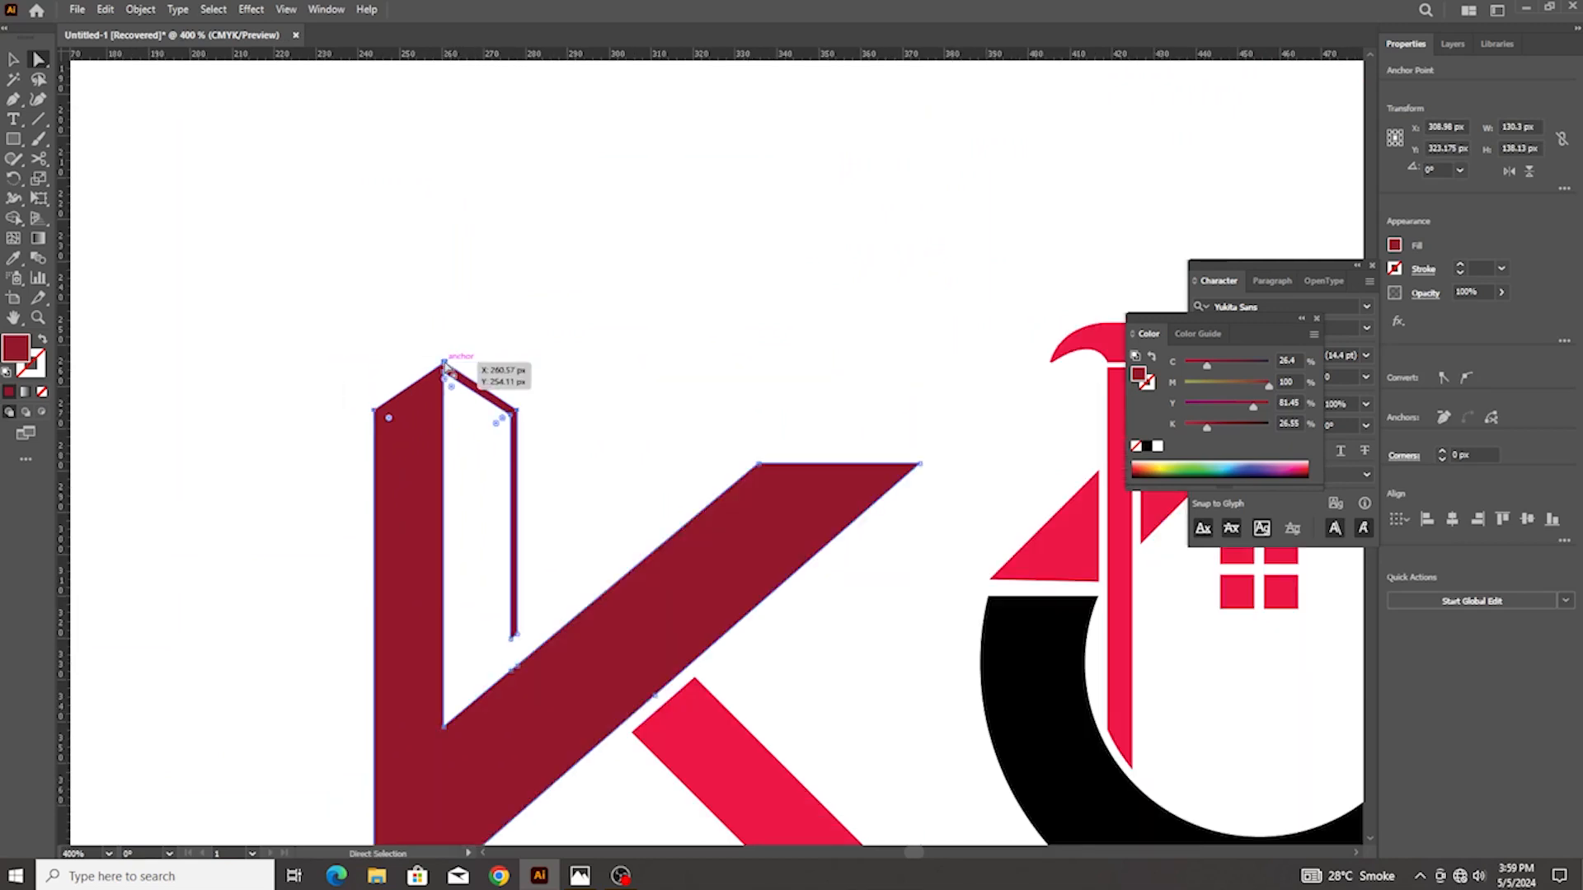
drag(445, 378, 445, 399)
scroll(446, 398, down, 2)
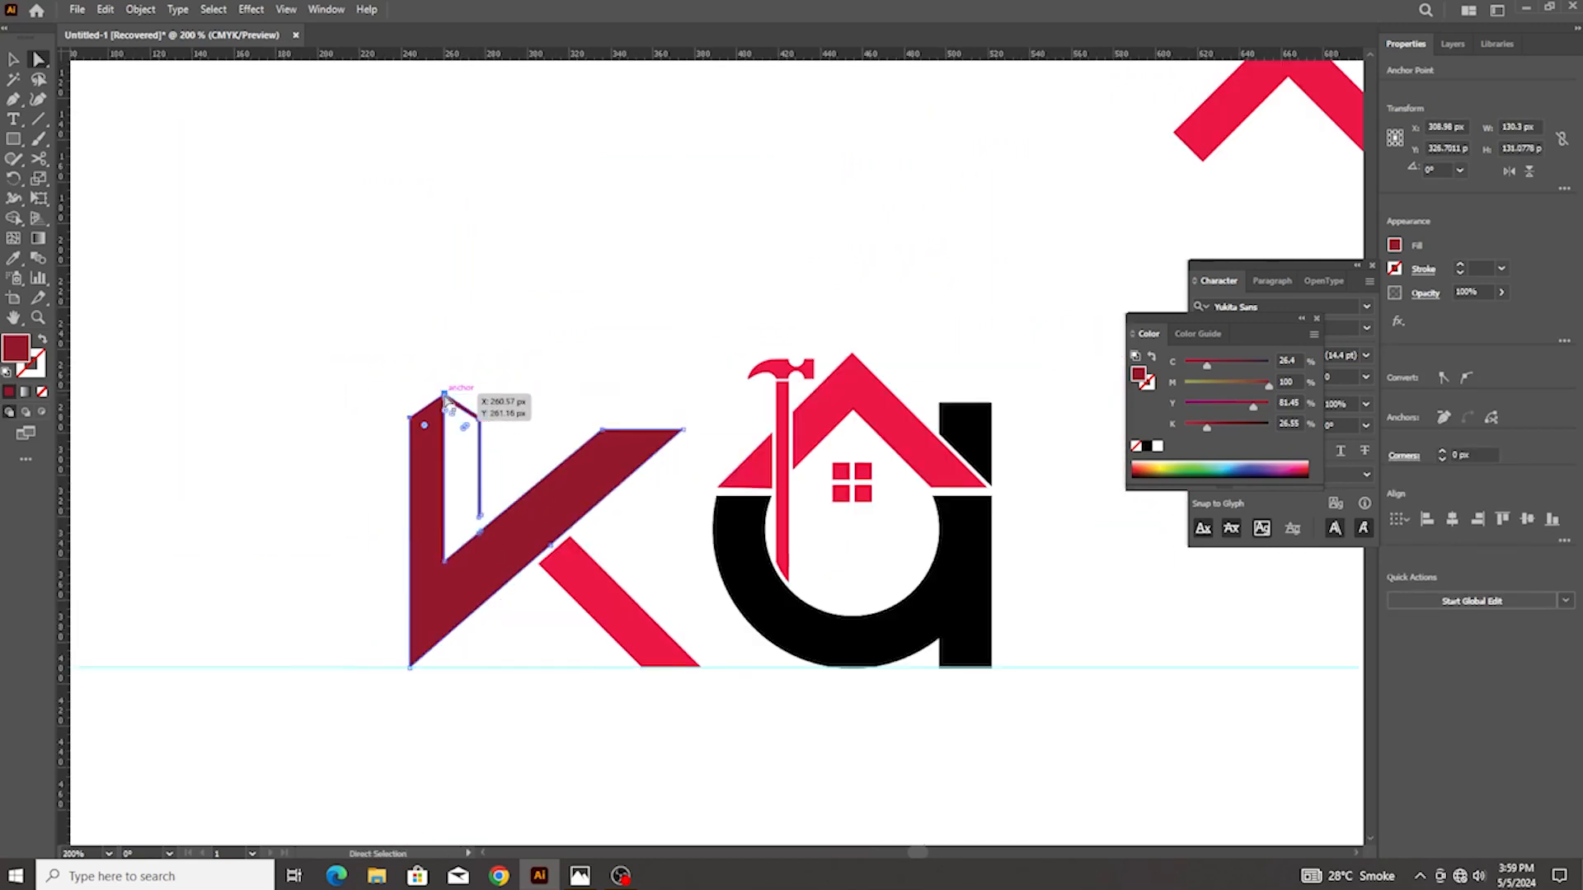
Select the k's body and red leg together and move them about 21 px closer to the a
click(12, 63)
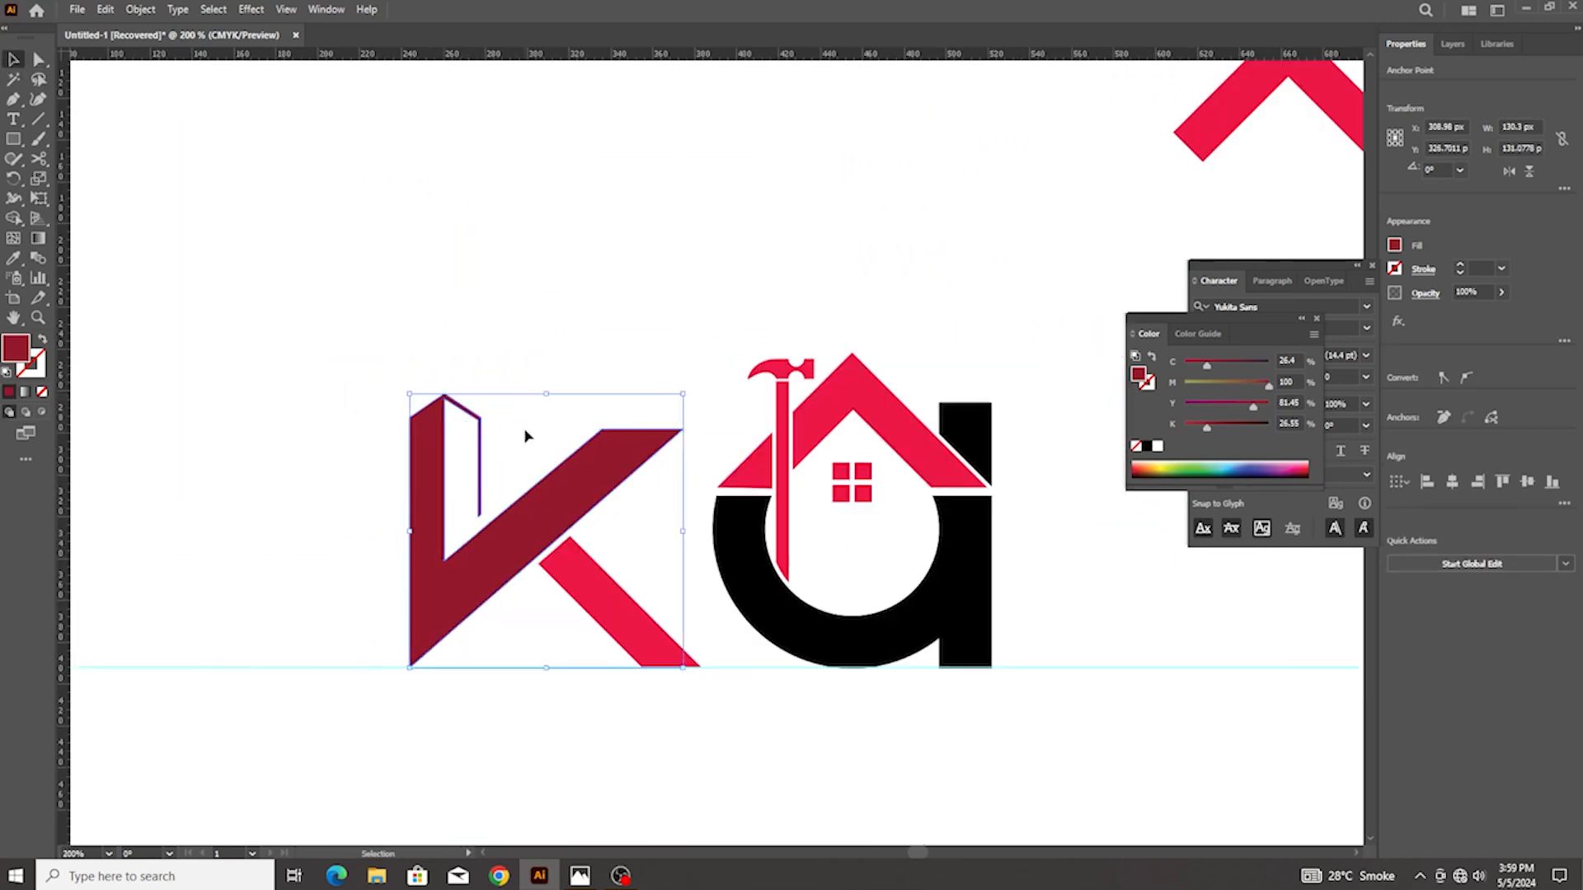
shift+click(616, 599)
drag(601, 601, 646, 610)
key(a)
scroll(335, 373, up, 1)
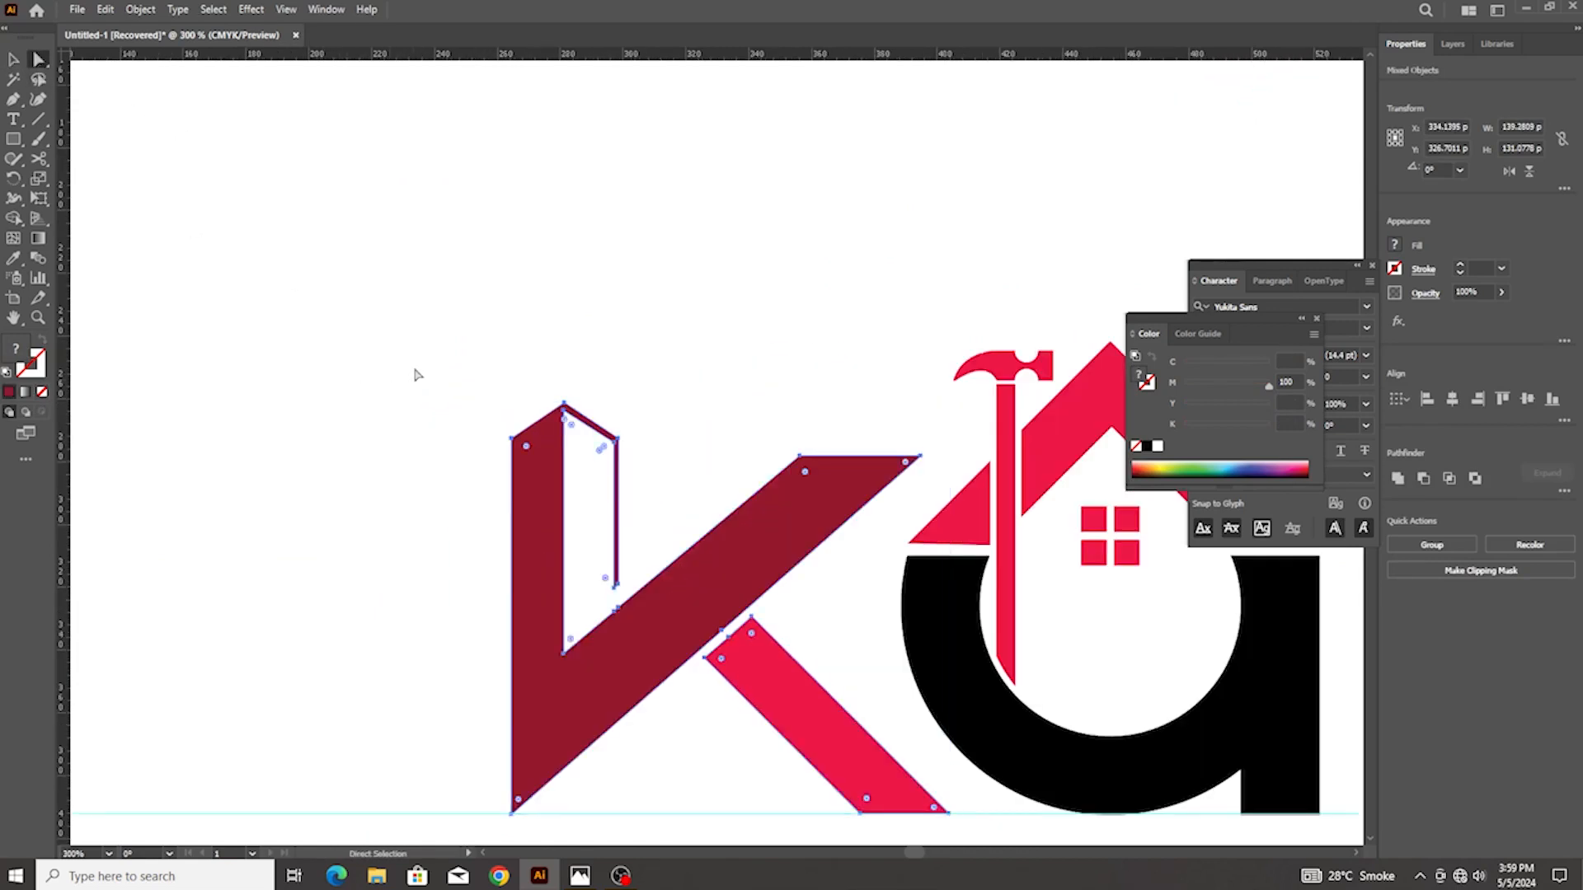
Widen the k's stem by shifting its outer-edge anchor points about 4 px away from the a
drag(418, 370, 521, 738)
drag(521, 835, 523, 836)
scroll(532, 725, down, 2)
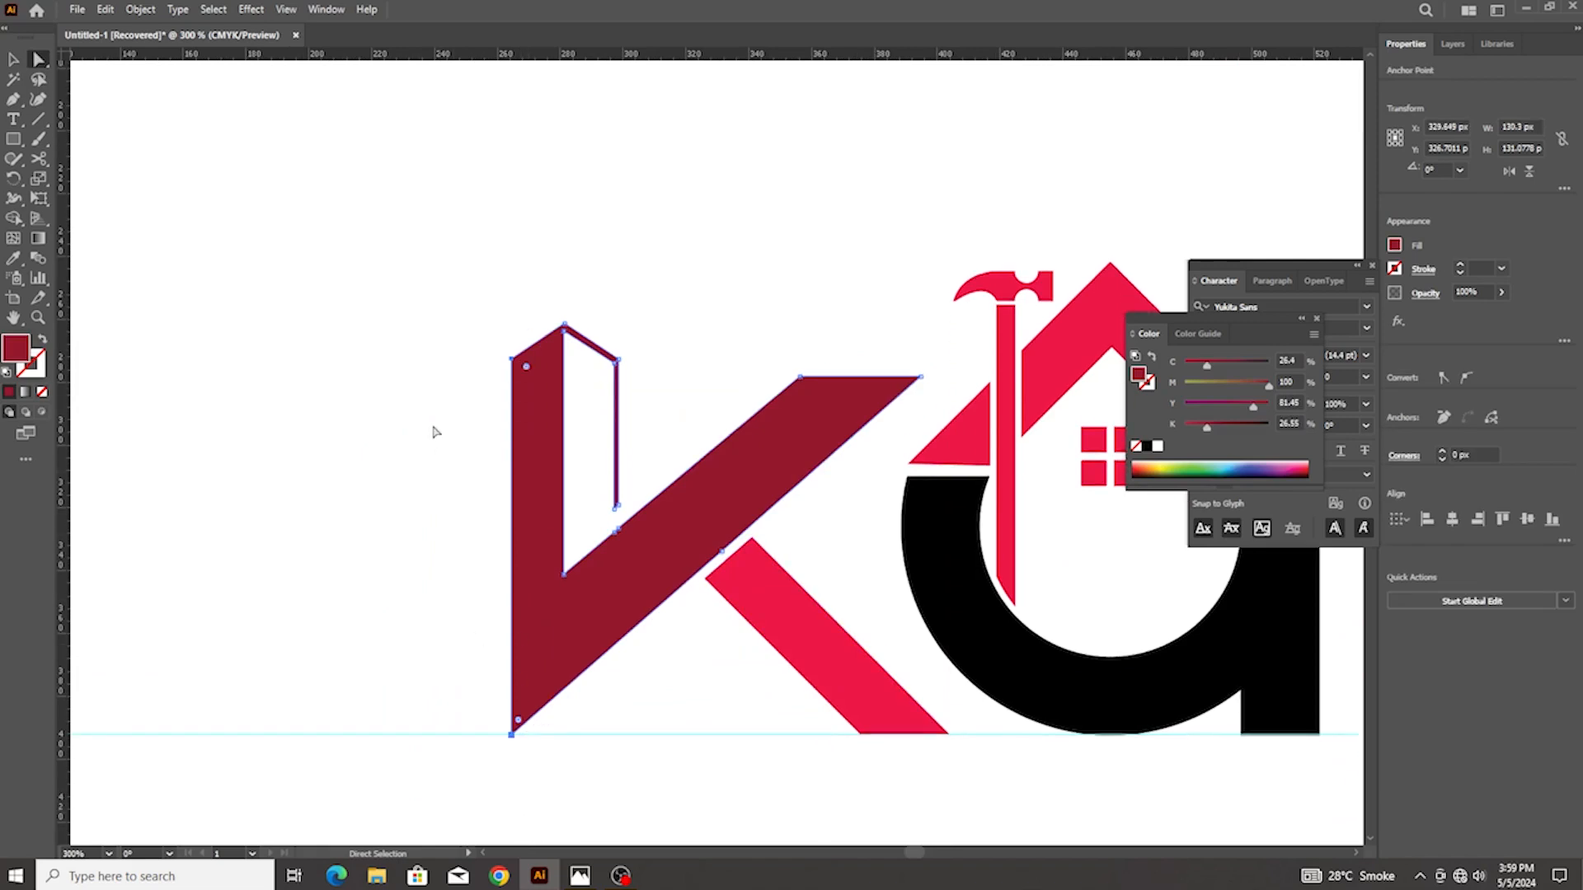
drag(451, 275, 499, 737)
scroll(580, 707, down, 2)
scroll(639, 674, up, 2)
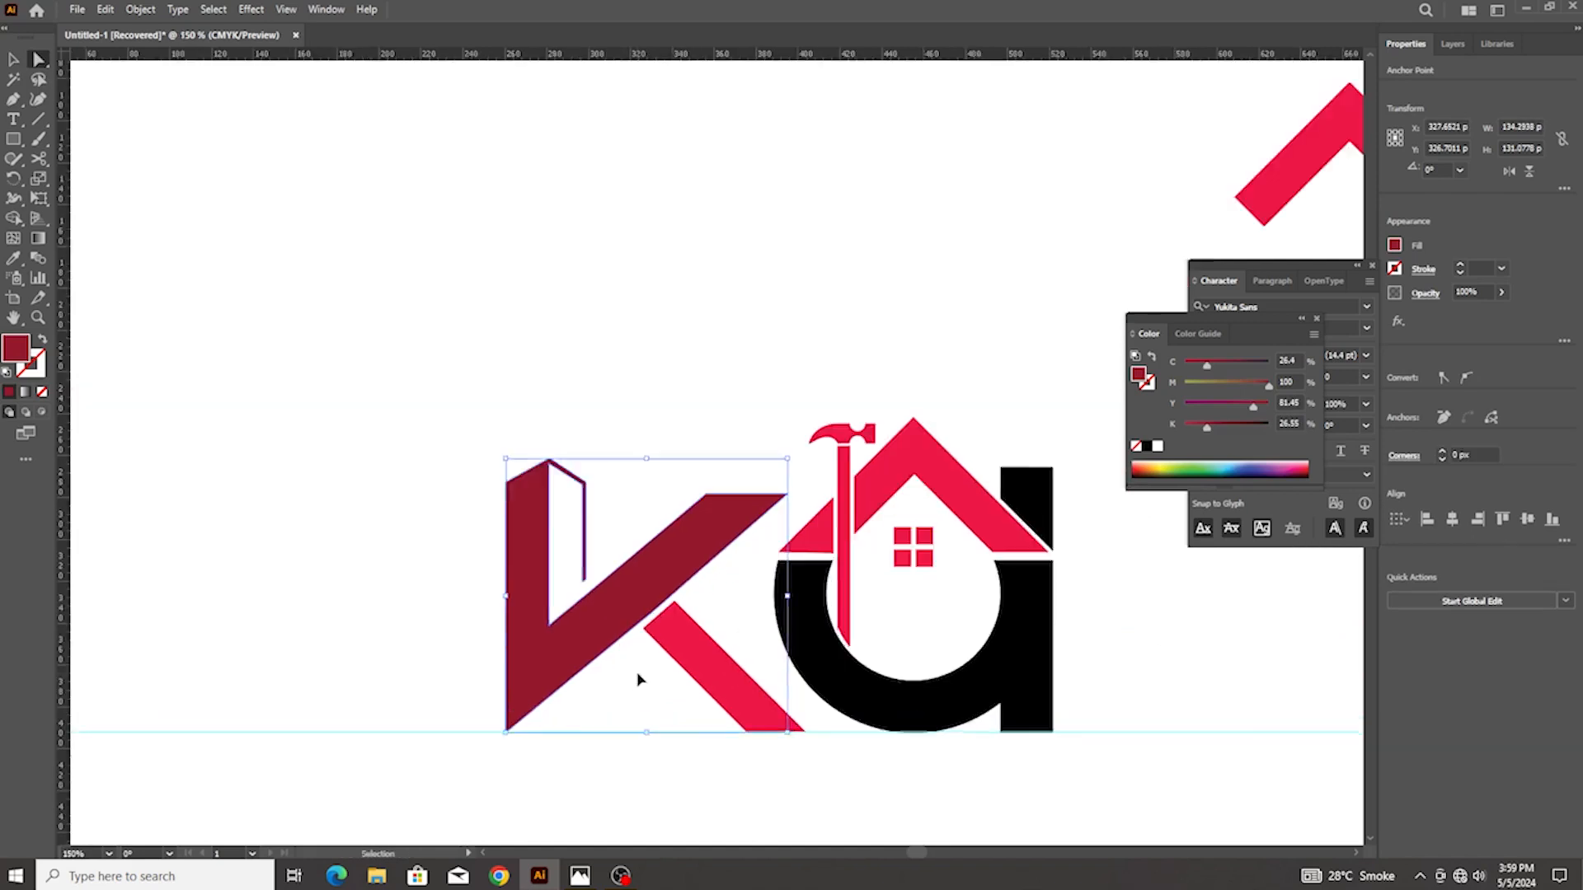
scroll(556, 536, down, 2)
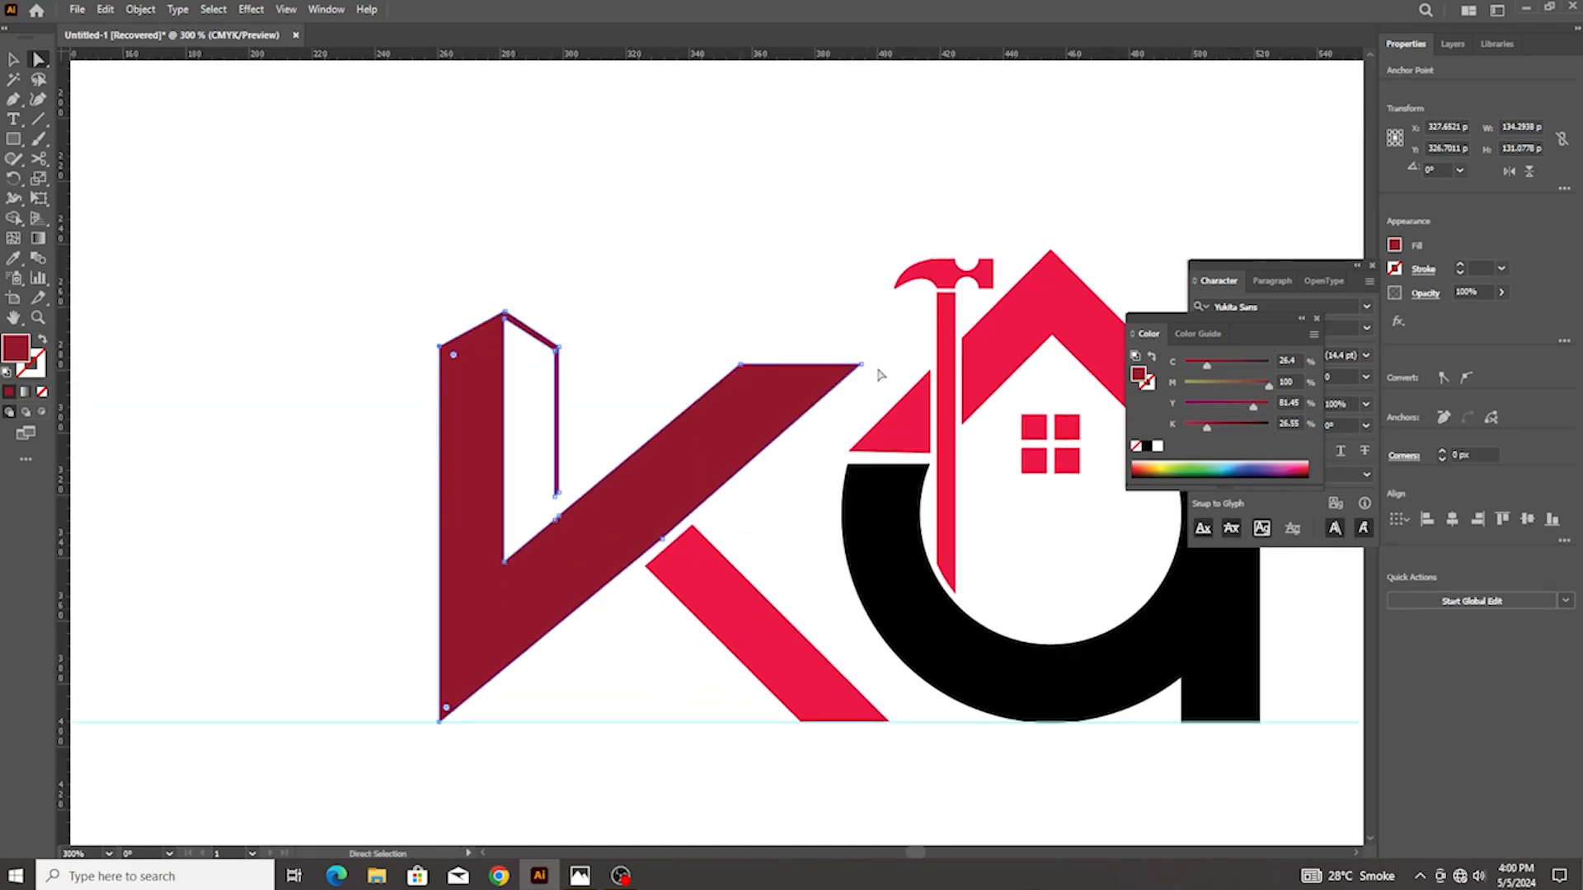
Draw a straight line along the underside of the k's arm, from the arm's upper tip to the stem's lower corner
click(618, 640)
key(backslash)
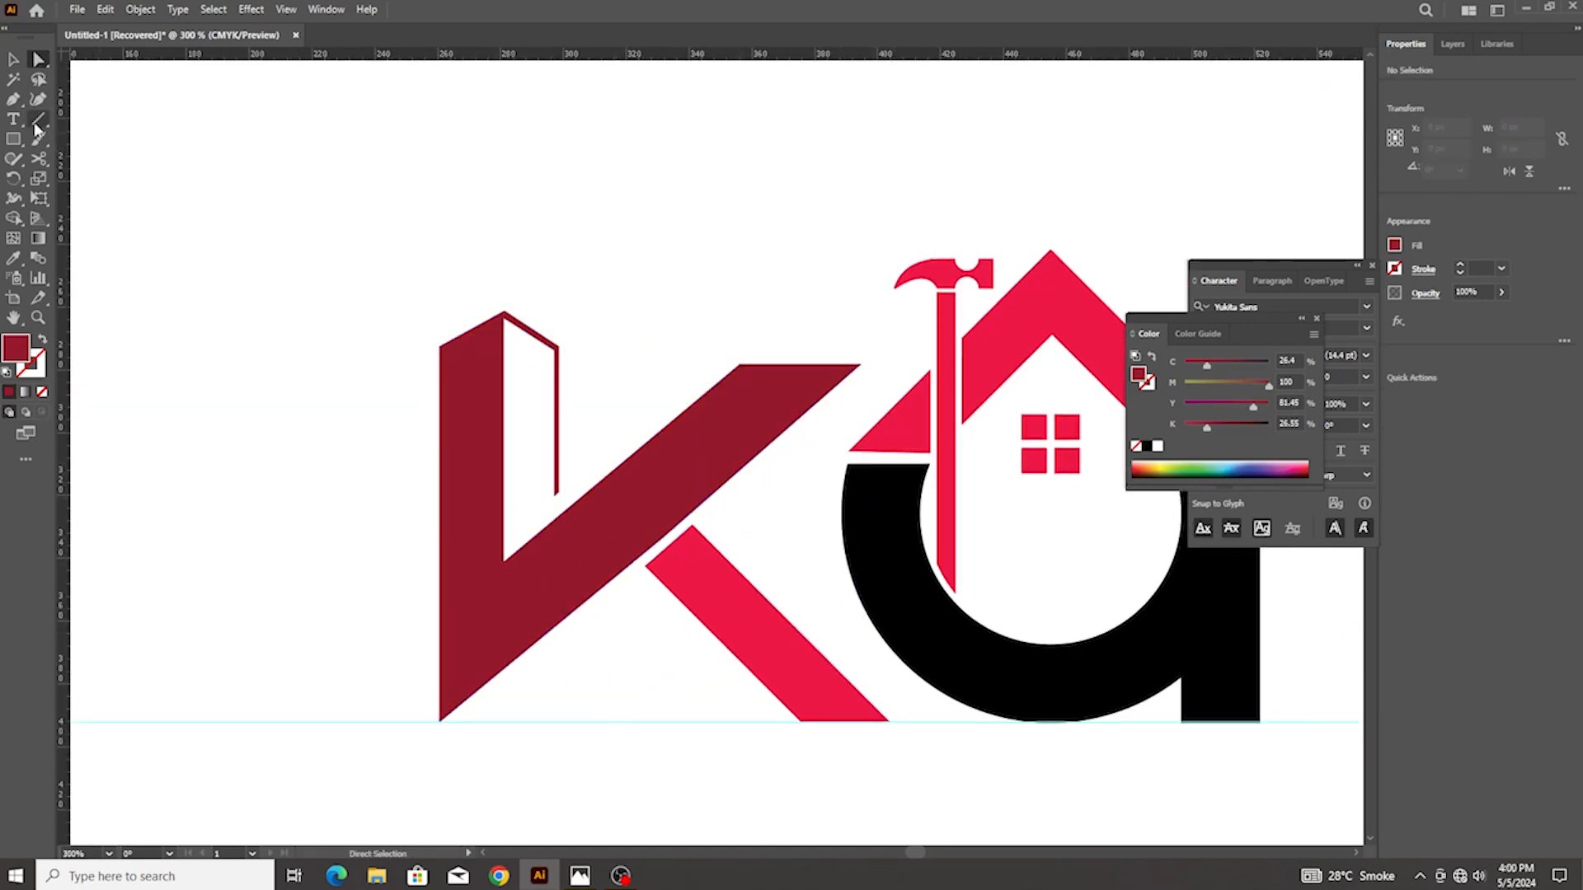
drag(861, 364, 440, 722)
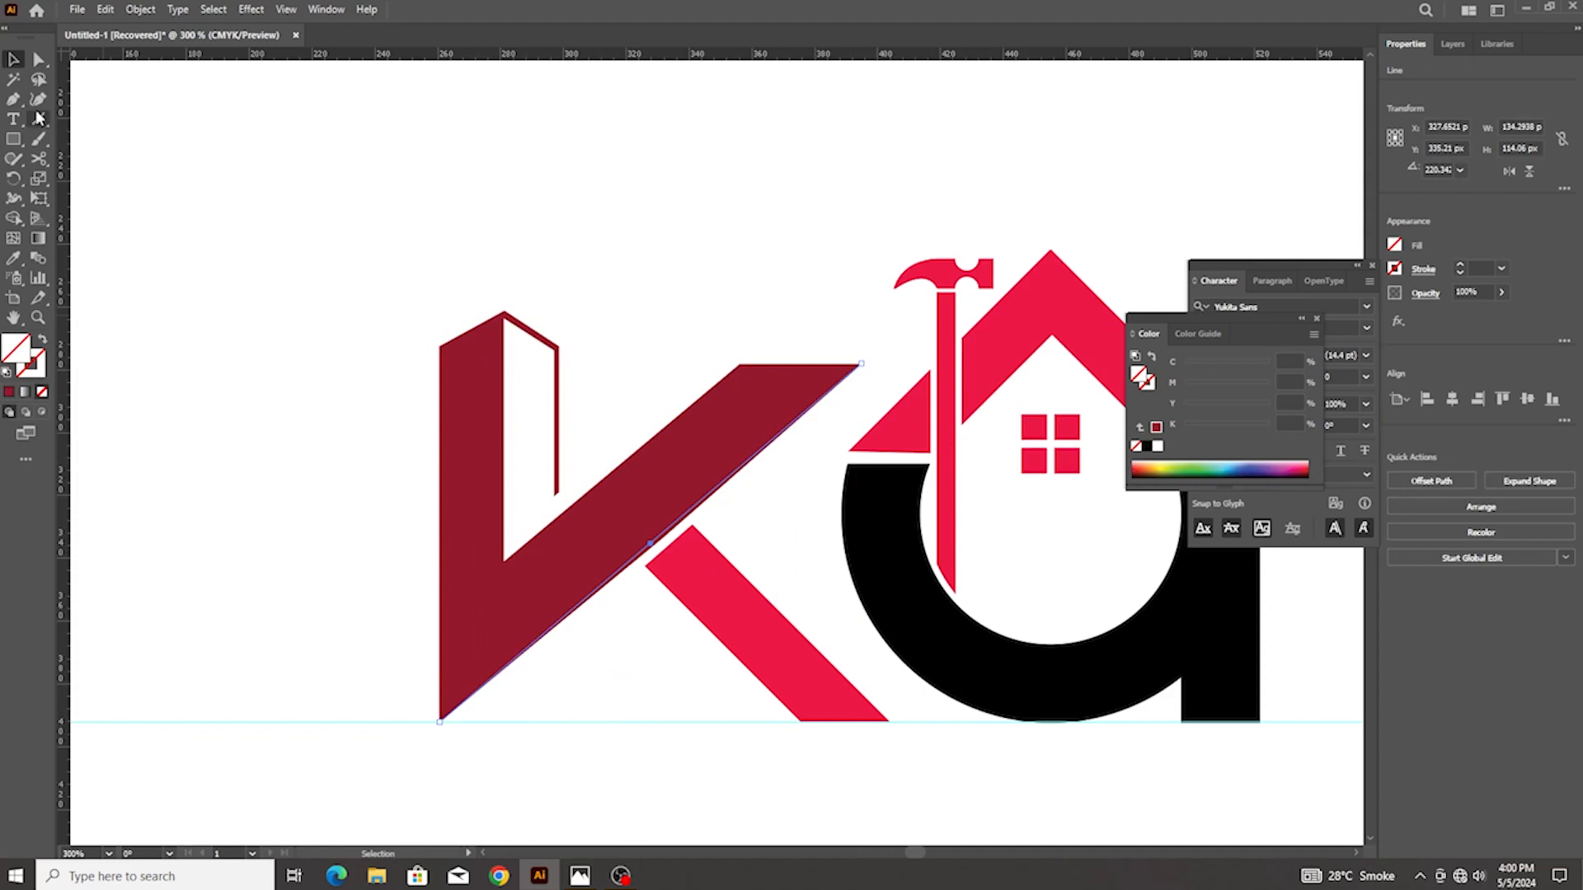
Trim the thin sliver along the line under the k's arm with Shape Builder to straighten the edge
shift+click(611, 512)
click(14, 218)
scroll(674, 558, up, 1)
scroll(675, 565, up, 1)
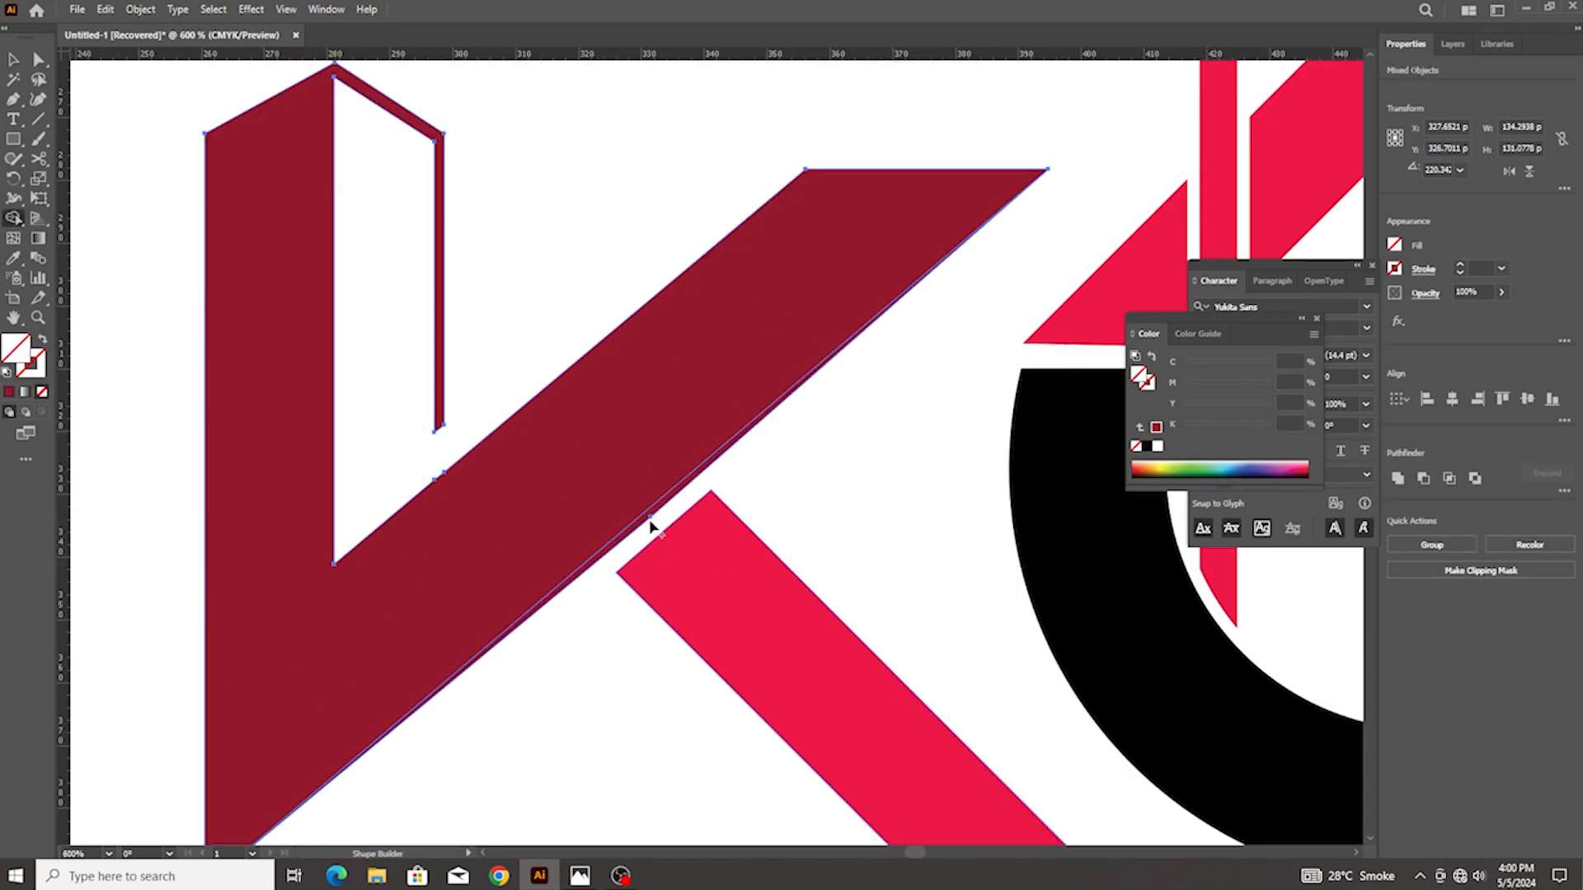
scroll(649, 535, down, 3)
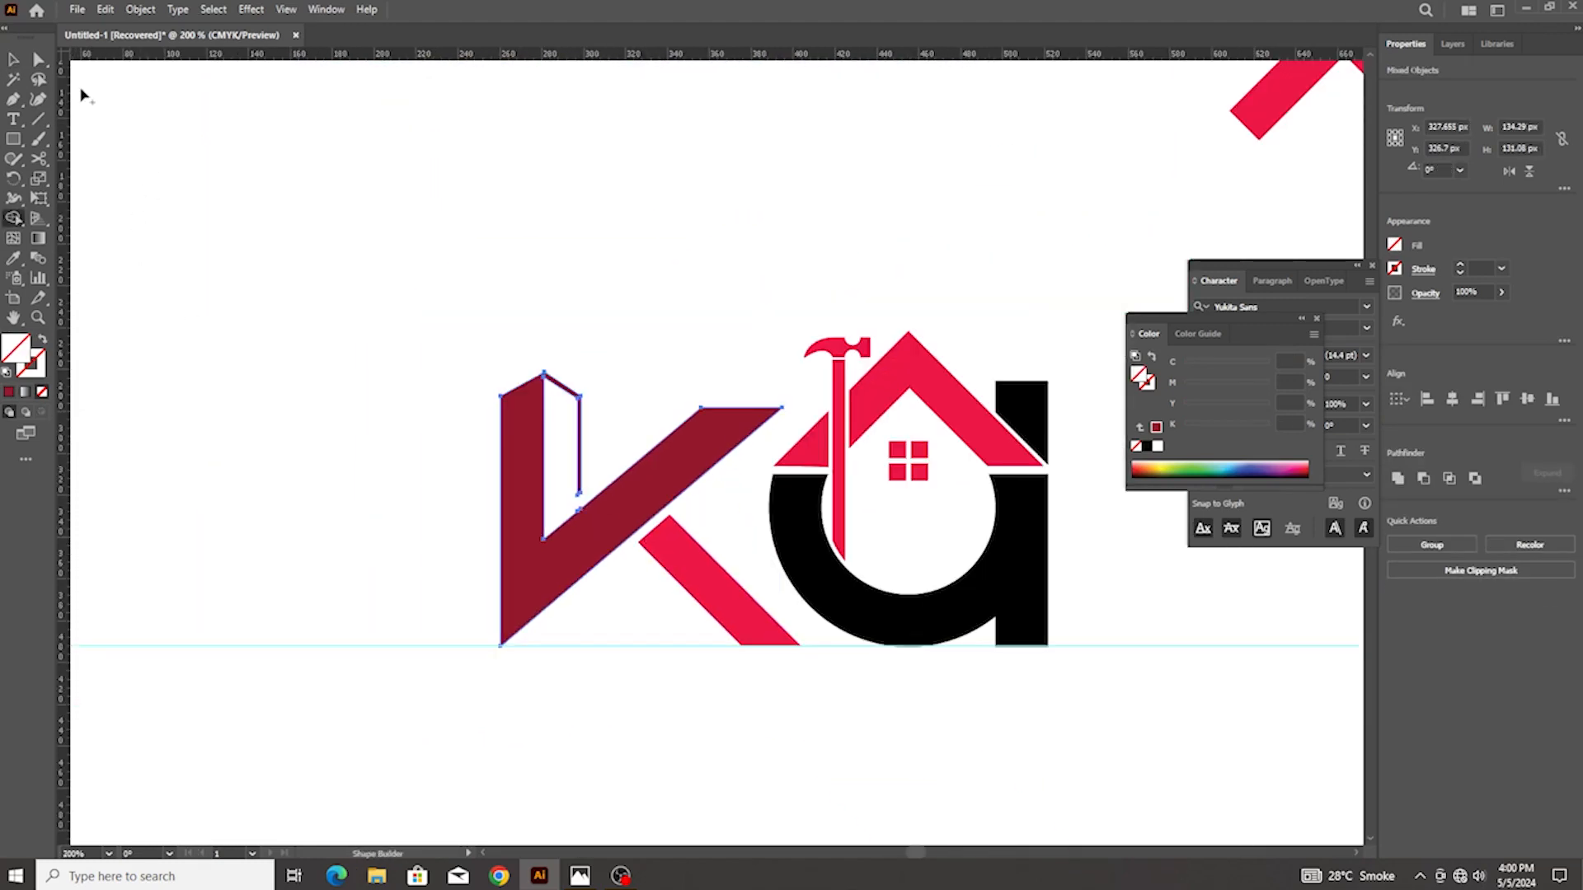
click(14, 59)
click(574, 384)
scroll(572, 387, down, 2)
scroll(626, 519, up, 1)
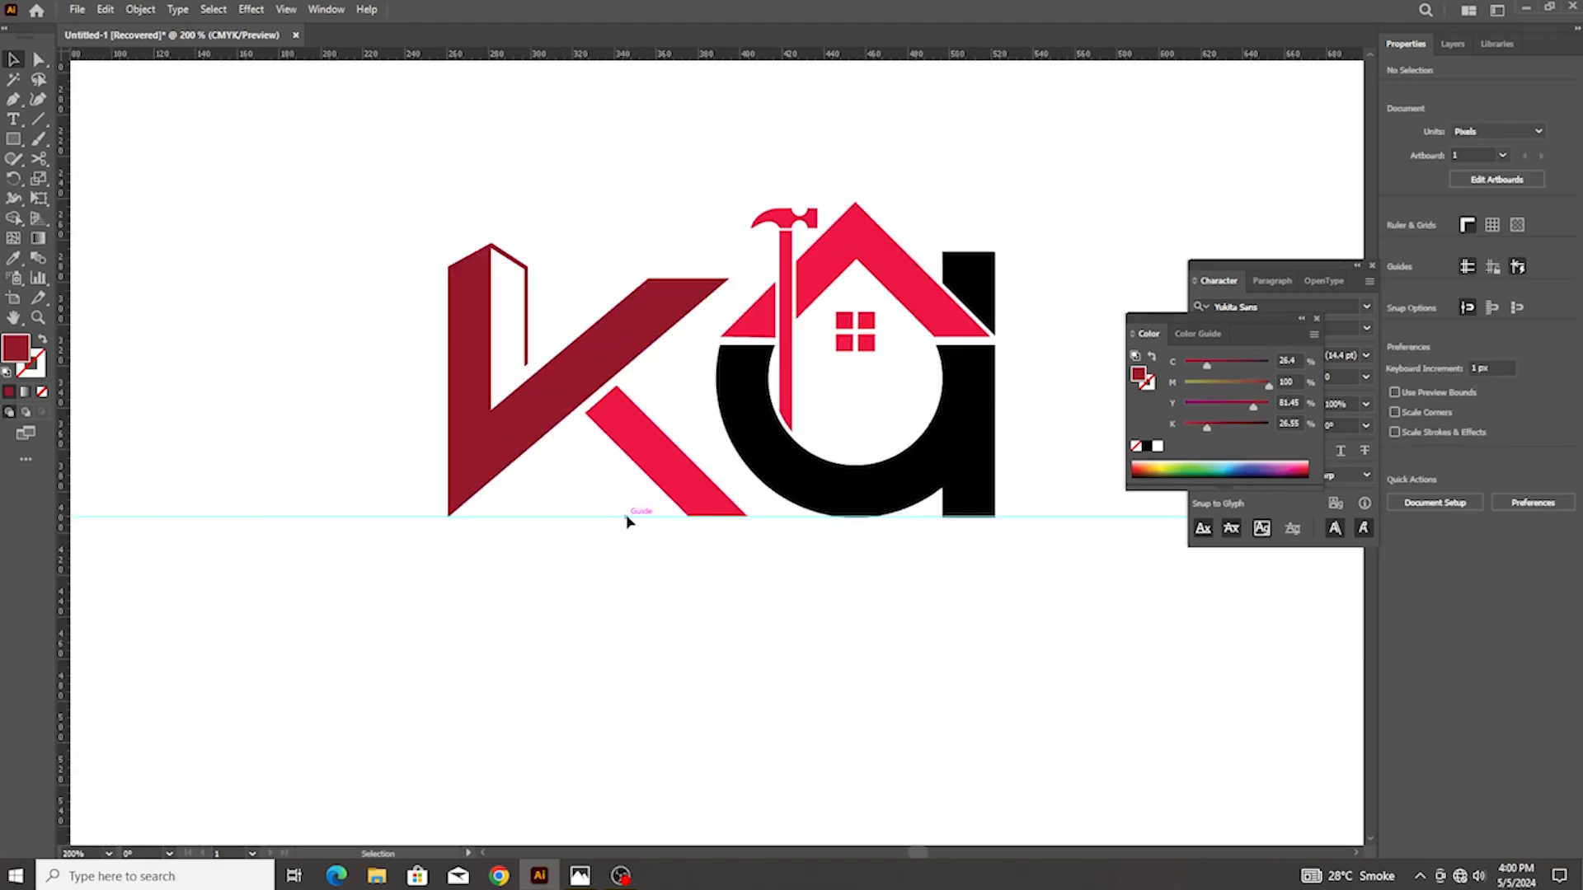
Place a copy of the four-pane window beneath the k's arm, beside the red leg
scroll(738, 460, up, 1)
click(866, 388)
drag(868, 388, 591, 540)
scroll(476, 387, down, 2)
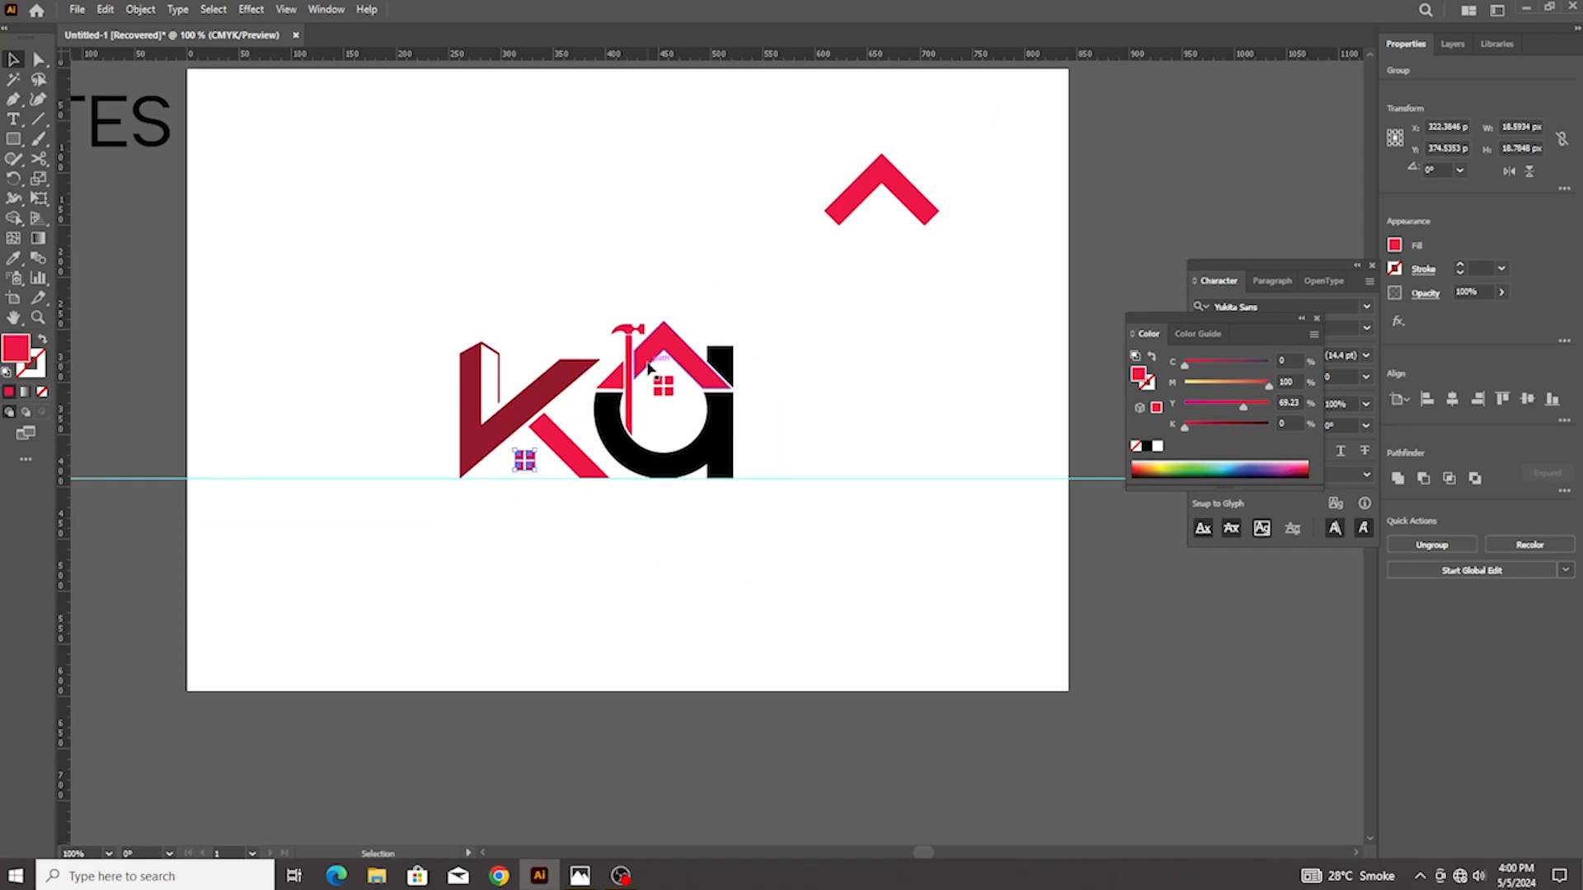
Fill the hammer head, main roof piece, both windows and the k's leg with light orange, M 39.51 and Y 66.76
scroll(649, 368, up, 2)
click(643, 355)
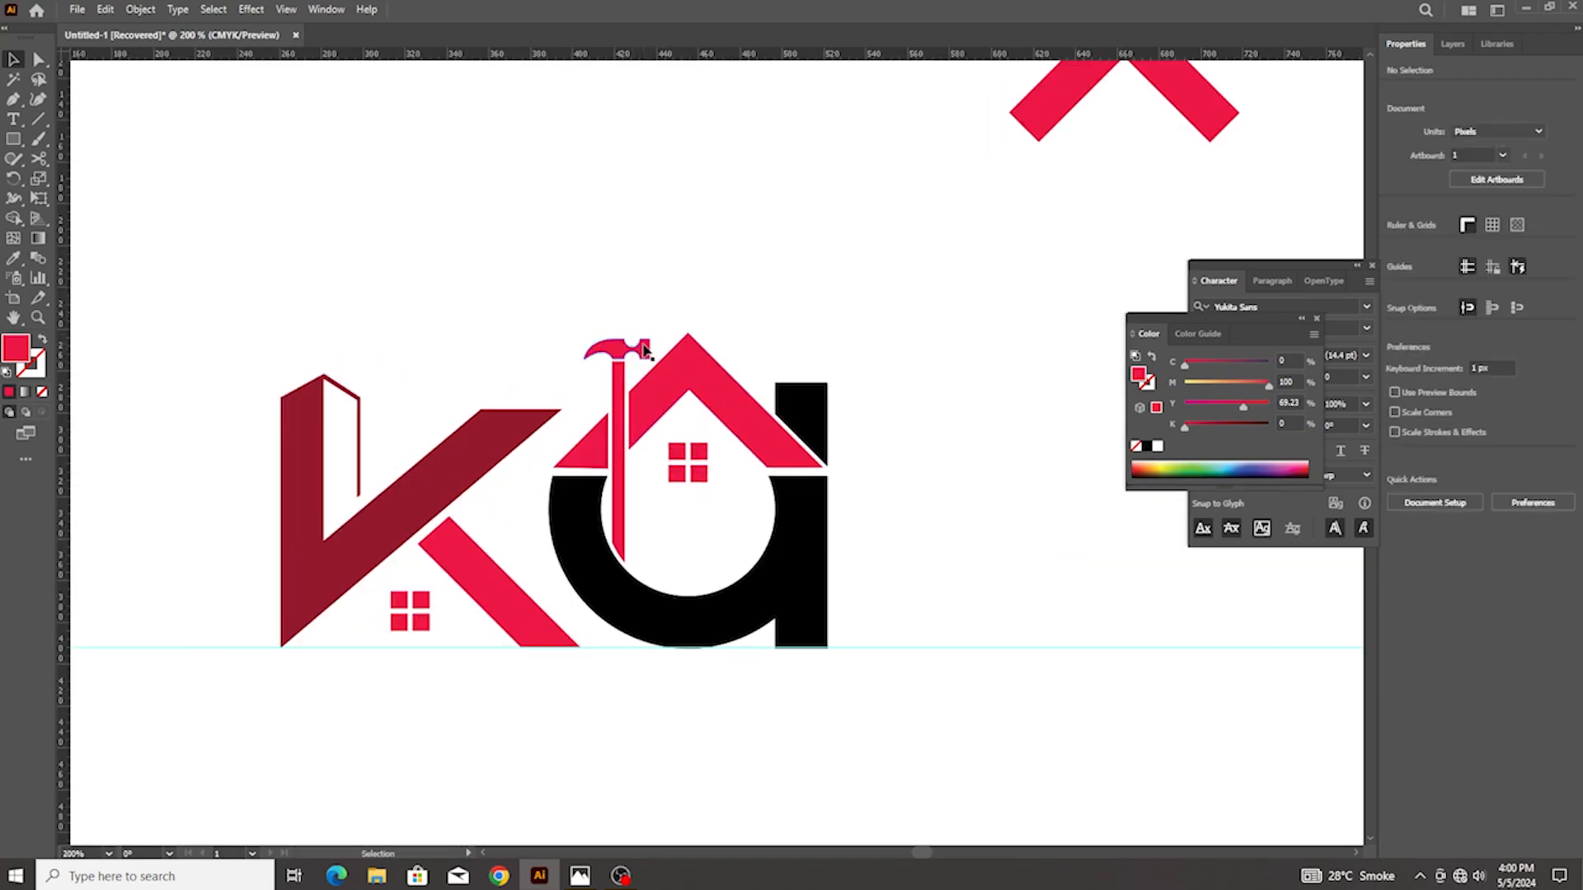
click(646, 352)
shift+click(703, 396)
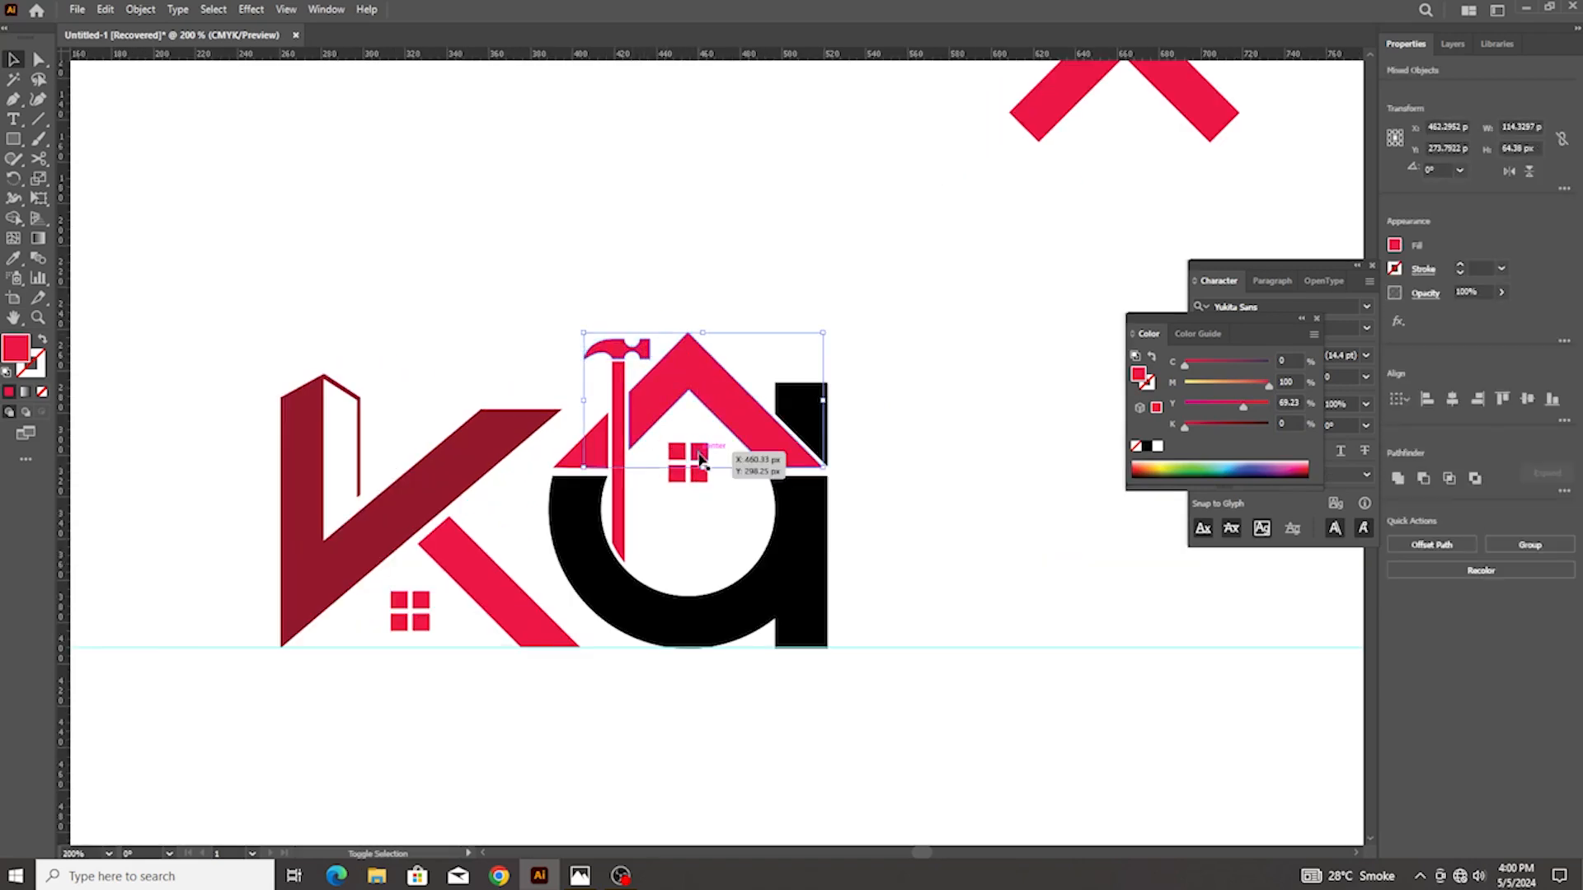
shift+click(699, 460)
shift+click(497, 579)
shift+click(410, 610)
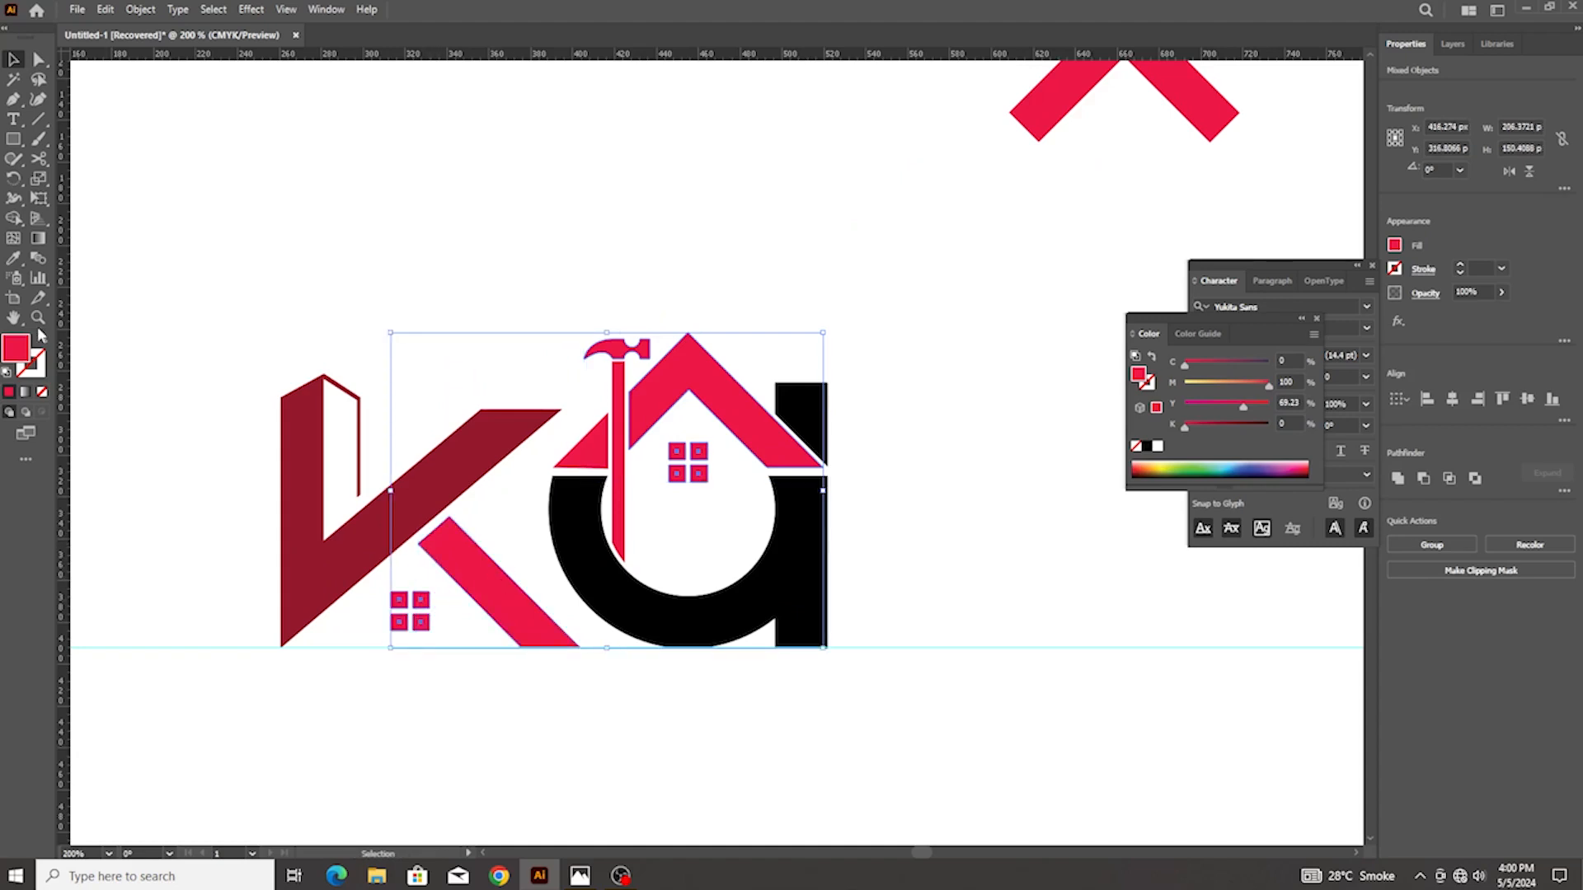
double_click(17, 348)
drag(1003, 578, 1016, 587)
drag(930, 397, 920, 402)
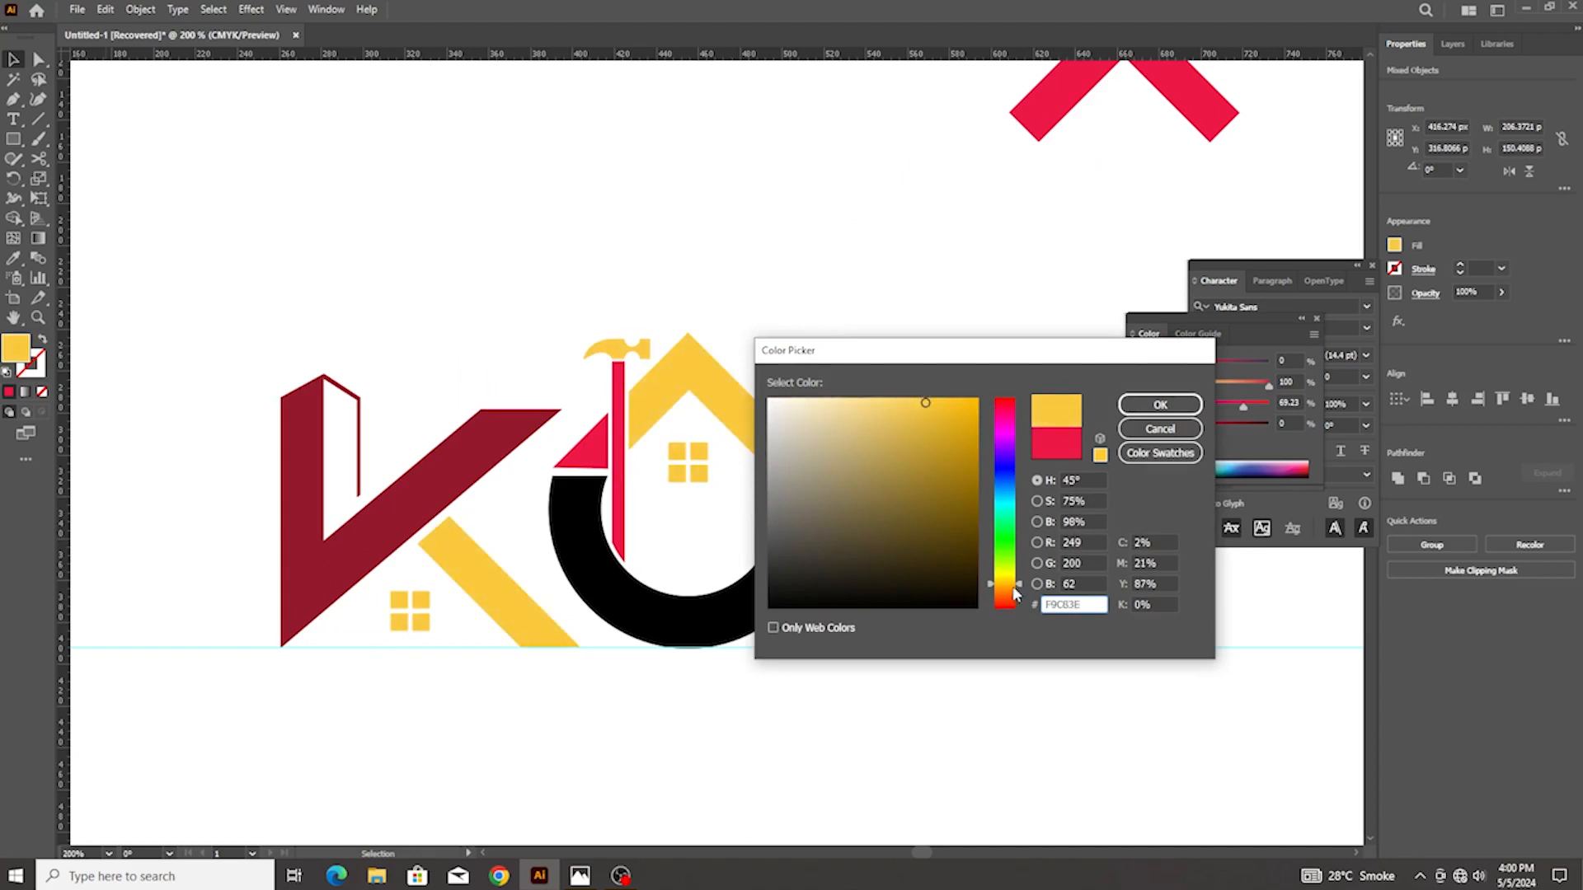
drag(1016, 594, 1017, 602)
drag(958, 474, 884, 379)
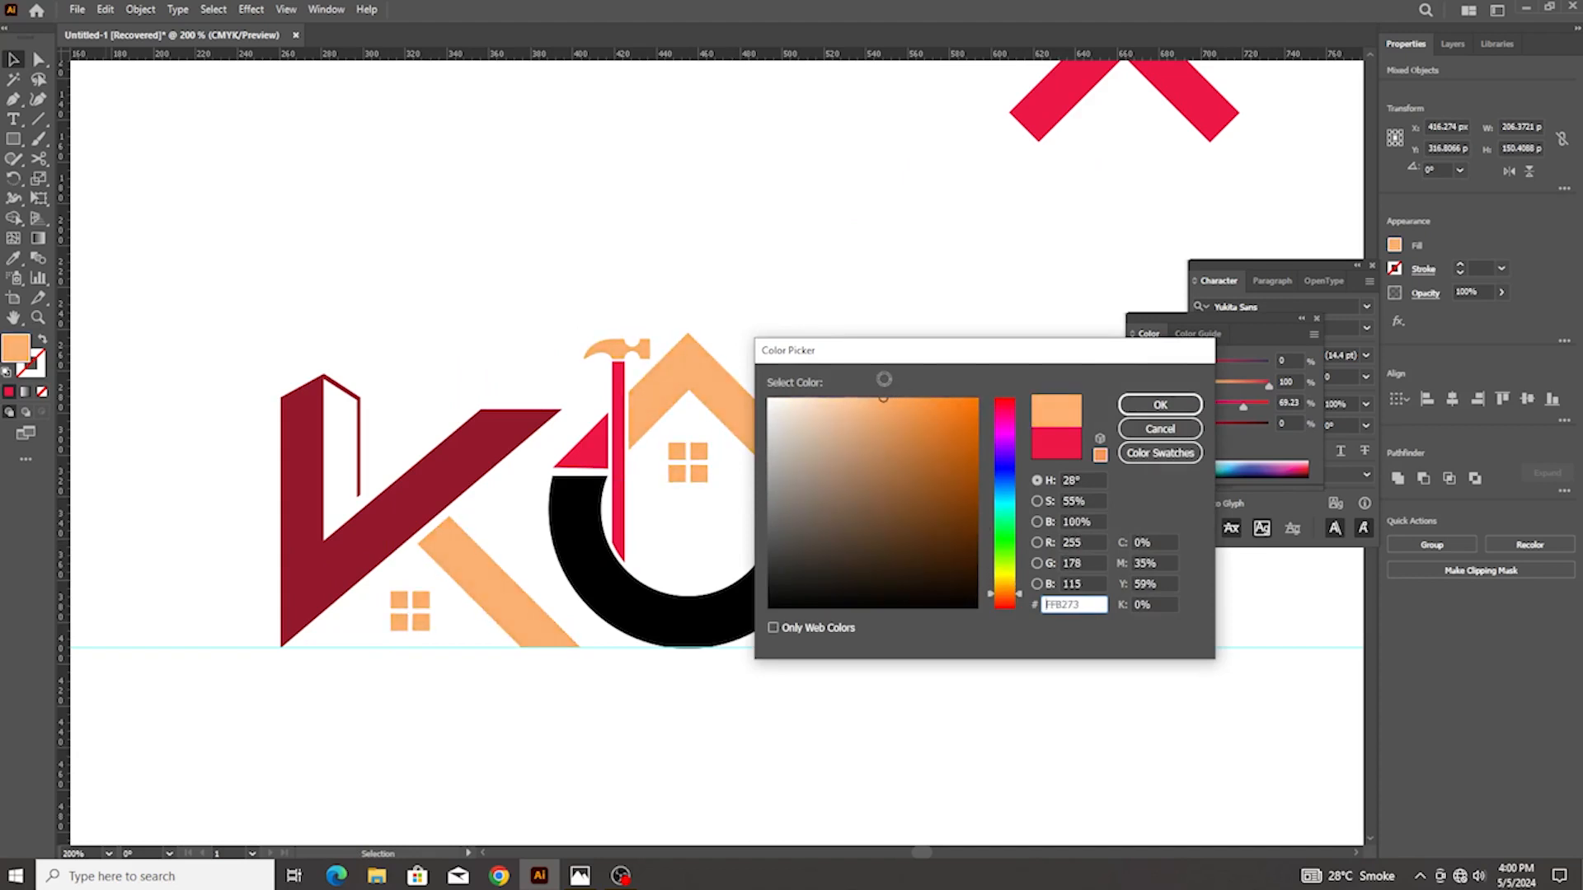
click(1160, 404)
scroll(709, 373, down, 2)
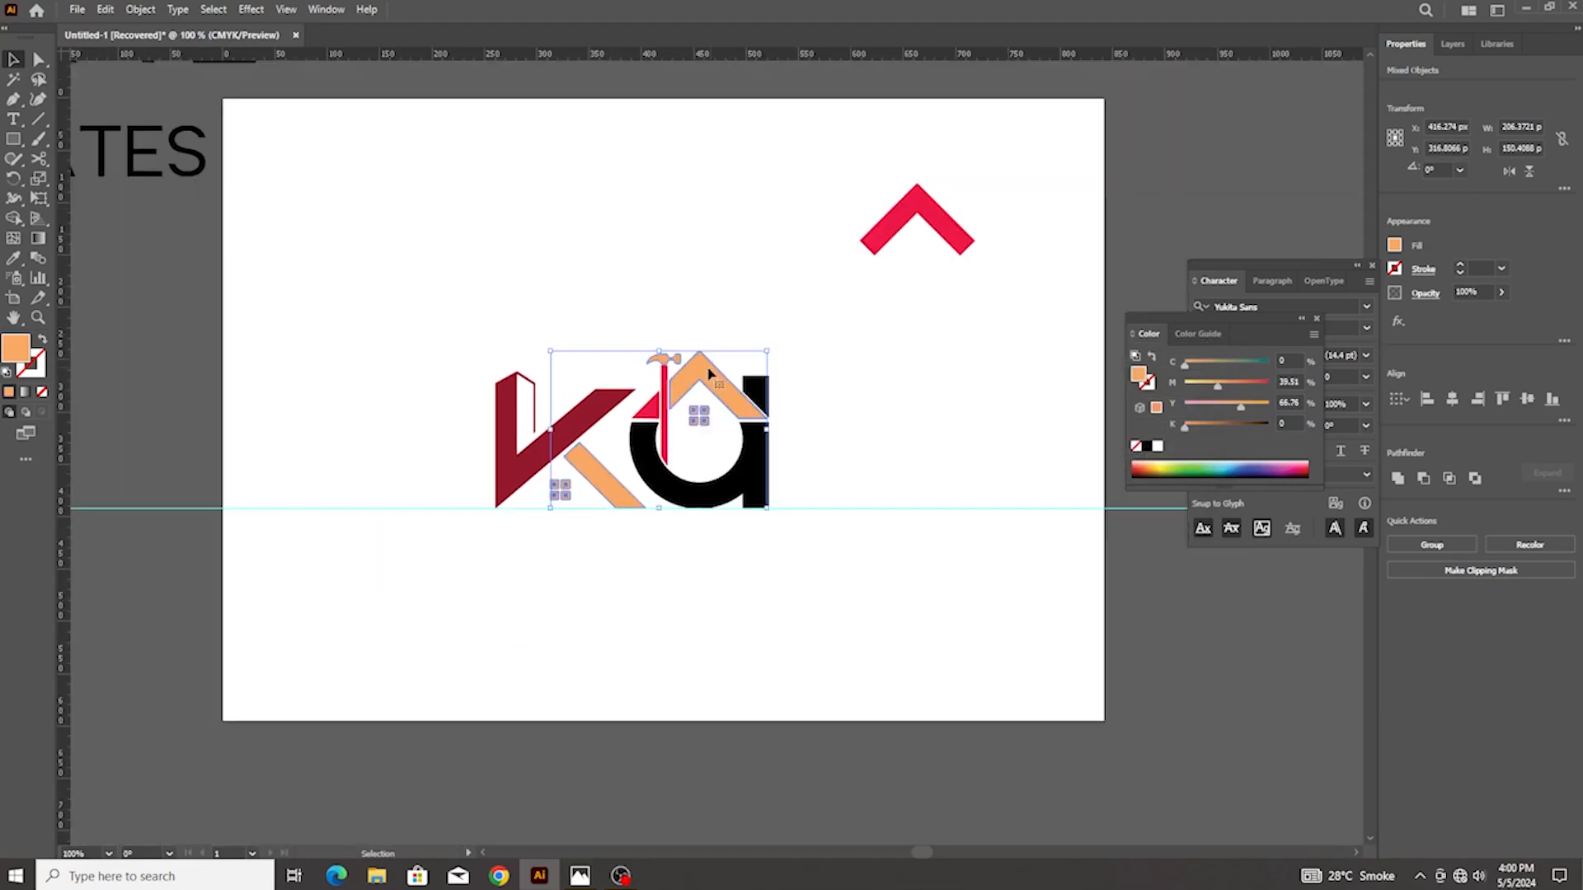
scroll(637, 343, up, 2)
click(636, 327)
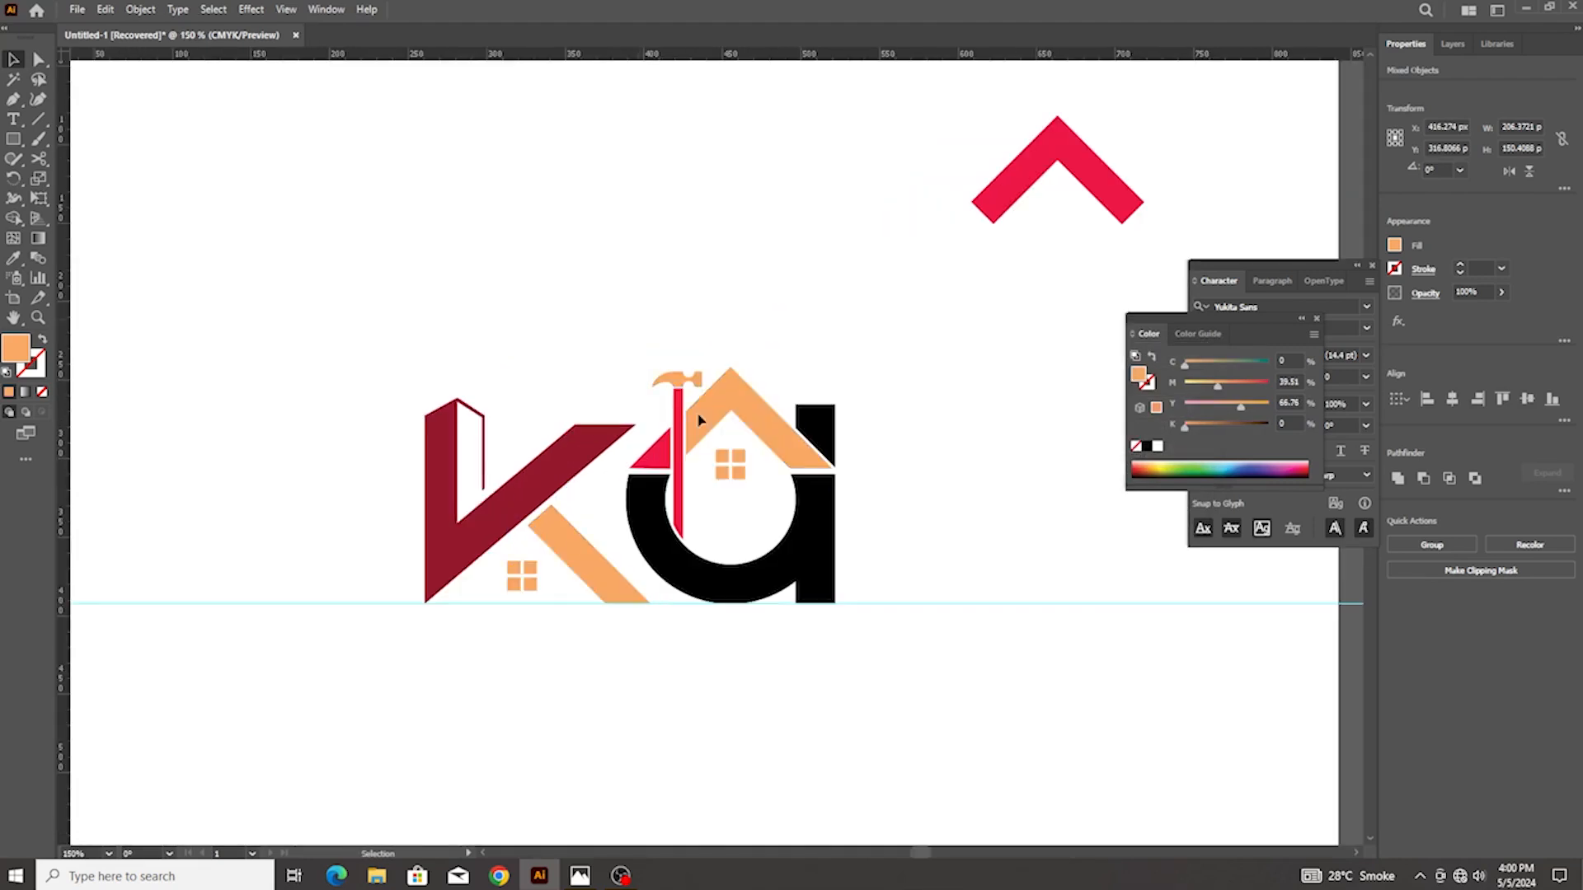
Fill the k's body, the hammer handle and the black parts of the a with navy blue, C 100, M 98.1, Y 12.35, K 14.81
click(683, 493)
shift+click(669, 532)
shift+click(798, 530)
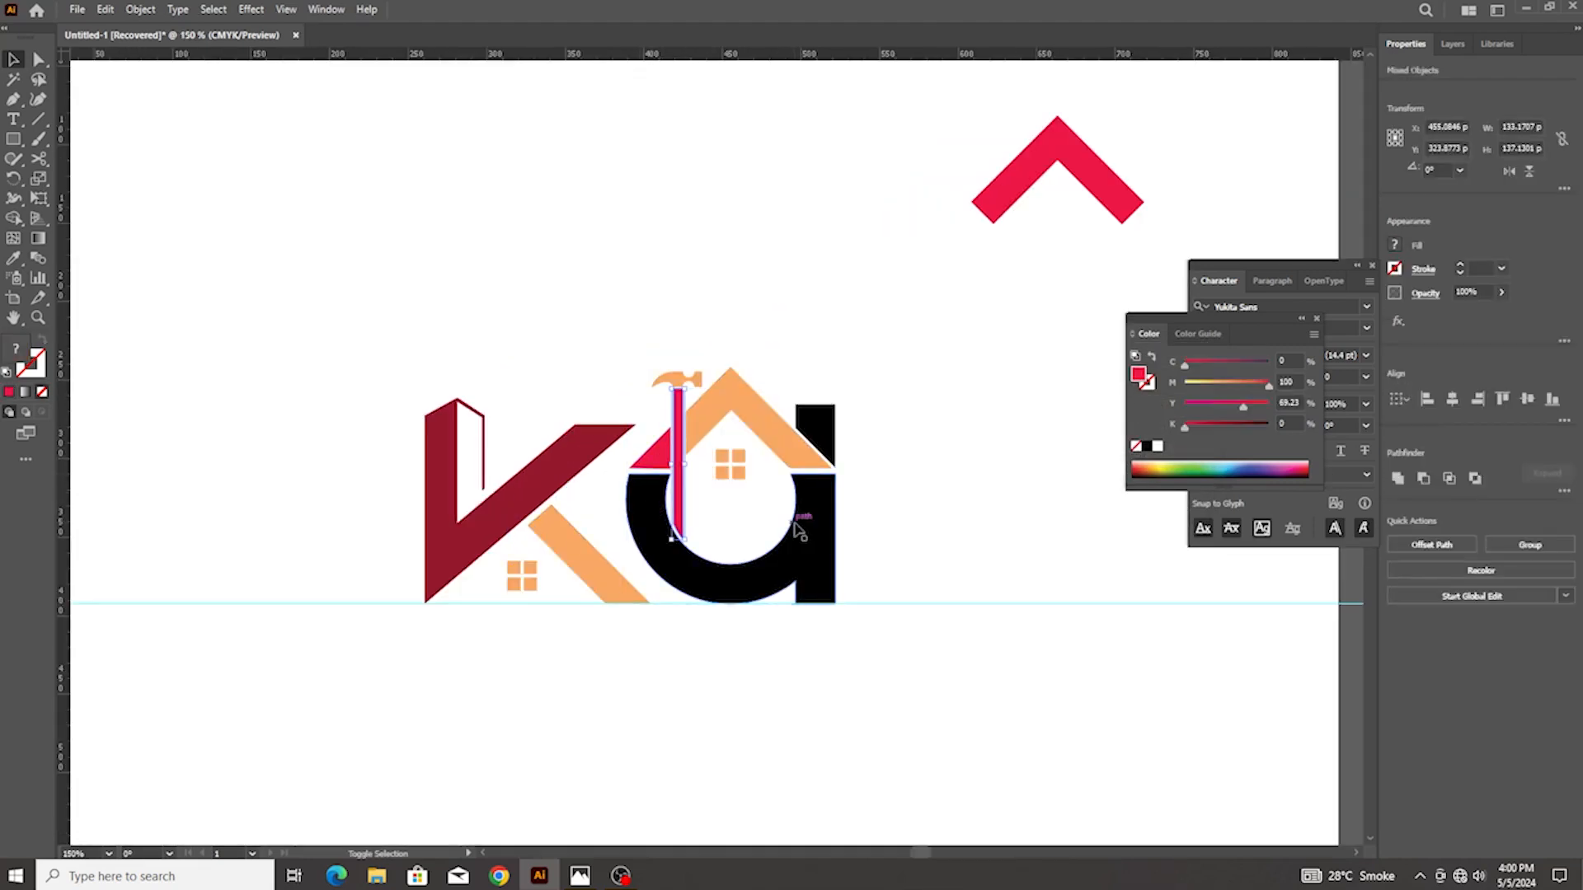
shift+click(823, 429)
shift+click(562, 456)
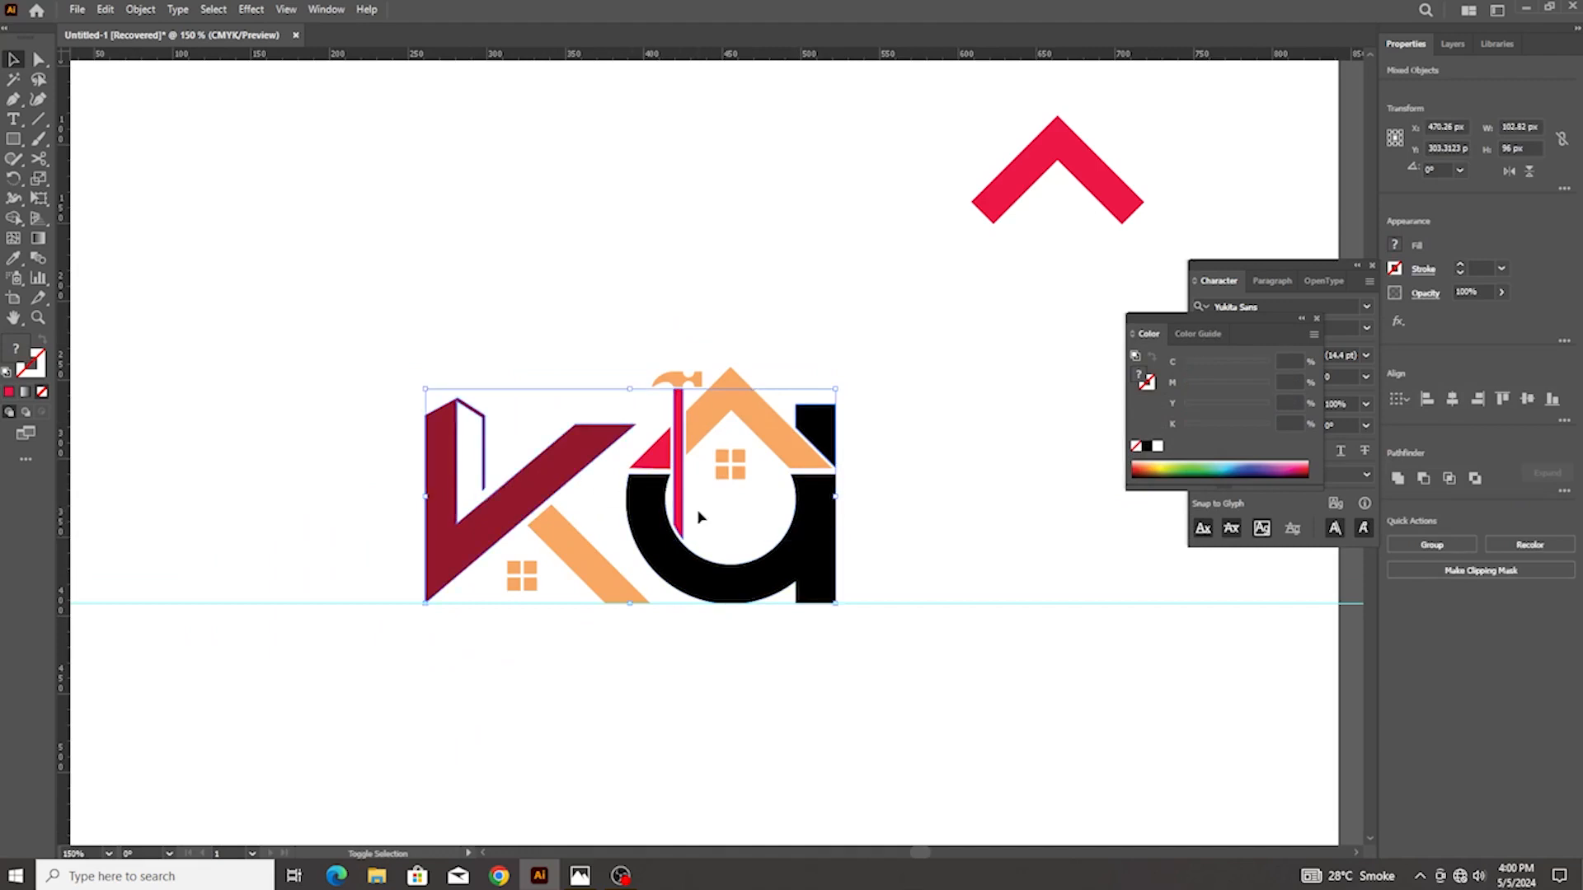
shift+click(811, 543)
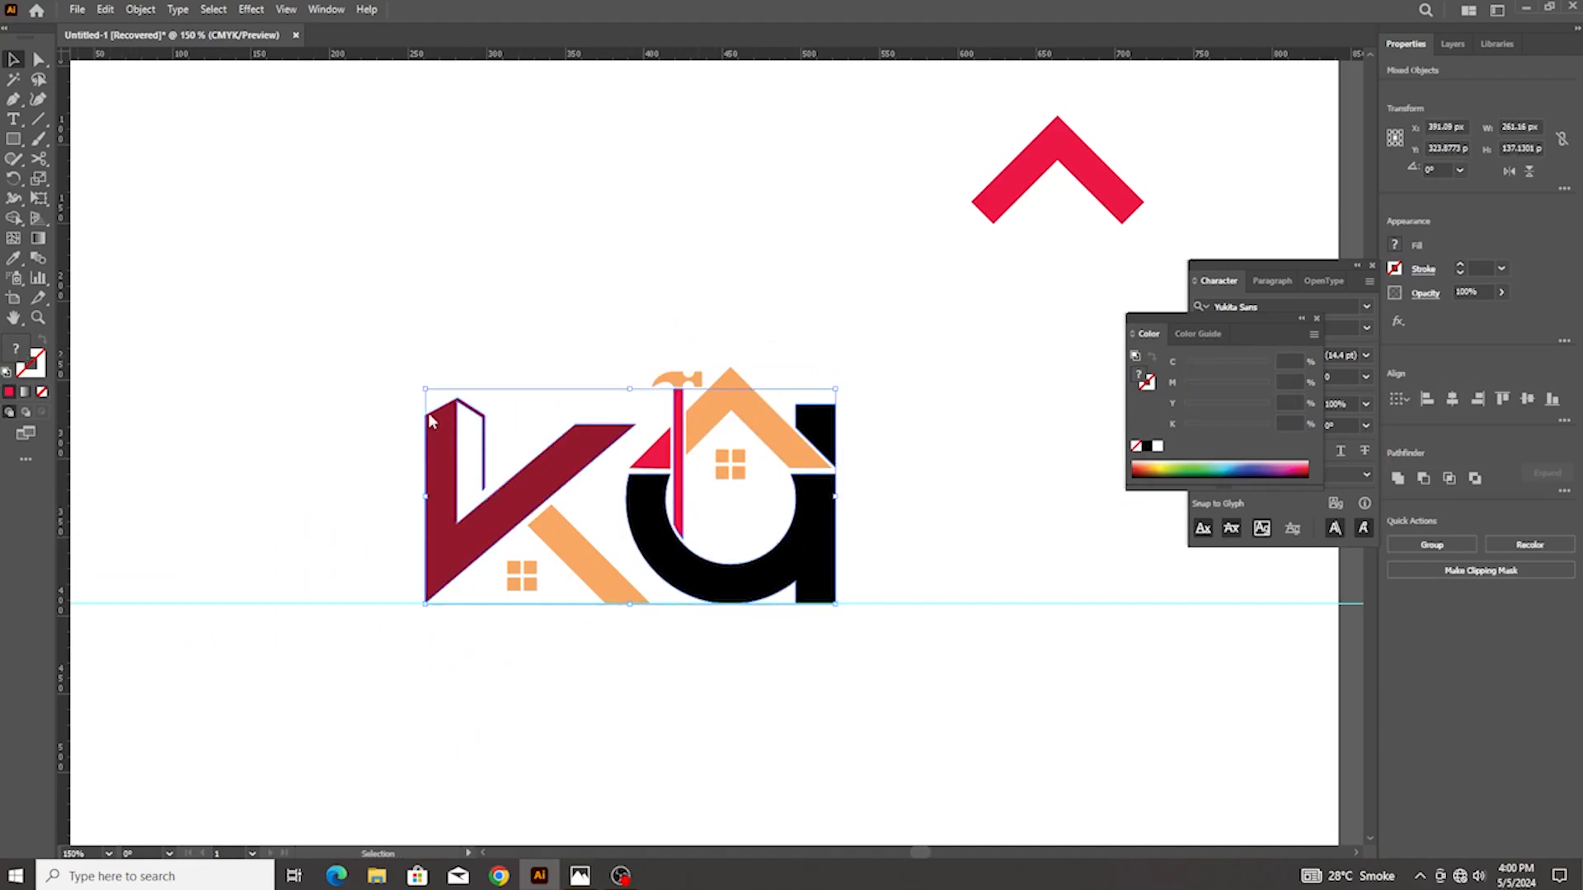
mouse_move(997, 524)
mouse_down()
mouse_move(1002, 467)
mouse_move(986, 464)
mouse_up()
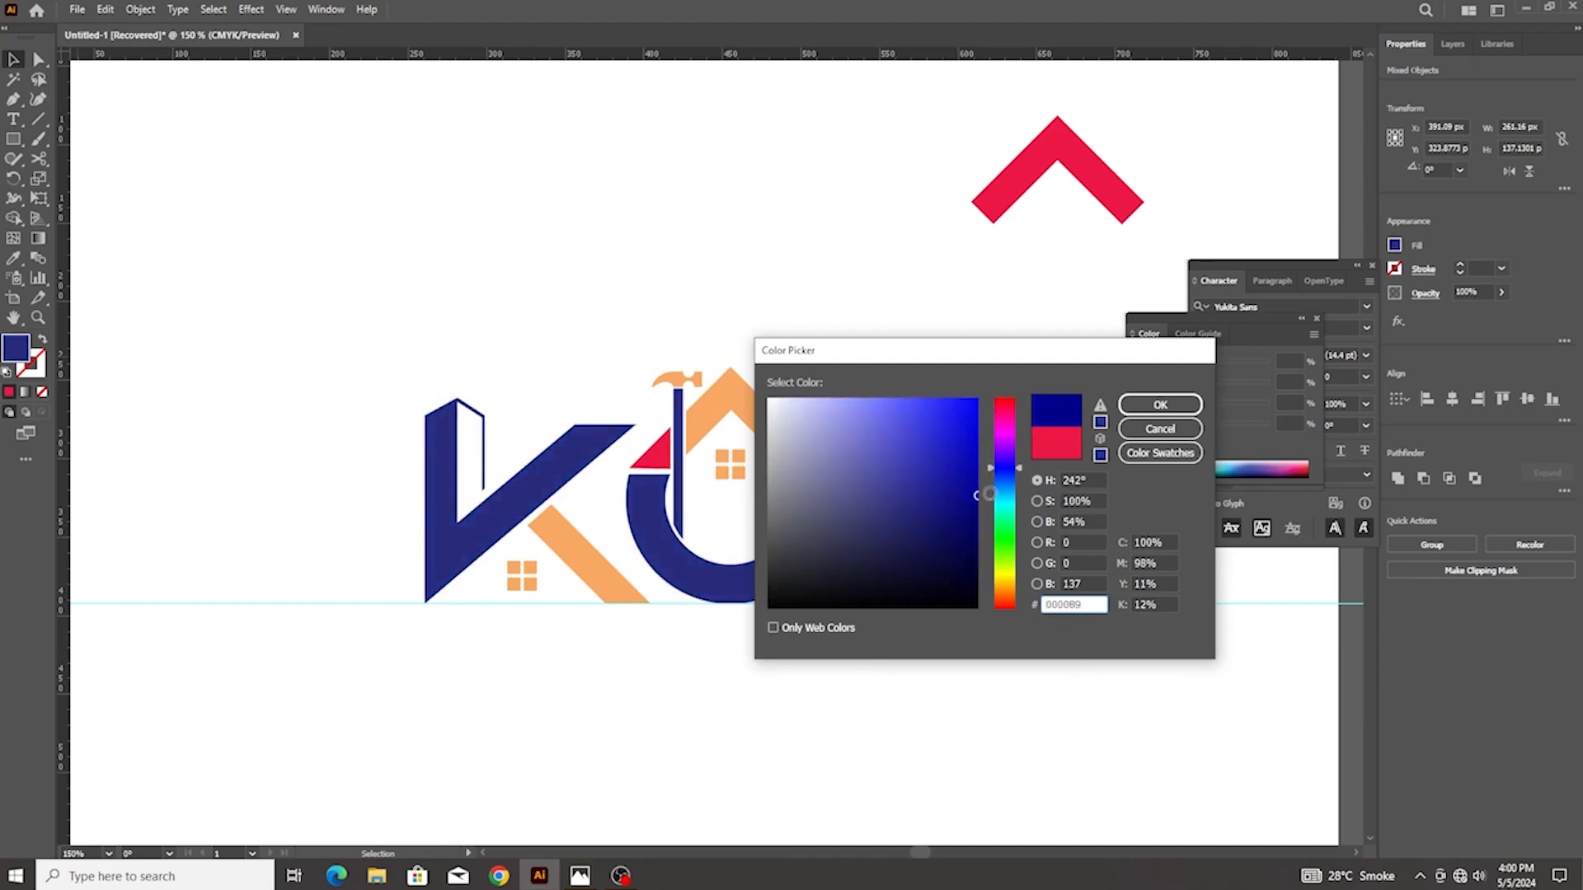
click(1160, 405)
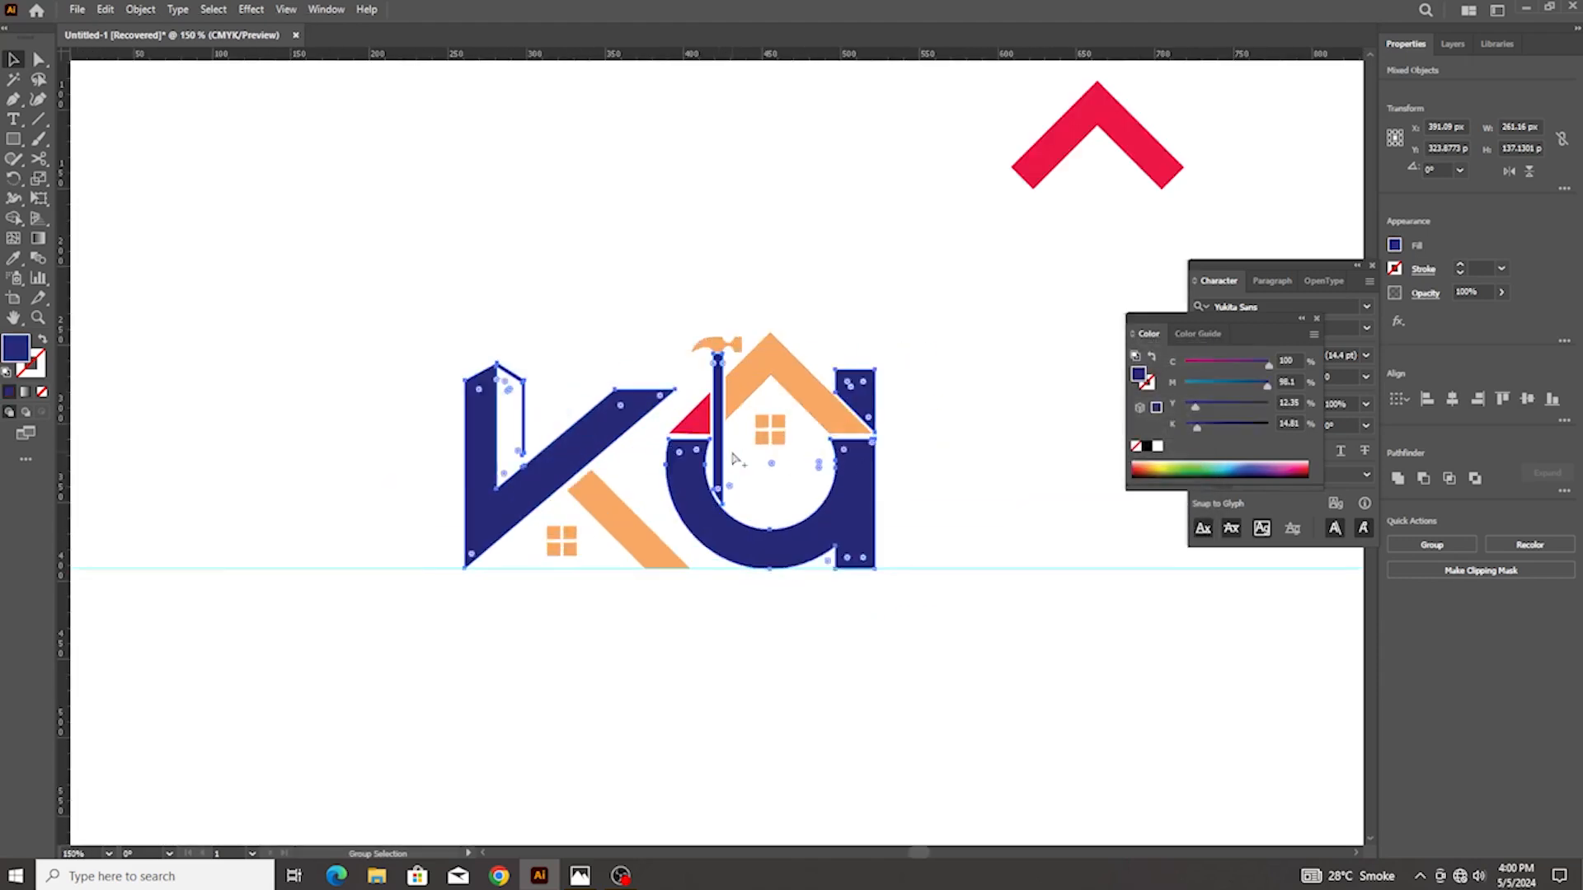
Sample the k's navy fill onto the small red roof triangle beside the hammer handle
click(685, 398)
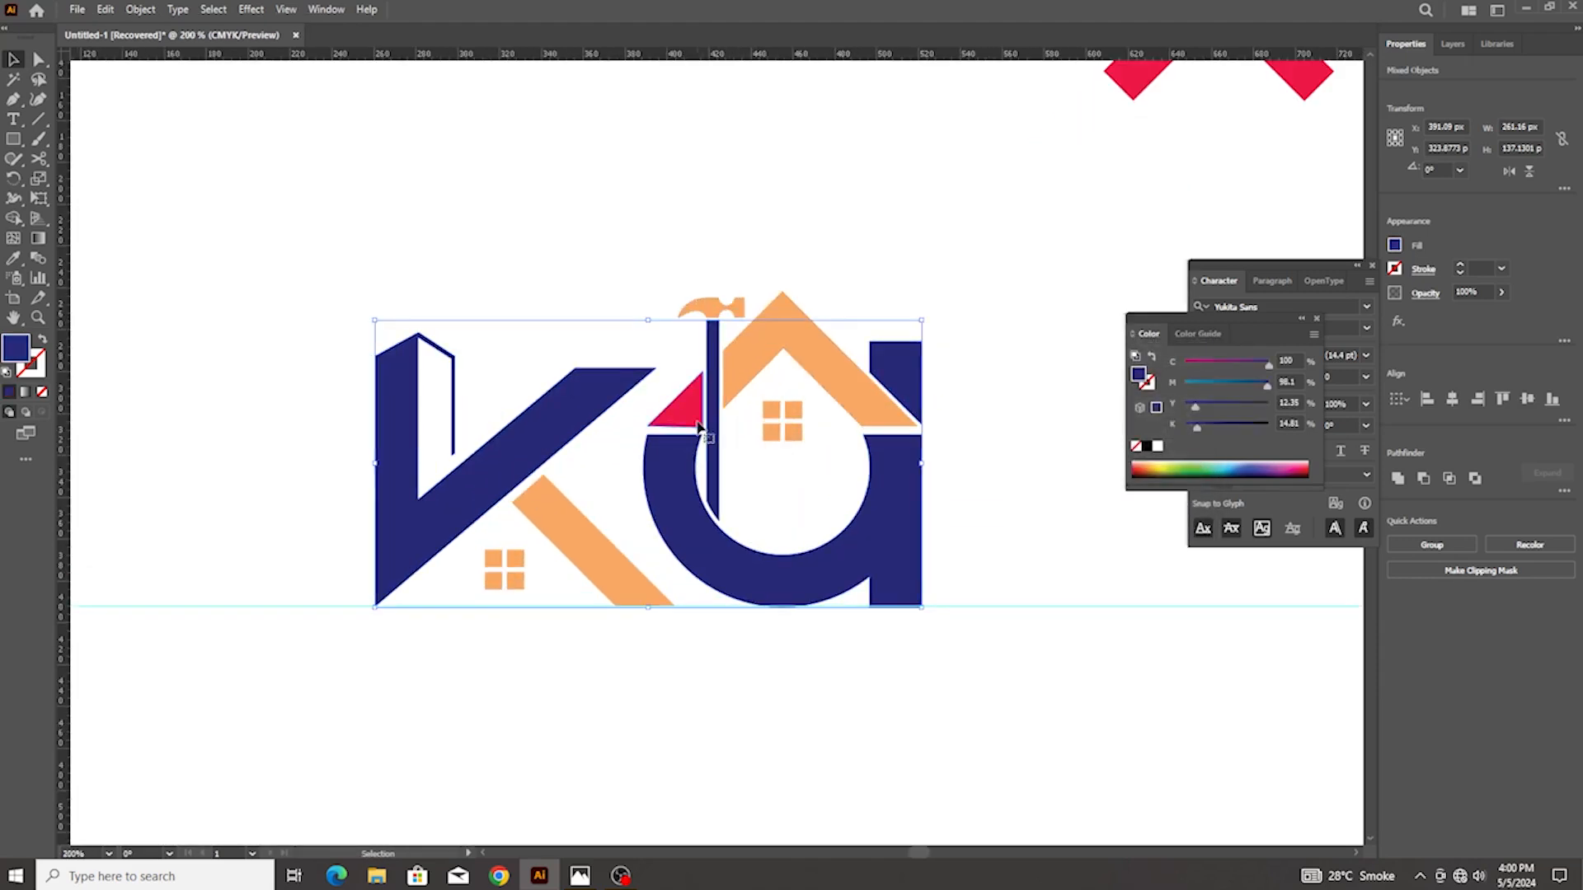
click(500, 468)
click(221, 186)
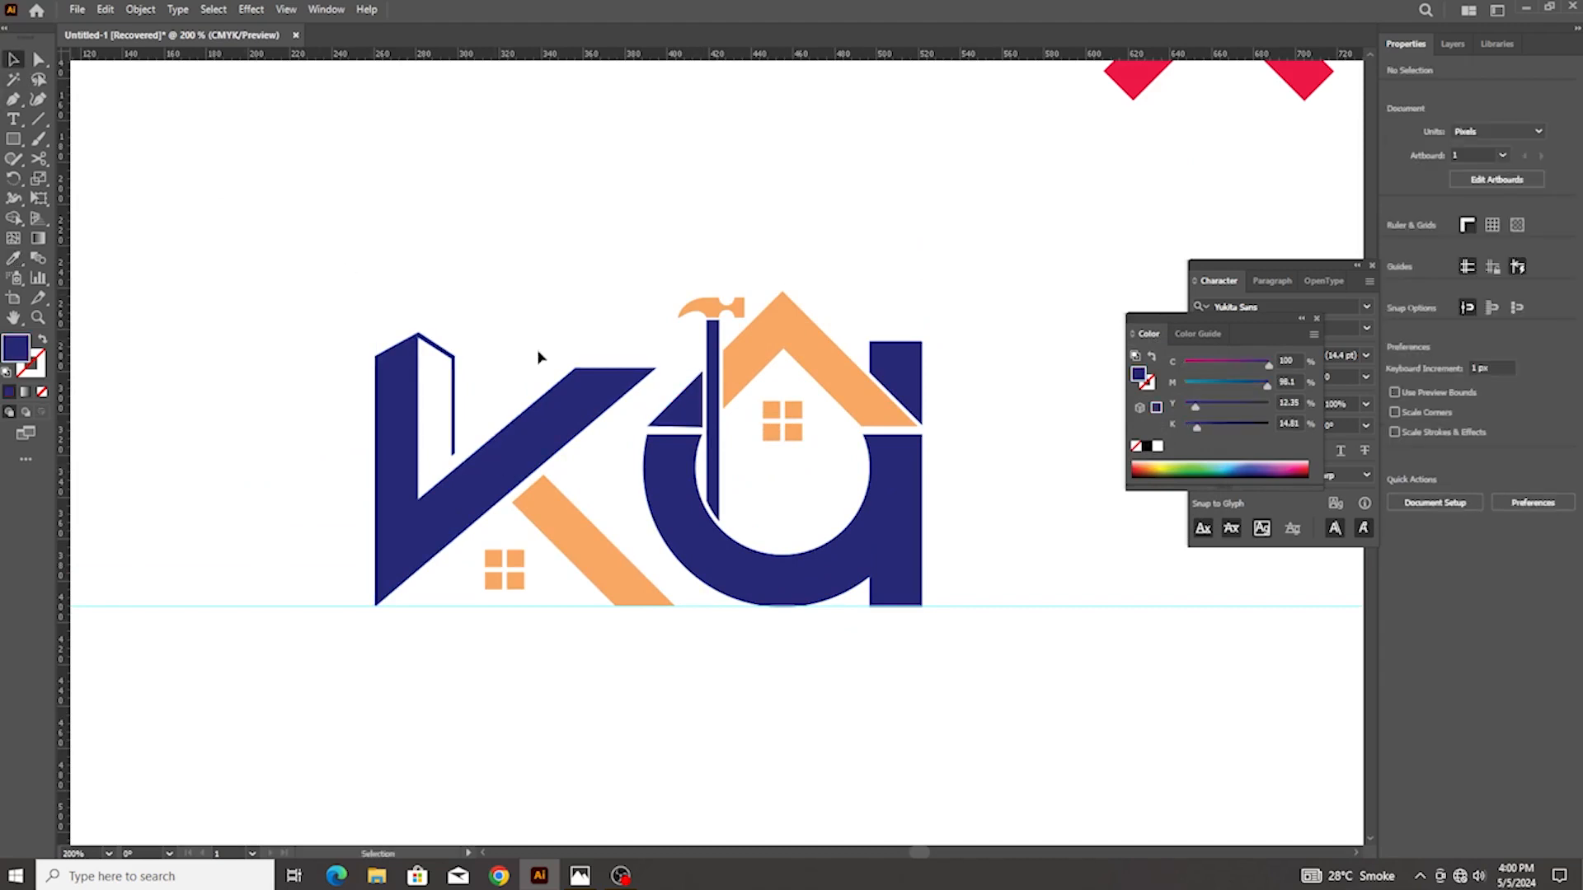
Recolor the small roof triangle beside the hammer handle with the light orange sampled from the k's leg
click(680, 408)
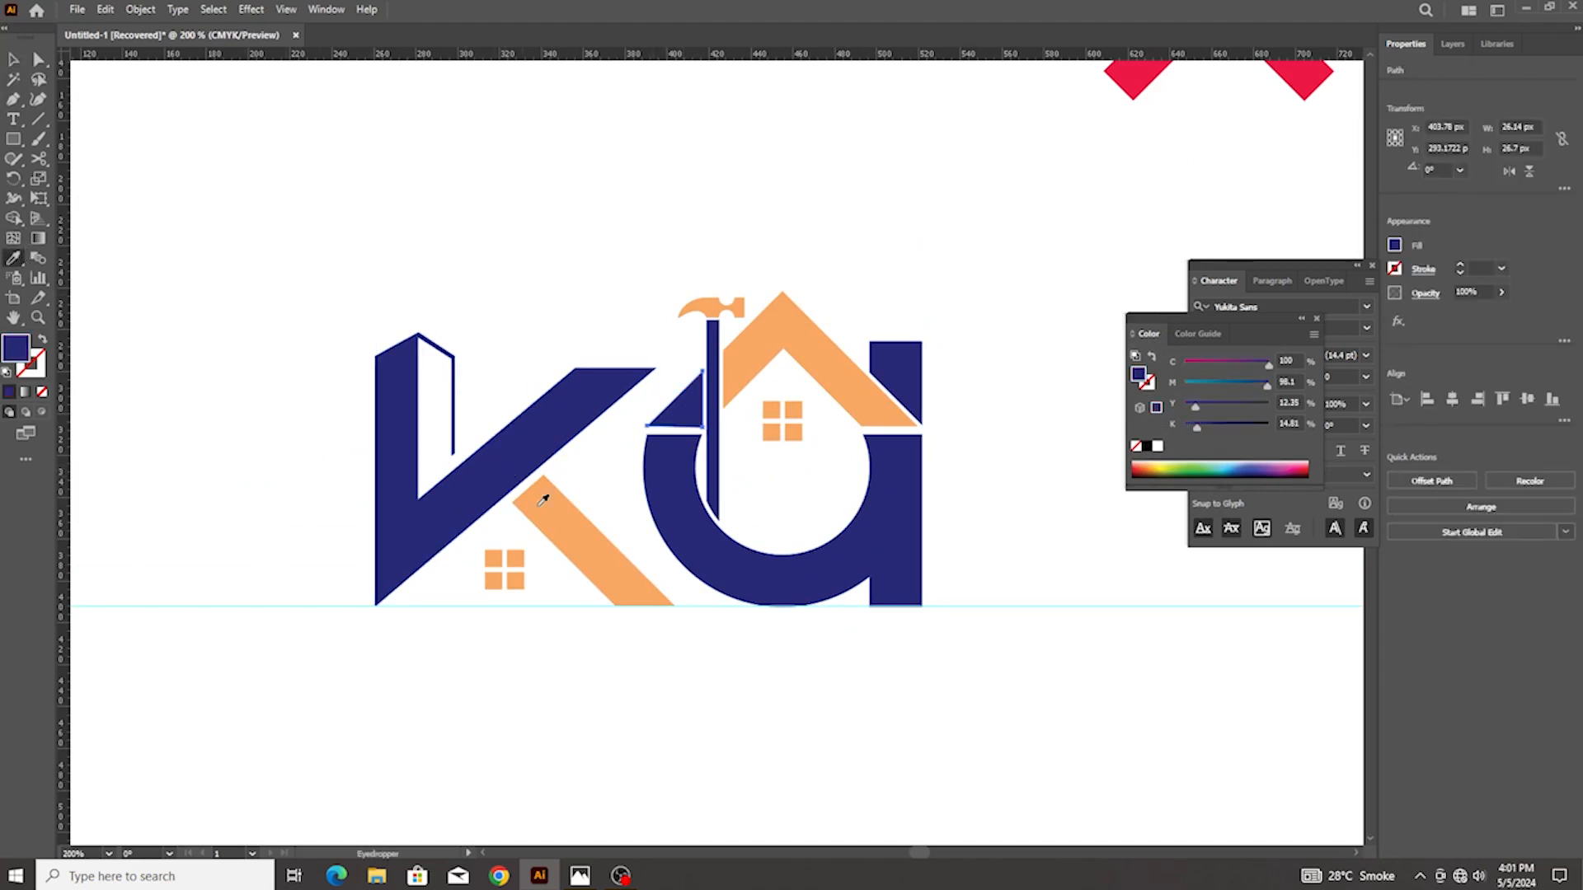
click(543, 500)
click(13, 60)
Select the whole ka monogram and move it up about 52 px on the artboard
scroll(356, 290, down, 2)
drag(286, 257, 613, 336)
key(ctrl+z)
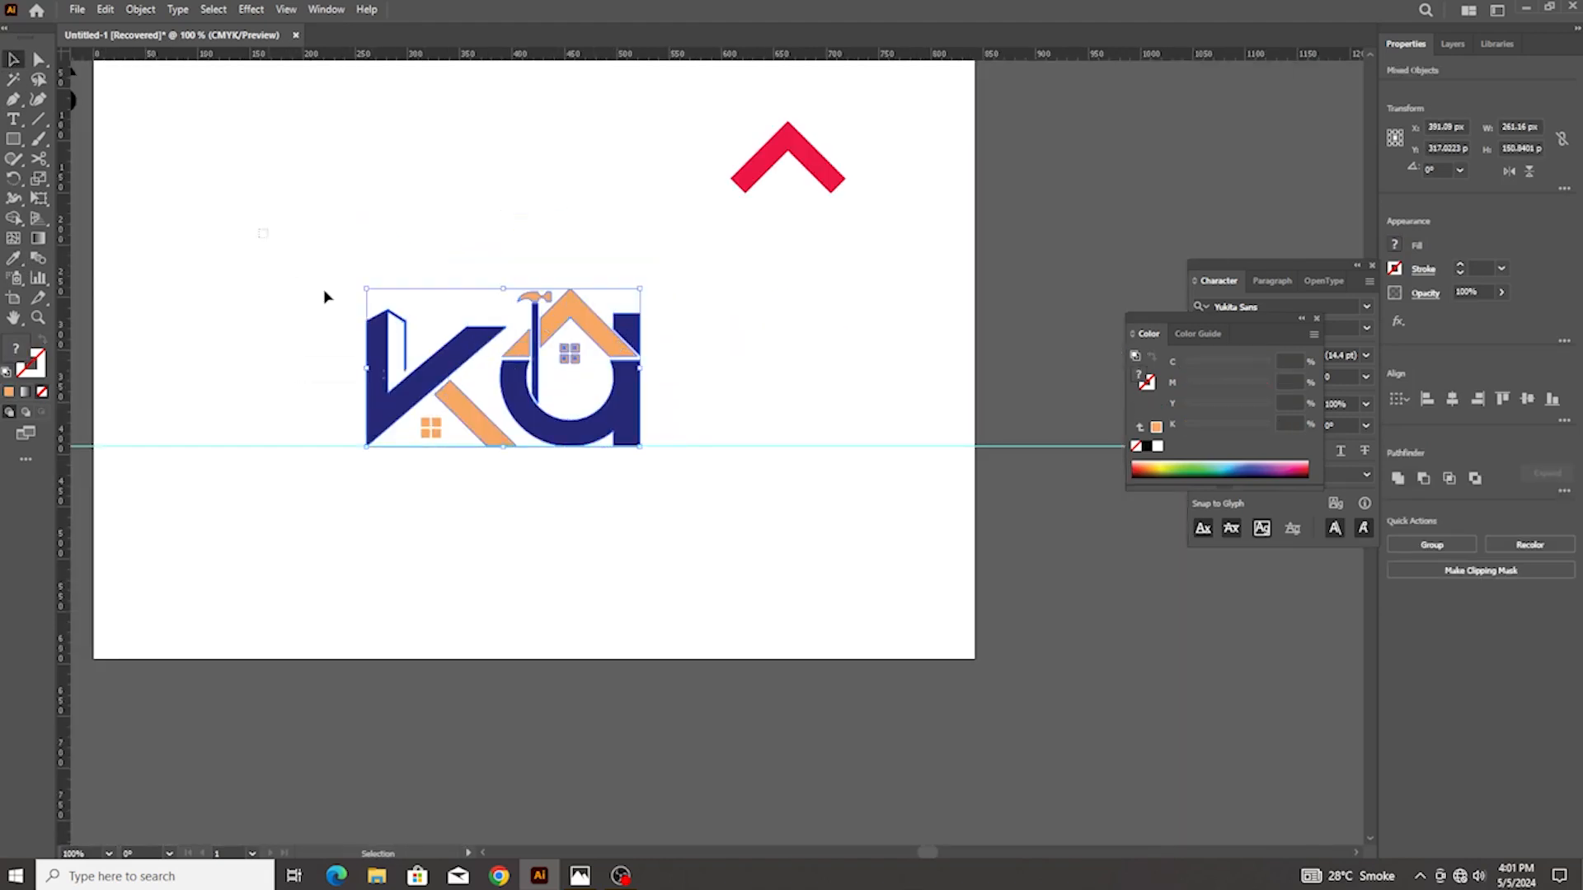
drag(644, 433, 646, 389)
scroll(714, 399, down, 2)
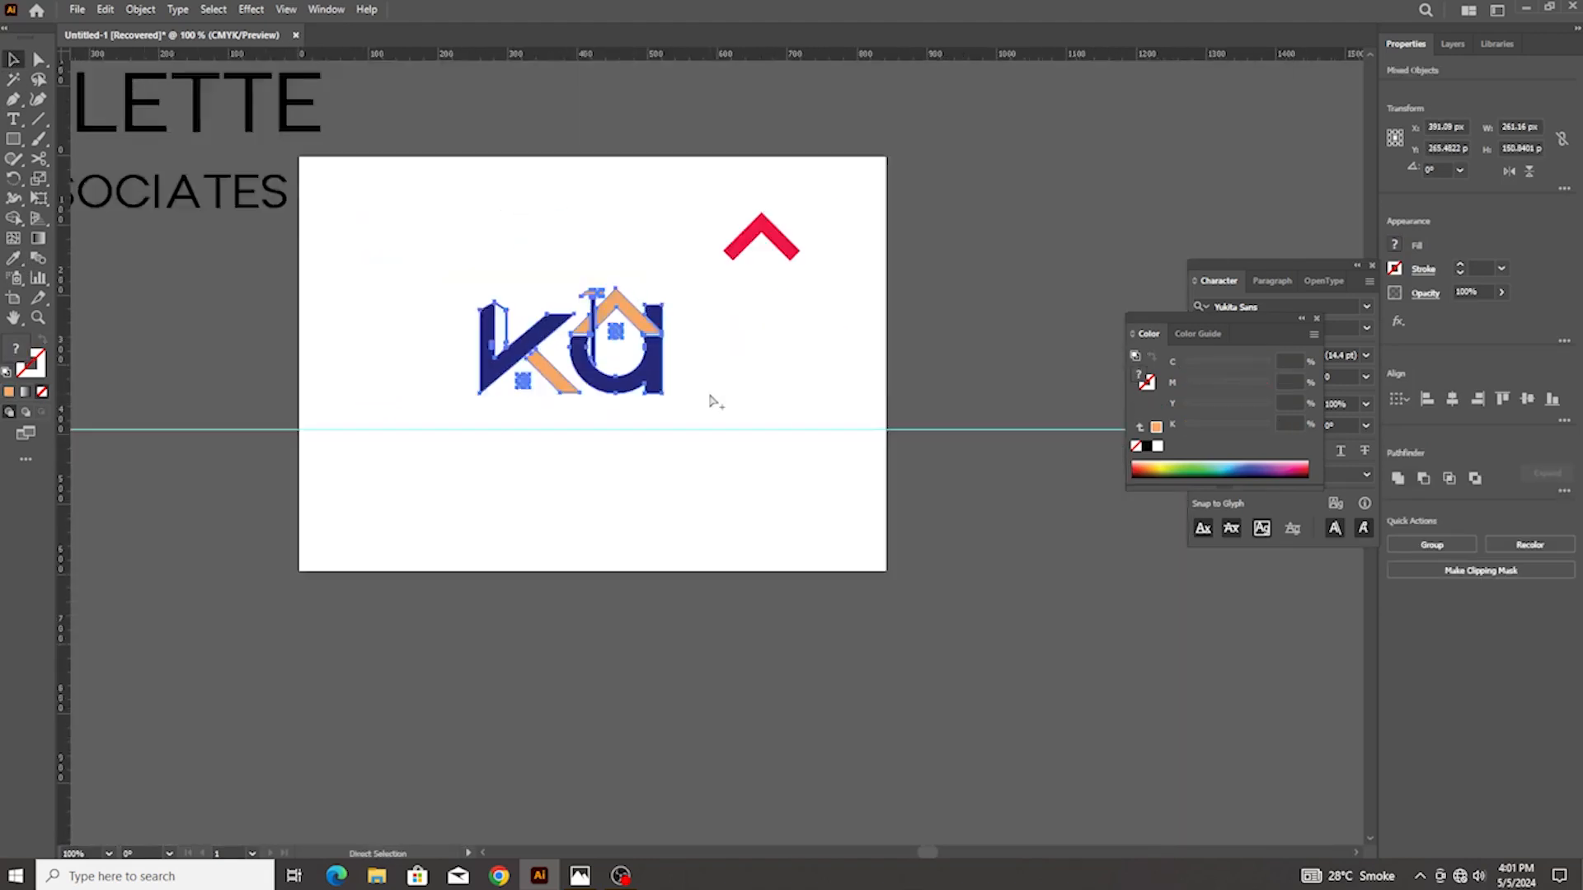
Bring the KILLETTE text onto the artboard below the monogram and hide the guides
click(453, 308)
drag(313, 178, 622, 505)
right_click(704, 423)
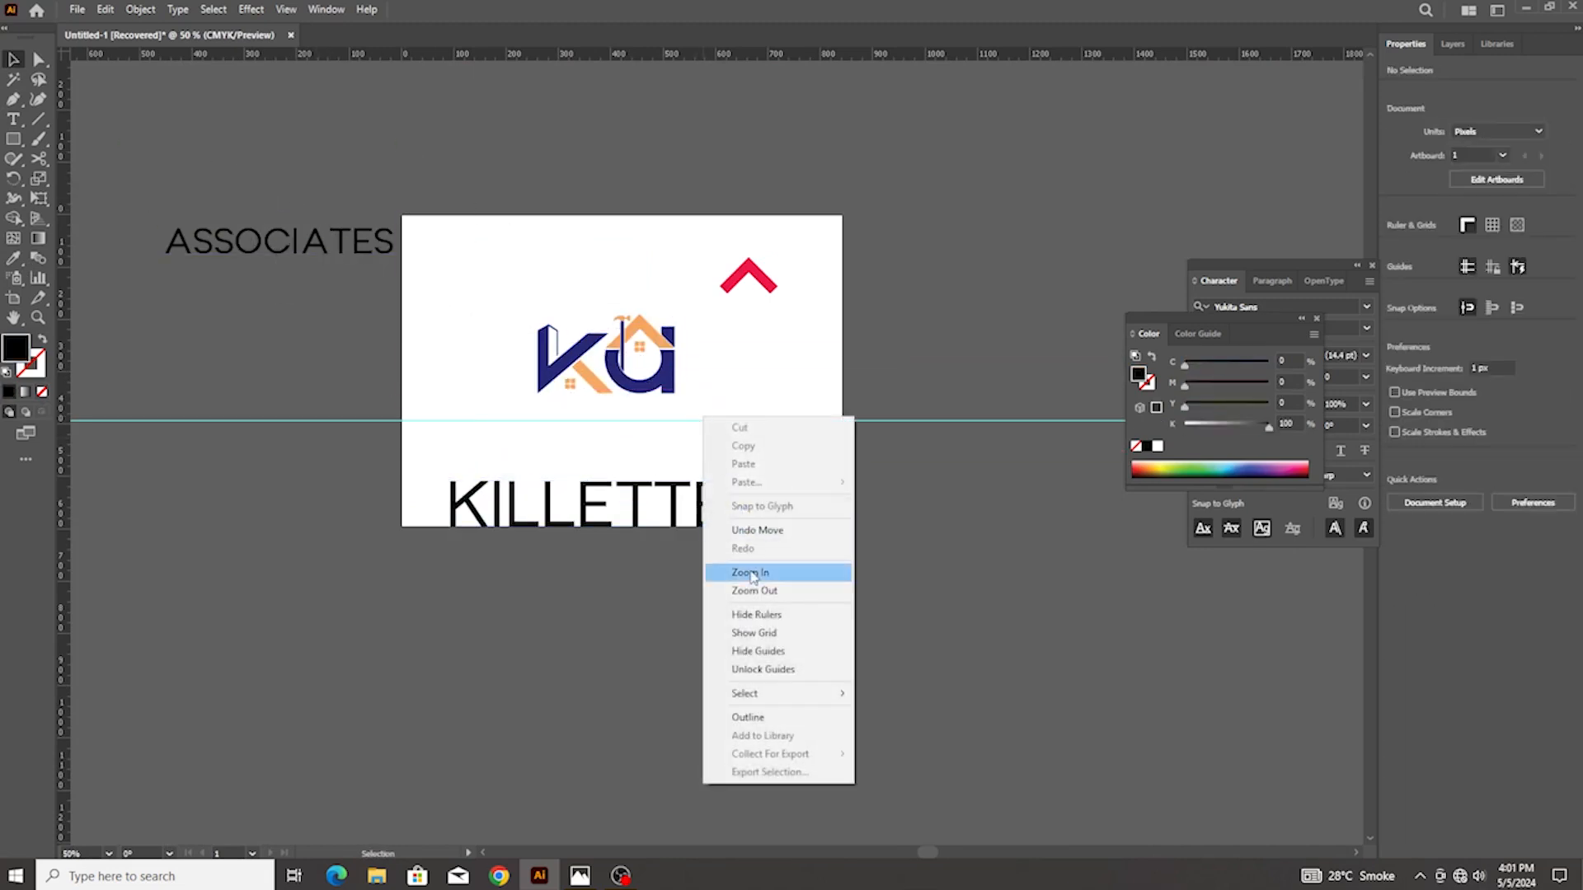
click(757, 651)
Scale the KILLETTE text down to about 372 px wide and place it directly under the monogram
scroll(701, 527, up, 2)
drag(689, 528, 703, 363)
drag(806, 395, 754, 388)
drag(618, 339, 618, 375)
scroll(620, 326, up, 2)
Change the KILLETTE text's font to Metropolis Bold
click(1427, 396)
text(metro)
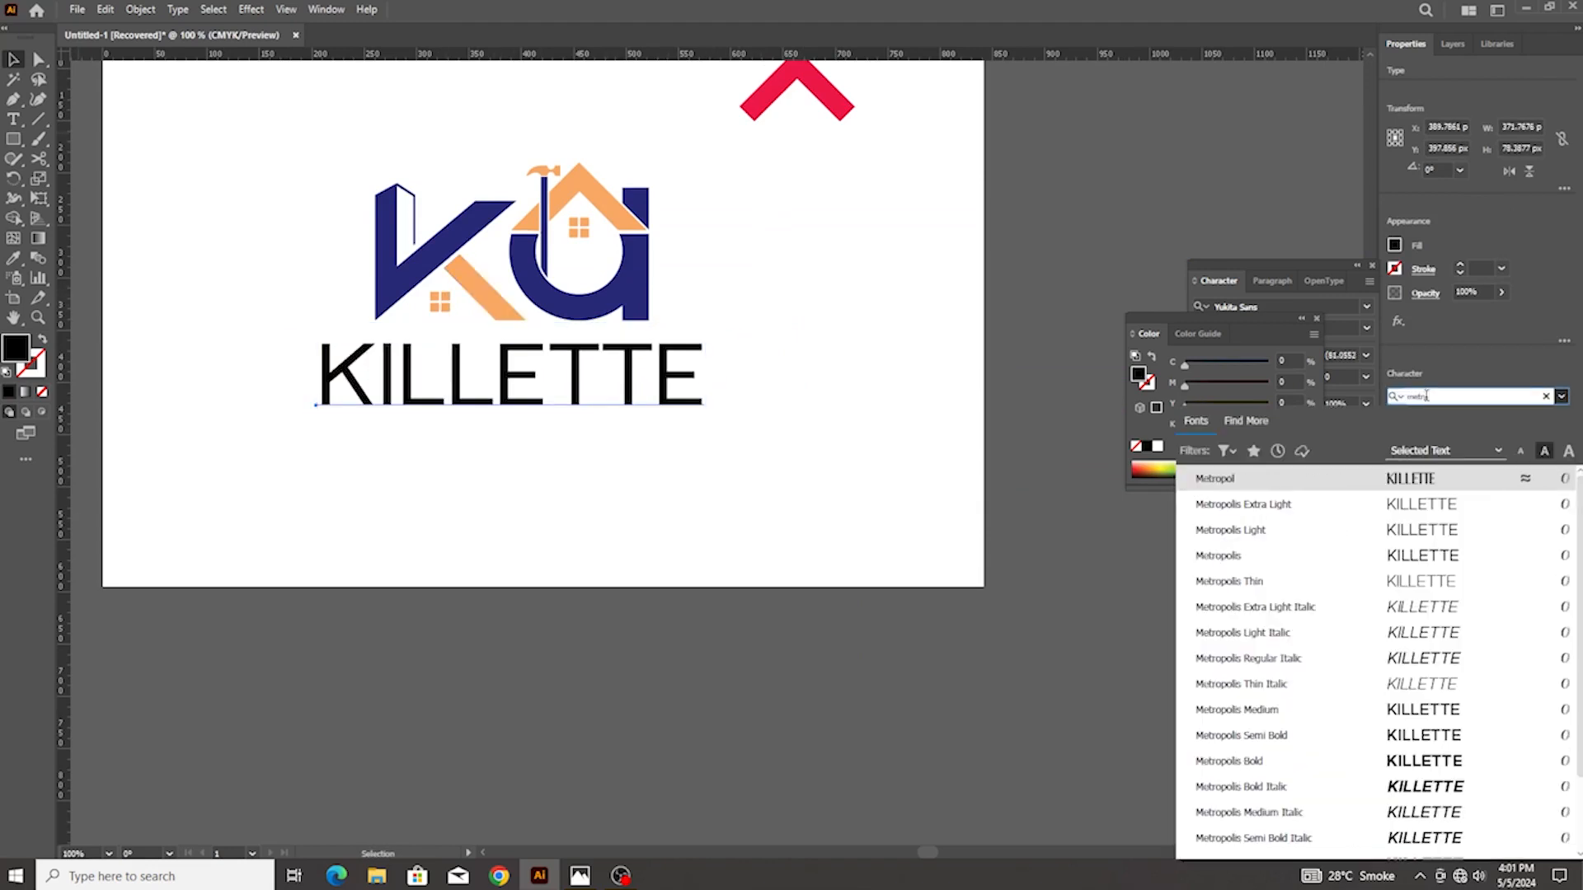
click(1274, 762)
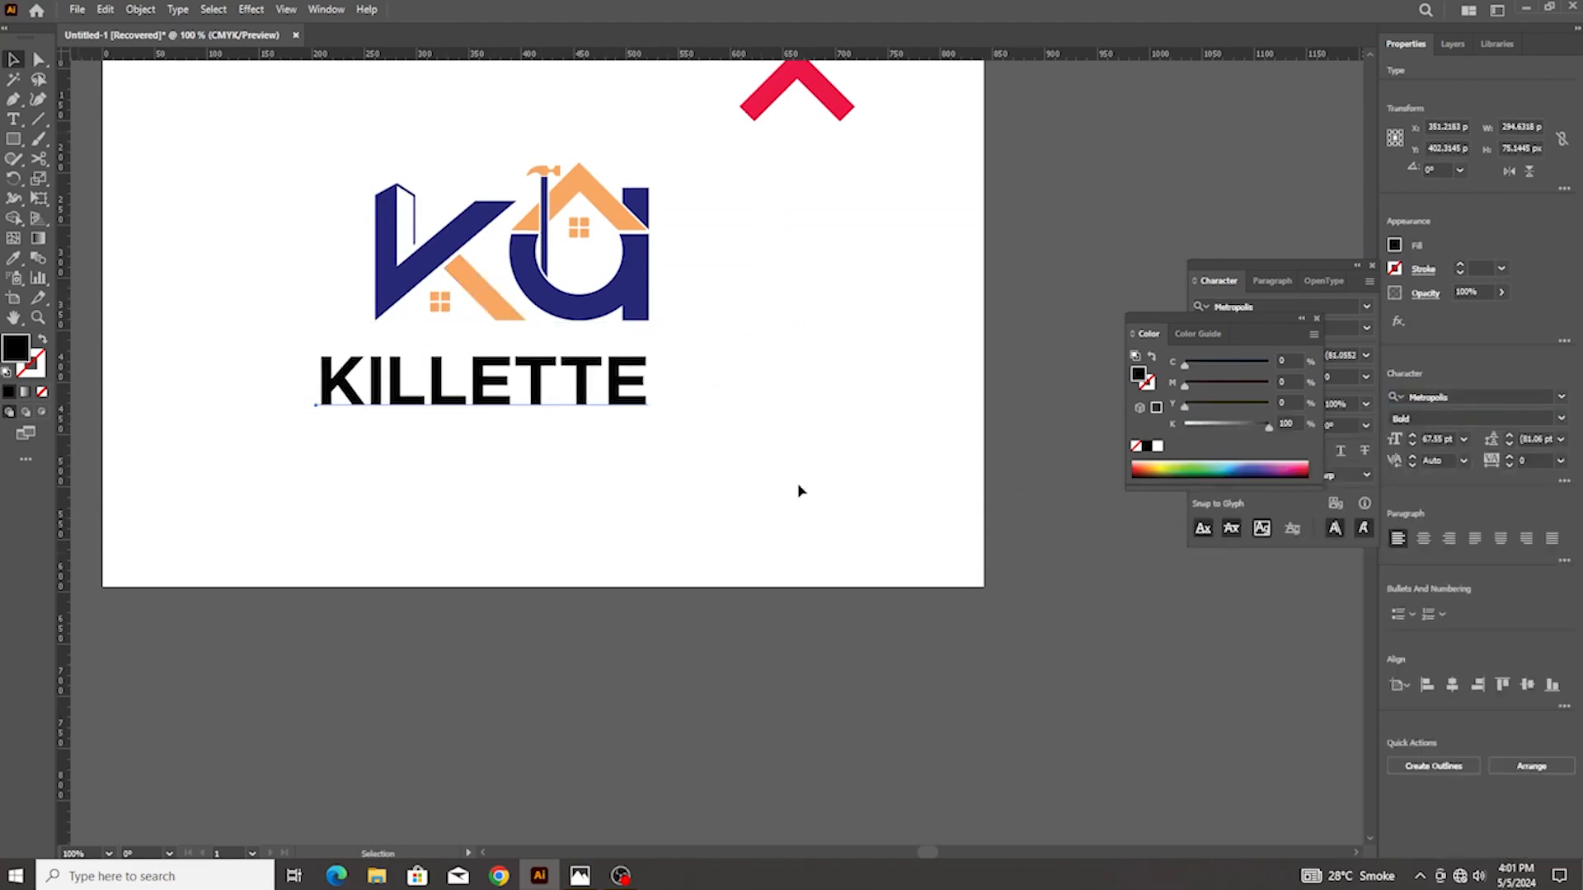
Center KILLETTE more closely under the monogram and enlarge it to about 76.67 pt
drag(581, 376, 603, 357)
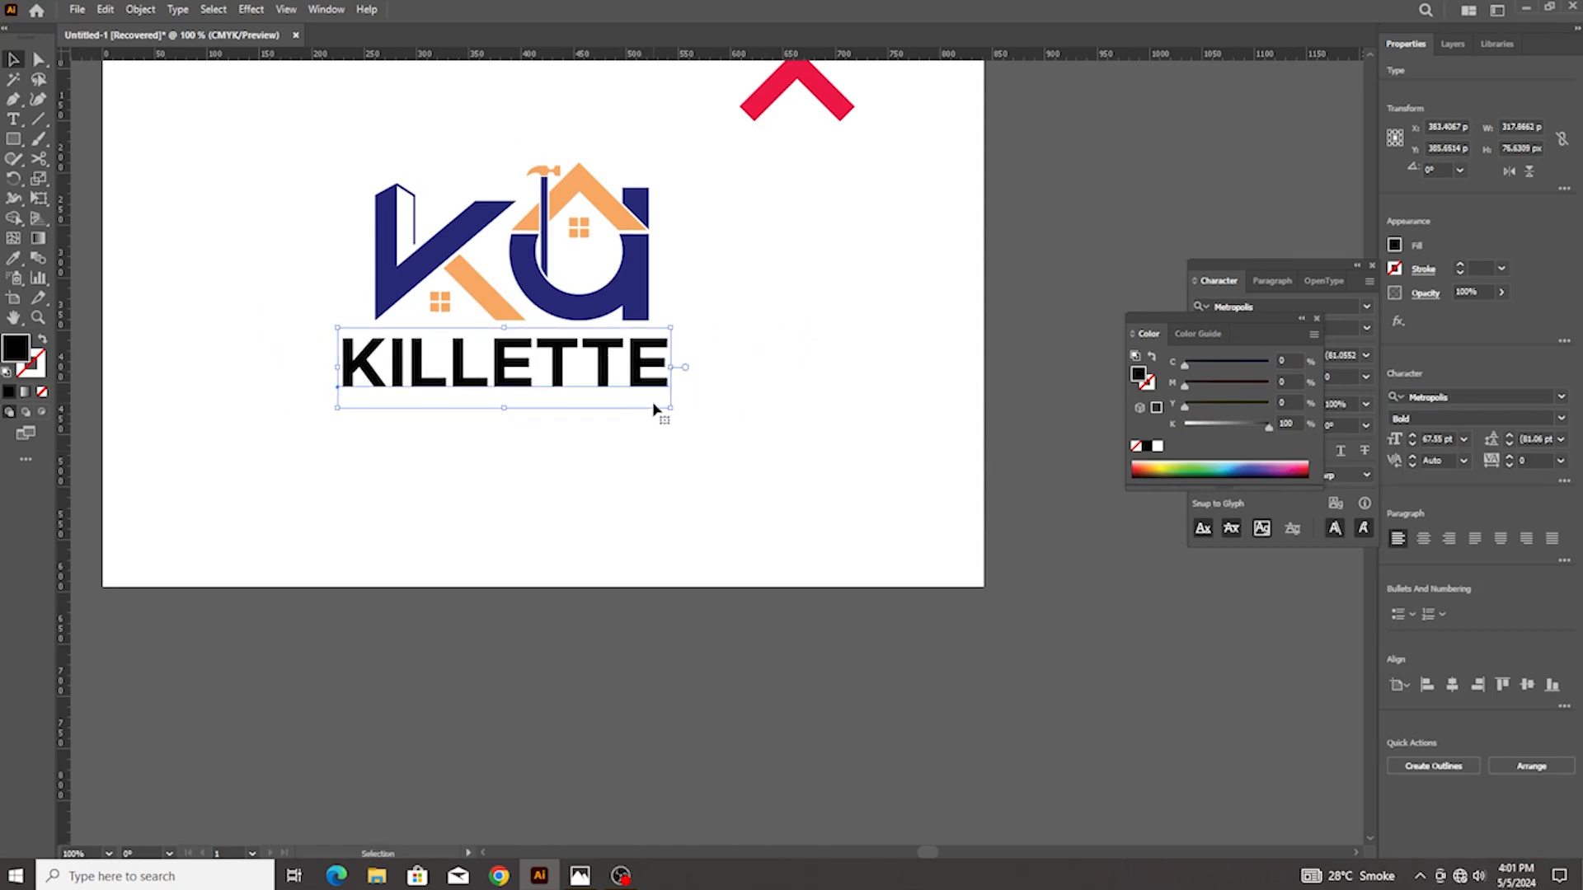
mouse_move(672, 409)
mouse_down()
mouse_move(690, 418)
mouse_move(648, 390)
mouse_up()
scroll(648, 390, down, 3)
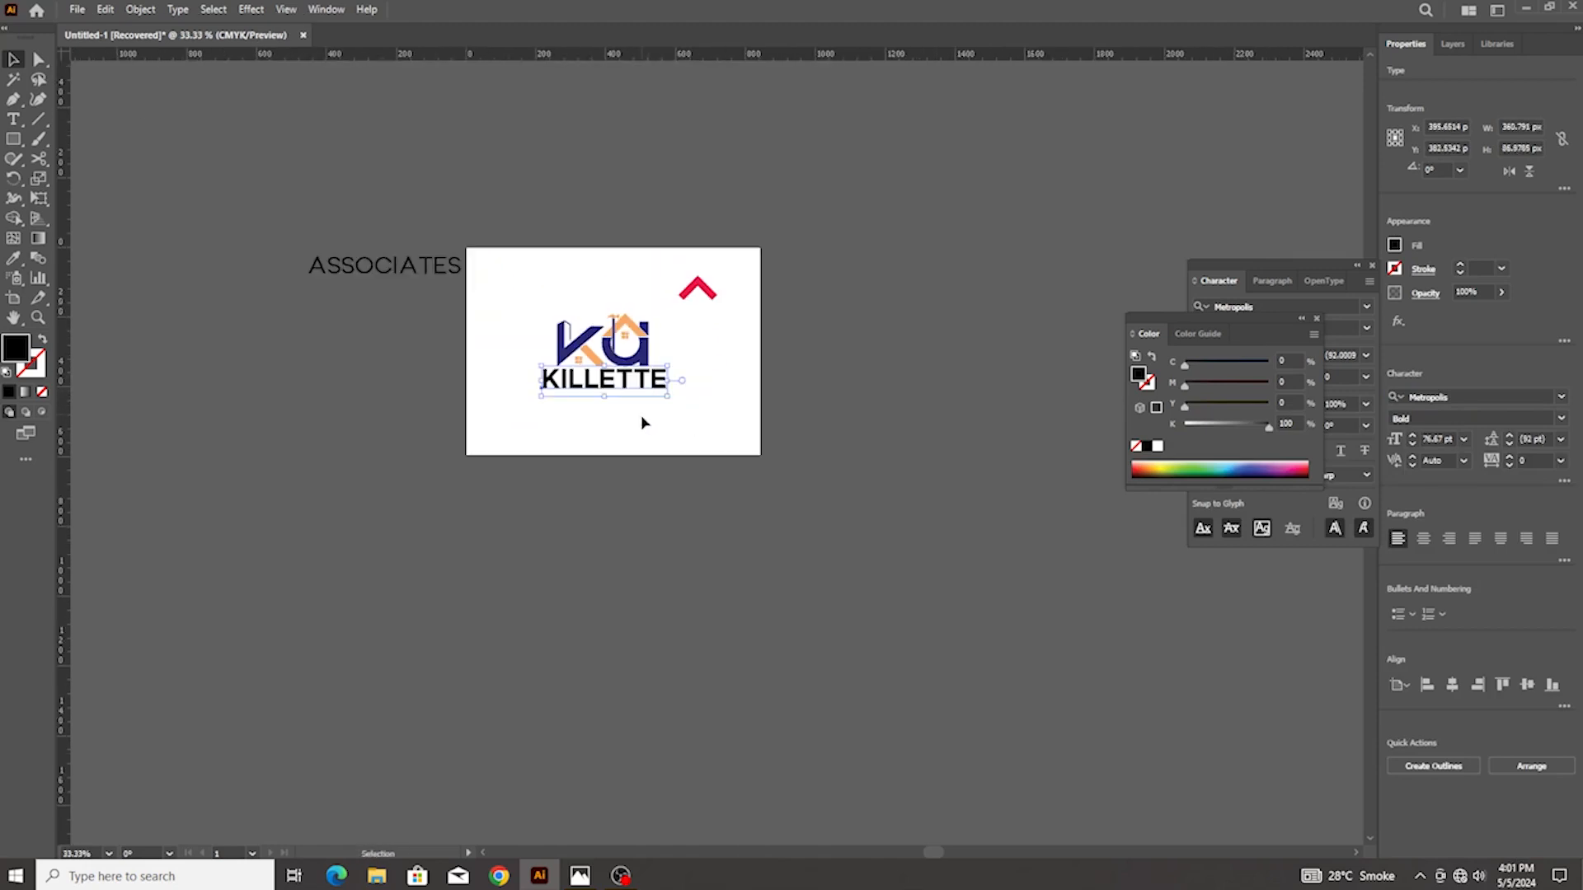
Move the ASSOCIATES text beneath KILLETTE and scale it down to about 20.79 pt
click(641, 417)
drag(415, 271, 626, 404)
scroll(644, 417, up, 2)
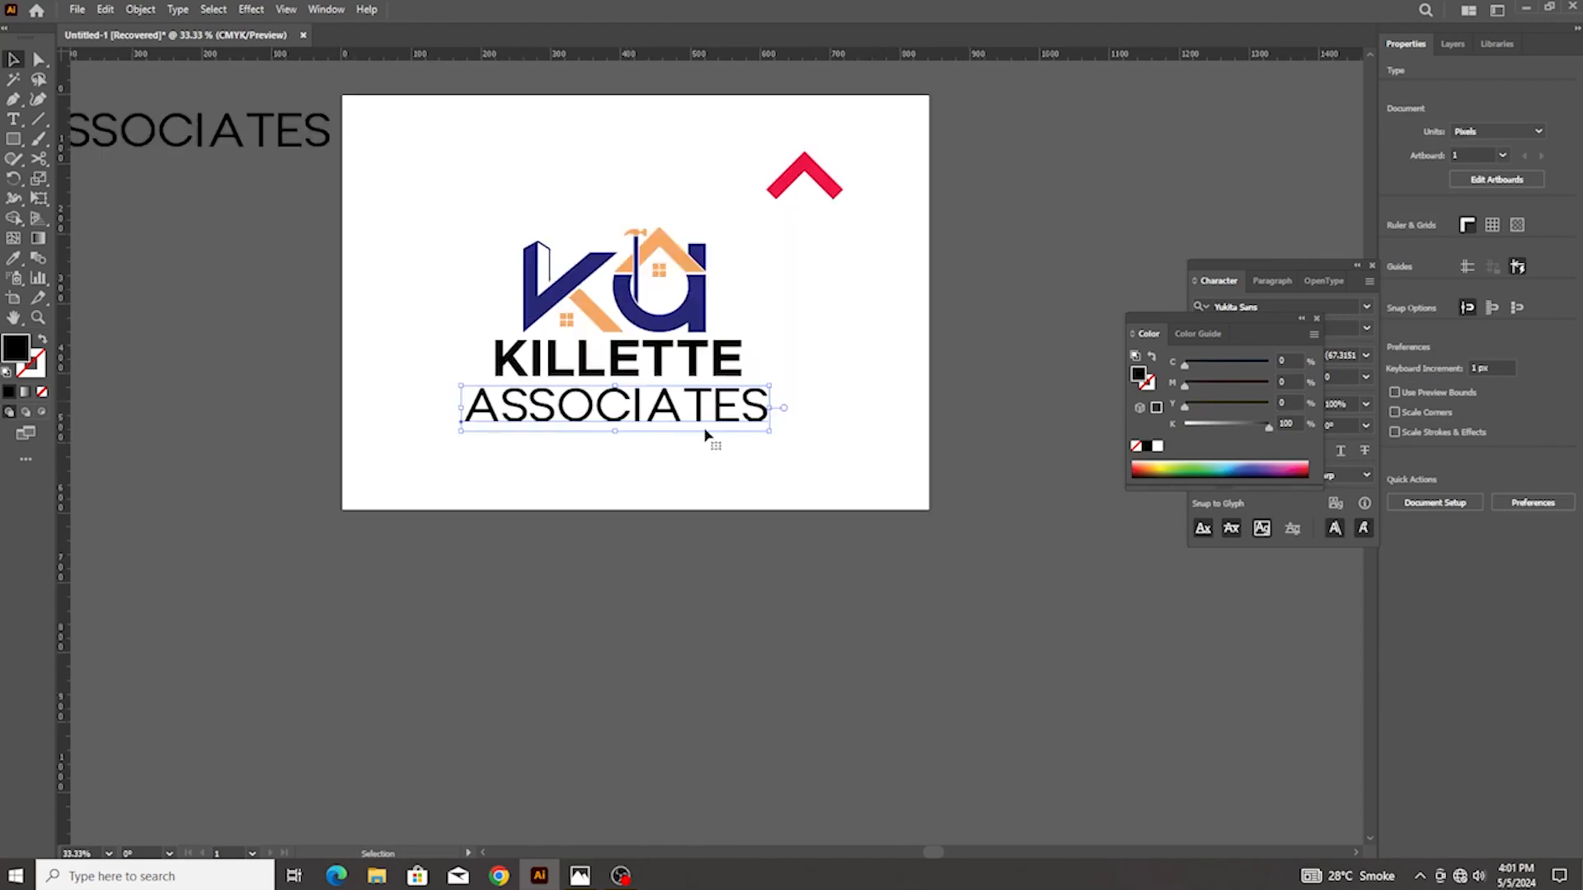
drag(823, 433, 640, 399)
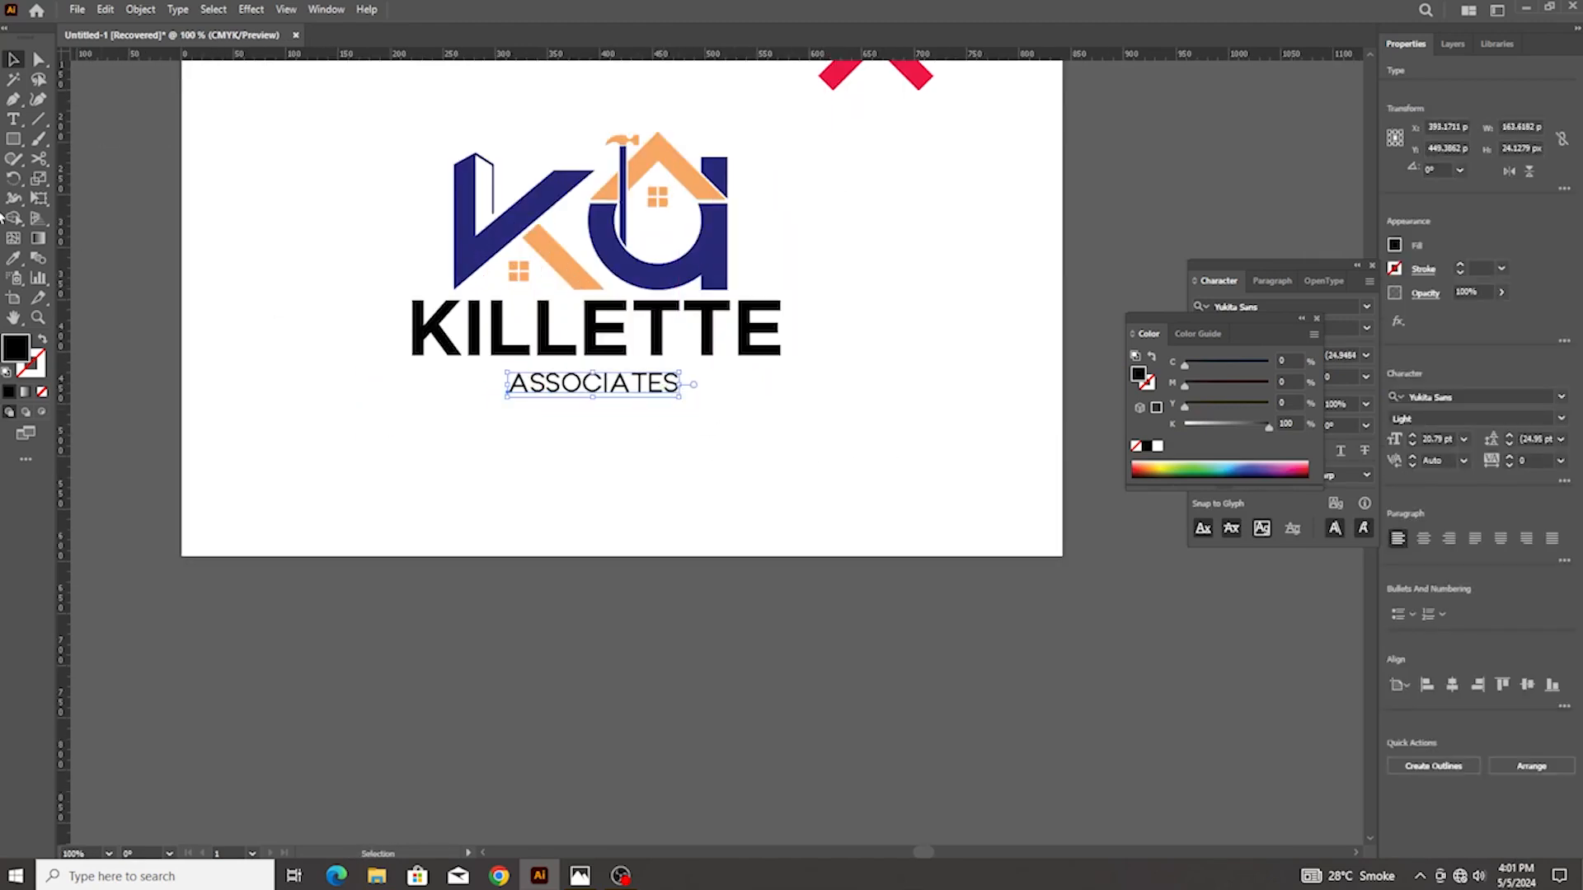
Apply KILLETTE's Metropolis Bold style to the ASSOCIATES text and shrink it to about 17.18 pt
click(600, 335)
key(v)
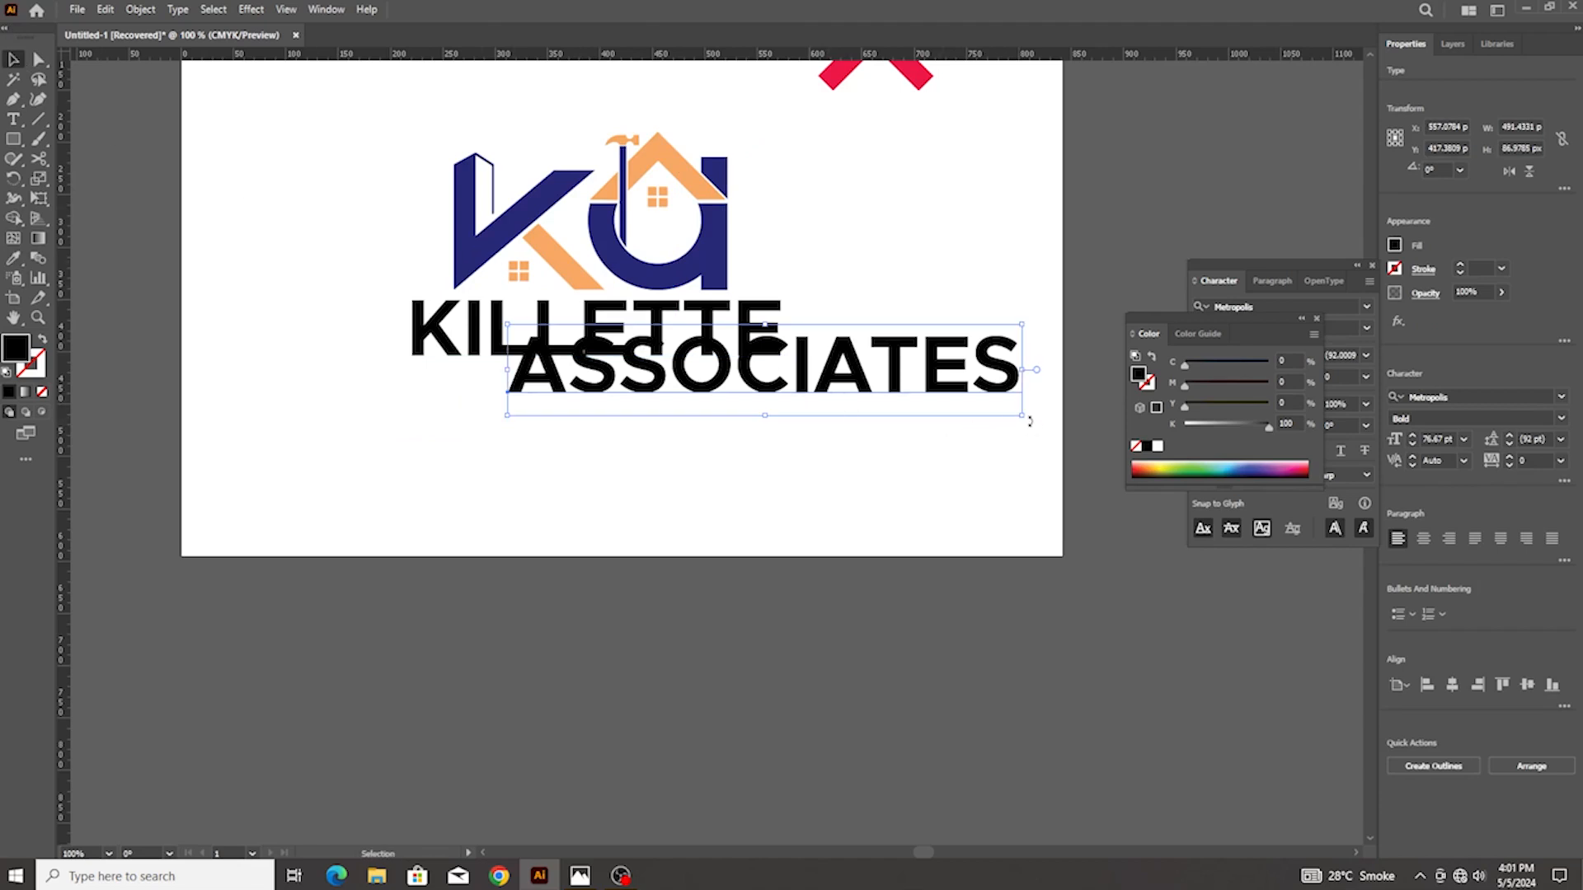
drag(1027, 417, 624, 416)
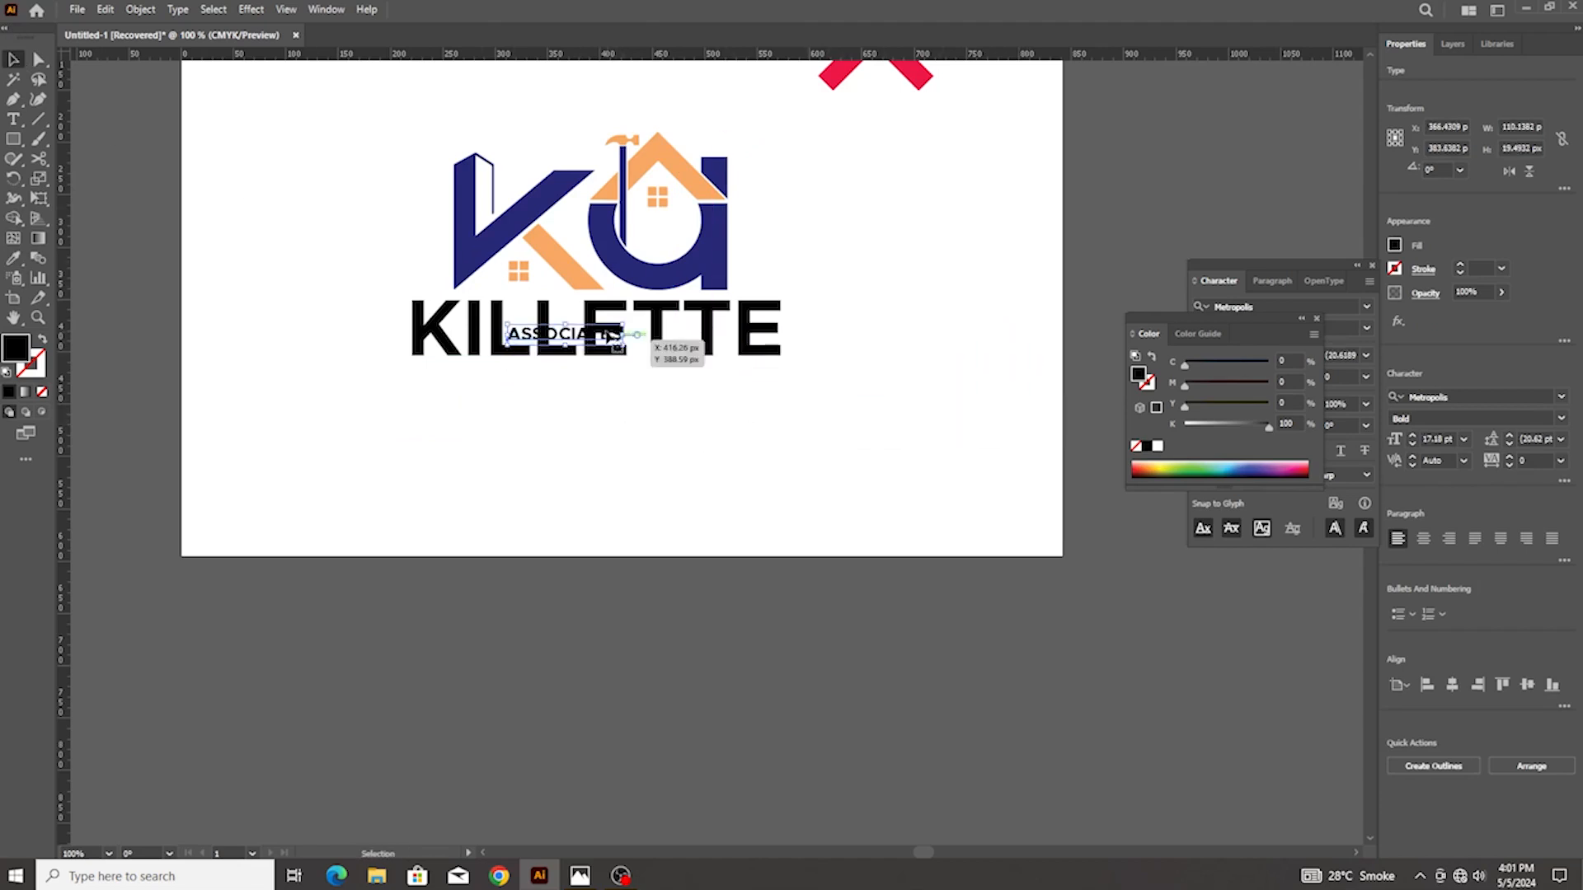
Place the ASSOCIATES text just below KILLETTE and restyle it as Metropolis Medium with character tracking of 300
drag(611, 335, 620, 371)
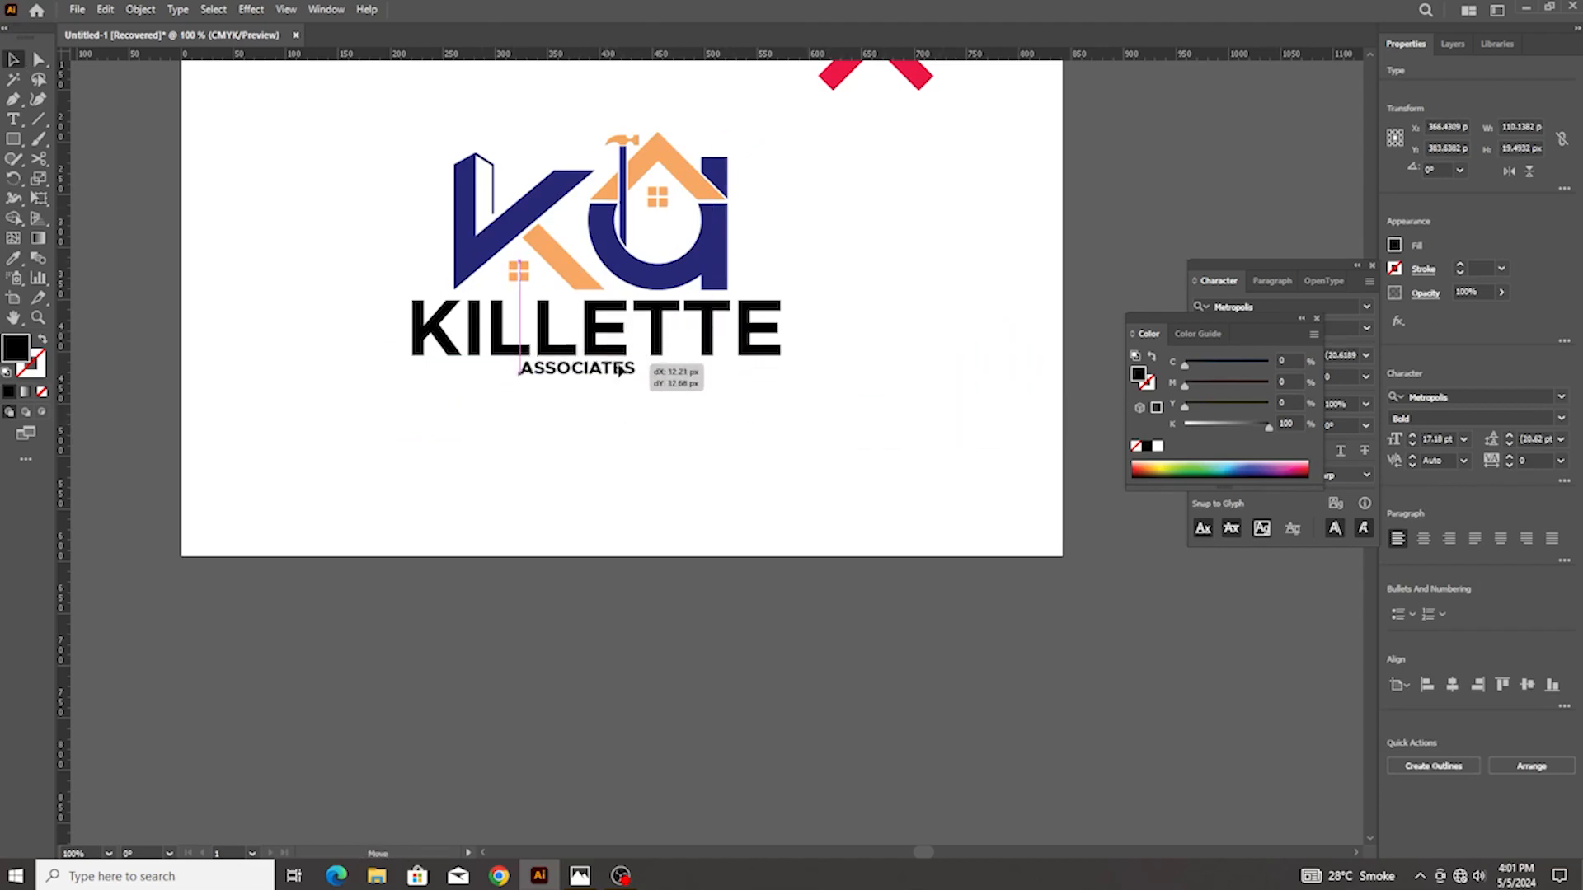
click(1560, 419)
click(1430, 583)
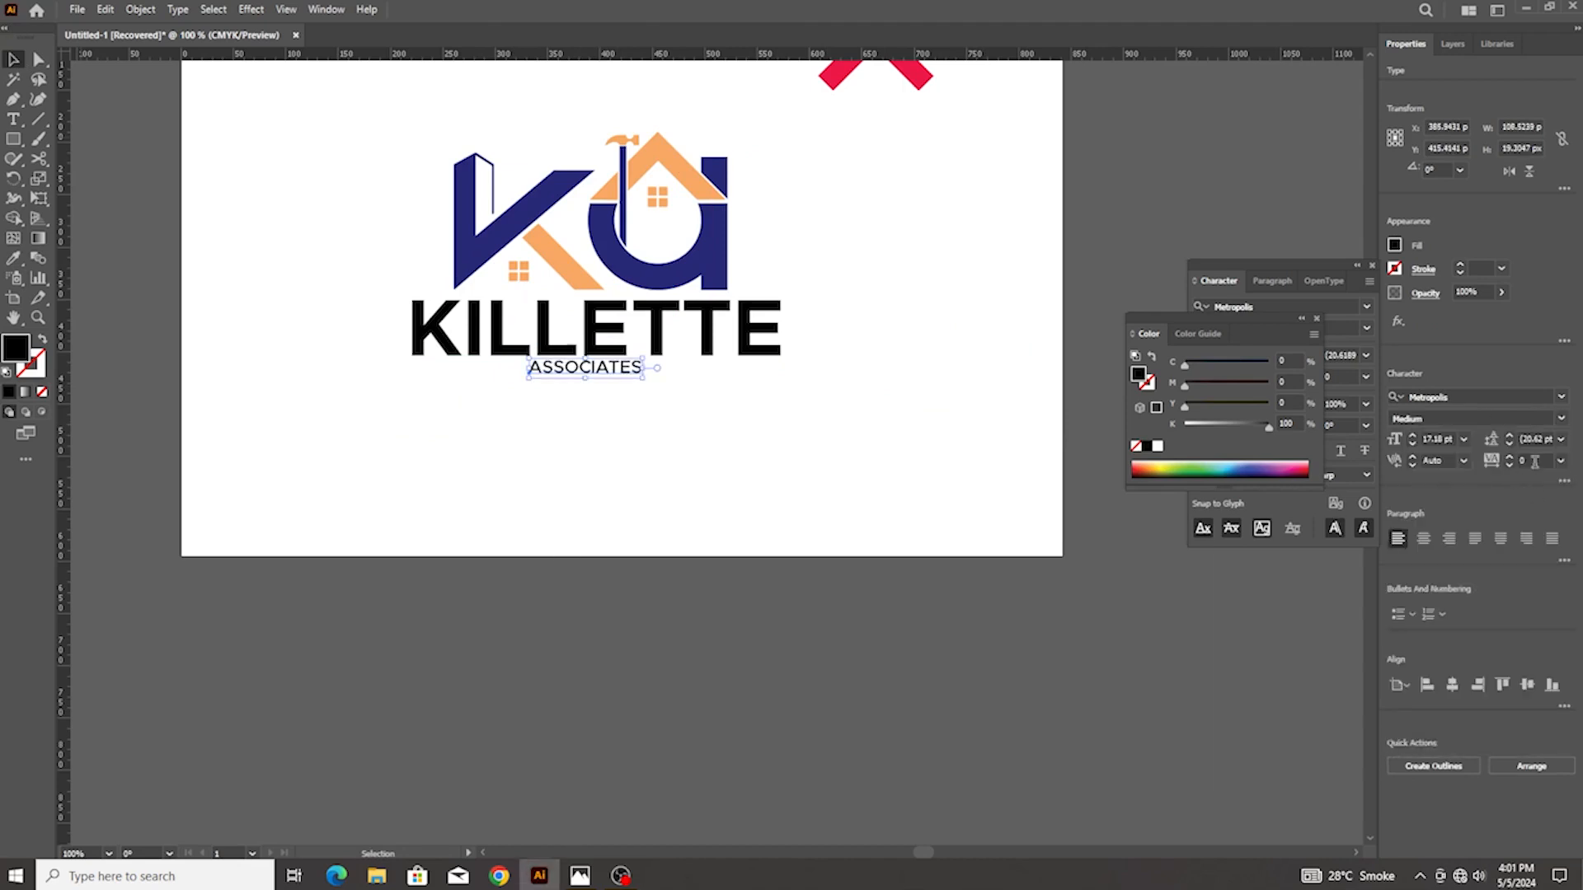
text(300)
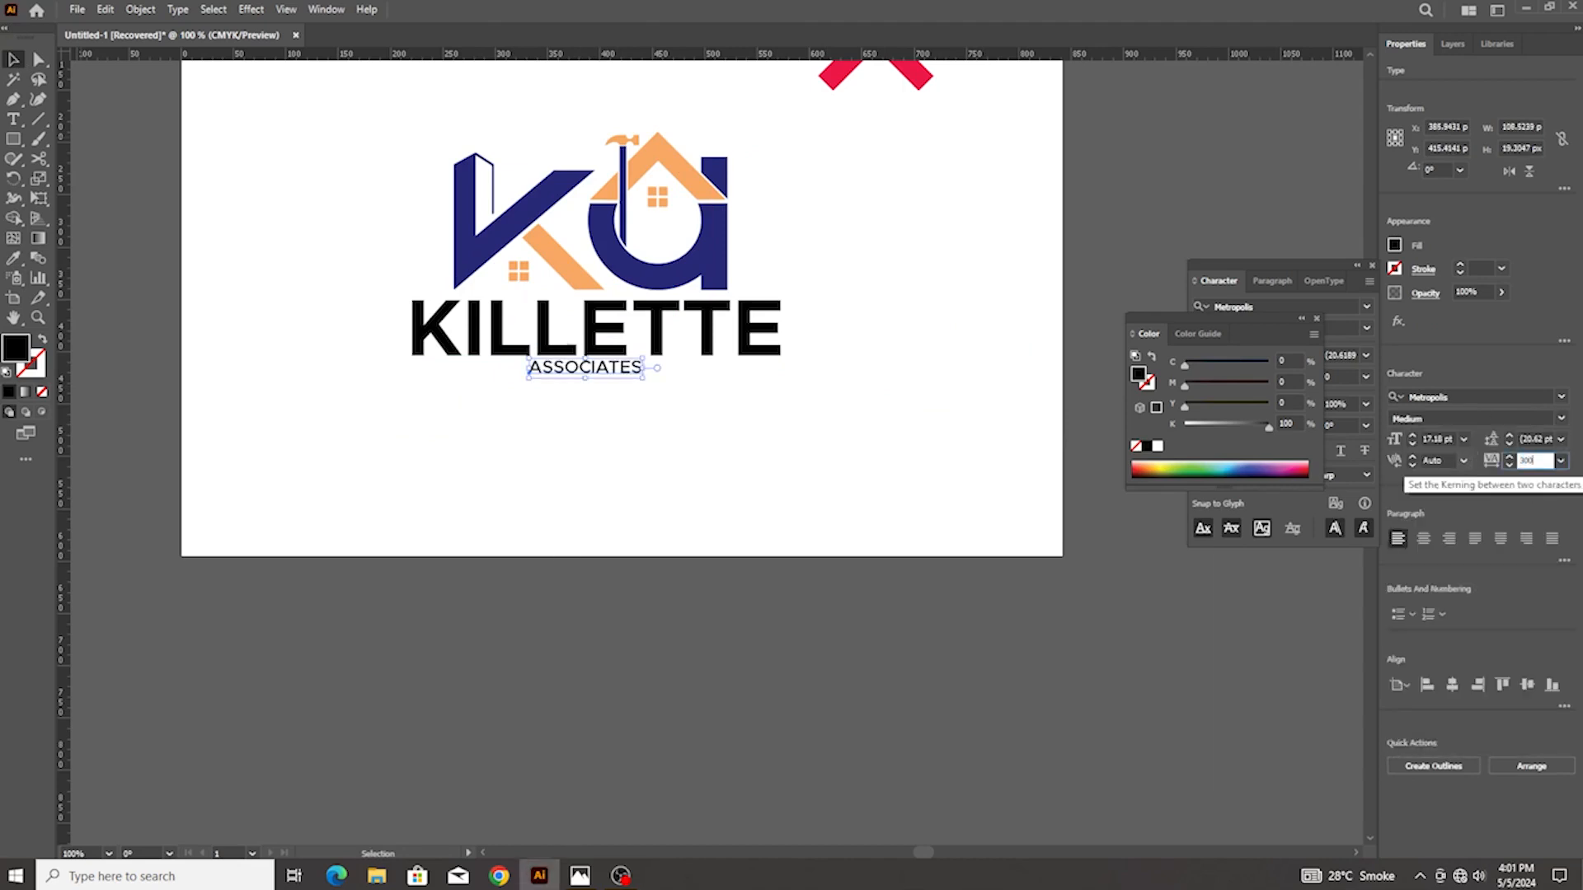
key(Return)
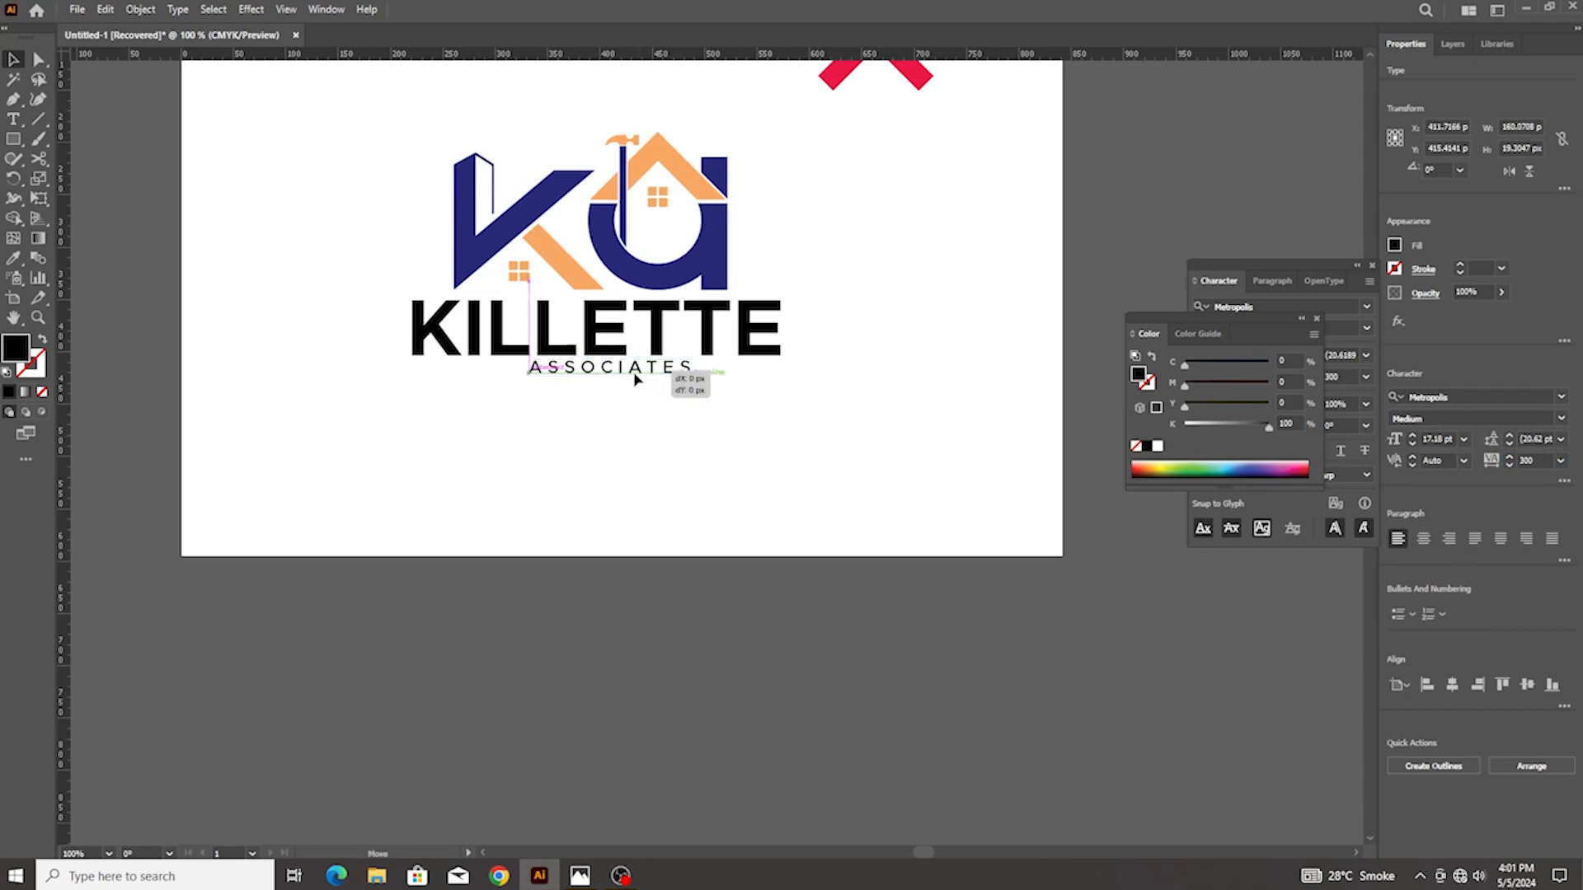
Convert the KILLETTE text to outlines and color it with the navy sampled from the monogram's letter k
click(625, 337)
right_click(625, 337)
click(706, 549)
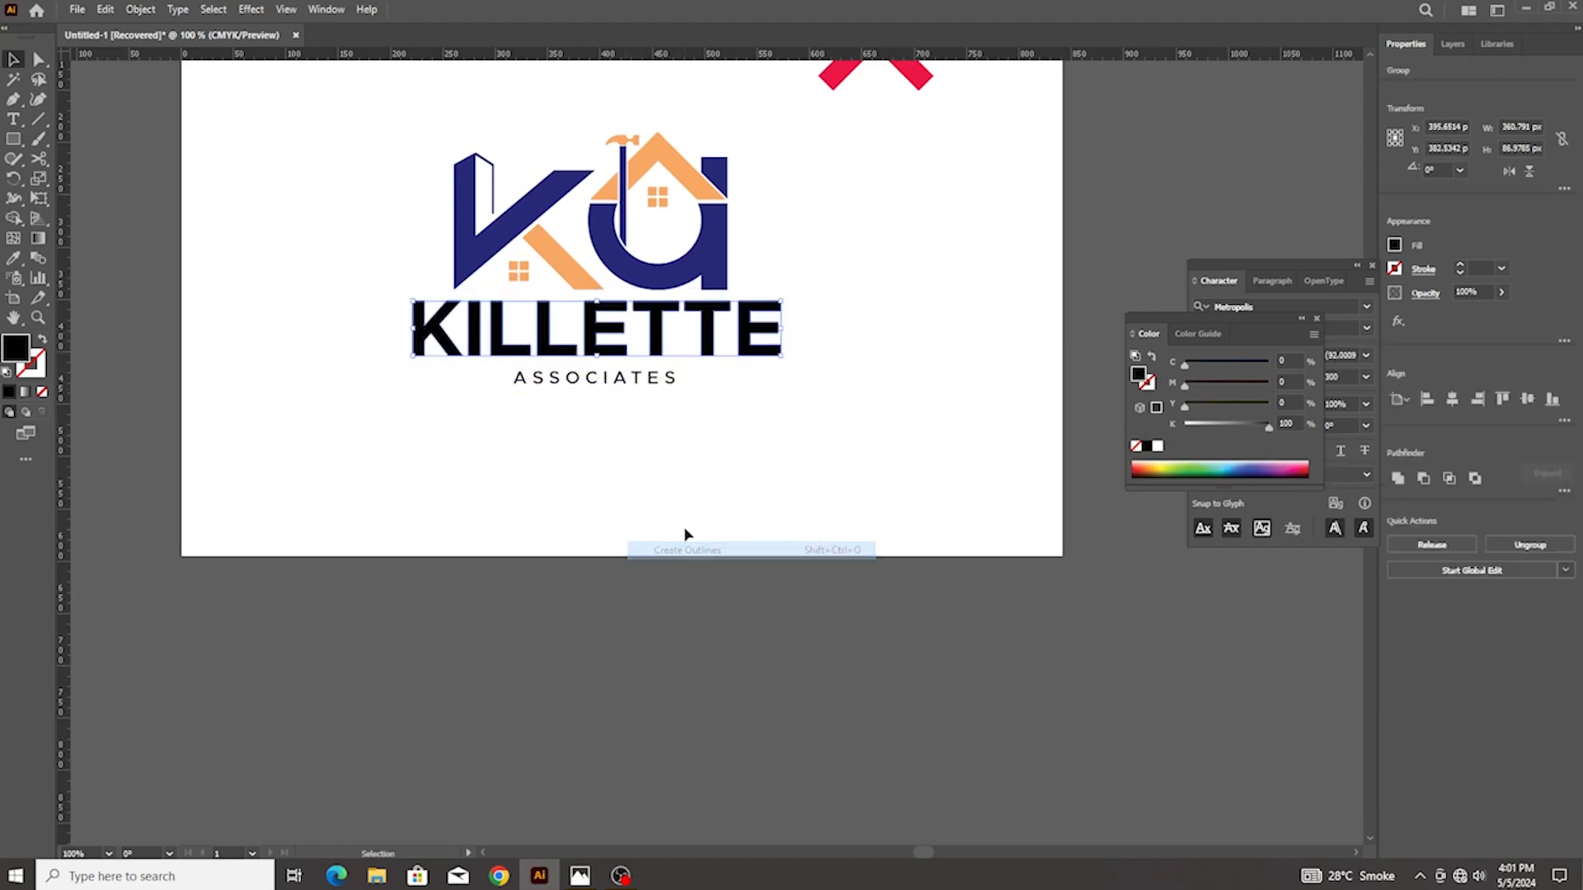
click(15, 259)
click(462, 242)
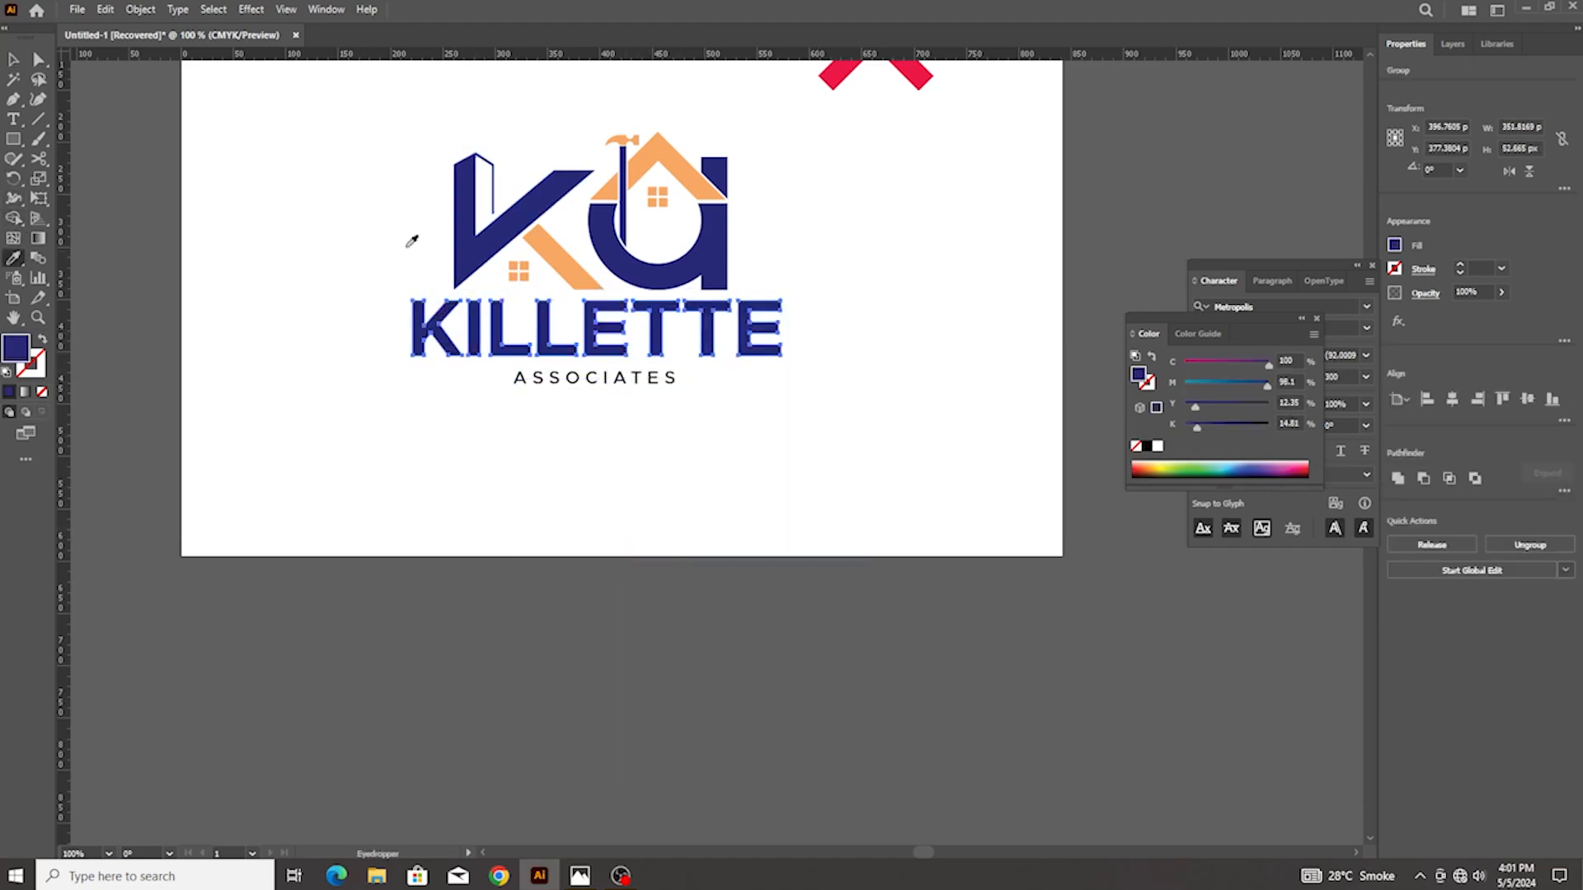
Recolor the ASSOCIATES text with the orange sampled from the monogram's house roof, and deselect it
click(592, 381)
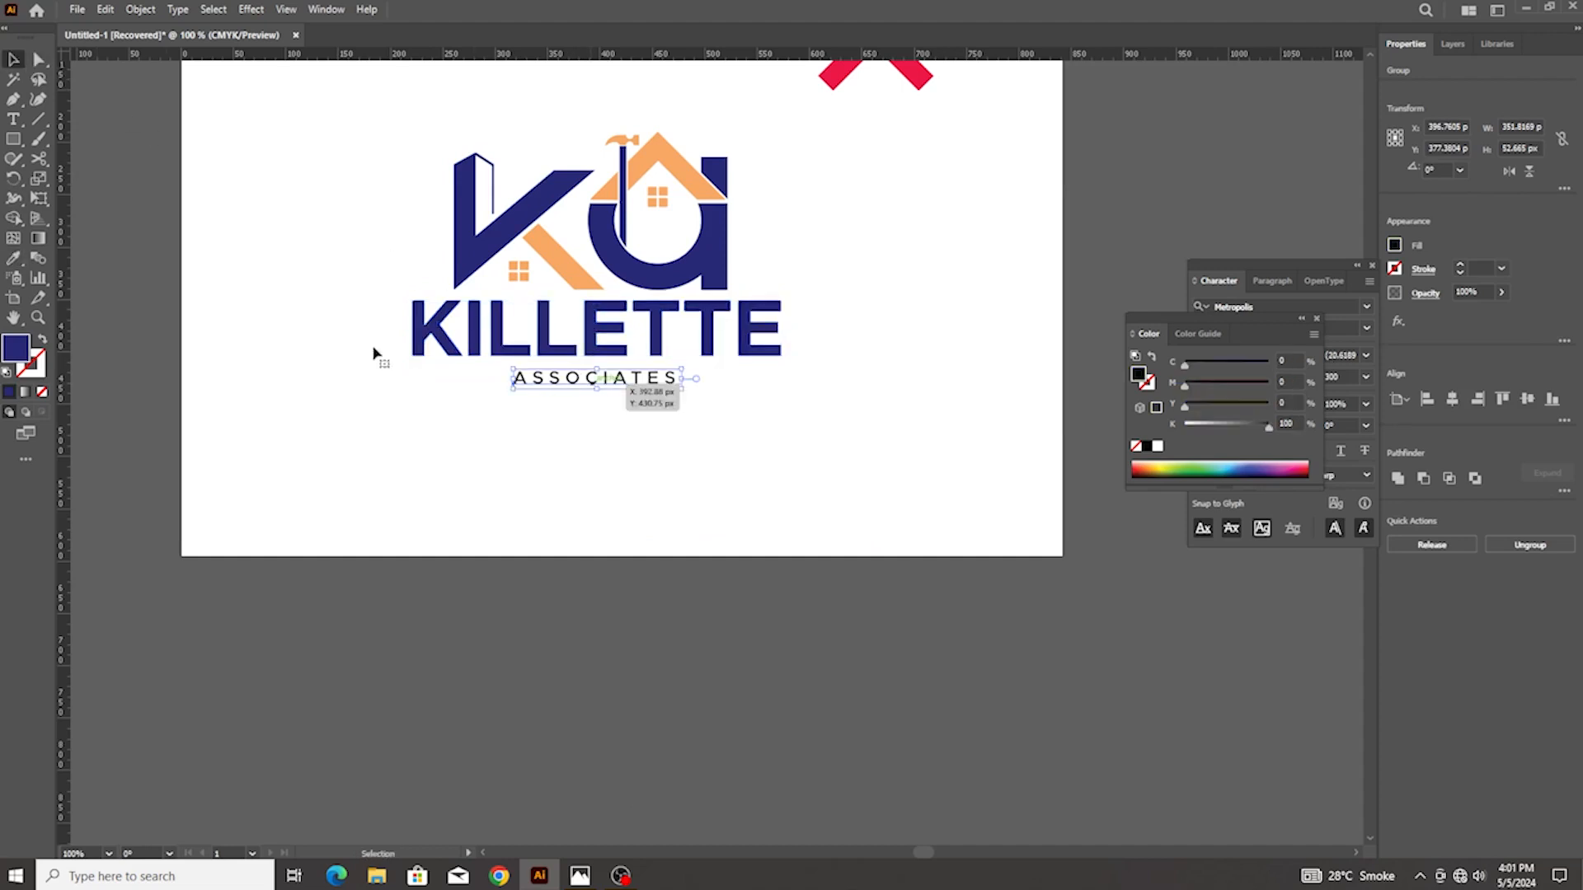
click(611, 183)
click(11, 62)
click(505, 481)
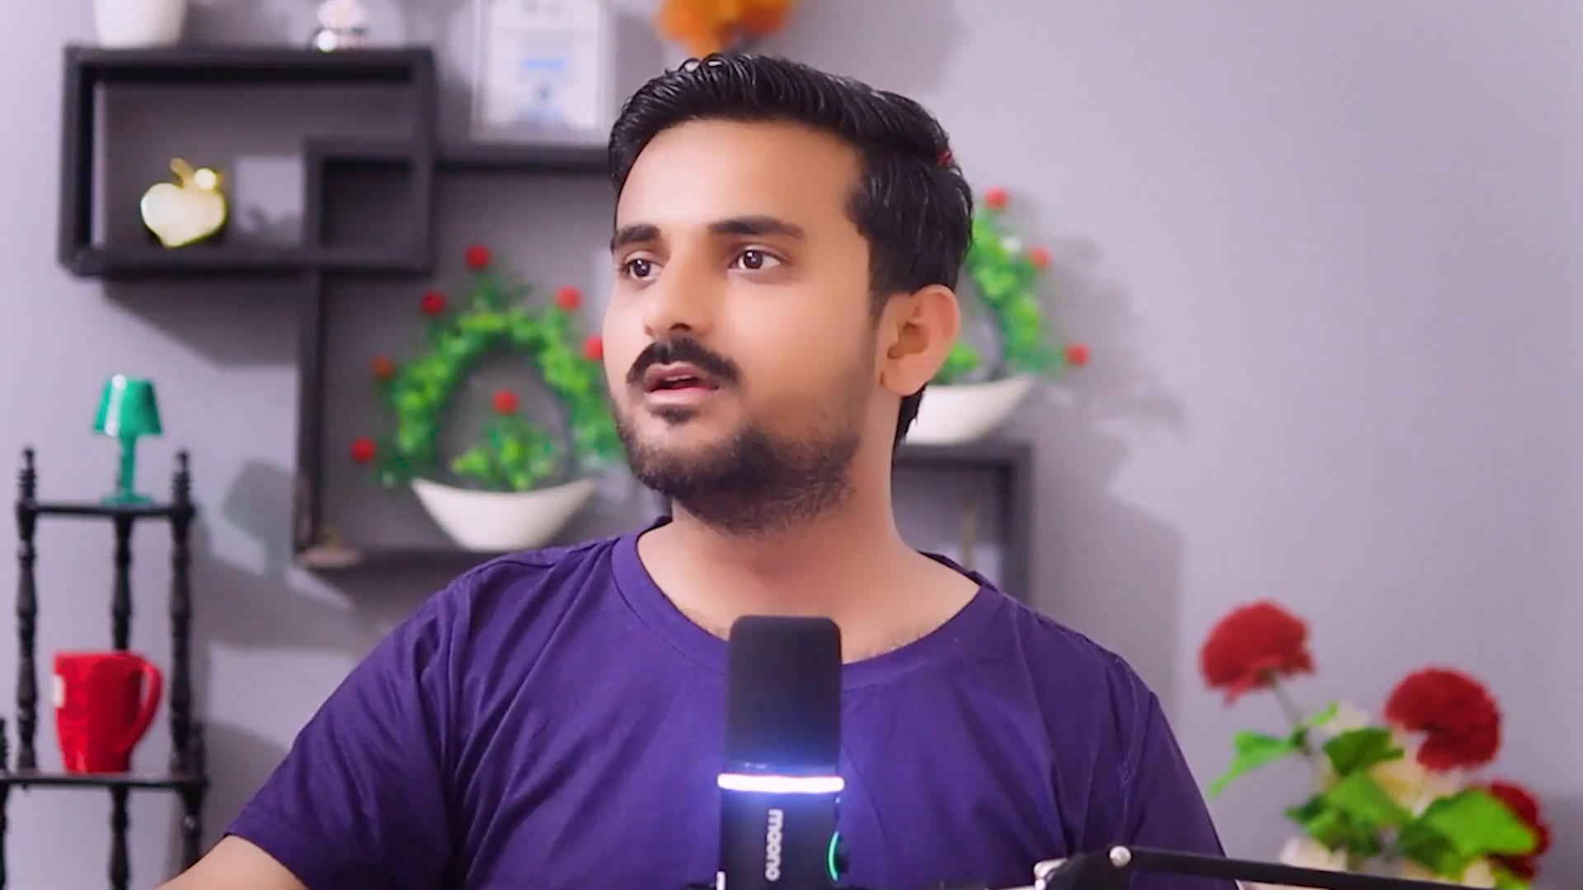